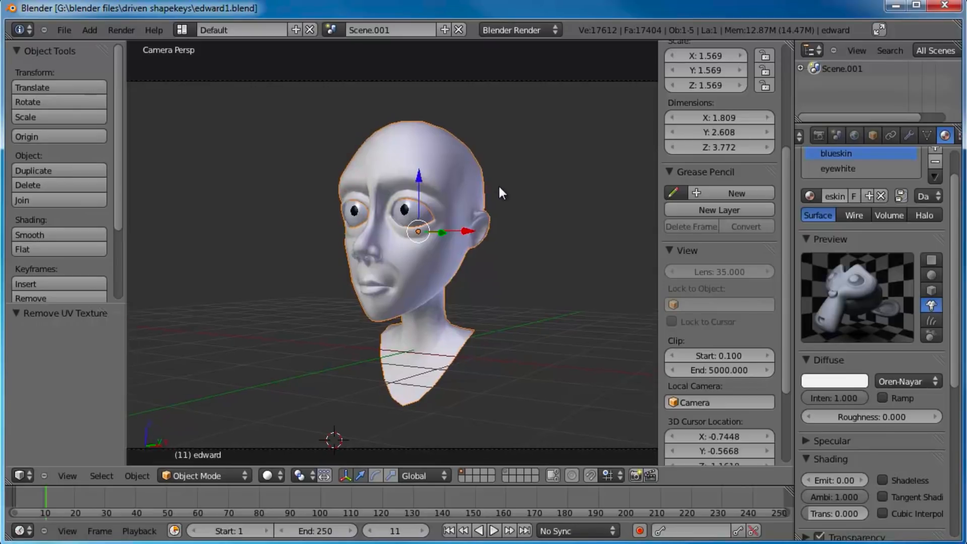
Step: Switch from the camera to an orthographic front view and examine the head's face and eyes from the front and three-quarter angles
key(KP_5)
key(KP_1)
scroll(504, 194, up, 3)
scroll(462, 174, up, 2)
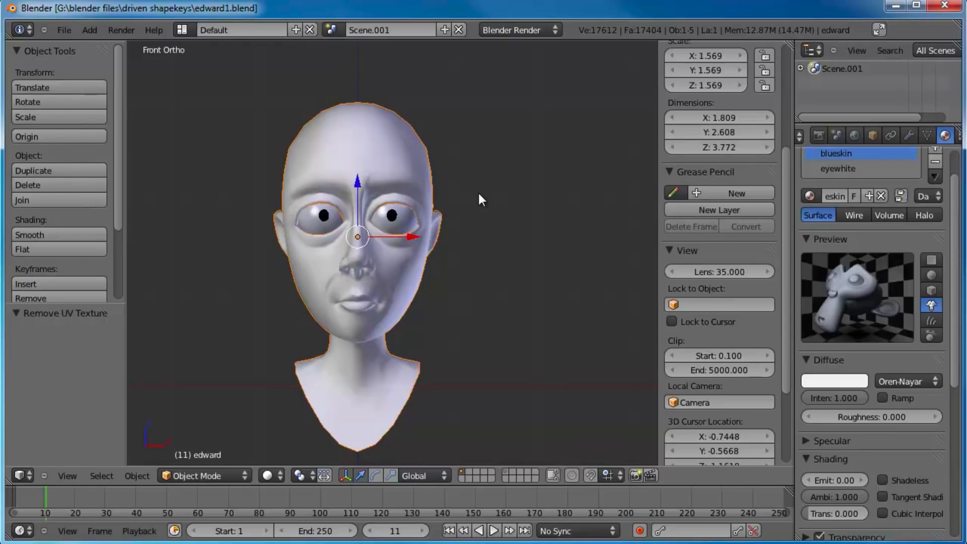
middle_drag(477, 197, 413, 257)
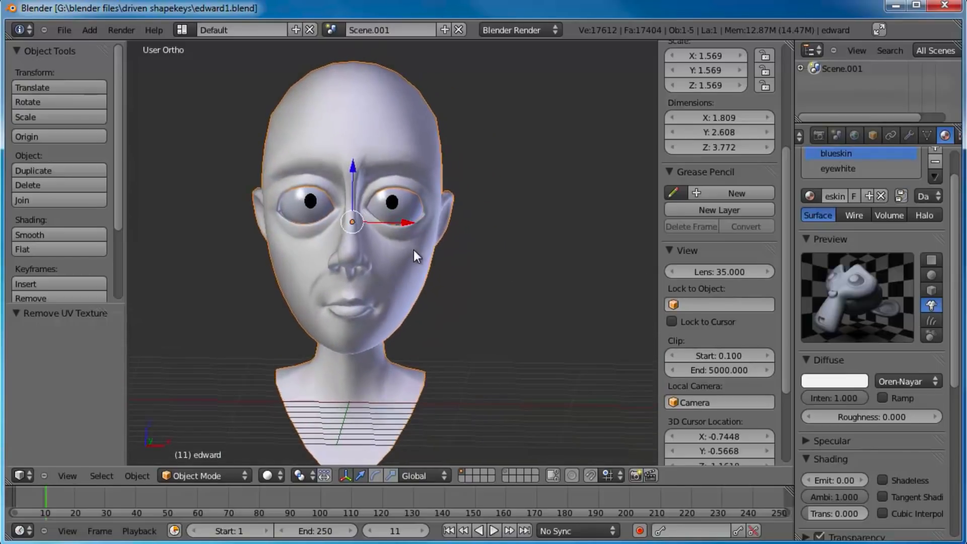
middle_drag(441, 212, 398, 256)
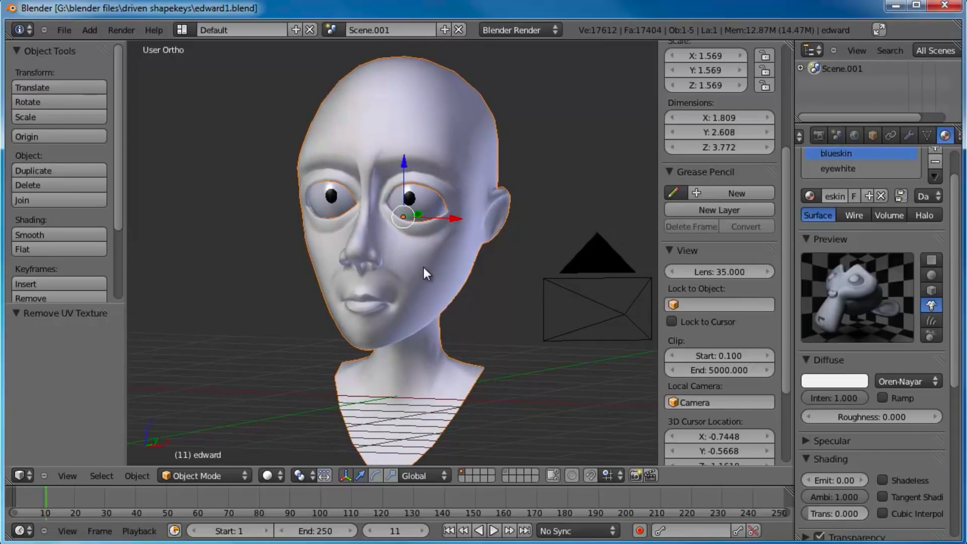
key(KP_1)
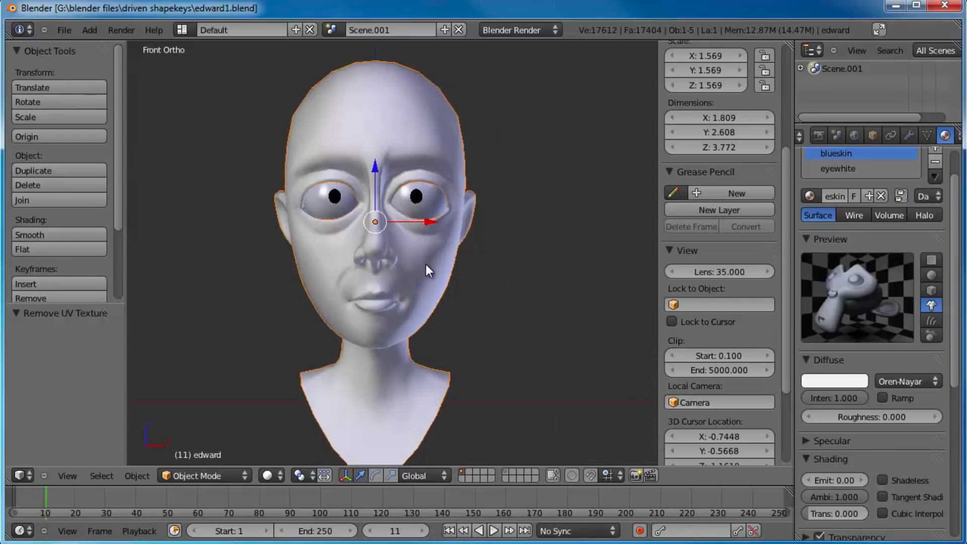
scroll(426, 264, up, 3)
scroll(451, 247, down, 2)
middle_drag(451, 246, 458, 284)
key(Tab)
scroll(436, 285, up, 2)
key(Tab)
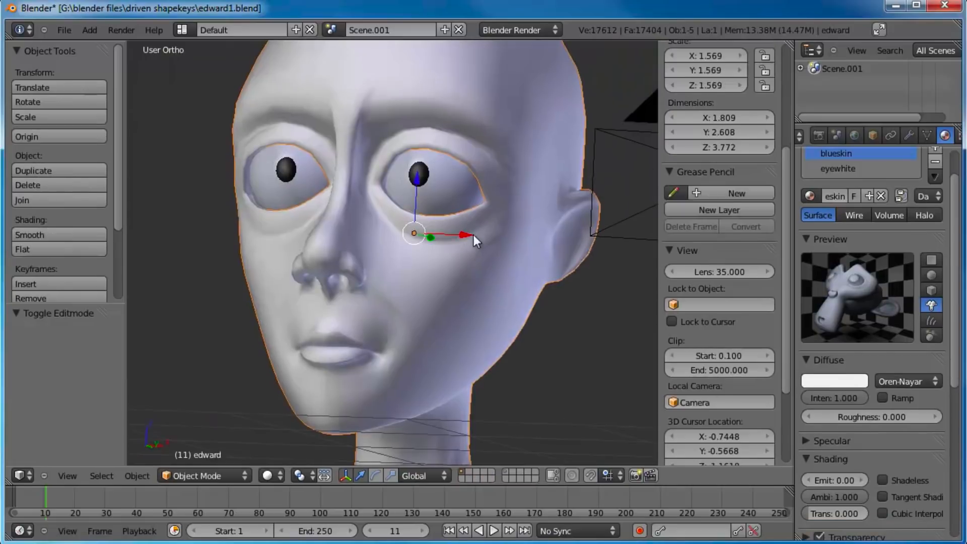
Step: Display layer 11 with the eye lattices over the head to examine them, and hide that layer again
middle_drag(475, 235, 420, 447)
click(504, 472)
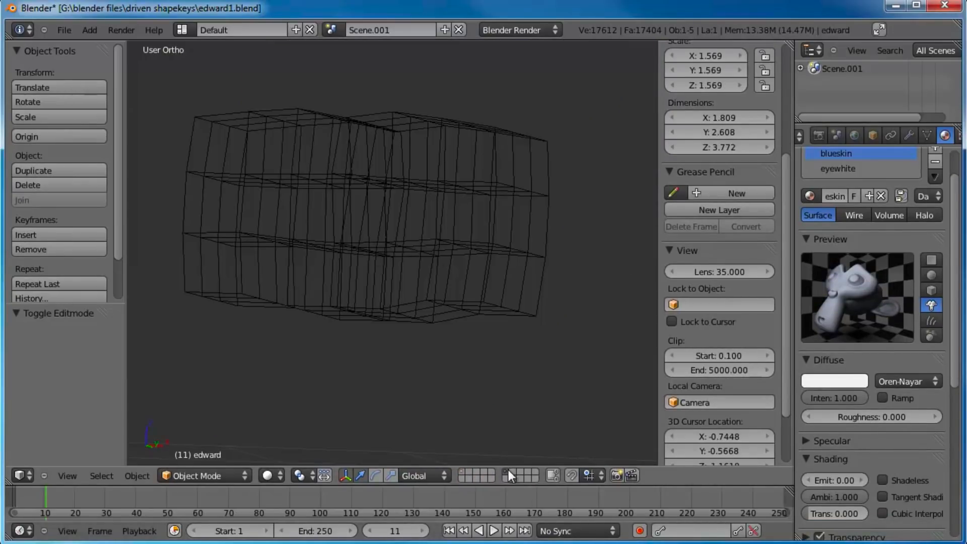
click(462, 472)
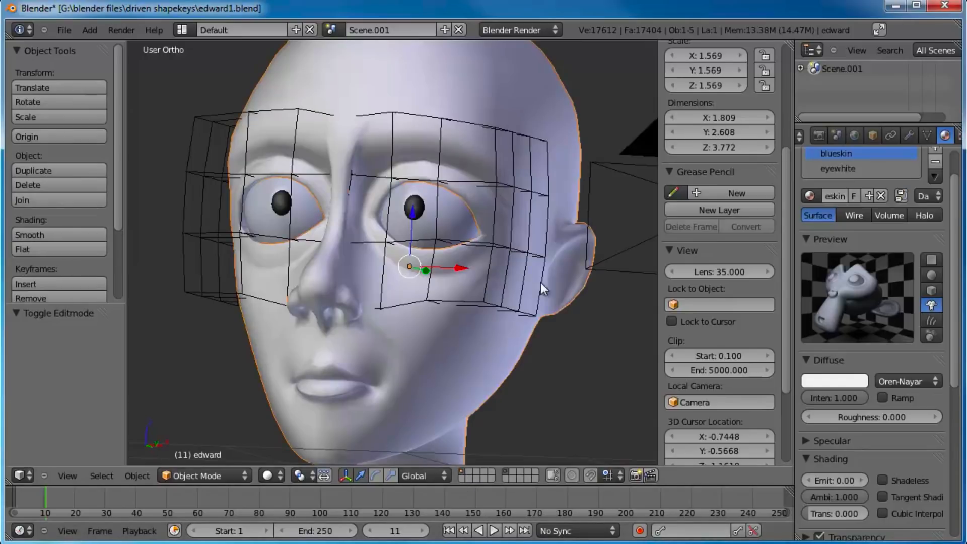
middle_drag(471, 247, 426, 288)
right_drag(452, 284, 510, 262)
key(Escape)
middle_drag(506, 312, 482, 468)
click(502, 470)
middle_drag(445, 322, 425, 291)
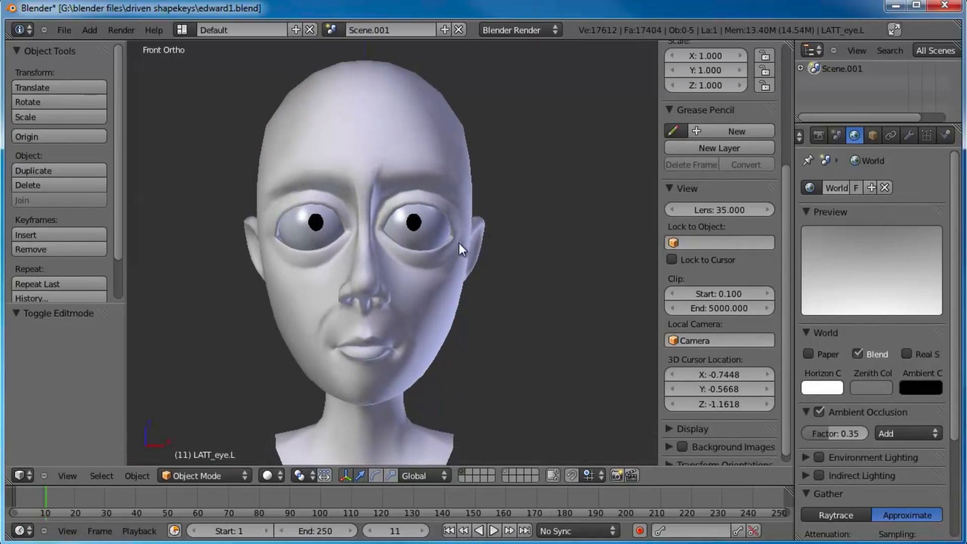
key(KP_1)
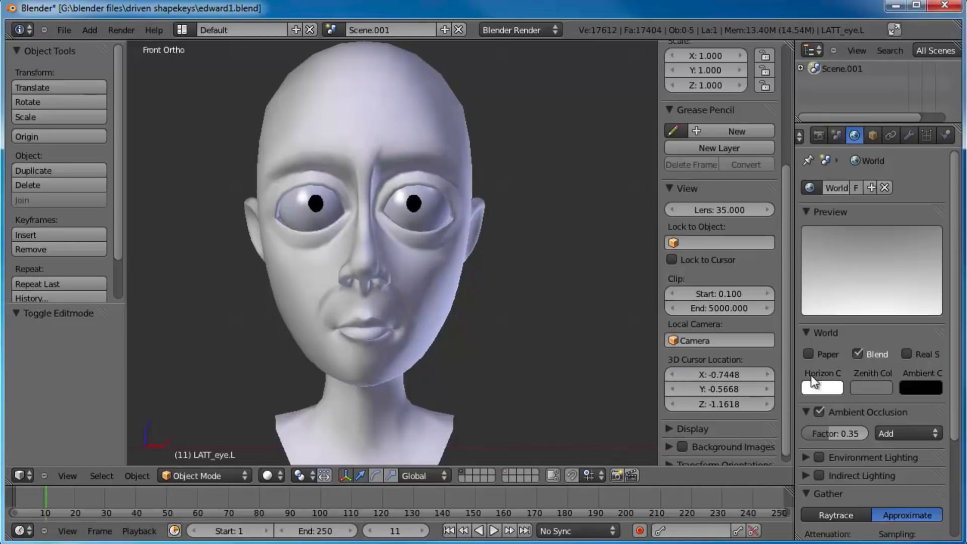
shift+middle_drag(494, 244, 491, 257)
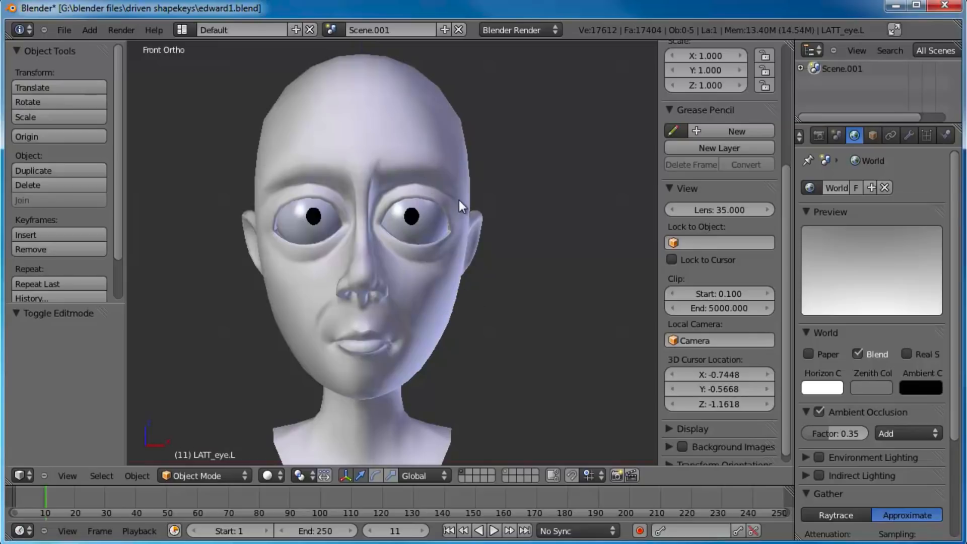
shift+middle_drag(445, 274, 451, 274)
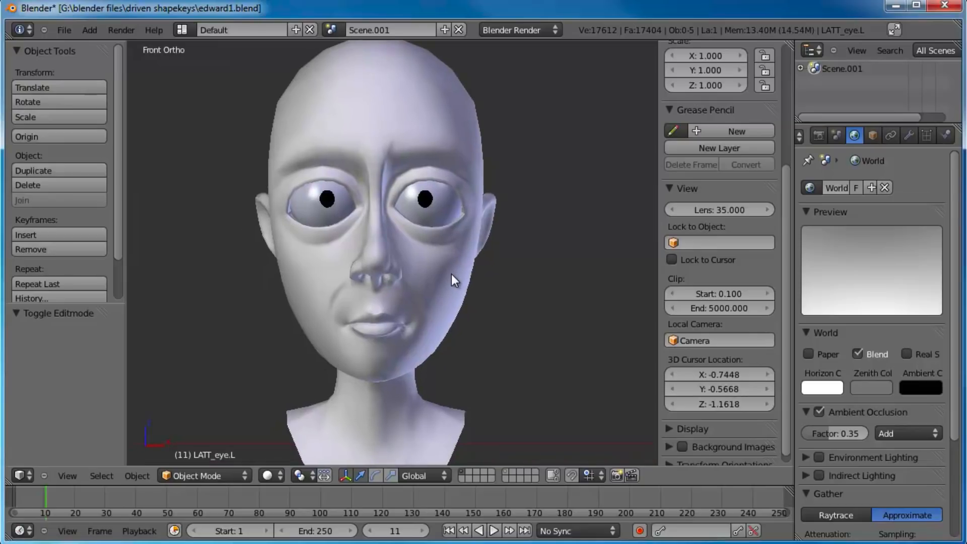
shift+middle_drag(436, 299, 424, 282)
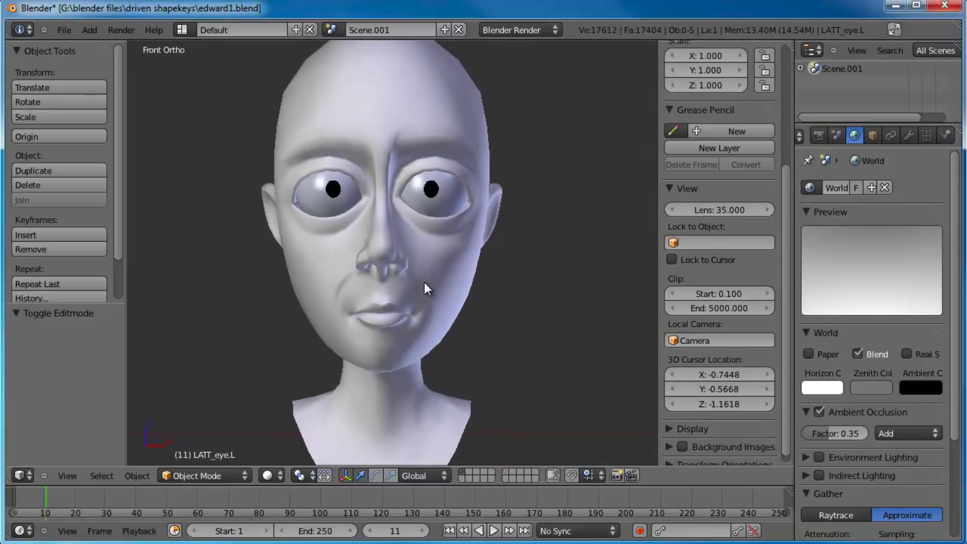
scroll(422, 285, up, 2)
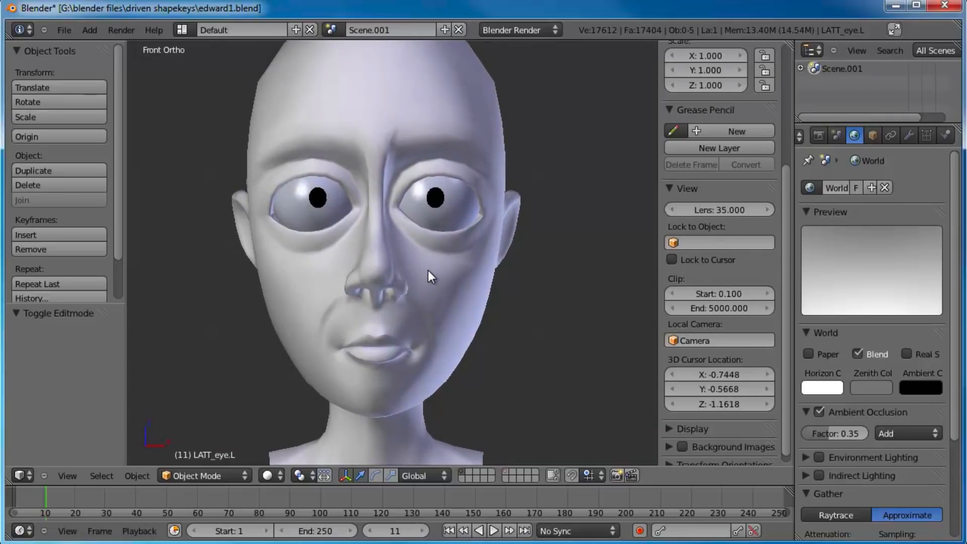
Step: Select the head mesh and add a Basis shape key to it
right_click(461, 294)
shift+middle_drag(527, 279, 500, 289)
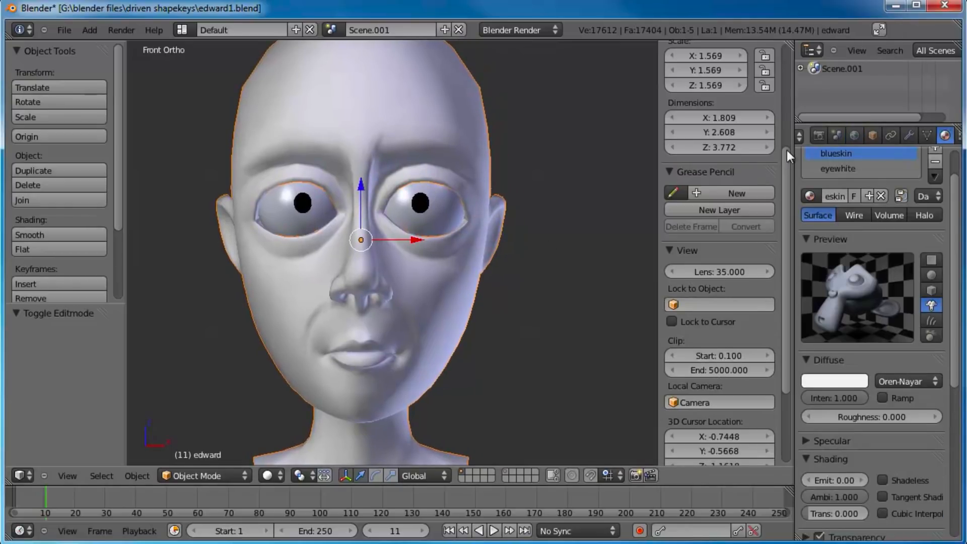
click(931, 140)
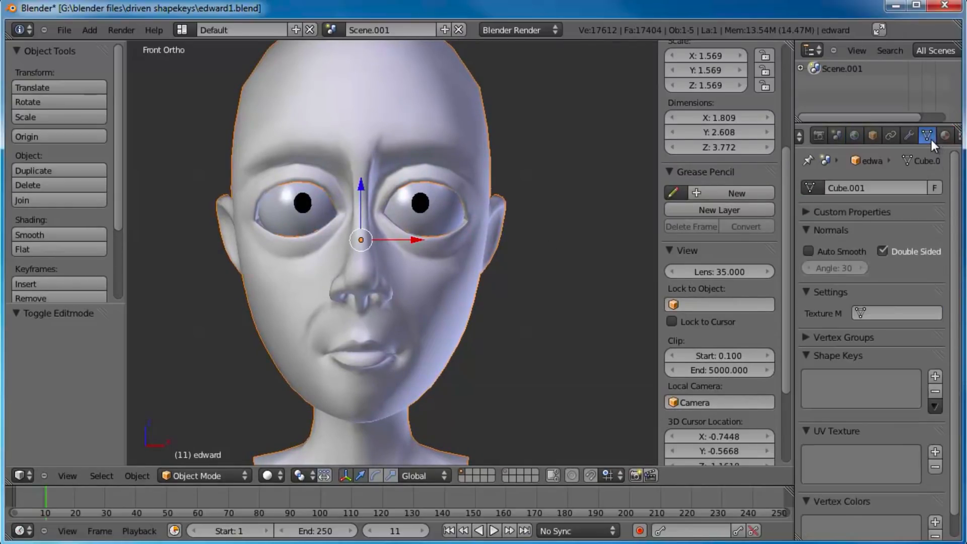
scroll(900, 353, down, 2)
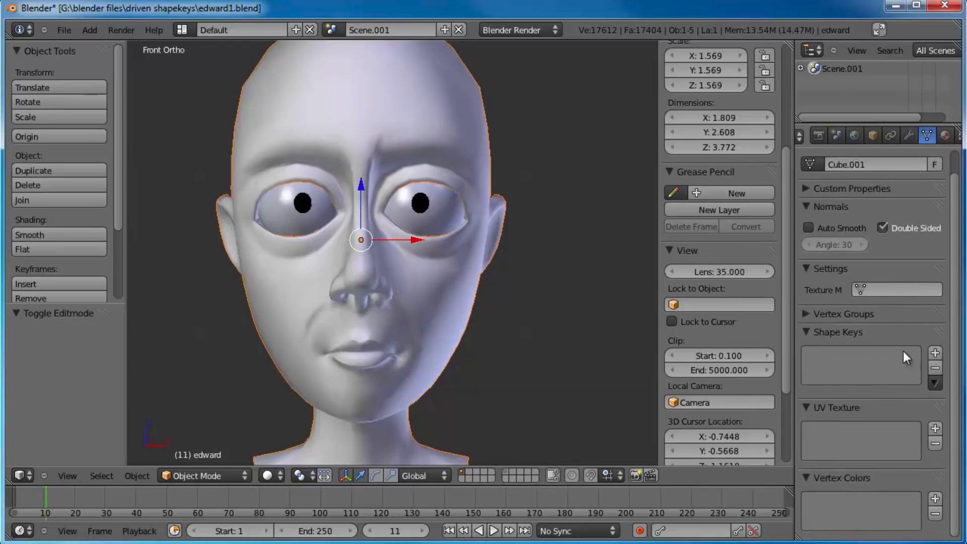
click(934, 353)
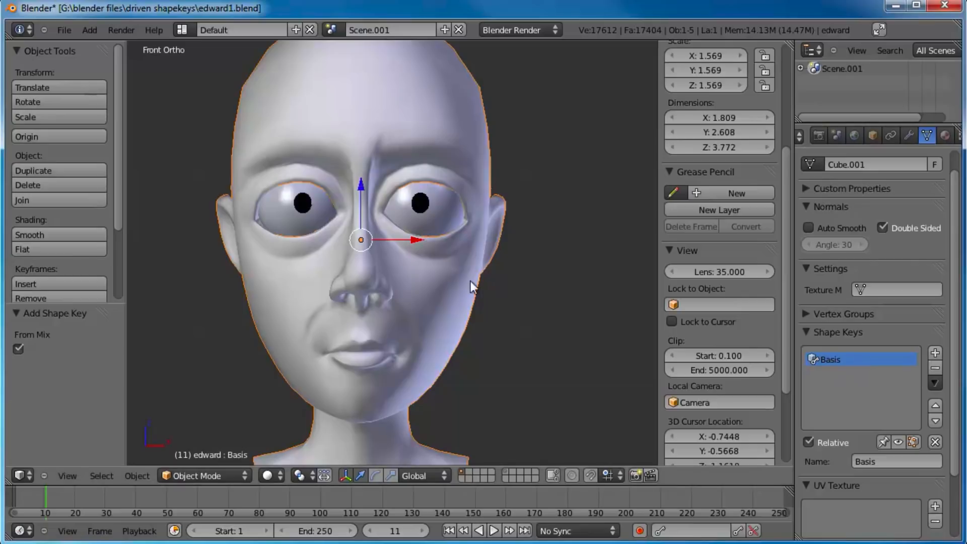
Step: Add a second shape key to the head mesh on top of the basis
middle_drag(507, 243, 430, 263)
middle_drag(504, 270, 475, 297)
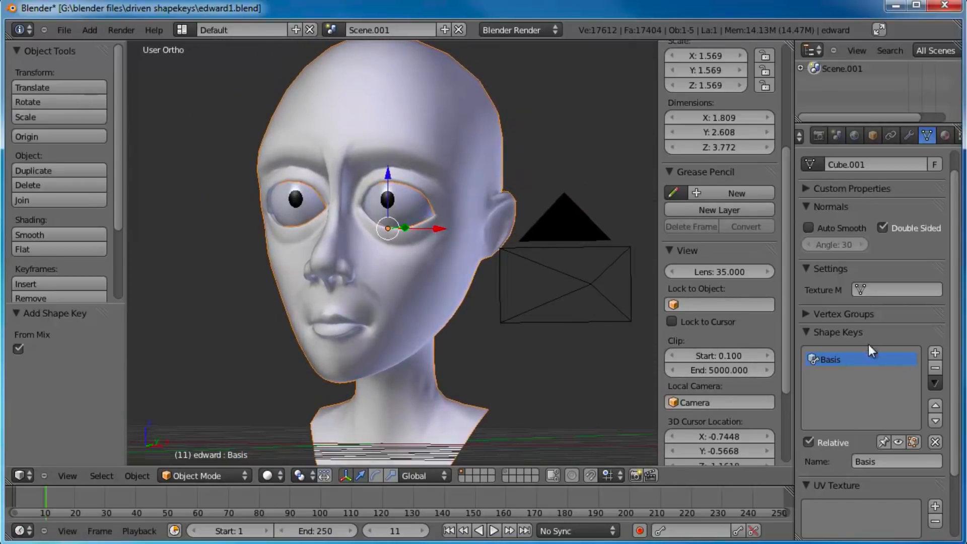
click(935, 354)
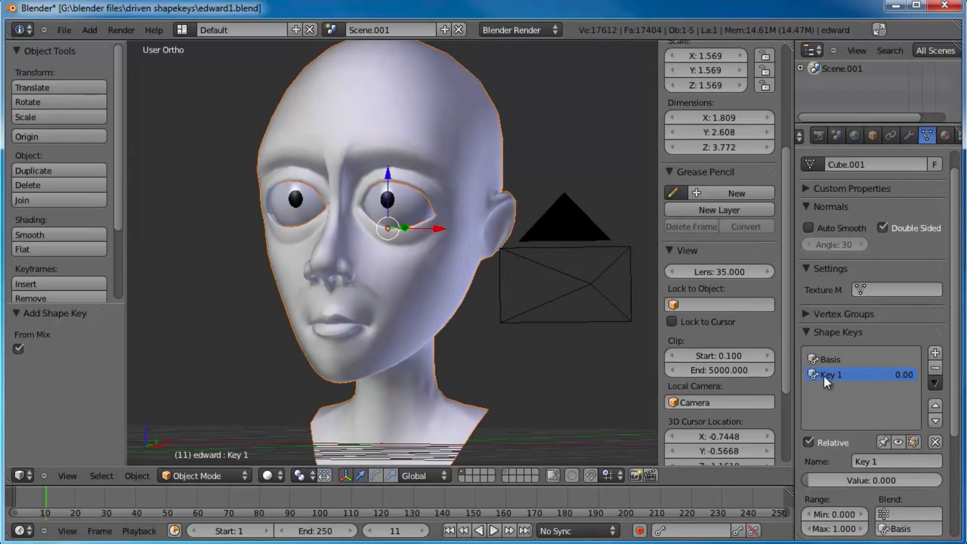
Step: Switch to the Basis shape key and back to the new key, examining the head's shape under each
click(847, 361)
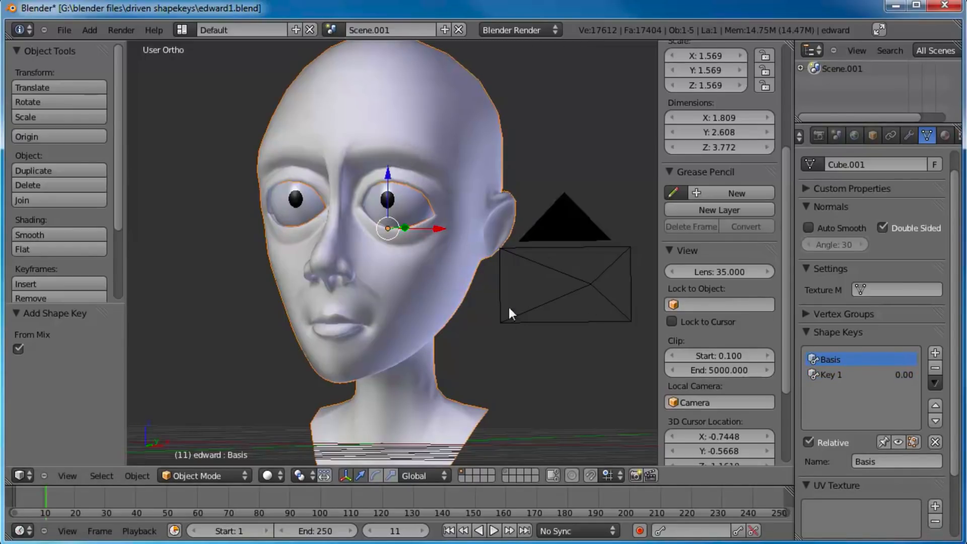
middle_drag(484, 298, 393, 268)
middle_drag(453, 292, 353, 262)
click(834, 376)
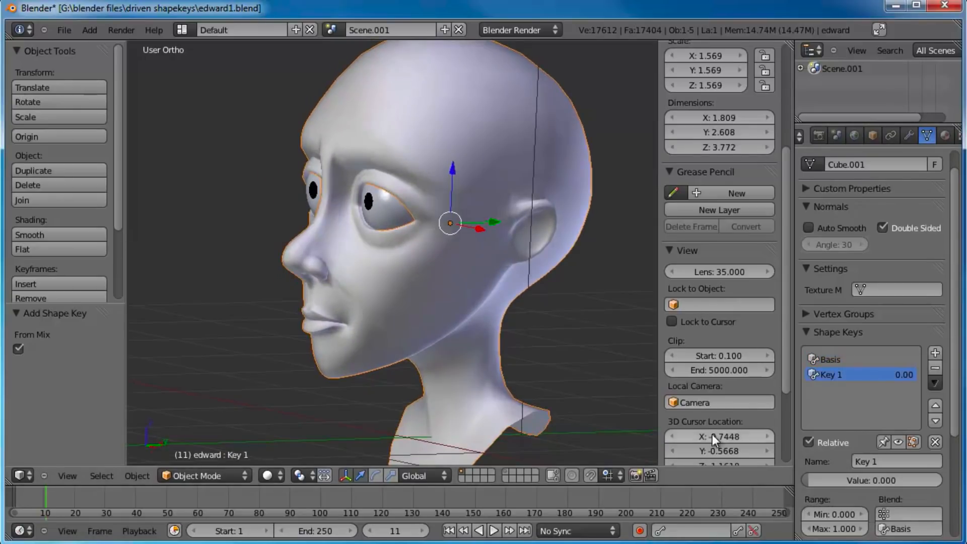
middle_drag(403, 305, 460, 310)
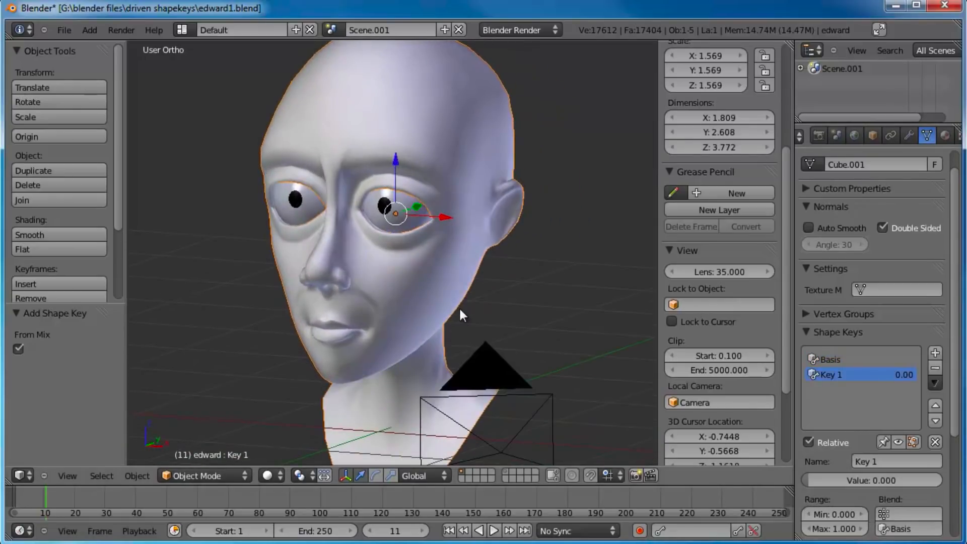
Step: Rename the new shape key as jawdown, with the head shown from the side
key(KP_3)
click(890, 459)
text(jawd)
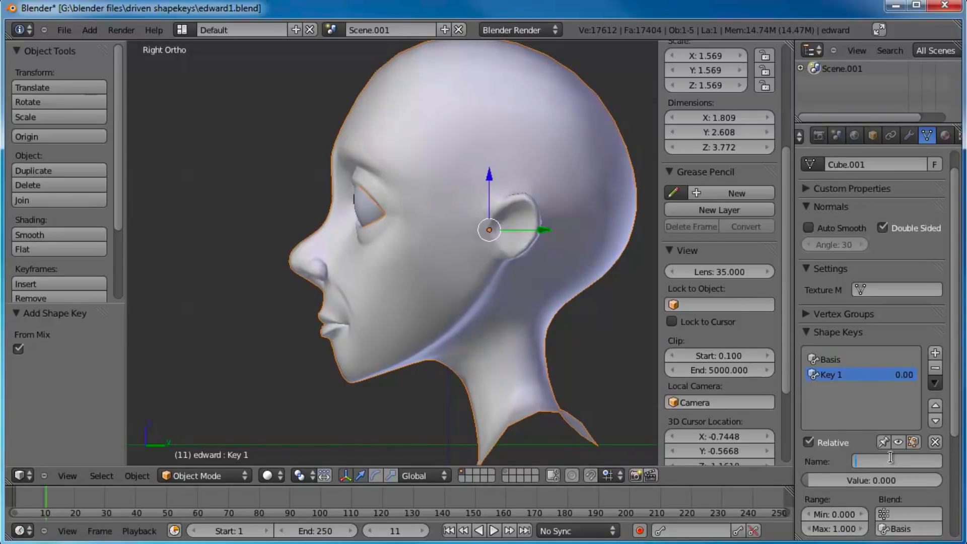
text(own)
key(Return)
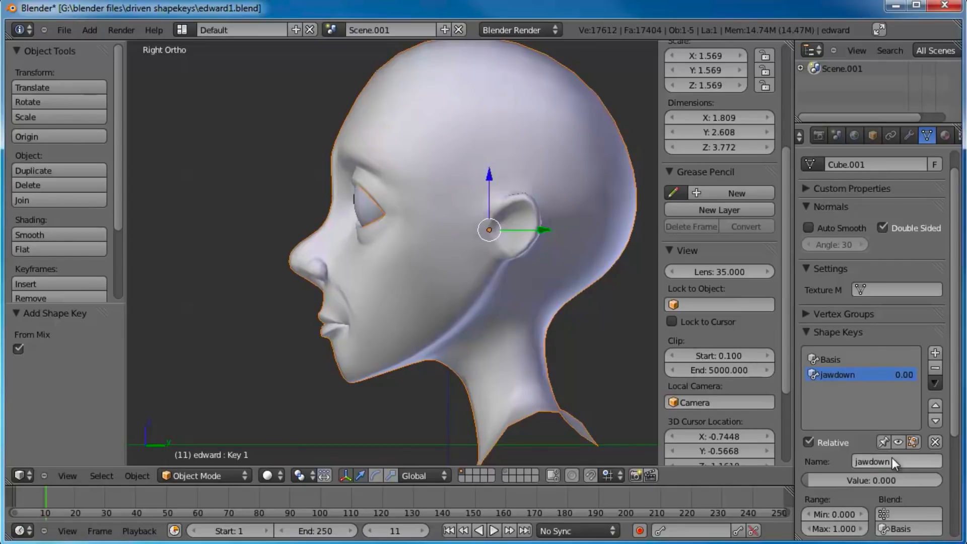
Step: Examine the lips, chin and jawline of the head from front, three-quarter and side angles
shift+middle_drag(515, 353, 359, 283)
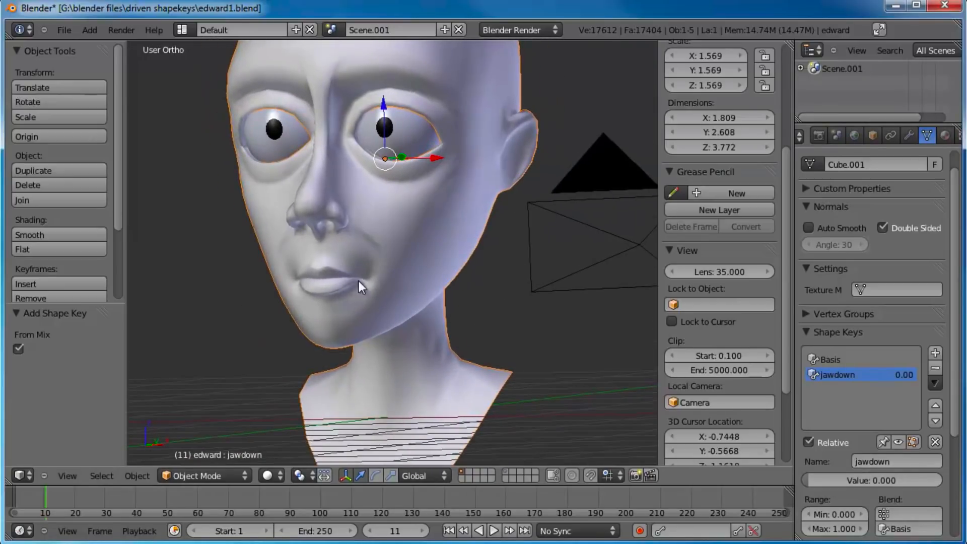
middle_drag(395, 257, 395, 290)
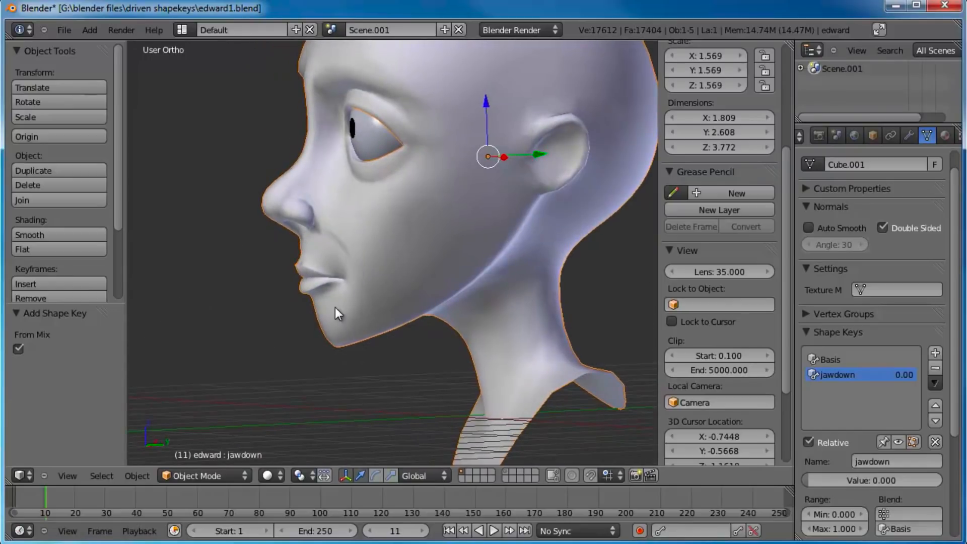
middle_drag(316, 288, 401, 289)
middle_drag(329, 374, 373, 332)
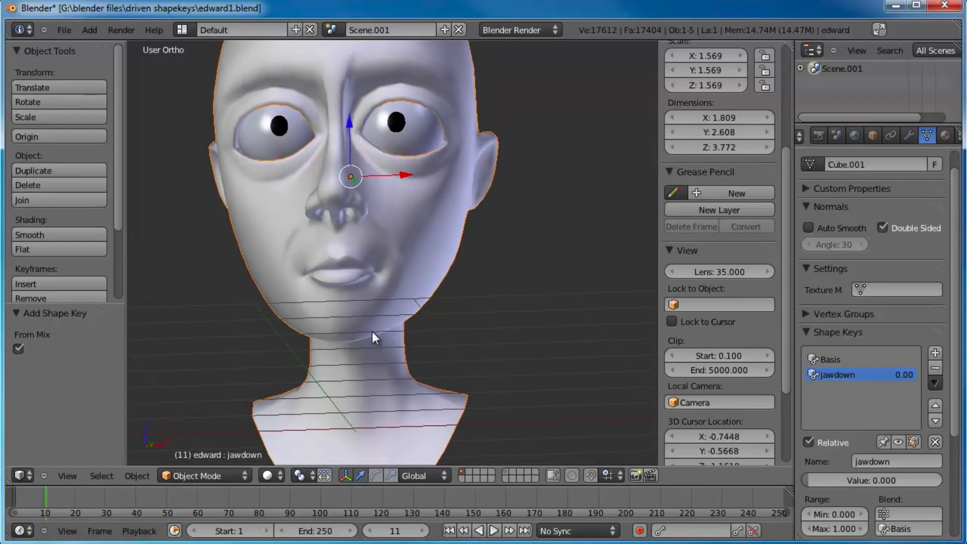
middle_drag(385, 273, 368, 328)
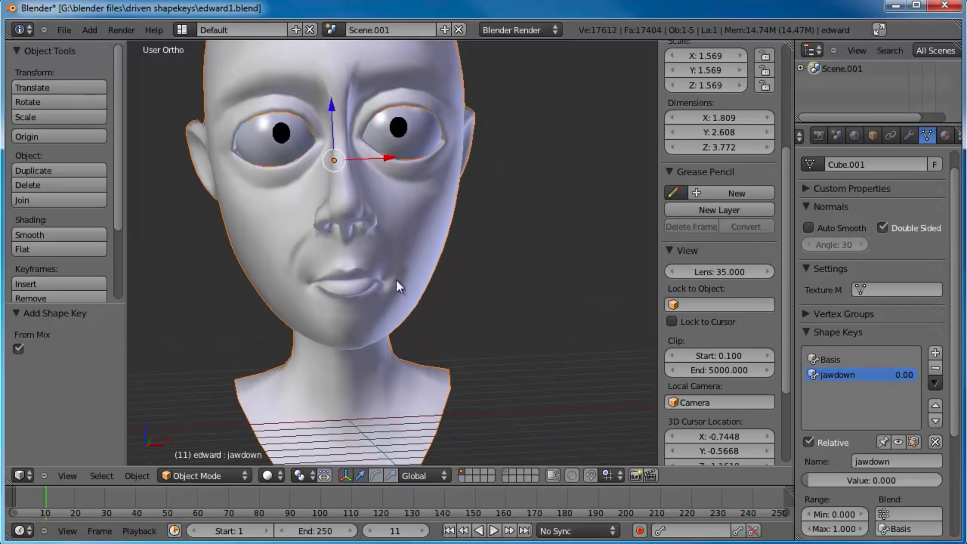
middle_drag(463, 321, 330, 295)
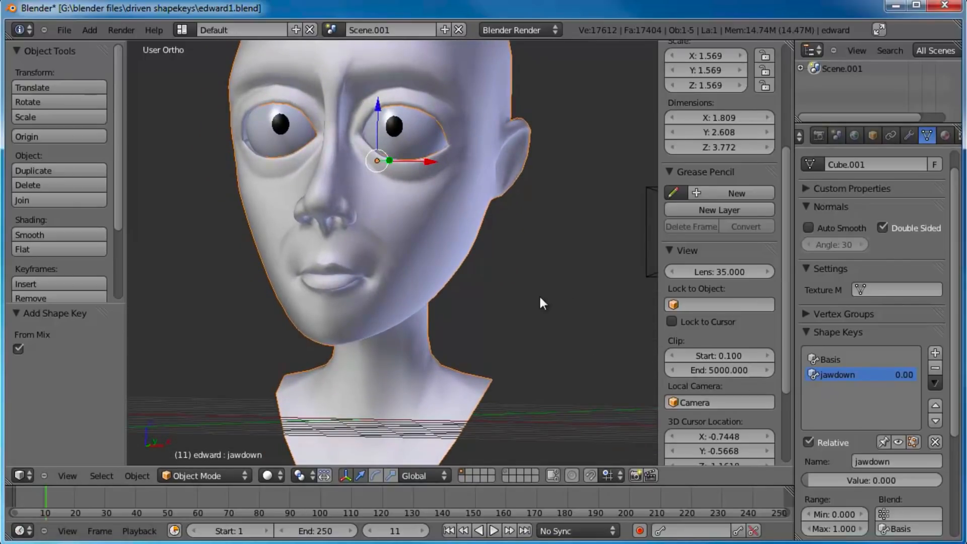
middle_drag(515, 287, 434, 247)
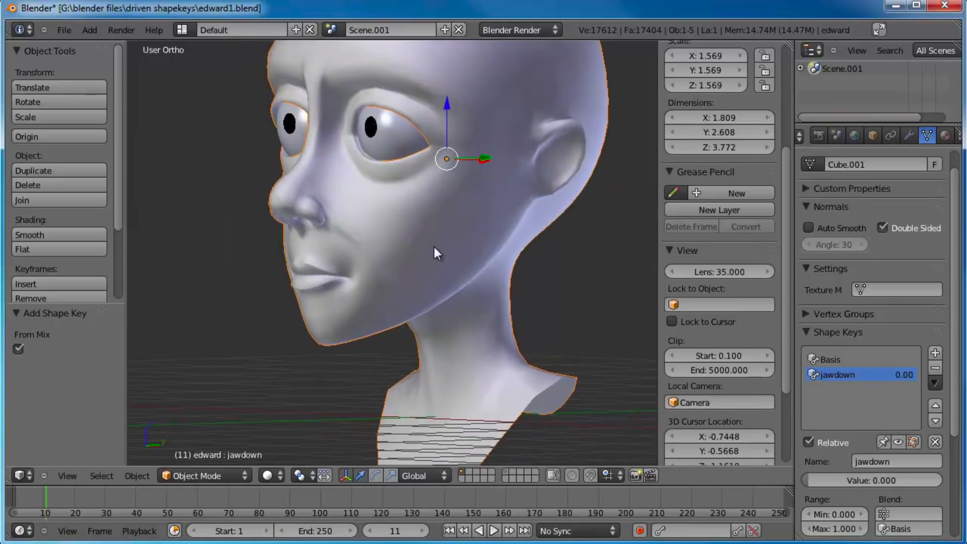
key(KP_3)
scroll(435, 247, down, 1)
shift+middle_drag(503, 215, 473, 240)
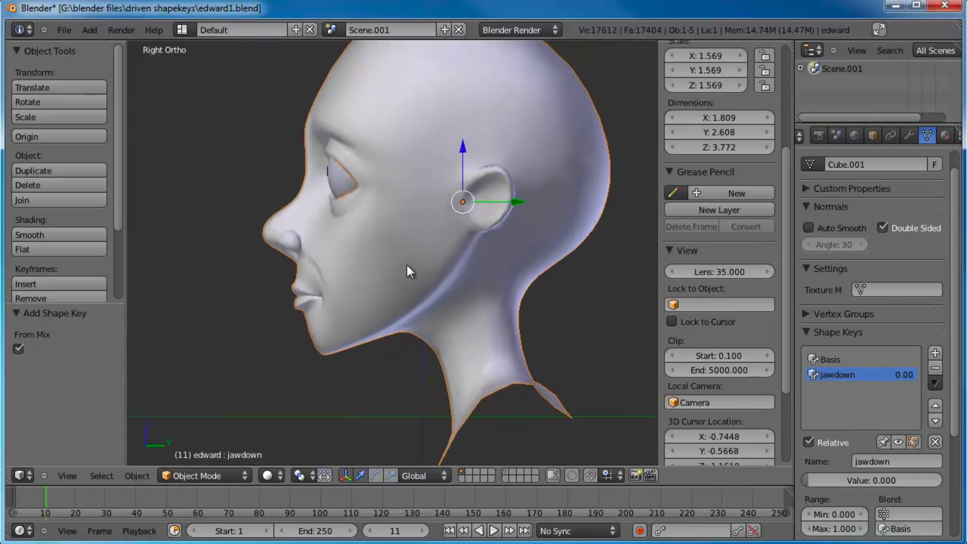
Step: Switch the viewport to wireframe shading and inspect the teeth and gums inside the mouth
scroll(349, 289, up, 2)
shift+middle_drag(347, 290, 300, 191)
key(z)
scroll(474, 249, up, 3)
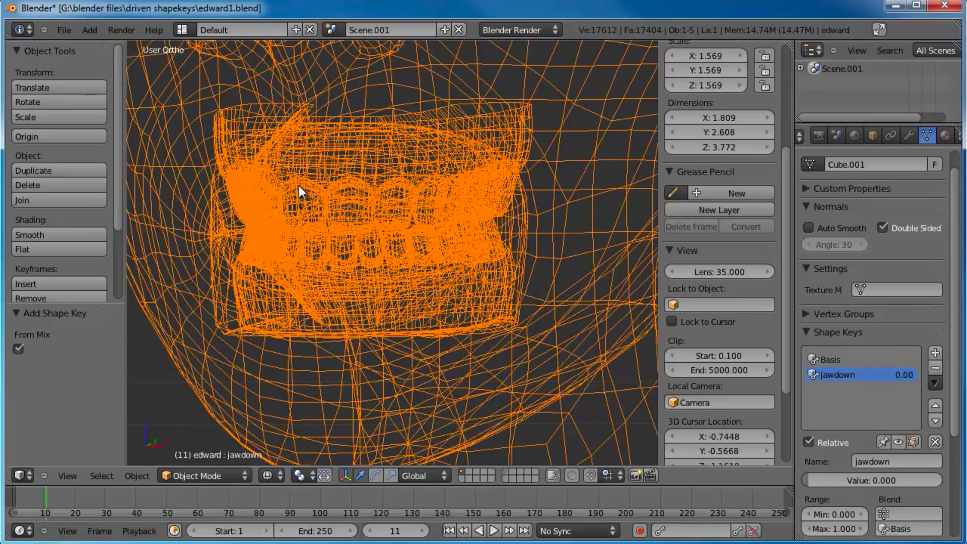
middle_drag(338, 220, 325, 278)
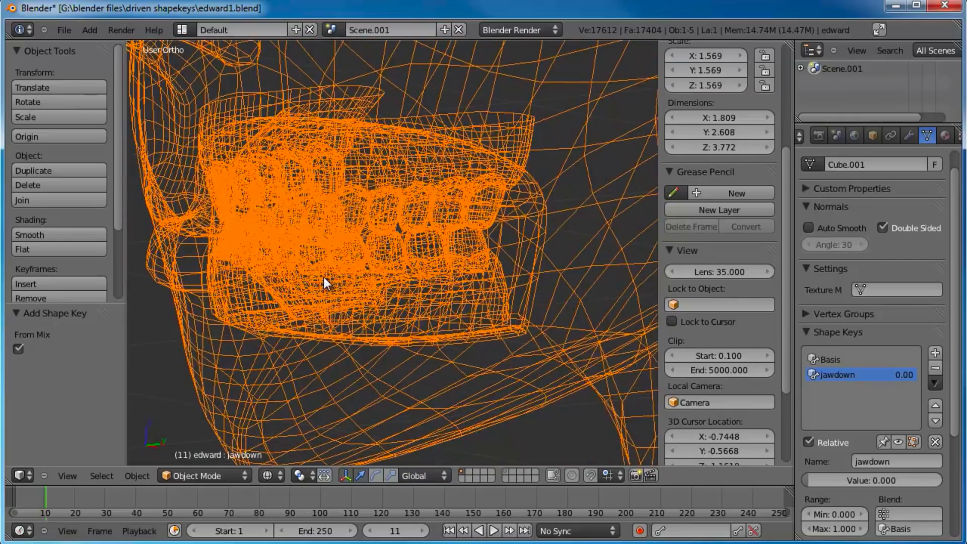
key(KP_3)
key(KP_1)
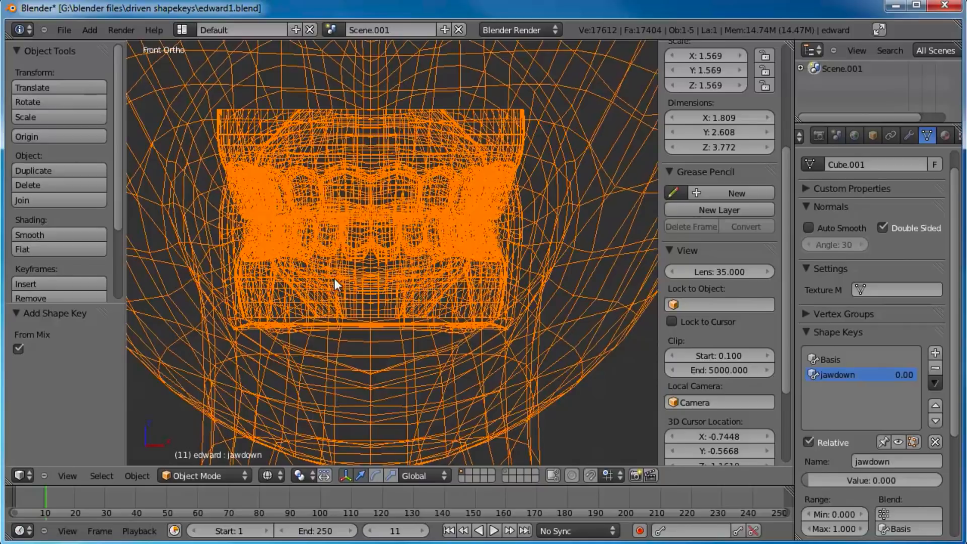
scroll(418, 259, down, 4)
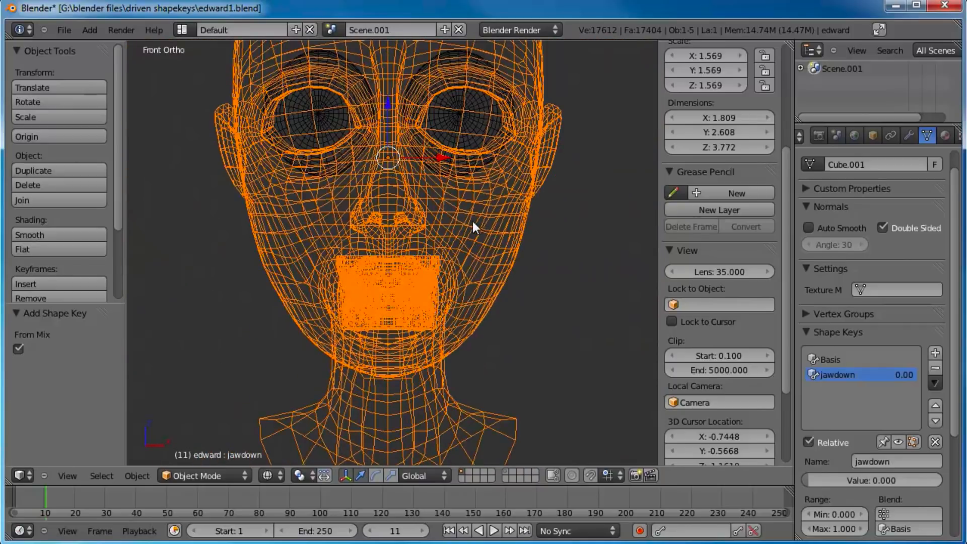
Step: Return the viewport to solid shading and place the 3D cursor just below and in front of the ear in side view
key(z)
shift+scroll(478, 224, up, 1)
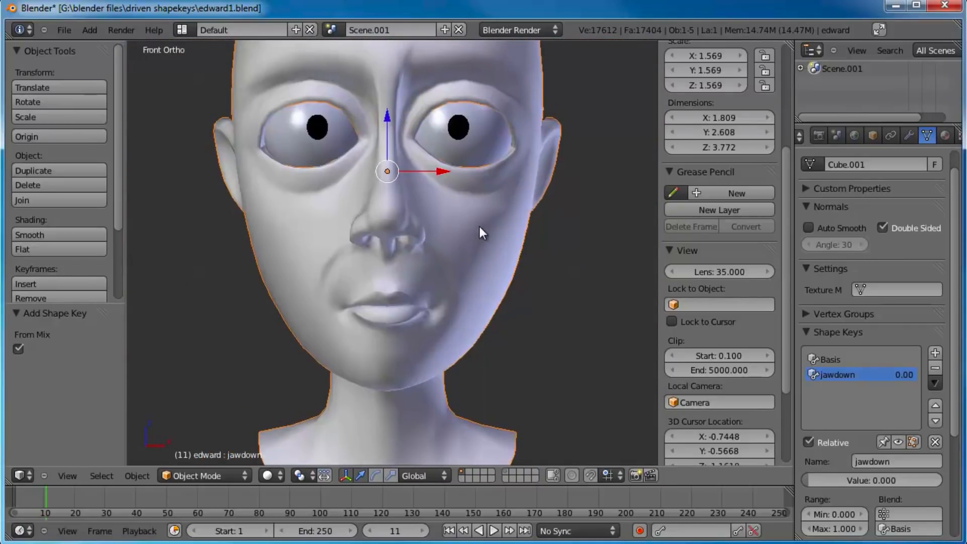
key(KP_3)
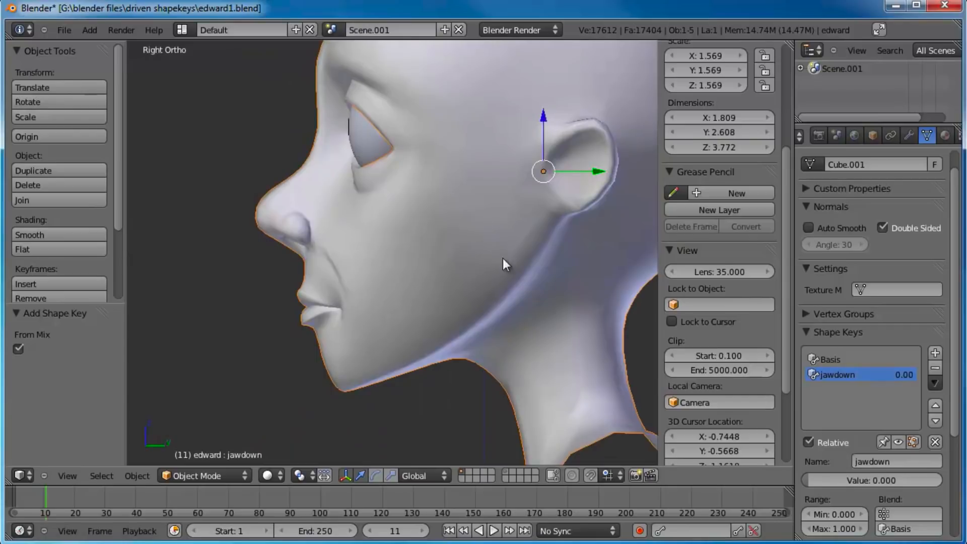
ctrl+scroll(503, 258, down, 2)
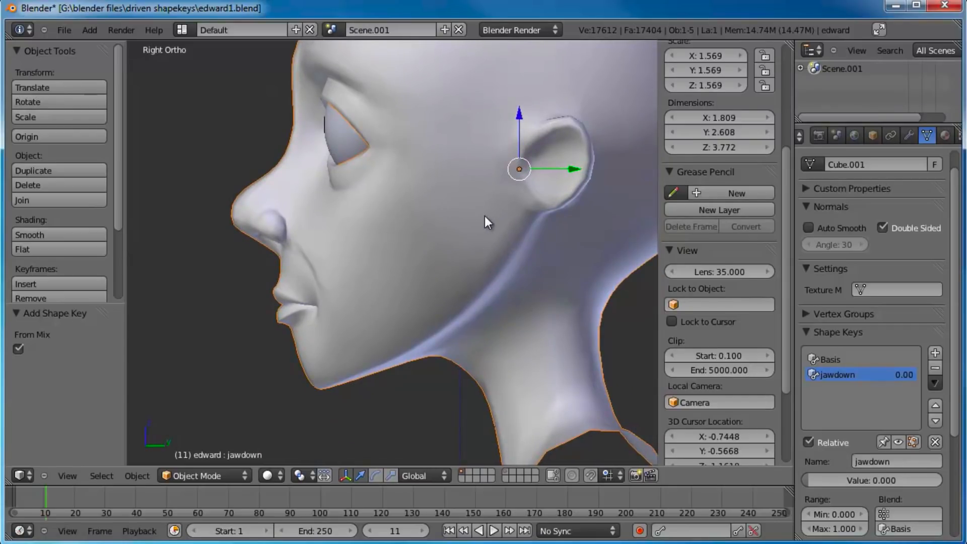
click(487, 215)
shift+middle_drag(492, 285, 464, 295)
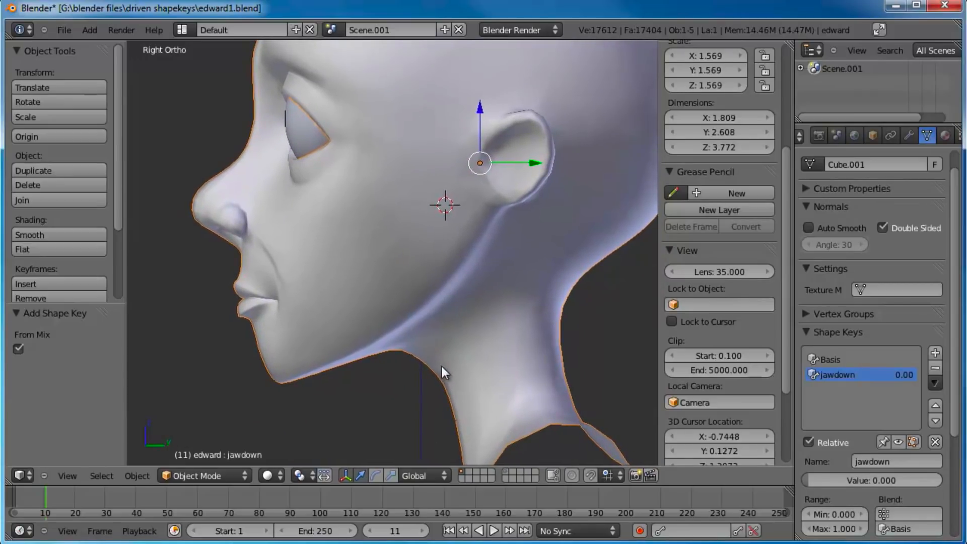
Step: Enter Edit Mode on the head and examine the teeth, gums and jaw geometry from the side
shift+middle_drag(442, 367, 443, 345)
key(Tab)
scroll(302, 282, up, 5)
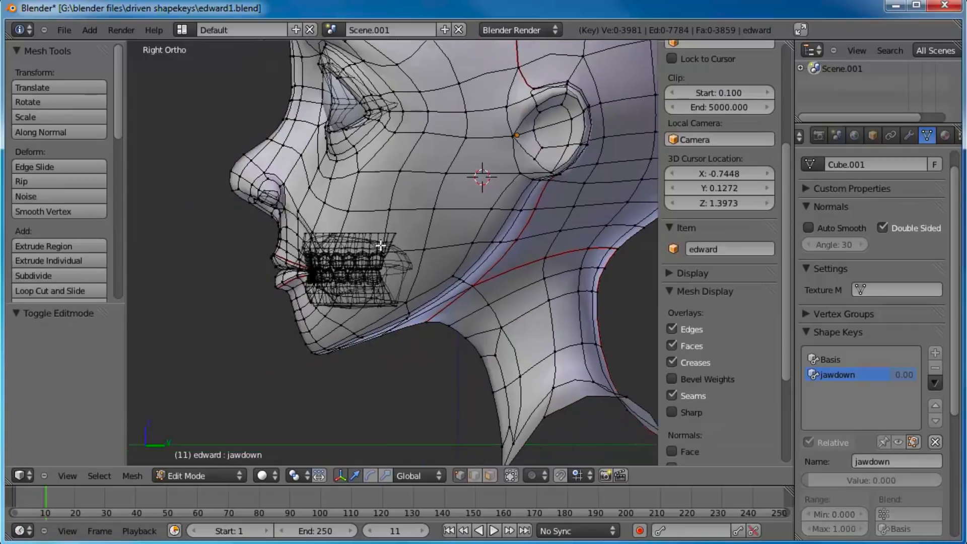
shift+middle_drag(428, 203, 423, 222)
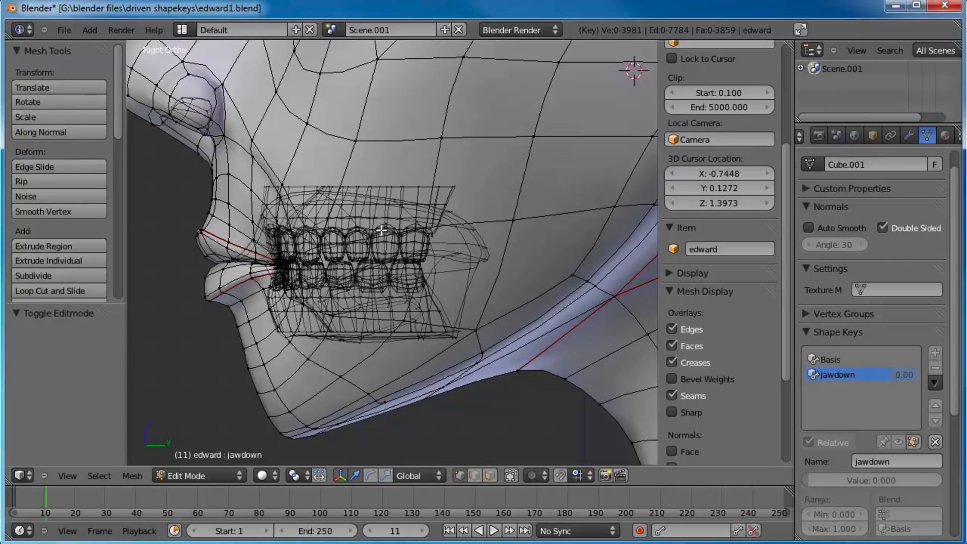
scroll(347, 229, down, 2)
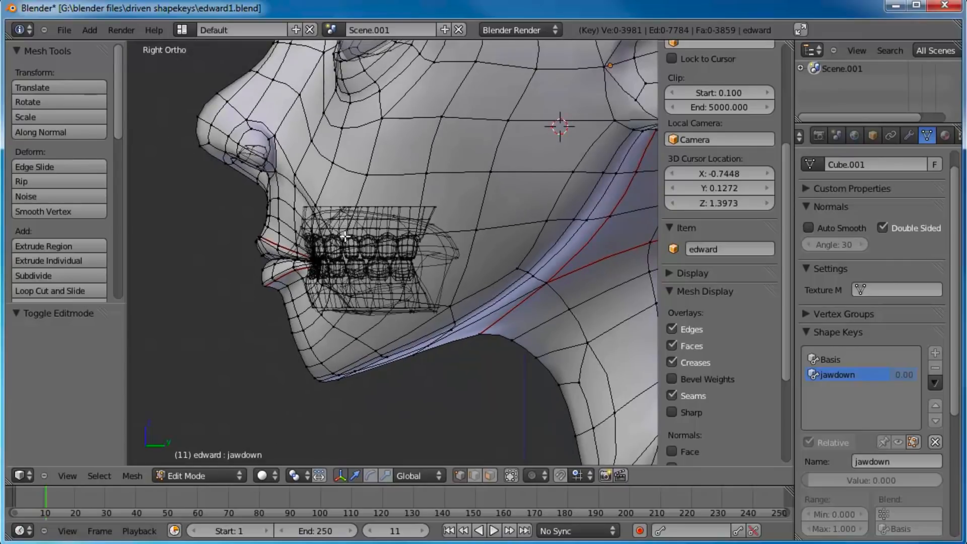
shift+middle_drag(420, 198, 437, 240)
scroll(396, 292, down, 1)
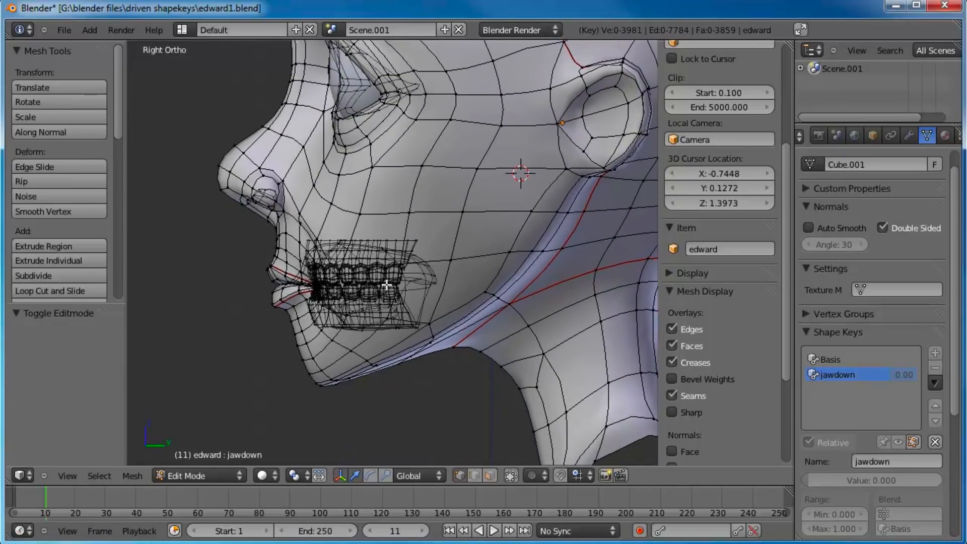
scroll(402, 275, up, 1)
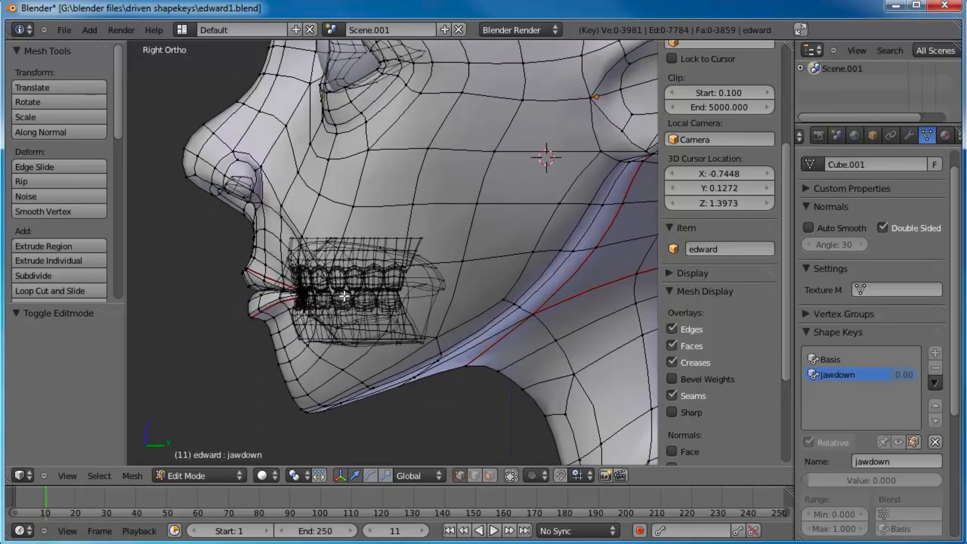
scroll(402, 294, up, 1)
scroll(404, 294, up, 3)
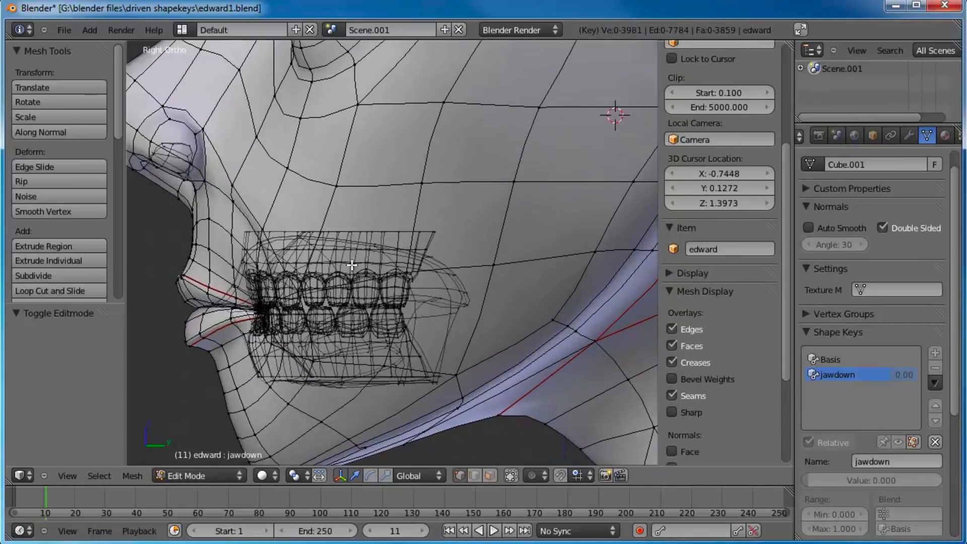
Step: Box-select the lower lip and lower teeth area in side view, and extend the selection to all linked geometry
key(b)
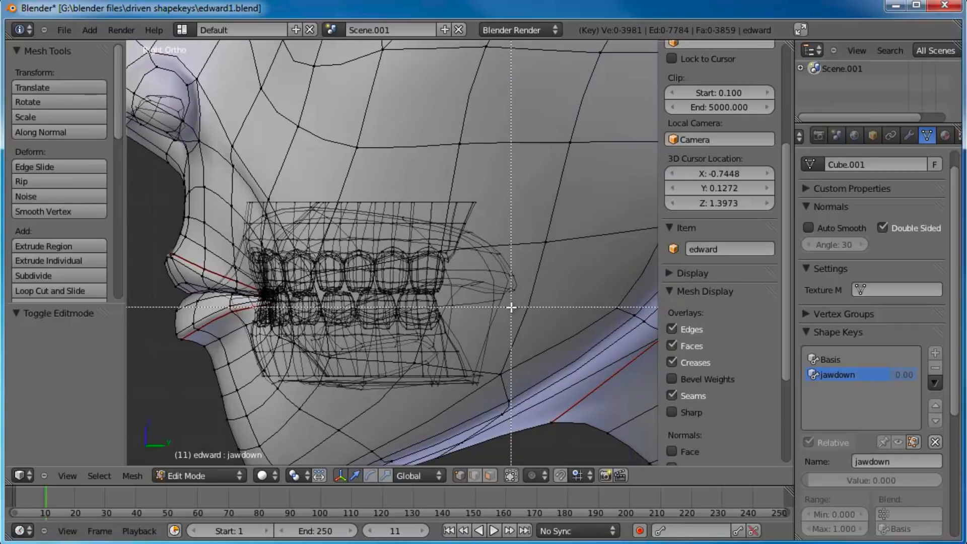
key(Escape)
key(b)
drag(511, 307, 161, 408)
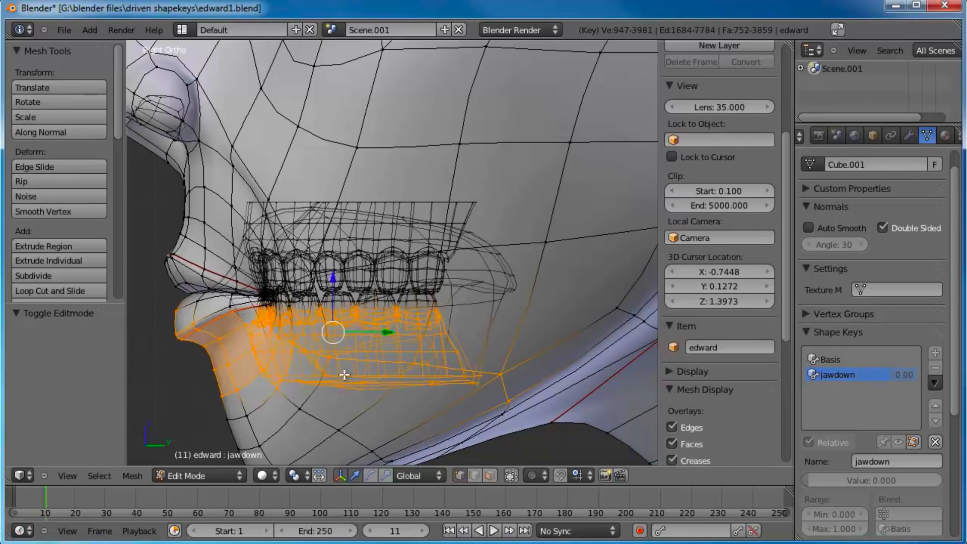
shift+middle_drag(457, 323, 479, 263)
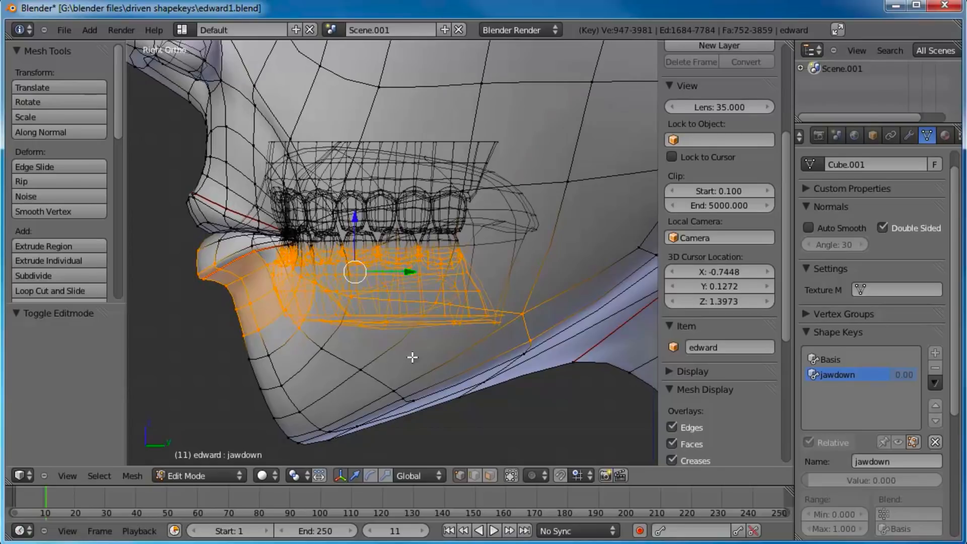
scroll(421, 282, down, 3)
middle_drag(373, 227, 404, 229)
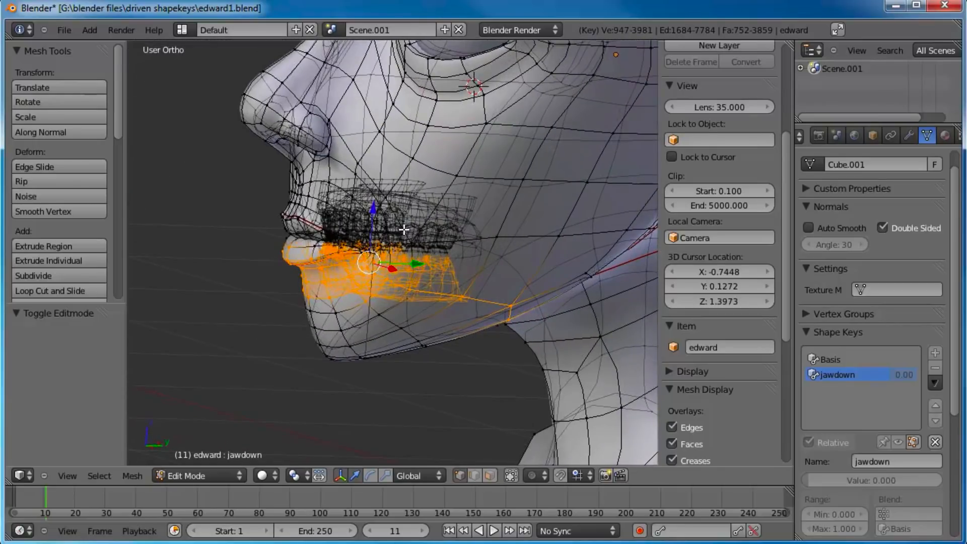
key(ctrl+l)
Step: Invert the selection to isolate the upper teeth and gums, and hide them
middle_drag(378, 261, 511, 231)
scroll(448, 318, up, 2)
scroll(446, 237, up, 3)
scroll(408, 275, up, 2)
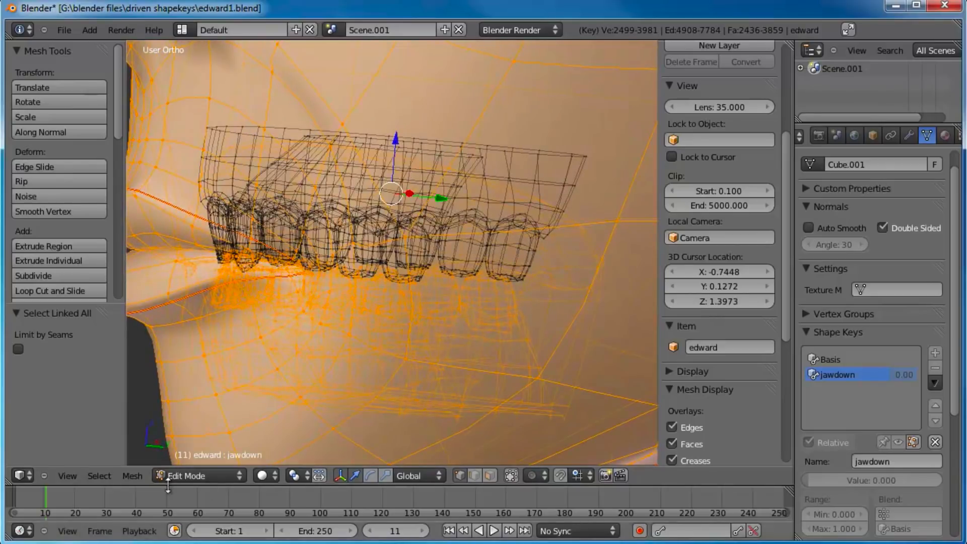
click(100, 476)
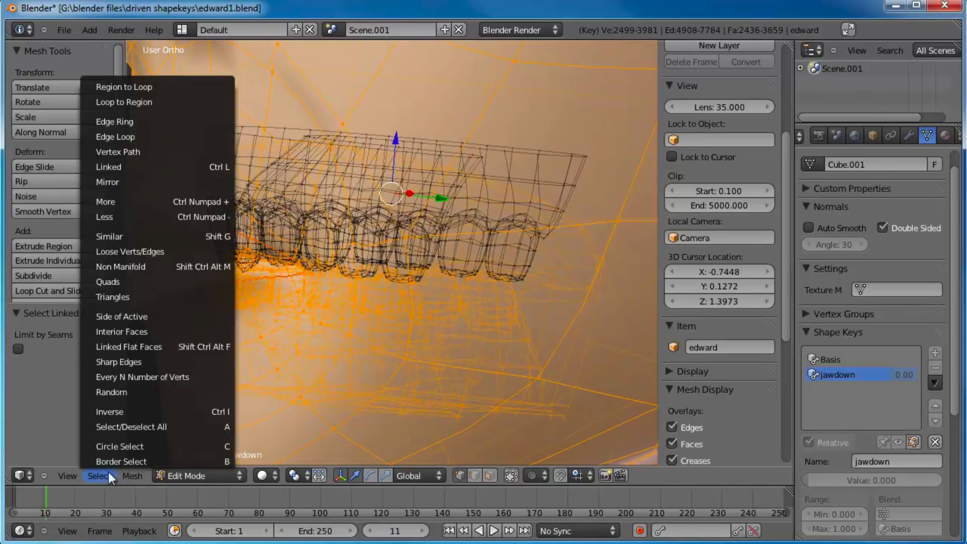
click(119, 410)
middle_drag(341, 230, 330, 297)
key(h)
scroll(330, 298, down, 3)
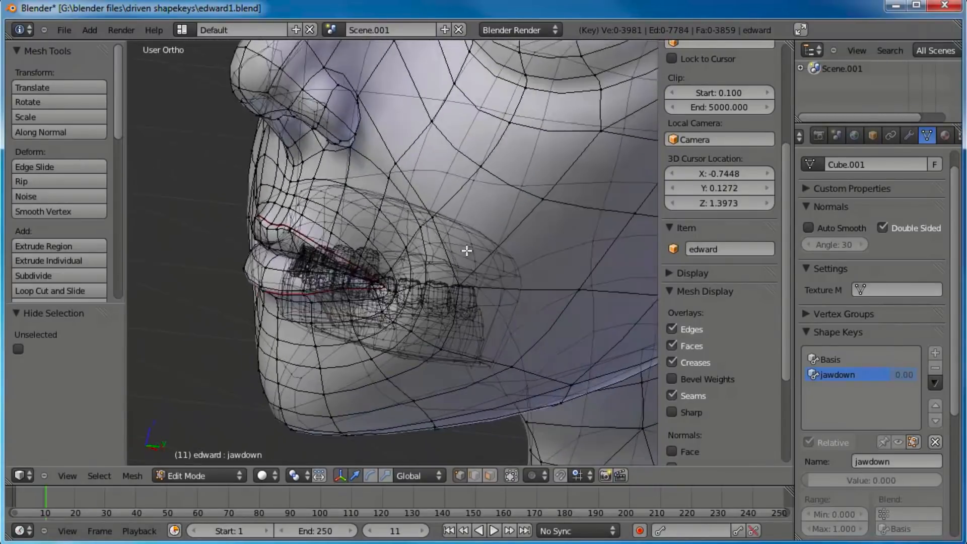
Step: Box-select the mouth and chin area and move it far off to one side of the head
middle_drag(432, 262, 323, 207)
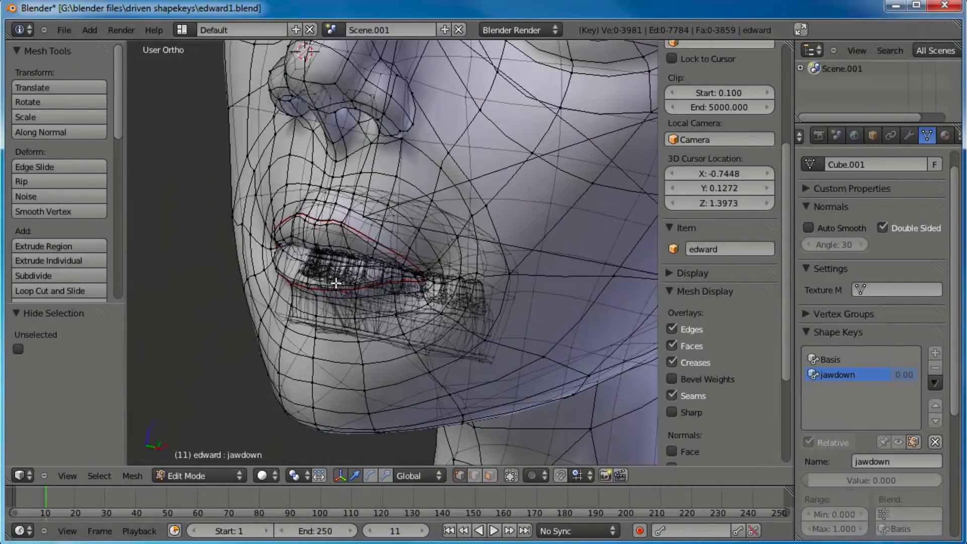
scroll(380, 301, down, 2)
key(a)
key(a)
key(b)
drag(483, 211, 293, 380)
key(g)
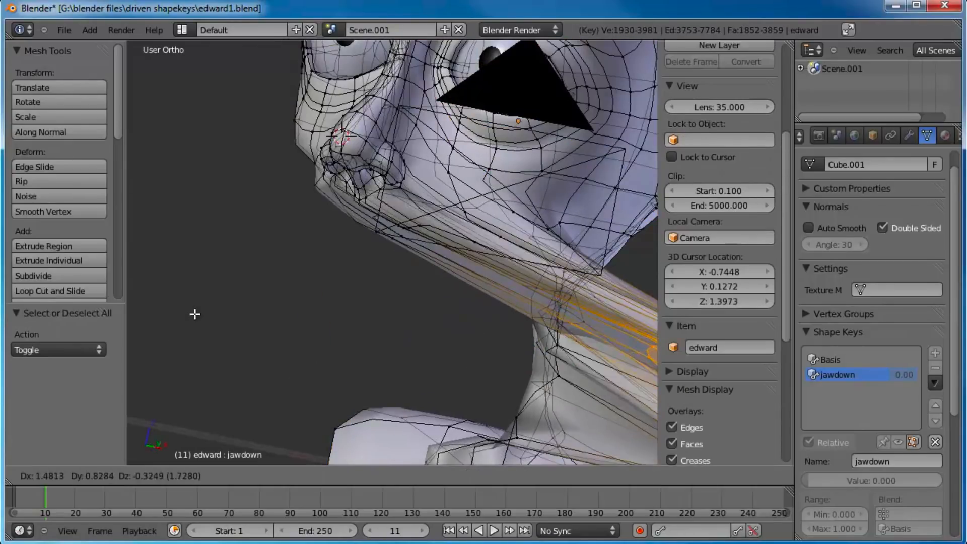
click(185, 307)
Step: Return to Object Mode and raise the jawdown shape key's value to 1.000
key(Tab)
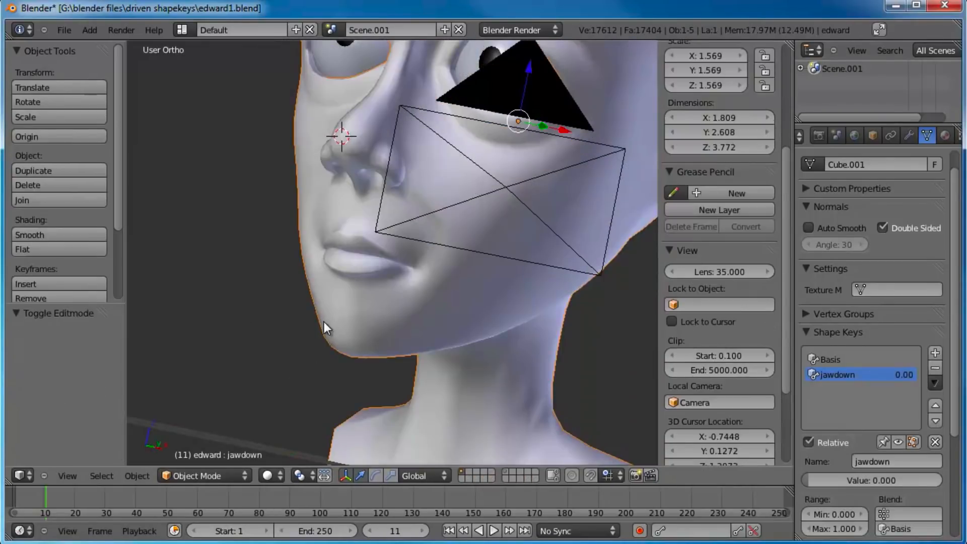
drag(840, 480, 948, 483)
middle_drag(494, 252, 442, 261)
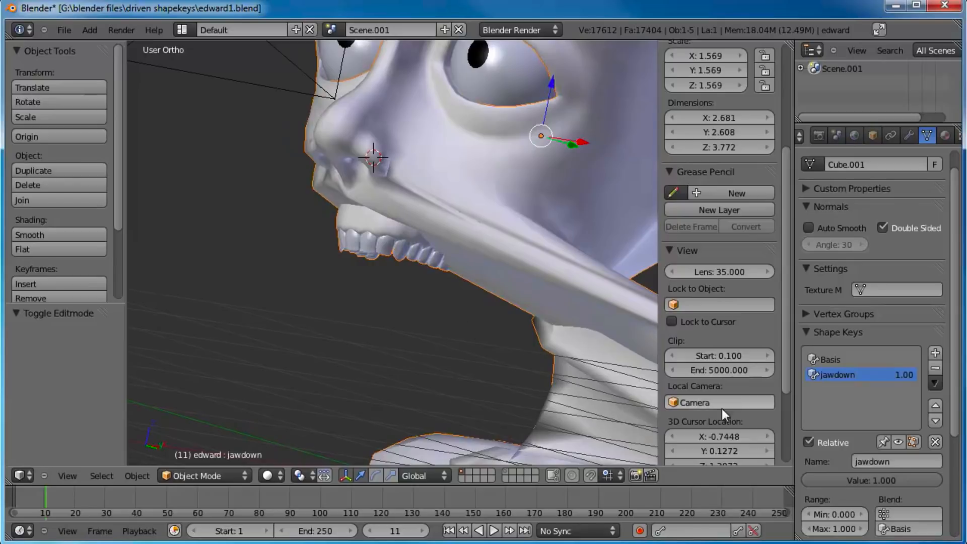
Step: Examine the displaced jaw in both Edit and Object Mode, lowering the jawdown value to 0.989
key(Tab)
key(ctrl+z)
scroll(474, 325, down, 3)
scroll(447, 309, up, 4)
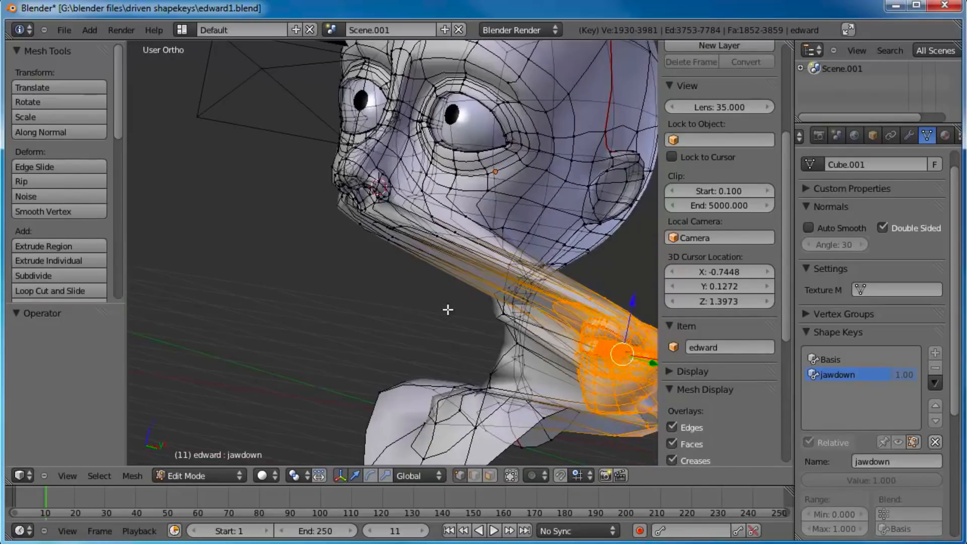
key(Tab)
middle_drag(377, 304, 408, 314)
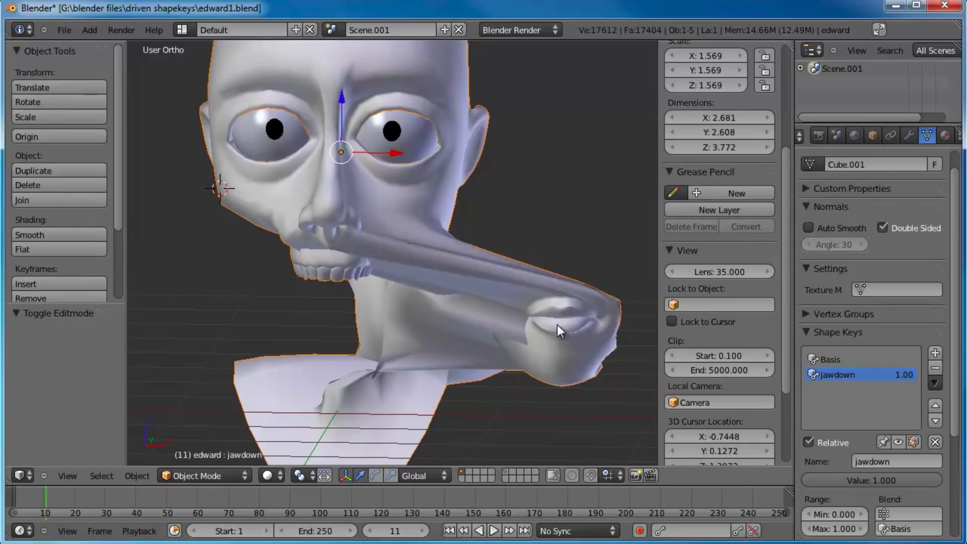
mouse_move(930, 480)
mouse_down()
mouse_move(873, 467)
mouse_move(928, 474)
mouse_up()
key(Tab)
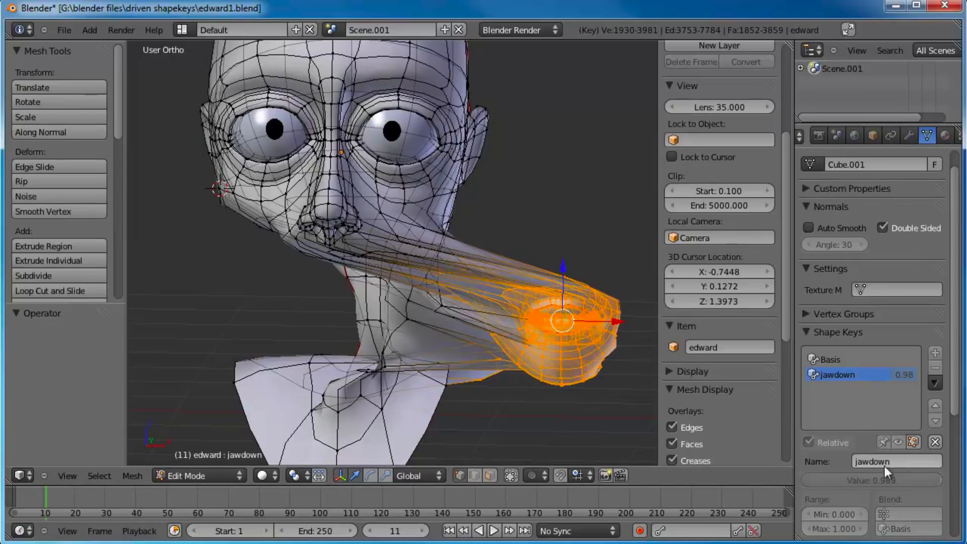
key(Tab)
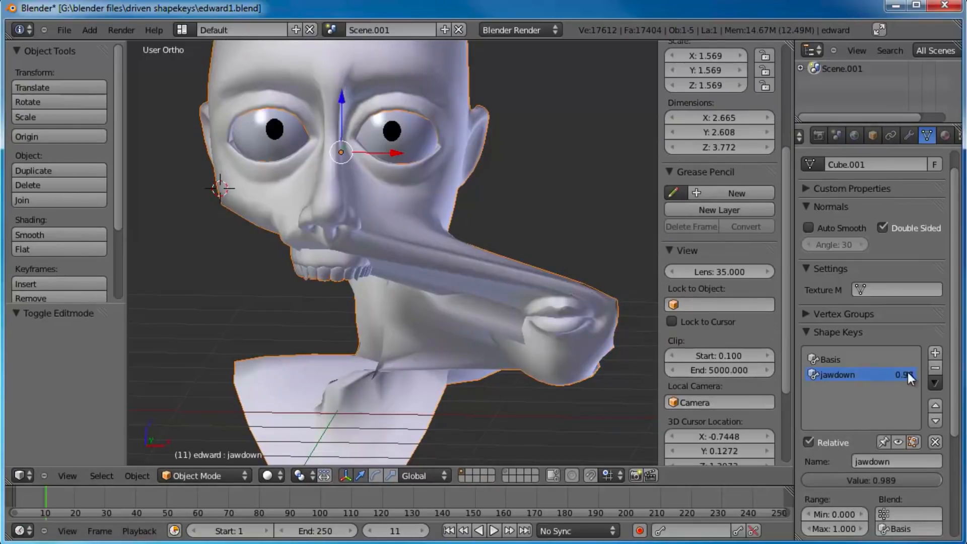
Step: Delete the distorted jawdown shape key and add a fresh one named jawdown
click(935, 369)
click(935, 354)
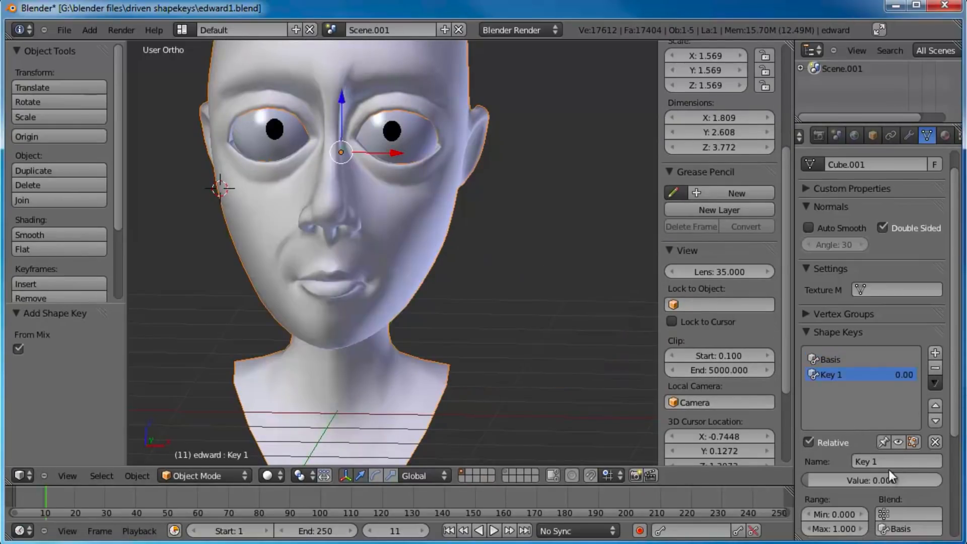
click(885, 461)
text(s)
text(awdown)
key(Return)
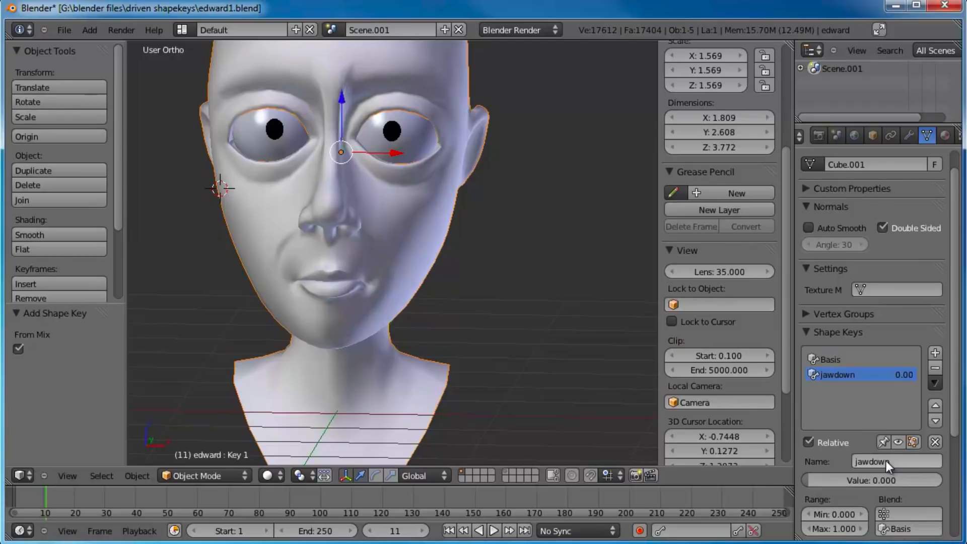
Step: In Edit Mode from the side, select all skin linked to a vertex on the jaw, and invert to select the lower teeth and gums
middle_drag(441, 239, 360, 229)
key(KP_3)
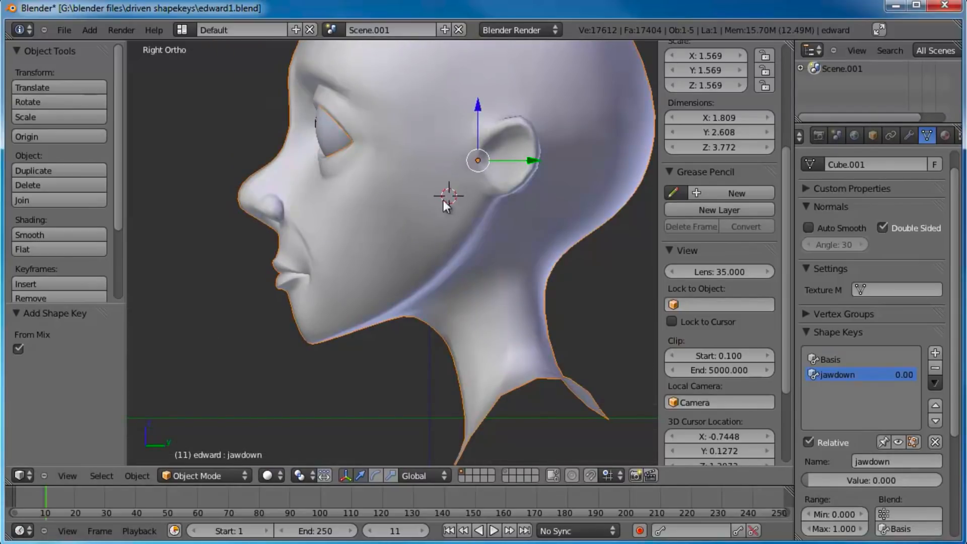
scroll(444, 201, up, 3)
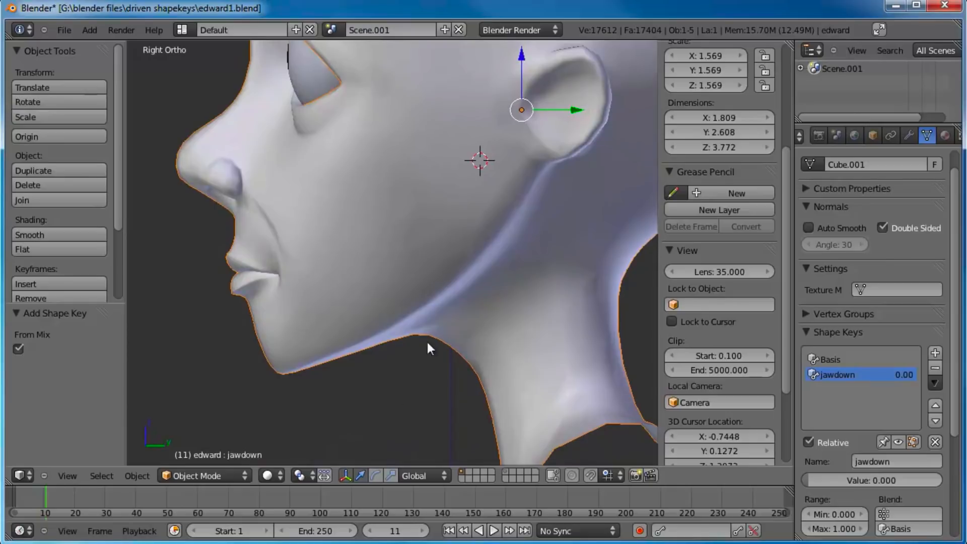
scroll(409, 313, up, 2)
key(Tab)
scroll(406, 272, up, 3)
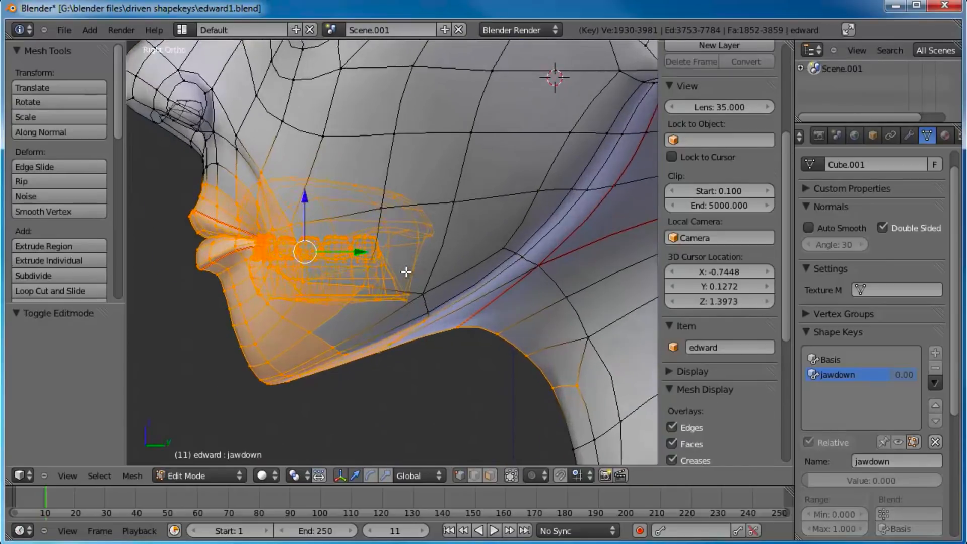
scroll(406, 272, up, 2)
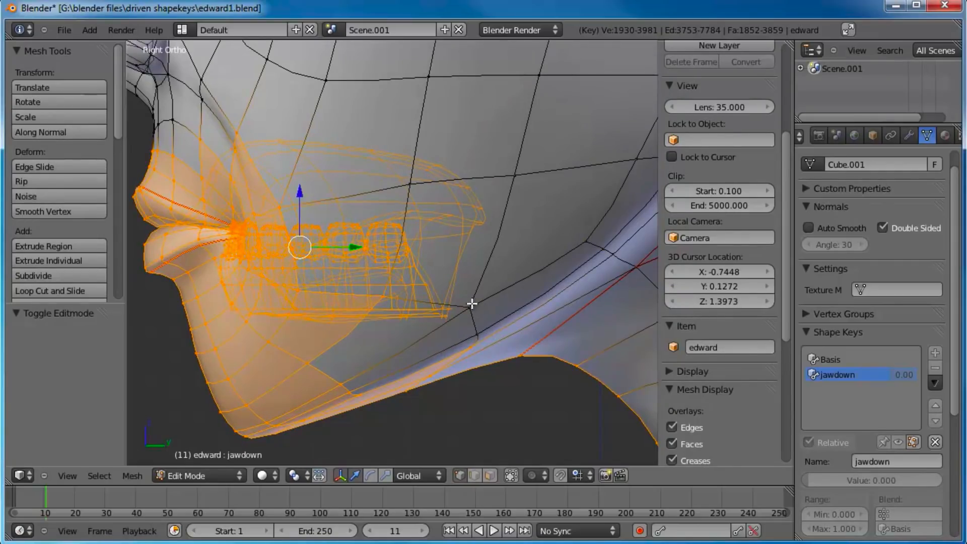
right_click(472, 304)
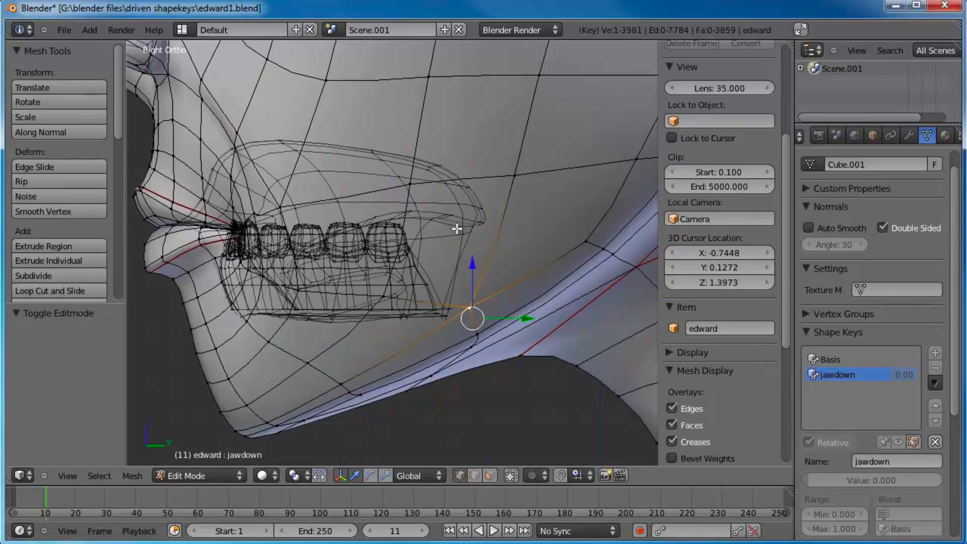
key(ctrl+l)
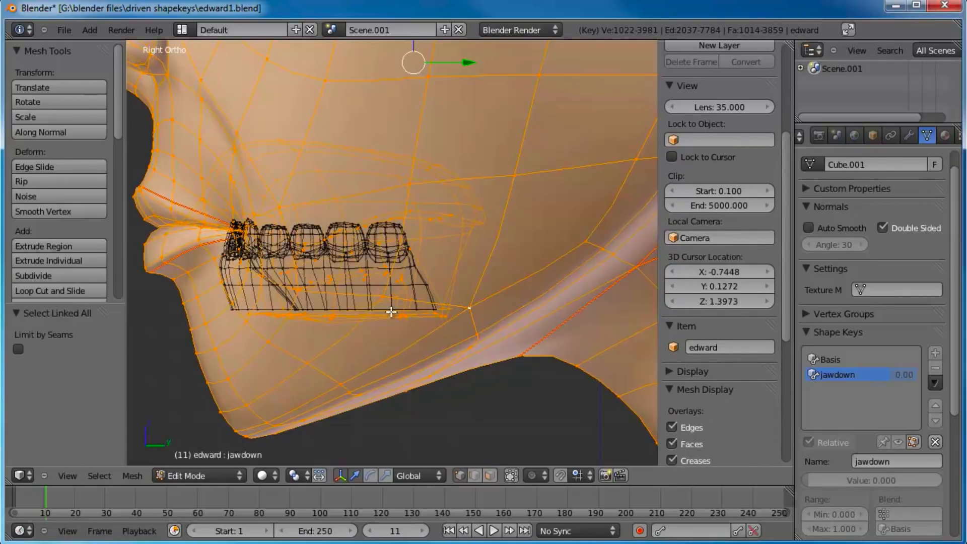
key(ctrl+i)
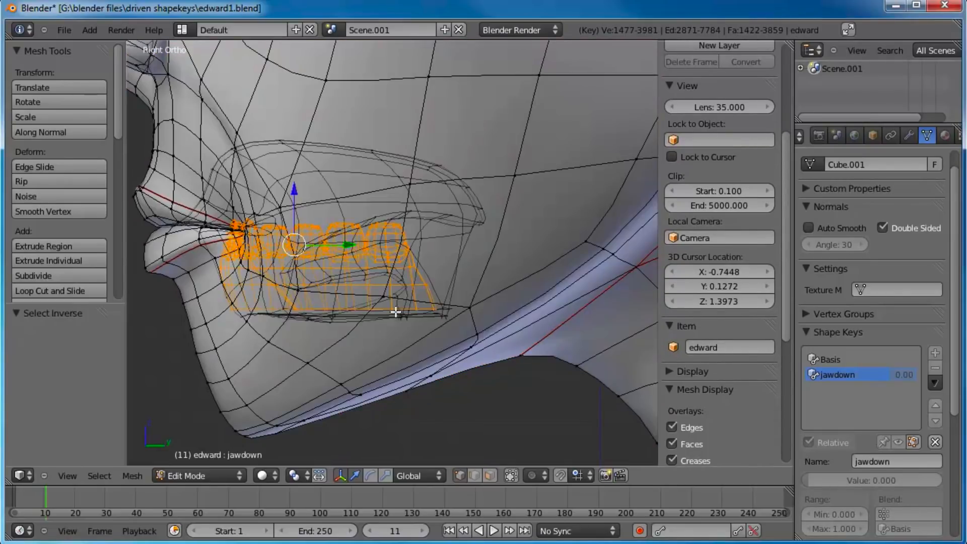
shift+middle_drag(381, 284, 417, 255)
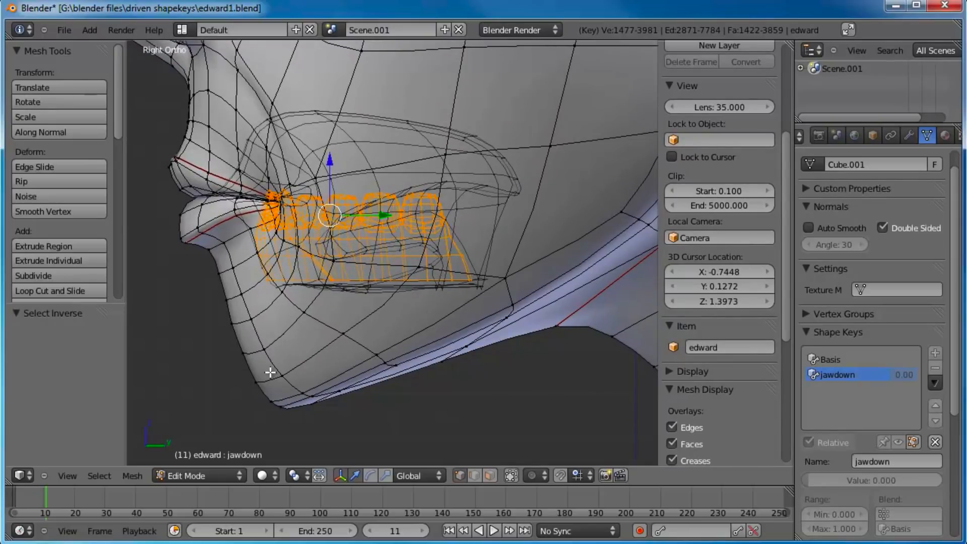
Step: Enable X Mirror and Topology Mirror in the mesh options
drag(99, 304, 101, 399)
drag(122, 123, 117, 330)
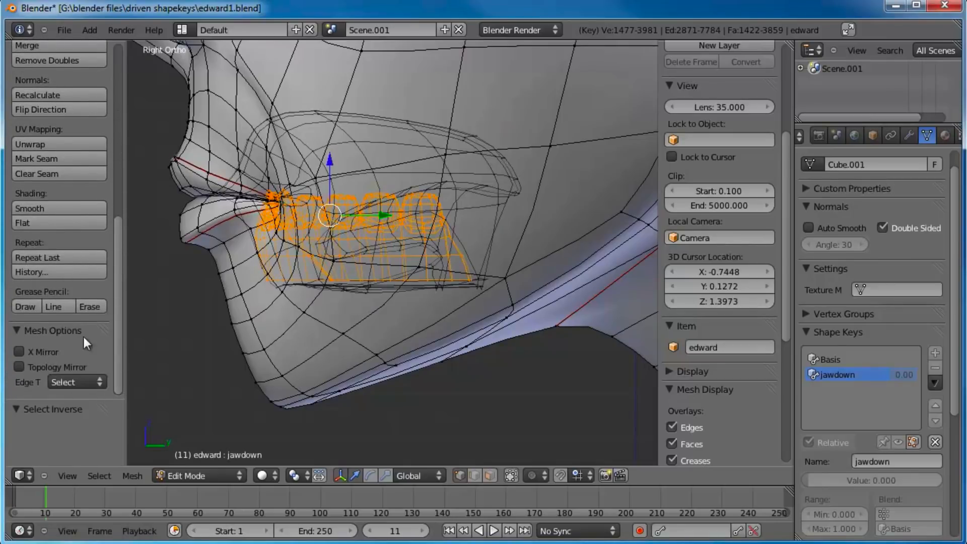
click(18, 351)
click(20, 367)
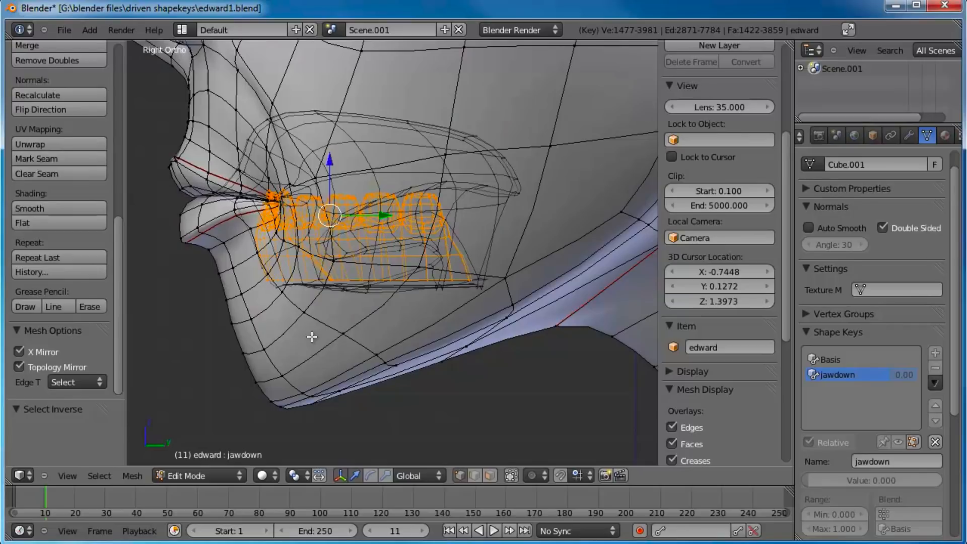
Step: Test the mirror options by trying to move single cheek vertices, and undo back to the lower teeth and gums selection in side view
scroll(311, 337, down, 4)
middle_drag(309, 231, 398, 234)
right_click(444, 223)
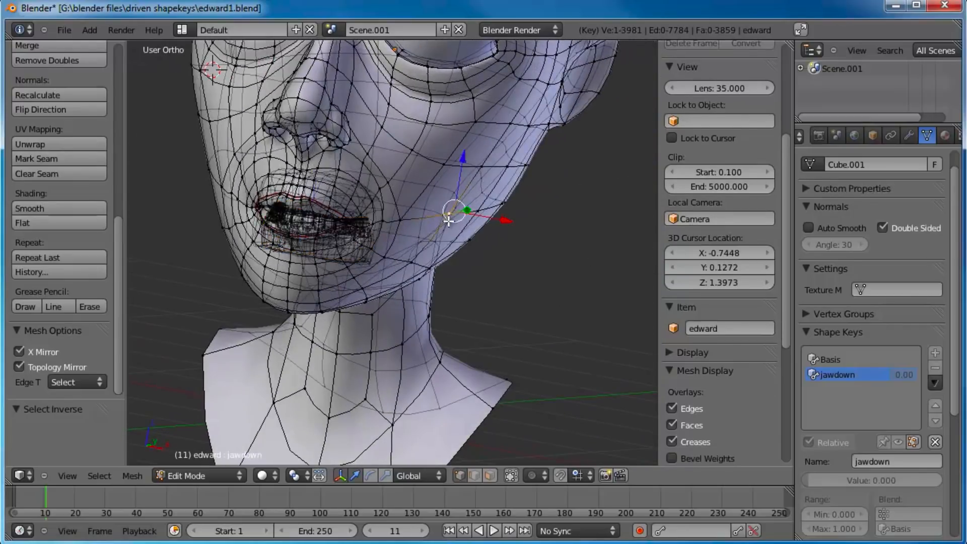
key(g)
right_click(501, 227)
right_click(398, 224)
key(g)
right_click(469, 187)
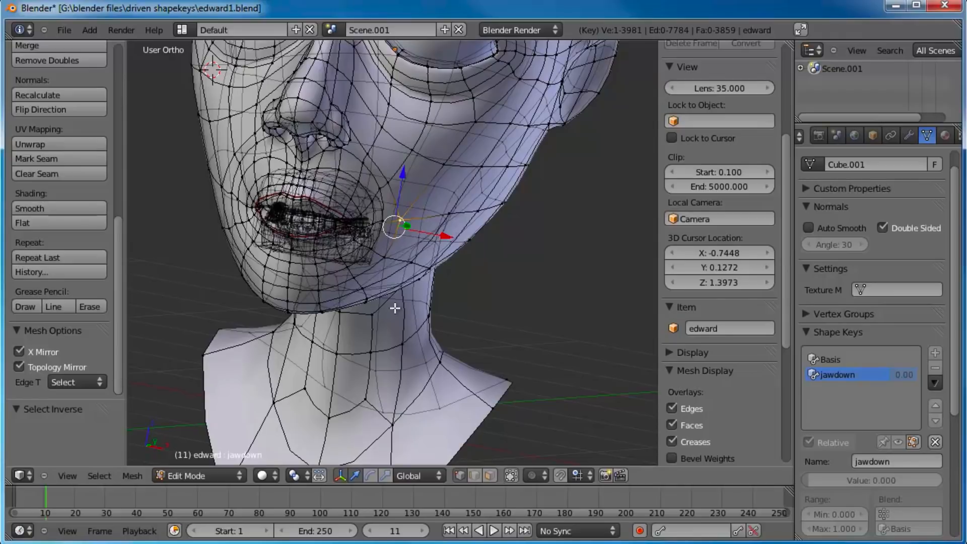
key(KP_3)
key(ctrl+z)
key(ctrl+z)
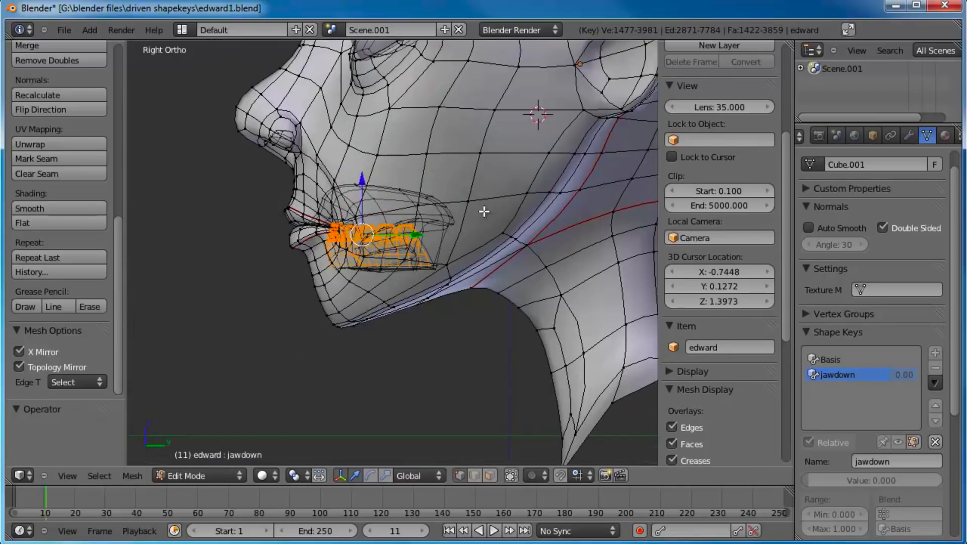
Step: Add the chin and lower jaw vertices, from the chin along the jawline towards the ear, to the teeth selection with circle select
scroll(469, 246, up, 1)
shift+middle_drag(488, 222, 486, 201)
shift+middle_drag(441, 250, 419, 272)
key(c)
mouse_move(324, 325)
mouse_down()
mouse_move(280, 328)
mouse_move(343, 311)
mouse_move(316, 305)
mouse_move(275, 328)
mouse_move(409, 280)
mouse_move(503, 232)
mouse_move(540, 179)
mouse_up()
click(551, 176)
right_click(537, 192)
shift+middle_drag(534, 194, 447, 287)
Step: Turn on proportional editing in Connected mode and try moving the selected jaw and teeth
key(o)
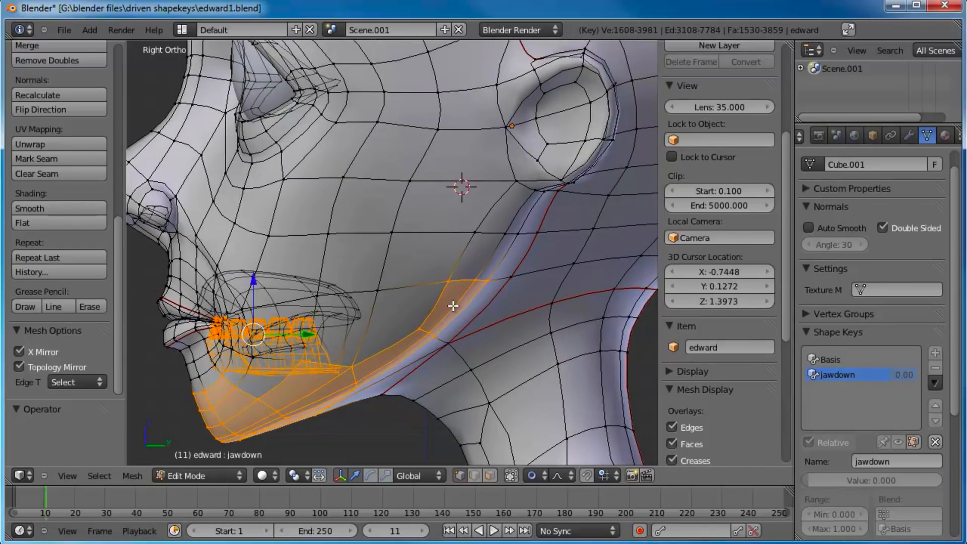
click(534, 477)
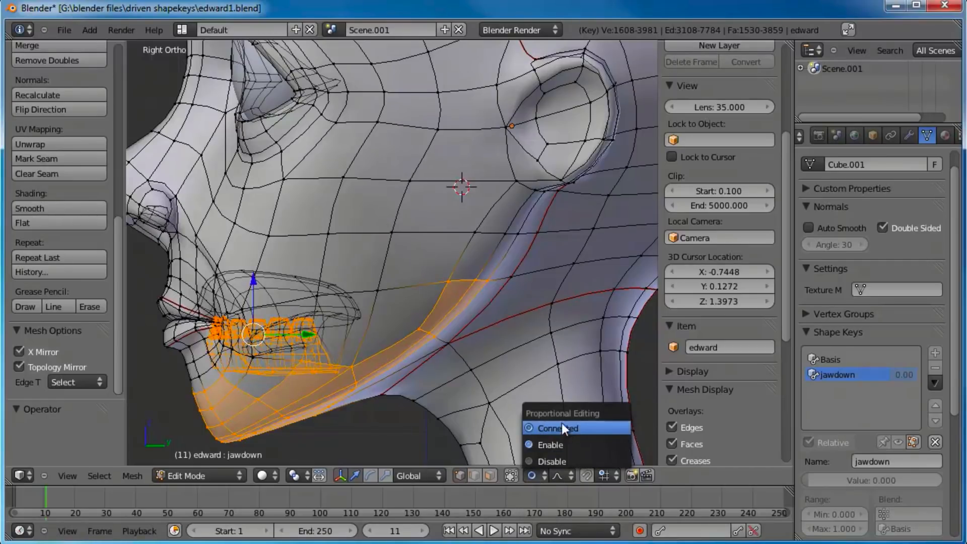
click(584, 429)
shift+middle_drag(373, 298, 385, 244)
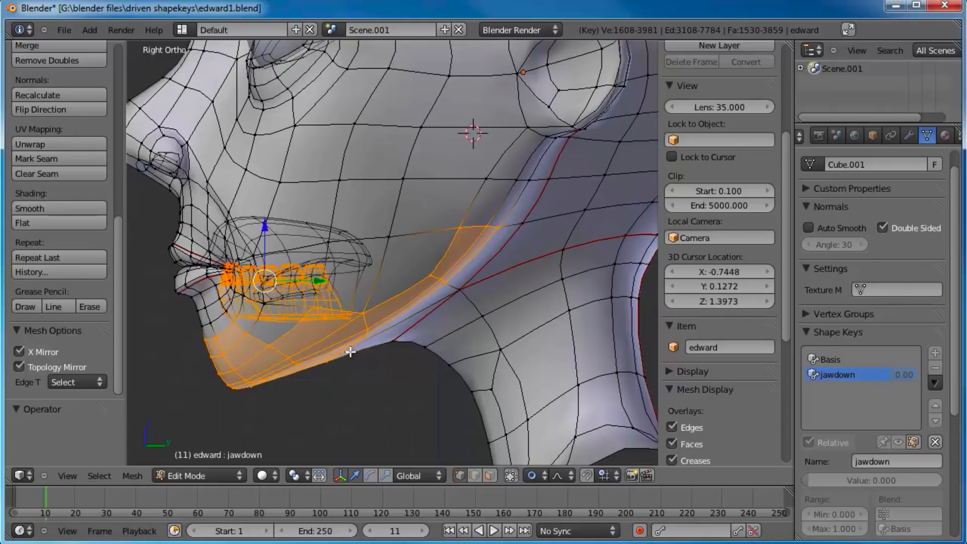
shift+middle_drag(420, 314, 416, 252)
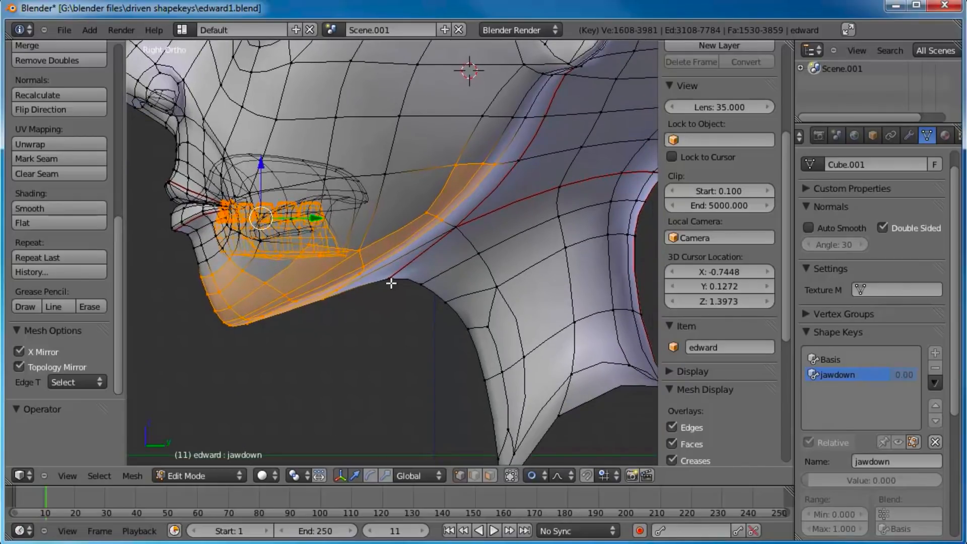
key(g)
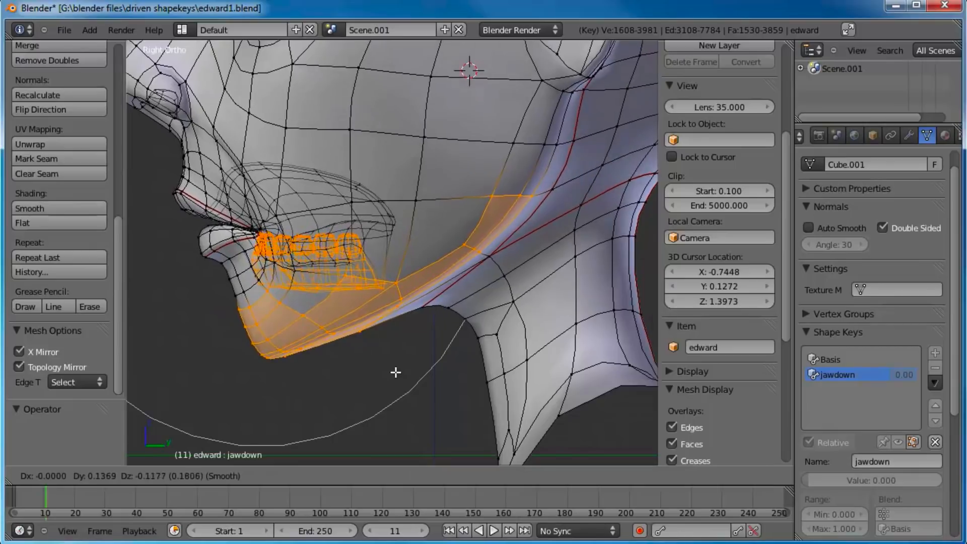
key(Escape)
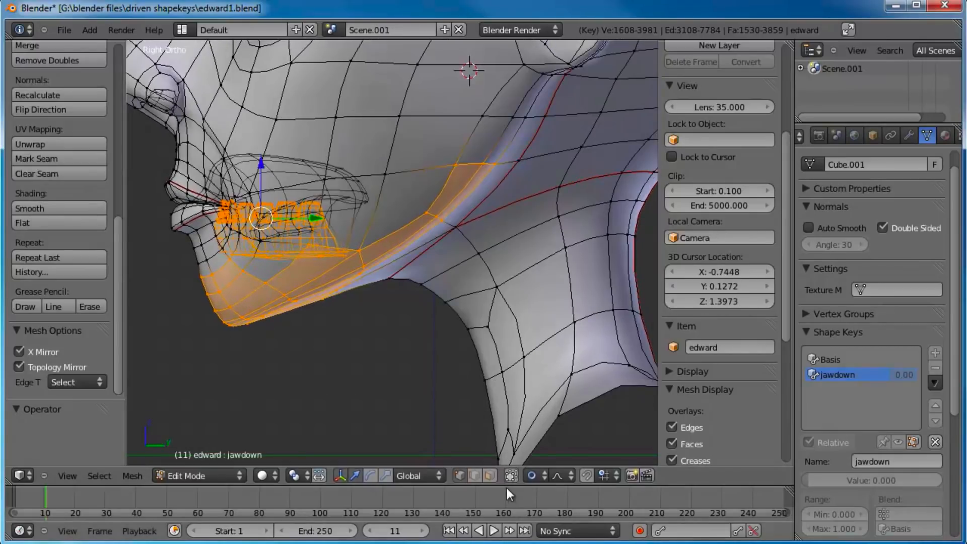
Step: Switch proportional editing to Enable and try moving the selected jaw and teeth with it
click(538, 475)
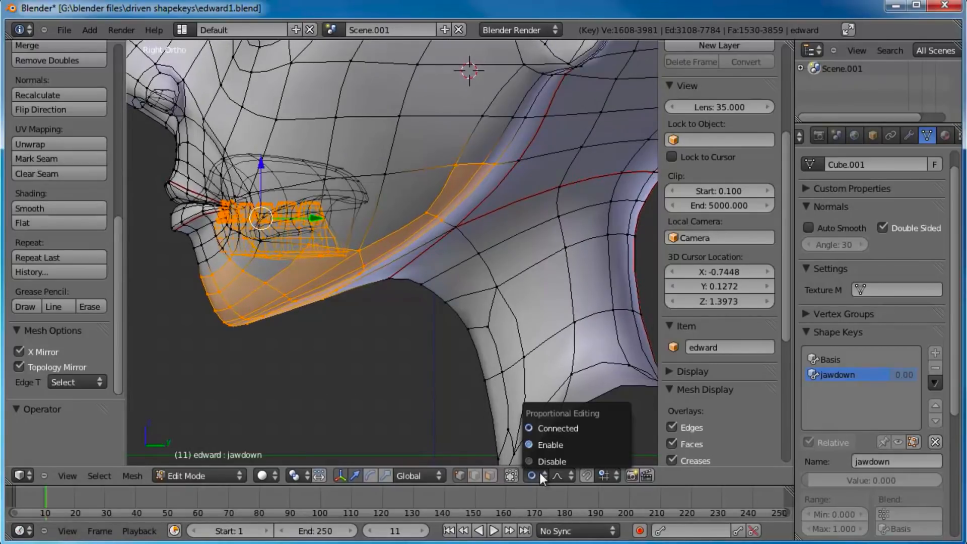
click(559, 444)
key(g)
scroll(368, 371, down, 6)
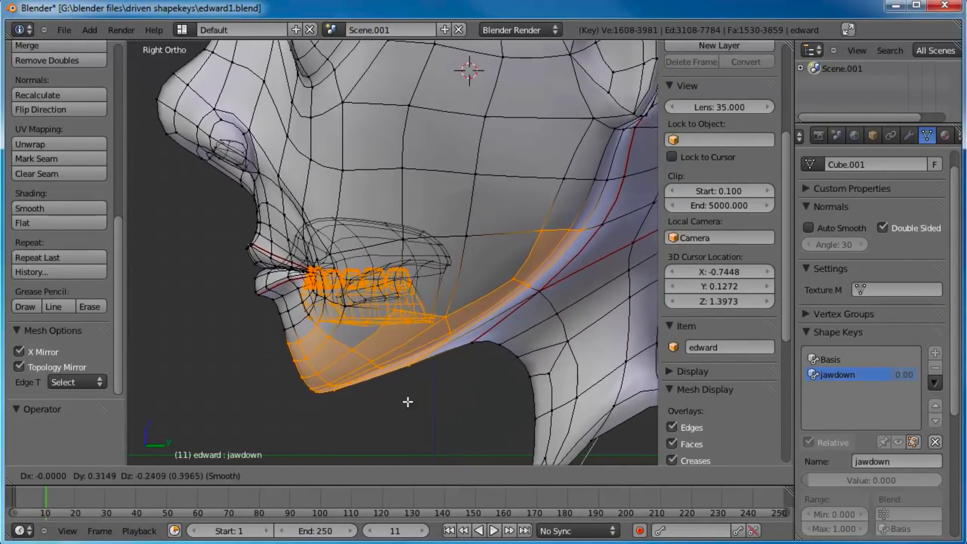
click(382, 395)
Step: Switch proportional editing back to Connected and try moving the jaw and teeth selection again
click(537, 475)
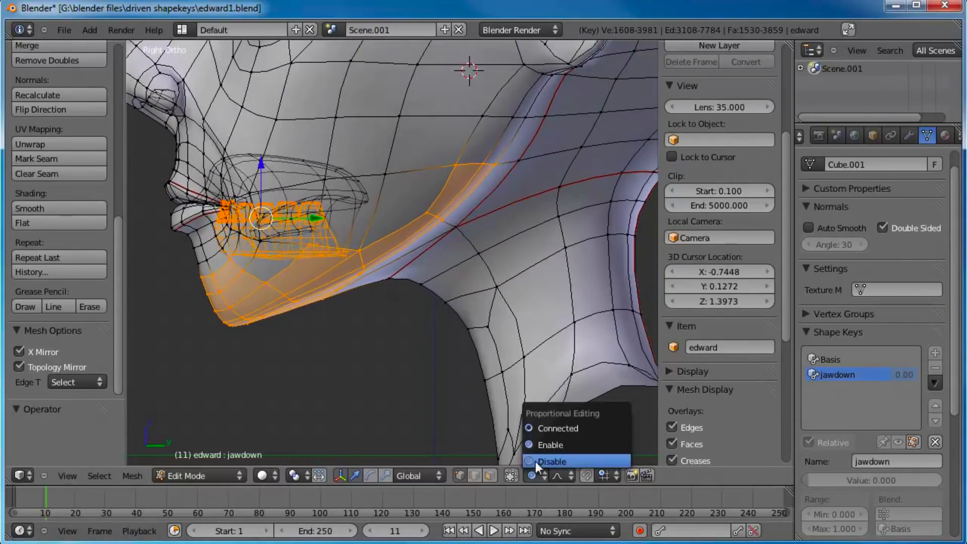
click(569, 426)
key(g)
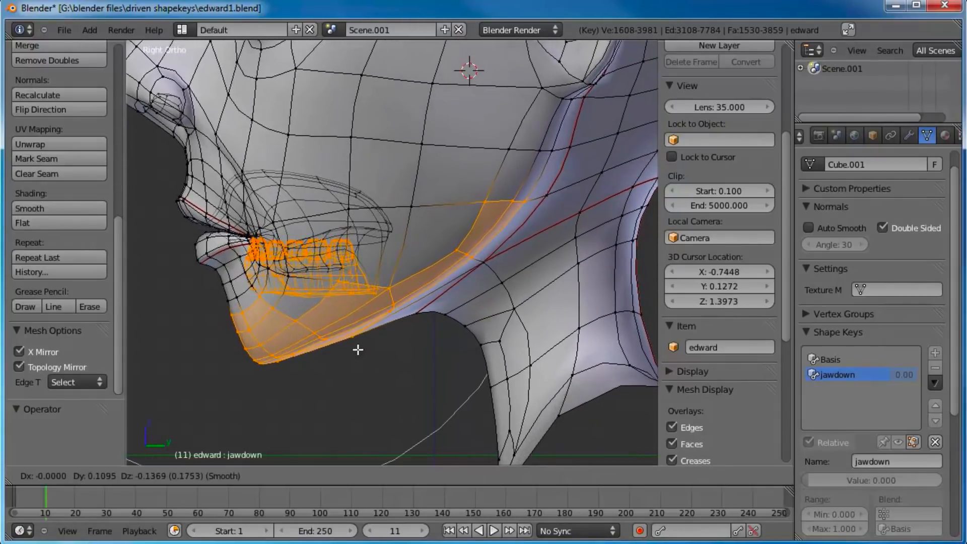
click(399, 352)
scroll(422, 307, down, 3)
shift+middle_drag(423, 306, 430, 293)
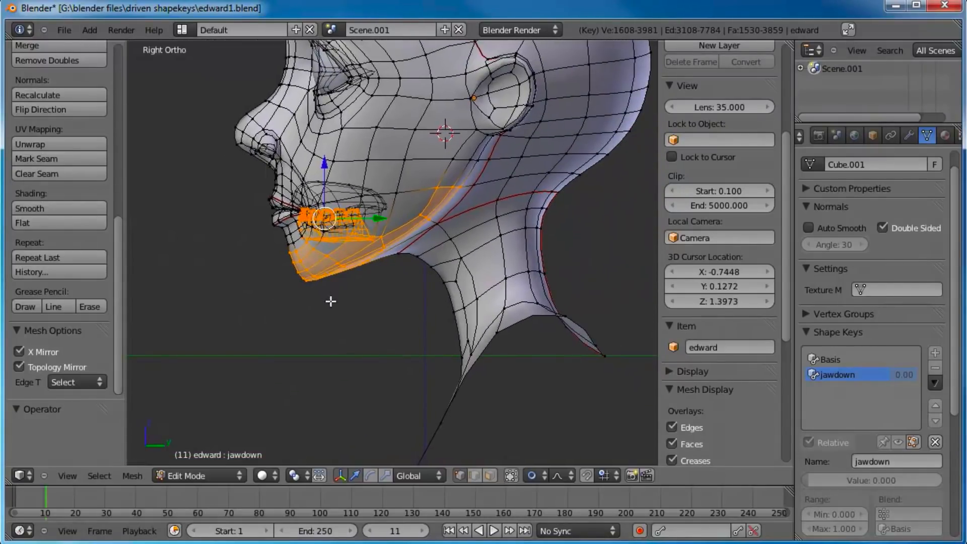
key(g)
right_click(336, 311)
Step: Select two vertices at the front of the lower lip and try moving them with connected falloff
scroll(384, 275, up, 3)
shift+middle_drag(385, 275, 515, 306)
scroll(294, 223, up, 3)
shift+middle_drag(294, 224, 343, 236)
scroll(342, 236, up, 2)
right_click(285, 232)
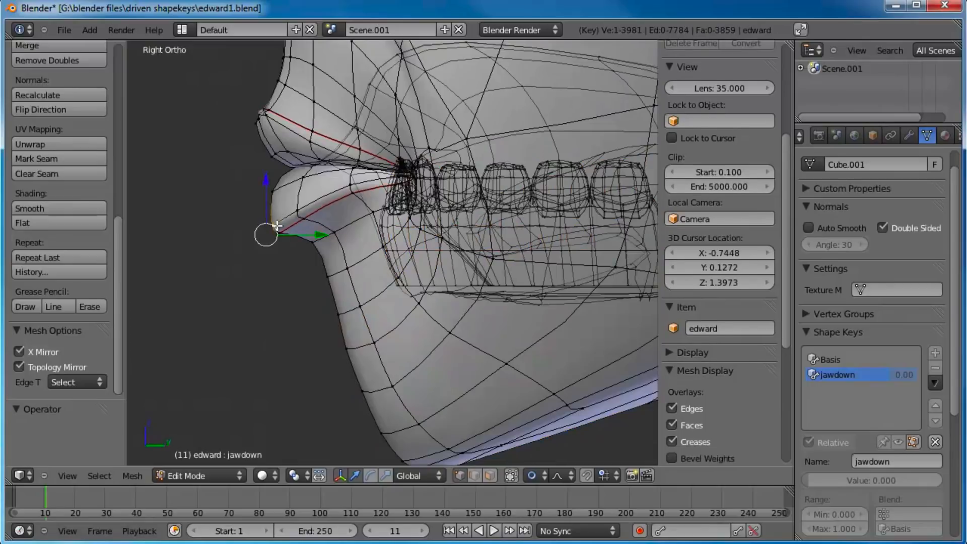
key(g)
right_click(322, 247)
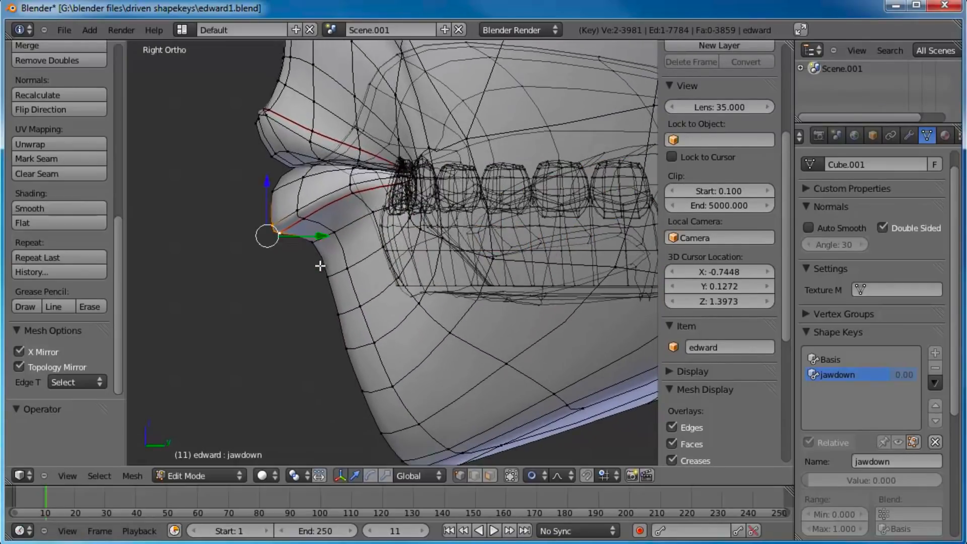
Step: Set proportional editing to Enable and try moving the two lower lip vertices
click(533, 474)
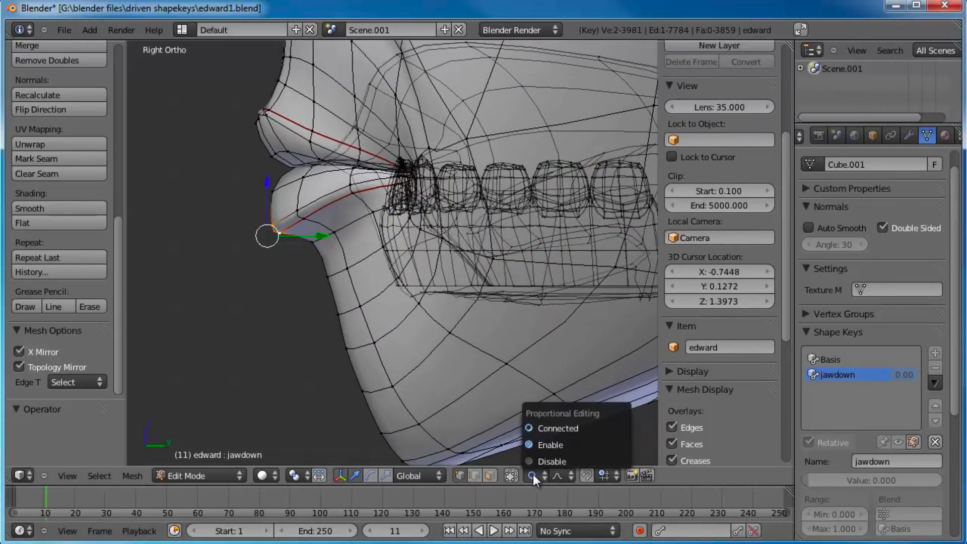
click(551, 444)
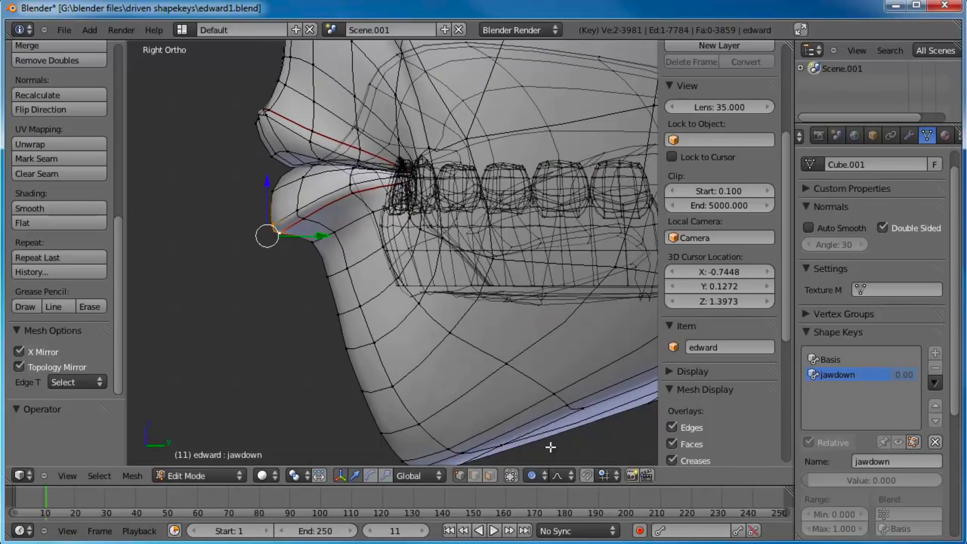
key(g)
right_click(302, 200)
Step: Return proportional editing to Connected and try moving the two lower lip vertices for comparison
click(535, 476)
click(539, 462)
key(g)
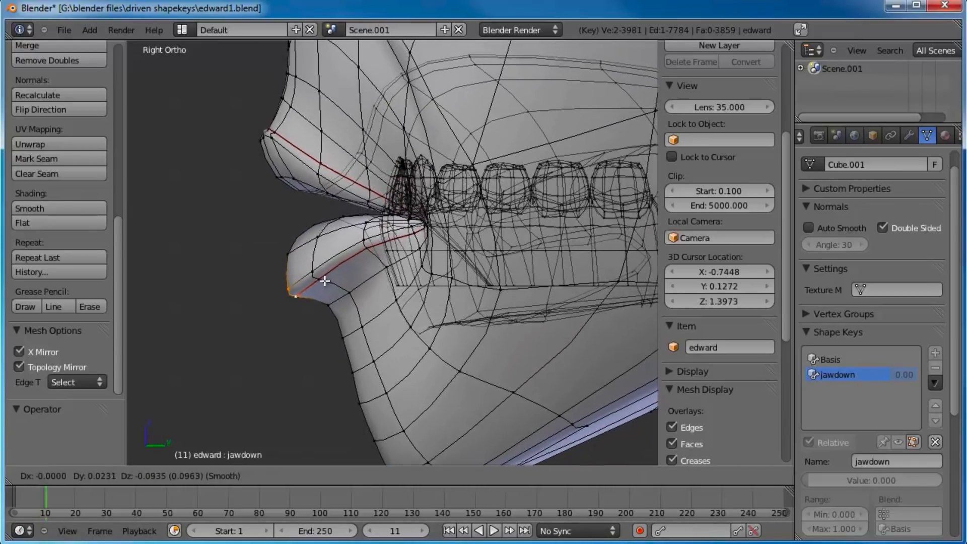
right_click(299, 239)
key(g)
right_click(359, 251)
Step: Undo the lip vertex selection to return to the selected jaw and lower teeth
scroll(428, 260, down, 3)
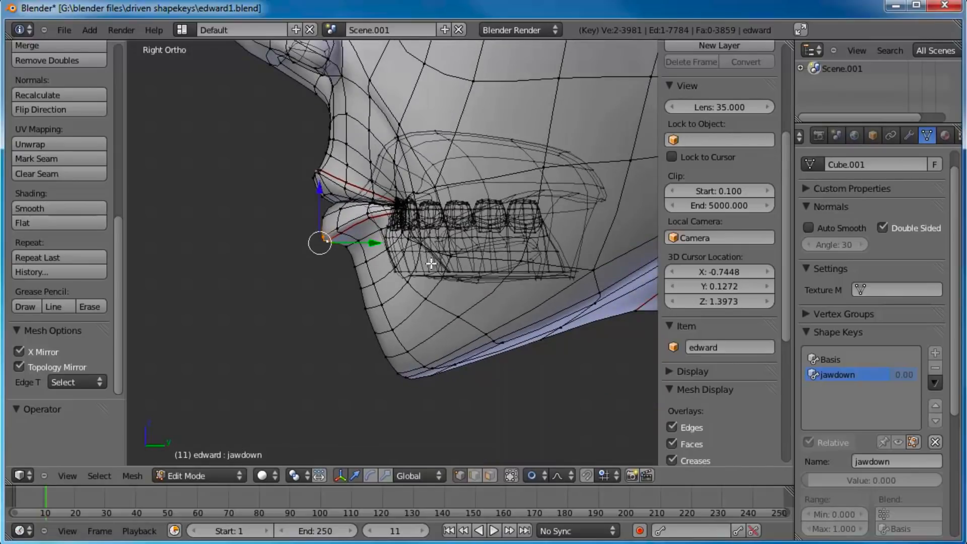
key(ctrl+z)
key(ctrl+z)
scroll(431, 263, down, 5)
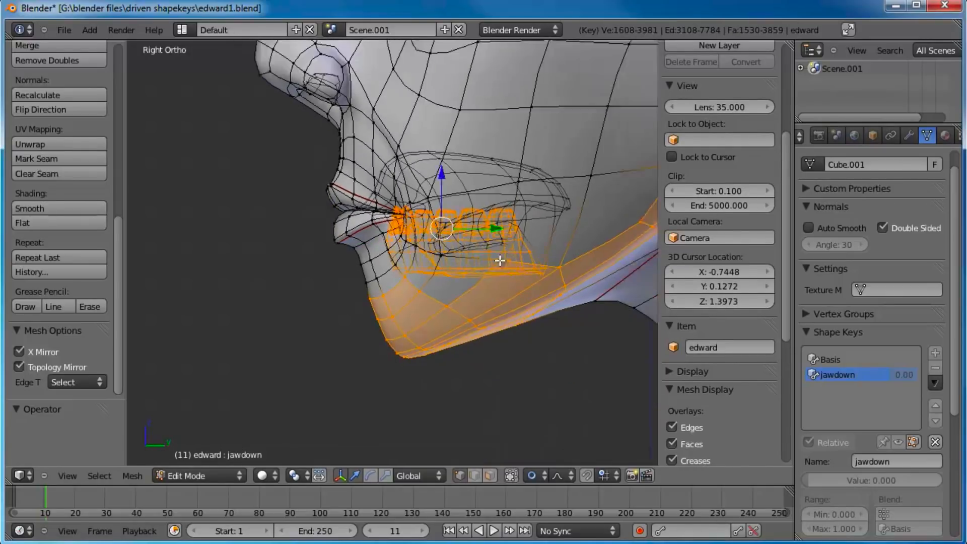
Step: Set the pivot point to the 3D cursor and try rotating the selected jaw and teeth around it
key(period)
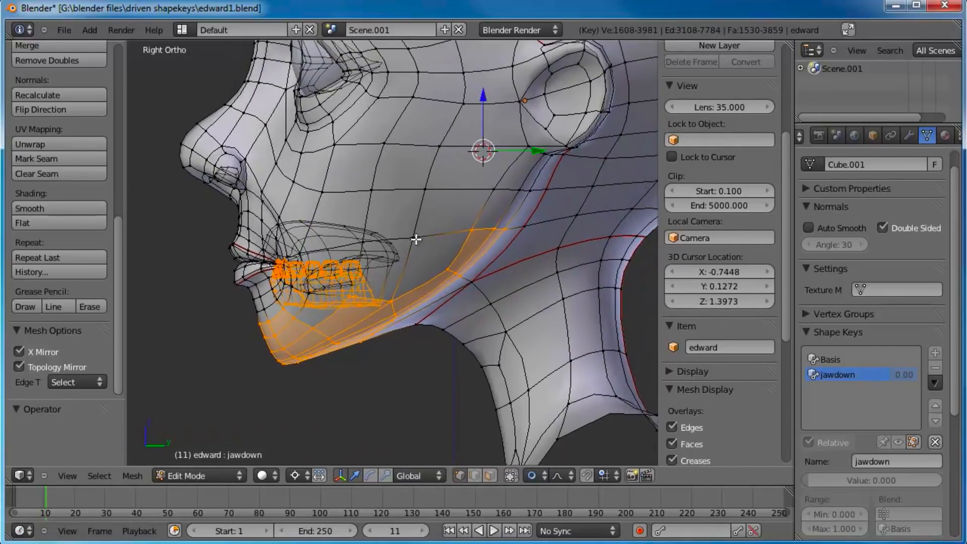
shift+middle_drag(450, 270, 449, 262)
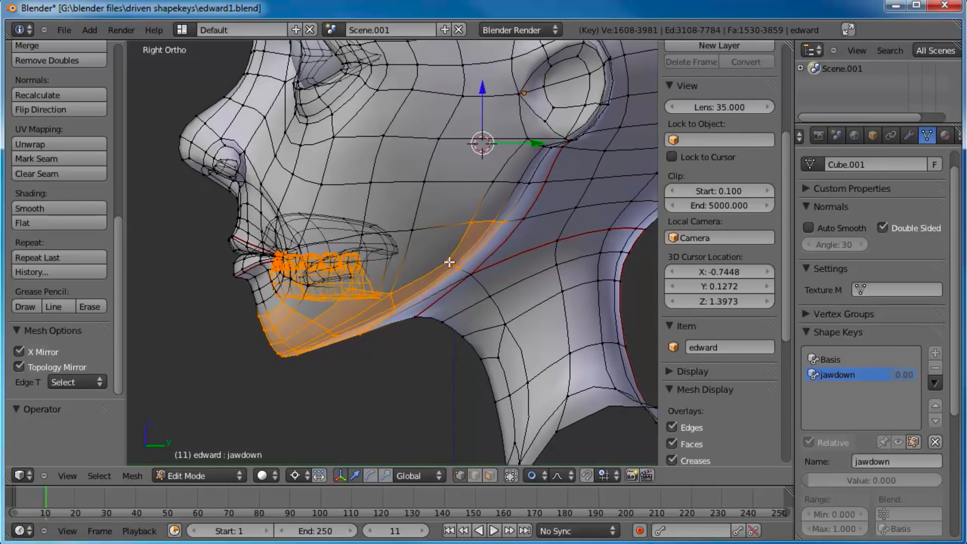
key(r)
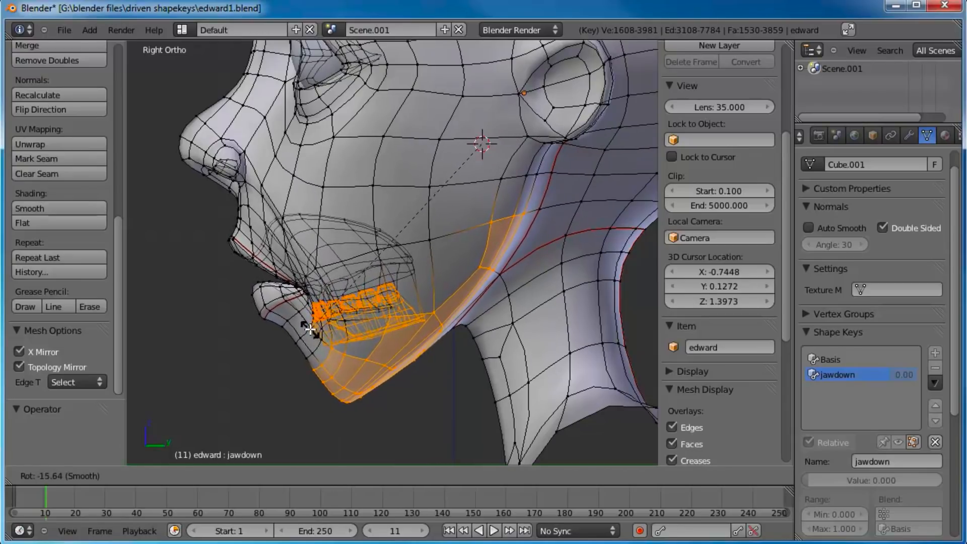
click(282, 293)
scroll(312, 272, up, 3)
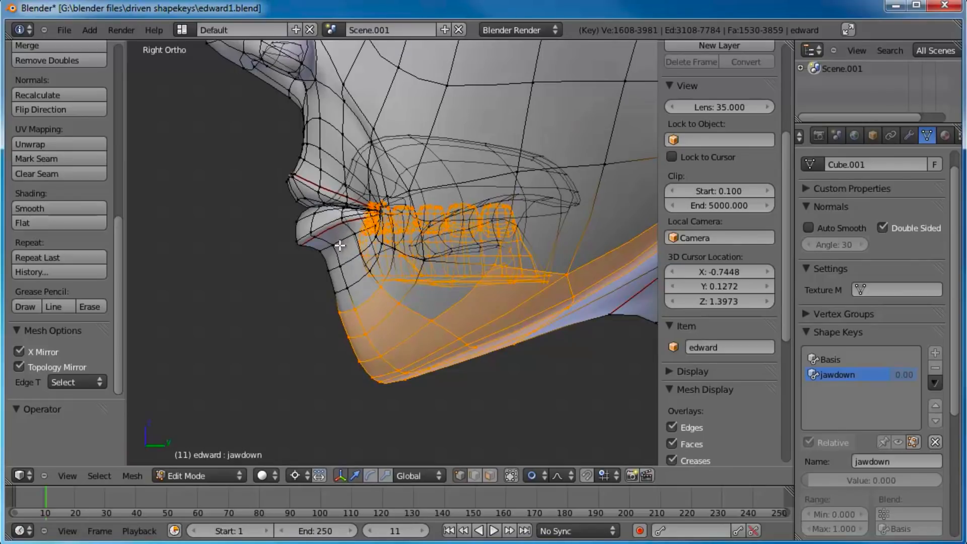
scroll(357, 286, down, 2)
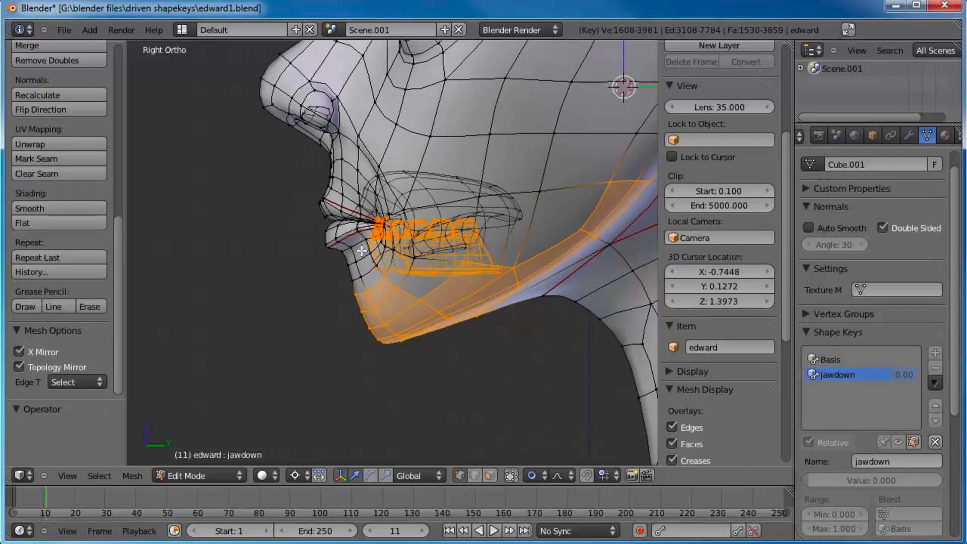
scroll(360, 252, up, 3)
scroll(387, 282, down, 4)
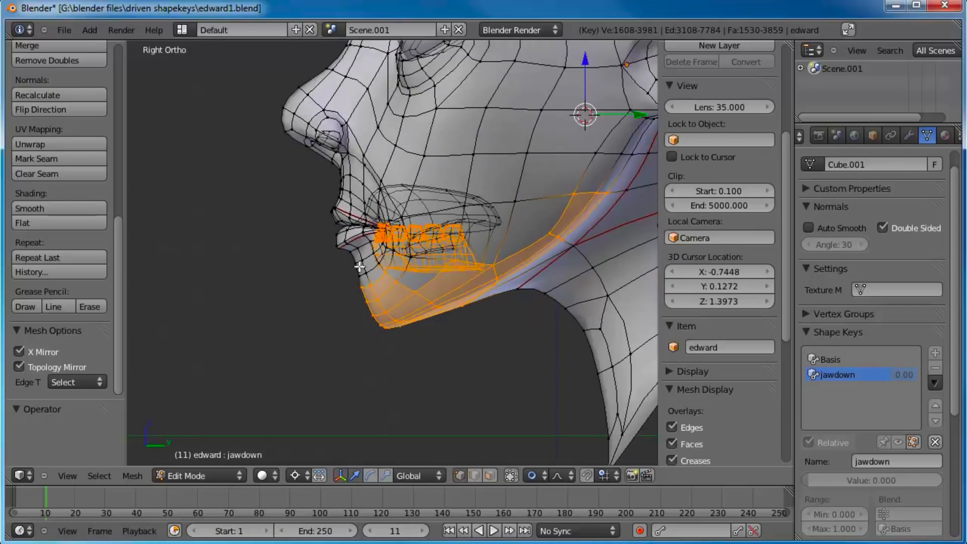
key(r)
right_click(365, 238)
scroll(351, 234, up, 6)
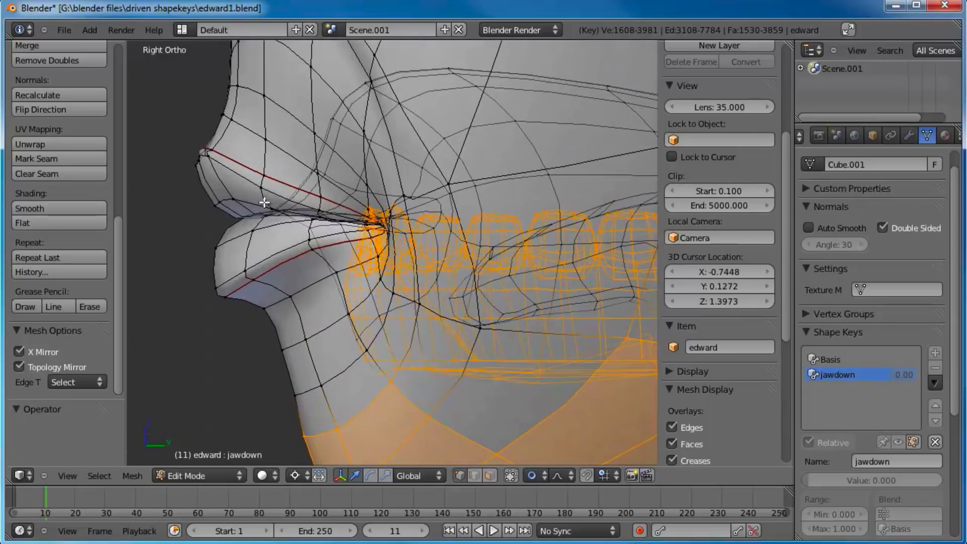
alt+shift+right_click(262, 206)
alt+shift+right_click(261, 210)
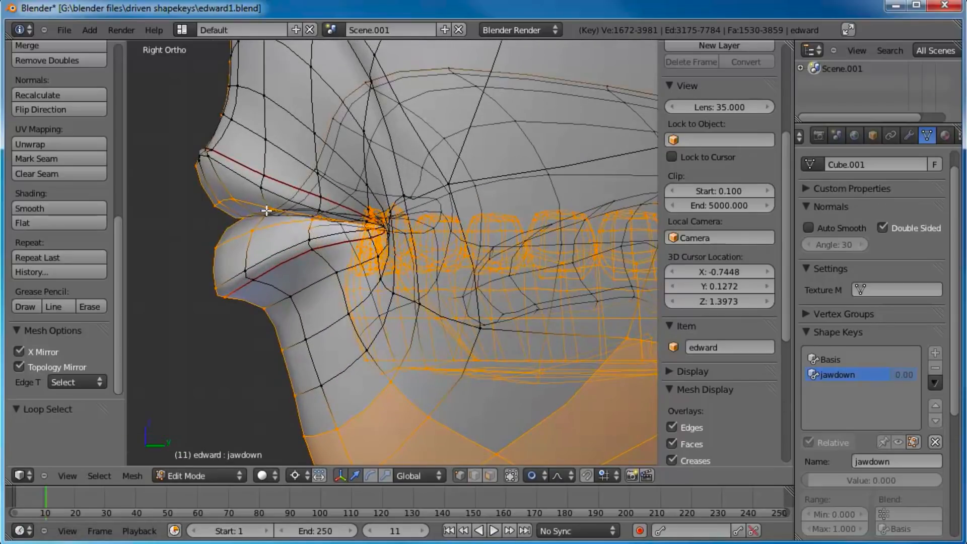
key(ctrl+z)
Step: Add the edge loops running around the mouth opening and along the lips to the jaw and teeth selection
shift+middle_drag(256, 206, 341, 242)
scroll(341, 242, up, 5)
alt+shift+right_click(286, 242)
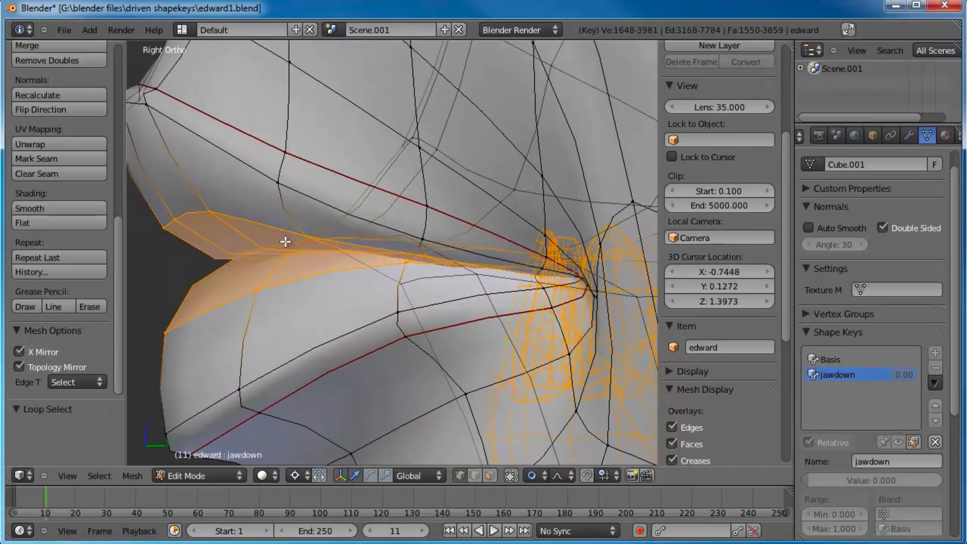
alt+shift+right_click(265, 177)
alt+shift+right_click(270, 142)
Step: Try rotating the jaw, teeth and lip selection around the 3D cursor
scroll(321, 237, down, 2)
scroll(321, 236, down, 8)
shift+middle_drag(500, 276, 368, 258)
scroll(392, 234, down, 2)
key(r)
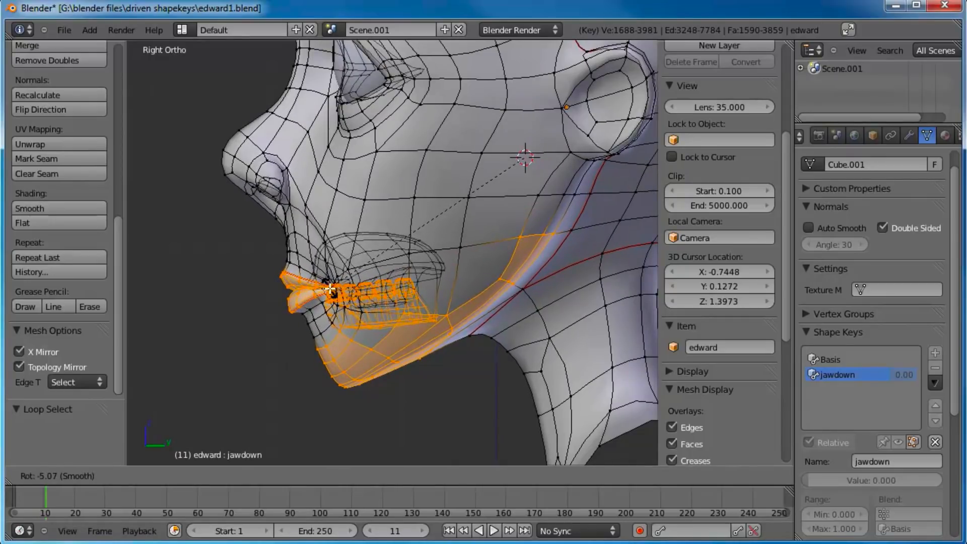
click(330, 288)
Step: Add the lower mouth cavity vertices around and behind the lower teeth to the selection with circle select
scroll(457, 287, up, 6)
key(c)
mouse_move(516, 198)
mouse_down()
mouse_move(398, 199)
mouse_move(356, 220)
mouse_up()
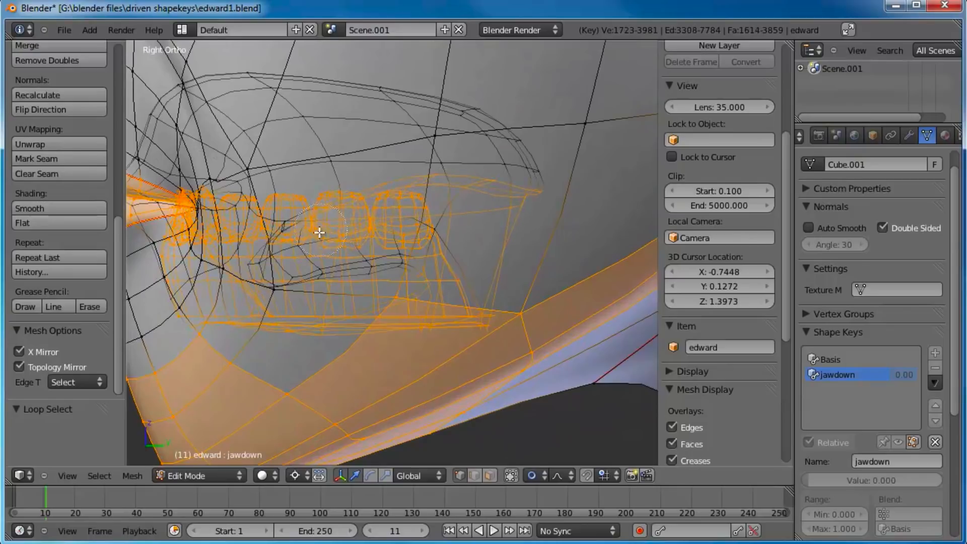
mouse_move(288, 250)
mouse_down()
mouse_move(274, 268)
mouse_move(412, 245)
mouse_up()
key(Escape)
scroll(460, 226, down, 7)
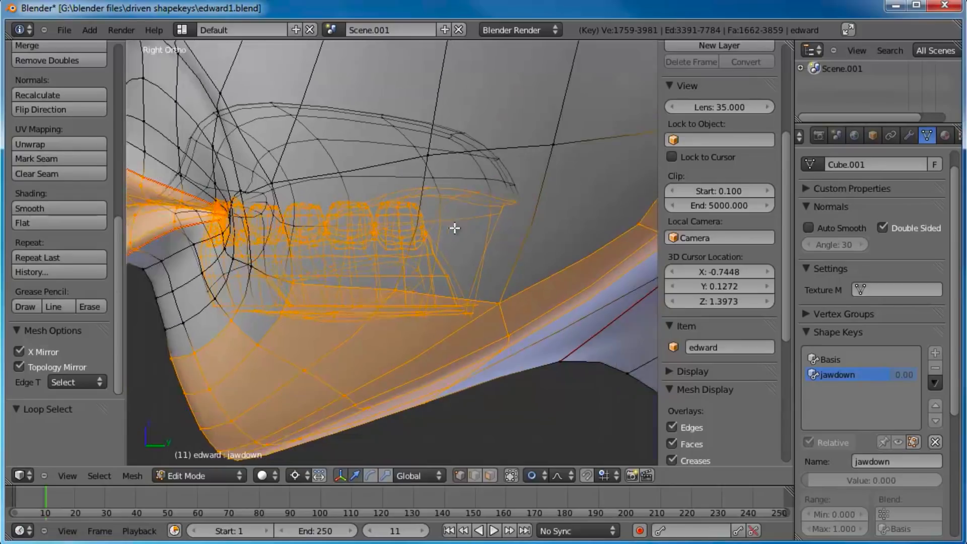
Step: Rotate the selected jaw, lower teeth, mouth cavity and lips about -9.085° around the 3D cursor
key(r)
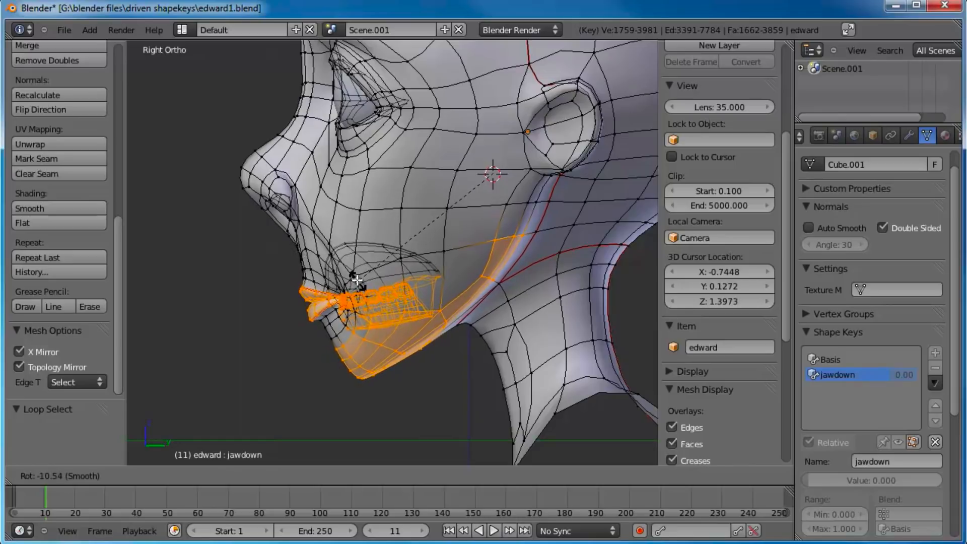
click(356, 278)
middle_drag(345, 282, 395, 238)
Step: Select the edge loop around the lips and expand the selection to cover only the upper and lower lips
key(KP_3)
scroll(438, 198, up, 4)
scroll(395, 237, up, 6)
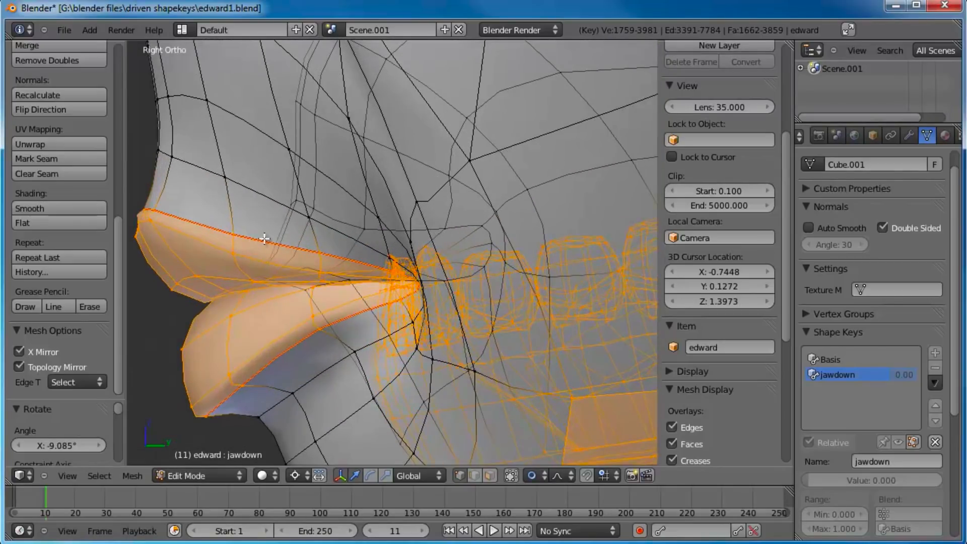
alt+right_click(258, 241)
key(ctrl+KP_Add)
key(ctrl+KP_Add)
key(ctrl+KP_Add)
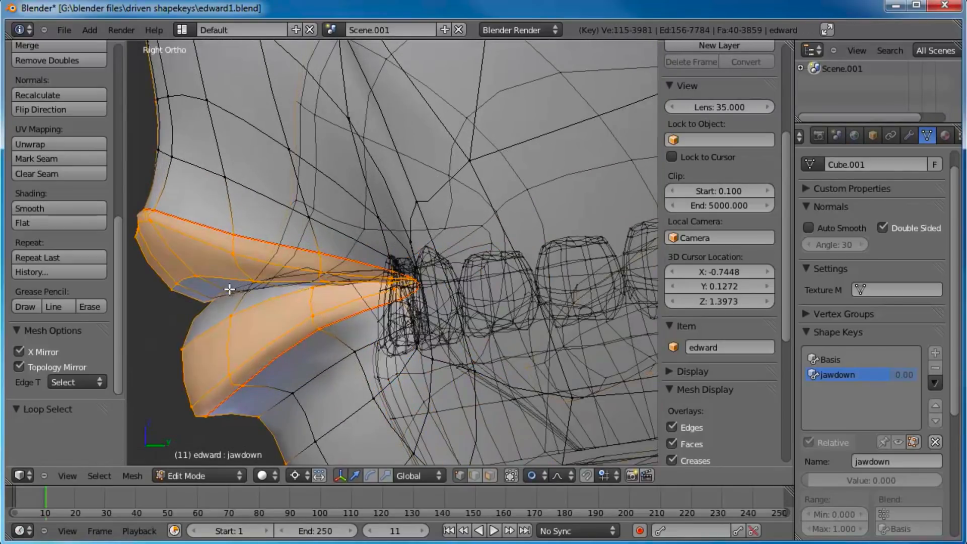
key(ctrl+KP_Subtract)
scroll(266, 292, up, 5)
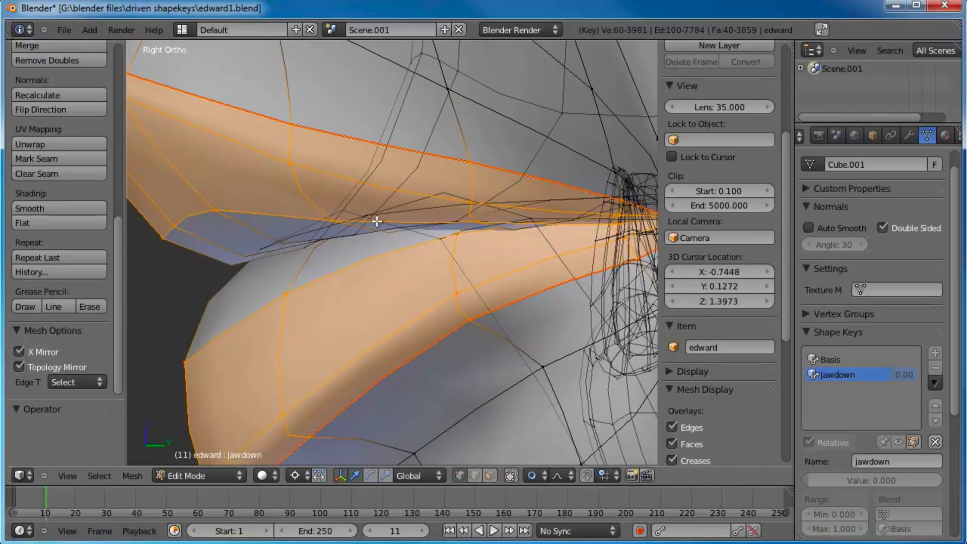
alt+shift+right_click(301, 234)
scroll(351, 259, down, 7)
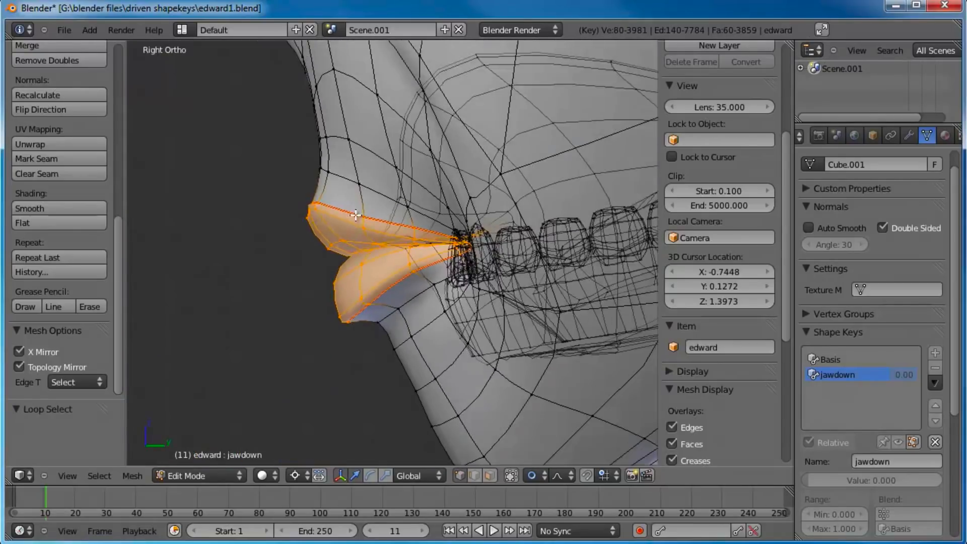
Step: Move the selected lips slightly upward relative to the lower teeth and return to object mode
scroll(351, 259, down, 4)
key(g)
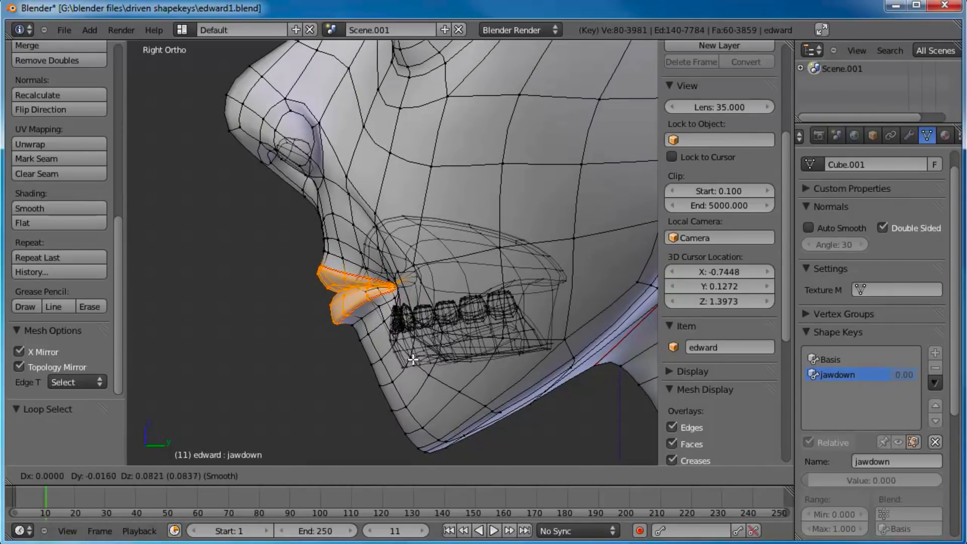
click(413, 357)
key(Tab)
Step: Sweep the jawdown shape key's value up and down to check the jaw opening from the side
scroll(372, 268, down, 6)
middle_drag(370, 265, 470, 276)
mouse_move(809, 478)
mouse_down()
mouse_move(938, 489)
mouse_move(918, 497)
mouse_move(805, 486)
mouse_up()
middle_drag(444, 191, 453, 302)
drag(826, 479, 878, 481)
drag(757, 446, 718, 421)
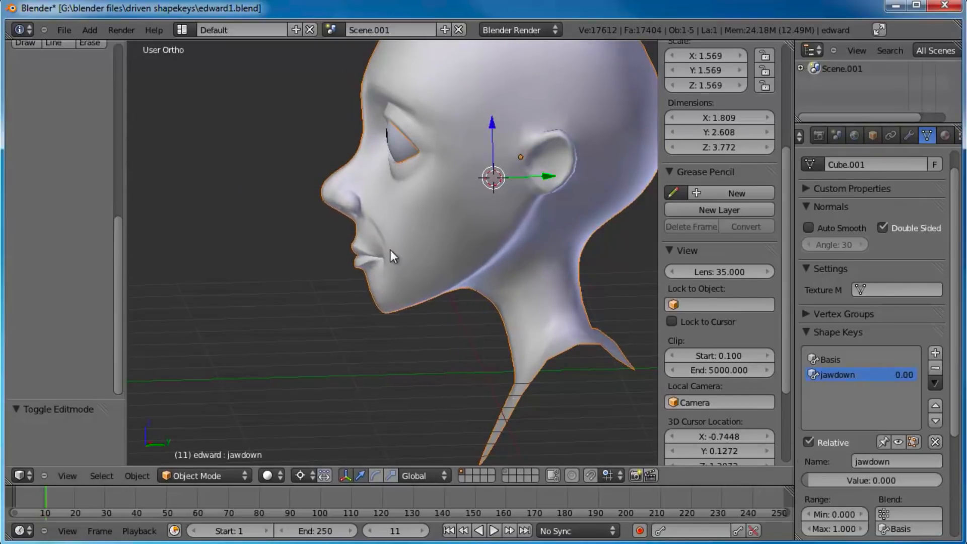
Step: Examine the jawdown shape key's deformation from the front by sweeping its value, ending at 0
middle_drag(391, 250, 678, 359)
drag(827, 477, 679, 430)
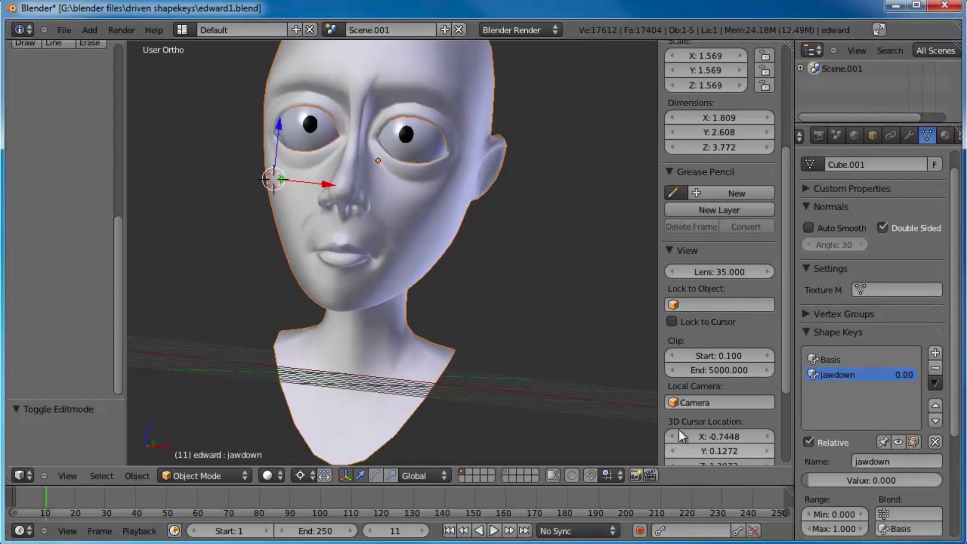
key(KP_1)
scroll(384, 224, up, 2)
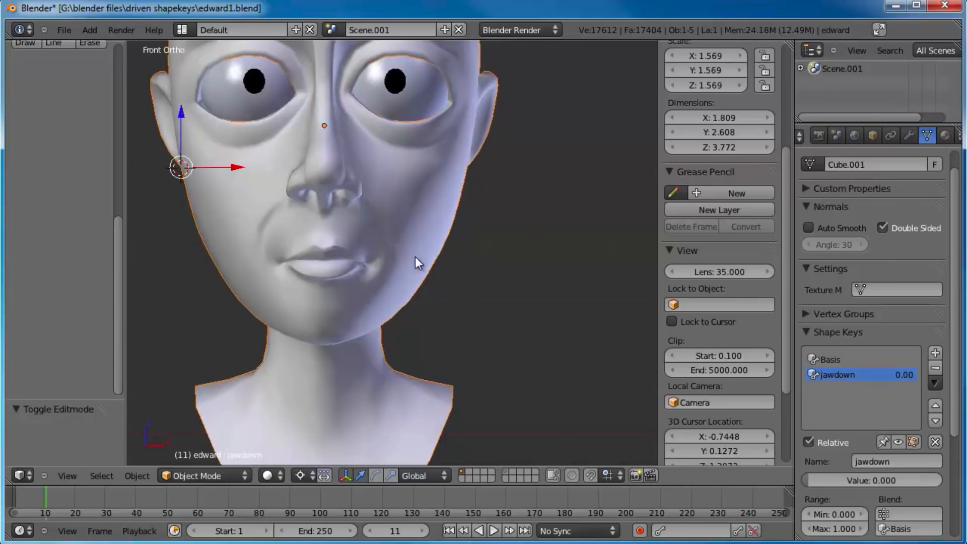
drag(826, 482, 425, 255)
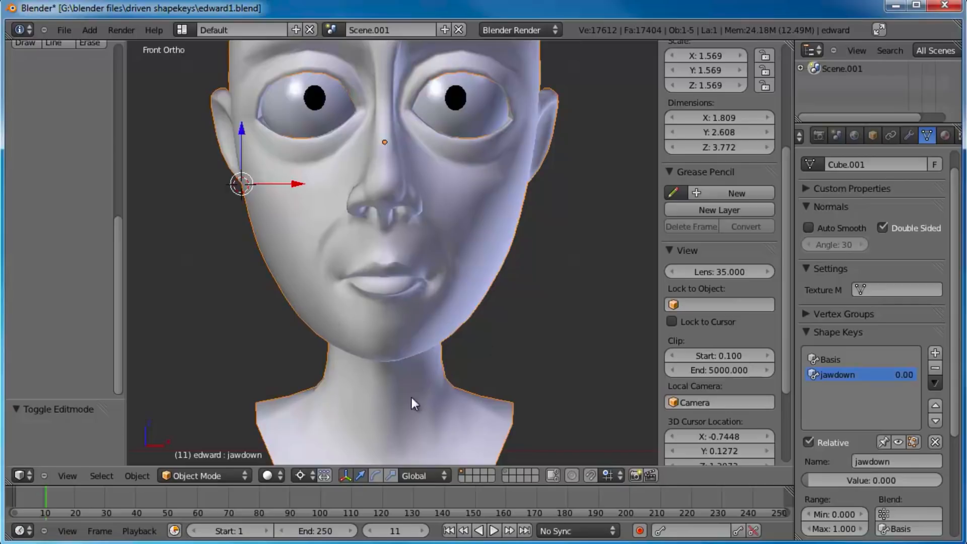
shift+middle_drag(489, 258, 448, 256)
shift+middle_drag(466, 300, 479, 271)
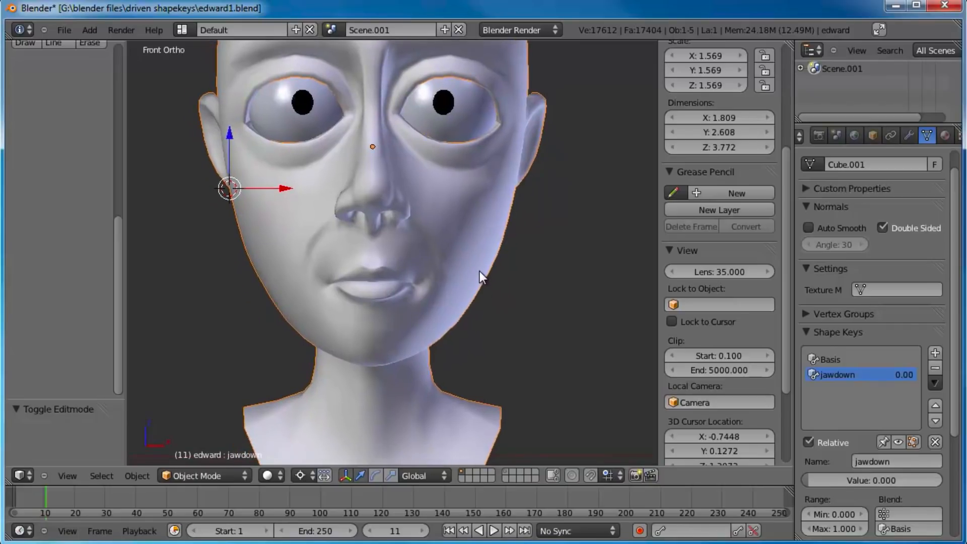
Step: Deselect all vertices of the jawdown shape, return to object mode and add a new shape key below it
key(KP_3)
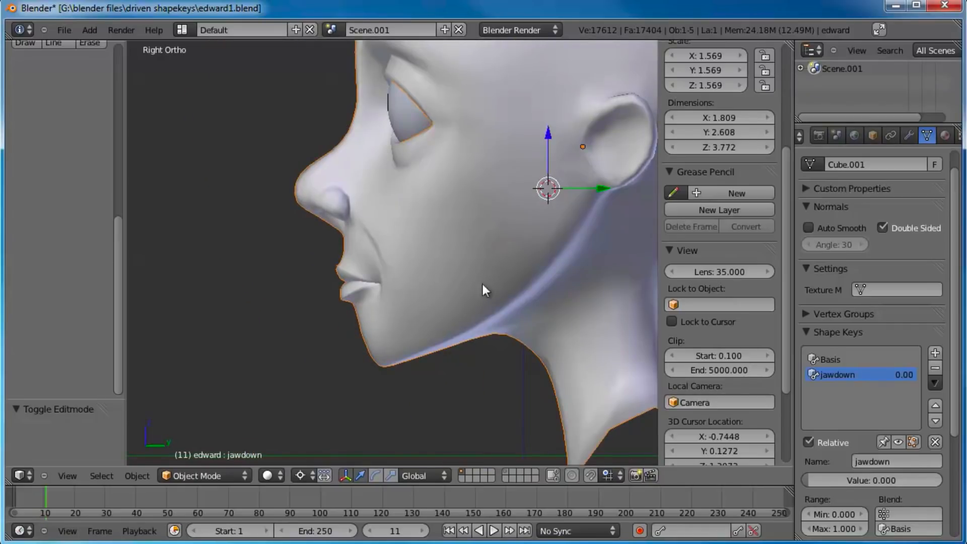
key(Tab)
scroll(483, 283, up, 2)
scroll(464, 272, up, 2)
scroll(443, 242, up, 1)
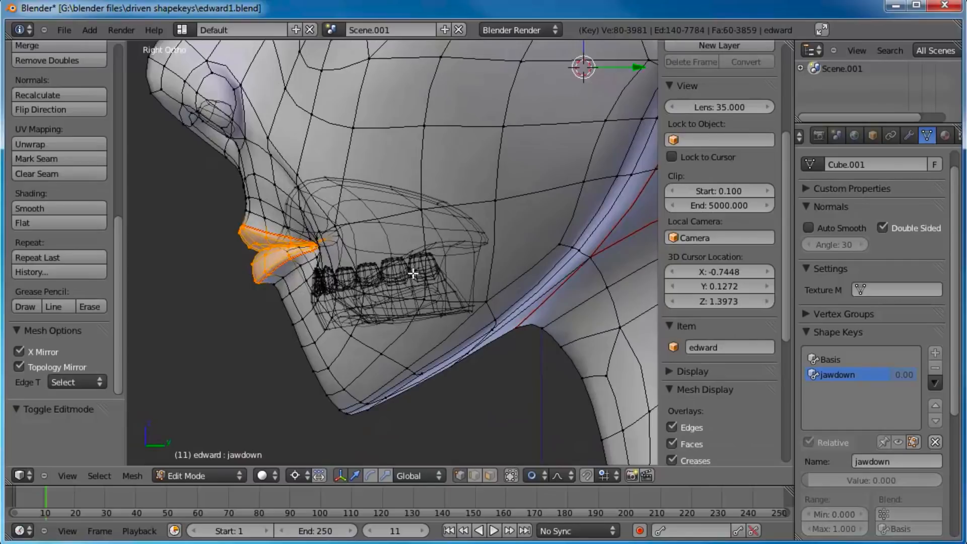
right_click(404, 261)
right_click(397, 349)
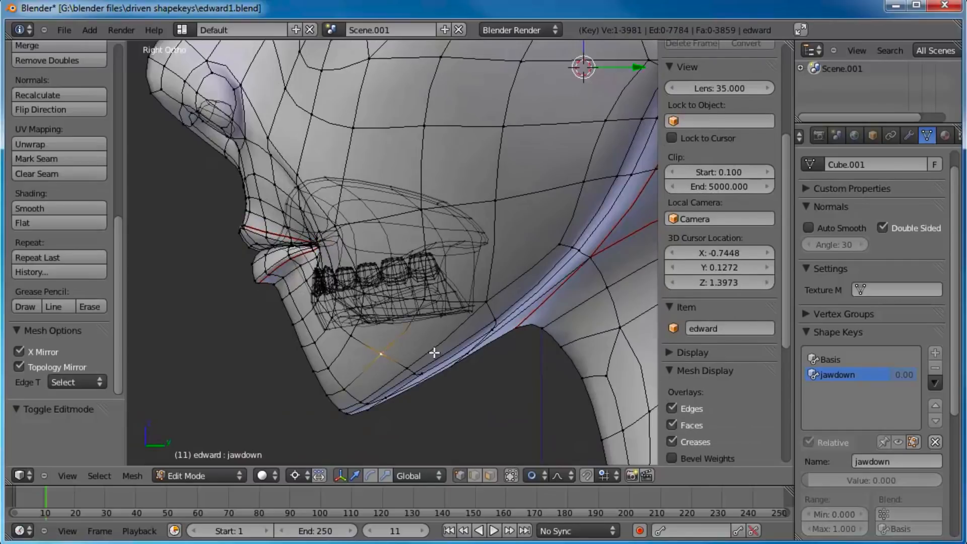
key(a)
key(Tab)
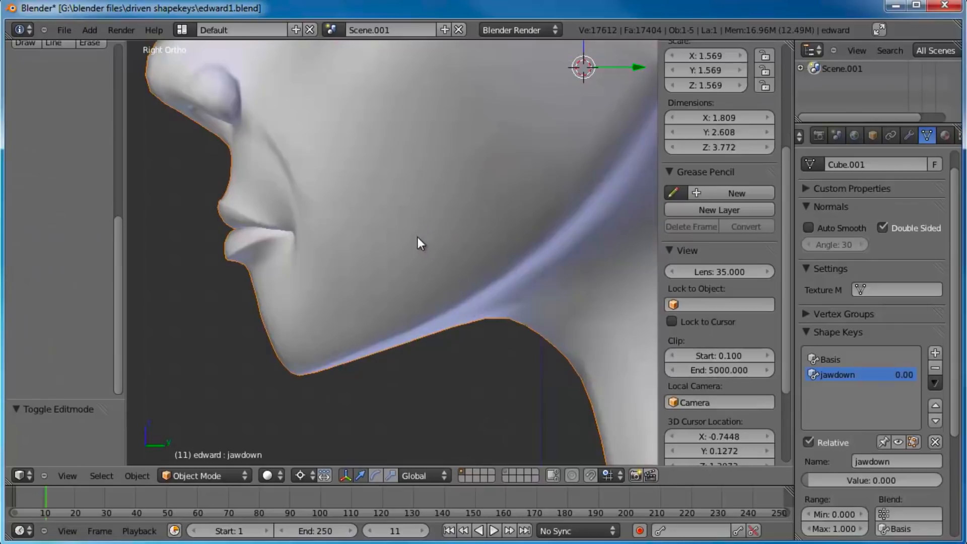
click(936, 353)
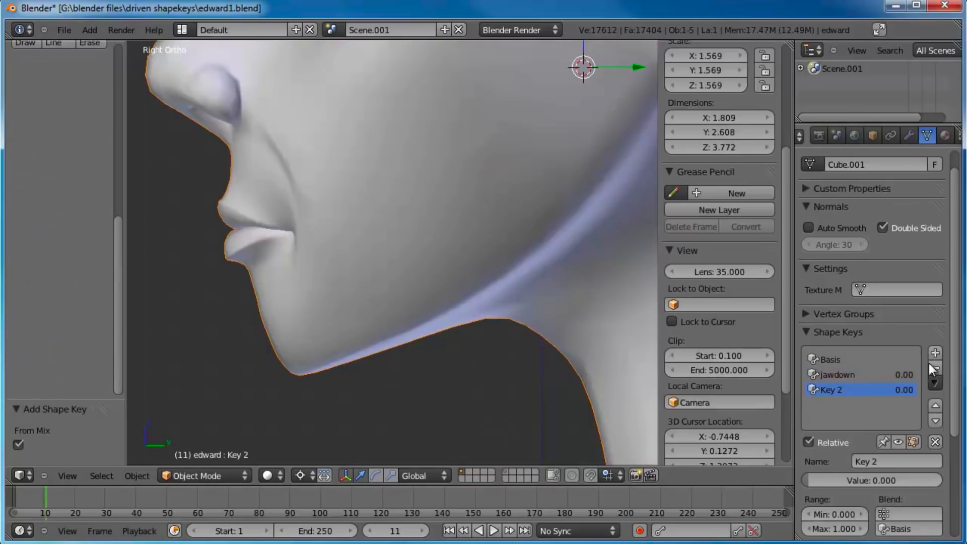
Step: Set the jawdown value to 1.000 and add a third shape key while jawdown is active
click(846, 375)
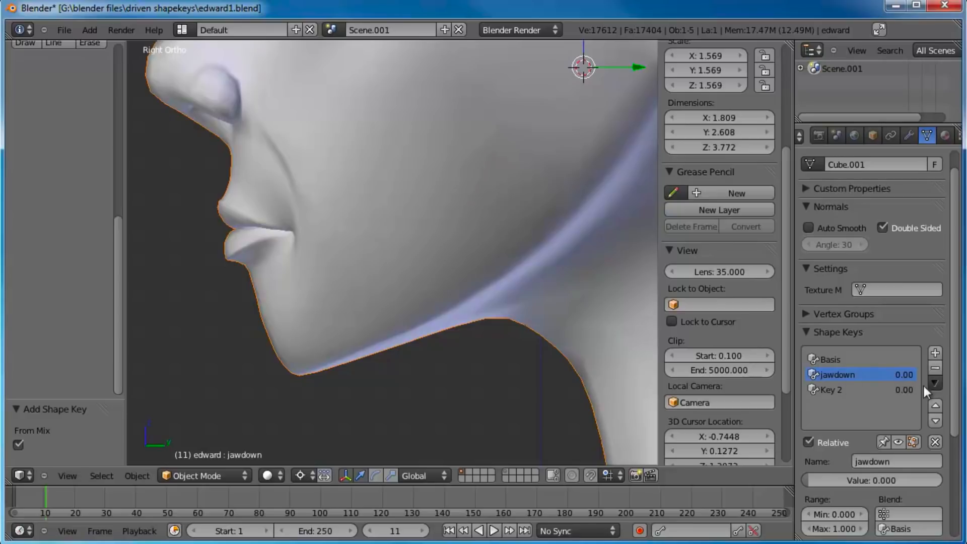
drag(834, 483, 941, 480)
click(935, 353)
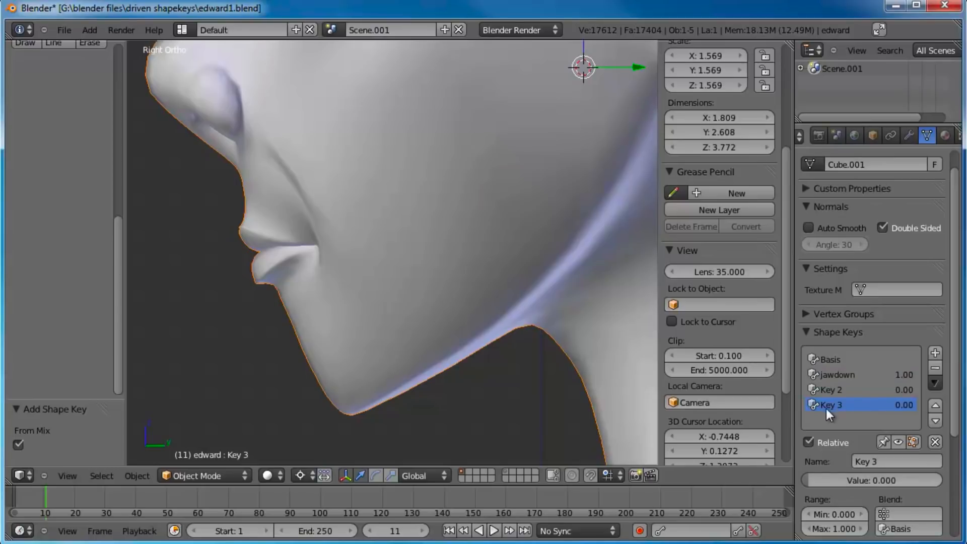
click(847, 383)
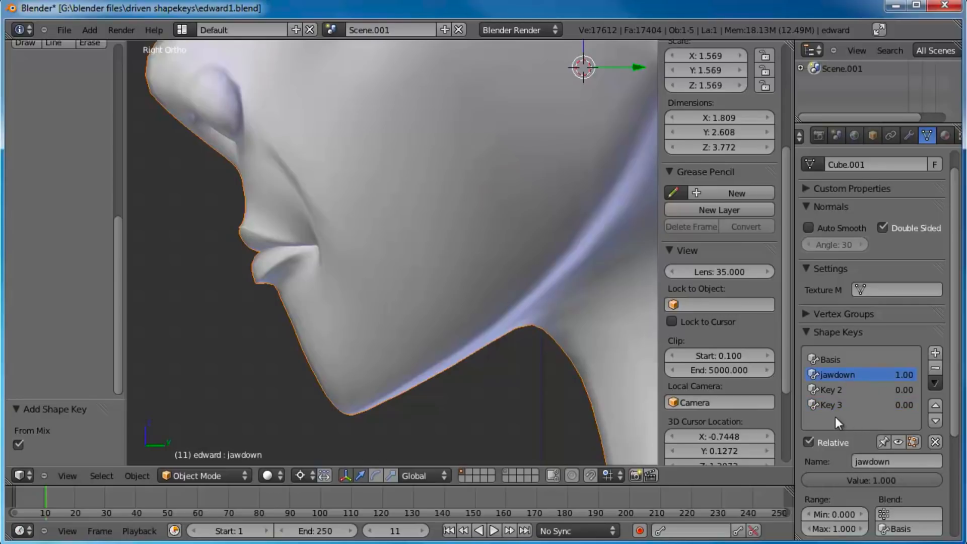
click(848, 401)
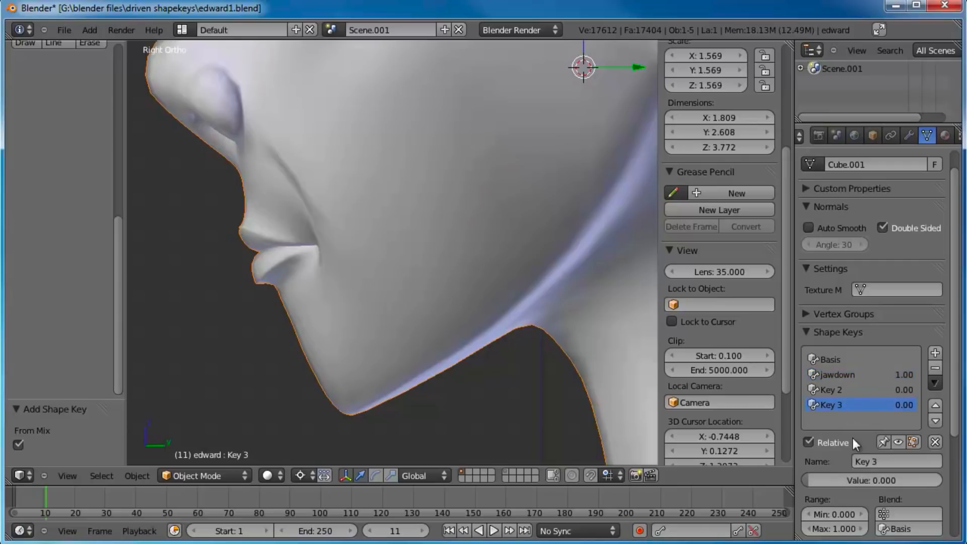
mouse_move(826, 478)
mouse_down()
mouse_move(947, 483)
mouse_move(821, 481)
mouse_up()
Step: Reset the jawdown value to 0 and remove the extra shape key Key 3
click(862, 378)
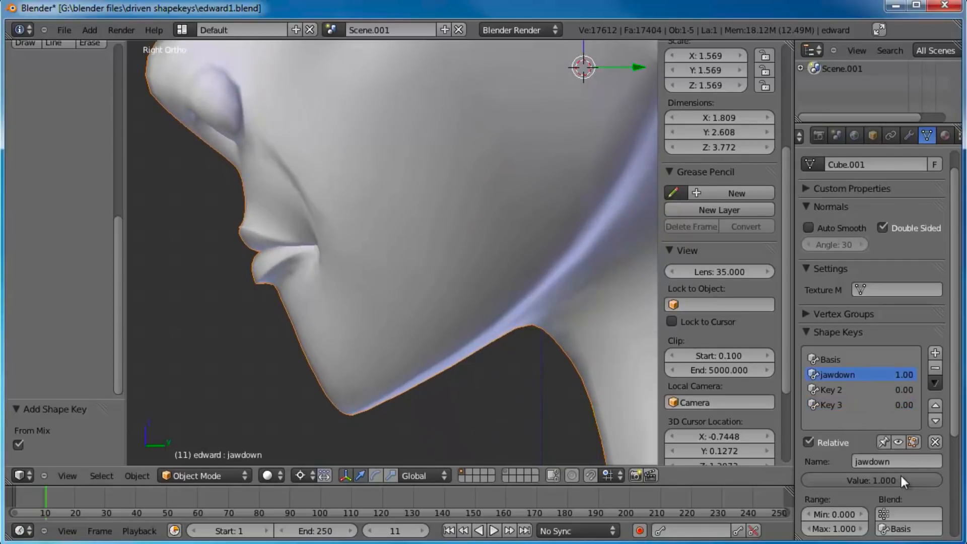
drag(900, 481, 706, 471)
click(816, 405)
drag(867, 481, 717, 467)
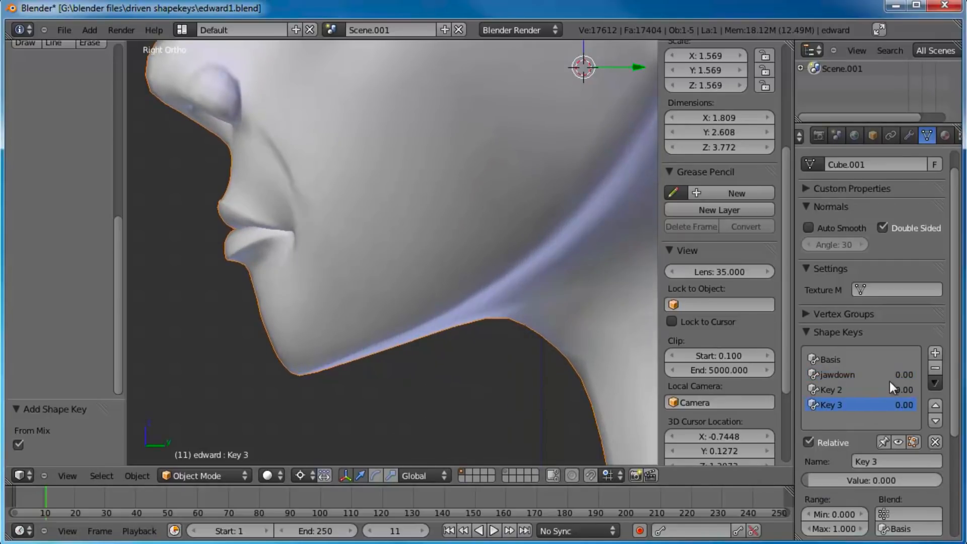
click(860, 376)
double_click(899, 406)
click(860, 406)
click(935, 369)
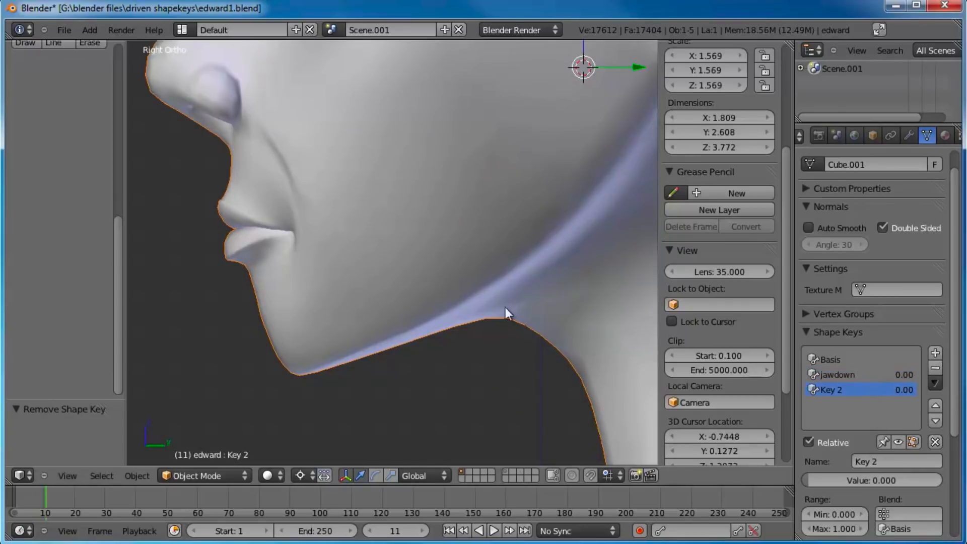
Step: Rename the shape key Key 2 as jawleft
shift+middle_drag(395, 212, 421, 271)
scroll(410, 276, down, 2)
scroll(407, 276, up, 1)
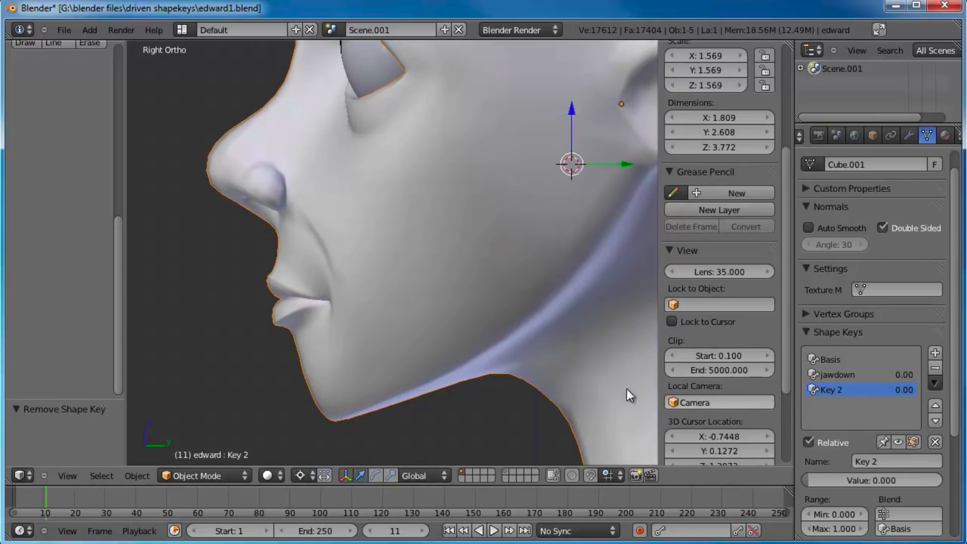
click(886, 462)
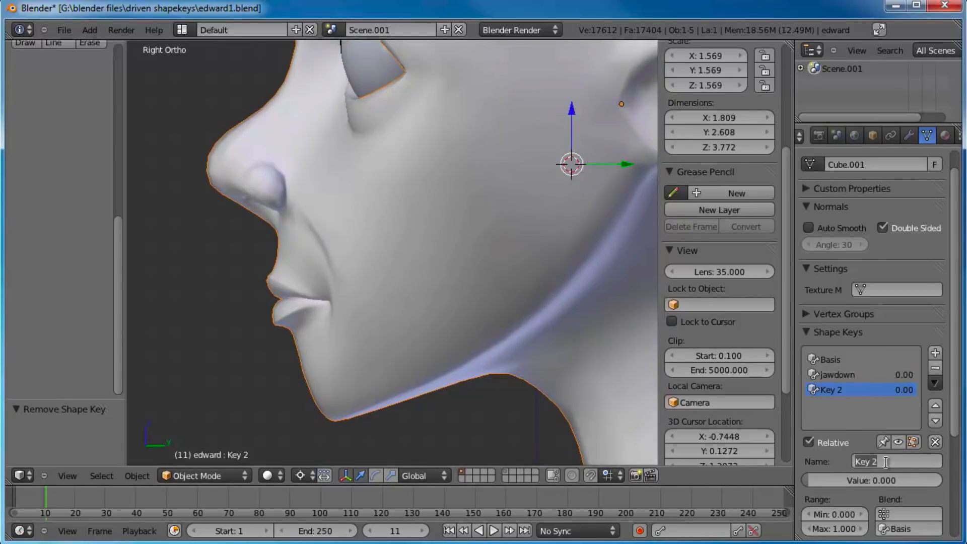
text(jawleft)
key(Return)
Step: Invert the mesh selection in edit mode so only the lower teeth and gums are selected
key(KP_1)
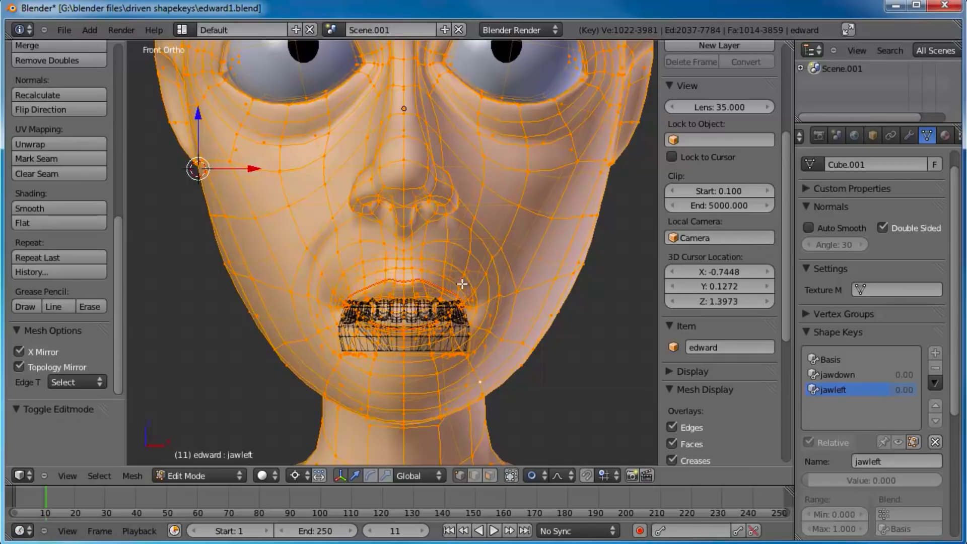
middle_drag(451, 231, 484, 239)
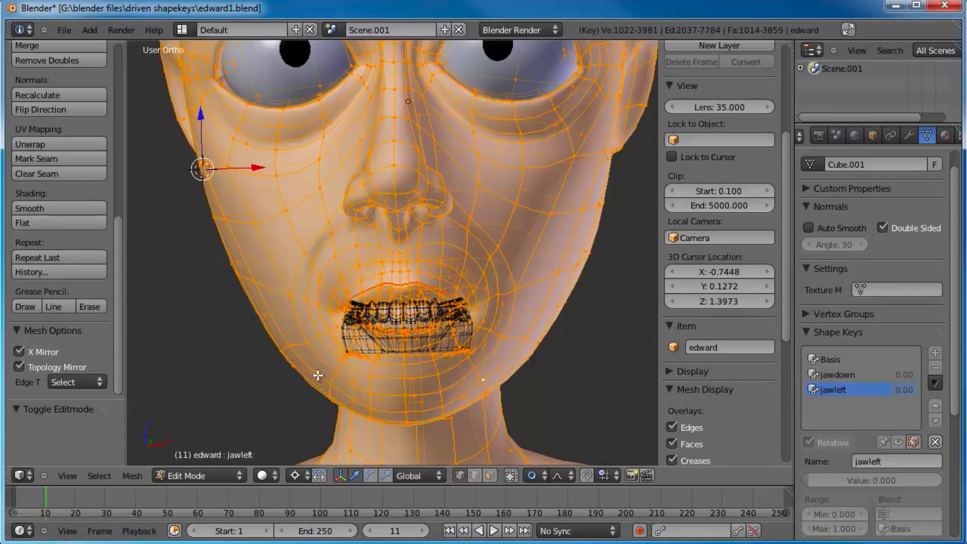
key(ctrl+i)
key(KP_3)
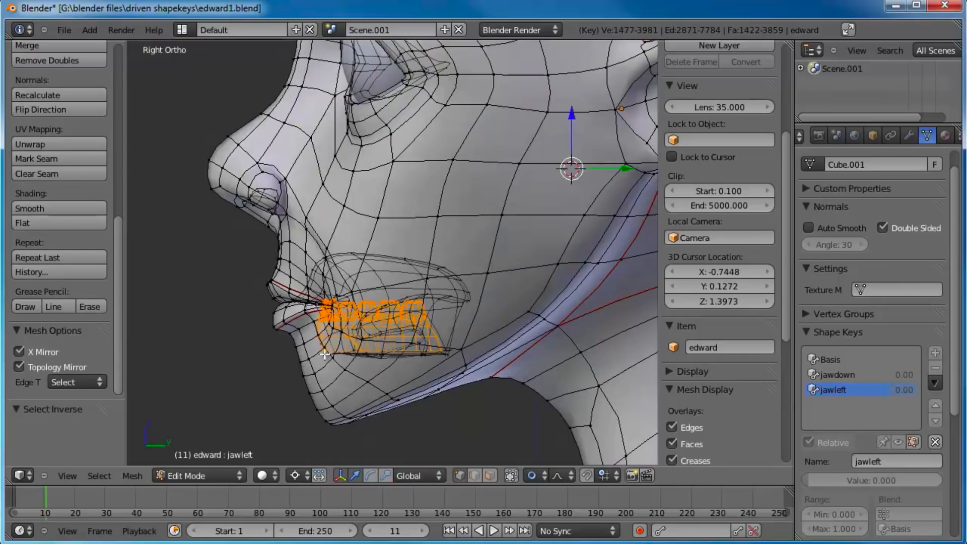
Step: Add the vertices along the chin and lower jawline to the teeth selection with circle select
key(KP_Decimal)
key(c)
drag(364, 329, 331, 337)
mouse_move(395, 330)
mouse_down()
mouse_move(318, 322)
mouse_move(345, 298)
mouse_move(460, 272)
mouse_move(456, 314)
mouse_move(479, 282)
mouse_move(375, 268)
mouse_up()
key(Escape)
scroll(406, 281, down, 4)
middle_drag(406, 281, 516, 263)
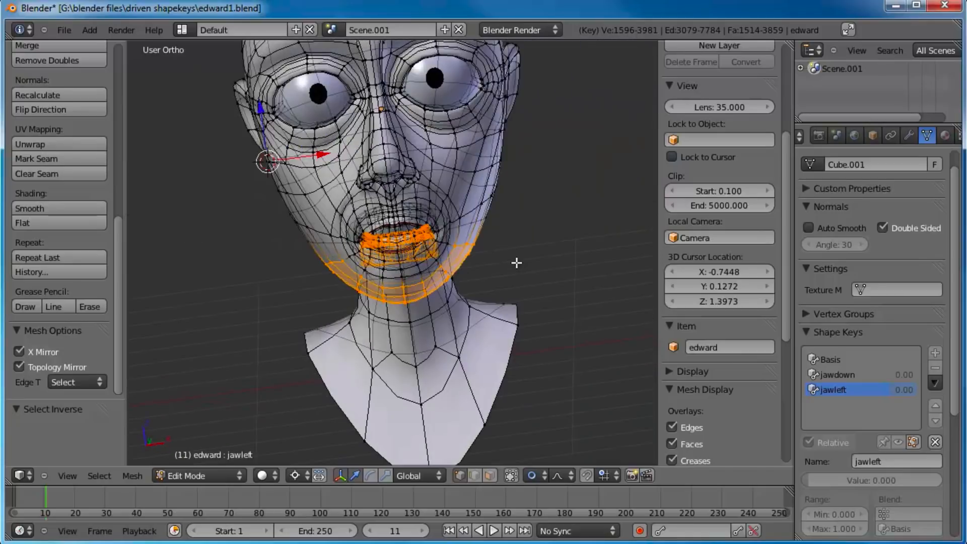
Step: Turn off X Mirror and Topology Mirror for the mesh
key(KP_1)
scroll(503, 262, up, 2)
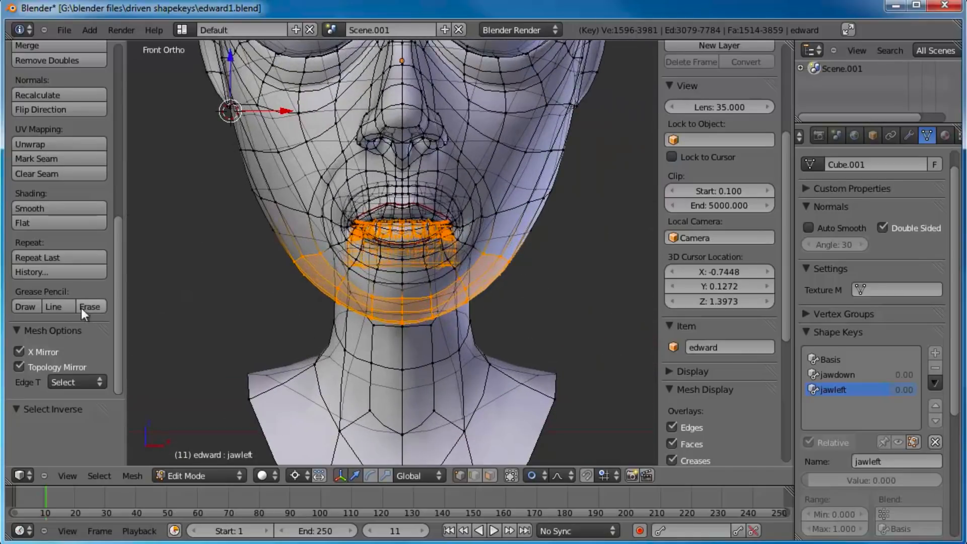
click(15, 352)
click(21, 367)
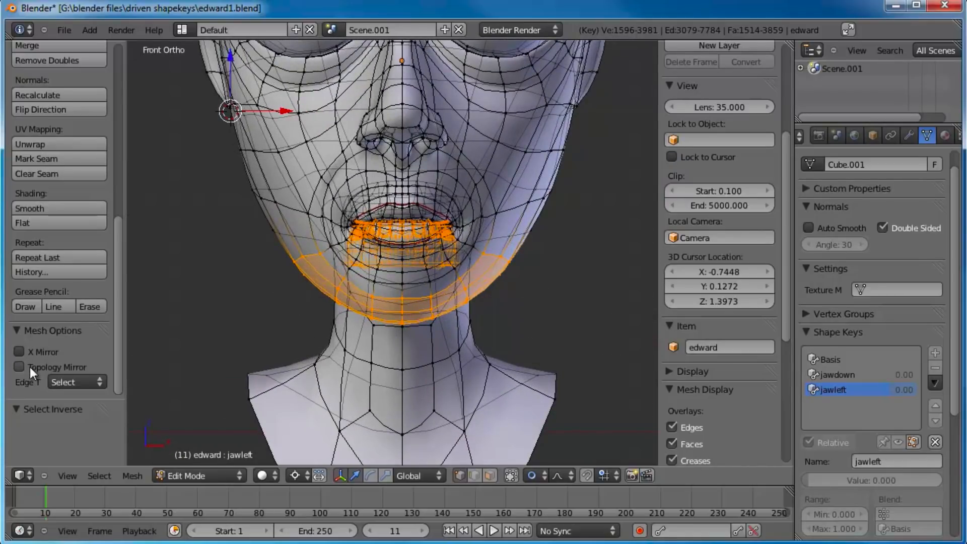
Step: Place the 3D cursor on the face's centre line just below the nose and try rotating the jaw selection around it
shift+middle_drag(517, 217, 519, 308)
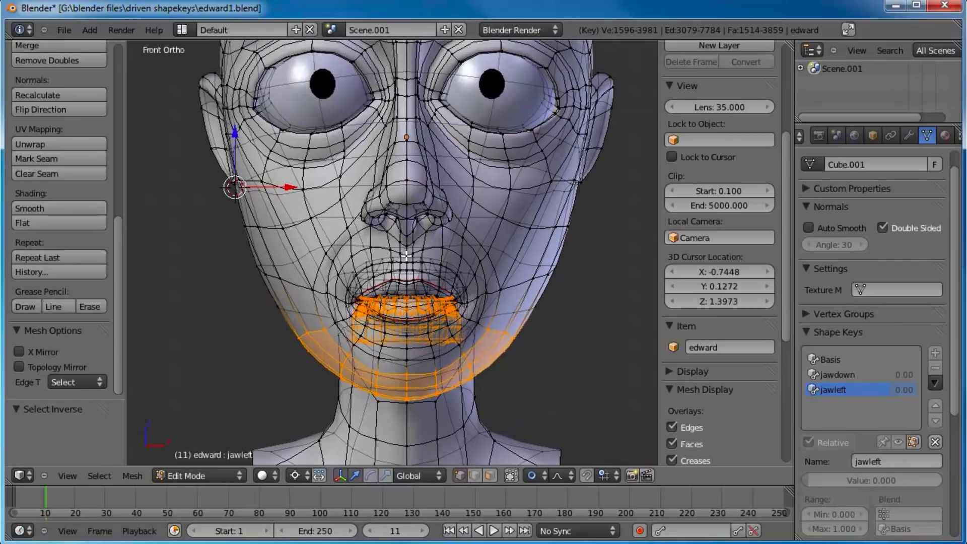
click(406, 236)
key(r)
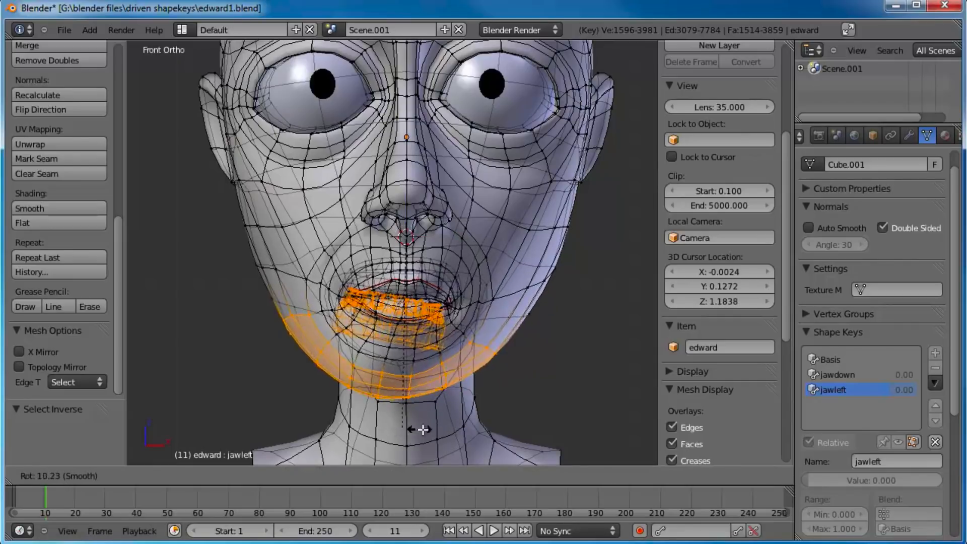
key(Escape)
shift+middle_drag(560, 309, 551, 324)
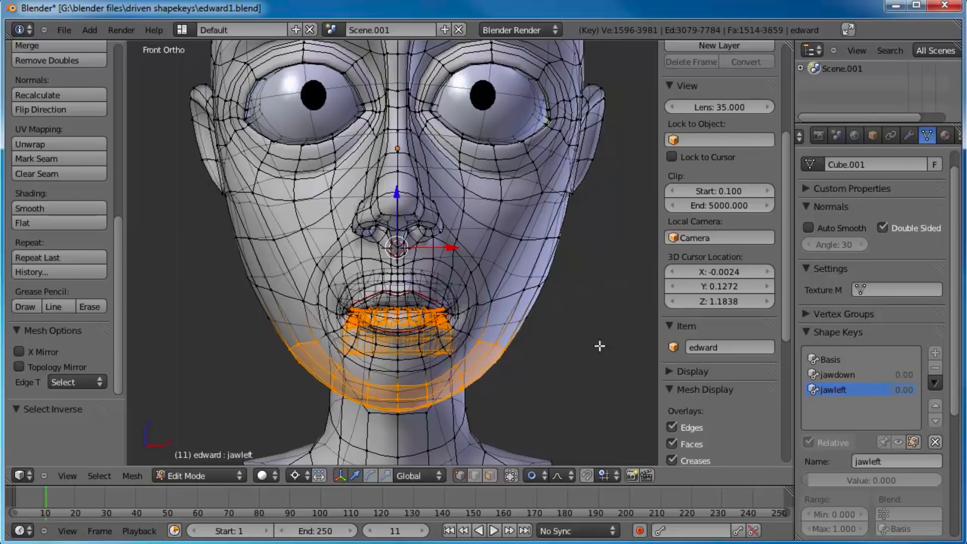
key(r)
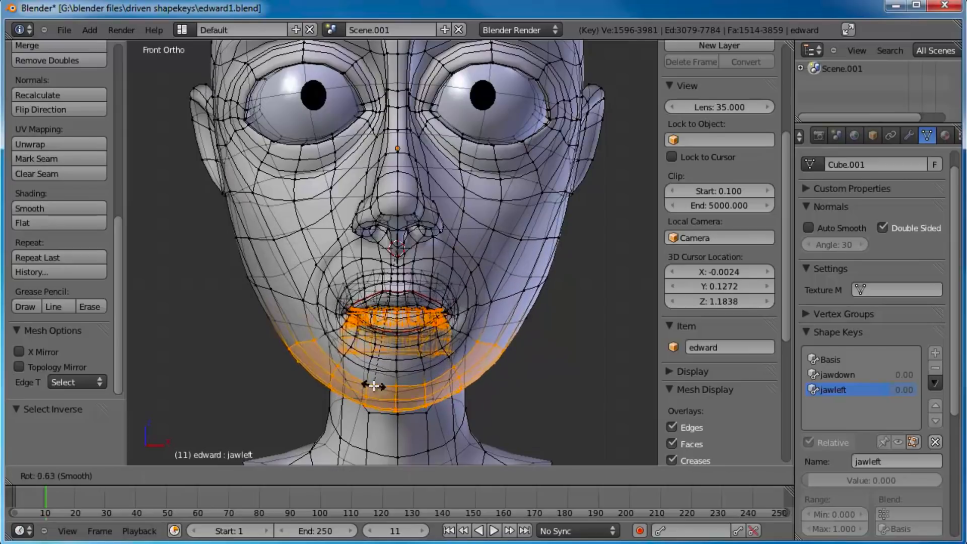
key(Escape)
shift+middle_drag(453, 365, 439, 357)
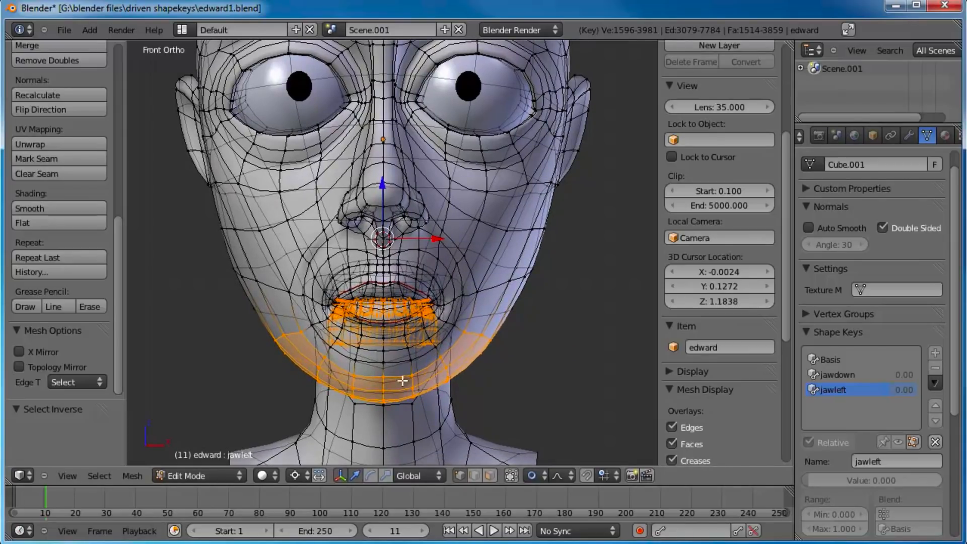
key(r)
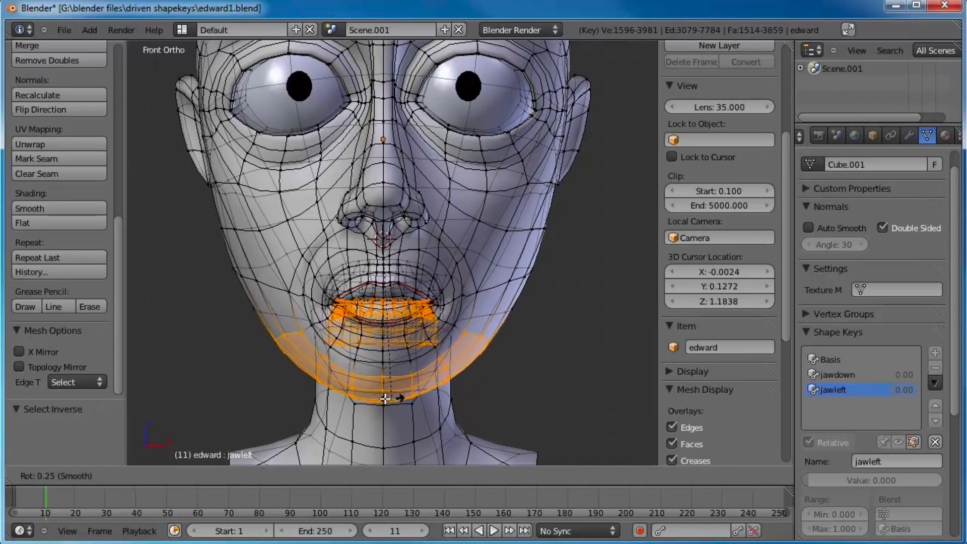
key(Escape)
scroll(512, 350, up, 3)
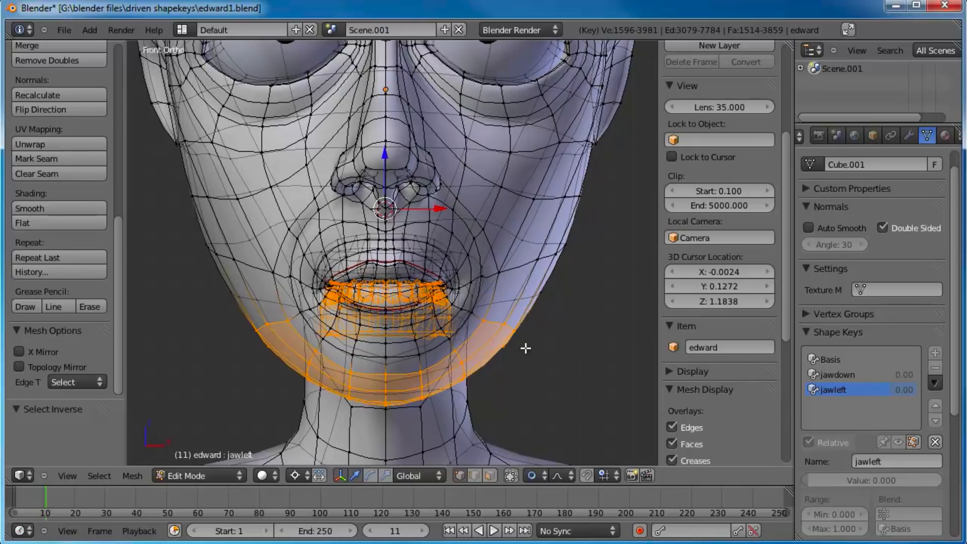
key(r)
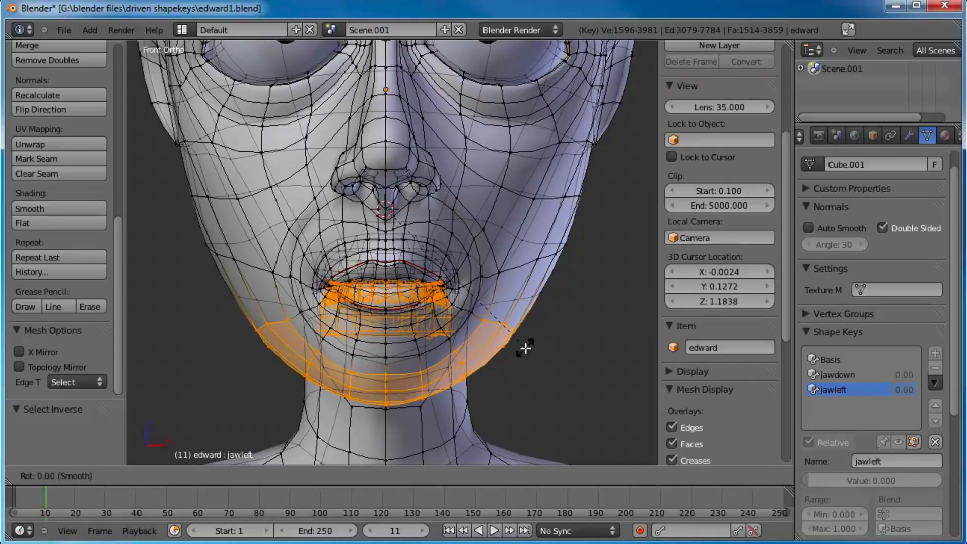
text(7)
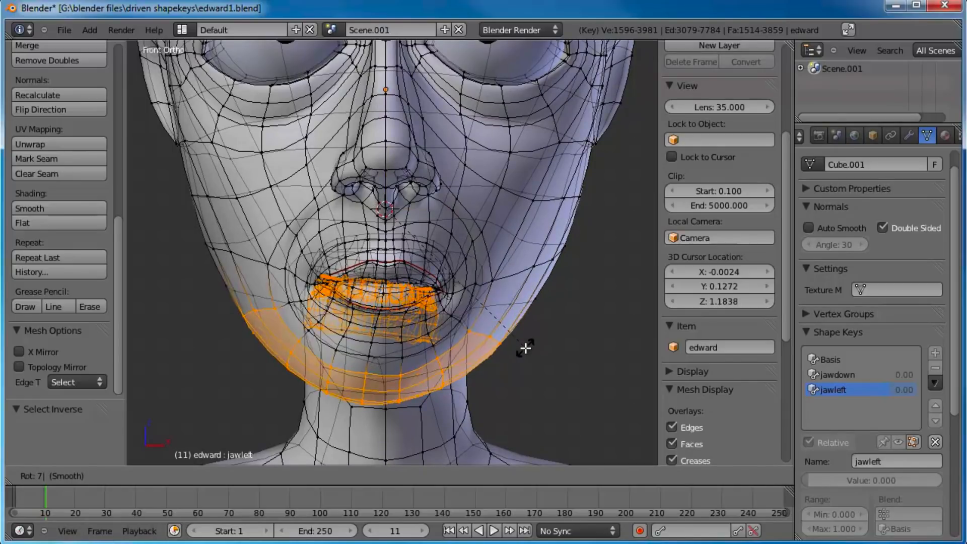
key(Escape)
Step: Rotate the selected lower teeth and jawline by -10 degrees around the 3D cursor in the front view
key(r)
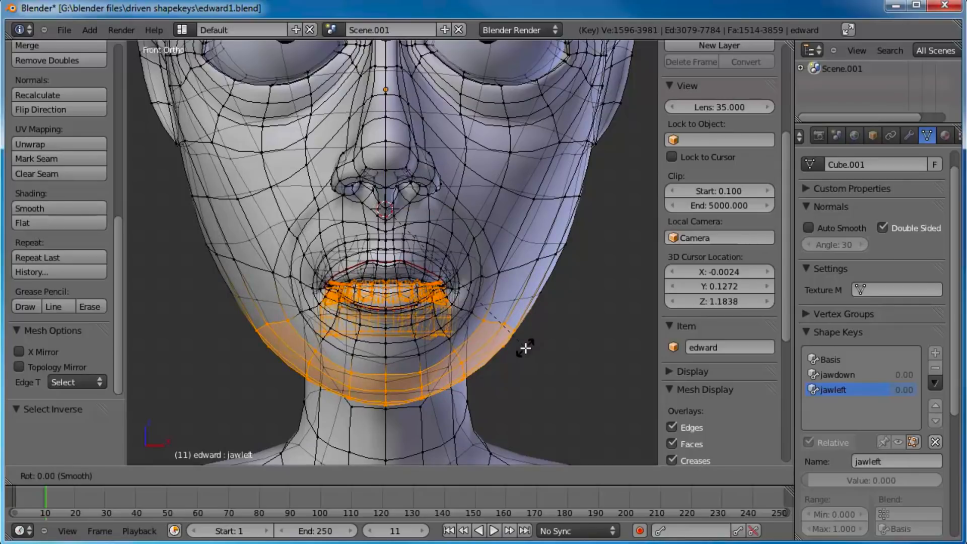
text(10)
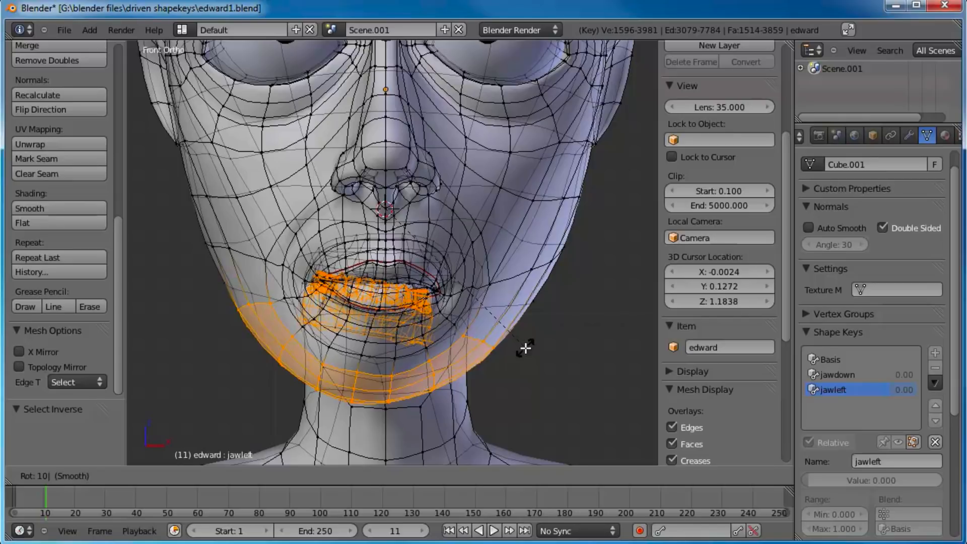
key(minus)
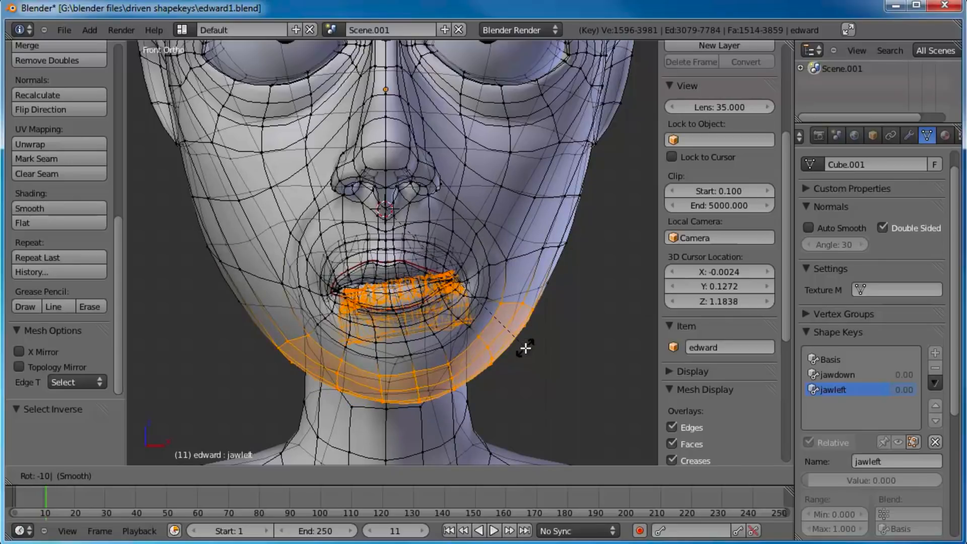
key(Return)
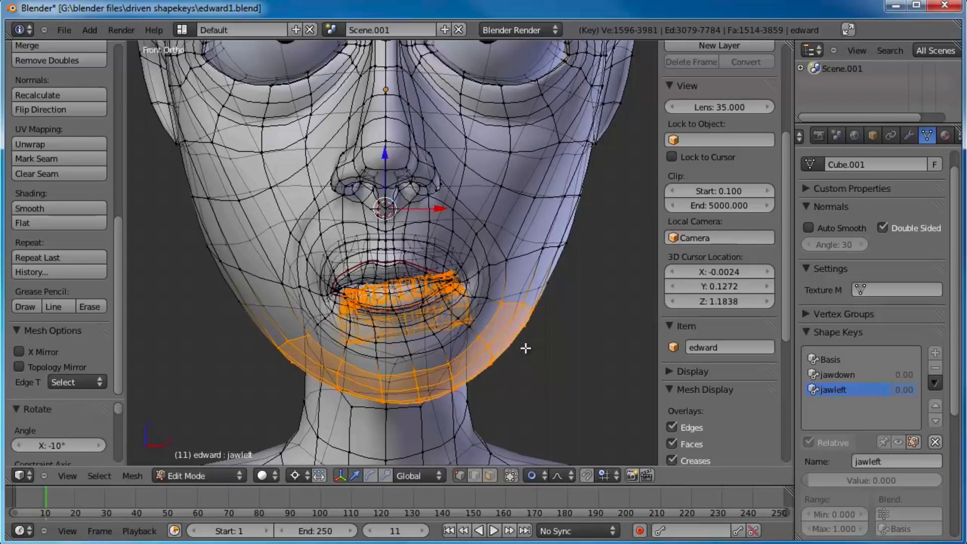
scroll(479, 302, up, 2)
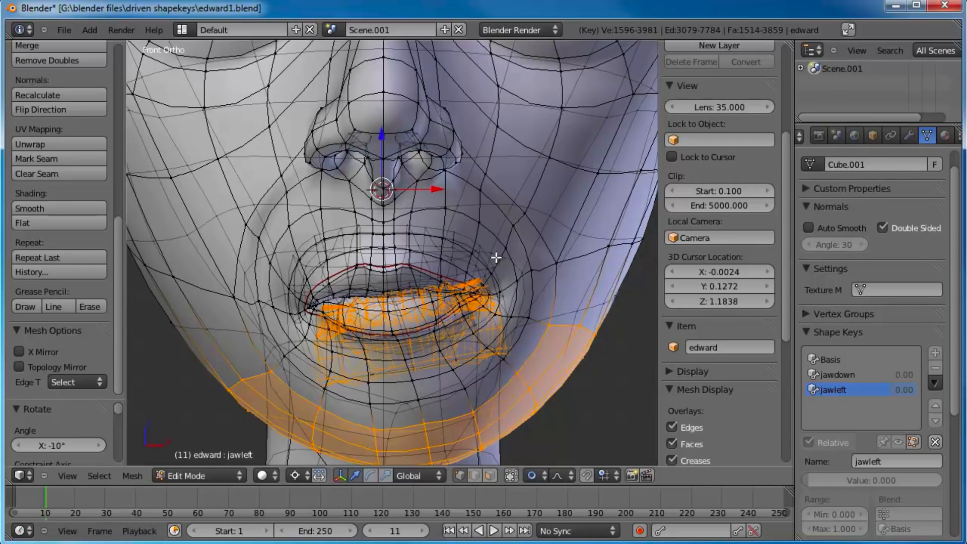
key(g)
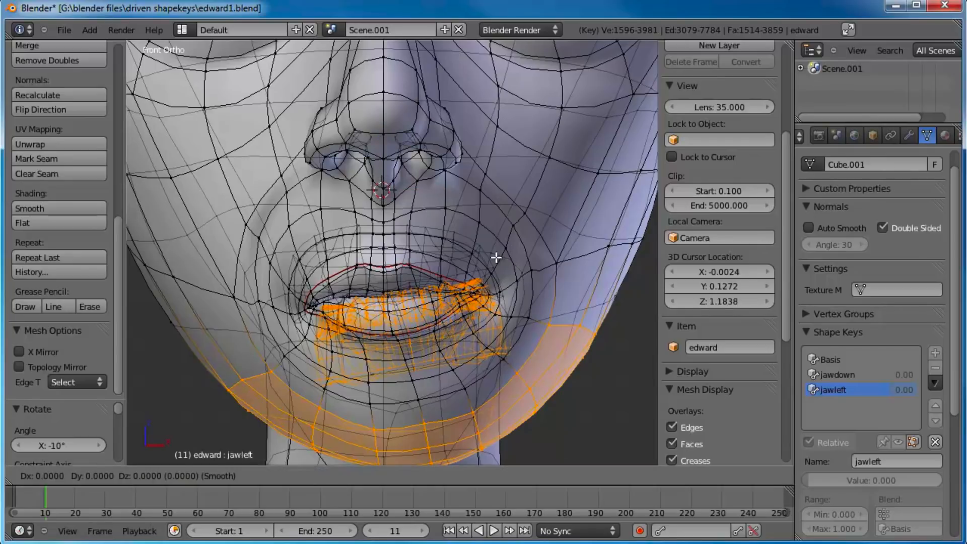
text(0.)
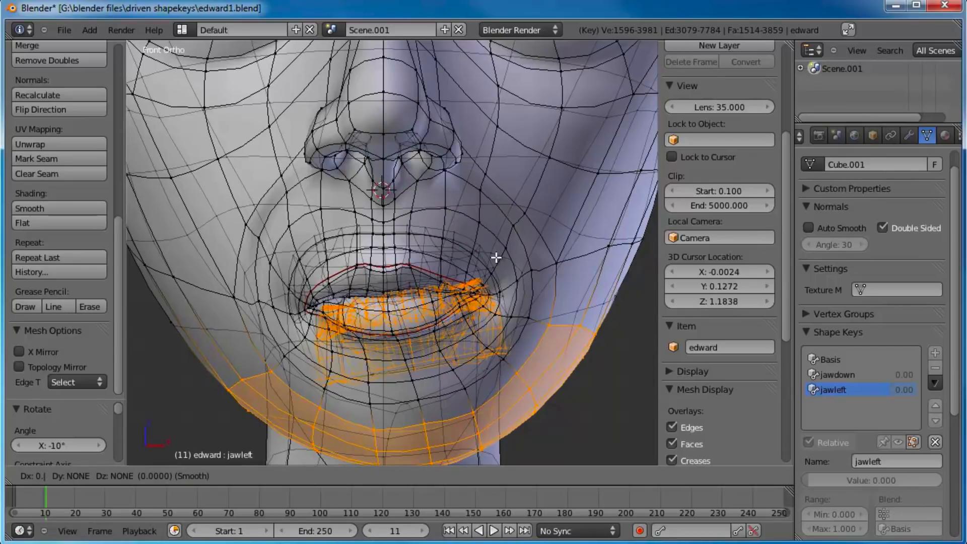
text(1)
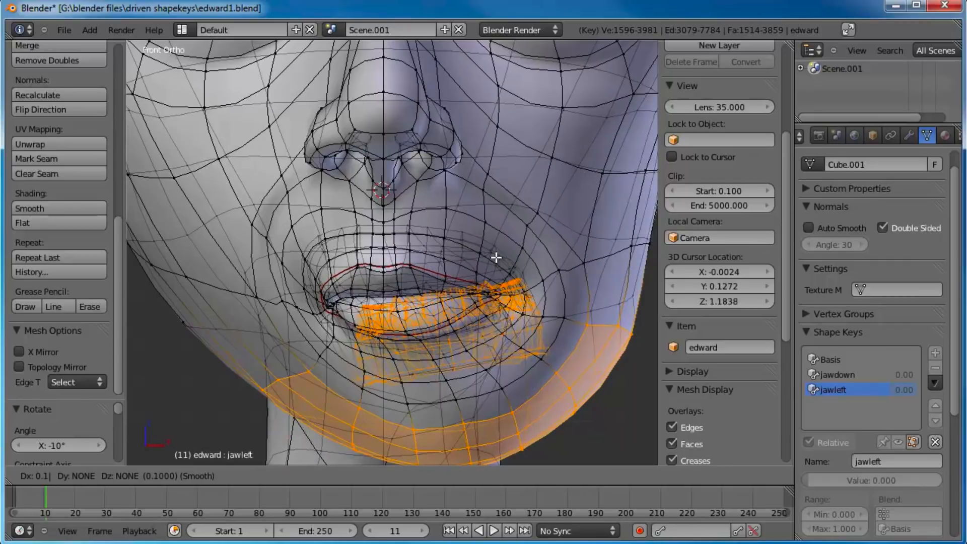
text(z)
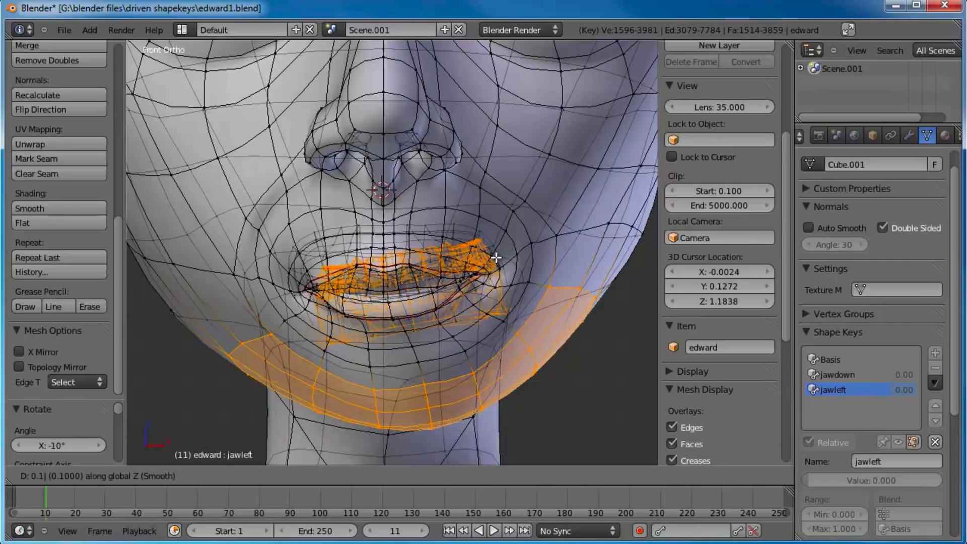
key(minus)
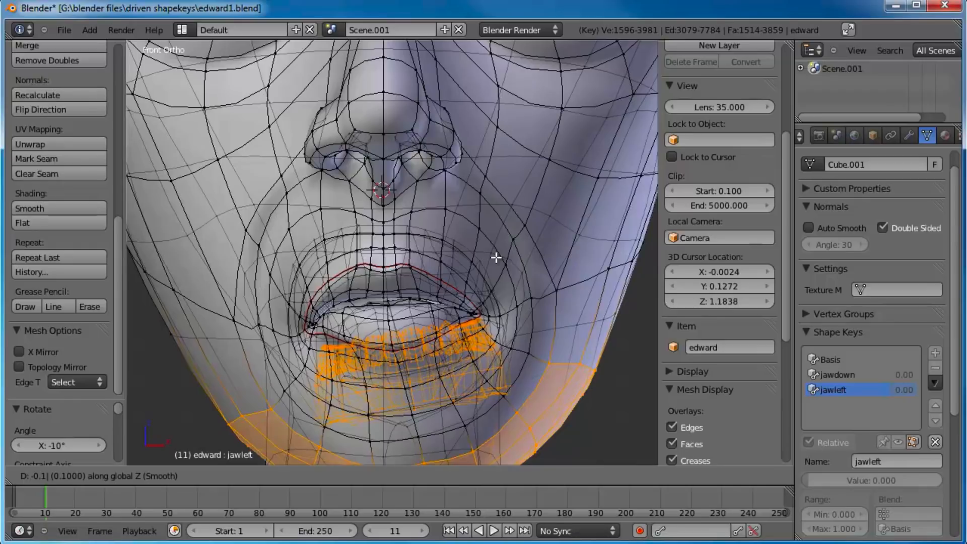
key(Escape)
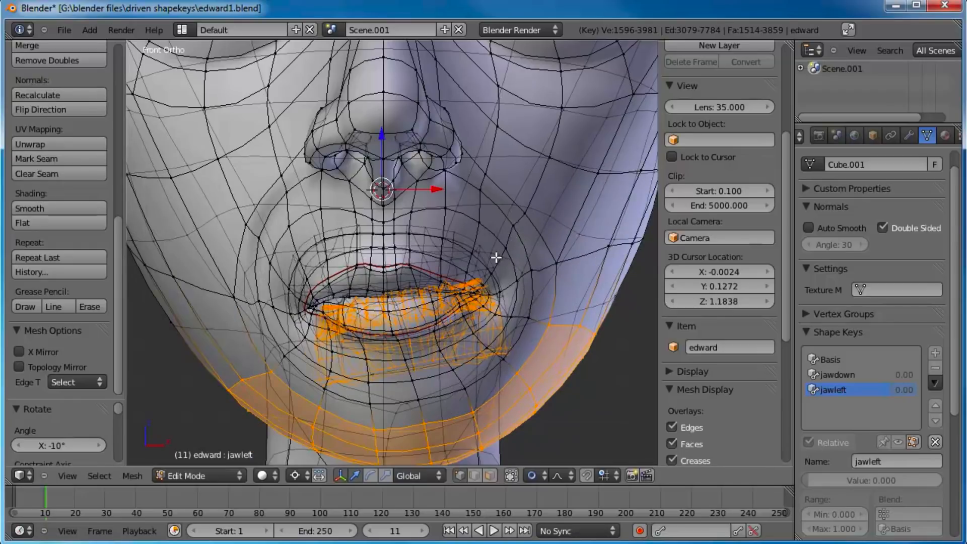
Step: Move the rotated teeth and jawline selection slightly down along the global Z axis
key(g)
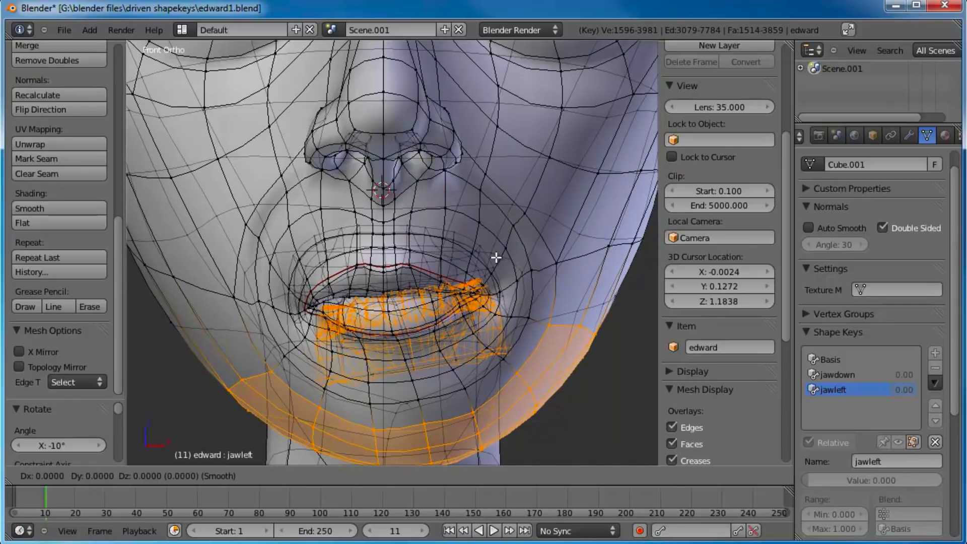
text(z)
text(0.)
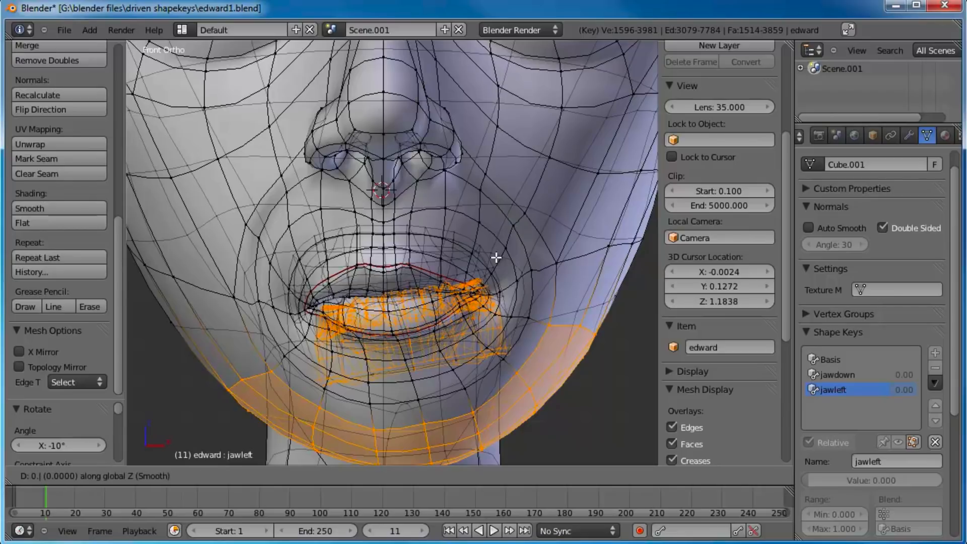
text(1)
key(Return)
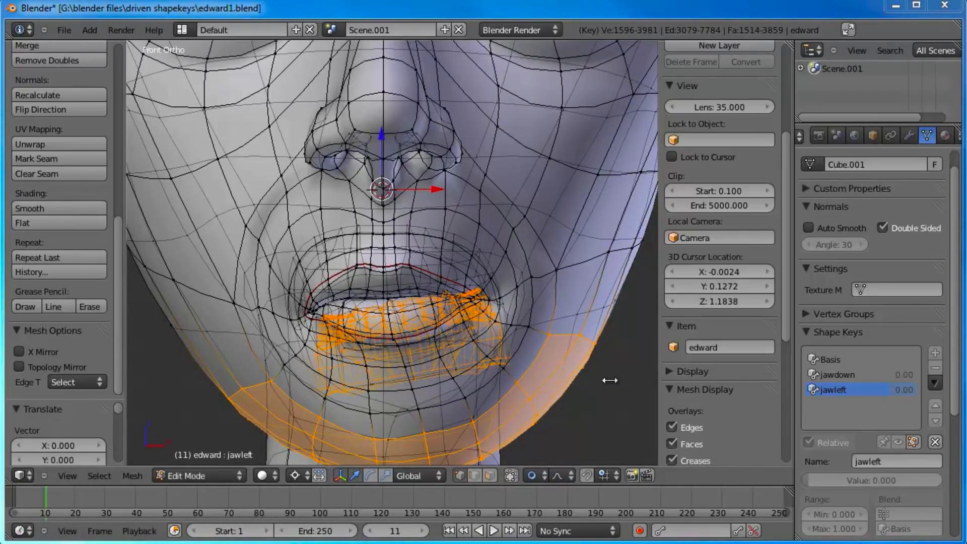
Step: Return to object mode and preview the jawleft shape key by varying its value from the front and from an angled view
middle_drag(596, 384, 591, 377)
key(KP_1)
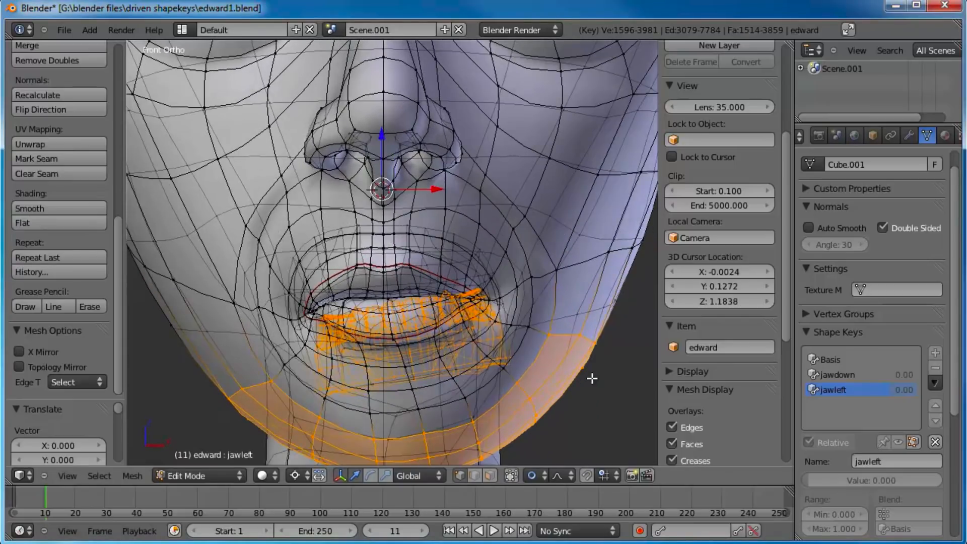
shift+middle_drag(589, 412, 592, 380)
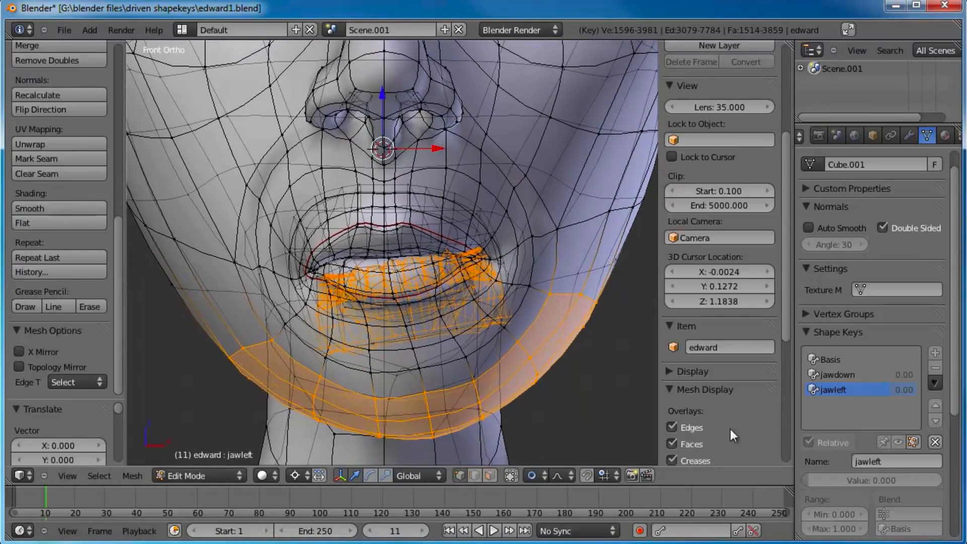
key(Tab)
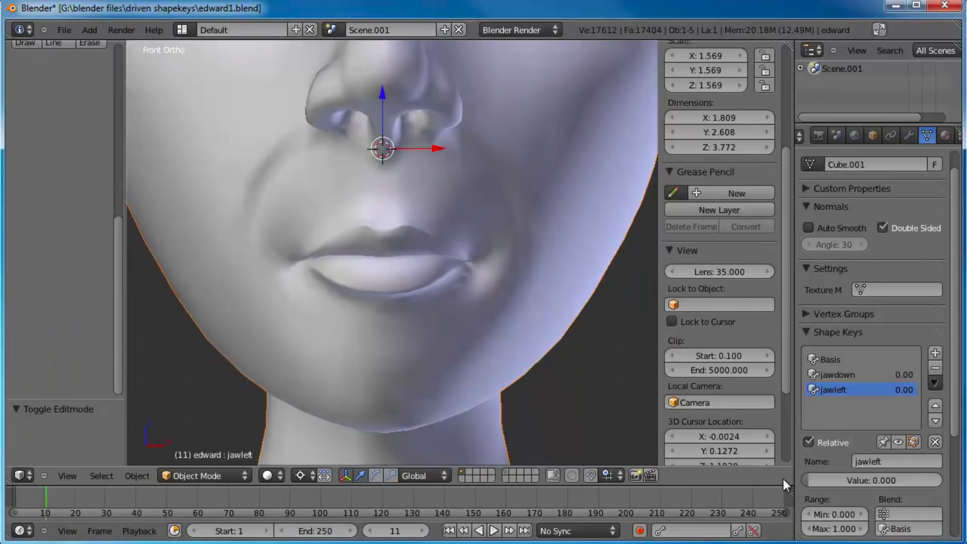
drag(826, 483, 878, 468)
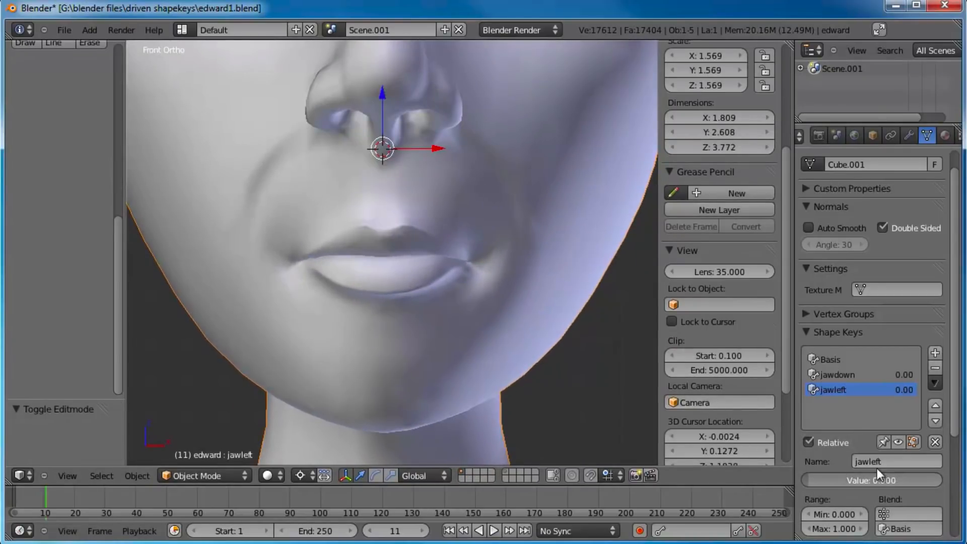
middle_drag(462, 261, 453, 238)
drag(852, 481, 719, 456)
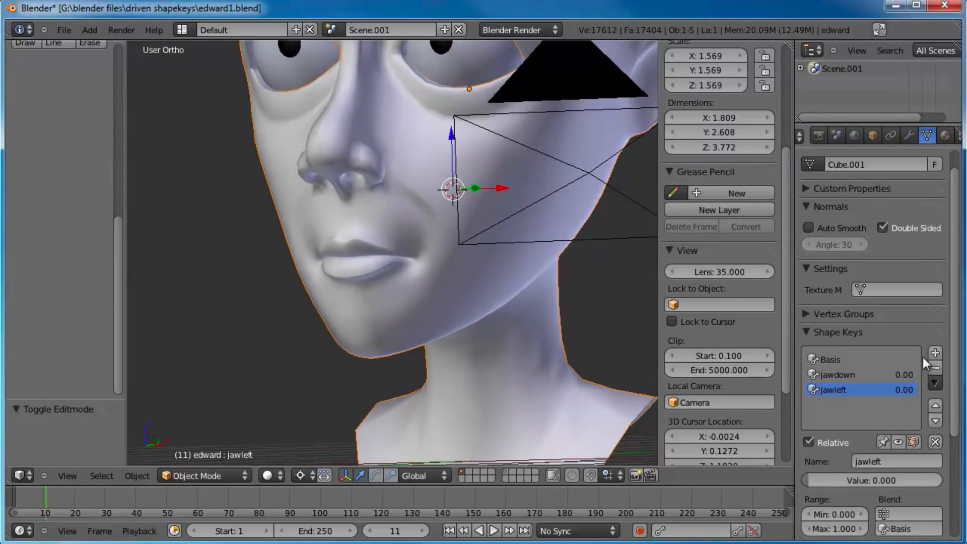
Step: Add a new shape key to the head and name it jawright
click(935, 352)
text(jawright)
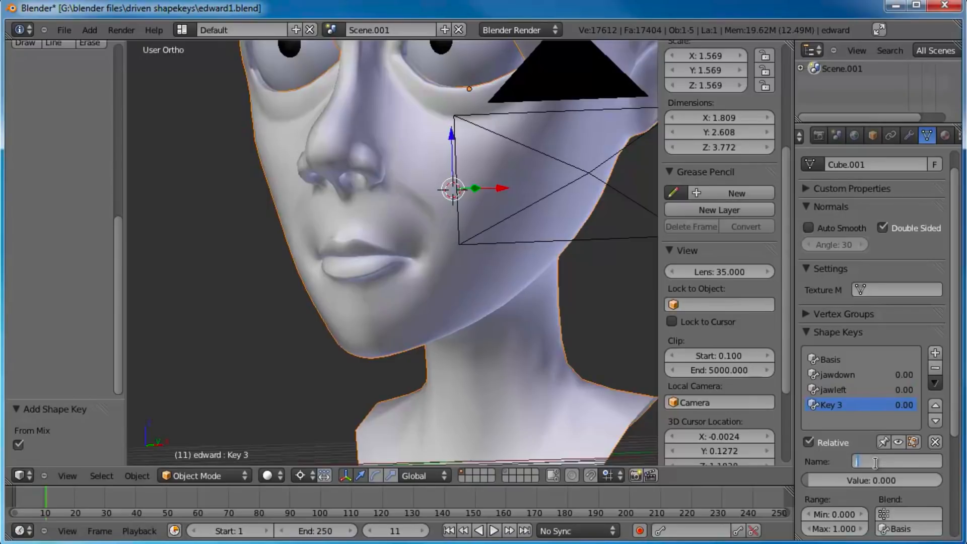
key(Return)
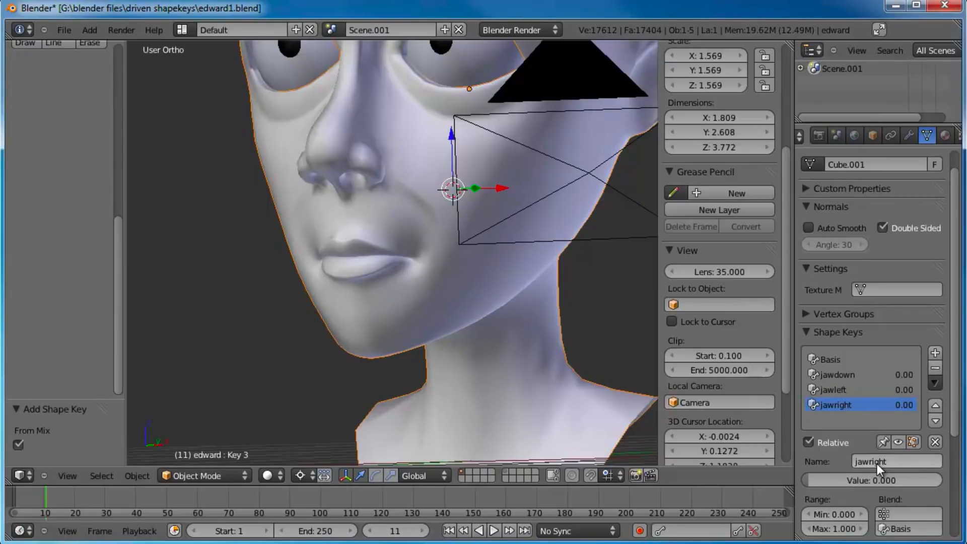
Step: In edit mode and front view, rotate the selected lower teeth and jawline by 10 degrees around the 3D cursor for jawright
key(Tab)
key(KP_1)
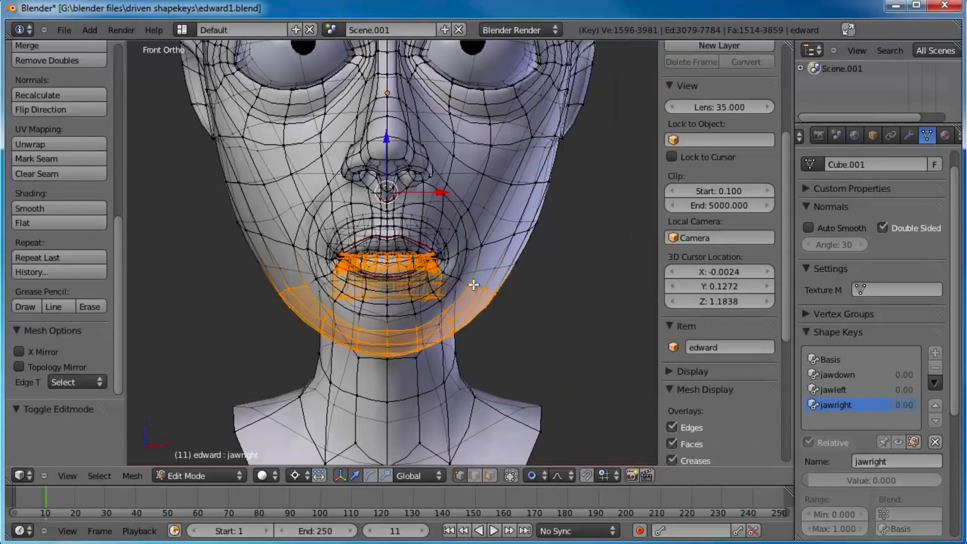
scroll(468, 285, up, 4)
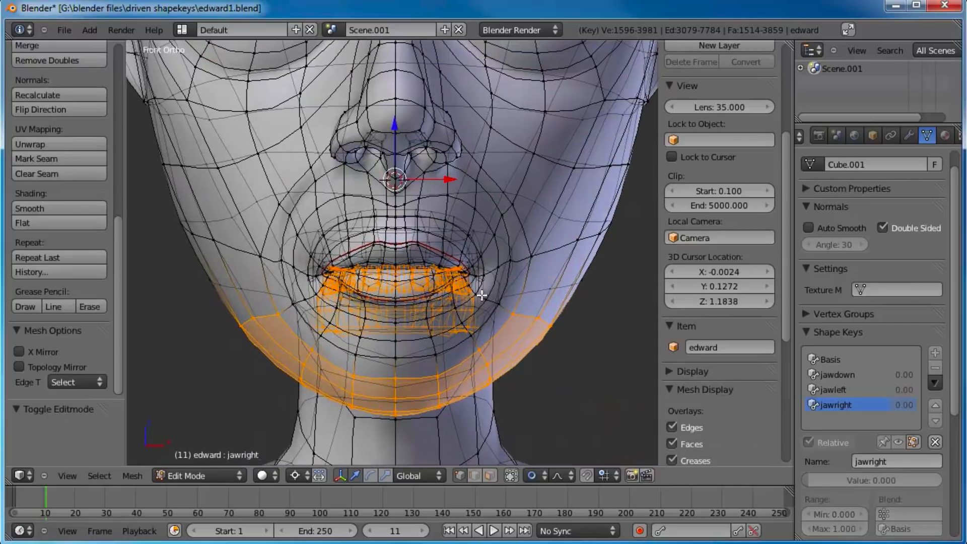
text(r)
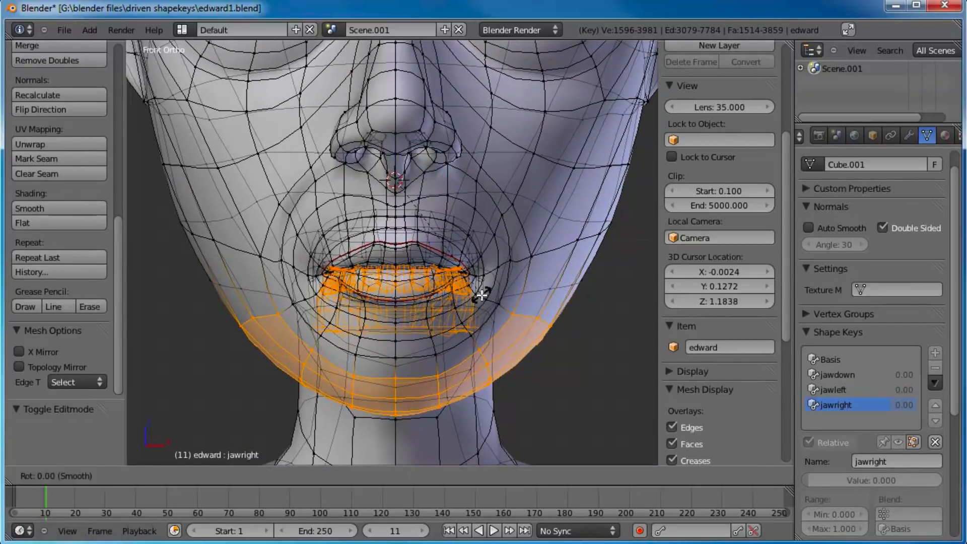
text(10)
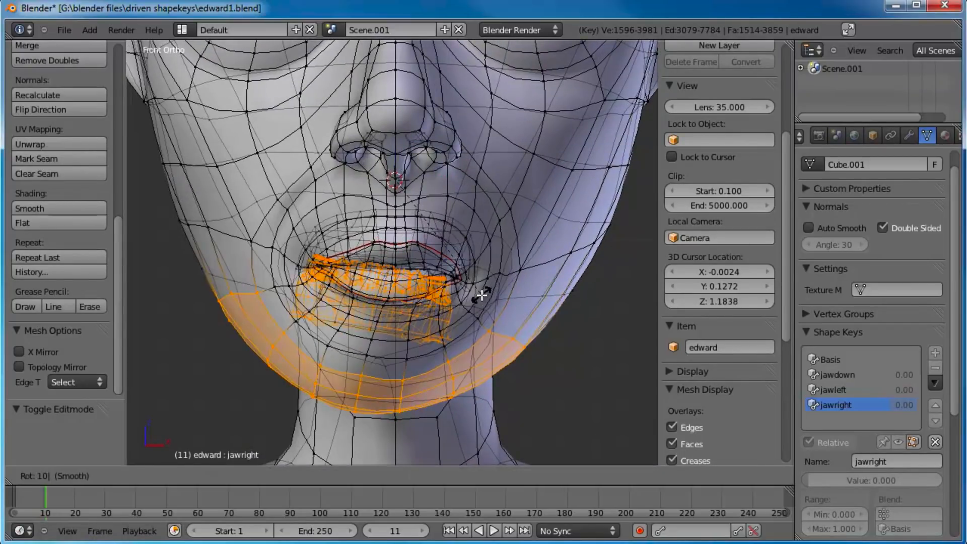
key(Return)
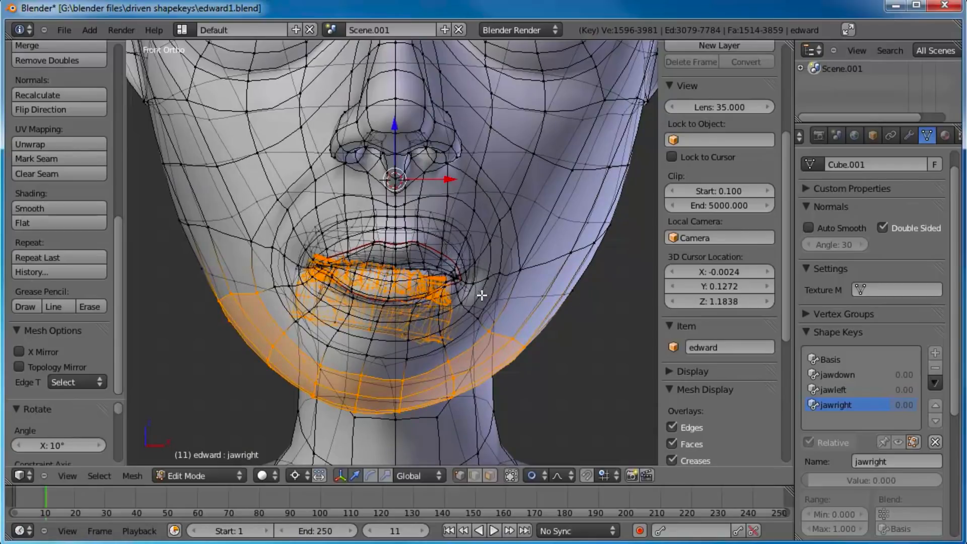
text(gz-0.1)
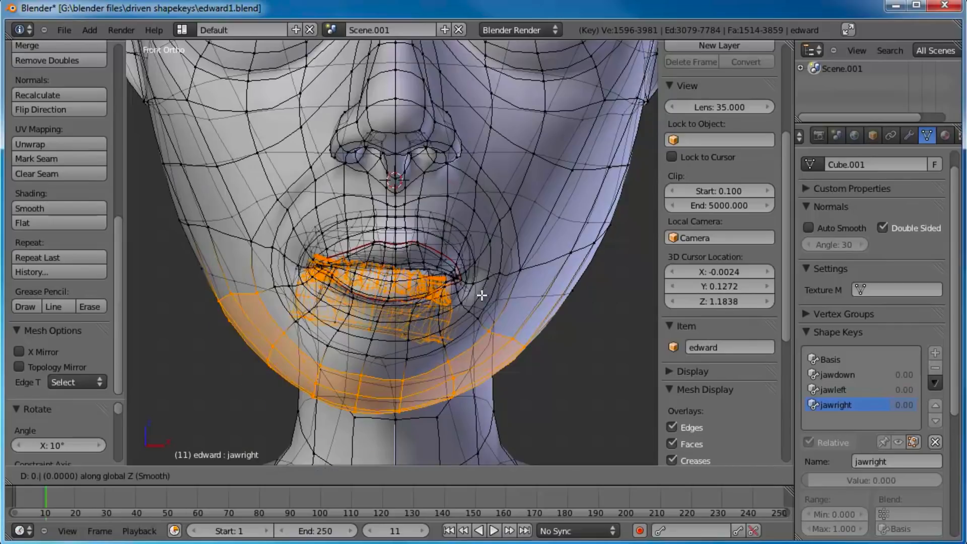
key(Escape)
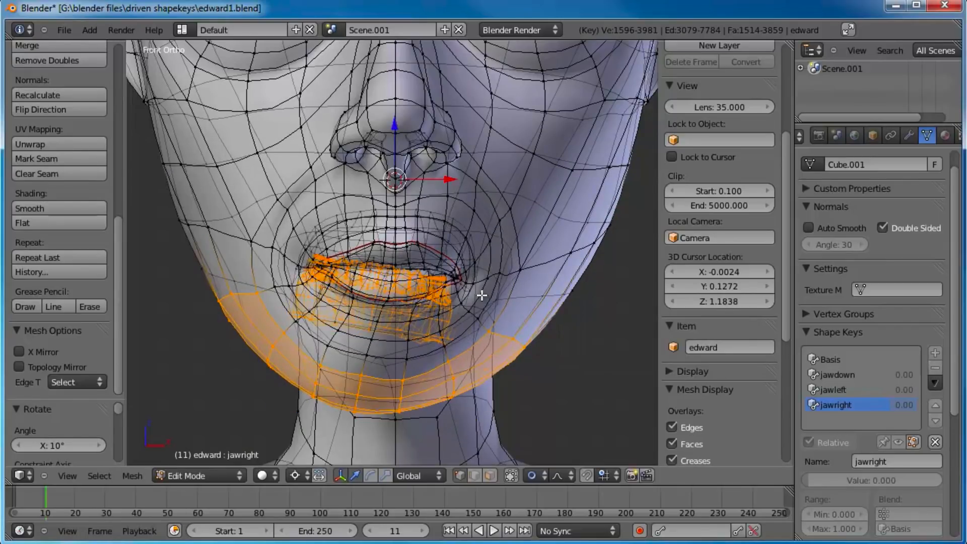
text(gz)
text(-0.05)
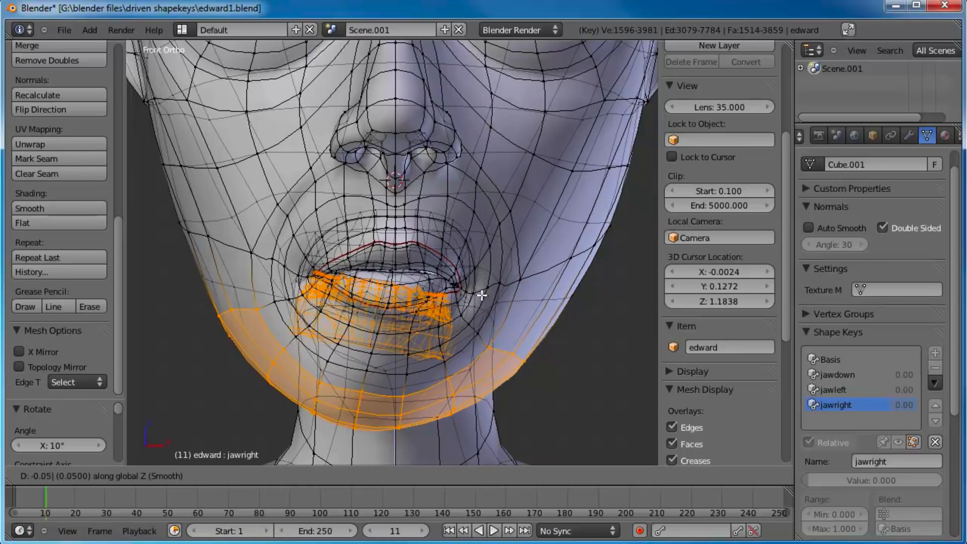
key(Escape)
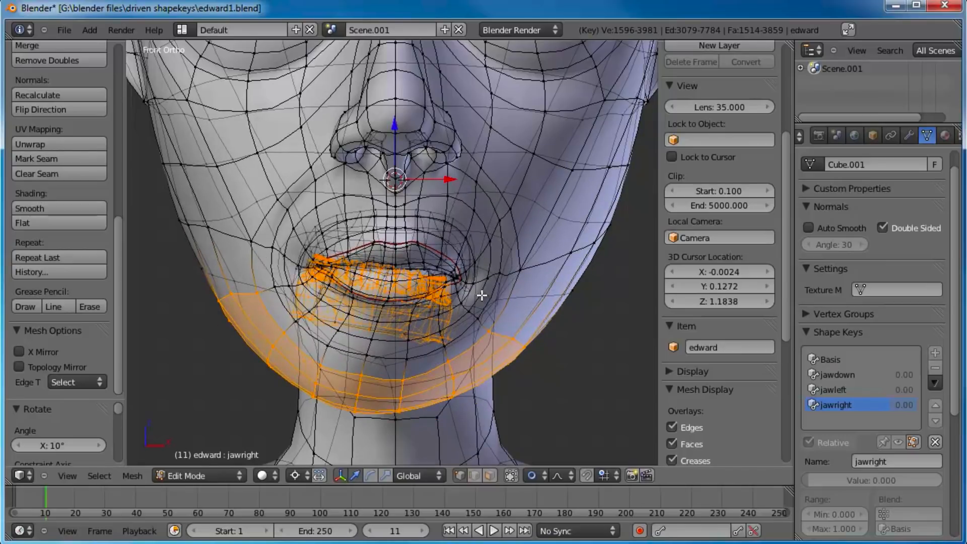
text(gz)
text(0.)
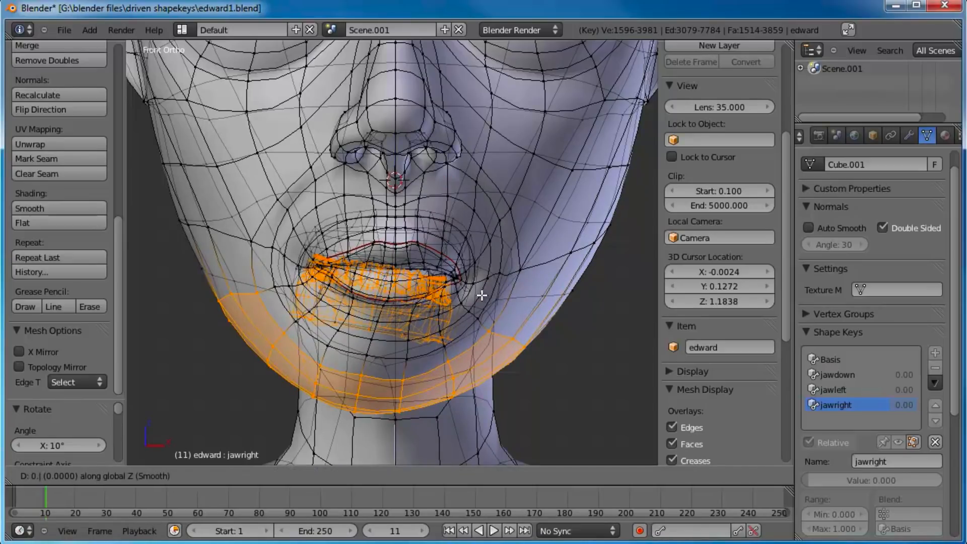
text(-1)
key(Escape)
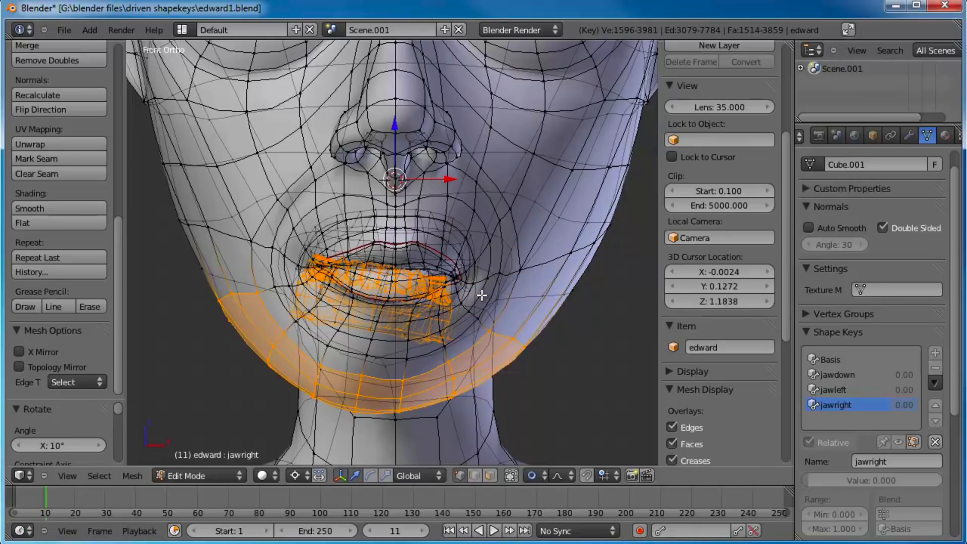
text(gz-0.01)
key(Escape)
Step: Move the selected lower teeth and jawline by -0.01 along global Z, and preview the jawright shape key in object mode
text(gz-0.01)
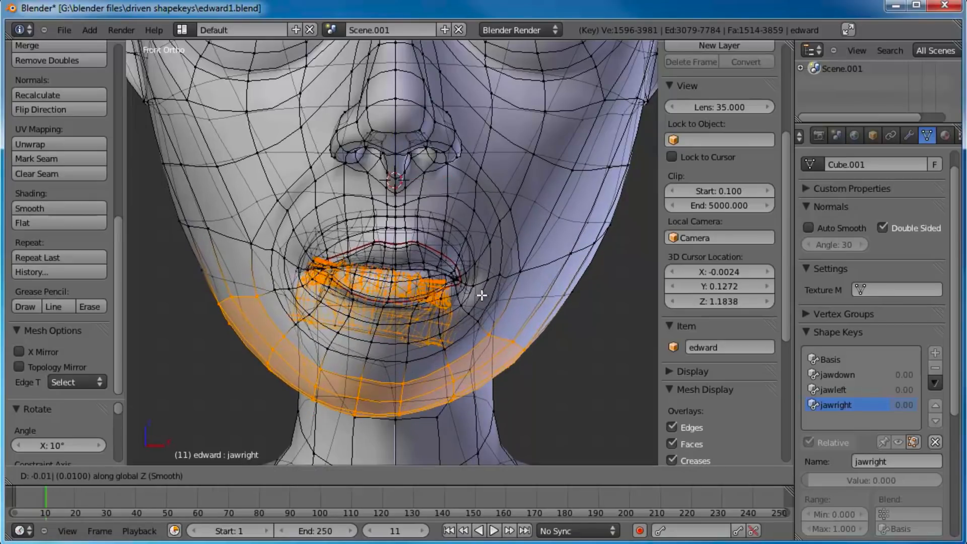
key(Return)
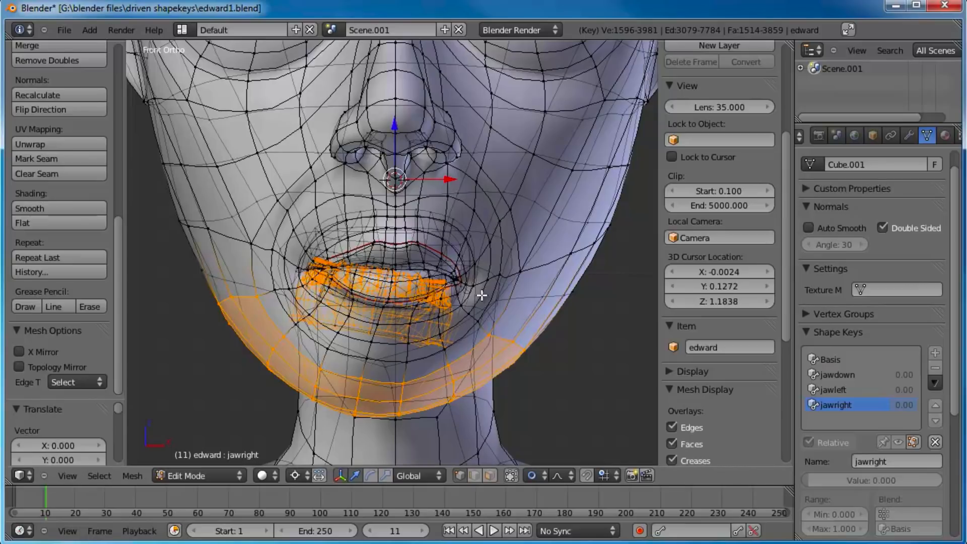
key(Tab)
drag(833, 484, 712, 453)
click(859, 393)
Step: Select the jawdown shape key and raise its value to 1.000, viewing the head from the right
click(845, 377)
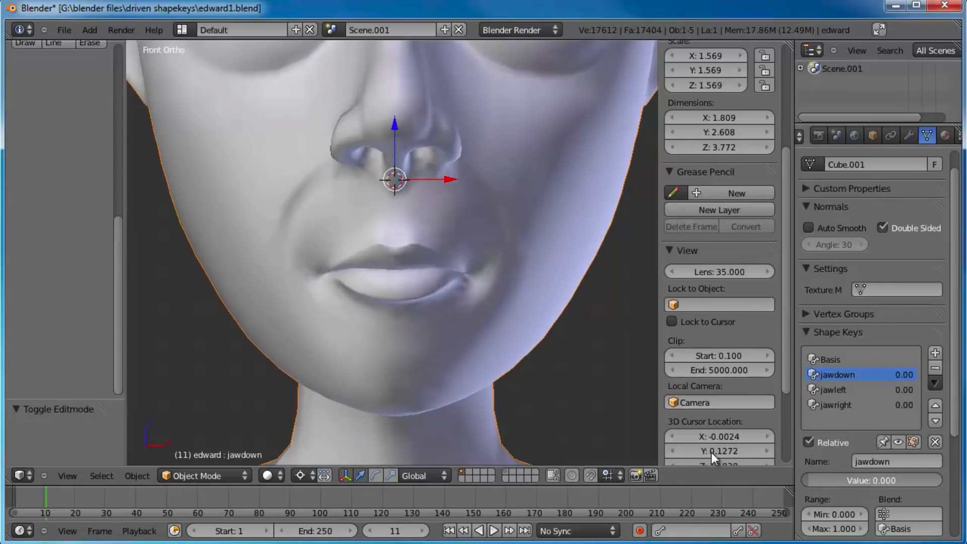
middle_drag(431, 237, 469, 252)
drag(857, 481, 961, 454)
key(KP_3)
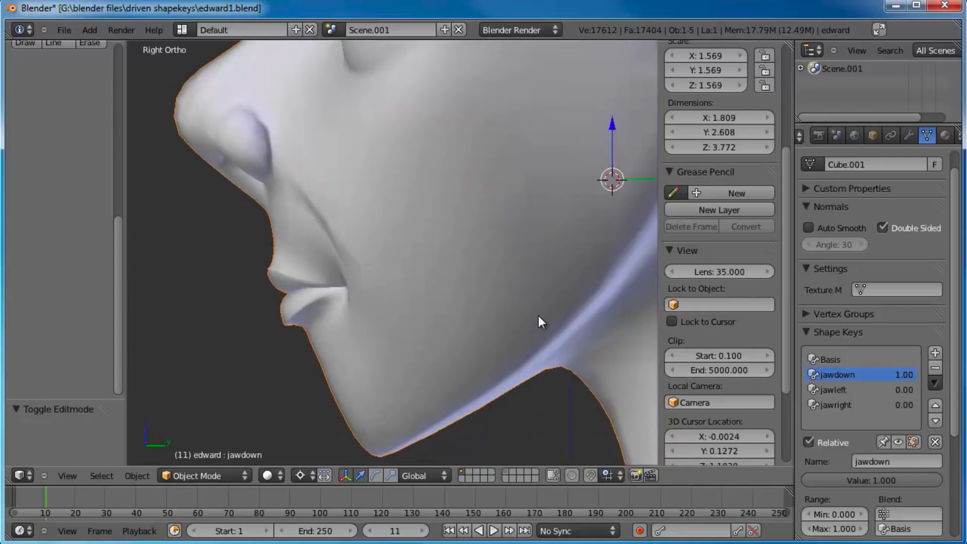
Step: In edit mode, loop-select the lip edges and grow the selection to cover both the upper and lower lips
key(Tab)
scroll(447, 292, up, 6)
alt+right_click(453, 319)
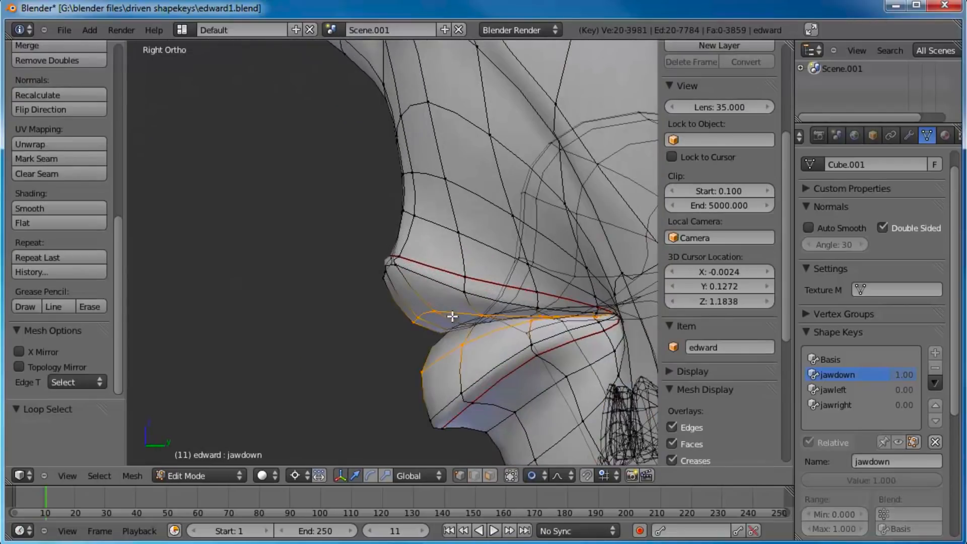
scroll(469, 332, up, 5)
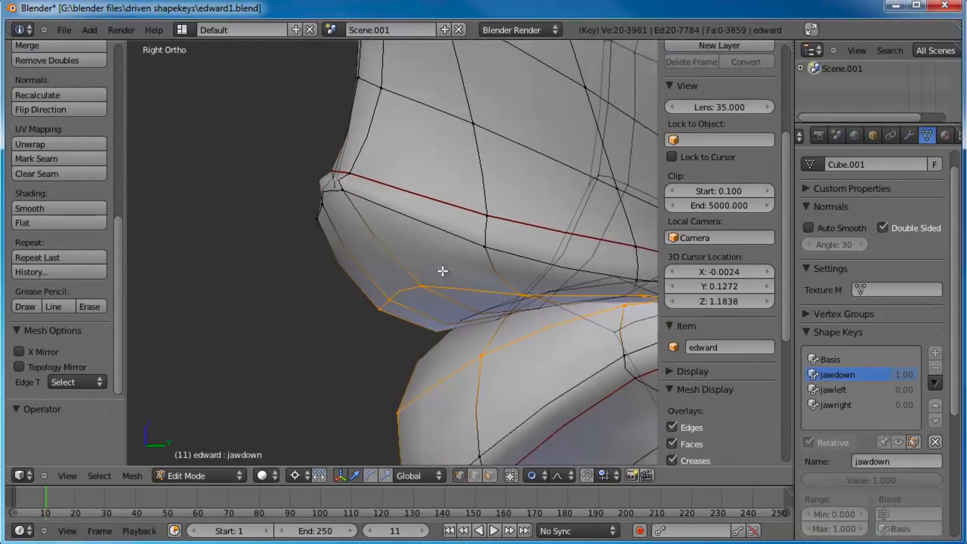
alt+shift+right_click(470, 262)
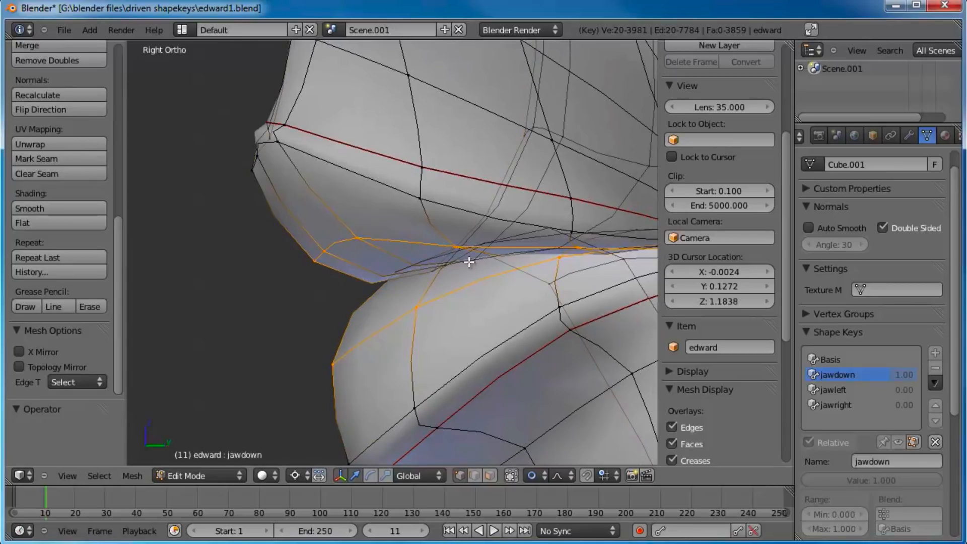
key(ctrl+KP_Add)
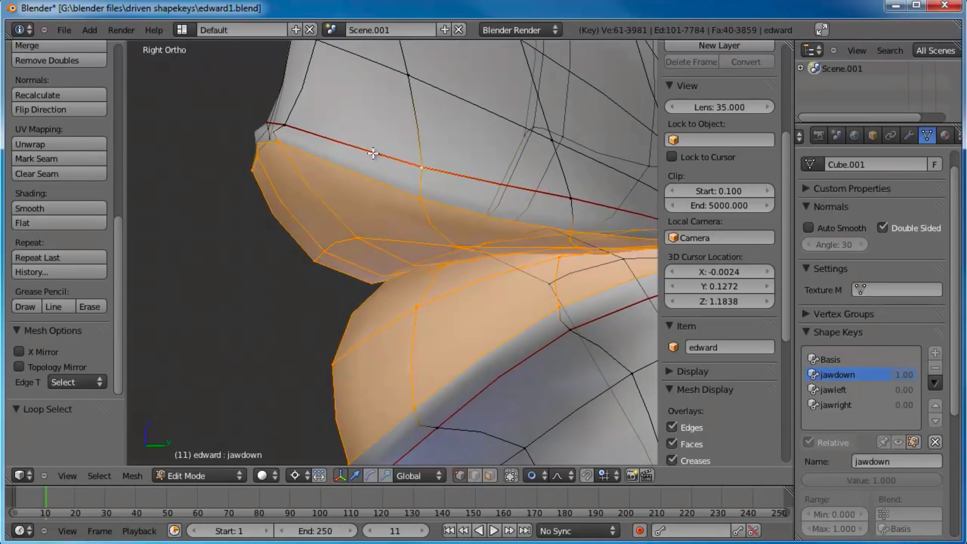
scroll(406, 291, down, 8)
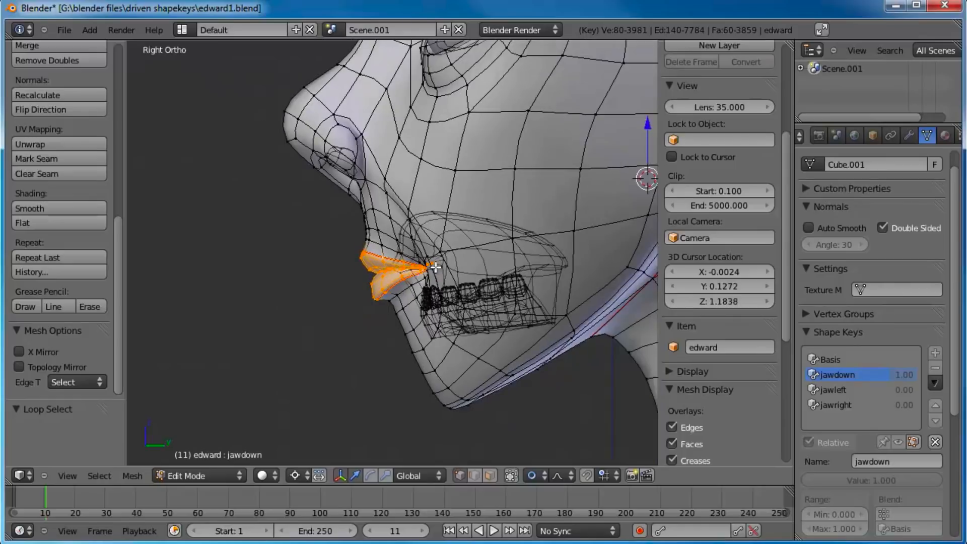
Step: Reposition the selected lips slightly in side view for jawdown, checking the key's motion in object mode between the two moves
key(g)
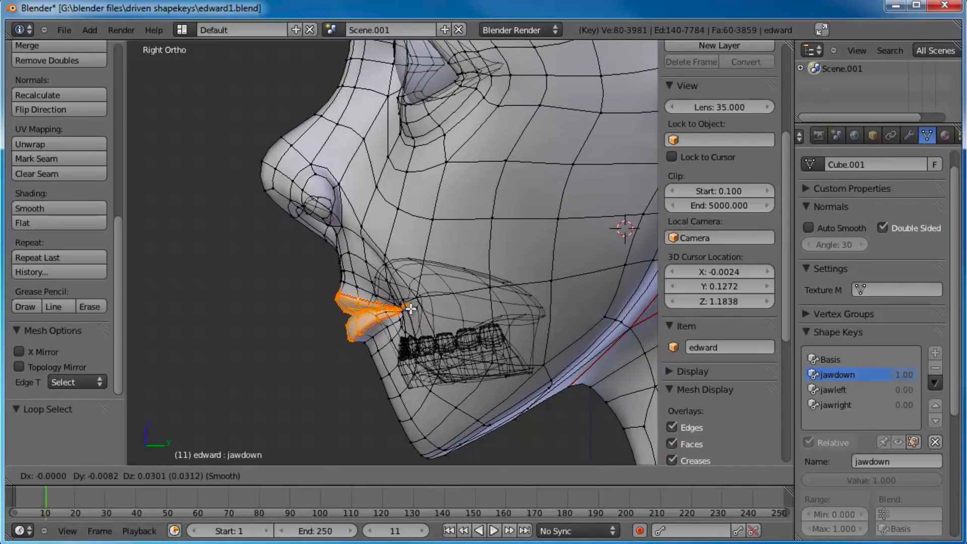
click(413, 319)
key(Tab)
mouse_move(883, 480)
mouse_down()
mouse_move(787, 479)
mouse_move(754, 468)
mouse_move(920, 484)
mouse_move(745, 457)
mouse_move(899, 479)
mouse_up()
key(Tab)
key(g)
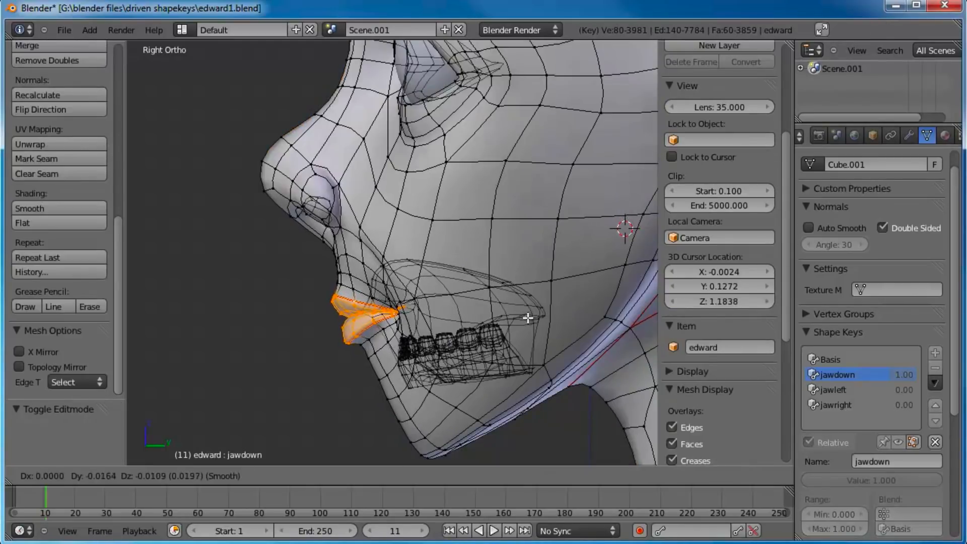
click(526, 323)
Step: Preview jawdown in object mode, return its value to 0.000 and deselect the head in front view
key(Tab)
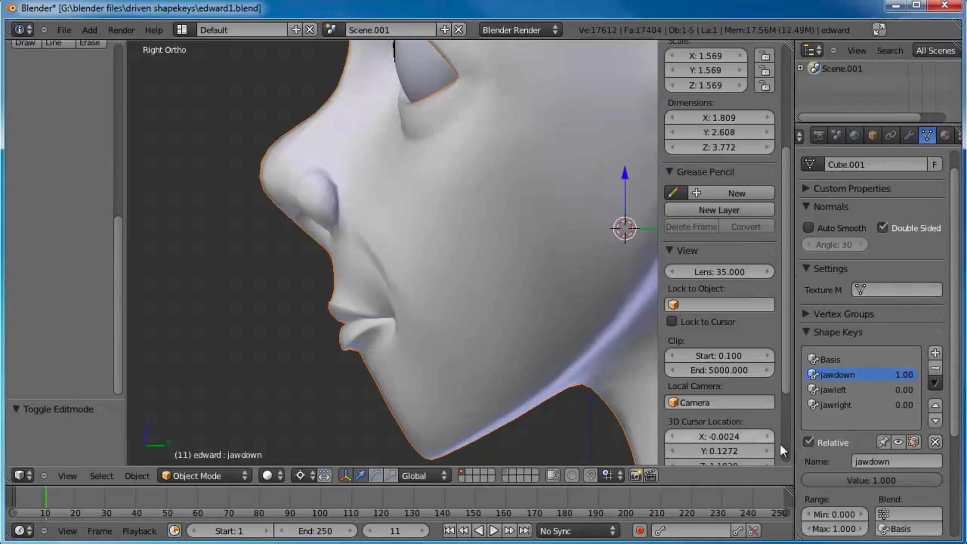
drag(866, 482, 430, 340)
key(KP_1)
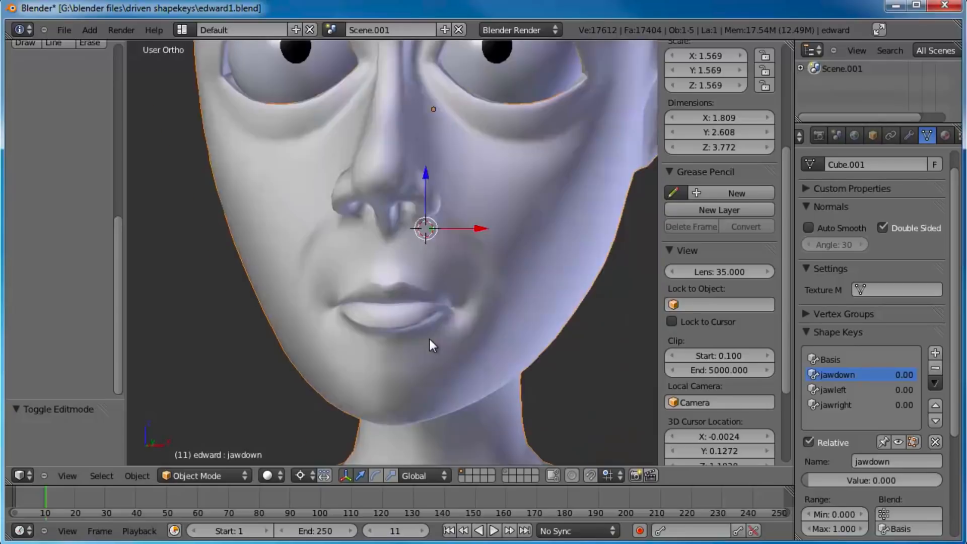
key(a)
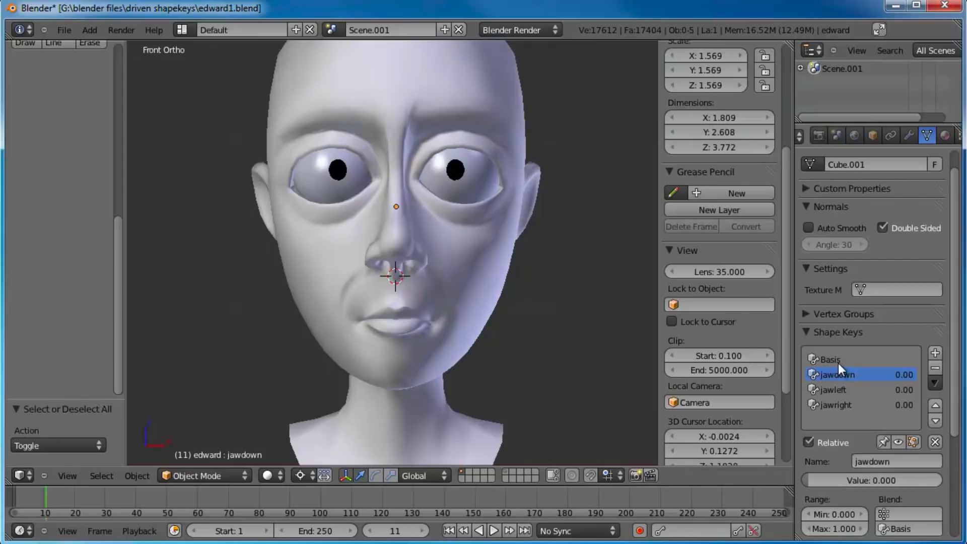
Step: Add a new shape key to the head and name it jawjutt
click(933, 355)
click(879, 459)
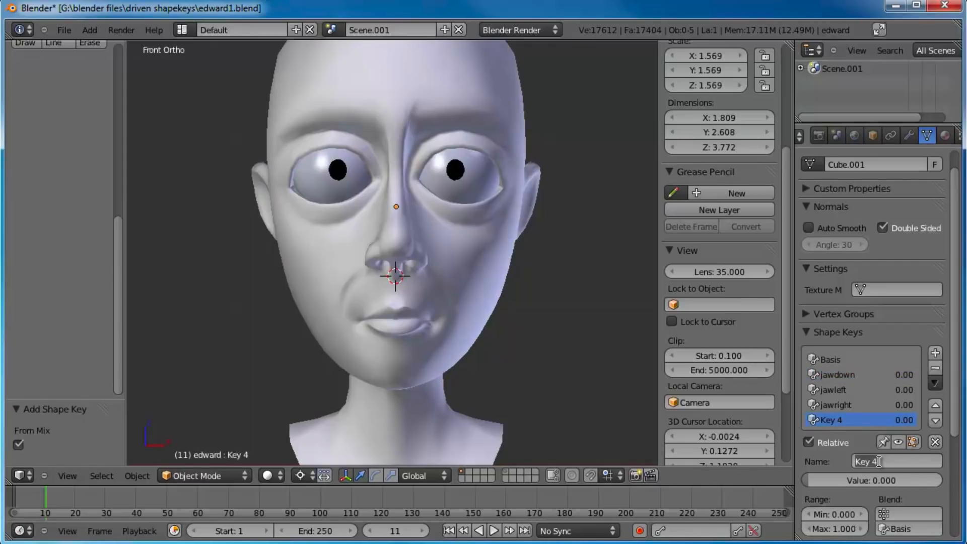
text(jawjutt)
key(Return)
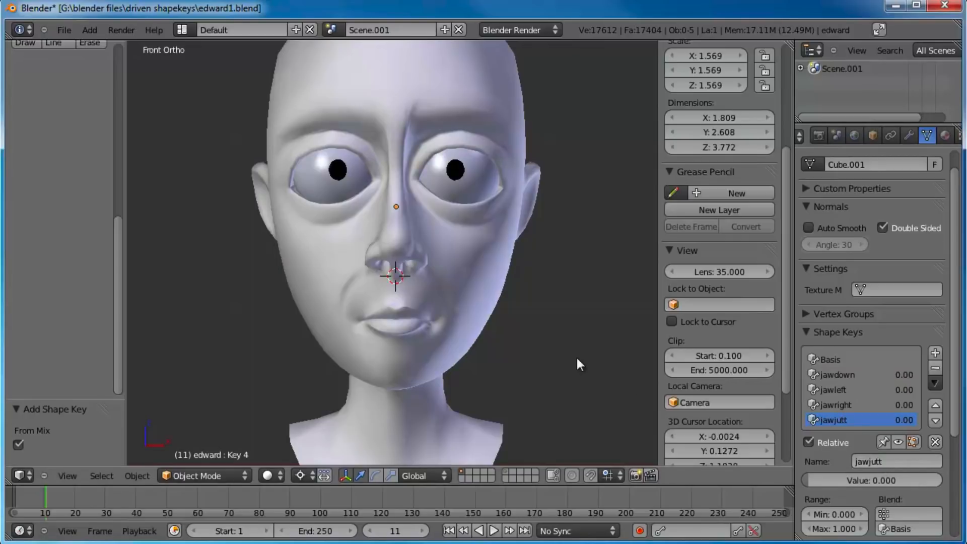
Step: In edit mode from the right view, select the lower teeth by selecting the linked face mesh and inverting the selection
key(KP_3)
key(Tab)
scroll(554, 378, up, 5)
shift+middle_drag(485, 437, 456, 195)
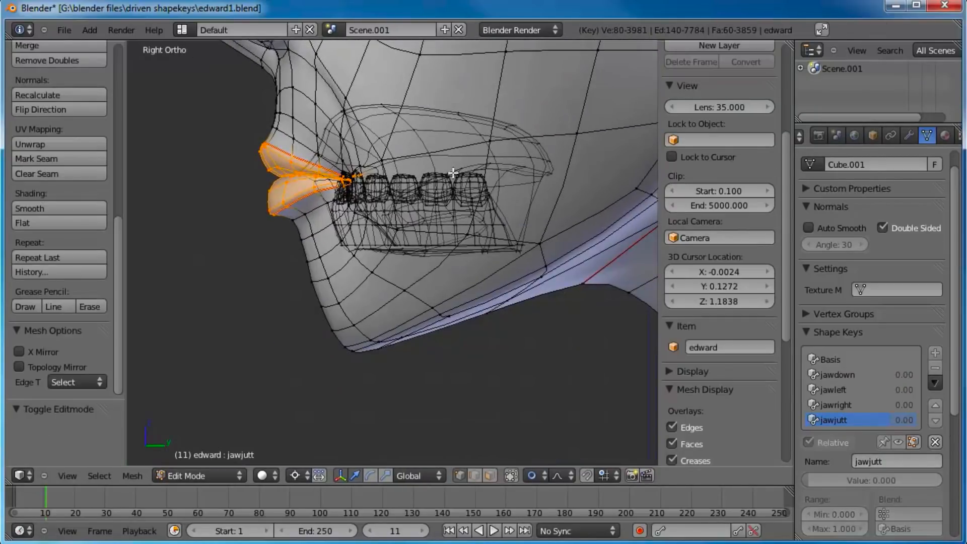
scroll(455, 195, up, 2)
right_click(425, 305)
key(ctrl+l)
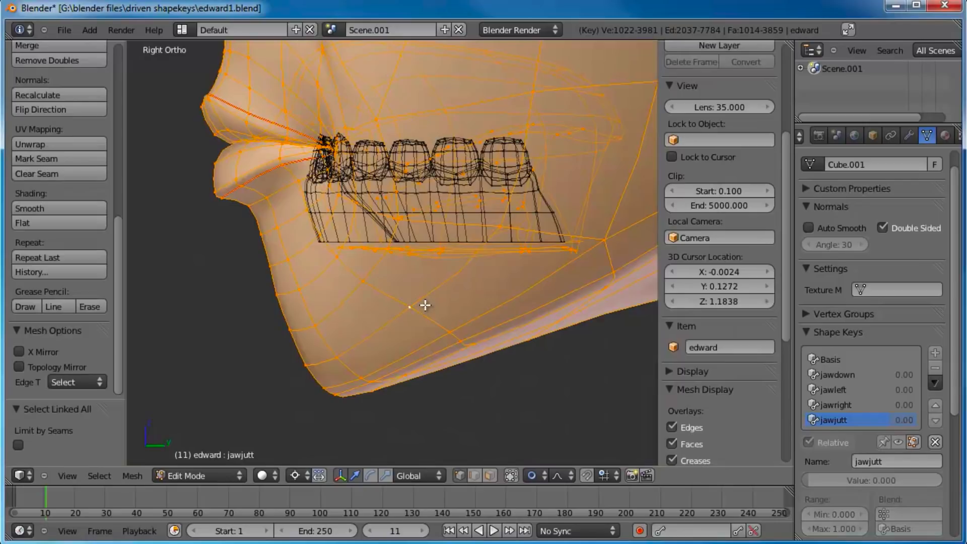
shift+middle_drag(459, 244, 436, 289)
key(ctrl+i)
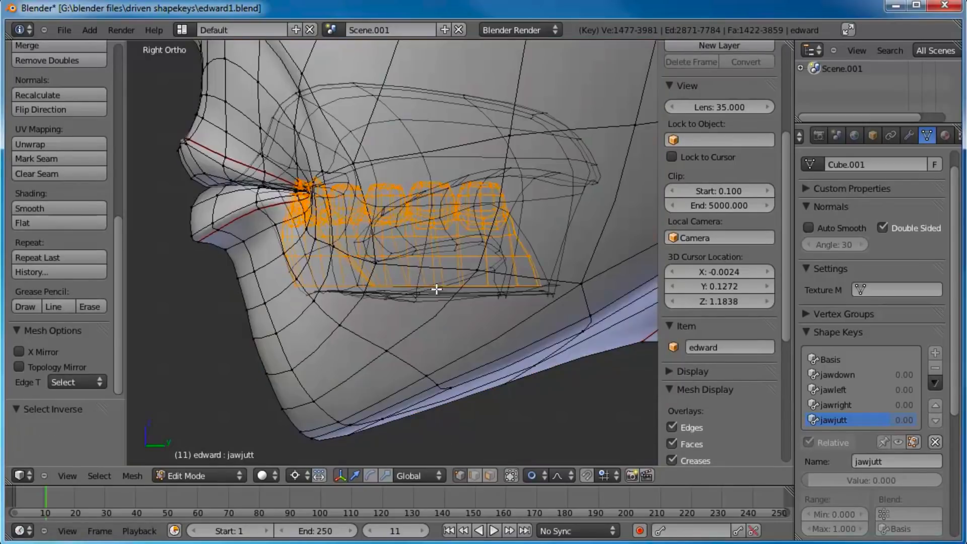
Step: Add the chin and front jaw vertices to the lower teeth selection with circle select
shift+middle_drag(417, 274, 434, 327)
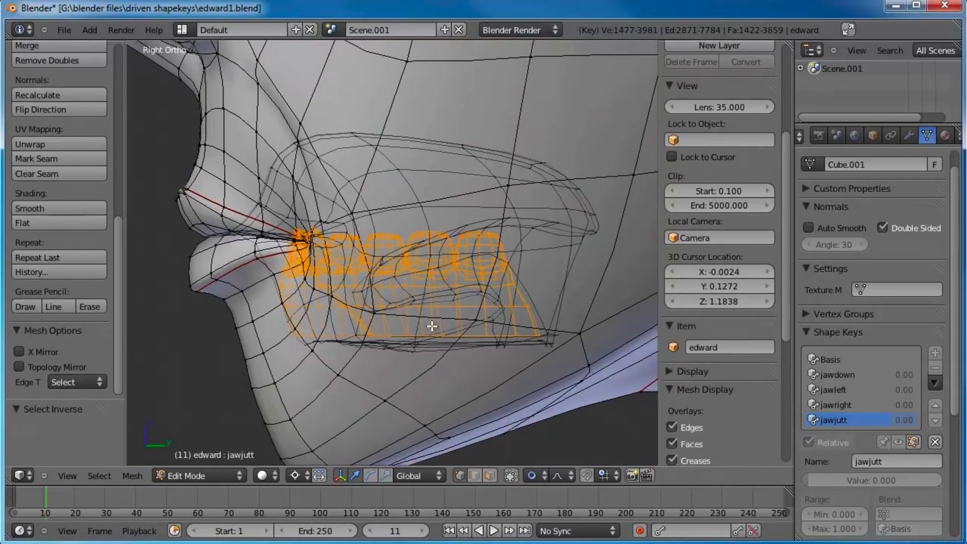
scroll(456, 329, down, 2)
key(c)
mouse_move(388, 345)
mouse_down()
mouse_move(330, 327)
mouse_move(378, 395)
mouse_move(443, 389)
mouse_move(366, 325)
mouse_move(325, 322)
mouse_move(347, 300)
mouse_up()
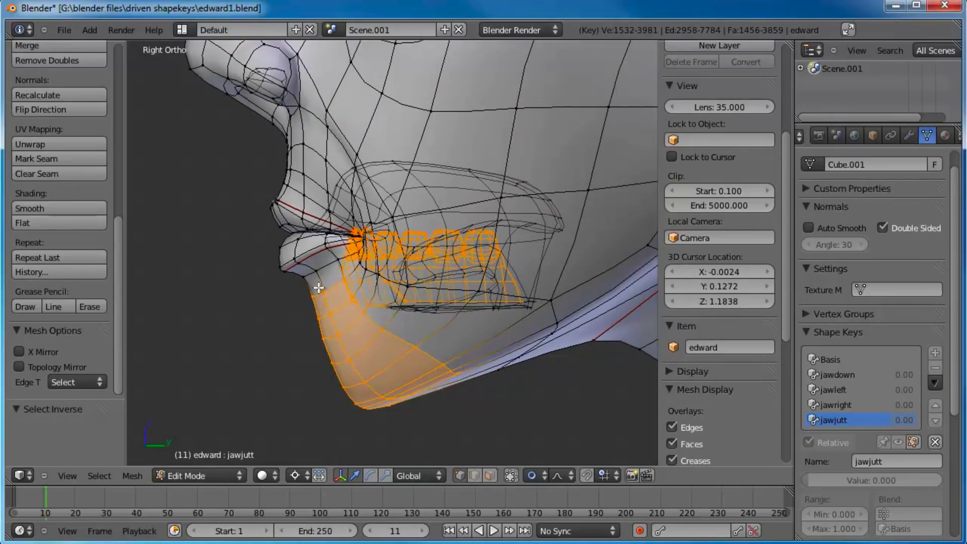
scroll(319, 288, up, 2)
shift+middle_drag(319, 288, 419, 345)
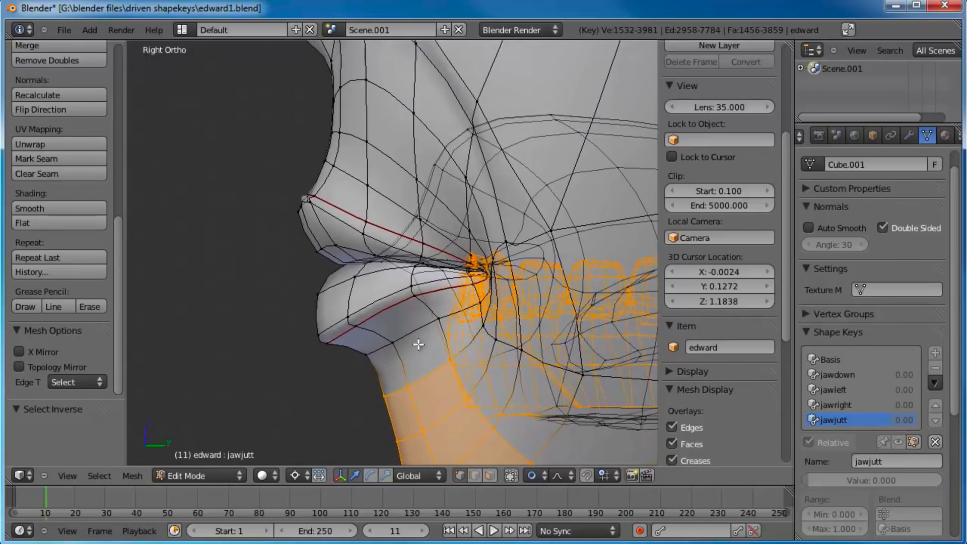
Step: Extend the selection up to the lower lip with circle select
key(c)
mouse_move(324, 334)
mouse_down()
mouse_move(402, 304)
mouse_move(418, 312)
mouse_move(385, 346)
mouse_move(326, 328)
mouse_move(330, 295)
mouse_move(403, 318)
mouse_up()
right_click(403, 318)
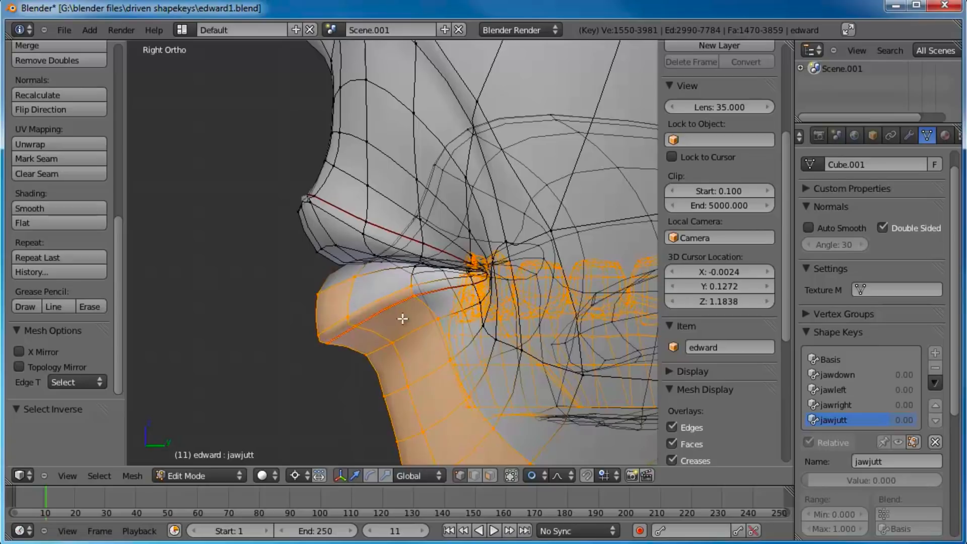
scroll(402, 319, down, 3)
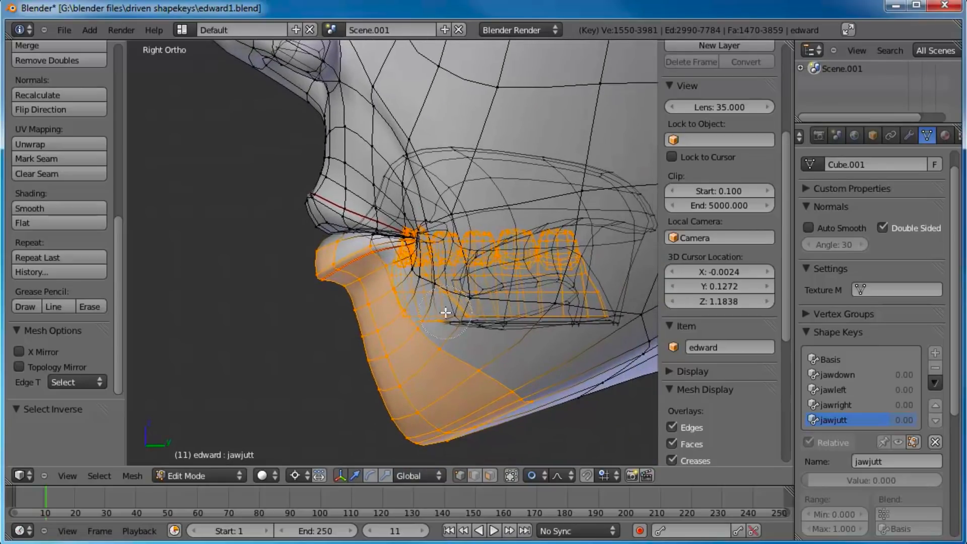
shift+middle_drag(486, 346, 476, 328)
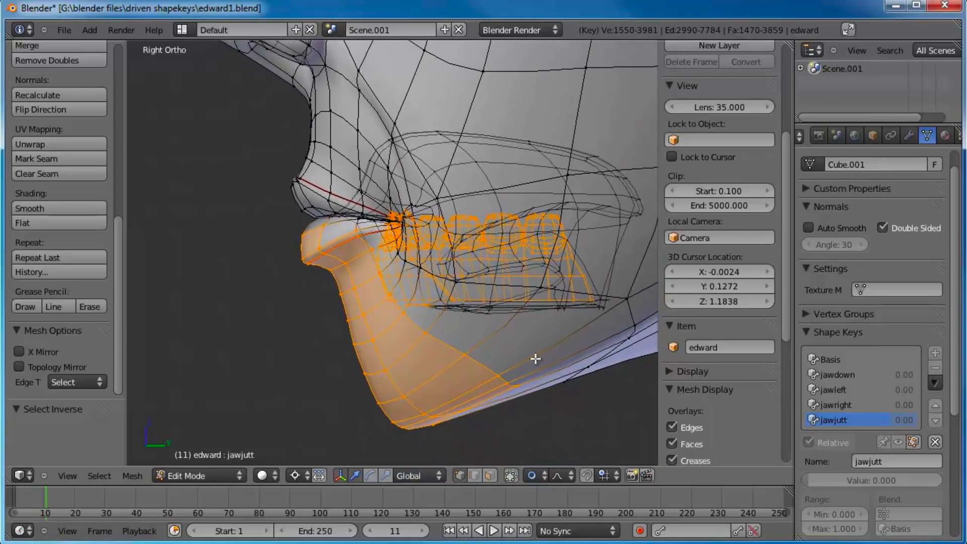
Step: Move the selected jaw, lower lip and teeth forward by about 0.036 along negative Y for jawjutt
key(g)
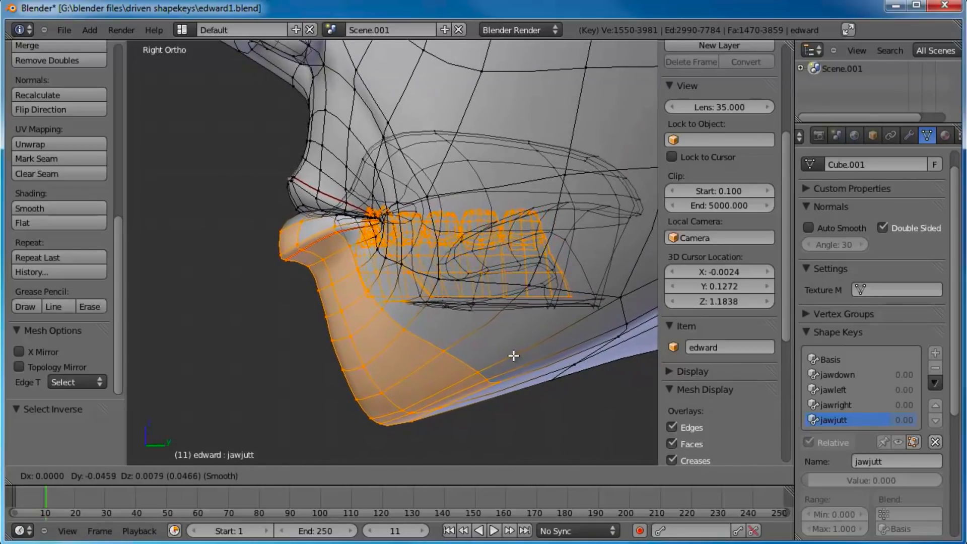
click(519, 354)
scroll(457, 312, down, 3)
scroll(458, 312, down, 2)
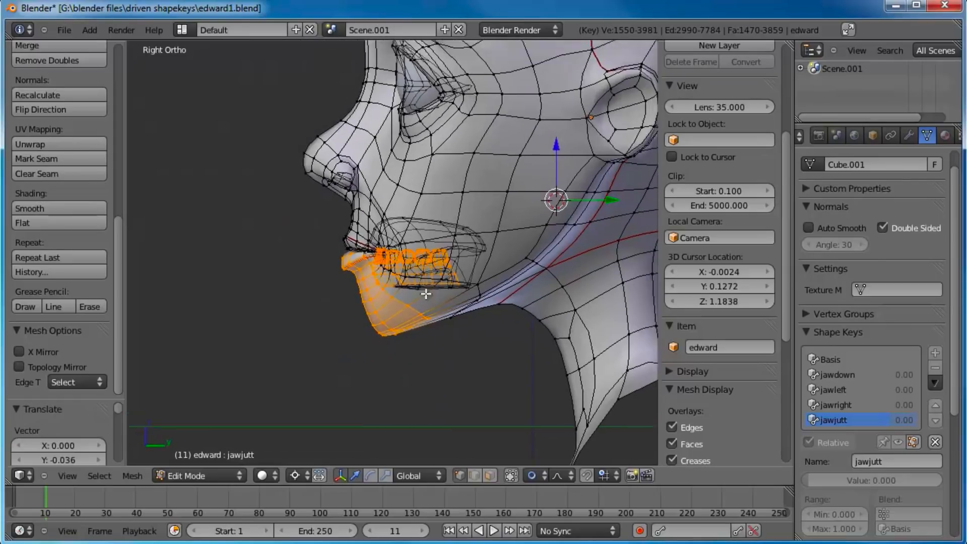
Step: Preview the jawjutt shape key in object mode and save the file over edward1.blend
key(Tab)
drag(868, 481, 748, 467)
middle_drag(580, 383, 428, 277)
key(ctrl+s)
click(428, 276)
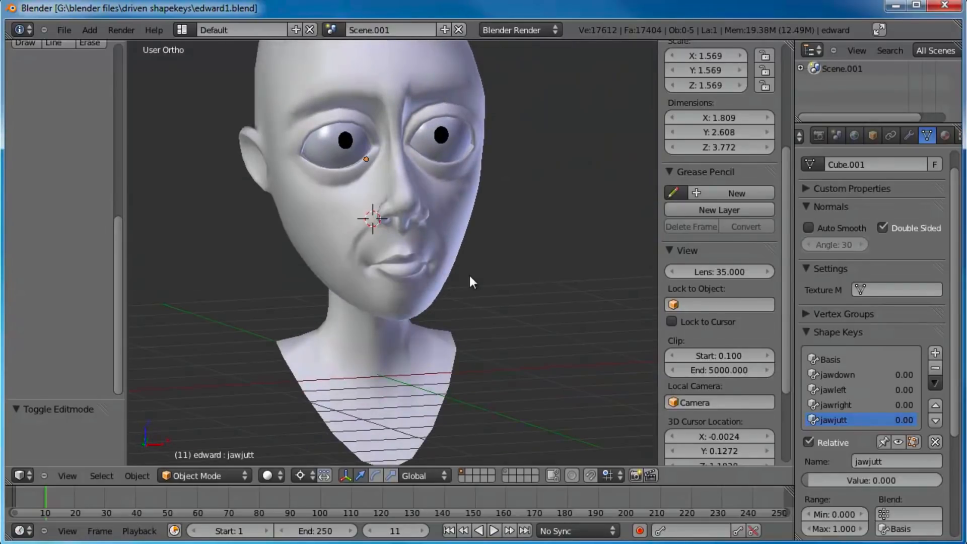
Step: Review the jaw shape keys in turn from an angled view, varying the jawdown value
click(851, 390)
click(842, 374)
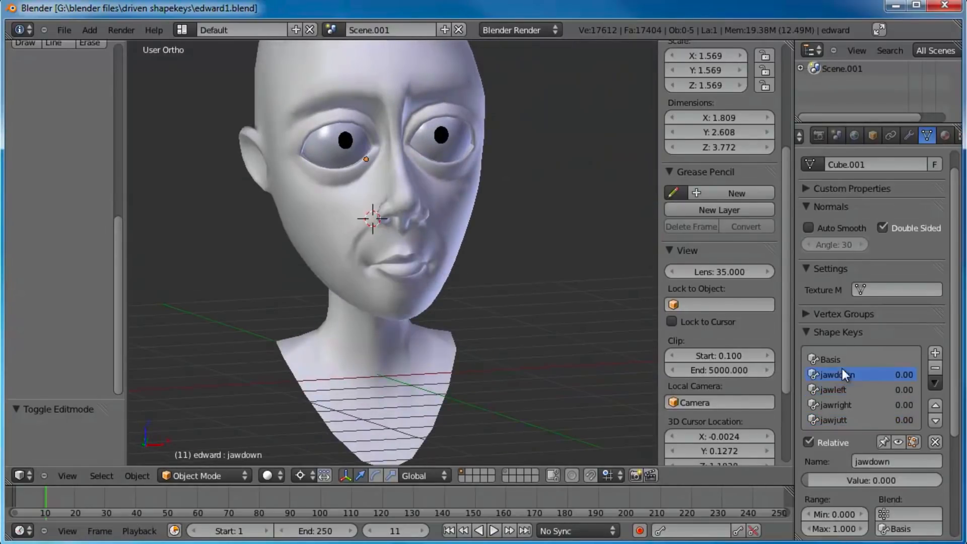
drag(826, 480, 806, 483)
click(839, 404)
click(824, 419)
middle_drag(427, 253, 459, 218)
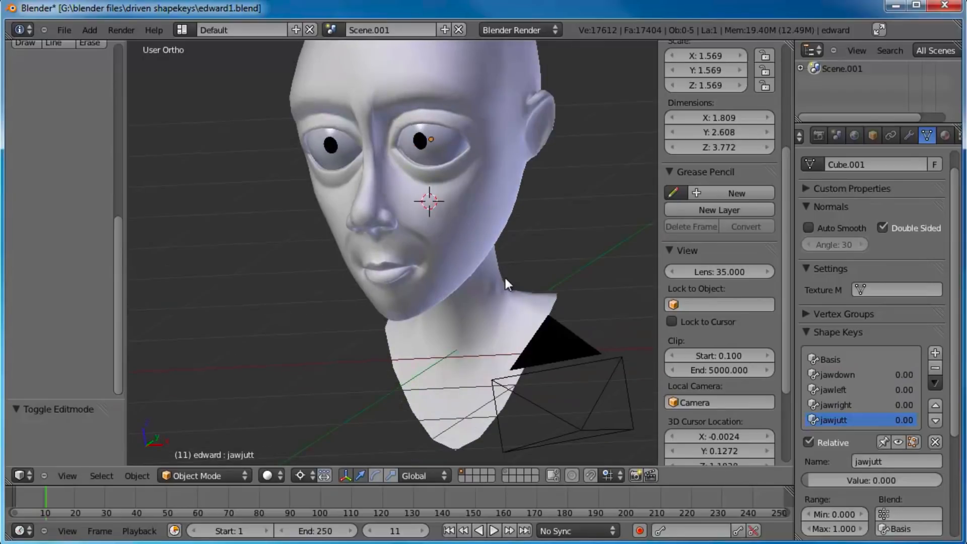
middle_drag(506, 278, 448, 279)
middle_drag(376, 294, 470, 264)
key(KP_1)
scroll(475, 263, up, 4)
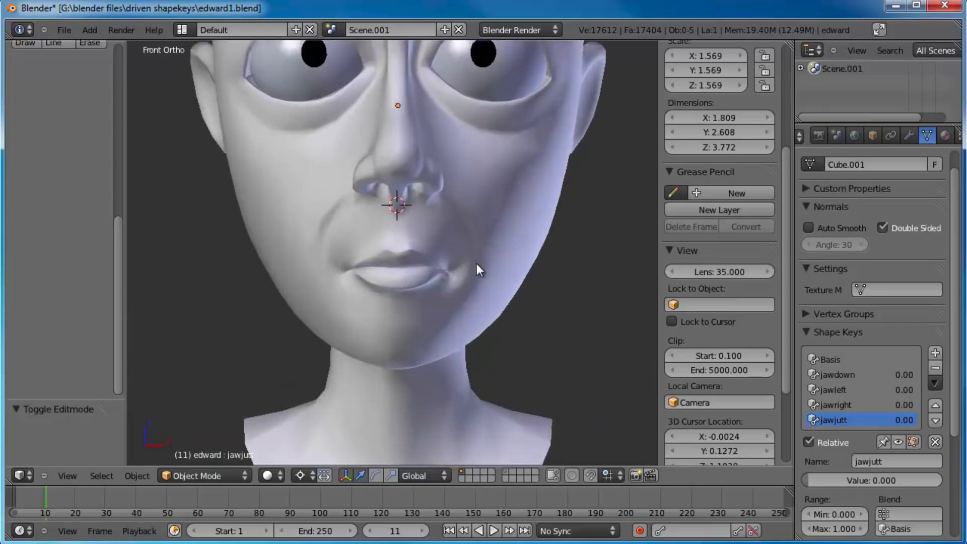
scroll(432, 196, down, 5)
shift+middle_drag(418, 171, 416, 213)
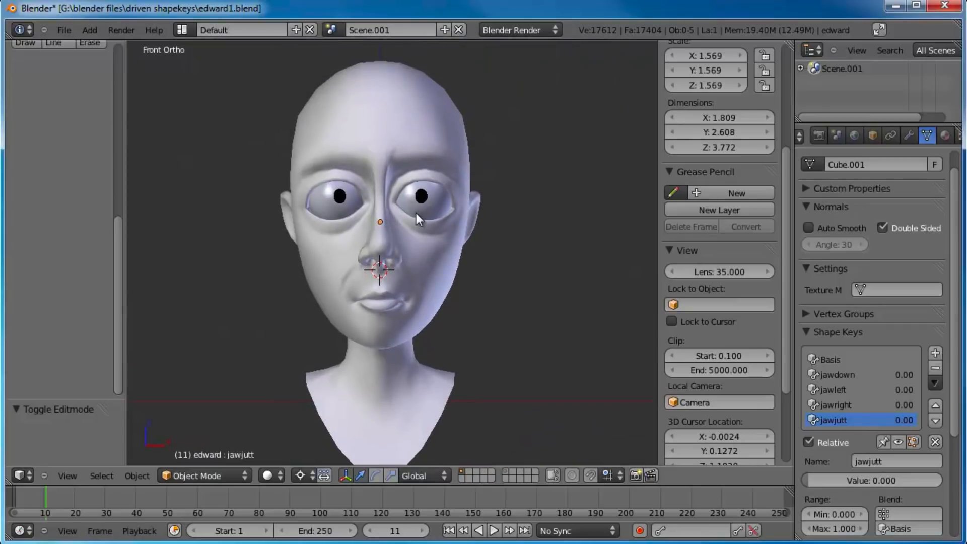
scroll(425, 271, up, 3)
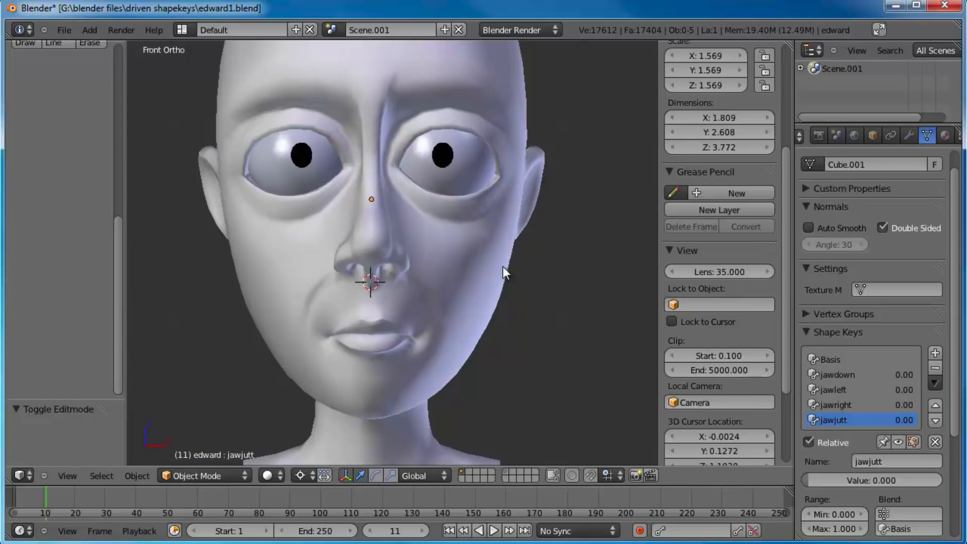
scroll(484, 256, down, 2)
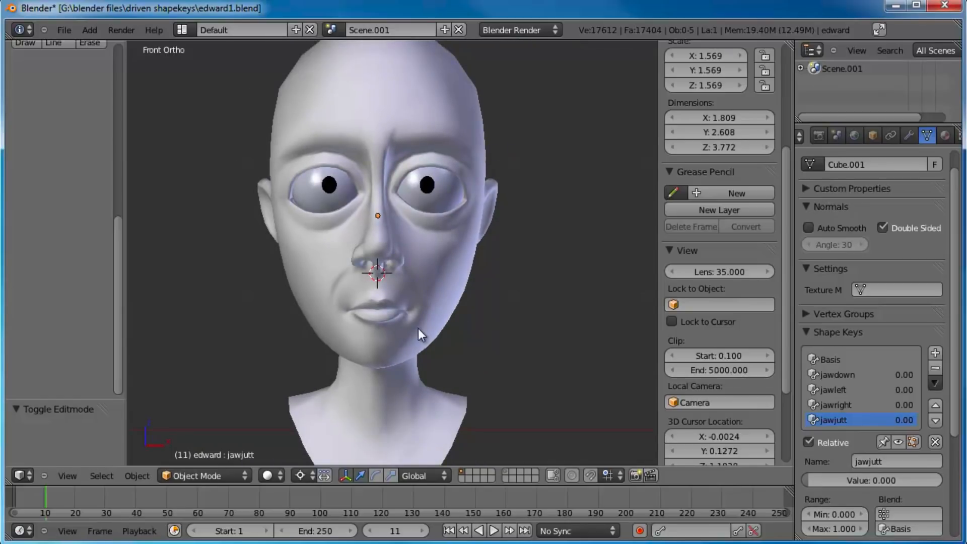
scroll(420, 334, up, 2)
scroll(461, 302, down, 4)
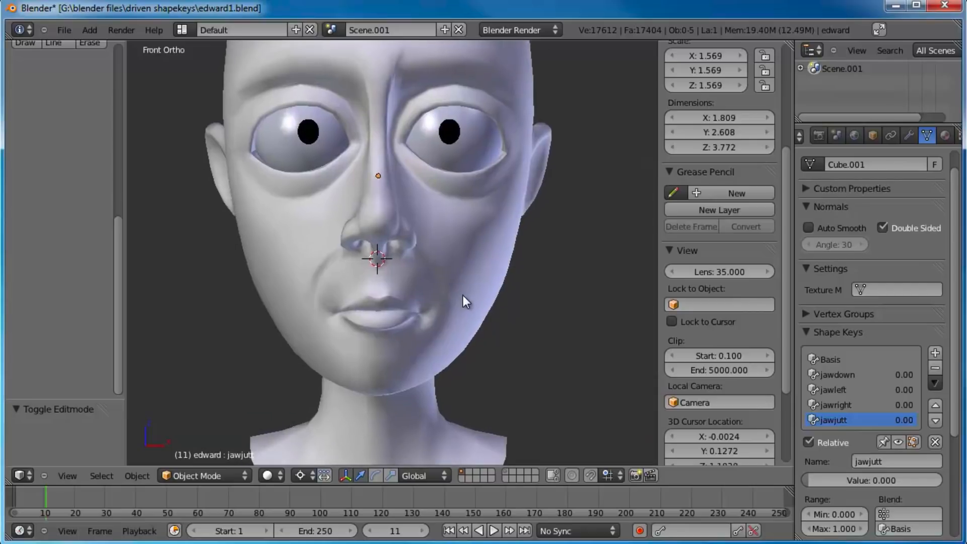
shift+middle_drag(460, 291, 460, 283)
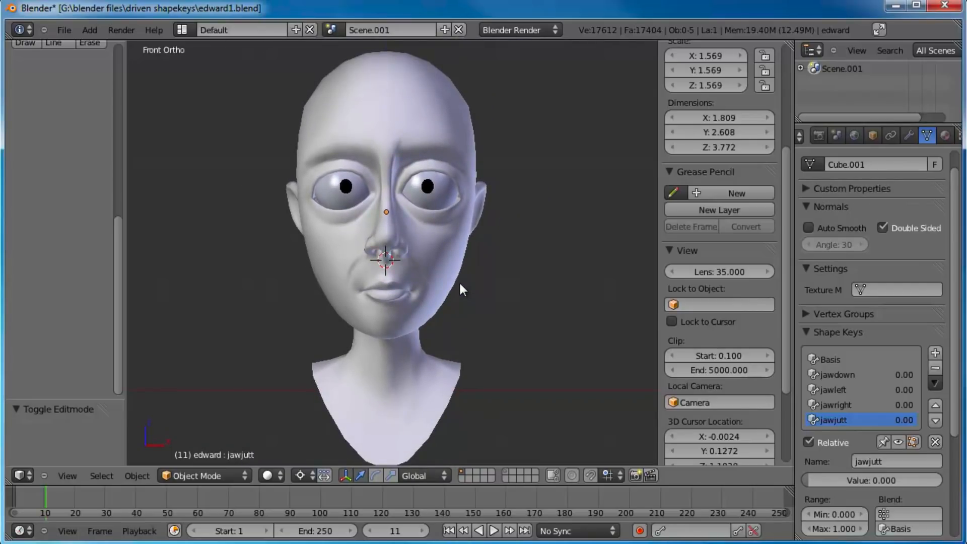
Step: Add two new vertex groups to the head mesh
click(808, 314)
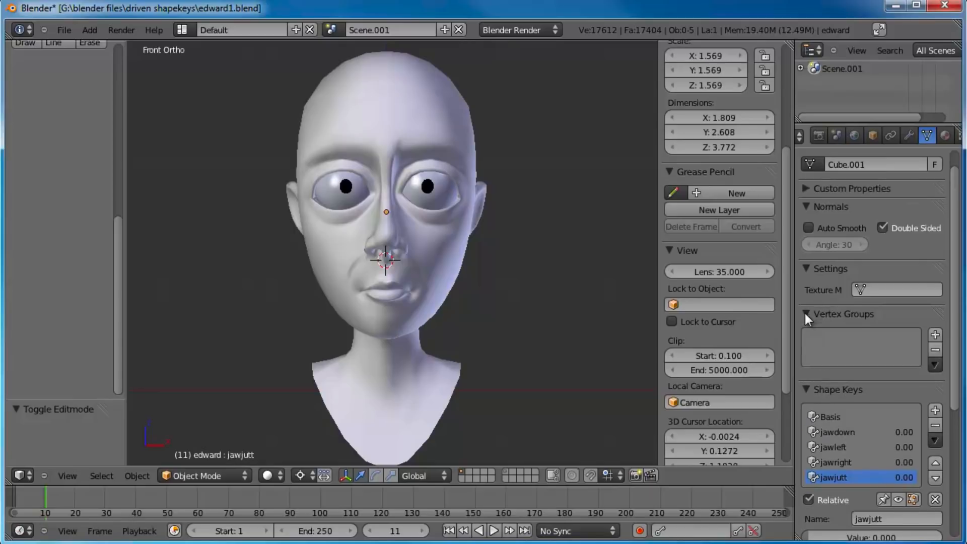
scroll(897, 315, down, 1)
click(936, 326)
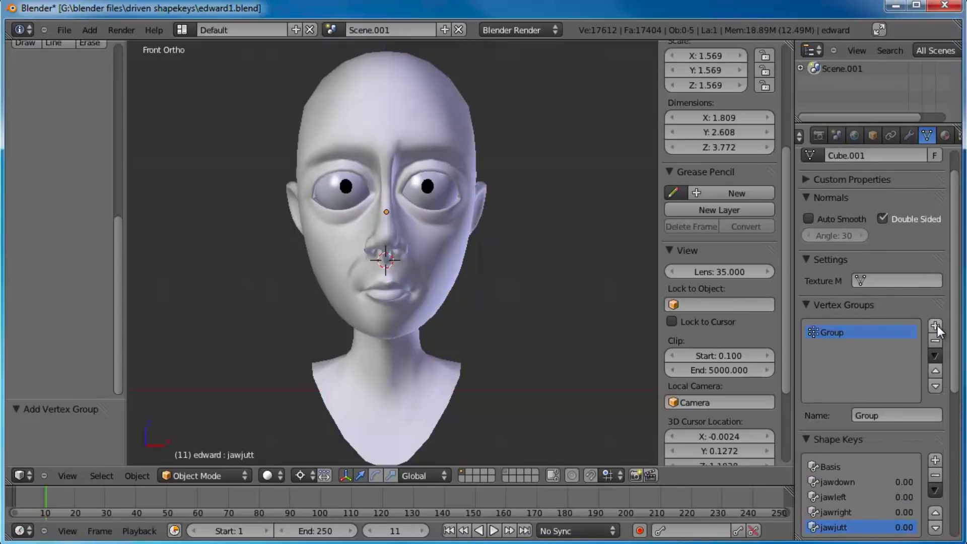
click(935, 327)
Step: Rename the first vertex group LEFT and the second one RIGHT
click(842, 332)
click(901, 417)
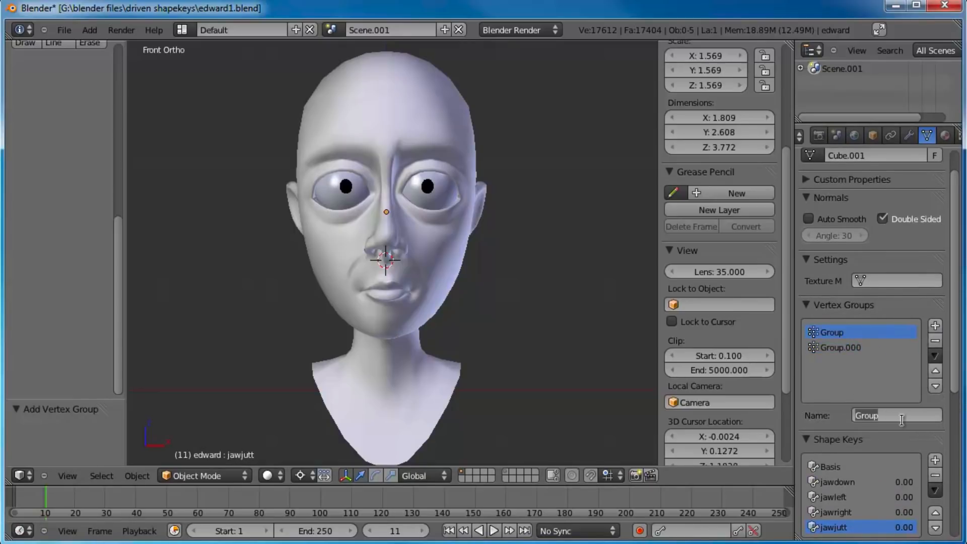
text(LEFT)
key(Return)
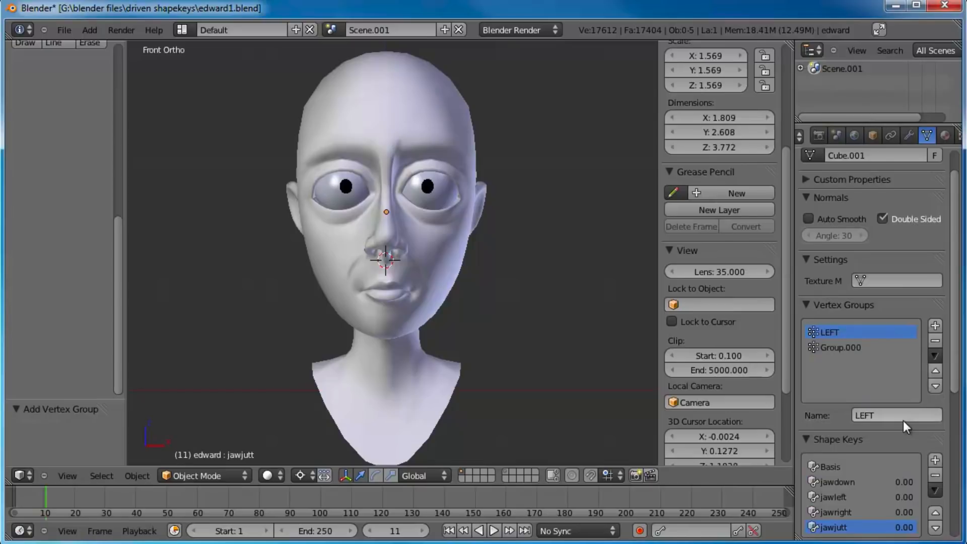
click(826, 348)
click(899, 415)
text(RIGHT)
key(Return)
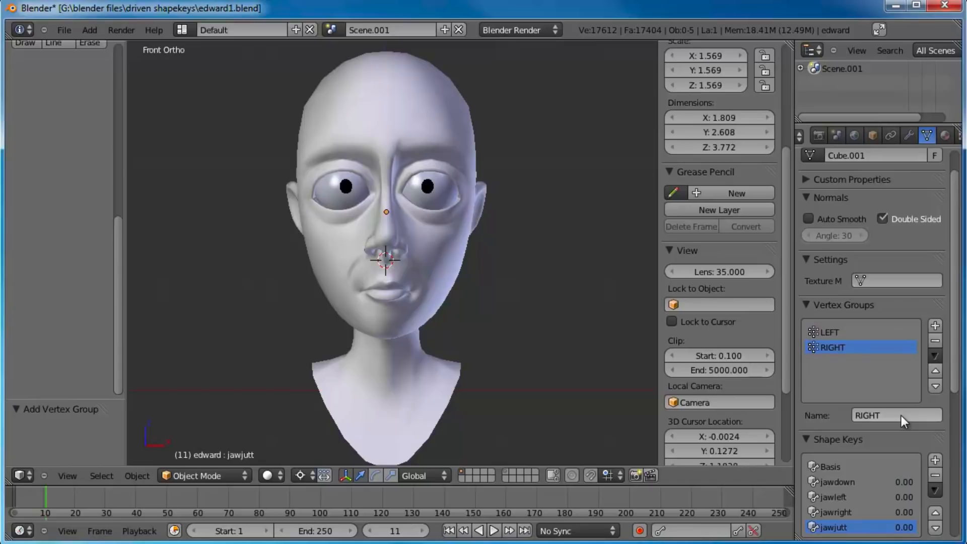
Step: Enter edit mode, clear the selection and box-select the character's left half of the head, excluding the centre line
key(Tab)
scroll(490, 262, down, 2)
key(a)
shift+middle_drag(505, 246, 500, 267)
key(b)
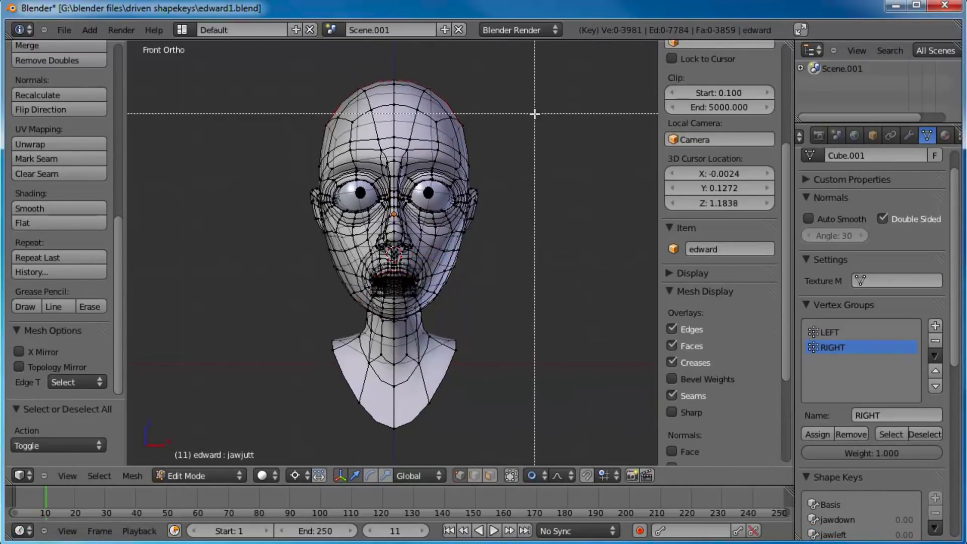
drag(587, 54, 395, 453)
scroll(434, 267, up, 8)
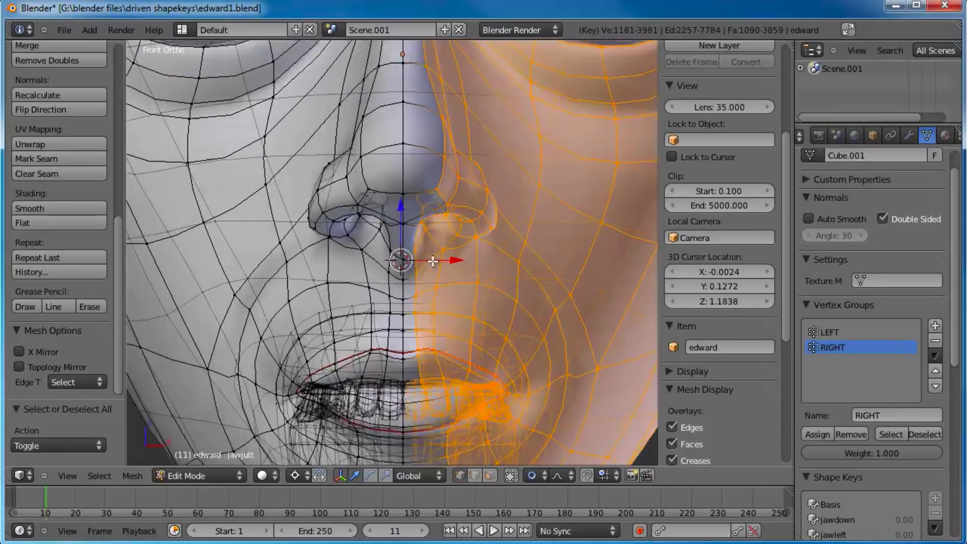
Step: Examine the selection's border along the centre line around the lips and teeth, and across the whole head
scroll(433, 261, up, 2)
shift+middle_drag(427, 209, 401, 20)
scroll(447, 222, up, 3)
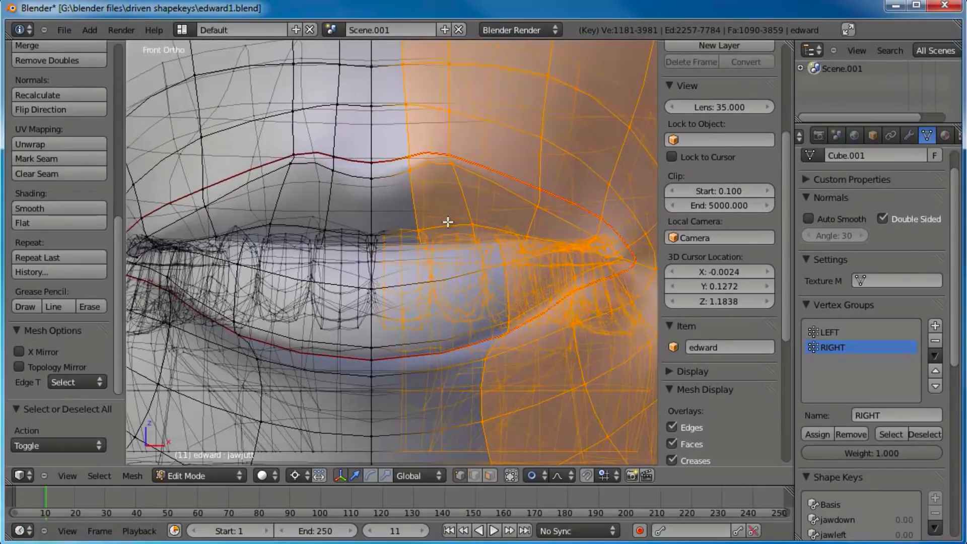
scroll(447, 223, down, 4)
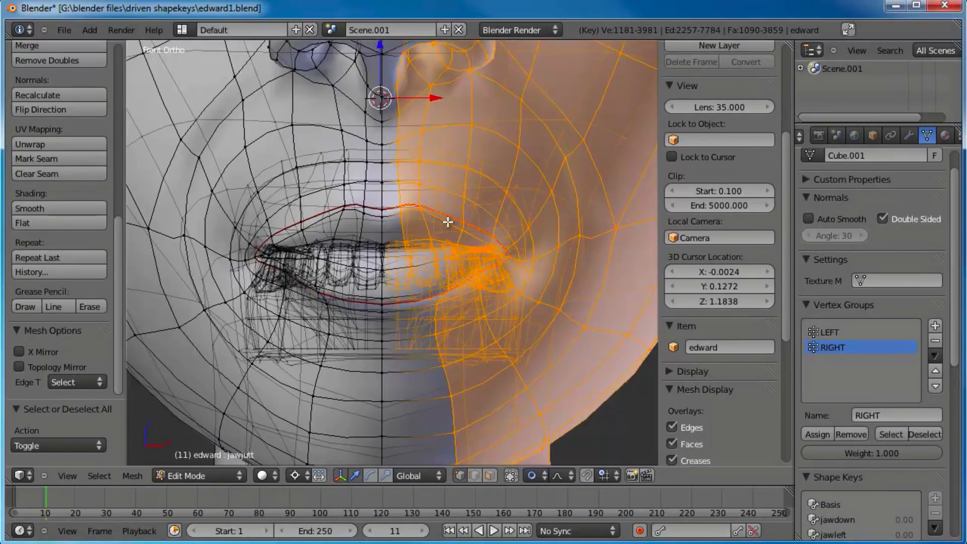
scroll(448, 222, down, 4)
scroll(444, 221, down, 4)
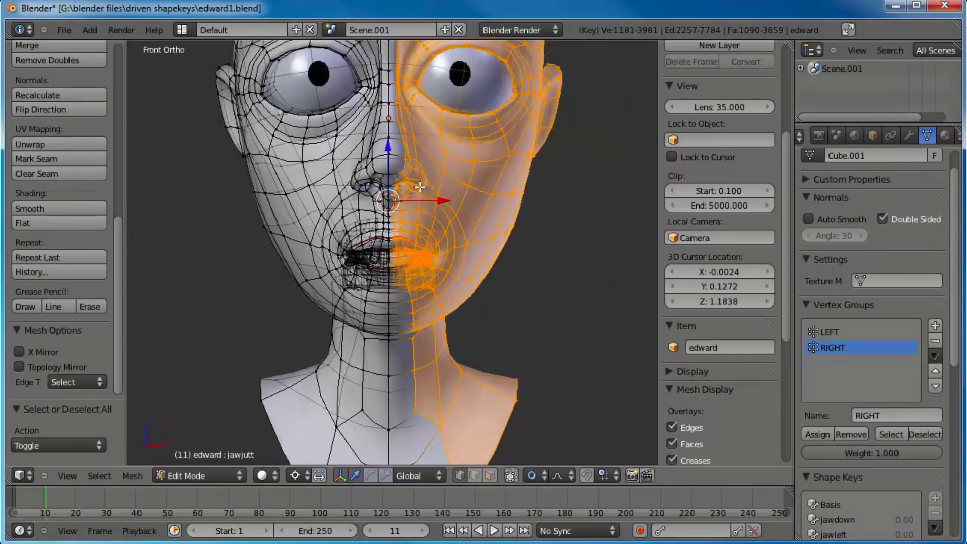
scroll(450, 212, down, 3)
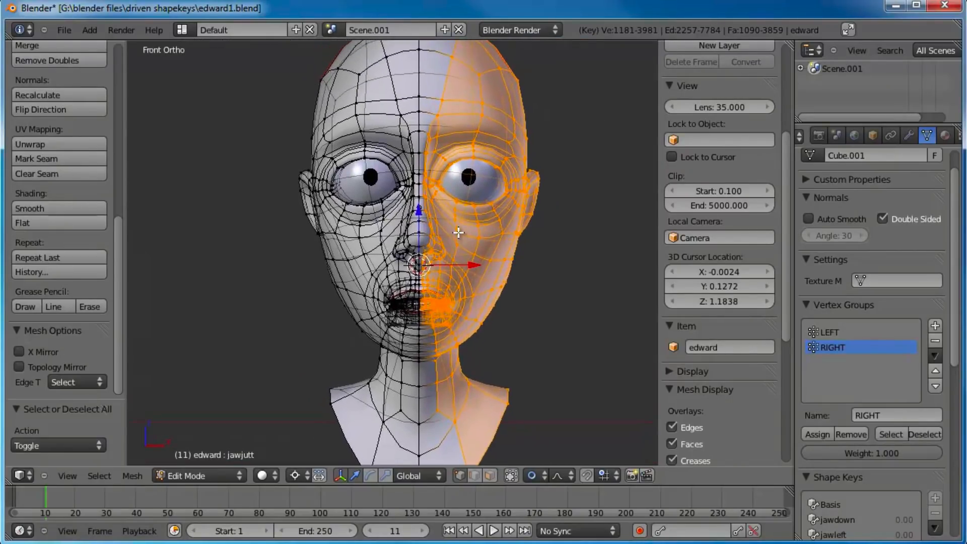
shift+middle_drag(480, 206, 478, 206)
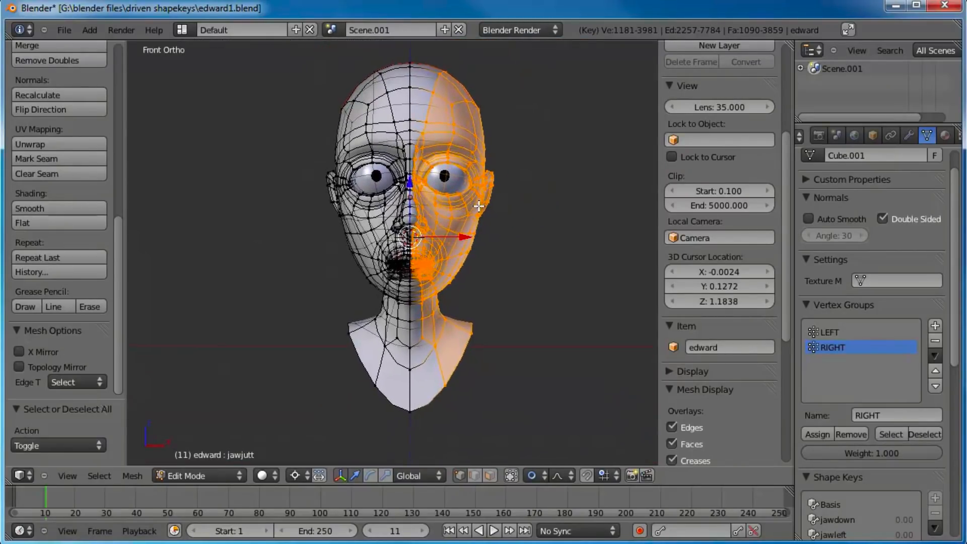
Step: Assign the selected half of the head to the LEFT vertex group with weight 1
scroll(471, 214, up, 2)
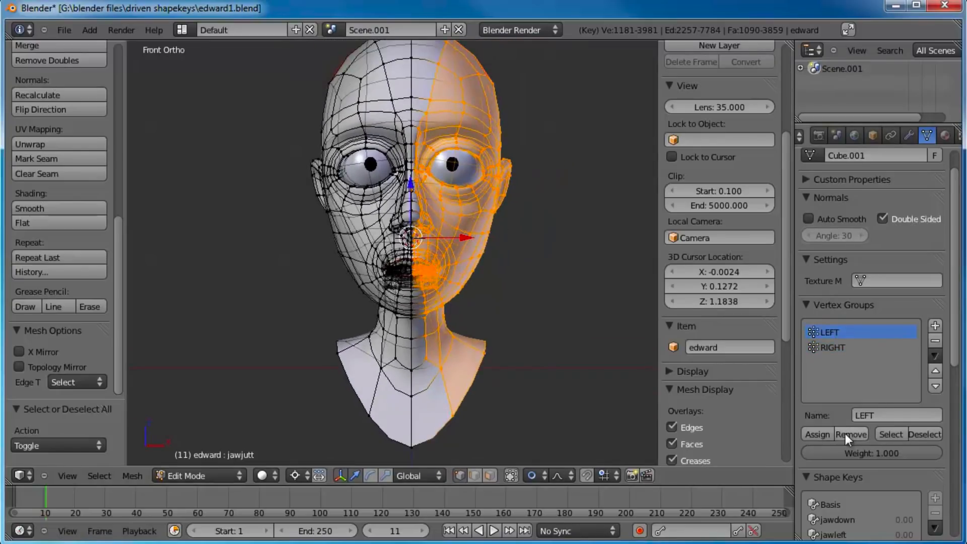
click(822, 431)
scroll(311, 92, down, 2)
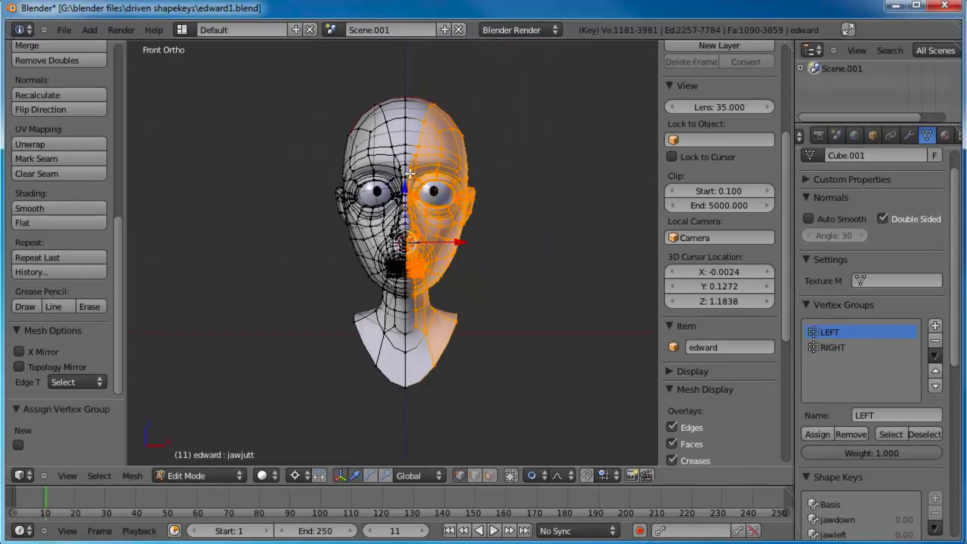
Step: Clear the selection and box-select the character's right half of the head up to the centre line
key(a)
key(b)
drag(308, 82, 407, 408)
scroll(403, 200, up, 4)
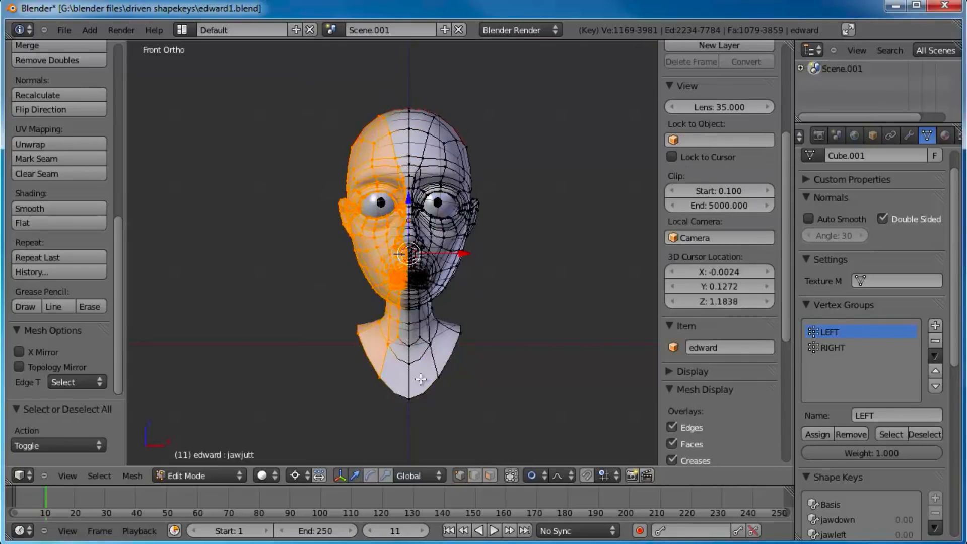
Step: Add the missing front-tooth vertices beside the centre line and assign the selection to the RIGHT vertex group
scroll(404, 200, up, 4)
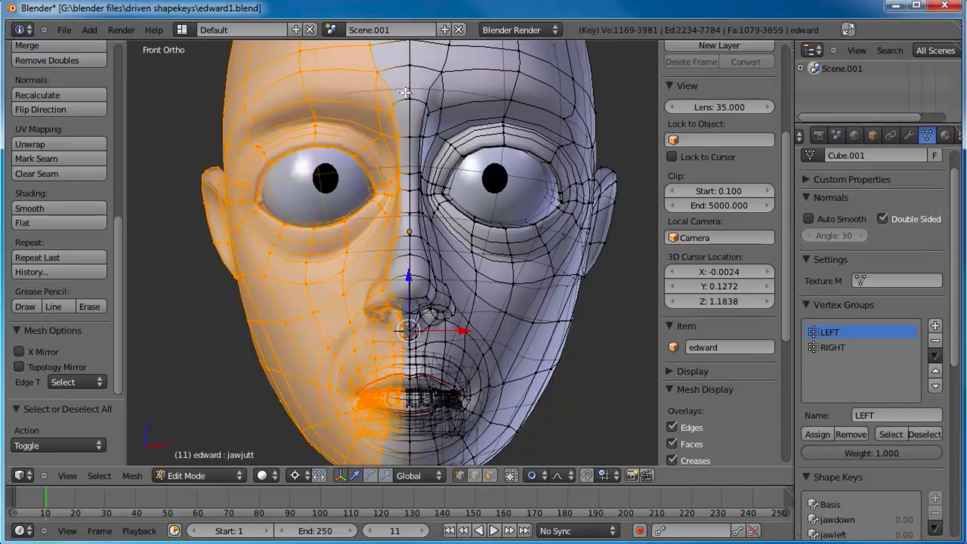
shift+scroll(407, 93, up, 4)
shift+scroll(446, 204, down, 5)
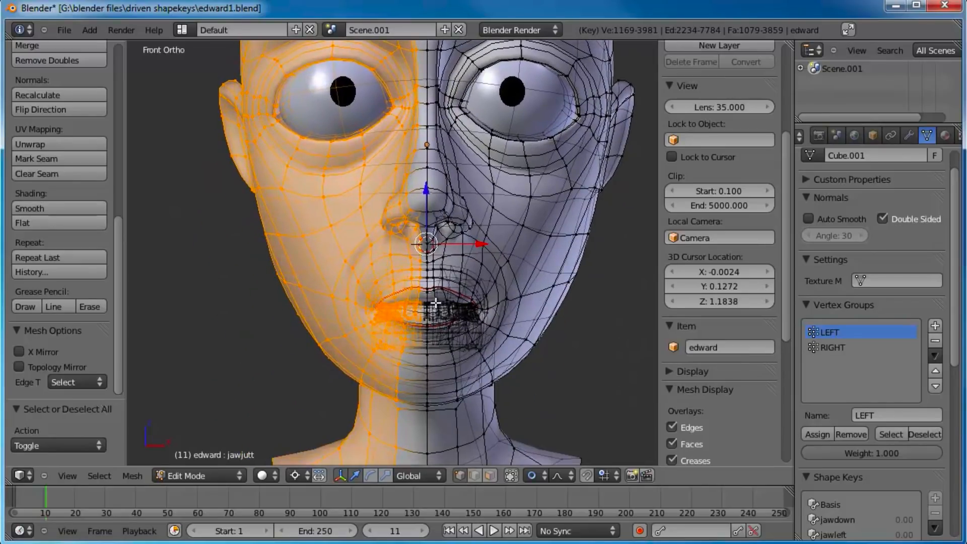
scroll(436, 302, up, 3)
scroll(483, 345, up, 6)
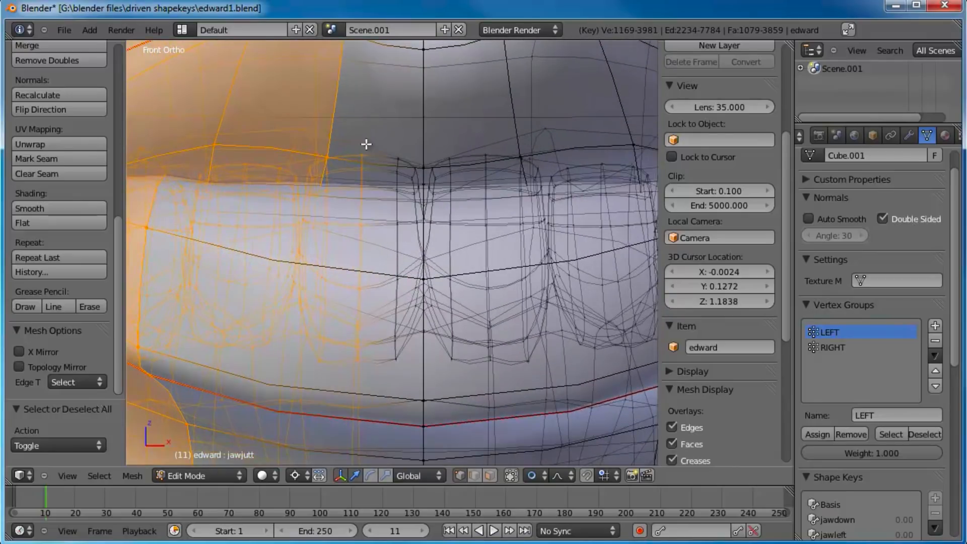
scroll(427, 341, up, 3)
scroll(427, 341, up, 1)
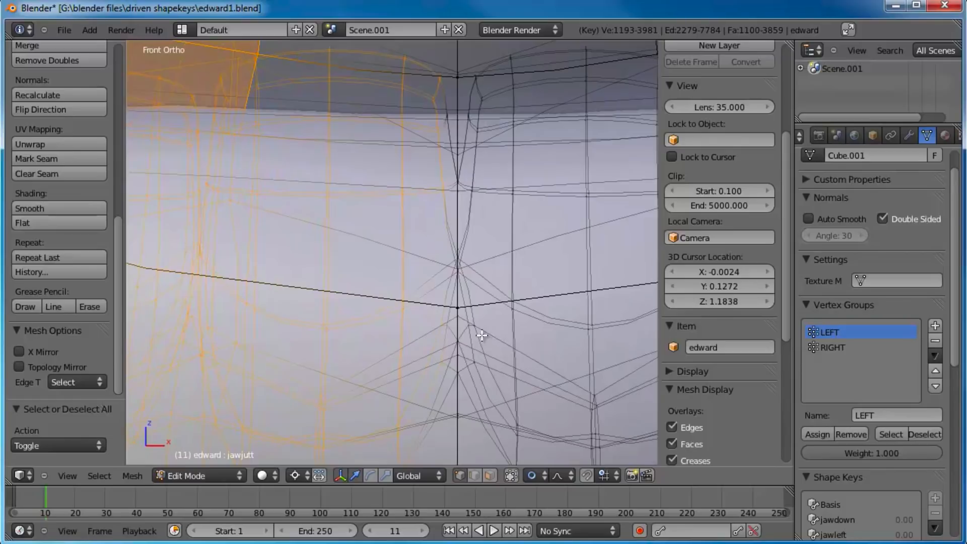
scroll(471, 300, down, 6)
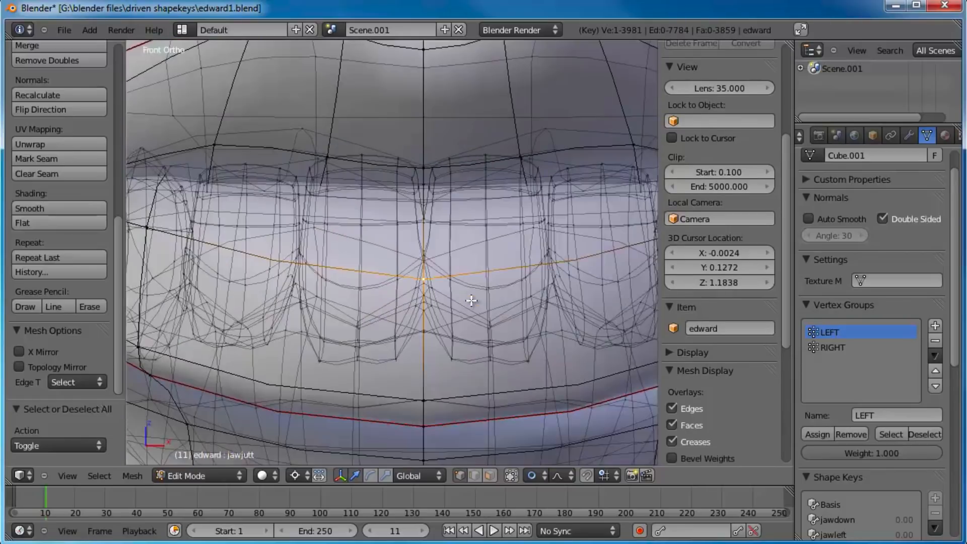
scroll(442, 290, down, 1)
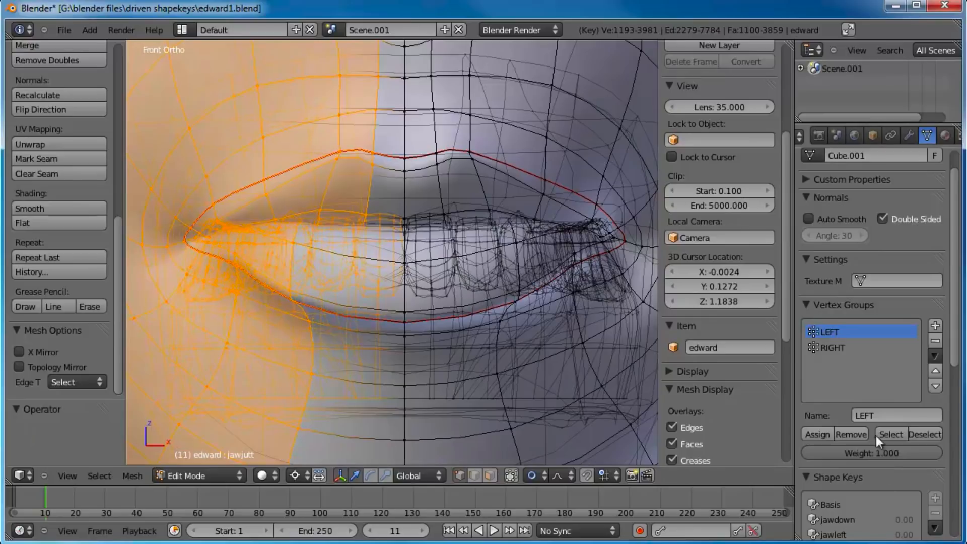
click(817, 434)
Step: Select the edge loop running down the centre line of the head and neck
scroll(494, 317, down, 5)
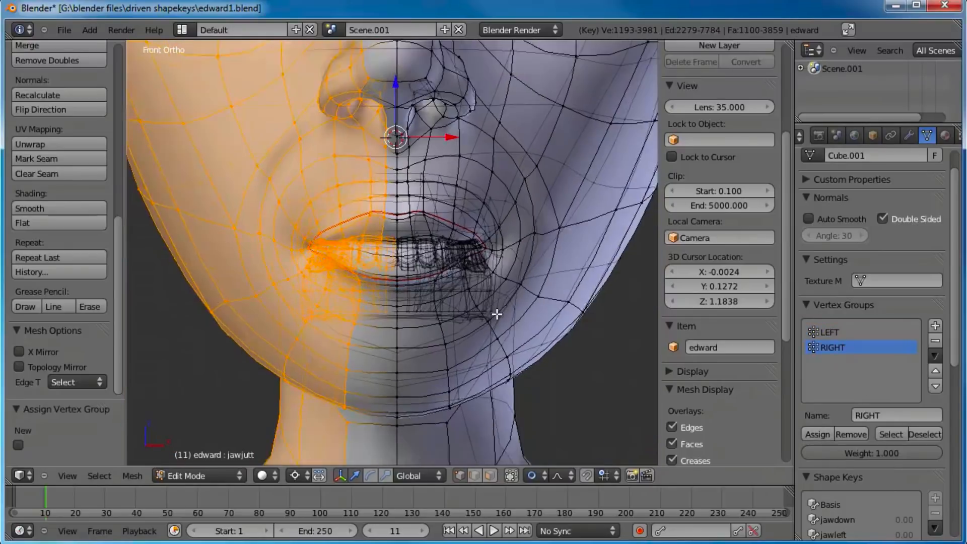
scroll(449, 287, down, 3)
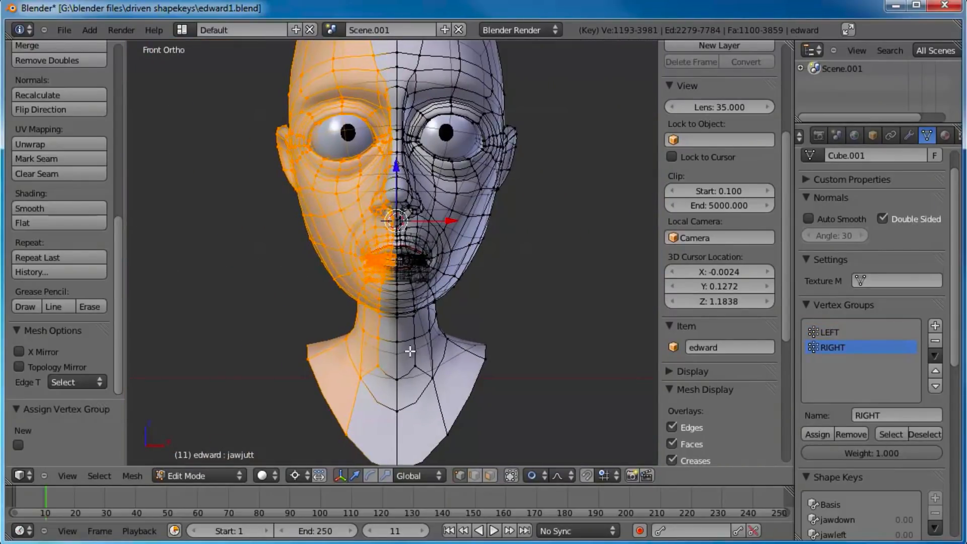
alt+right_click(398, 366)
alt+shift+right_click(397, 404)
middle_drag(403, 403, 395, 337)
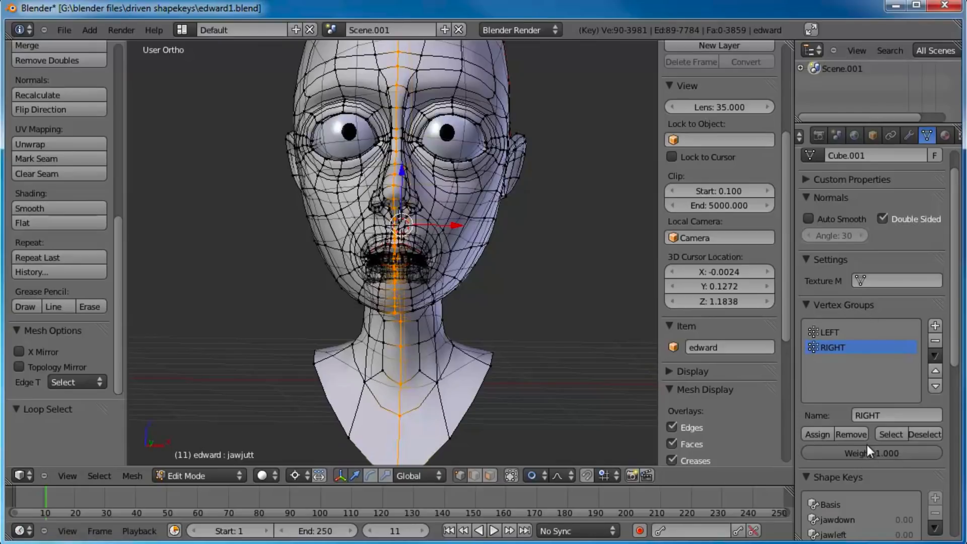
Step: Set the vertex weight to 0.5 and assign the centre loop to both the RIGHT and LEFT groups
click(880, 453)
text(0.5)
key(Return)
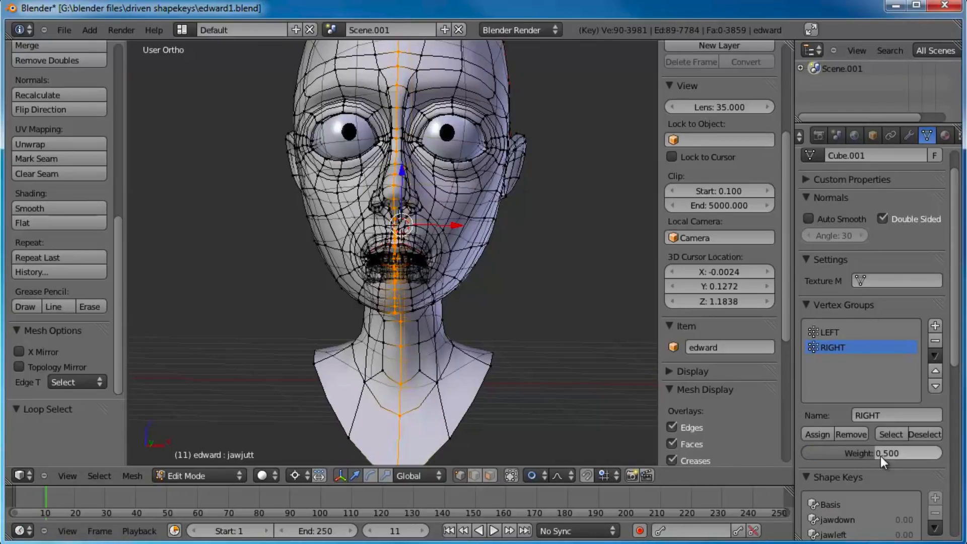
click(812, 434)
click(820, 333)
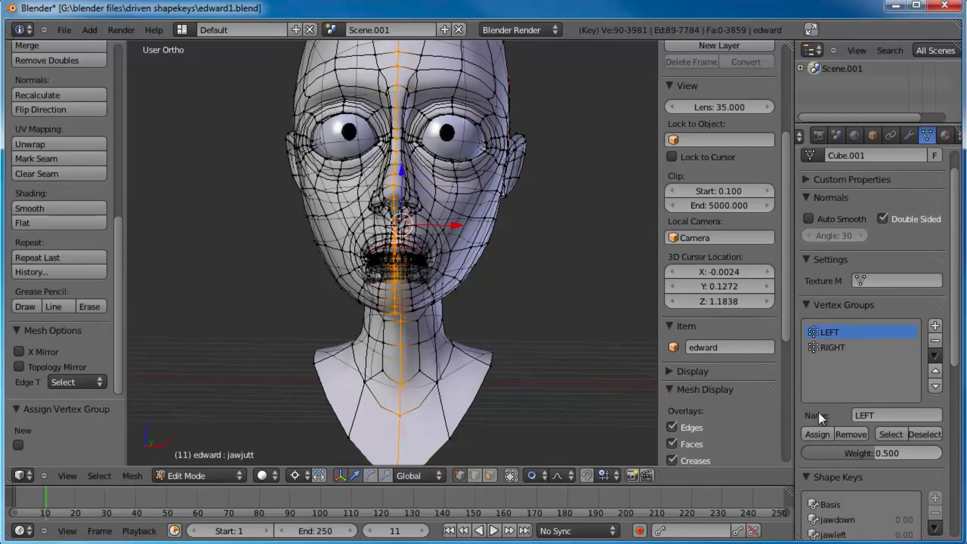
Step: Return to the front view and switch to Weight Paint mode to display the LEFT group's weights
key(KP_1)
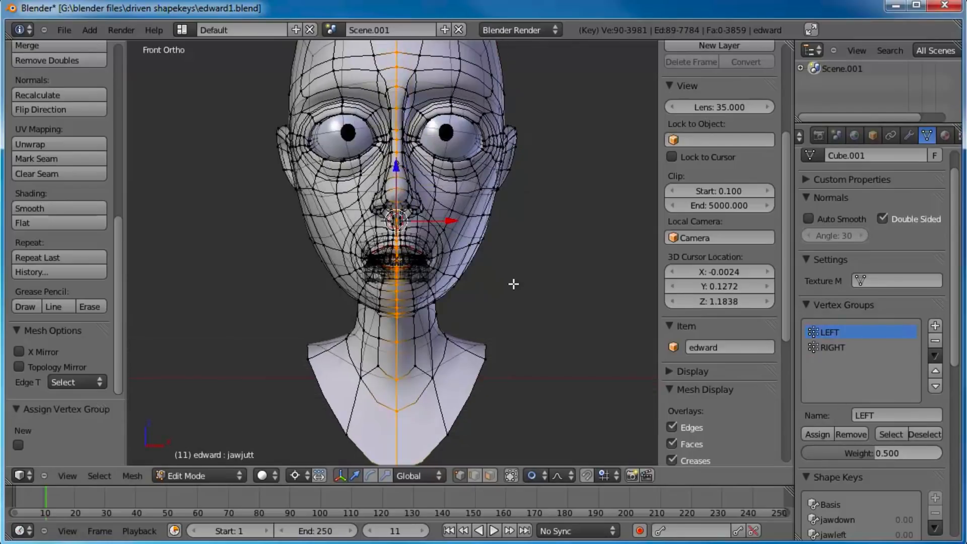
scroll(513, 285, down, 3)
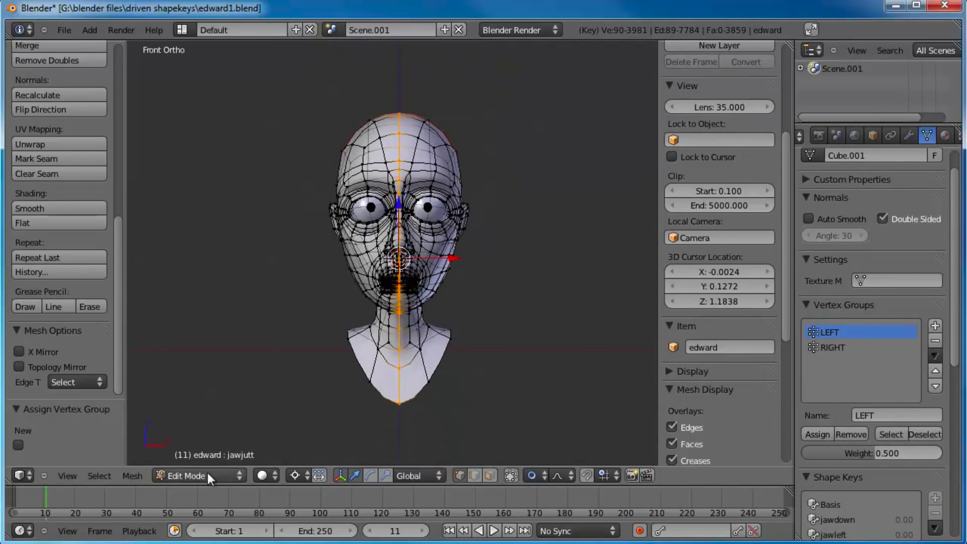
click(207, 470)
click(201, 377)
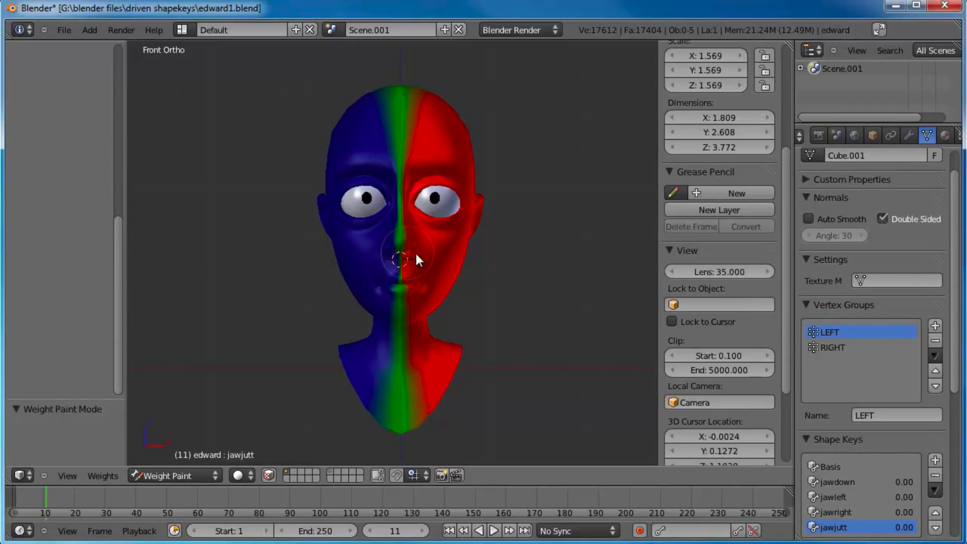
Step: Compare the painted weights of the RIGHT and LEFT vertex groups on the head in the front view
click(839, 348)
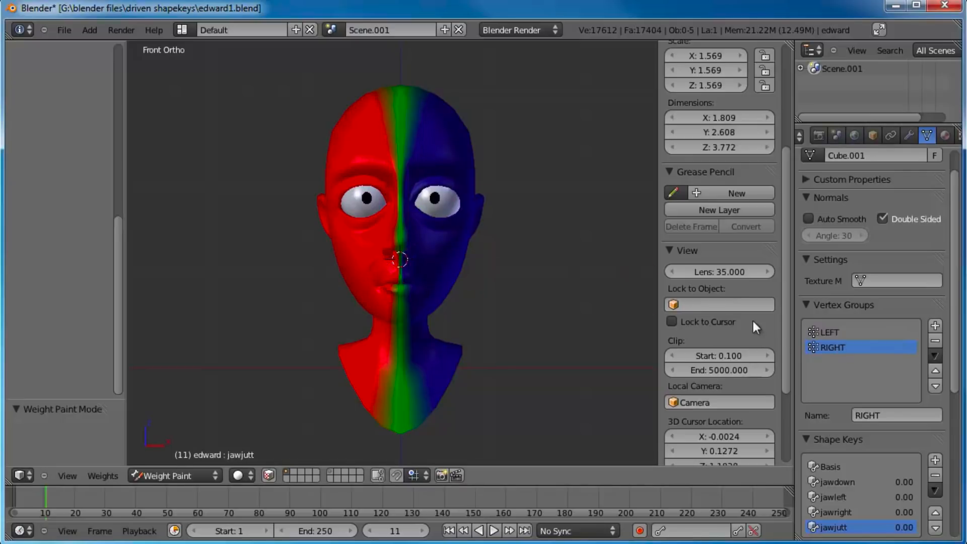
click(847, 333)
scroll(442, 174, up, 2)
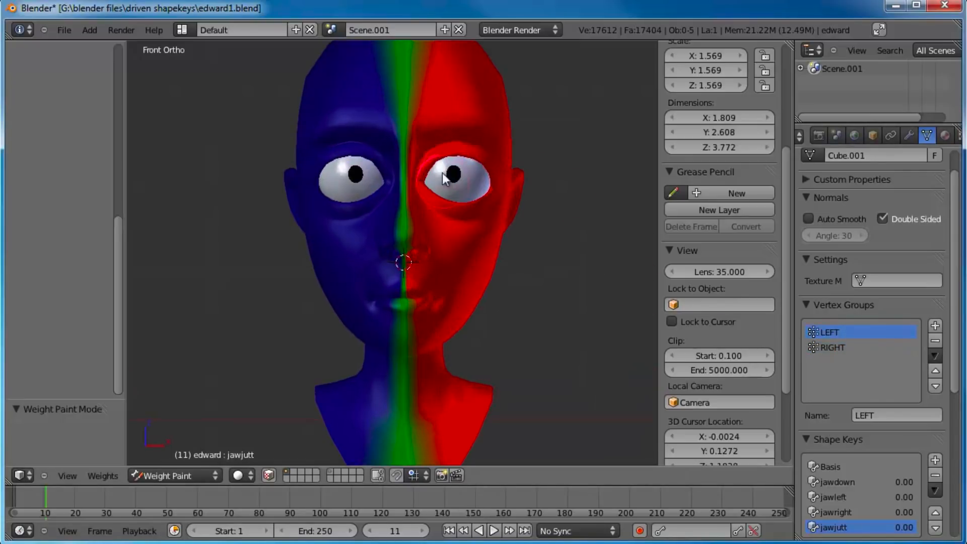
shift+middle_drag(442, 173, 437, 206)
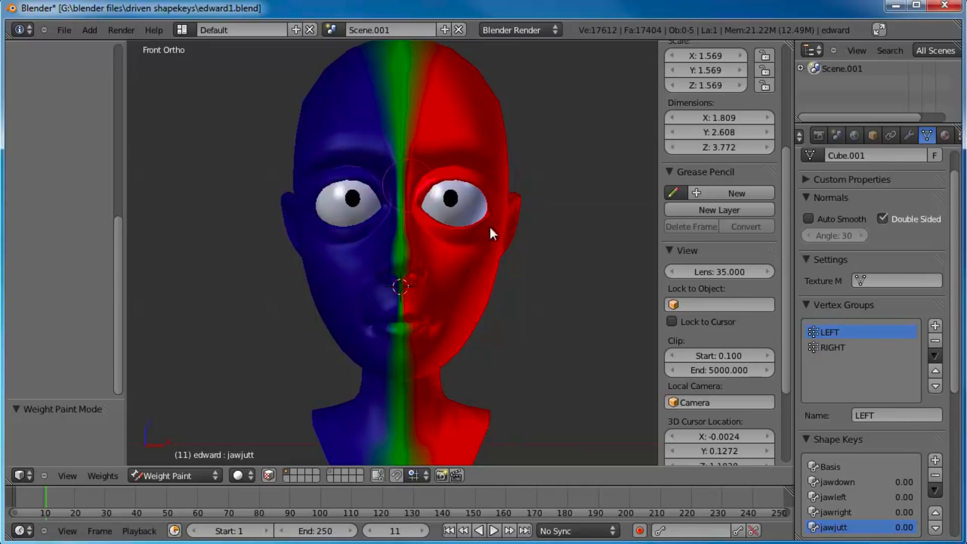
click(842, 350)
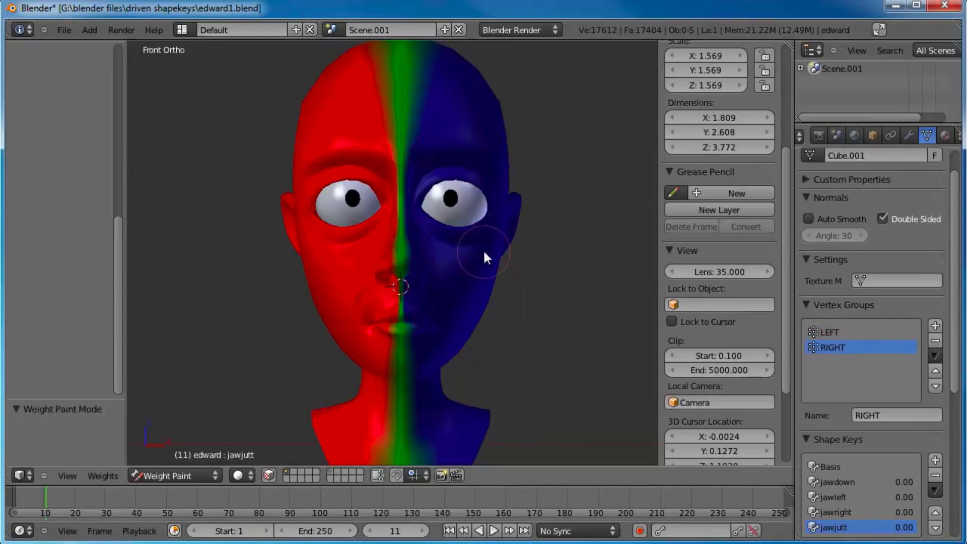
scroll(487, 293, down, 3)
shift+middle_drag(477, 303, 473, 277)
scroll(473, 277, up, 2)
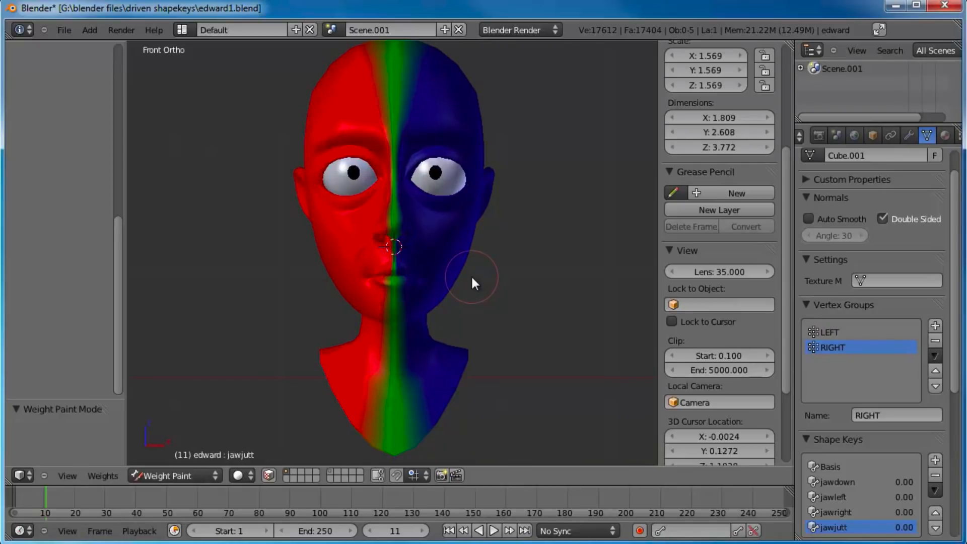
Step: Switch the head from Weight Paint to Object Mode
key(Tab)
key(Tab)
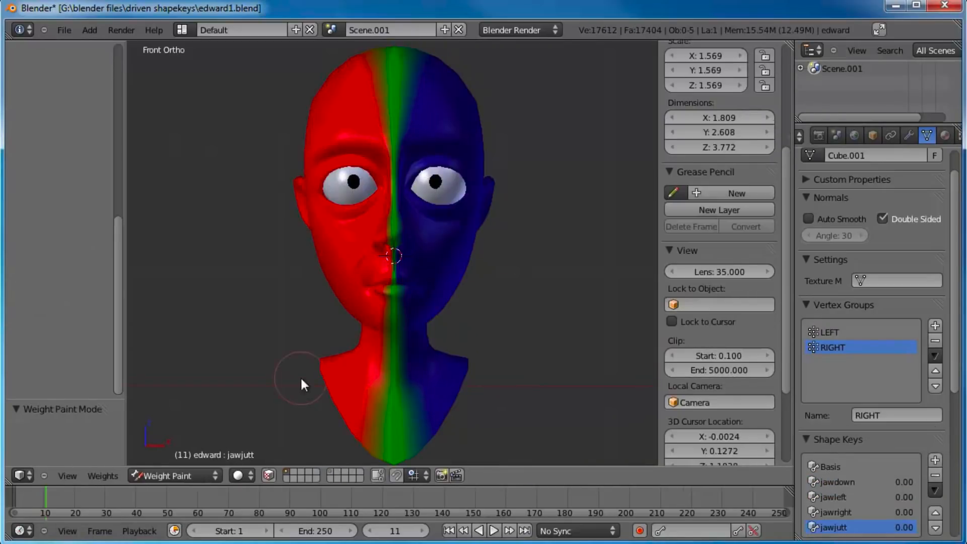
click(165, 473)
click(172, 462)
scroll(441, 338, down, 1)
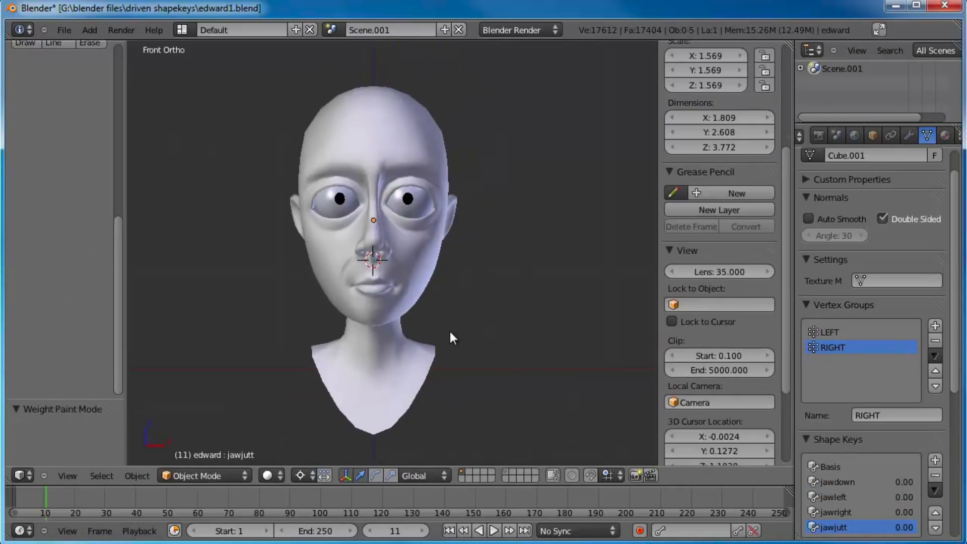
Step: Add a new shape key to the head and name it smile
scroll(868, 438, down, 5)
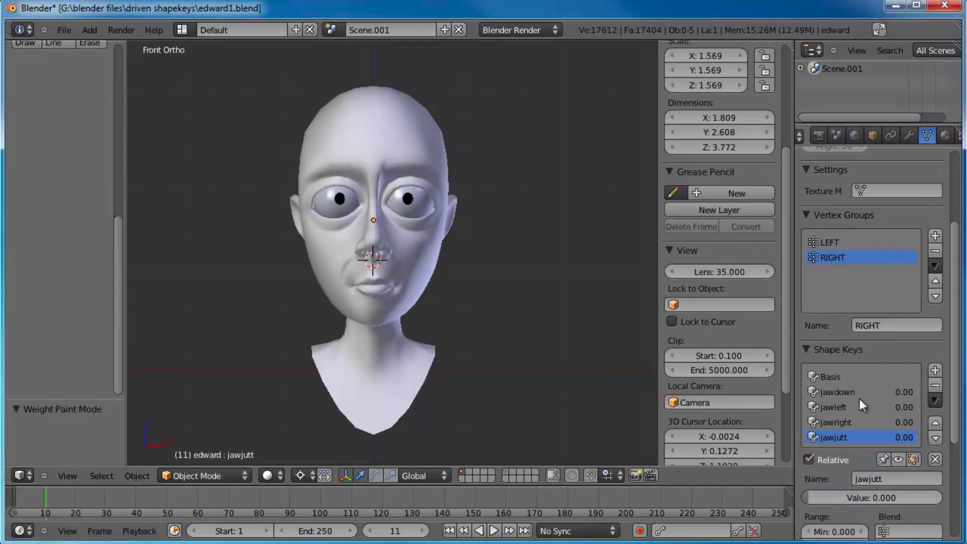
click(937, 371)
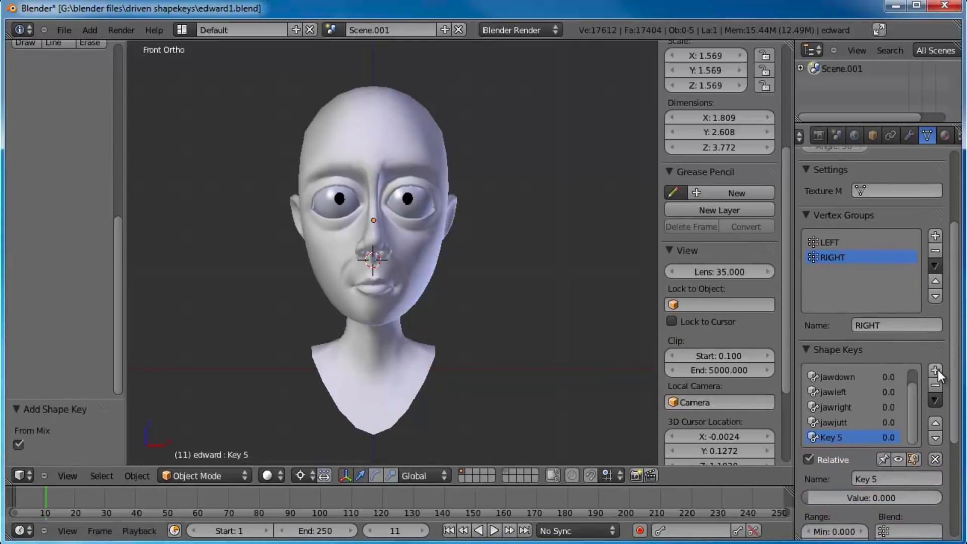
click(905, 478)
text(smile)
key(Return)
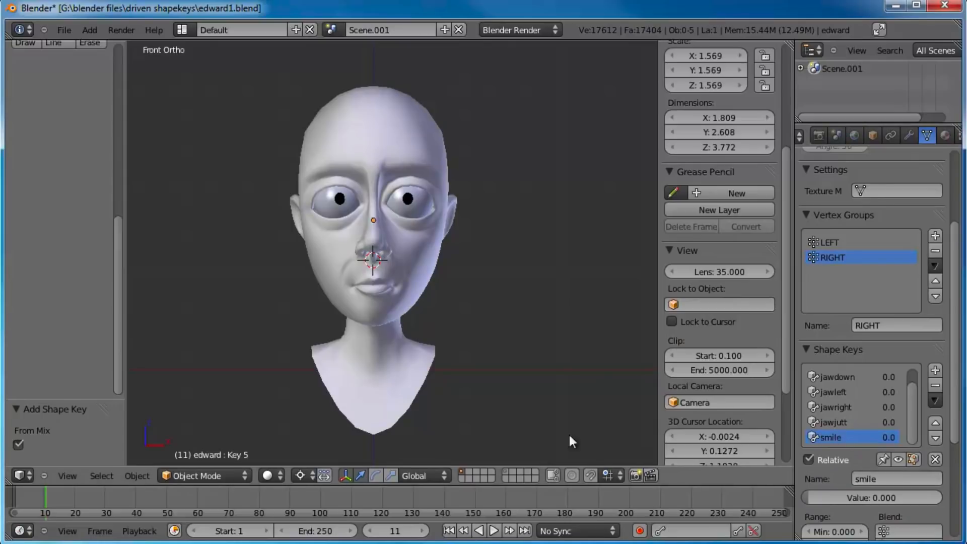
Step: In Edit Mode on the smile key, select the mouth-corner vertex and try moving it with proportional editing
key(Tab)
scroll(439, 317, up, 9)
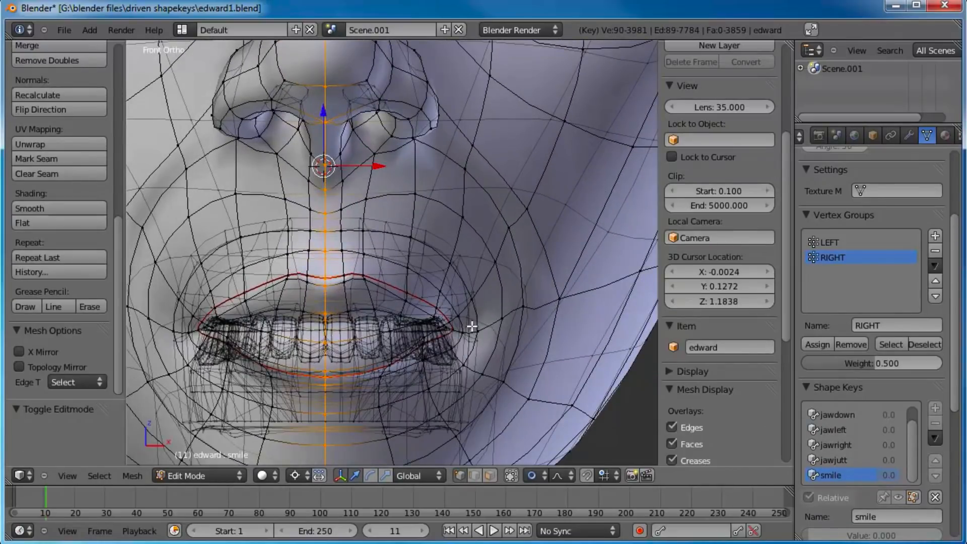
right_click(461, 332)
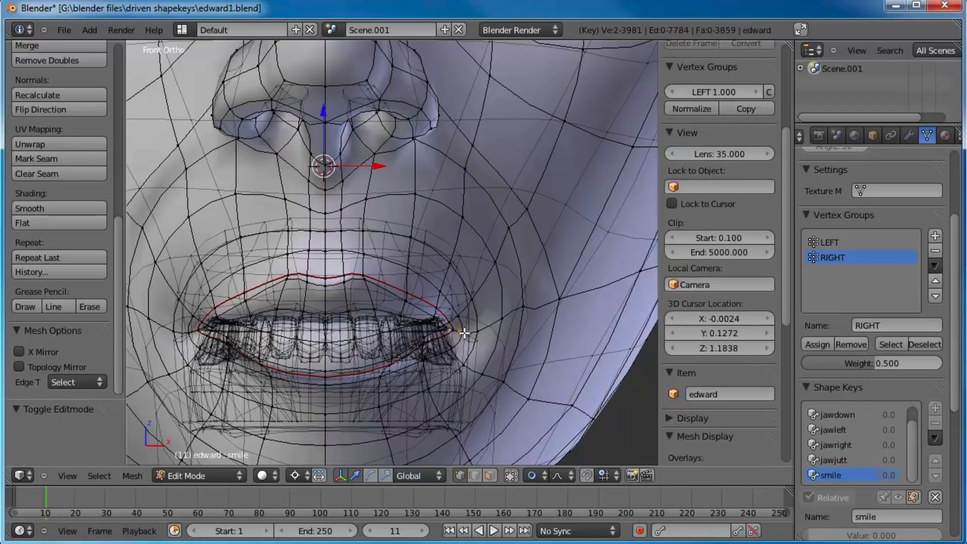
key(g)
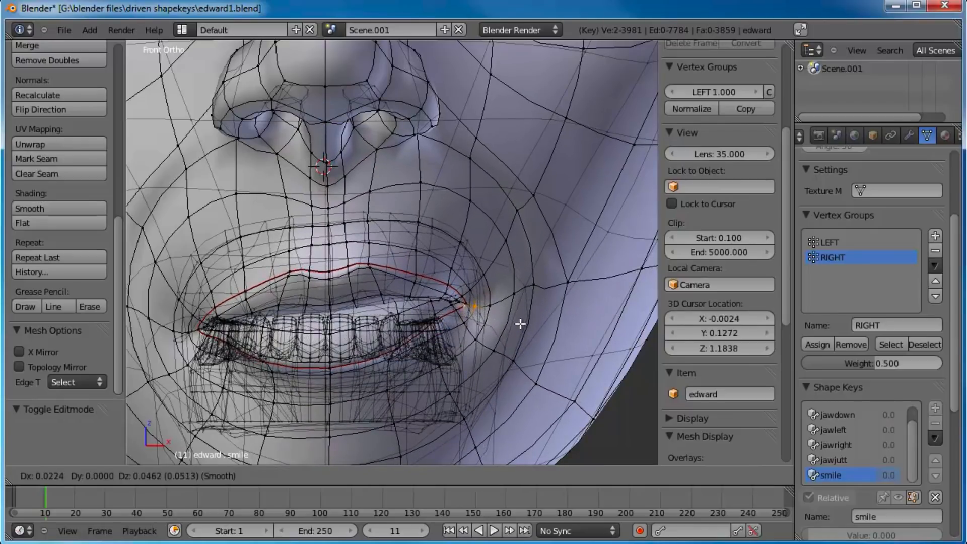
key(Escape)
Step: Enable X Mirror and Topology Mirror, and pull the mouth corners up and outward by about 0.038 in X
click(20, 351)
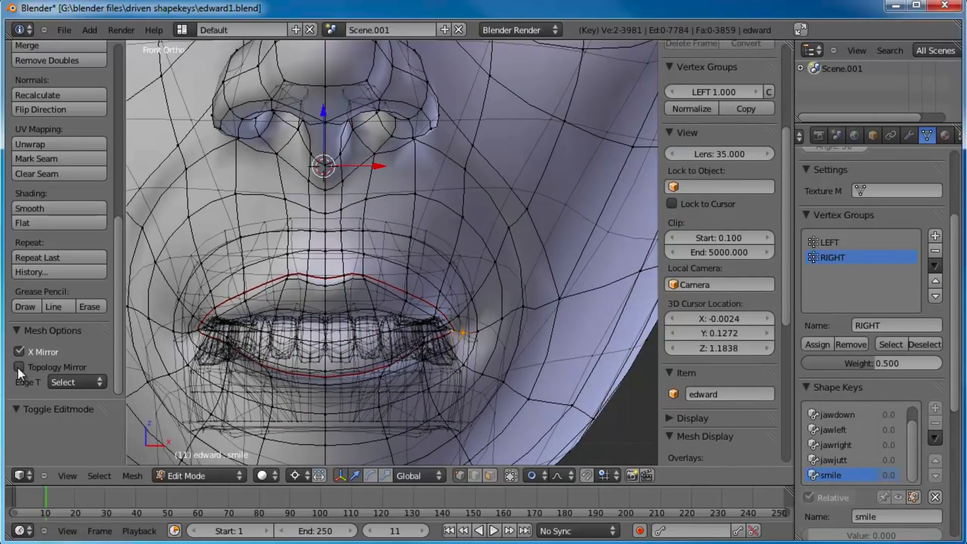
click(19, 367)
key(g)
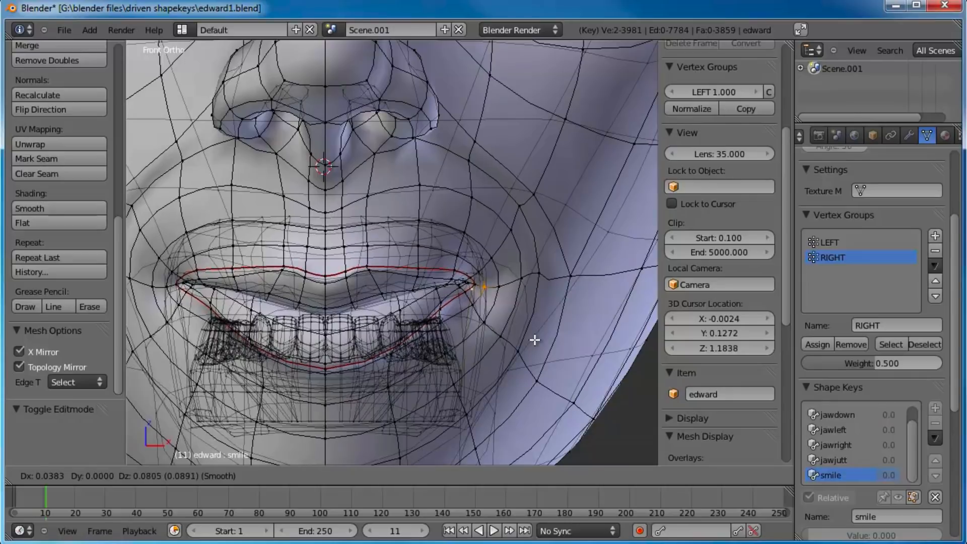
click(535, 338)
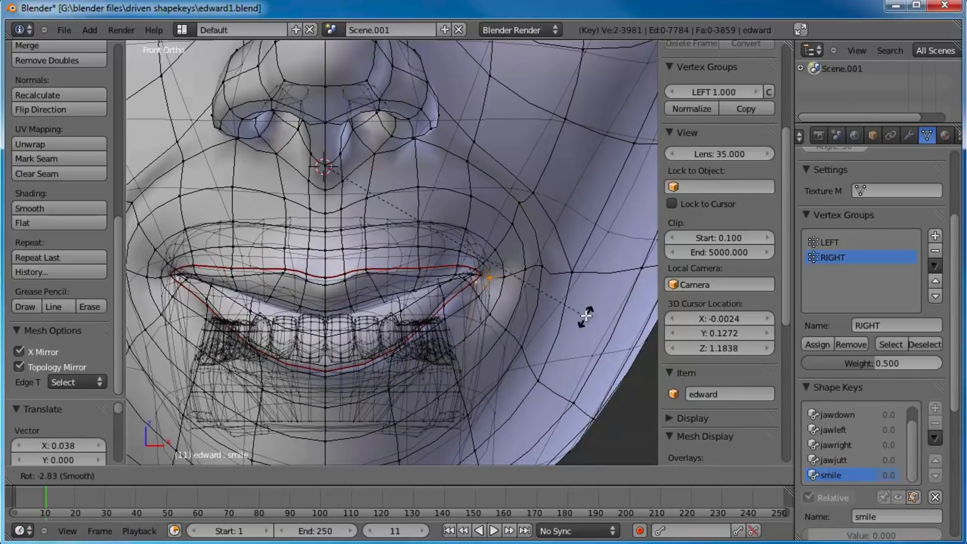
Step: Set the pivot point to Median Point and rotate the mouth corner by about -18.9 degrees
key(ctrl+comma)
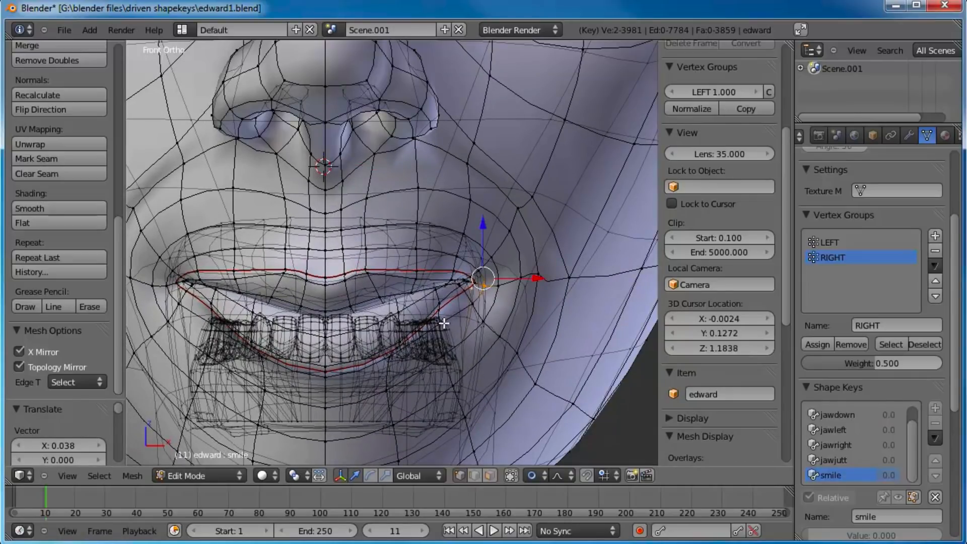
click(292, 476)
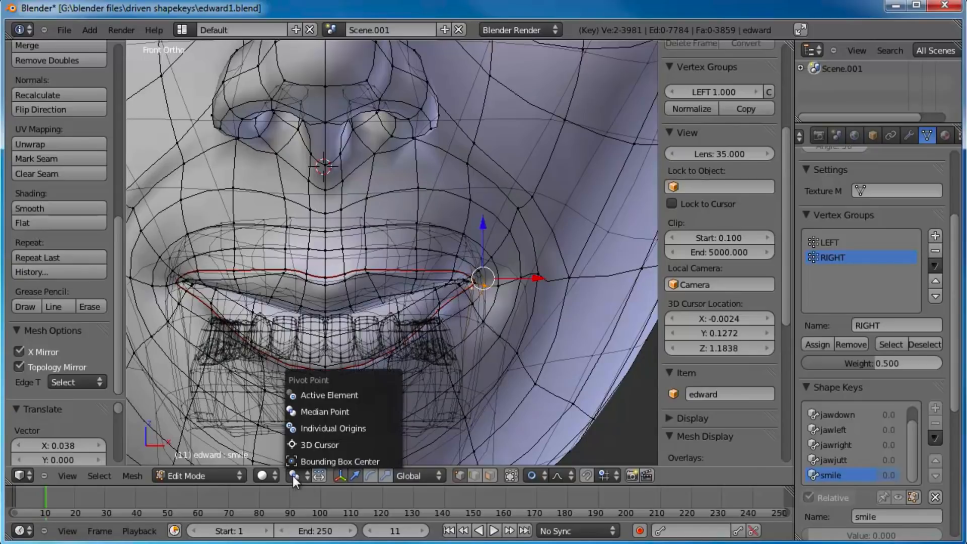
click(326, 409)
key(r)
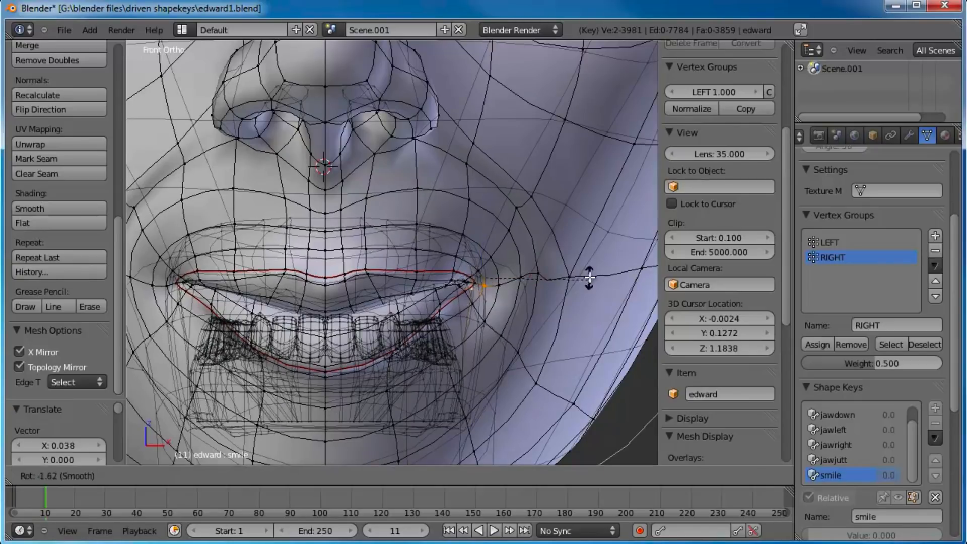
click(549, 256)
Step: Nudge the mouth corners up by about 0.015 and try a further small rotation
key(g)
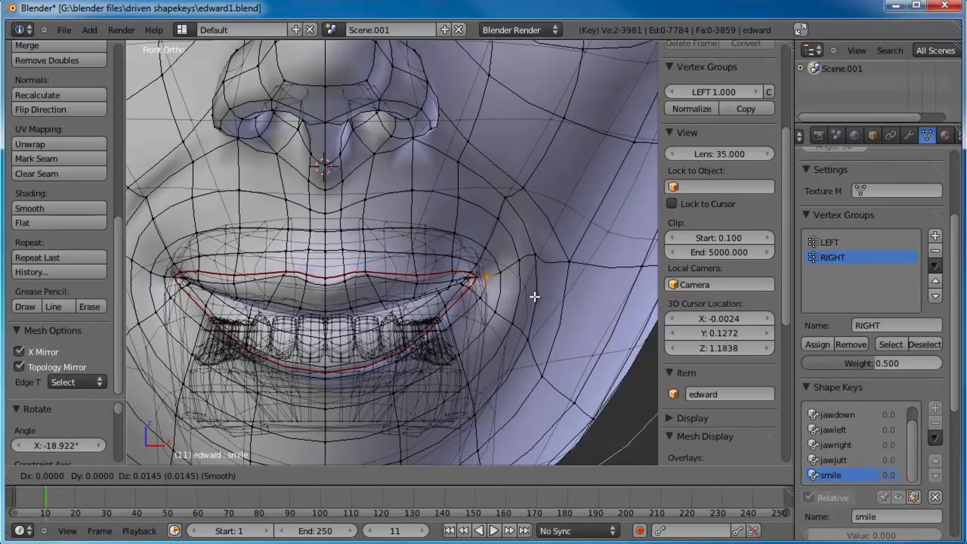
click(535, 296)
scroll(504, 296, down, 4)
scroll(509, 282, up, 3)
key(r)
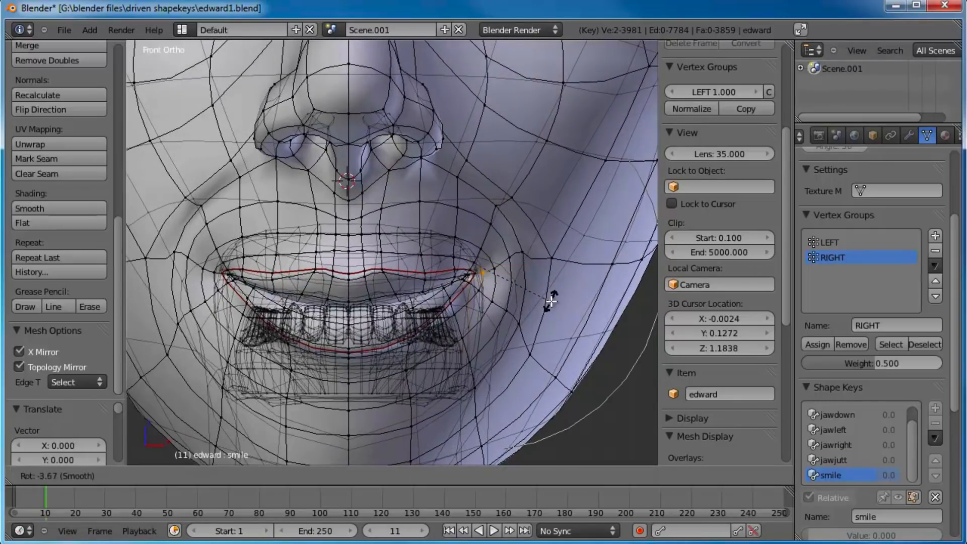
right_click(552, 301)
Step: In the right side view, try moving the mouth corner back, and deselect the vertices at the rear of the inner mouth
scroll(550, 292, down, 3)
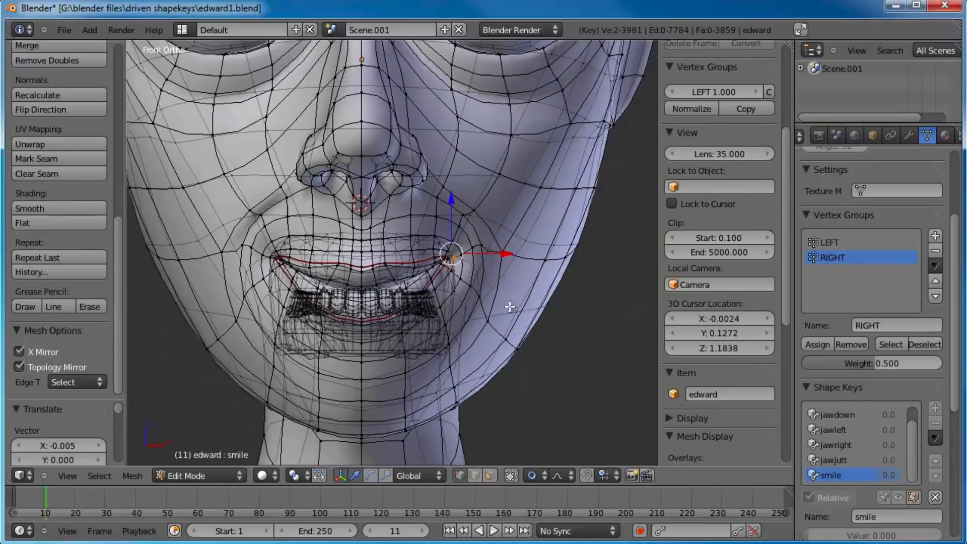
middle_drag(510, 306, 406, 283)
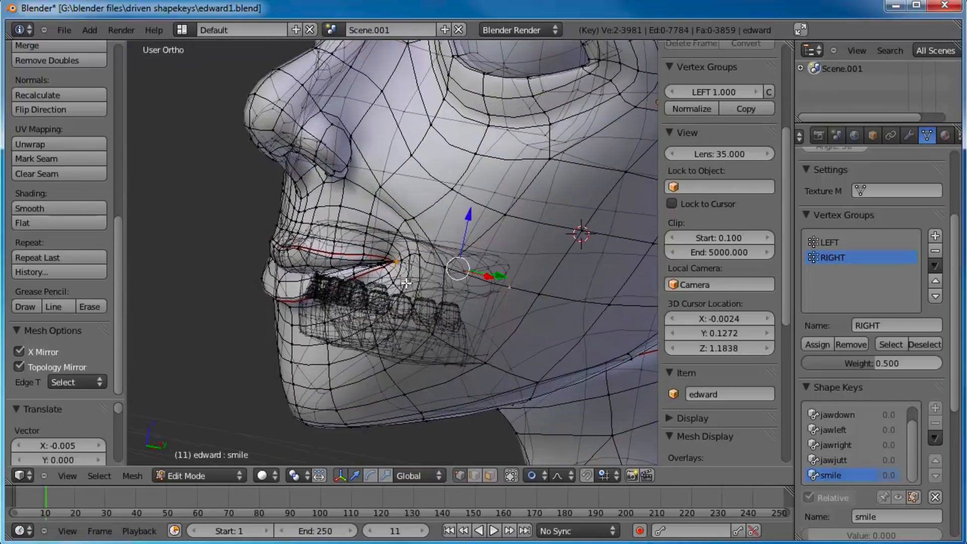
key(KP_3)
scroll(403, 279, up, 2)
key(g)
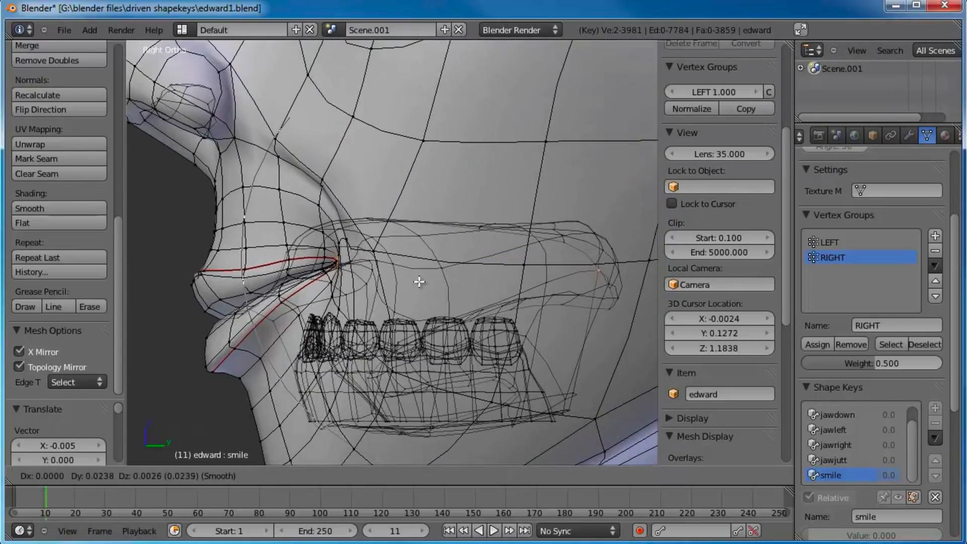
right_click(419, 281)
right_click(592, 276)
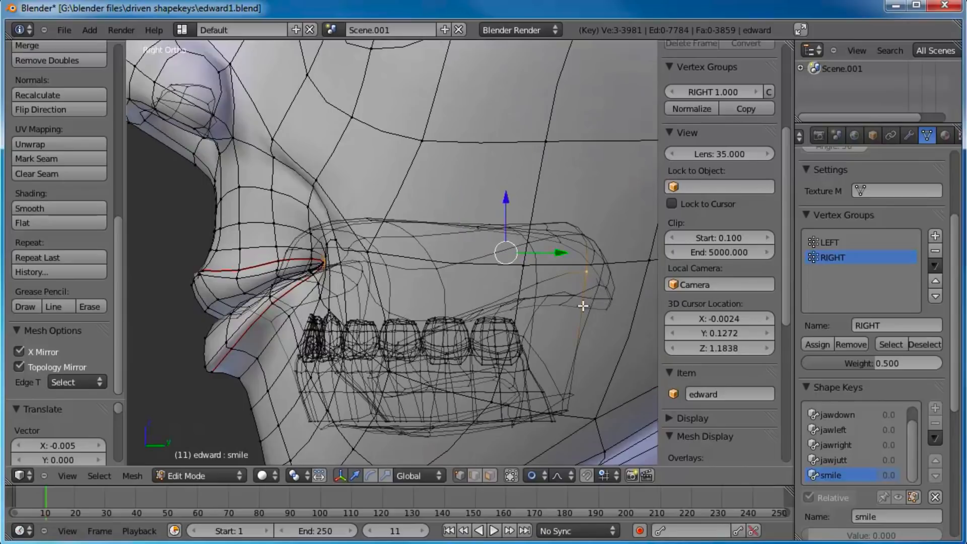
key(c)
middle_click(593, 278)
right_click(586, 288)
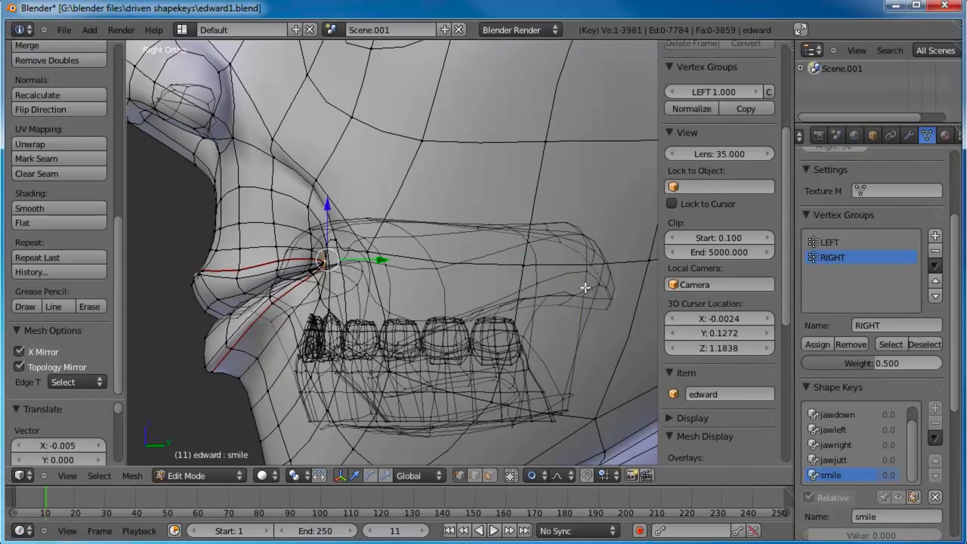
Step: Move the mouth-corner vertex back by about 0.04 in Y, then outward by about 0.021 in X
key(g)
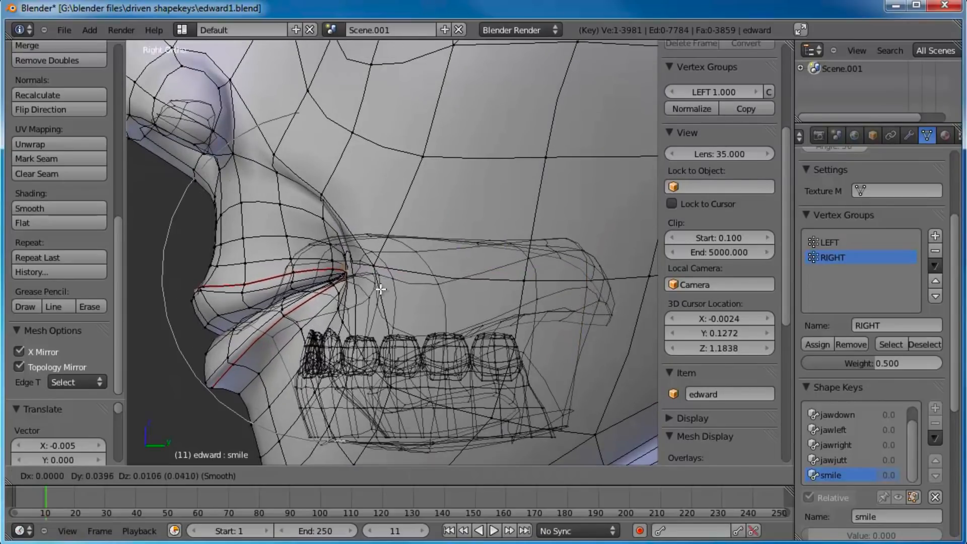
click(383, 285)
mouse_move(383, 285)
middle_down()
mouse_move(363, 285)
mouse_move(401, 284)
middle_up()
key(g)
click(486, 260)
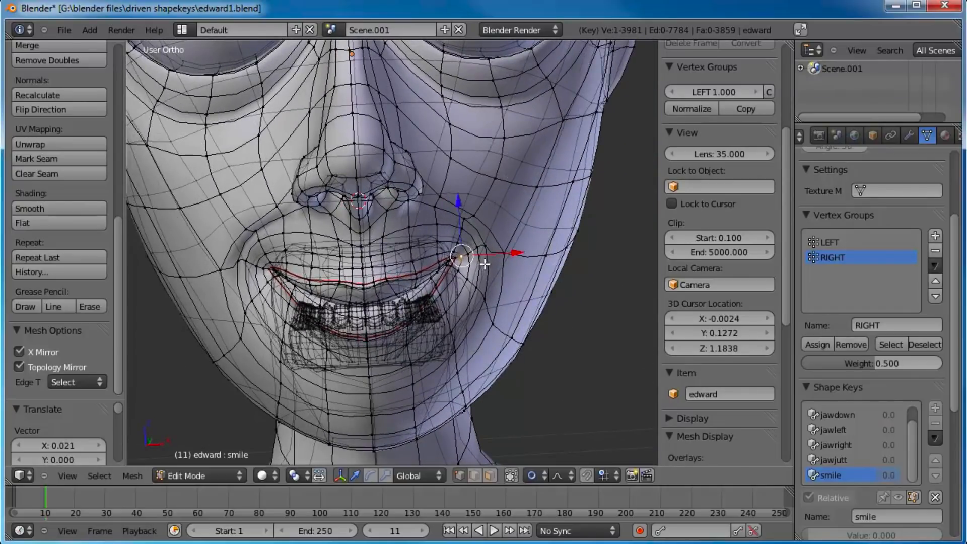
Step: Return to Object Mode and preview the smile key by raising its value to full and back to 0, viewing the face from several angles
scroll(402, 284, down, 4)
key(Tab)
drag(817, 497, 937, 498)
middle_drag(480, 282, 527, 302)
drag(895, 501, 639, 463)
scroll(433, 297, down, 2)
middle_drag(413, 272, 328, 249)
middle_drag(431, 304, 454, 305)
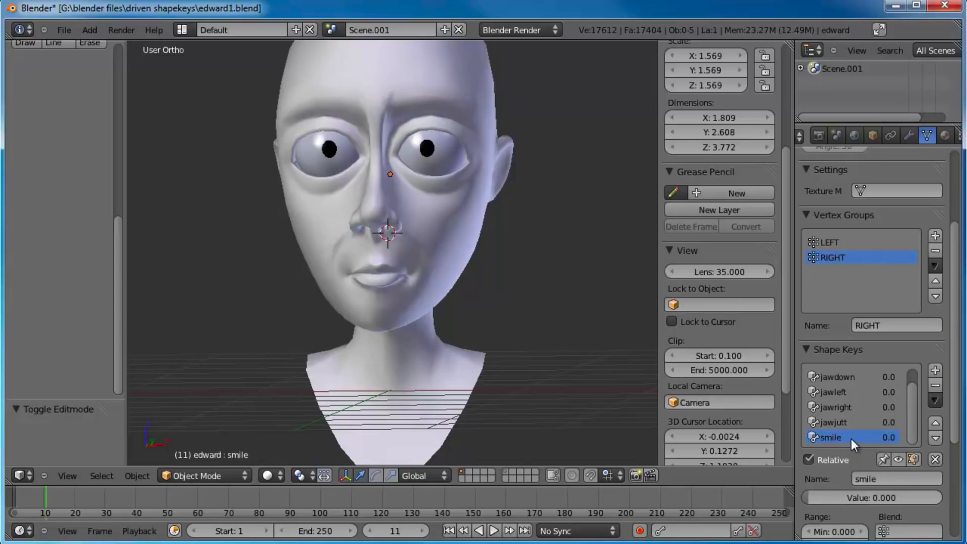
Step: Set the smile key's value to 1.000 and add another shape key to the list
drag(834, 498, 944, 498)
click(935, 371)
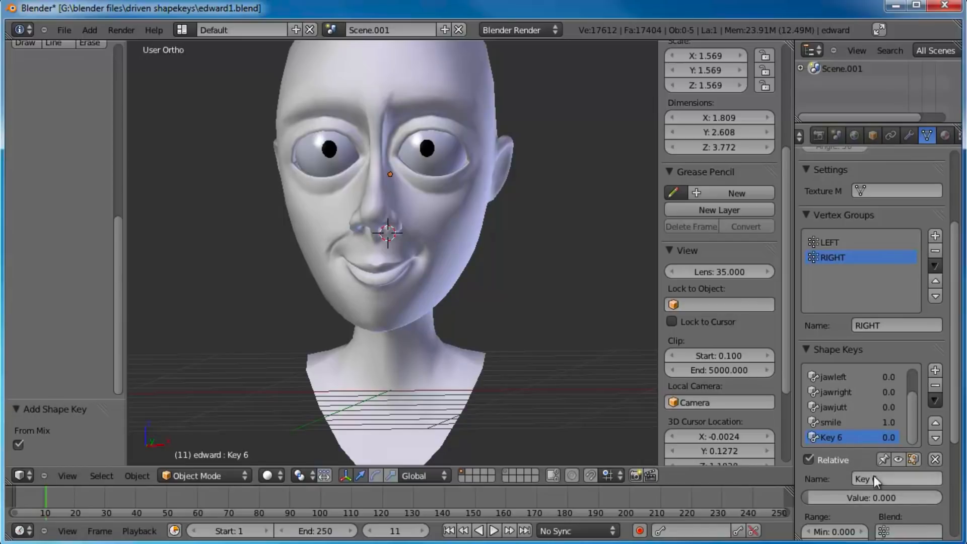
Step: Rename the smile shape key as smile.L
click(846, 424)
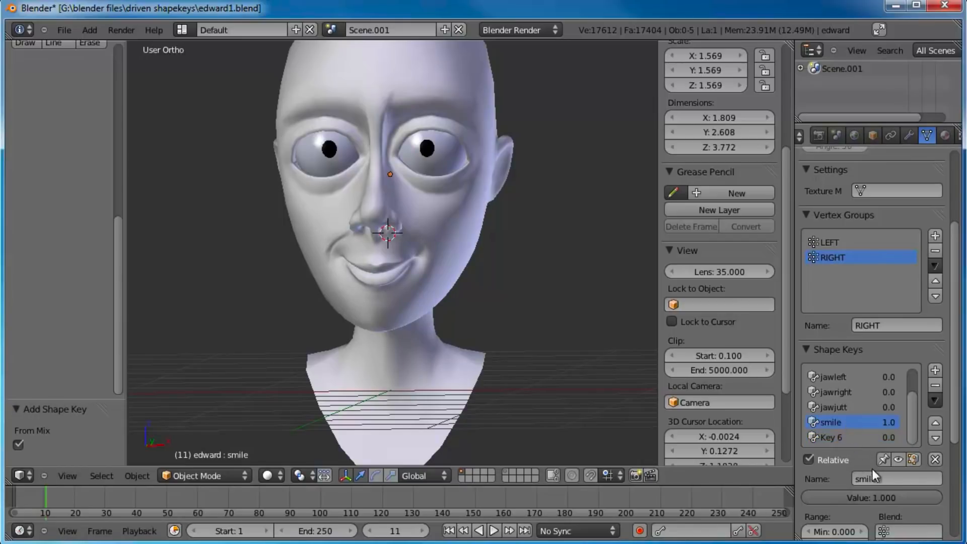
click(904, 479)
text(>L)
key(Return)
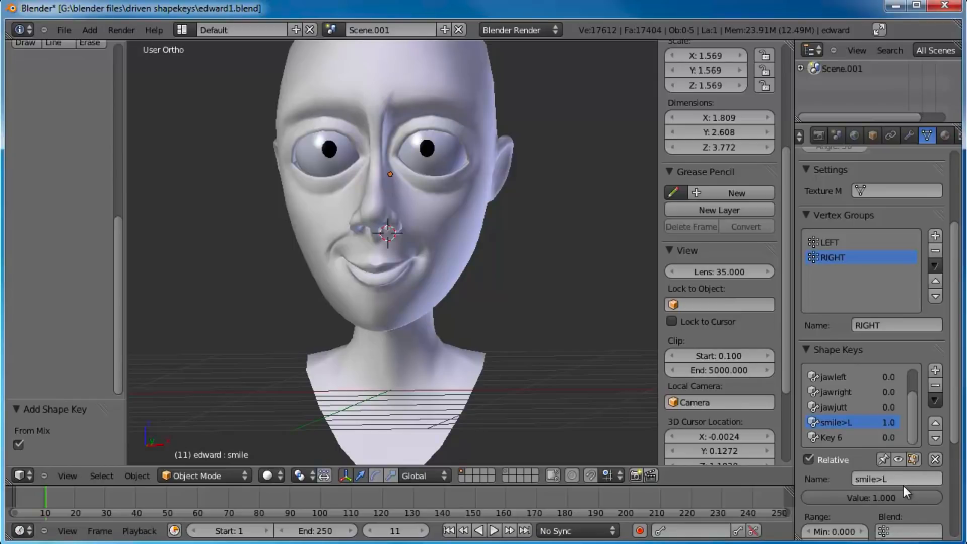
click(903, 482)
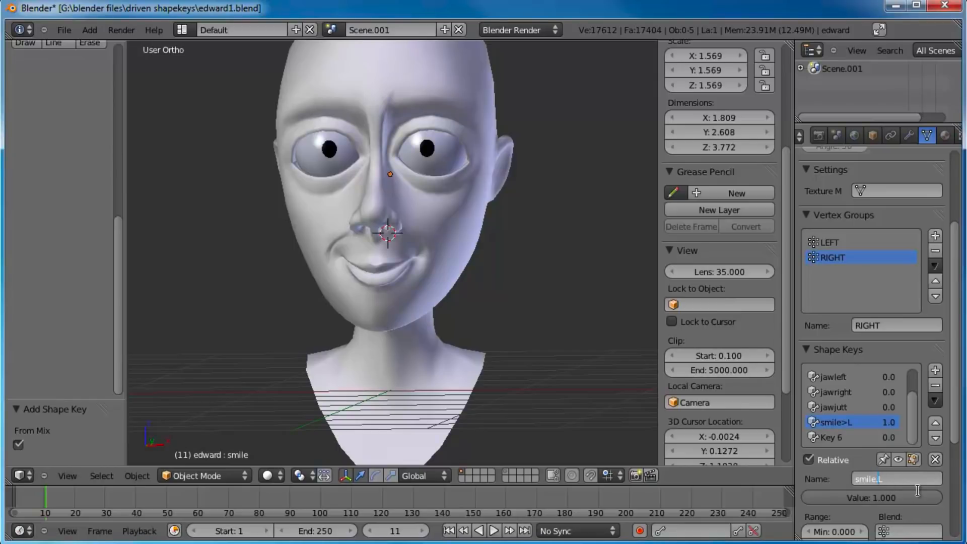
Step: Name the newly added shape key smile.R and set its value to 1.000
click(839, 438)
click(886, 482)
text(s)
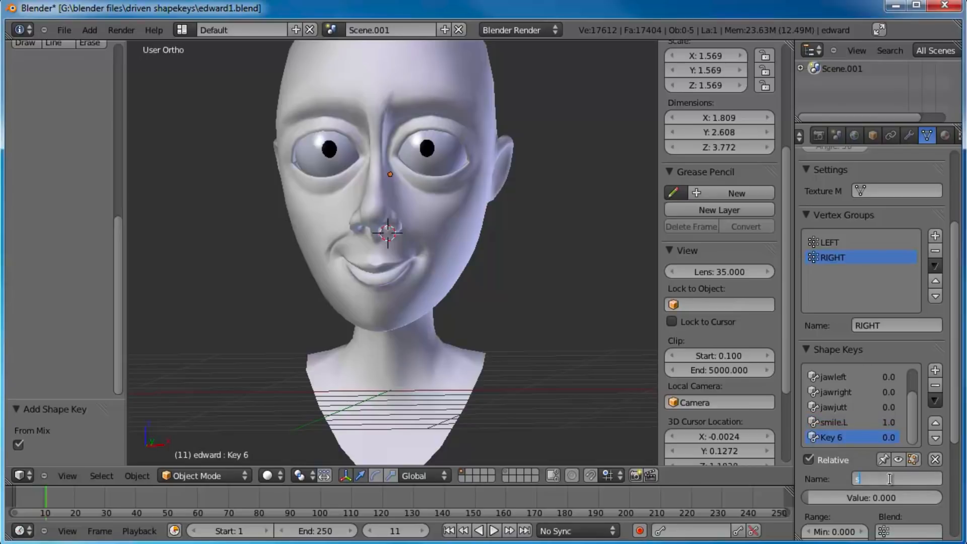
text(mile.R)
key(Return)
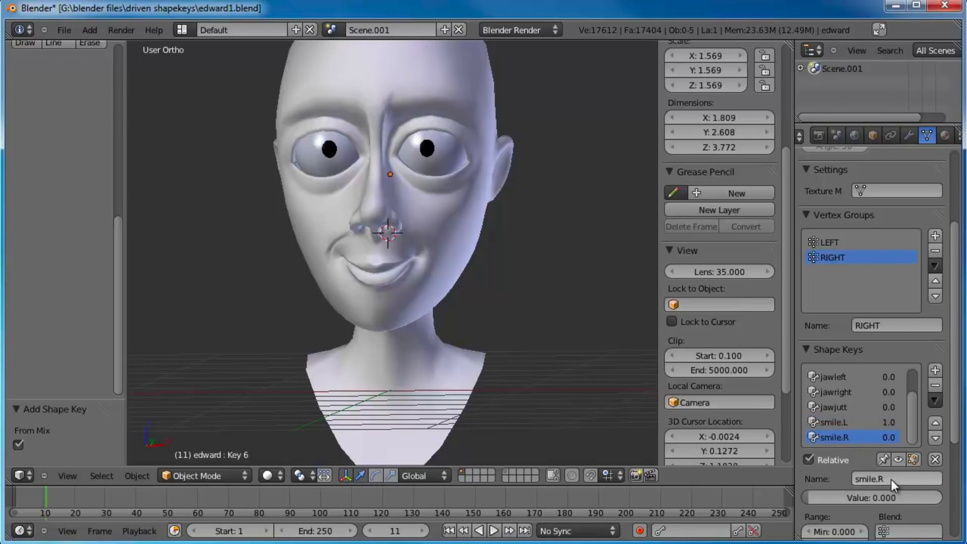
drag(853, 498, 936, 501)
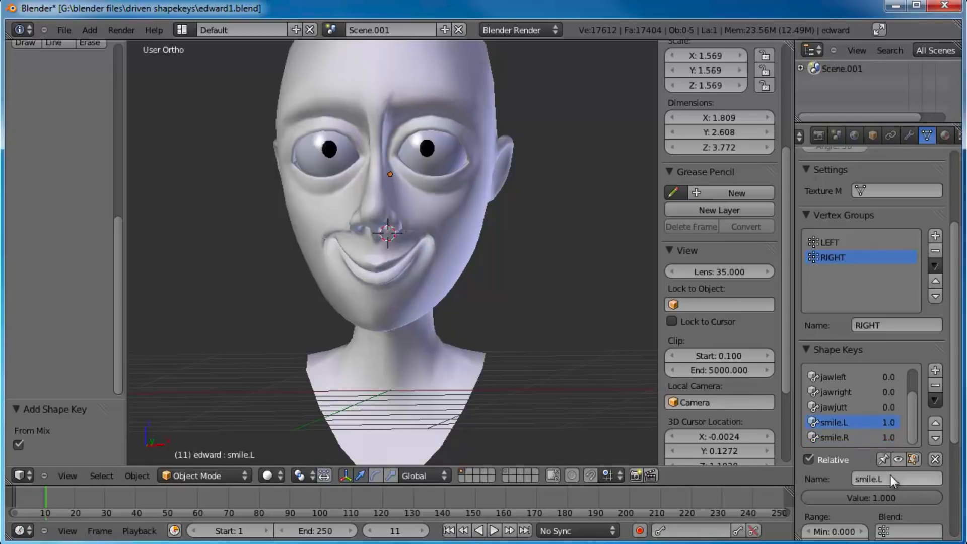
Step: Limit the smile.L shape key to the LEFT vertex group through its Blend setting
scroll(880, 422, down, 4)
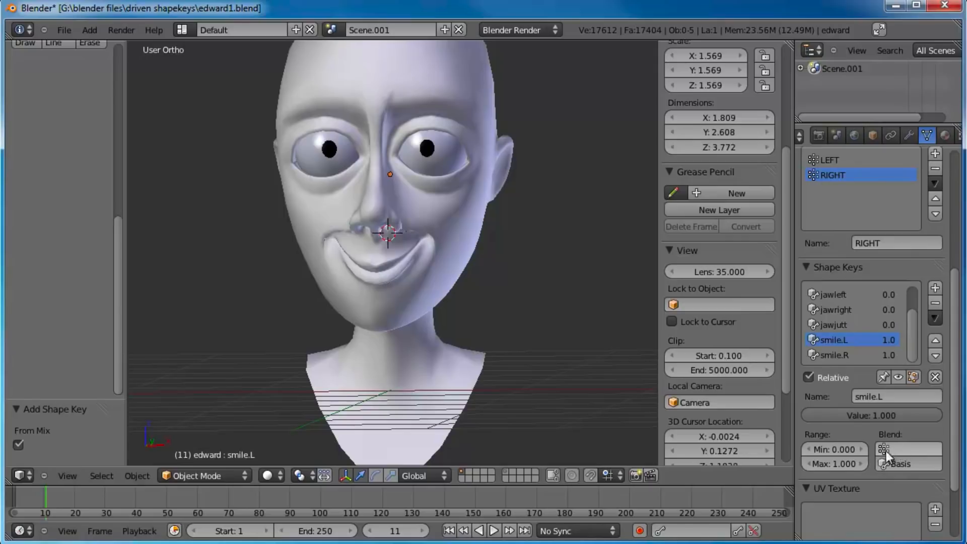
scroll(859, 268, up, 1)
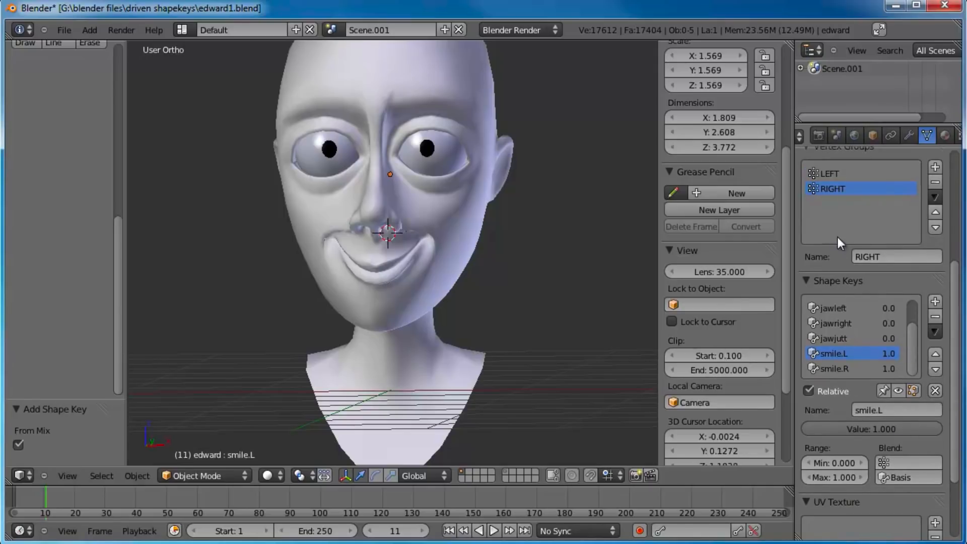
scroll(838, 238, up, 3)
scroll(854, 221, down, 3)
click(902, 455)
click(875, 309)
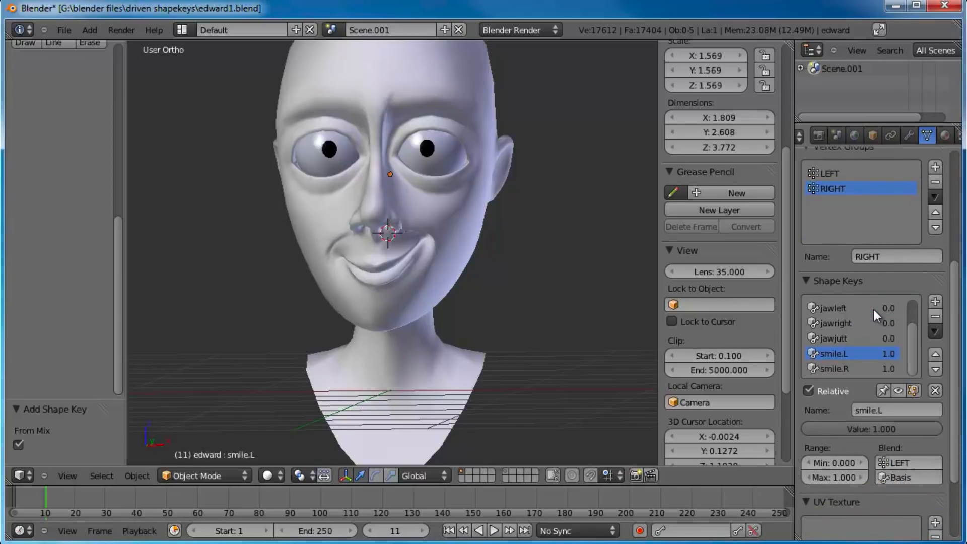
Step: Select the smile.R shape key and set its blend vertex group to RIGHT
click(841, 370)
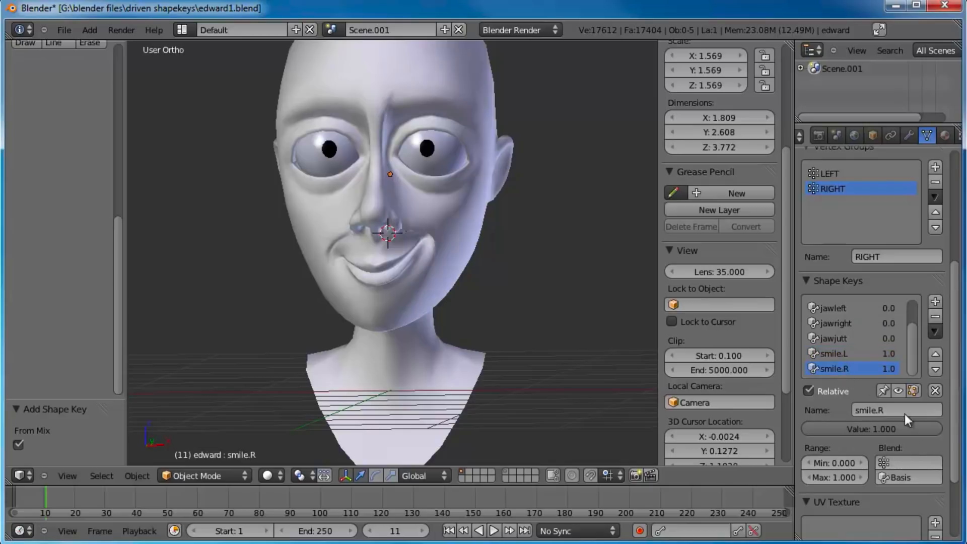
click(904, 462)
click(874, 324)
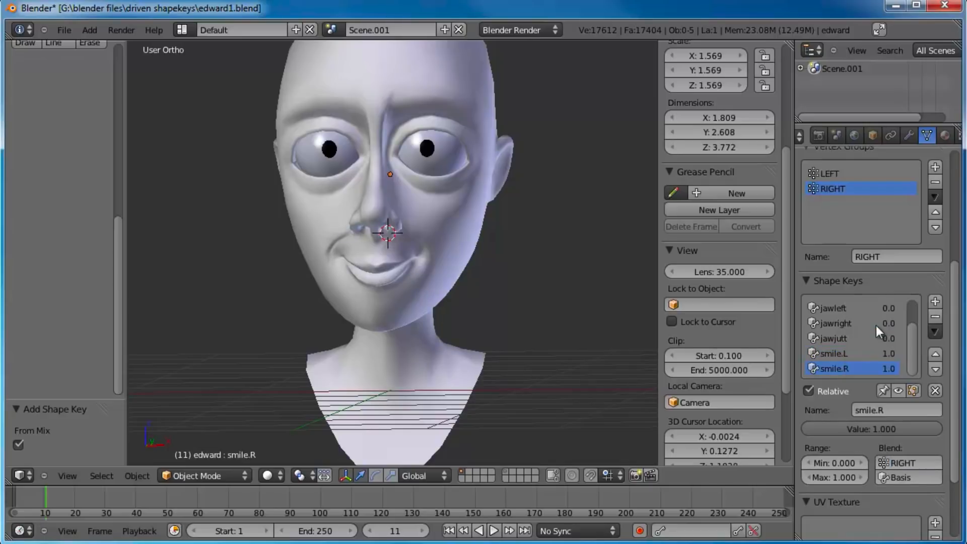
Step: Lower the smile.R value to 0, and do the same for smile.L
click(860, 354)
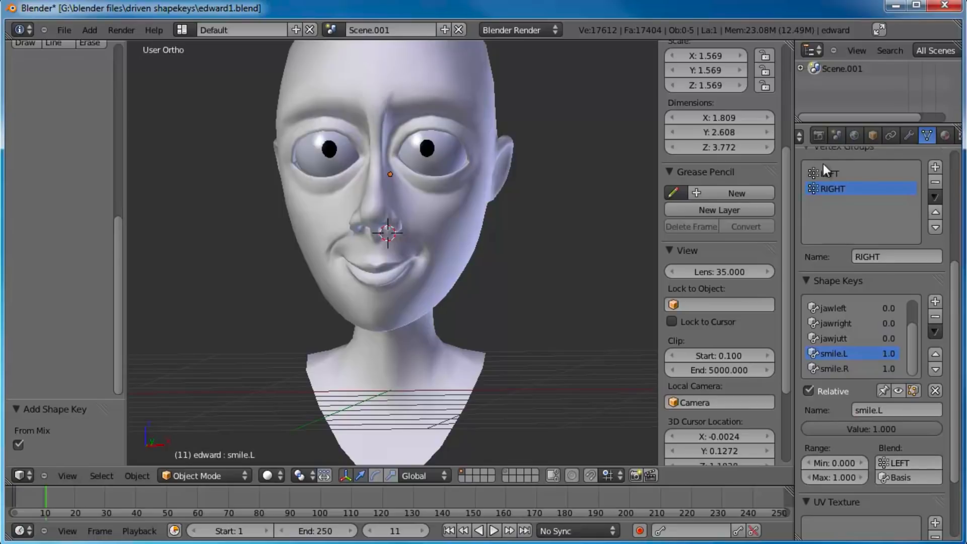
click(841, 369)
drag(884, 428, 707, 420)
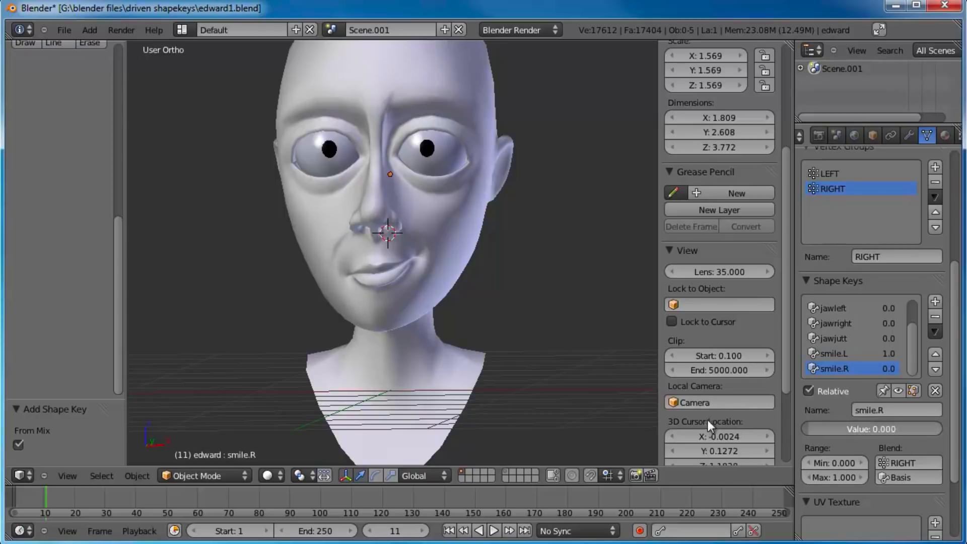
click(869, 356)
drag(817, 425, 673, 428)
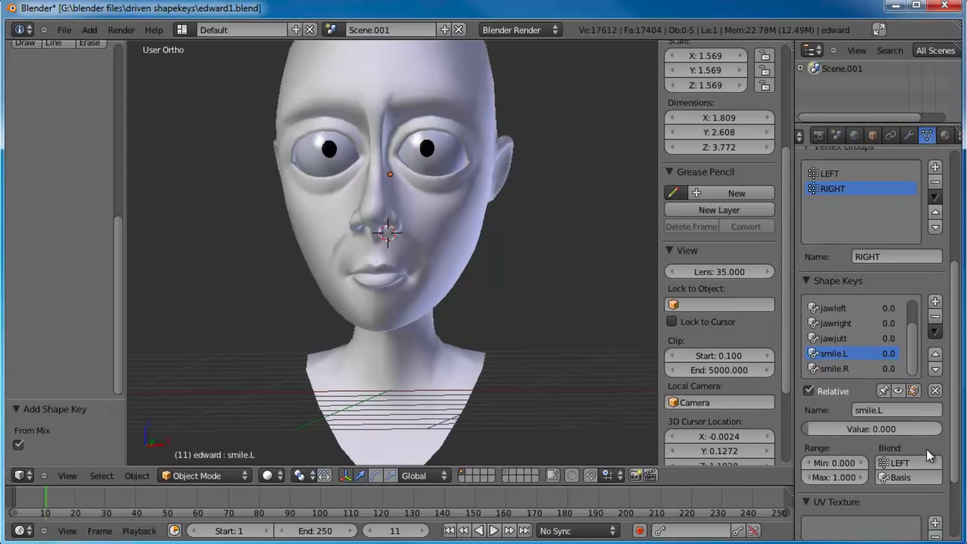
Step: Add a shape key at the end of the list and name it frown
click(848, 369)
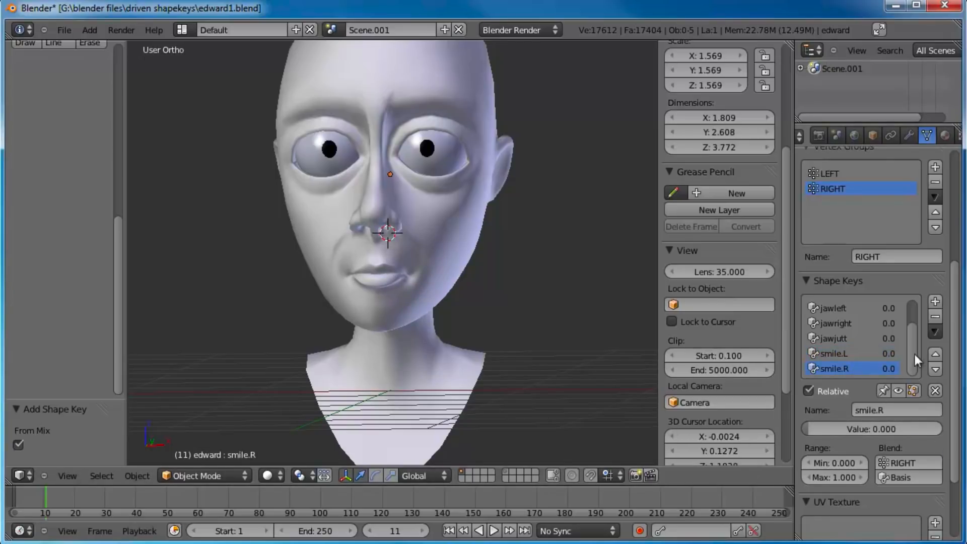
click(936, 302)
click(895, 410)
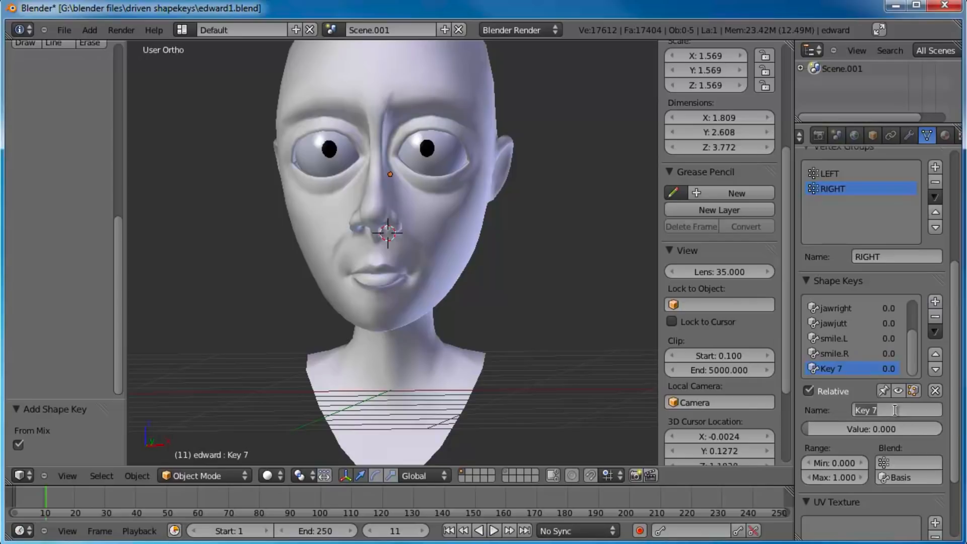
text(frown)
key(Return)
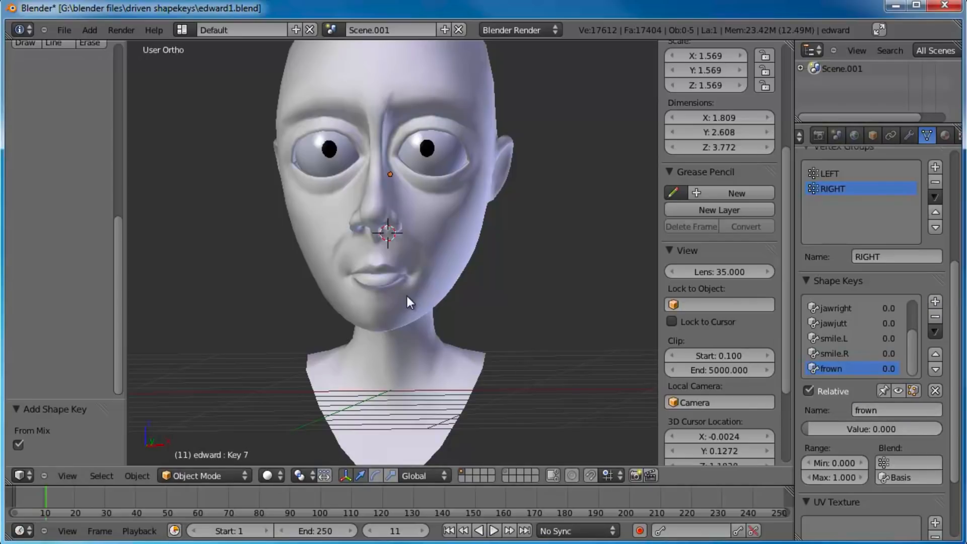
Step: Enter Edit Mode in front view and move the selected mouth corner down about 0.05 units with smooth proportional falloff
key(KP_1)
scroll(407, 297, up, 4)
key(Tab)
scroll(449, 320, up, 2)
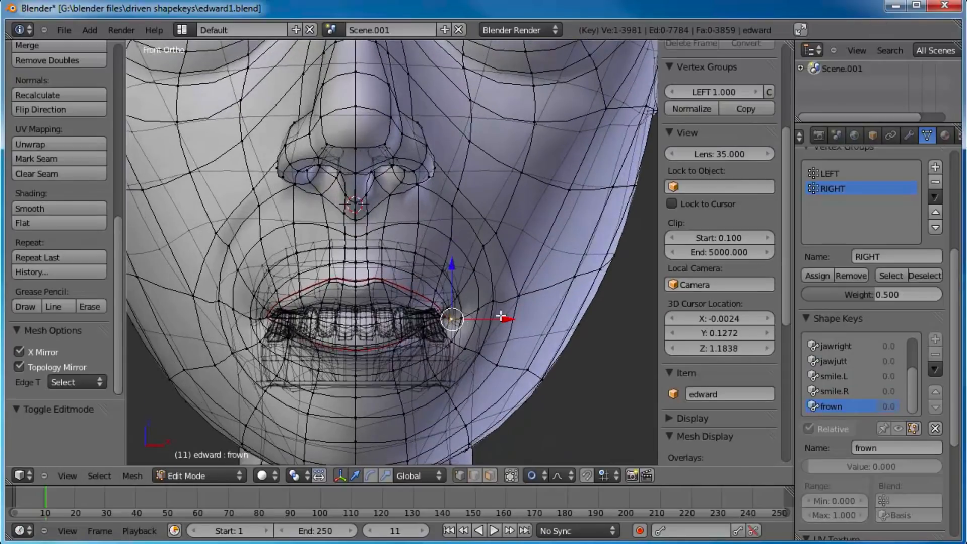
shift+middle_drag(500, 316, 508, 280)
scroll(508, 282, up, 1)
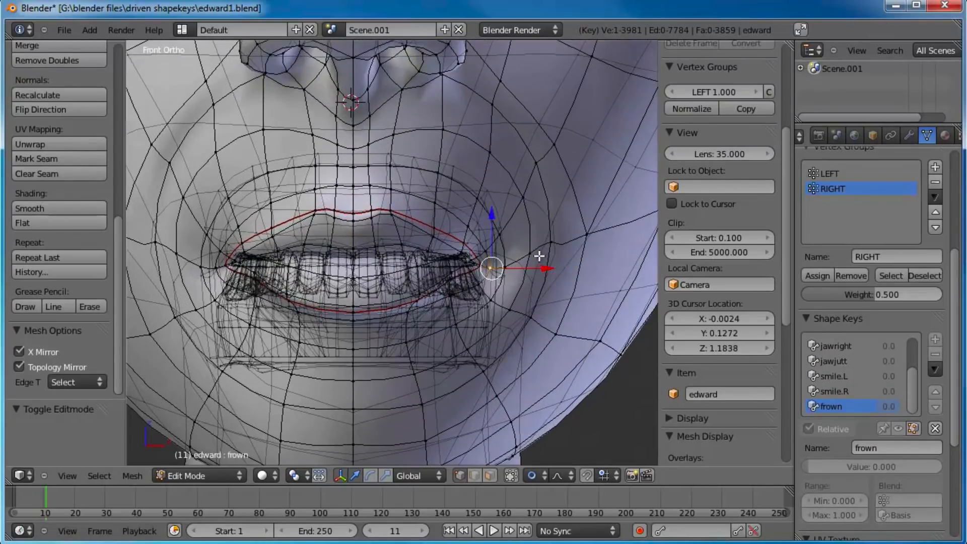
key(g)
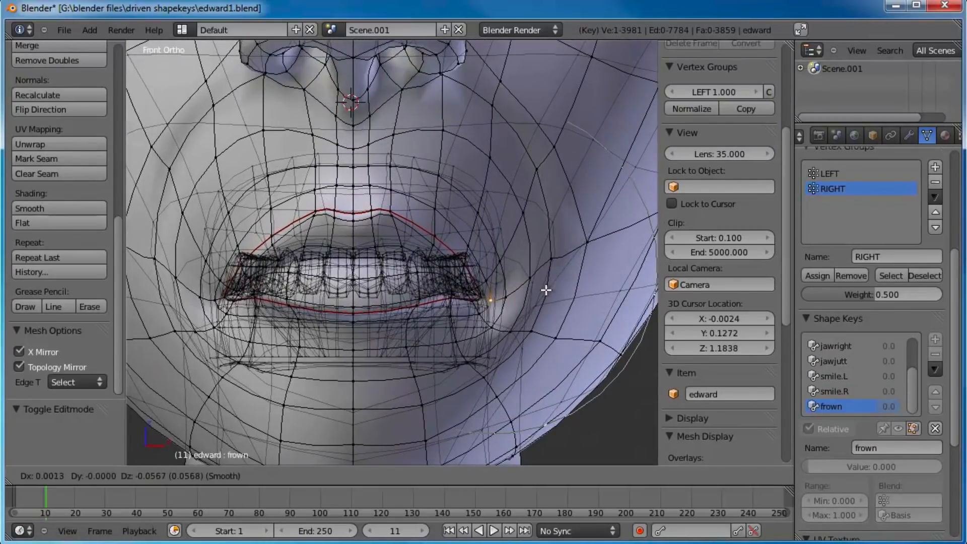
click(546, 285)
Step: Rotate the mouth corner area to angle the lips downward and shift it slightly lower for a stronger frown
key(r)
click(583, 307)
key(g)
click(582, 306)
key(r)
click(589, 320)
key(g)
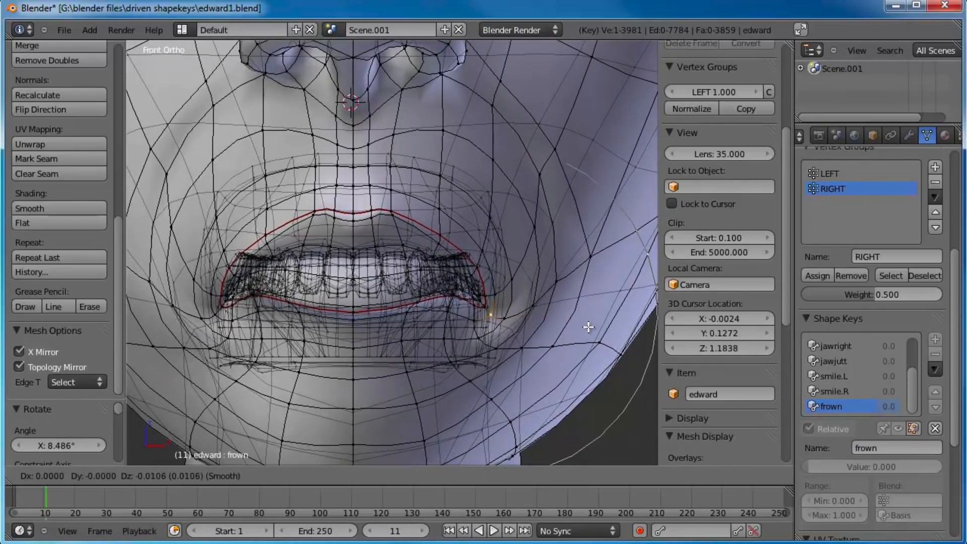
click(584, 333)
Step: Return to Object Mode and raise the frown shape key's value to 1.000, viewing the face at an angle
middle_drag(583, 331, 434, 298)
drag(433, 298, 443, 303)
scroll(421, 252, down, 3)
key(Tab)
middle_drag(345, 247, 554, 313)
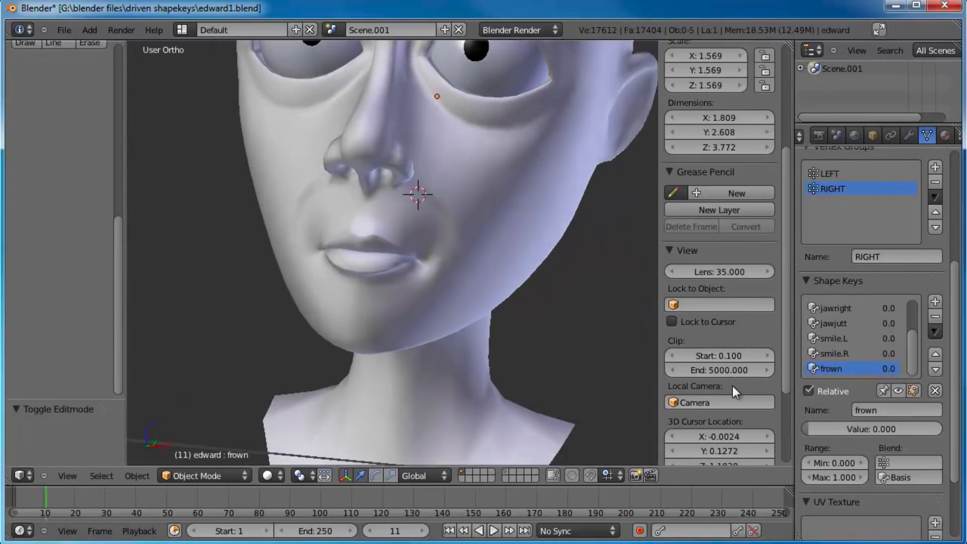
drag(826, 429, 928, 429)
drag(963, 456, 947, 429)
Step: Add another shape key after frown and name it frown.R
click(935, 302)
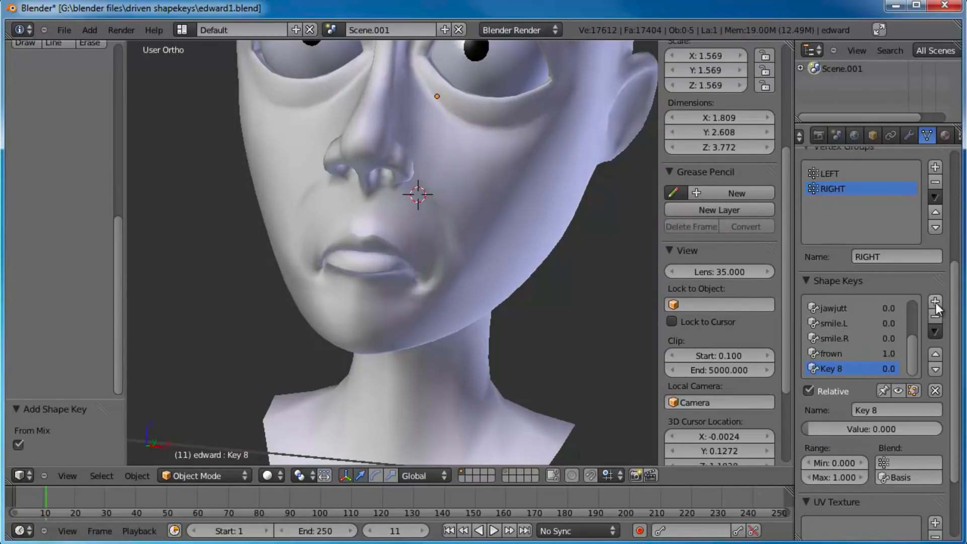
click(886, 410)
text(frown.R)
key(Return)
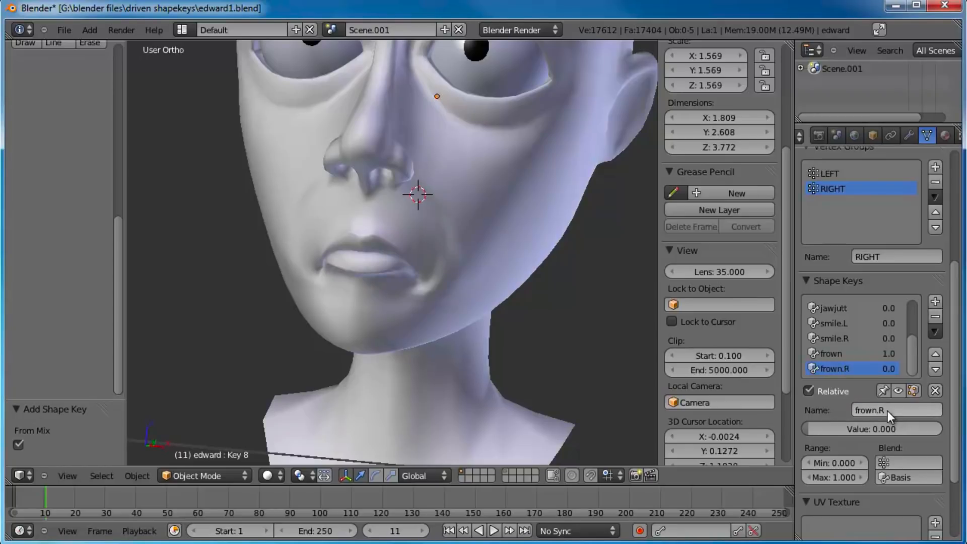
Step: Rename the frown shape key as frown.L
click(875, 354)
click(918, 410)
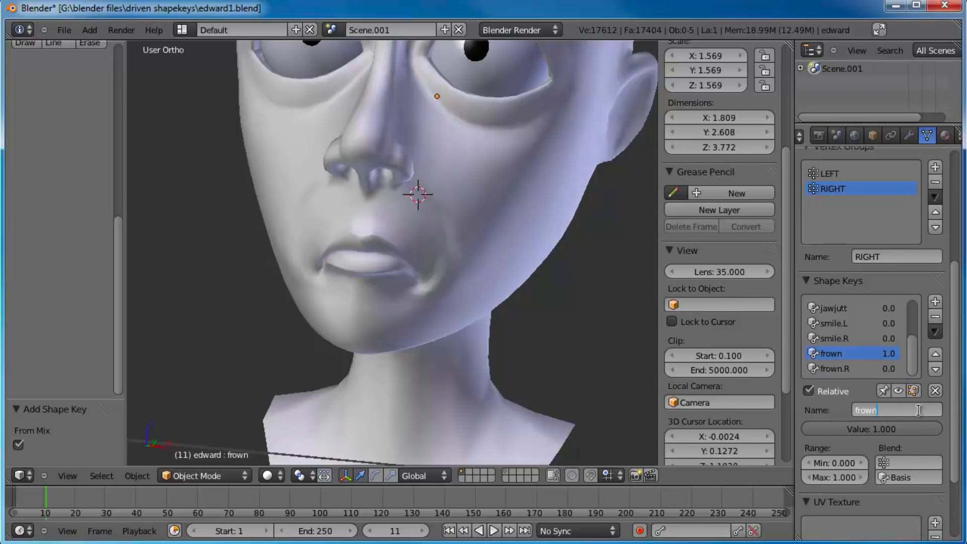
text(.L)
key(Return)
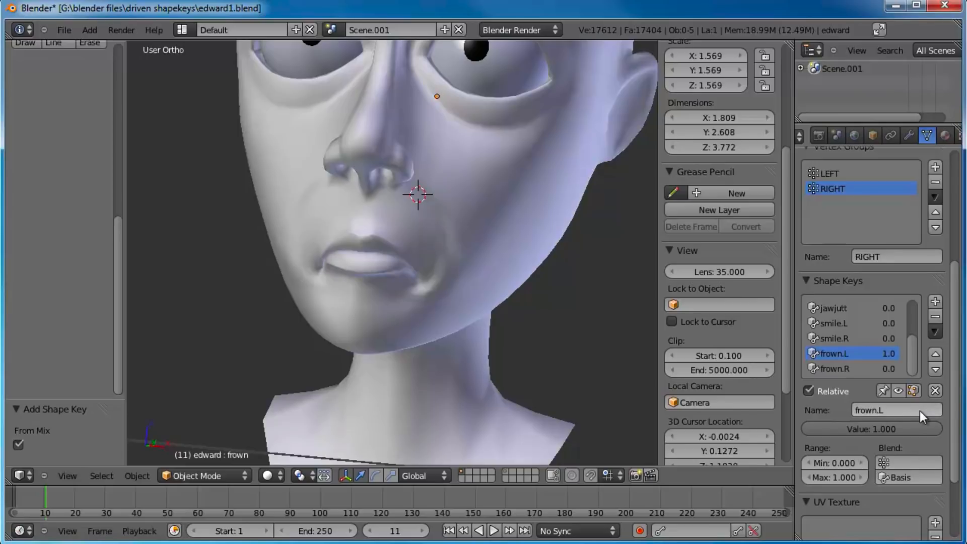
Step: Set the blend vertex group to LEFT for frown.L and to RIGHT for frown.R
click(903, 459)
click(865, 308)
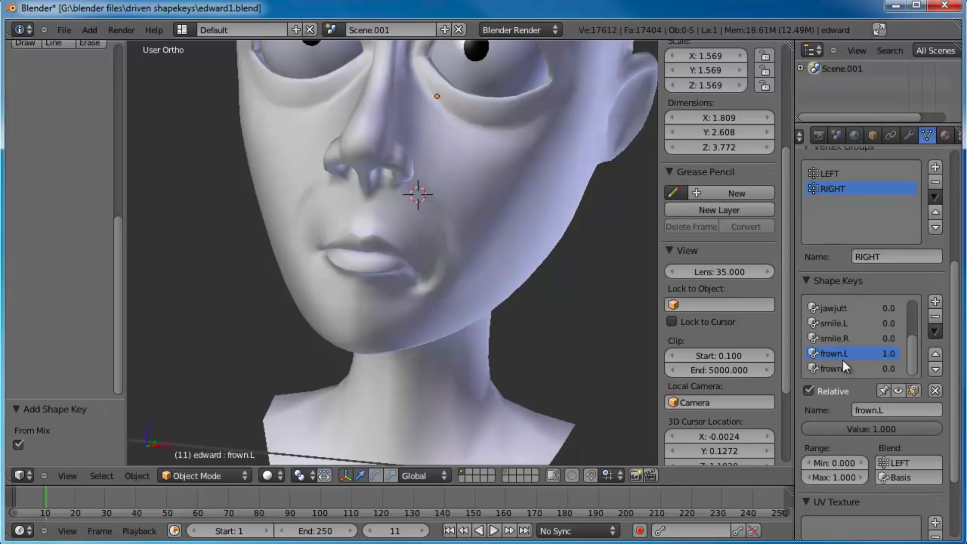
click(839, 367)
click(917, 462)
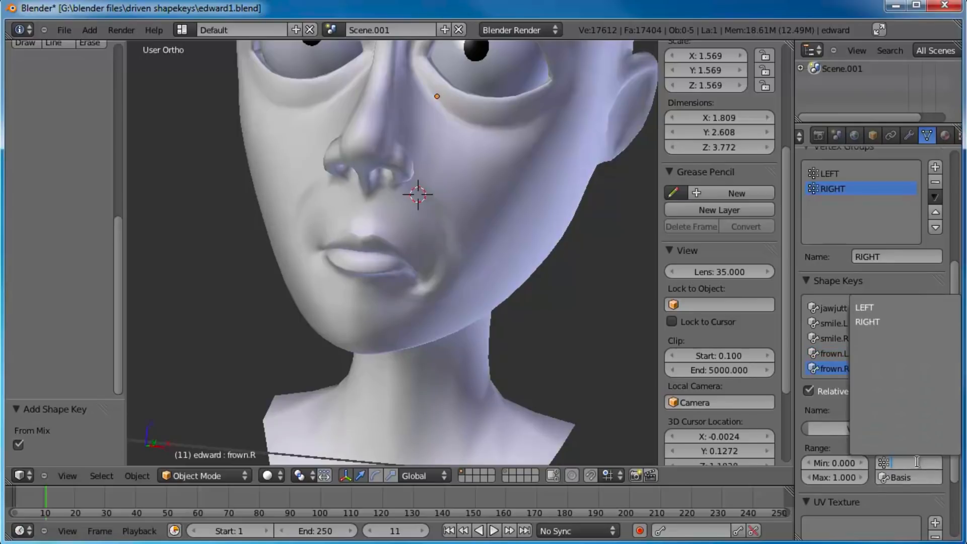
click(871, 322)
Step: Set the values of both frown.R and frown.L to 0
drag(937, 429, 733, 412)
click(842, 355)
drag(897, 434, 733, 415)
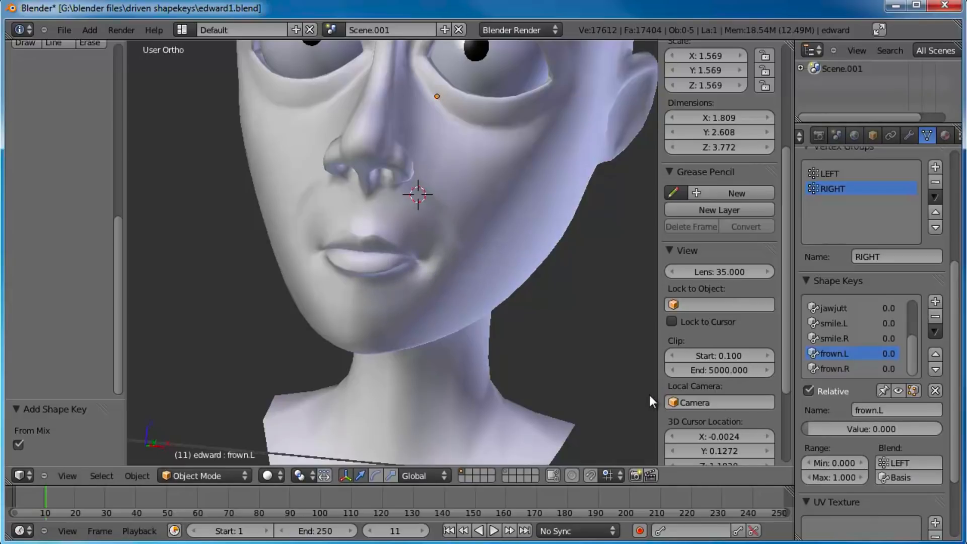
Step: Switch to the right side view of the mouth and add a shape key named toplipUp
key(KP_1)
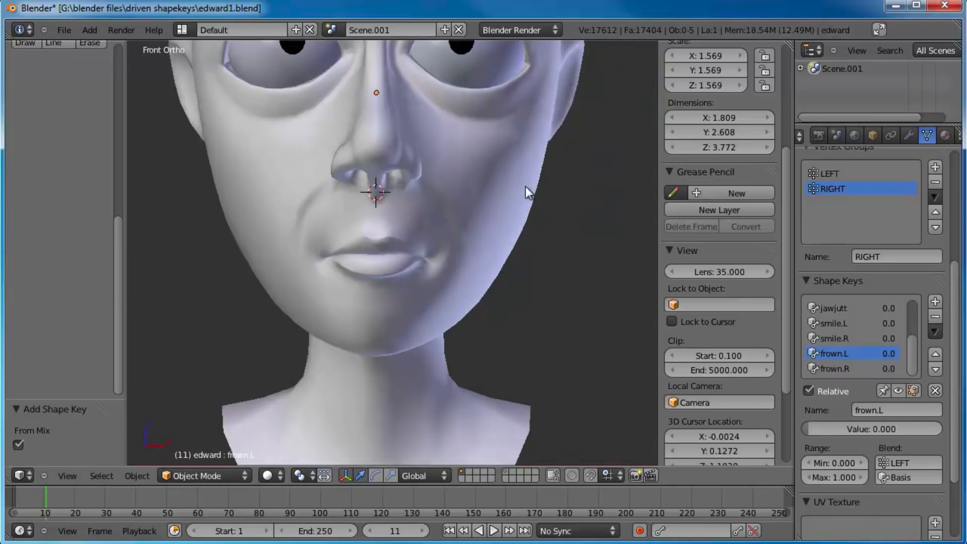
scroll(525, 186, down, 3)
middle_drag(518, 228, 587, 312)
middle_drag(579, 302, 447, 279)
key(KP_3)
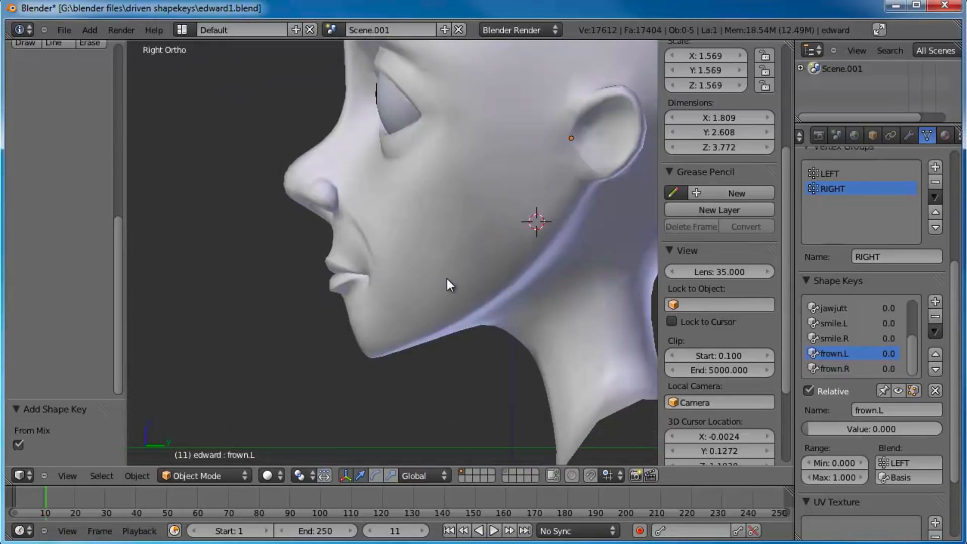
scroll(448, 278, up, 3)
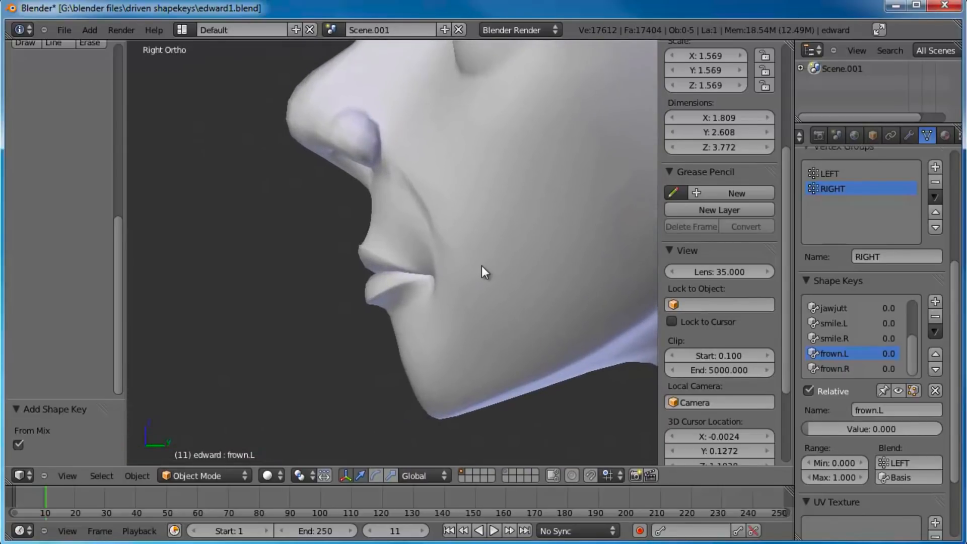
click(935, 301)
click(882, 413)
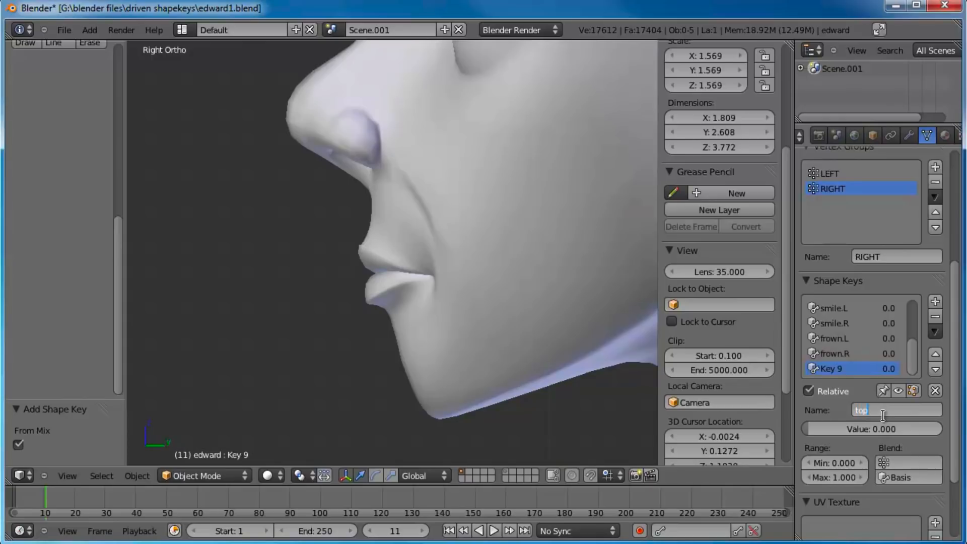
text(toplipUp)
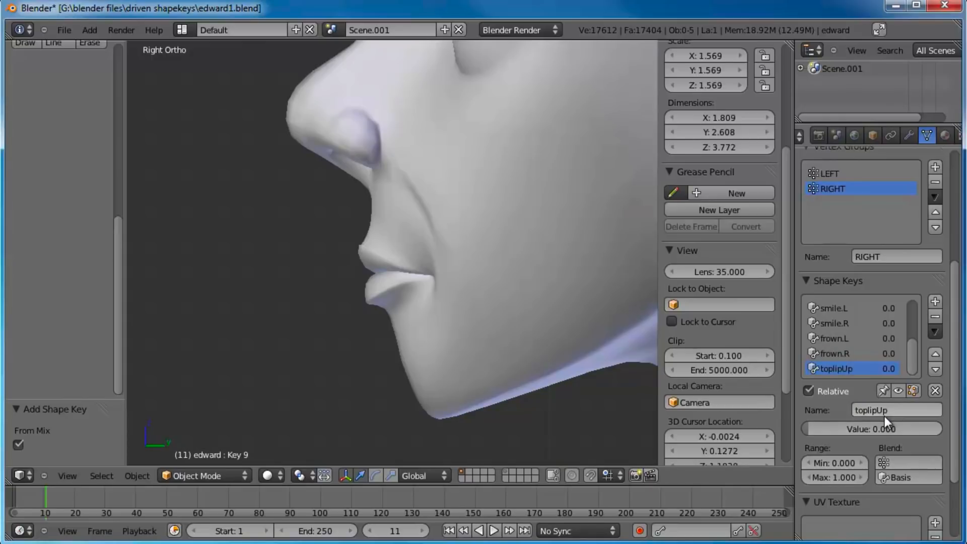
key(Return)
Step: In Edit Mode, select the vertices along the upper lip's lower edge and move them up about 0.10 units with smooth proportional falloff
key(Tab)
scroll(361, 277, up, 3)
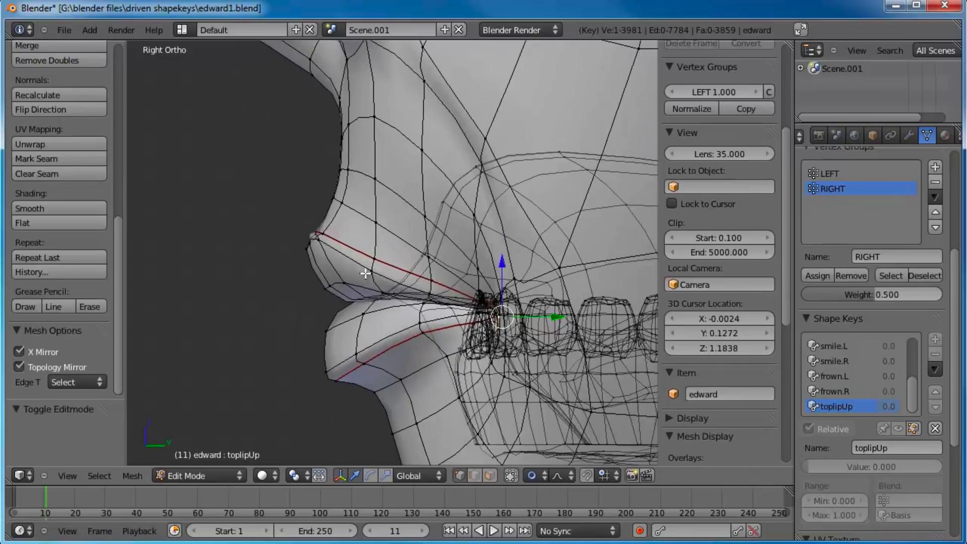
scroll(371, 298, up, 2)
right_click(324, 298)
shift+right_click(292, 310)
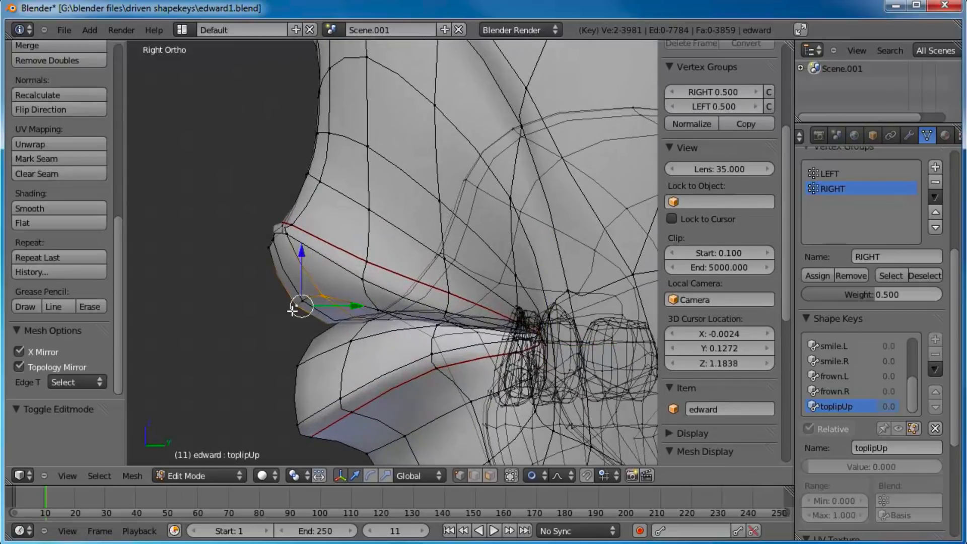
shift+right_click(307, 304)
shift+right_click(379, 311)
scroll(372, 407, up, 4)
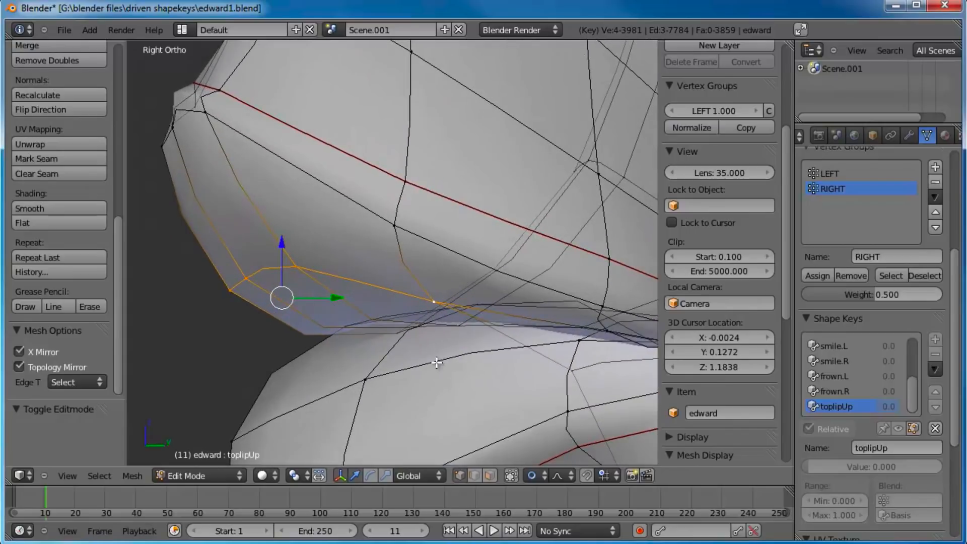
shift+right_click(461, 336)
scroll(468, 359, down, 2)
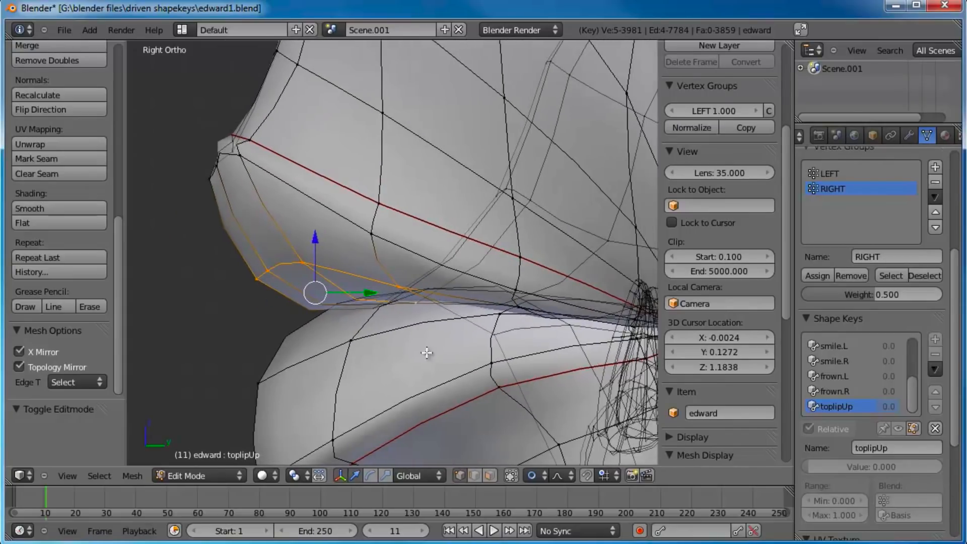
key(g)
scroll(419, 322, down, 5)
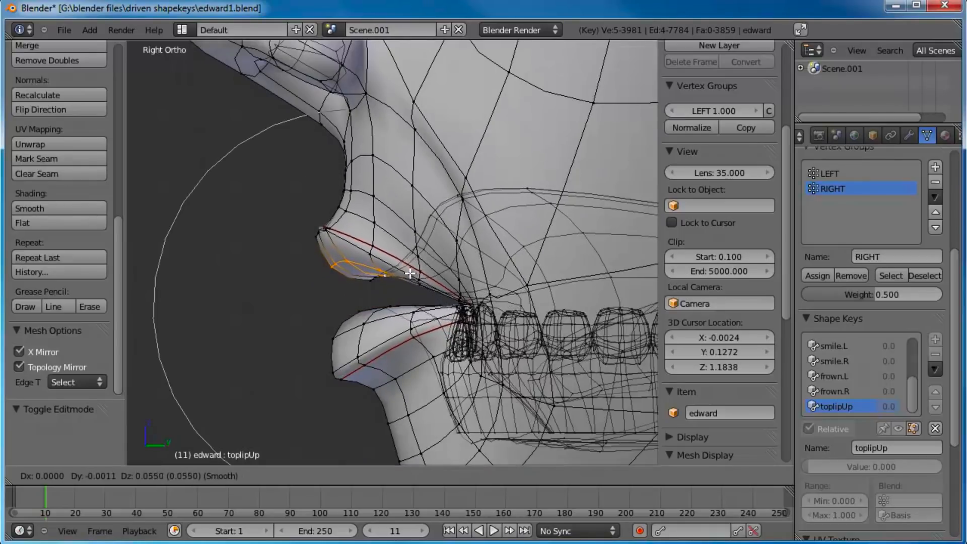
scroll(413, 261, down, 1)
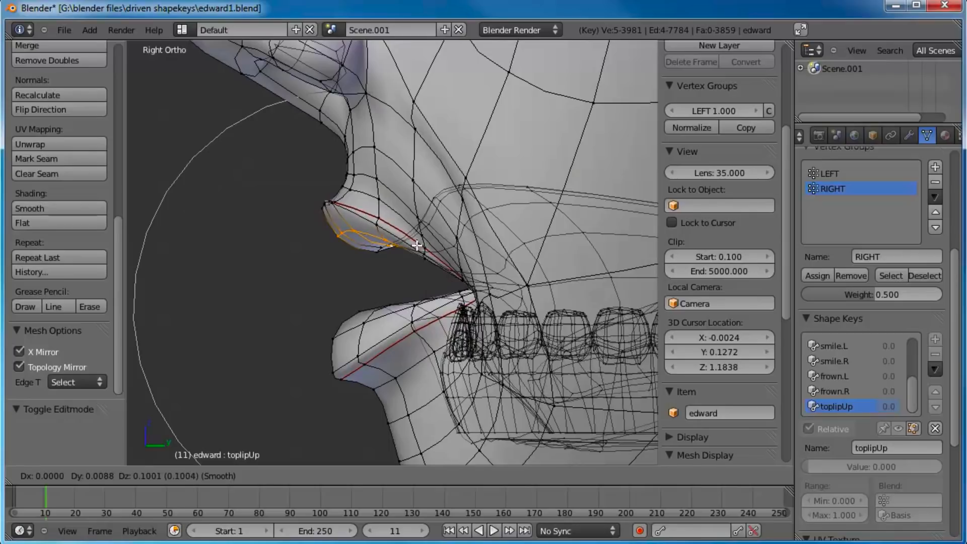
click(415, 247)
Step: Box-select only the vertices around the upper lip's front ridge and smooth them with 3 iterations
scroll(366, 192, up, 1)
shift+middle_drag(365, 192, 374, 253)
key(a)
key(b)
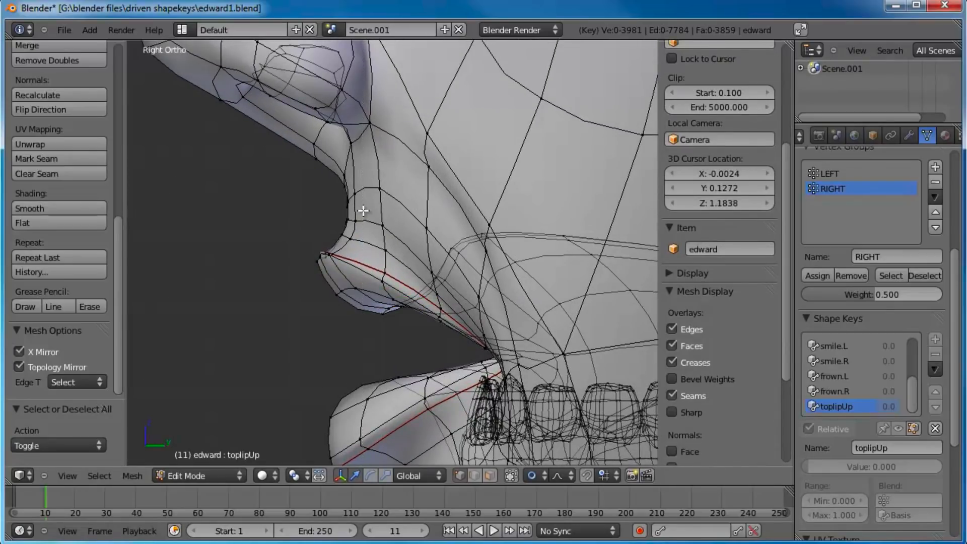
drag(365, 205, 295, 274)
drag(375, 276, 367, 294)
scroll(390, 271, down, 2)
scroll(406, 276, up, 1)
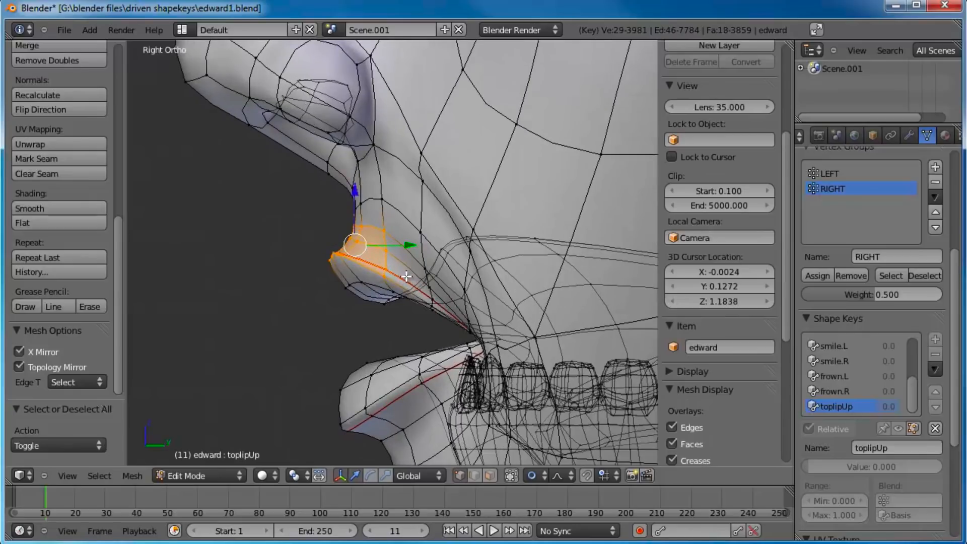
key(w)
click(362, 399)
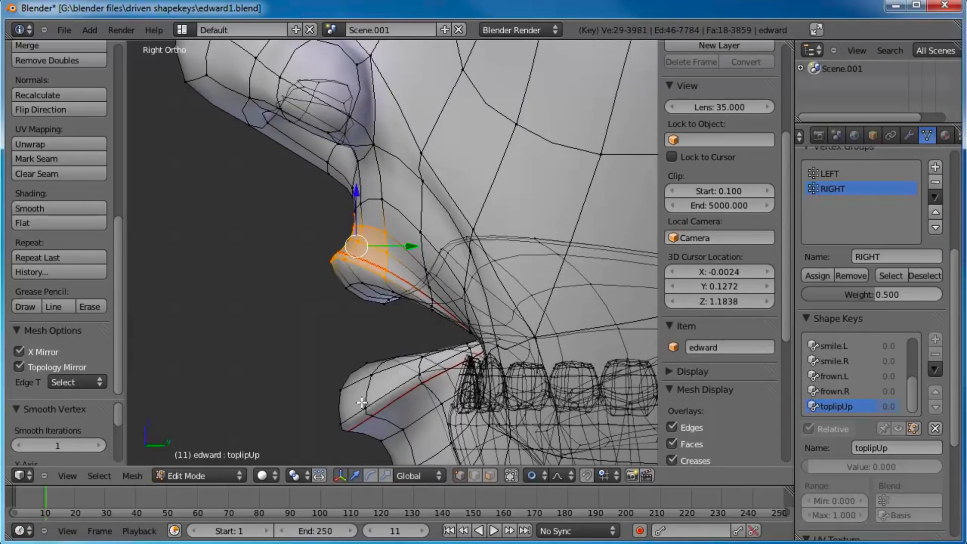
click(95, 444)
click(95, 443)
scroll(295, 265, down, 1)
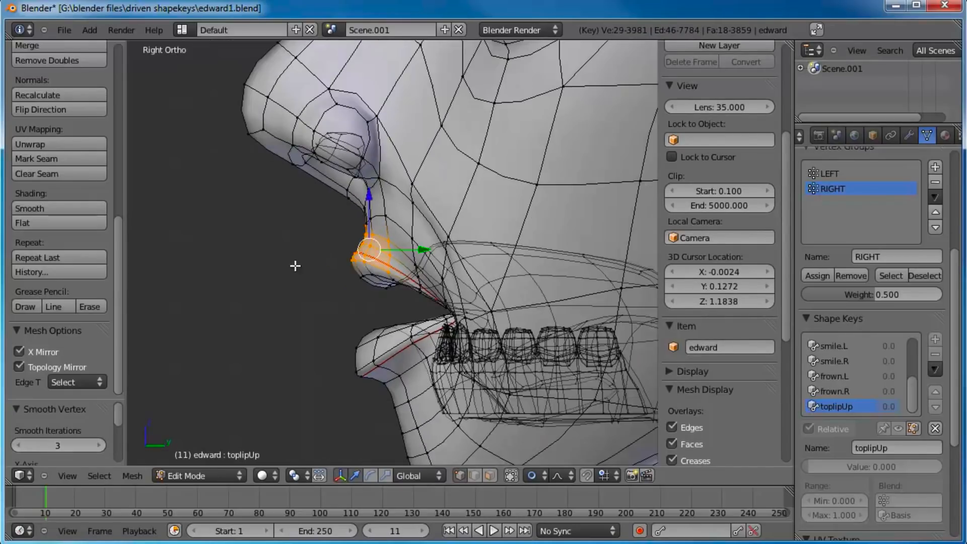
Step: Return to Object Mode and set toplipUp to 1.000 to inspect the raised upper lip from several angles
key(Tab)
middle_drag(294, 259, 369, 260)
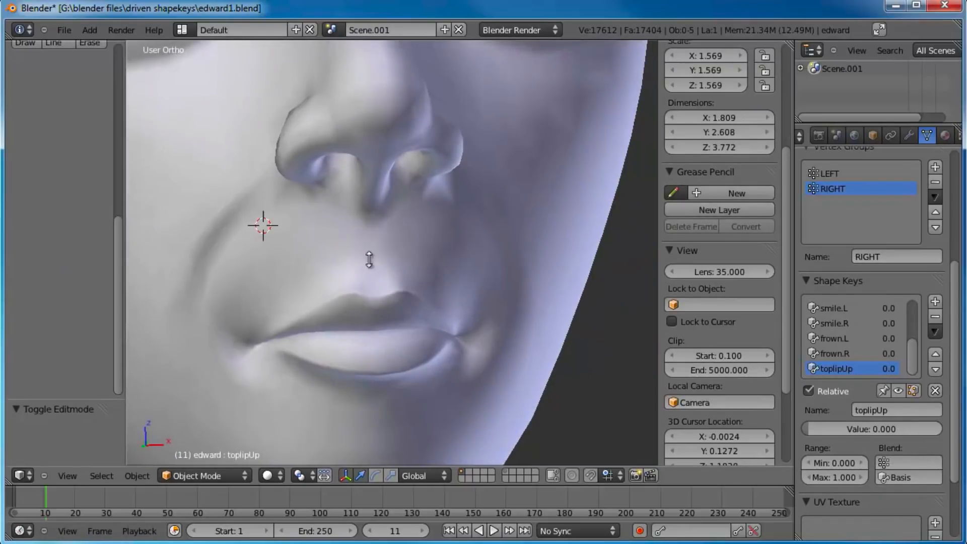
drag(817, 427, 881, 435)
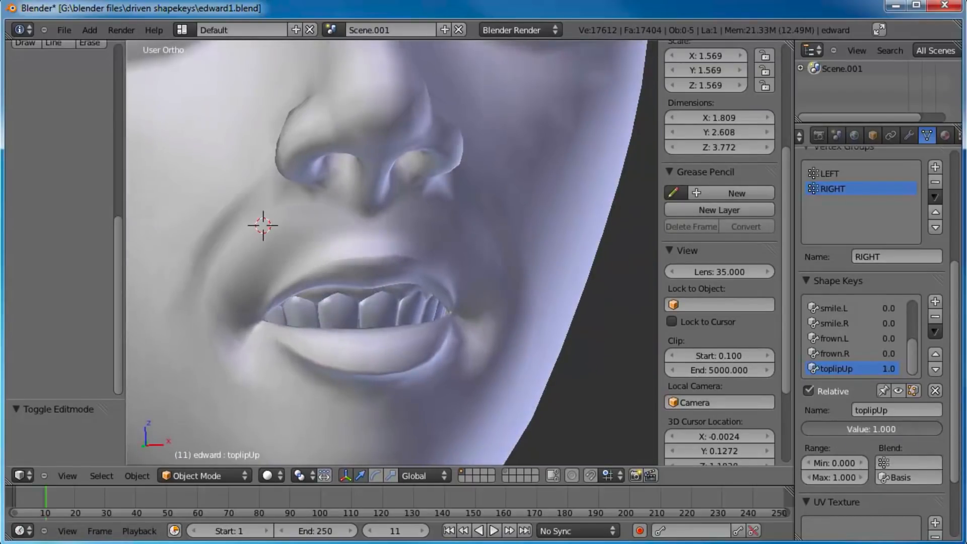
middle_drag(579, 352, 779, 382)
drag(887, 430, 954, 422)
middle_drag(488, 316, 594, 345)
middle_drag(449, 272, 428, 272)
scroll(451, 343, down, 2)
Step: Test toplipUp together with the smile by setting smile.R to 0.978 and smile.L to about 0.8
click(831, 353)
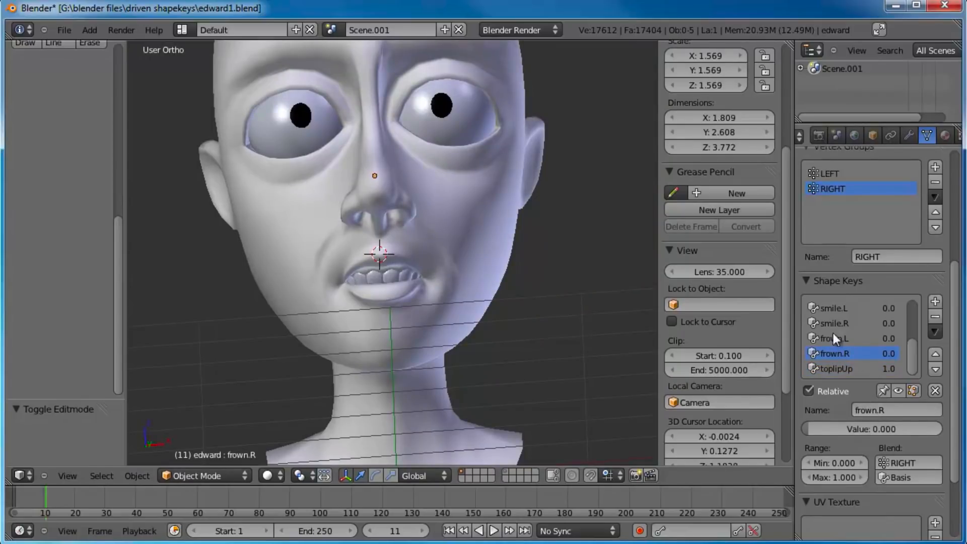
drag(837, 428, 954, 436)
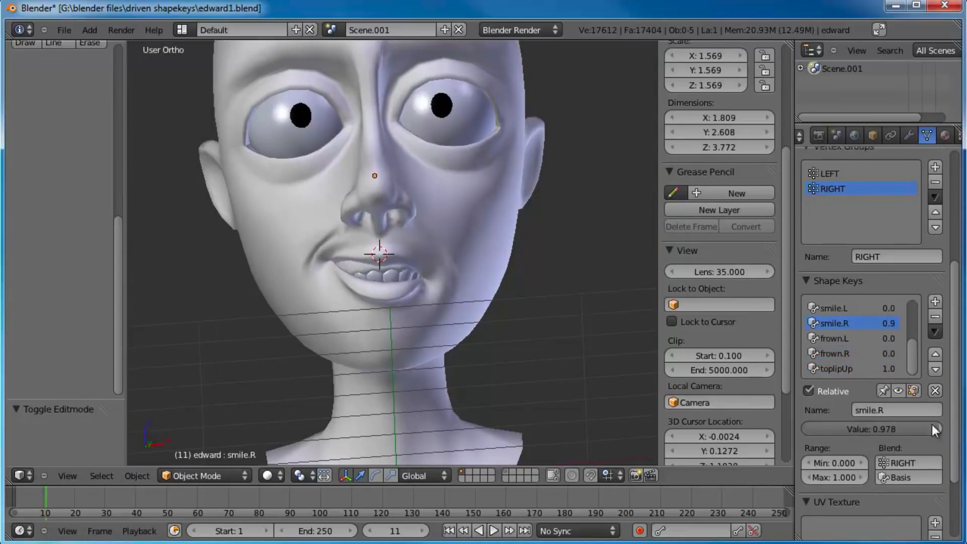
click(833, 308)
drag(841, 429, 930, 425)
middle_drag(393, 191, 515, 265)
Step: Set the values of toplipUp, smile.R and smile.L to 0
click(851, 369)
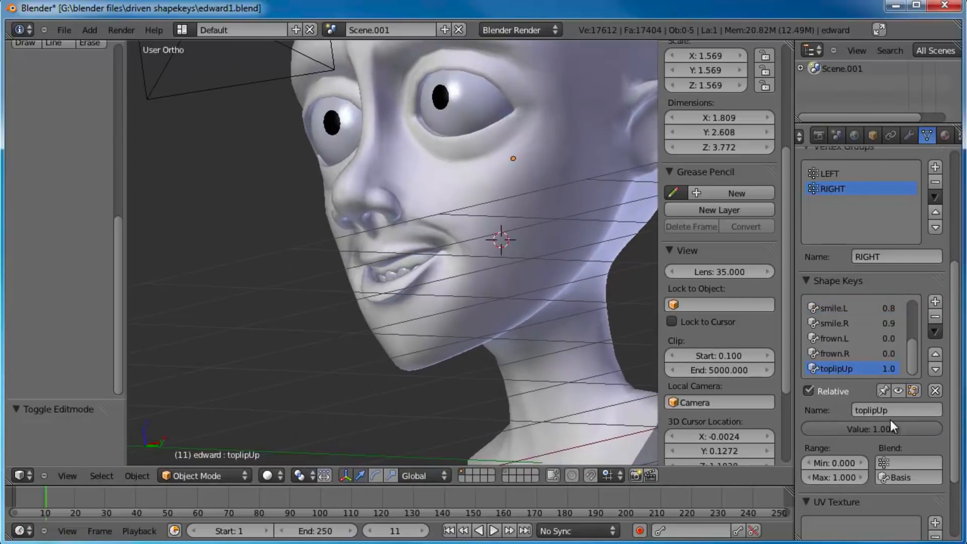
drag(893, 430, 824, 426)
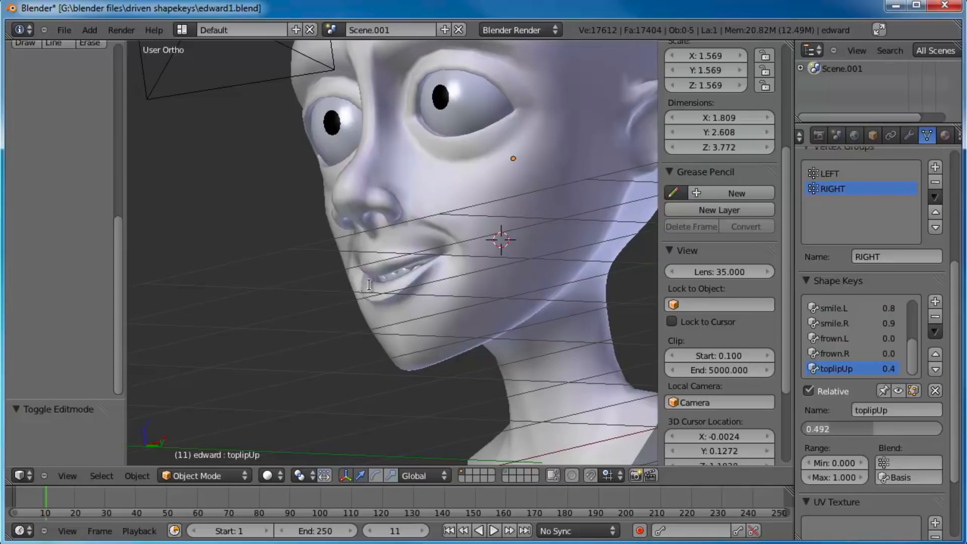
middle_drag(356, 226, 602, 310)
drag(862, 430, 809, 434)
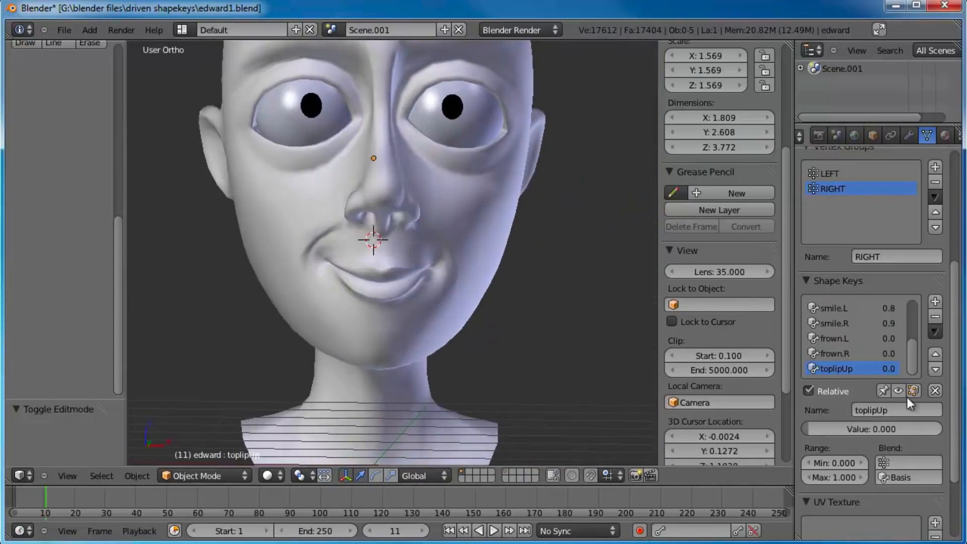
click(856, 323)
drag(902, 427, 684, 409)
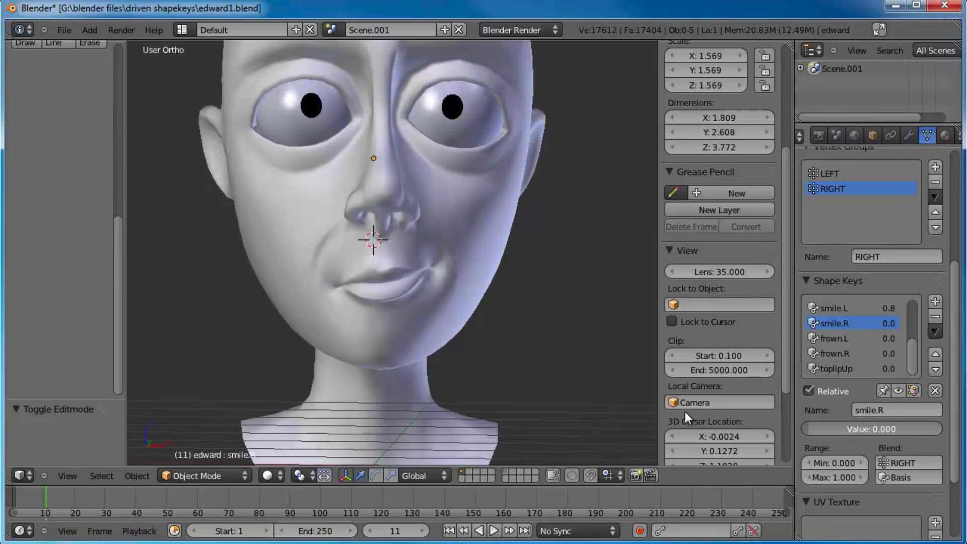
click(828, 307)
drag(887, 432, 740, 409)
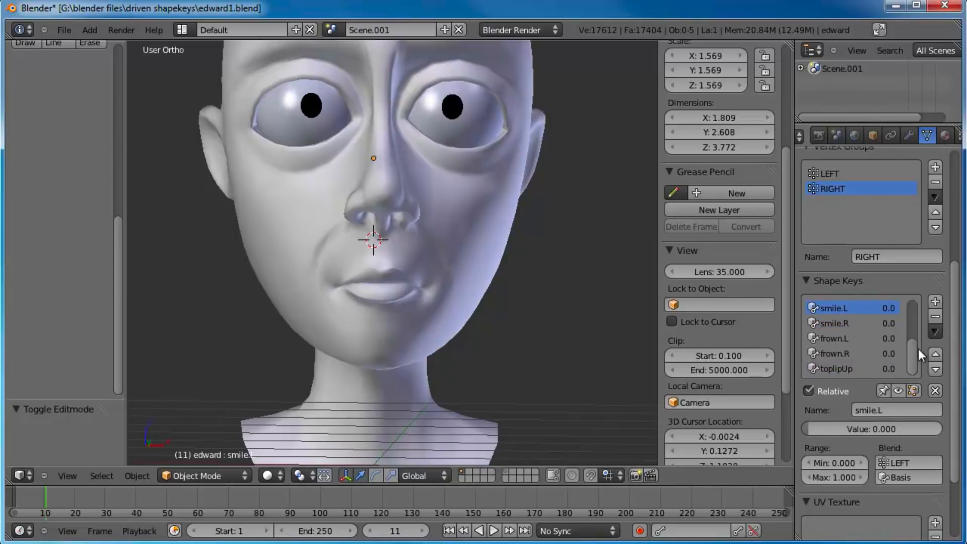
Step: Select the head, switch to the right side view of the mouth and add a shape key named bottomlipDown
drag(914, 352, 917, 362)
middle_drag(442, 274, 407, 282)
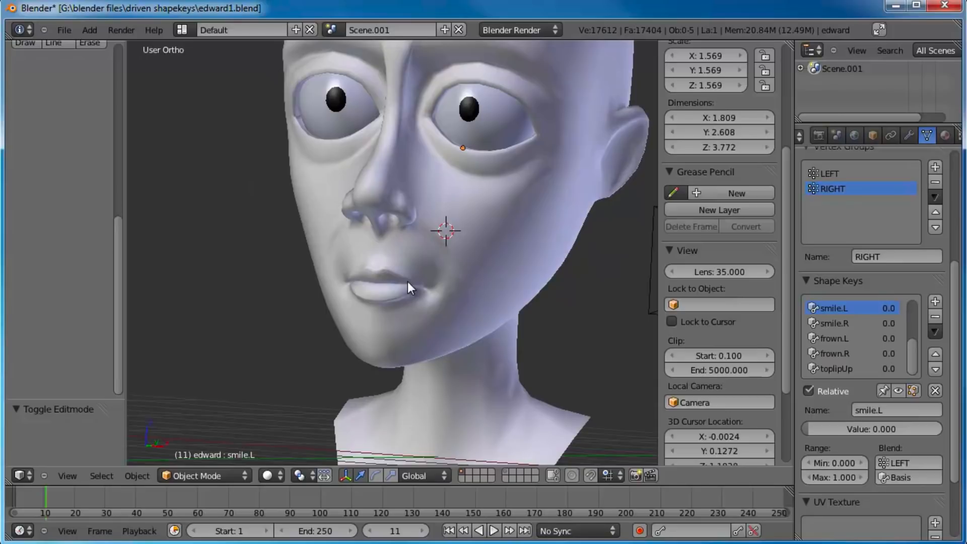
key(KP_3)
right_click(406, 279)
scroll(451, 319, up, 3)
scroll(431, 310, up, 2)
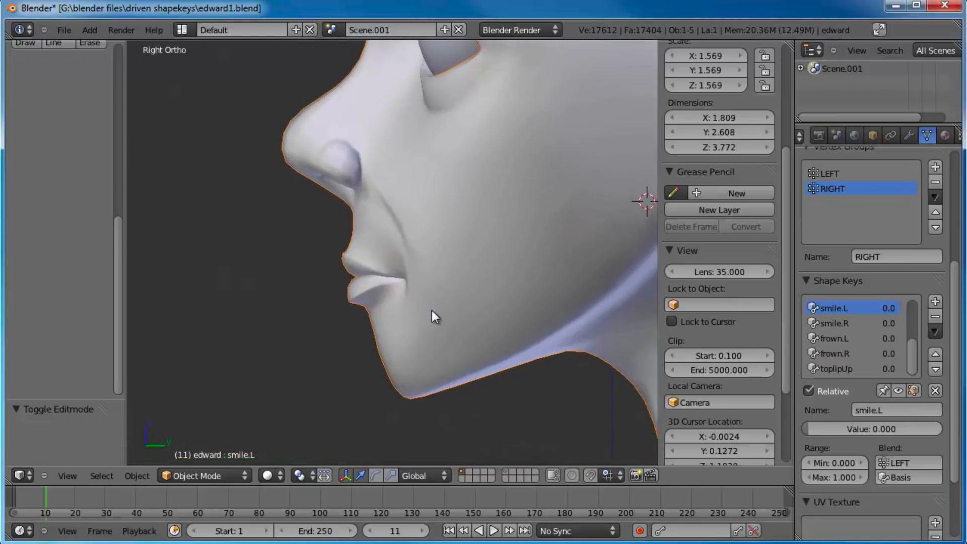
scroll(420, 312, up, 1)
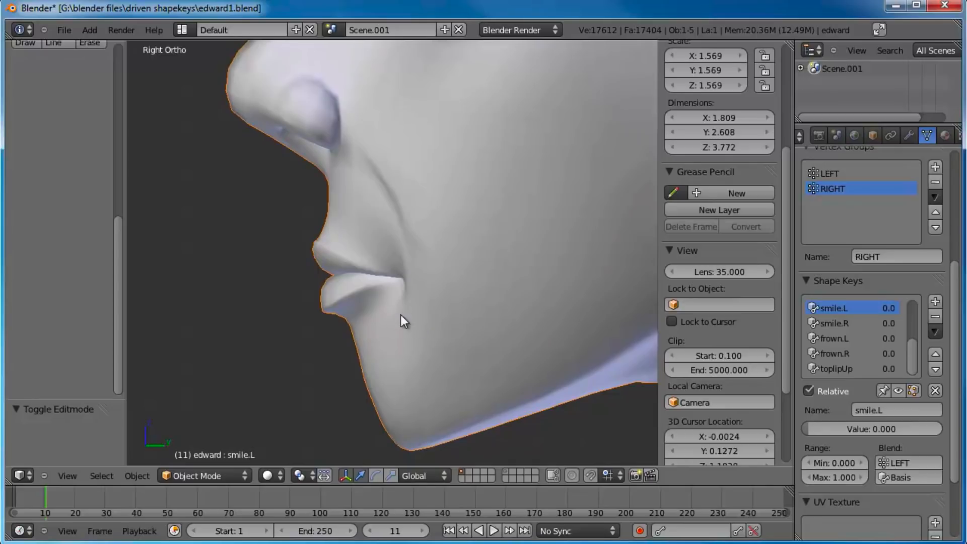
shift+middle_drag(424, 319, 454, 300)
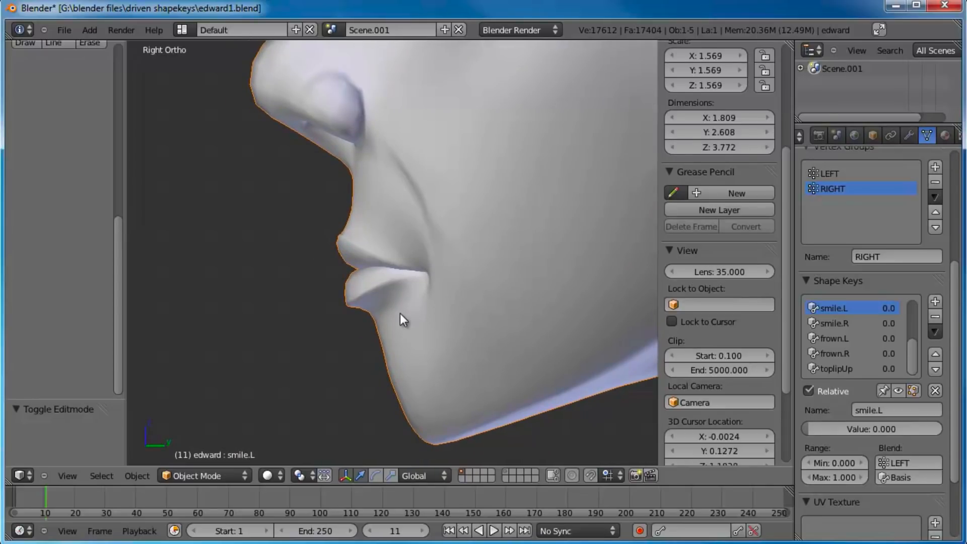
scroll(385, 300, up, 1)
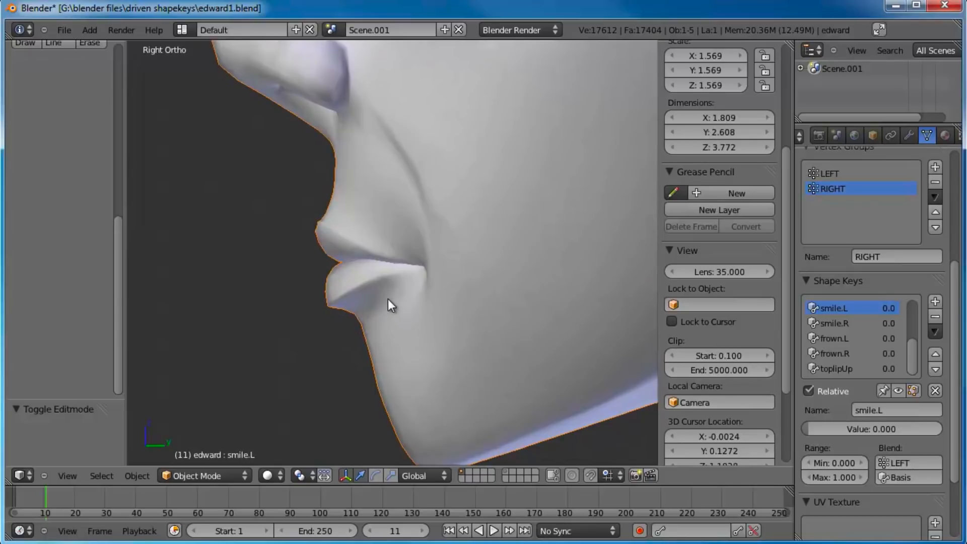
shift+middle_drag(388, 299, 353, 273)
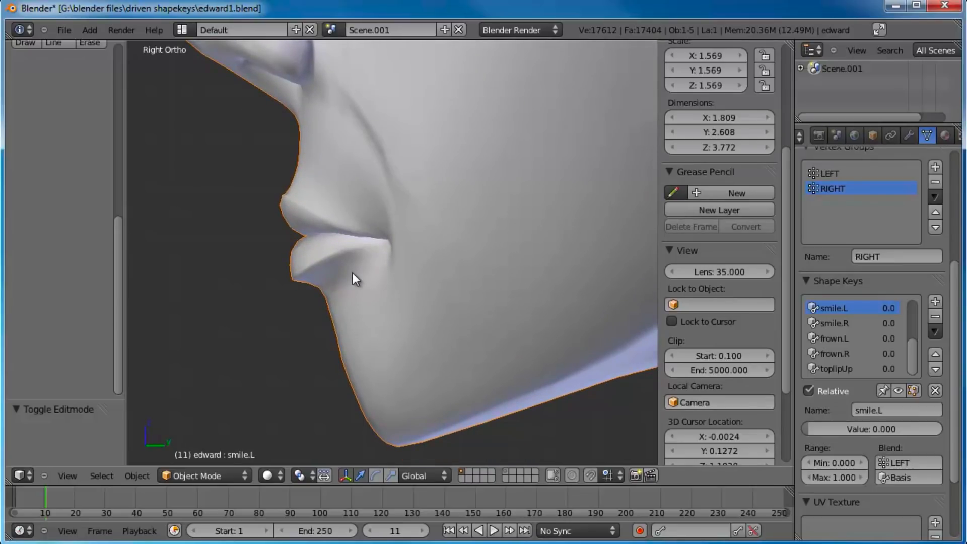
shift+middle_drag(353, 273, 372, 300)
key(Tab)
key(Tab)
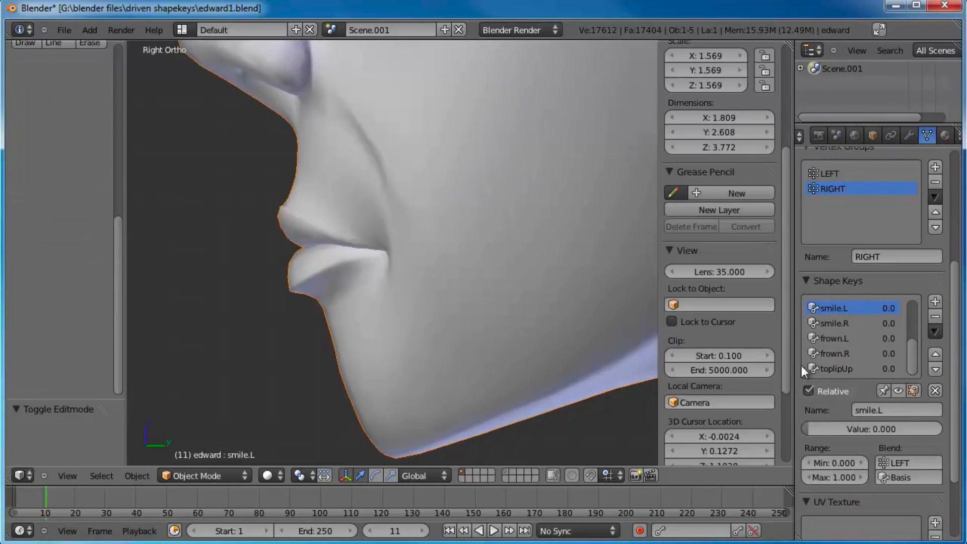
drag(914, 349, 914, 368)
click(935, 301)
click(885, 408)
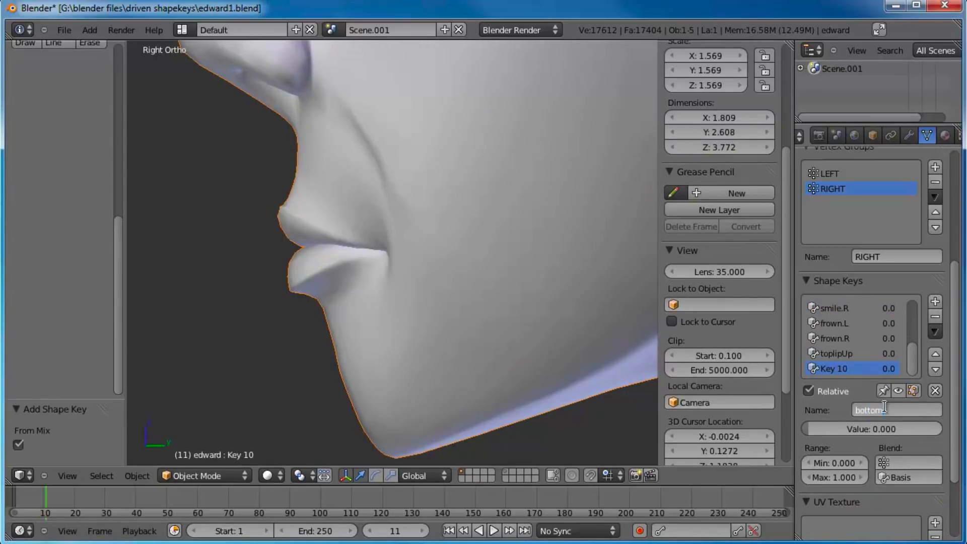
text(bottomlipDown)
key(Return)
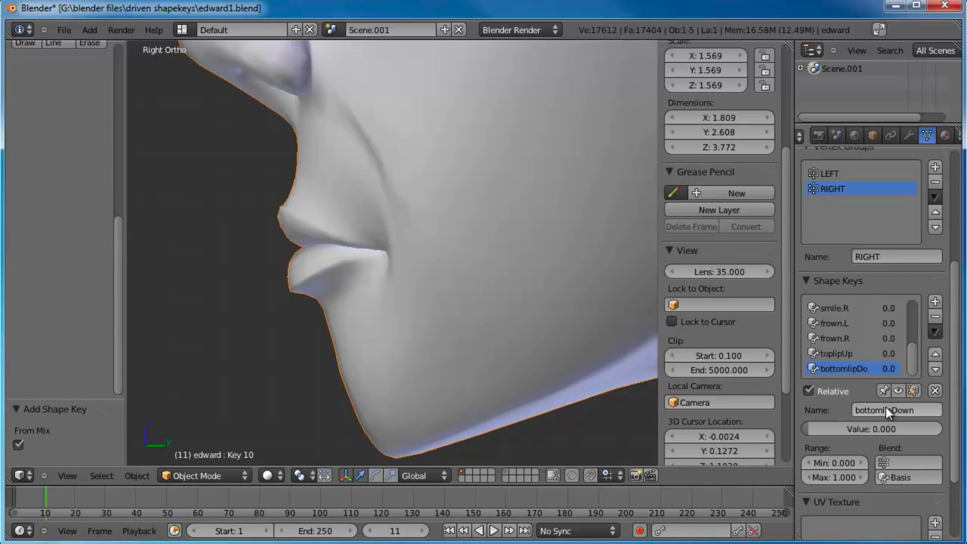
Step: In Edit Mode, select the lower lip's front and upper-edge vertices and move them down and 0.024 units along Y with smooth proportional falloff
key(Tab)
shift+middle_drag(345, 249, 429, 245)
scroll(428, 246, up, 2)
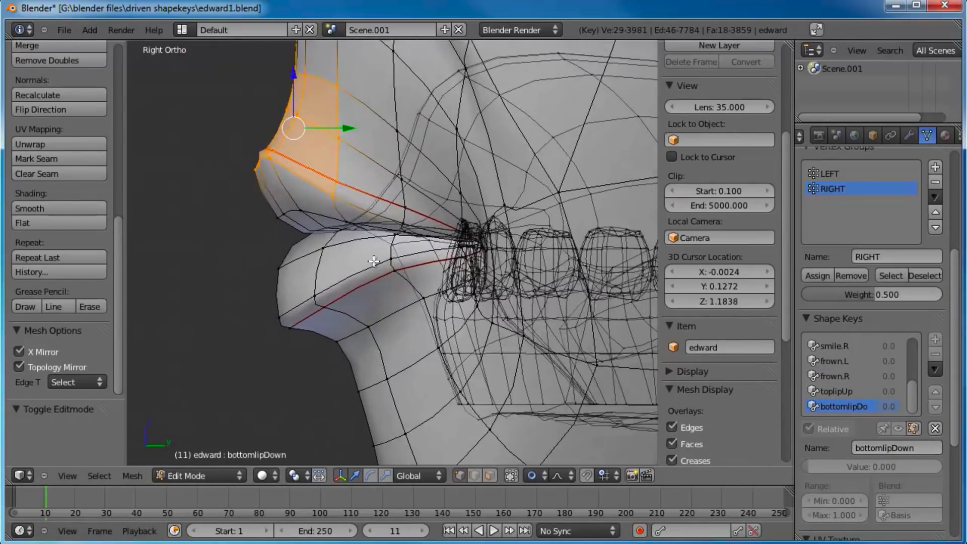
key(a)
right_click(262, 267)
shift+right_click(315, 243)
shift+right_click(306, 307)
shift+right_click(313, 321)
shift+right_click(269, 343)
shift+right_click(257, 331)
scroll(313, 241, up, 3)
shift+right_click(295, 207)
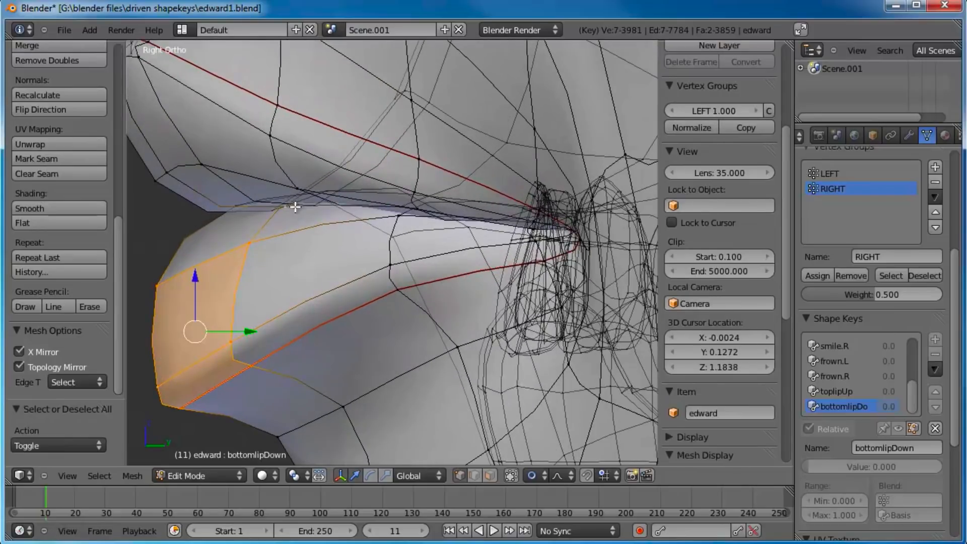
shift+right_click(299, 216)
shift+right_click(286, 206)
scroll(292, 212, up, 5)
shift+right_click(252, 220)
key(c)
middle_drag(239, 217, 206, 229)
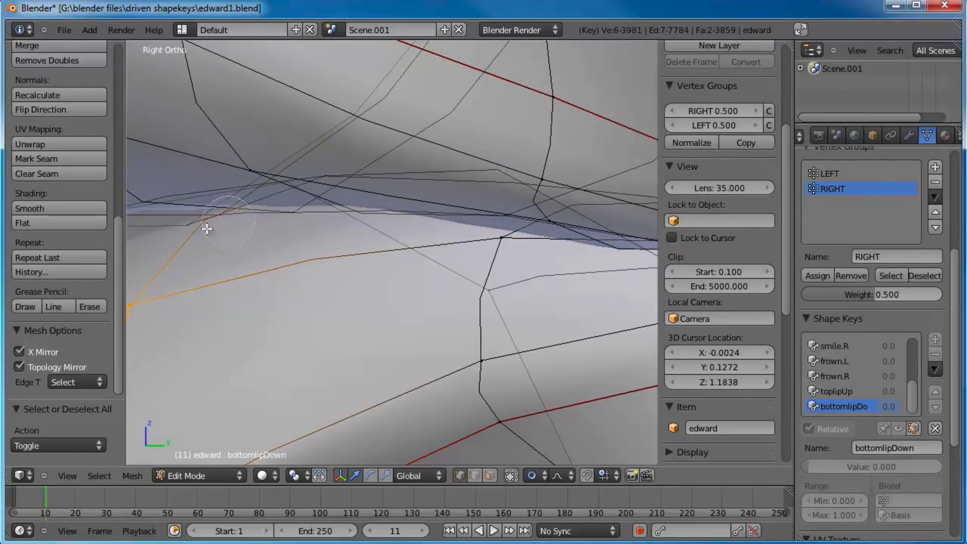
scroll(243, 226, down, 3)
shift+right_click(354, 206)
scroll(365, 262, down, 5)
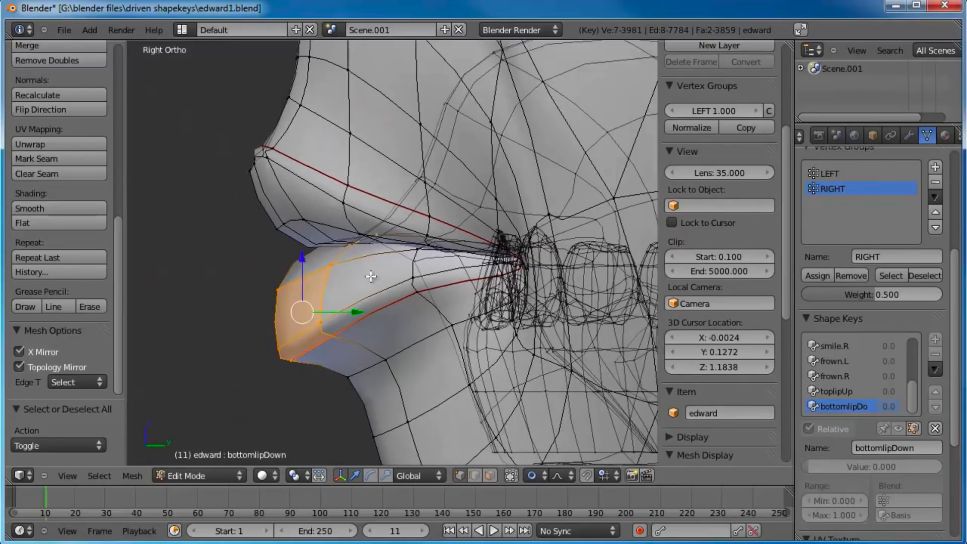
shift+middle_drag(373, 277, 365, 262)
key(g)
right_click(367, 290)
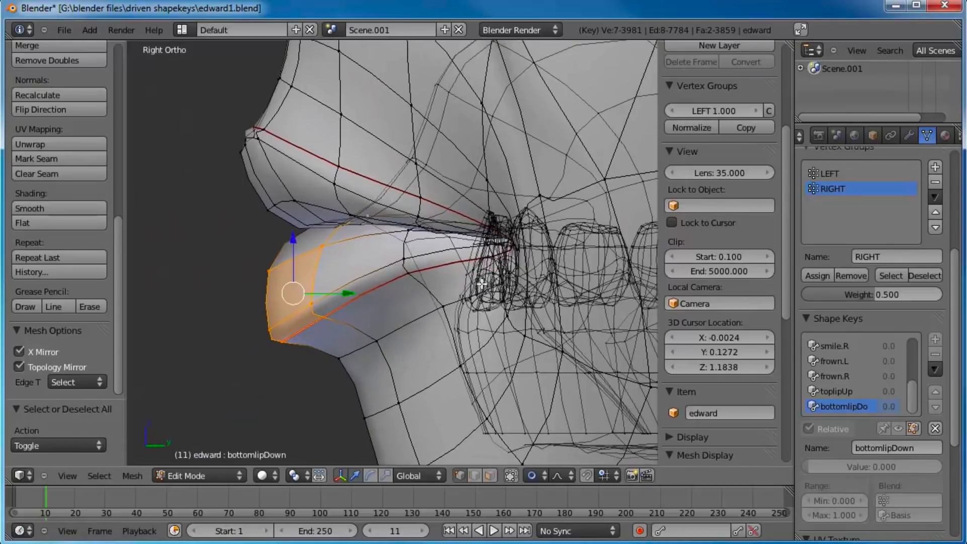
shift+middle_drag(486, 306, 409, 237)
key(g)
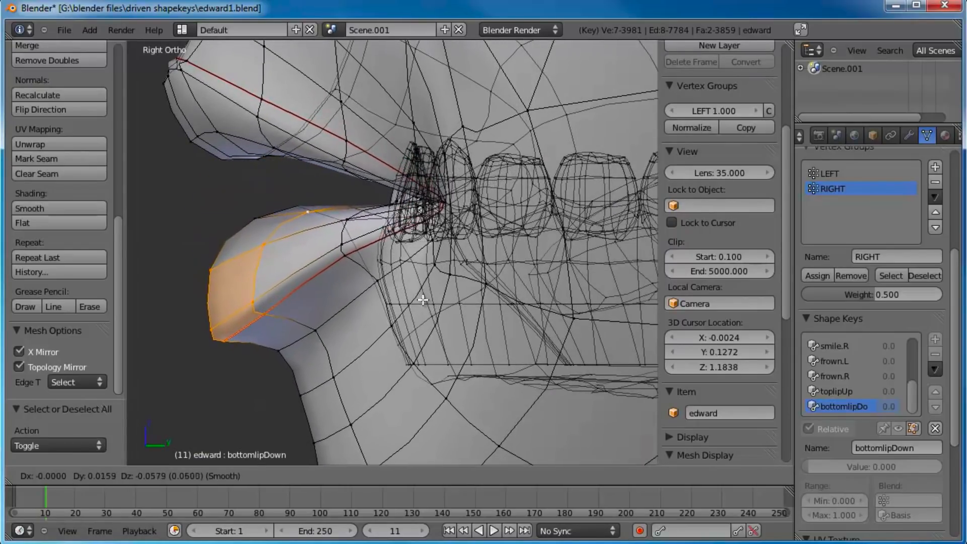
click(432, 330)
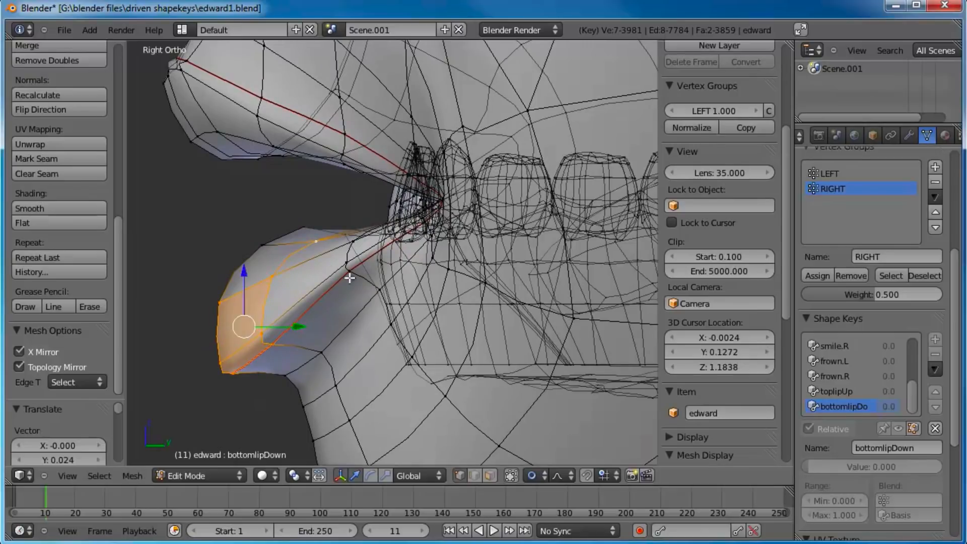
Step: Select a single vertex on the lower lip's upper edge and move it slightly down with smooth proportional falloff
right_click(301, 233)
right_click(264, 245)
key(g)
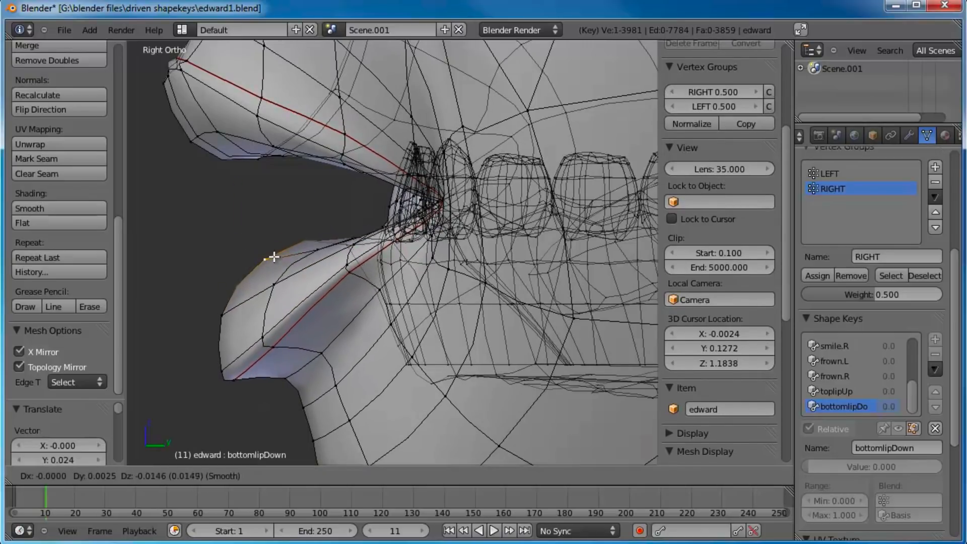
click(278, 262)
Step: Circle-select the vertices under the lower lip, add one along the crease toward the mouth corner, and smooth them with more than one iteration
scroll(328, 346, down, 2)
key(a)
key(b)
key(Escape)
key(c)
drag(285, 330, 341, 320)
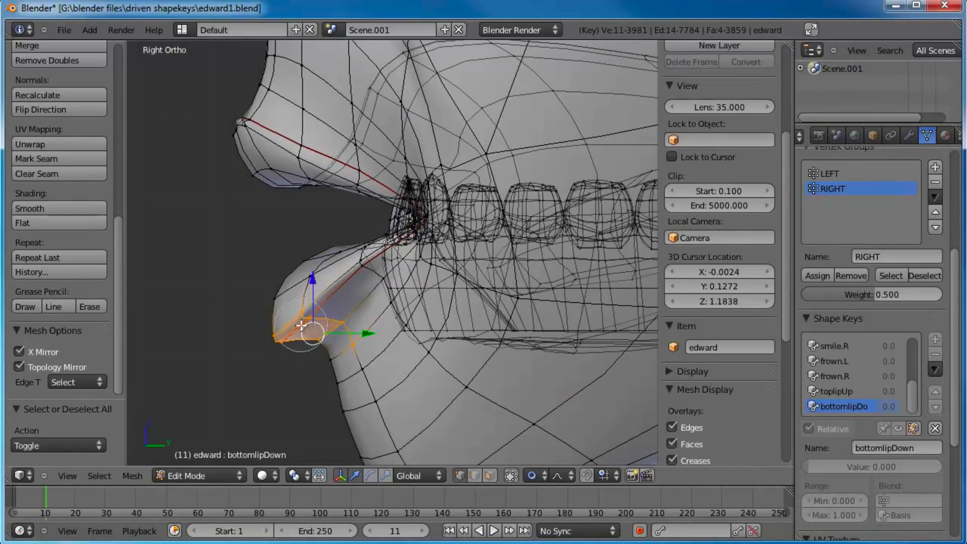
right_click(350, 281)
shift+right_click(358, 263)
shift+right_click(358, 271)
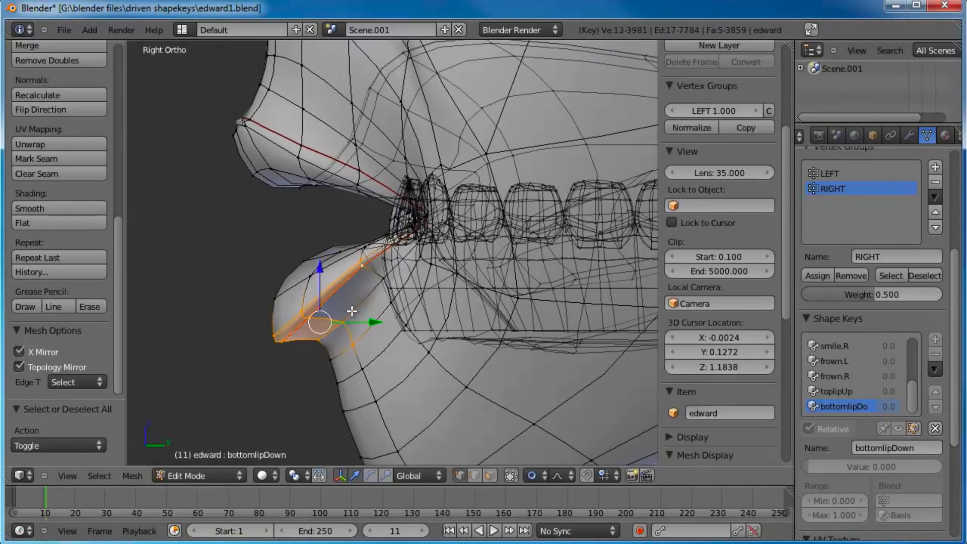
key(w)
click(346, 286)
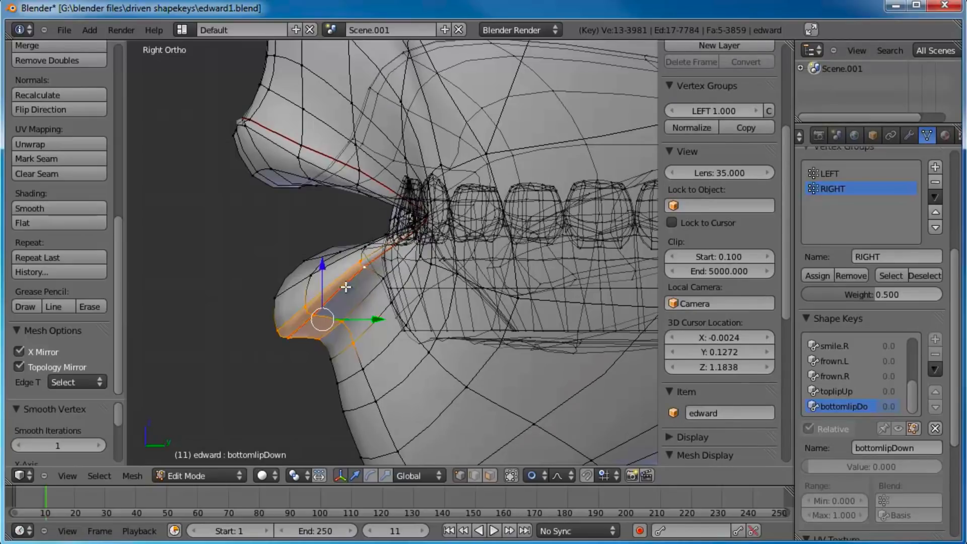
click(99, 446)
Step: Return to Object Mode and set bottomlipDown to 1.000 to inspect the lowered lip from the front
scroll(333, 298, down, 4)
key(Tab)
middle_drag(359, 256, 398, 262)
drag(825, 430, 941, 428)
scroll(483, 250, down, 6)
middle_drag(482, 249, 398, 304)
shift+middle_drag(446, 244, 431, 291)
Step: Test bottomlipDown together with the frown by setting frown.R to 0.230 and frown.L to 0.372, checking the front and side views
click(877, 339)
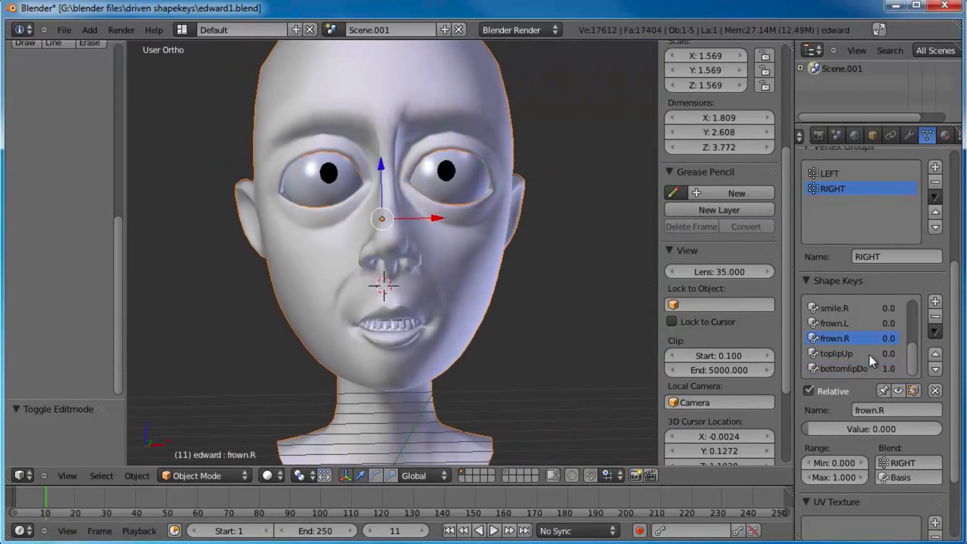
drag(829, 429, 888, 427)
click(851, 323)
middle_drag(620, 393, 443, 261)
key(KP_3)
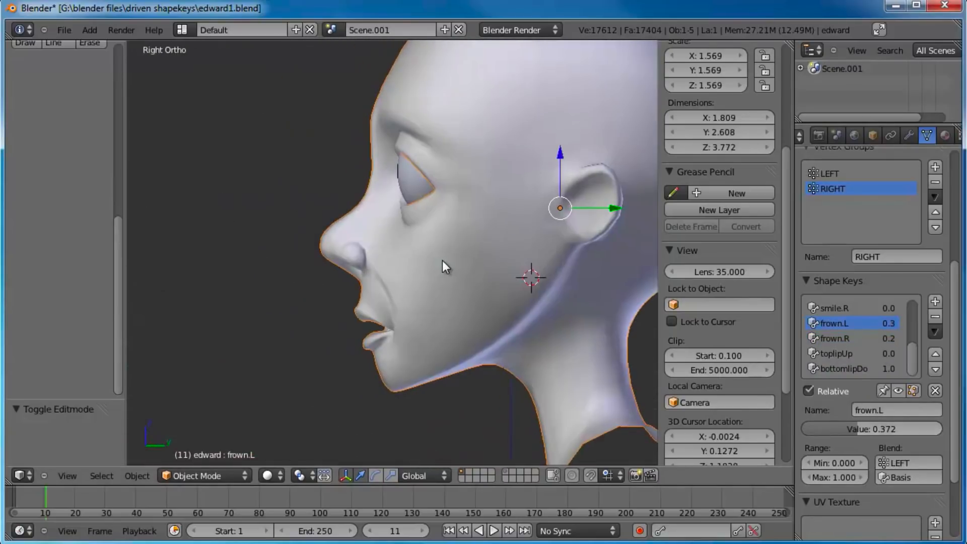
scroll(442, 261, up, 2)
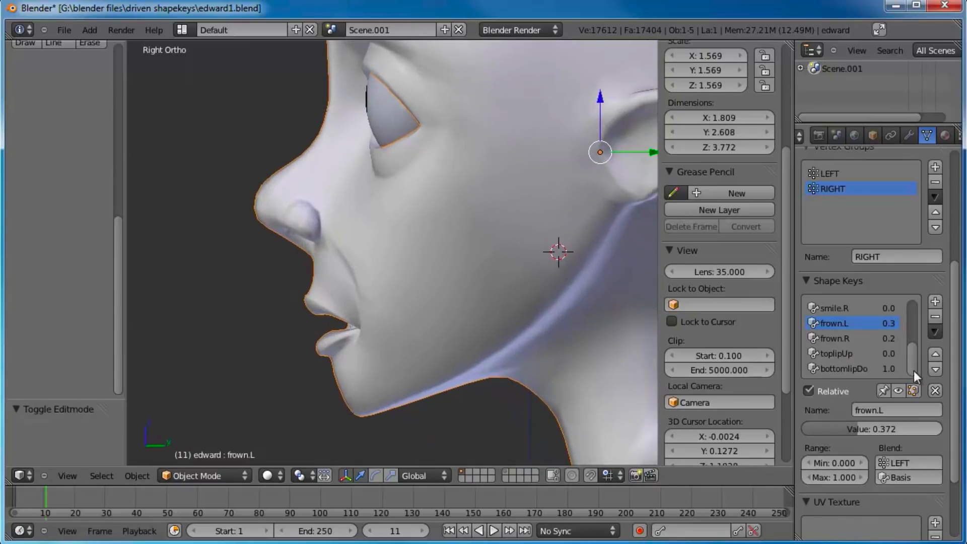
Step: Set the values of frown.L, frown.R and bottomlipDown to 0
drag(890, 426, 764, 415)
click(846, 342)
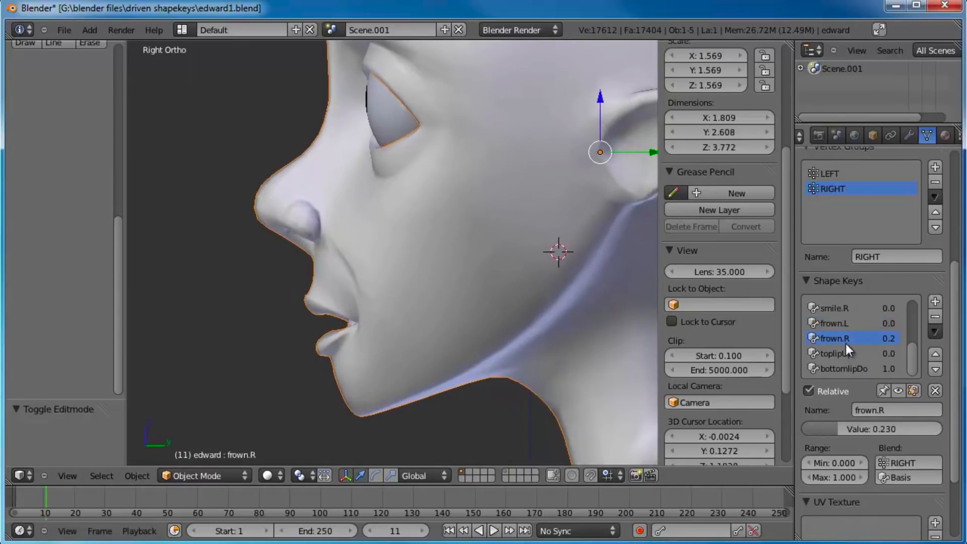
drag(876, 429, 796, 424)
click(853, 369)
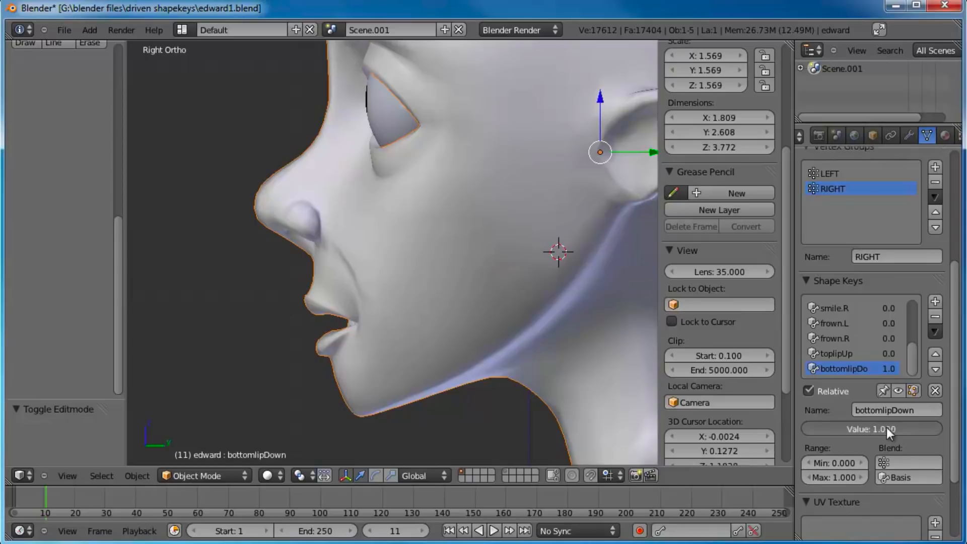
drag(886, 427, 673, 412)
middle_drag(366, 282, 423, 278)
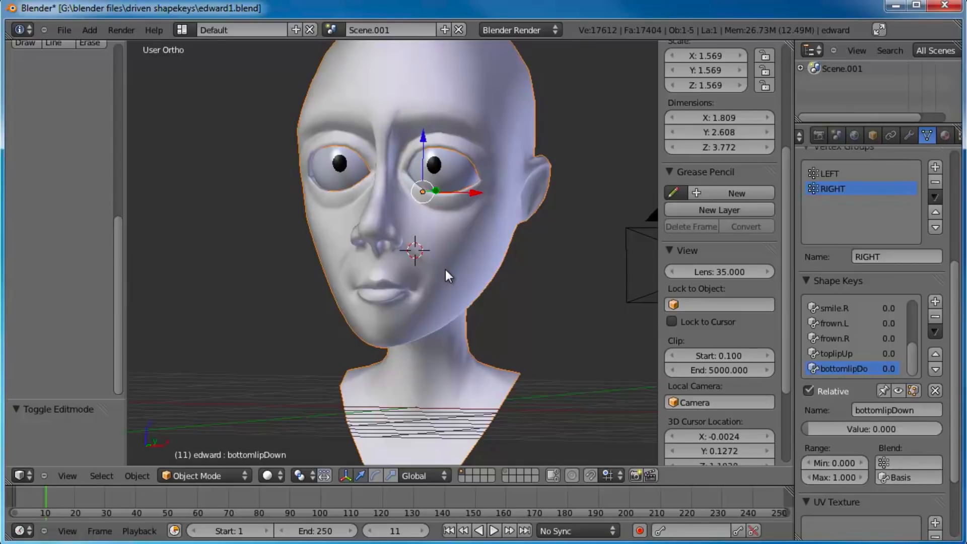
Step: Add a new shape key and name it lipspursed
mouse_move(485, 256)
middle_down()
mouse_move(525, 265)
mouse_move(485, 264)
middle_up()
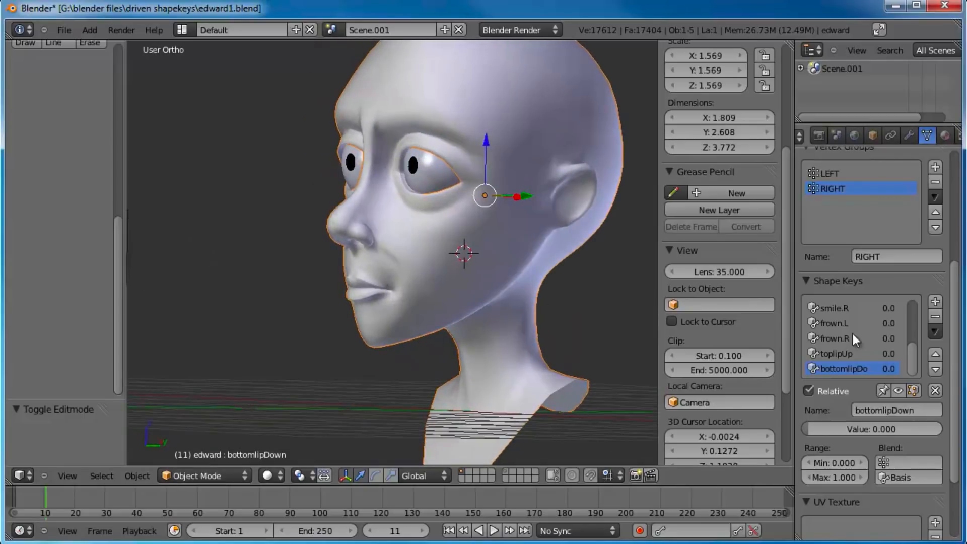
click(935, 305)
click(899, 409)
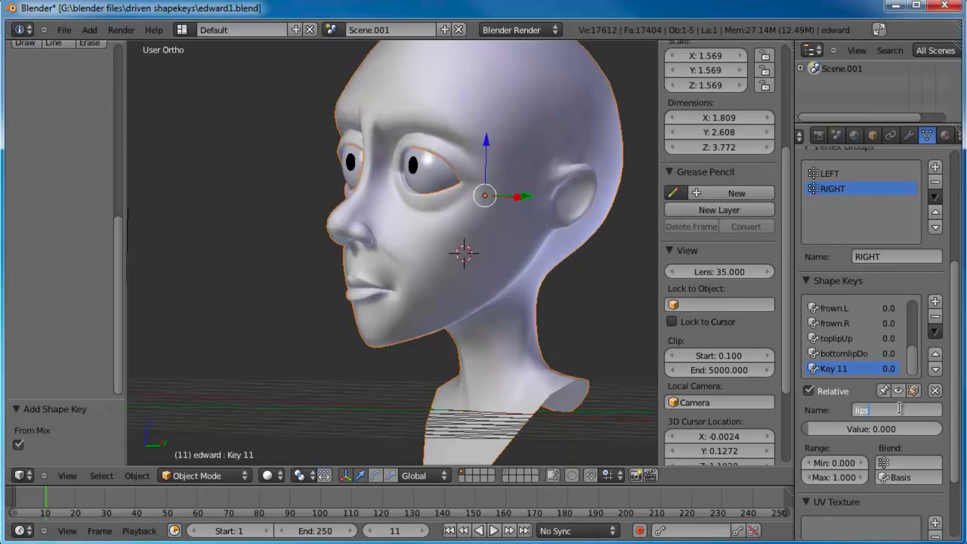
text(lipspursed)
key(Return)
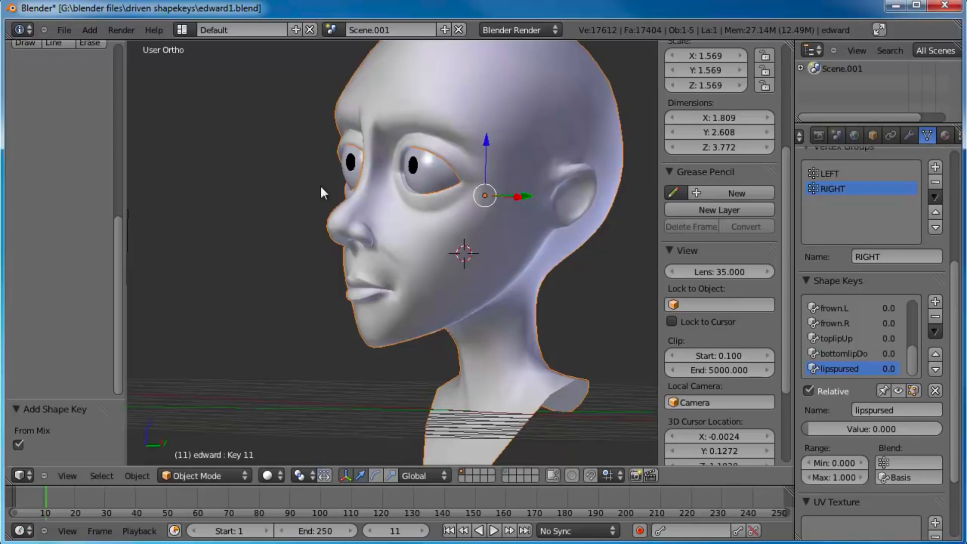
Step: Enter Edit Mode in the right side view and select the edge loops of both the upper and lower lips
key(KP_3)
key(Tab)
key(KP_Decimal)
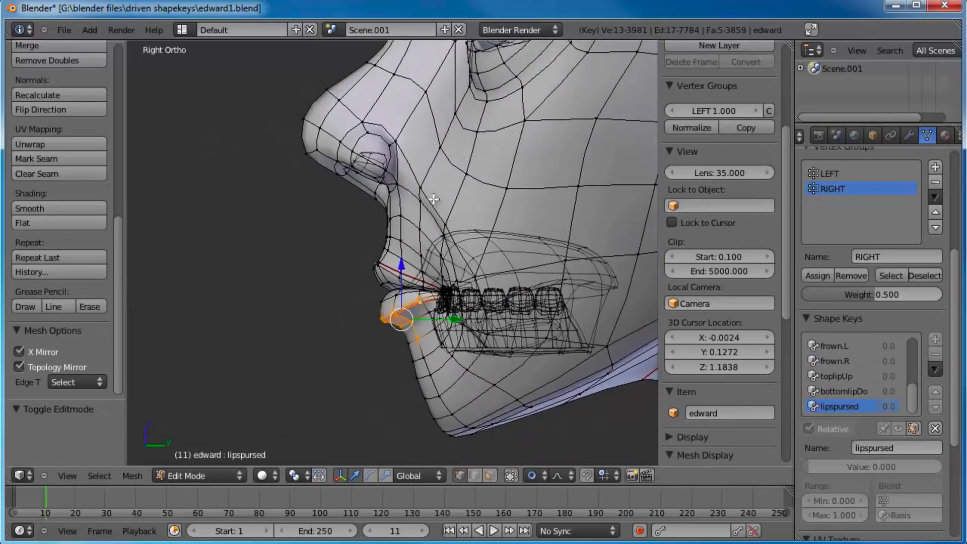
alt+right_click(403, 311)
alt+shift+right_click(410, 361)
key(ctrl+z)
alt+shift+right_click(426, 364)
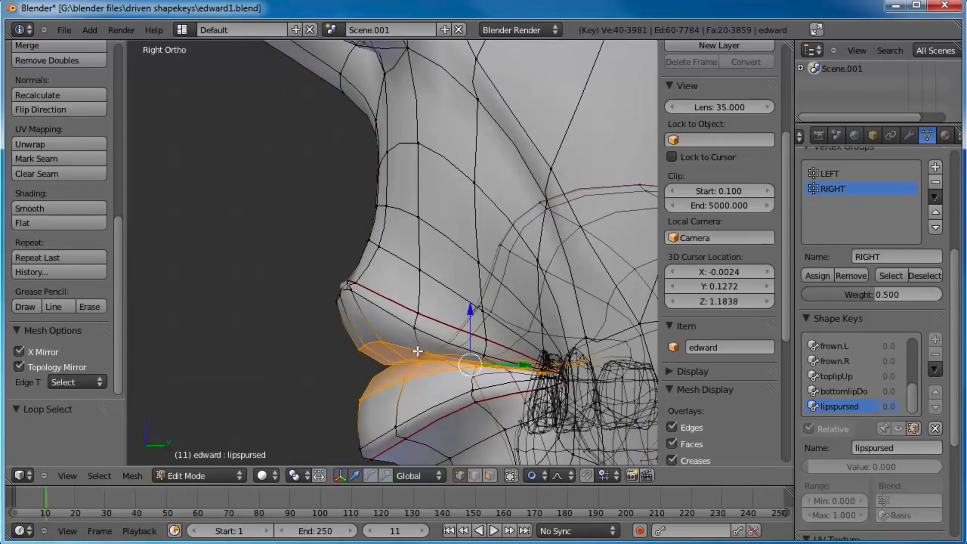
alt+shift+right_click(399, 323)
alt+shift+right_click(400, 306)
scroll(403, 302, down, 5)
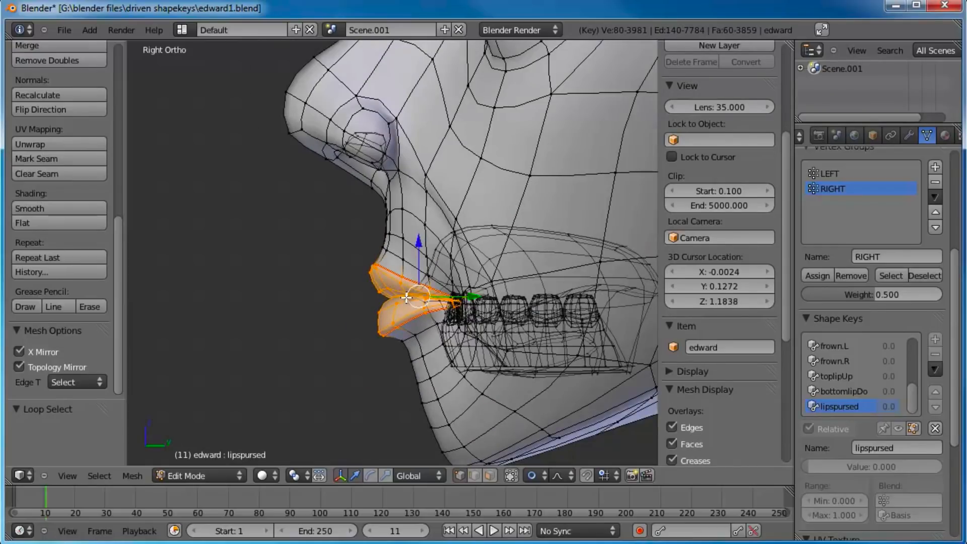
Step: From the front view, scale the selected lips along X to about 0.714 with proportional editing
key(KP_1)
key(s)
key(x)
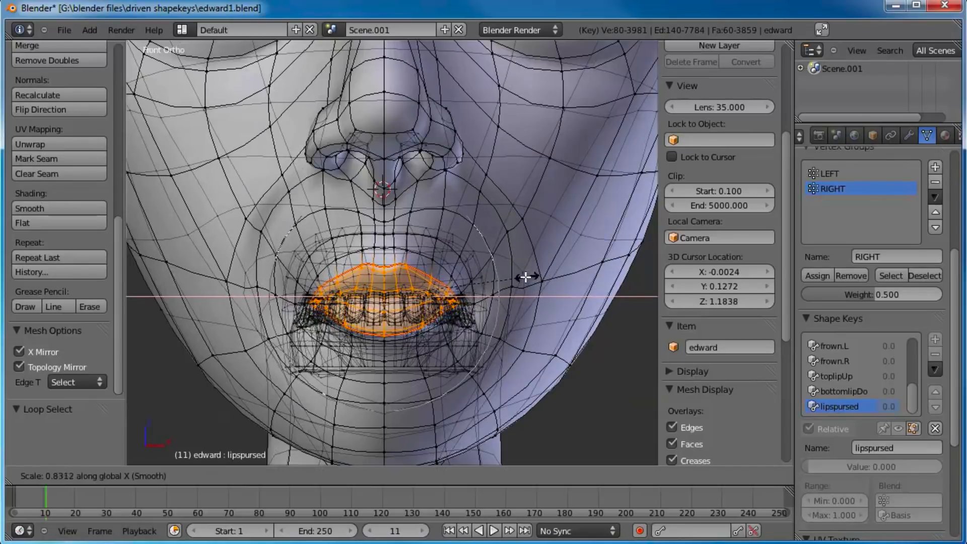
click(504, 276)
Step: From the side view, move the lips forward about 0.05 and scale them uniformly to about 0.925
key(g)
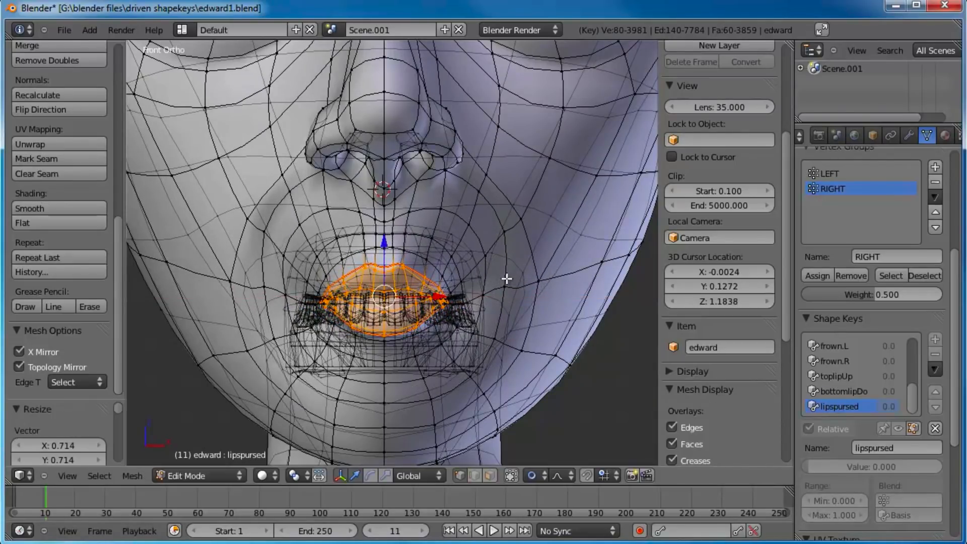
key(KP_3)
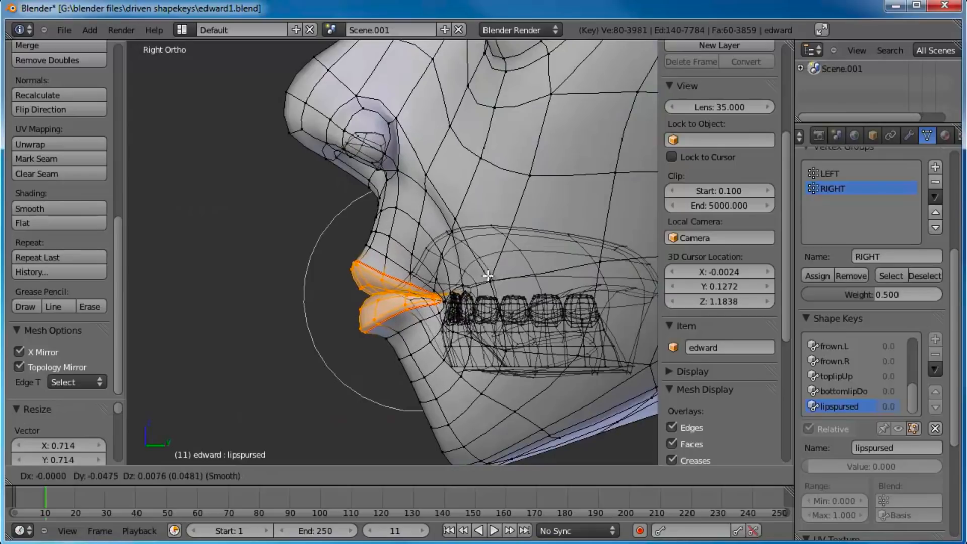
click(484, 275)
middle_drag(484, 276, 478, 272)
key(s)
click(471, 270)
key(KP_3)
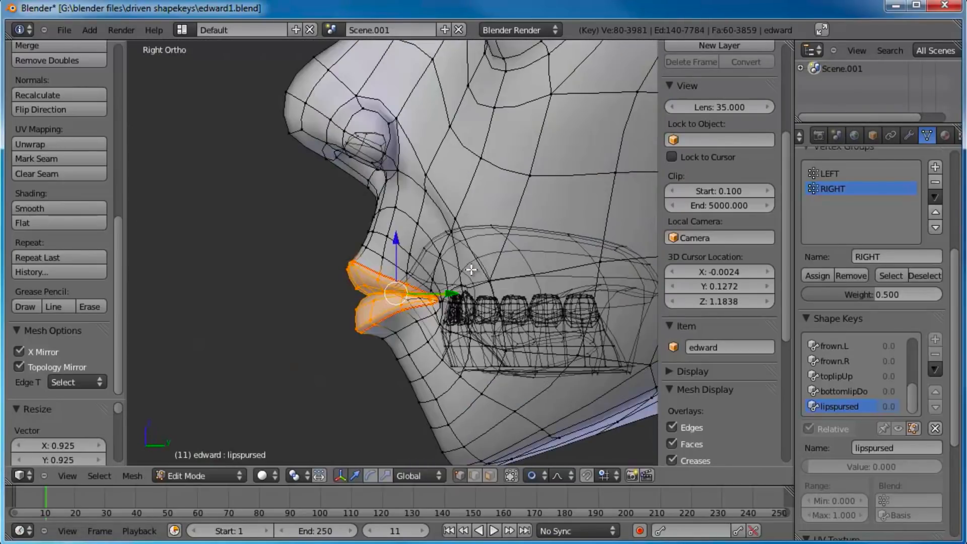
Step: Scale the lips along Y to about 0.745 and move them slightly forward and down with proportional editing
key(s)
key(y)
click(457, 270)
key(g)
scroll(447, 270, up, 3)
scroll(446, 270, up, 3)
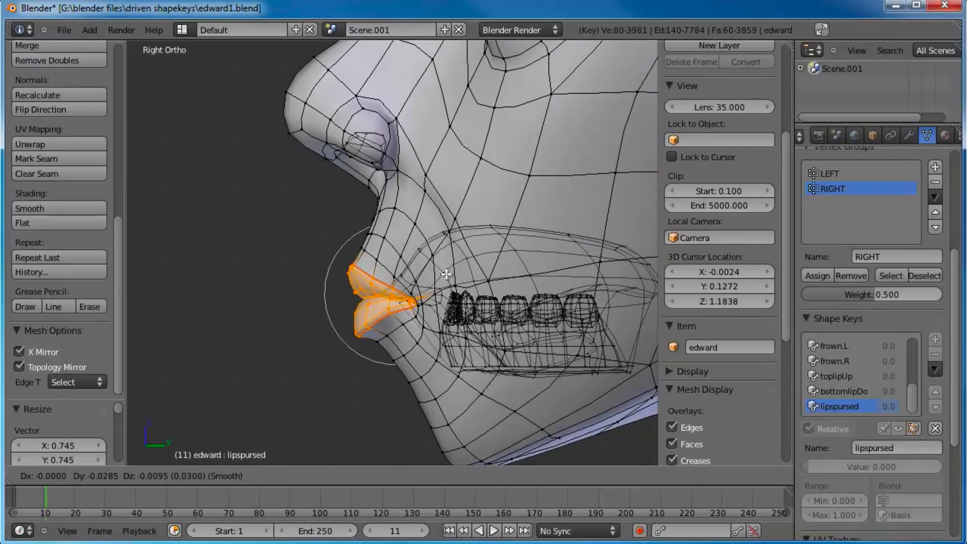
click(442, 271)
Step: Return to Object Mode and test the lipspursed shape by sliding its value while viewing the head at an angle
key(Tab)
middle_drag(442, 271, 479, 234)
drag(812, 429, 715, 358)
scroll(363, 212, down, 3)
middle_drag(345, 204, 458, 245)
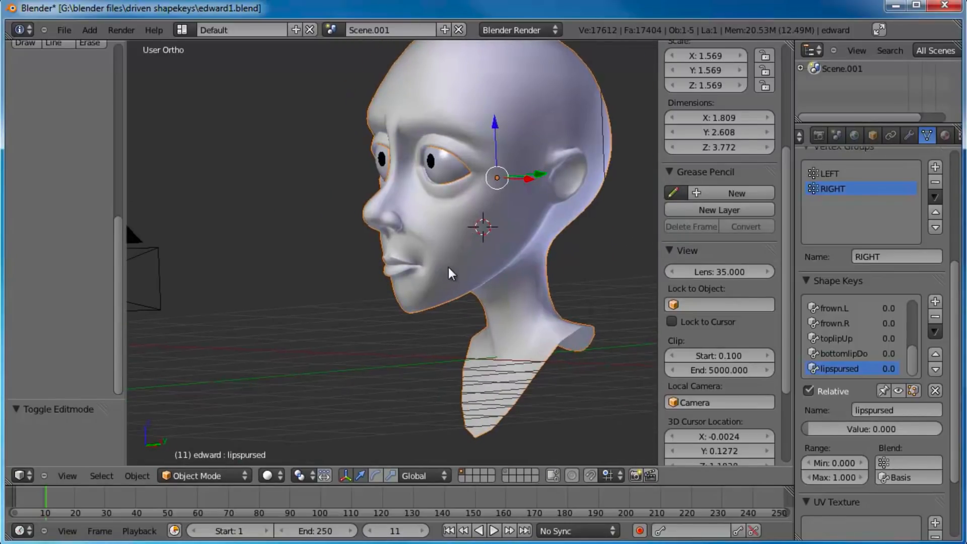
Step: Examine the mouth and teeth in wireframe display, and then the solid lips and nose up close from the front
scroll(449, 272, up, 3)
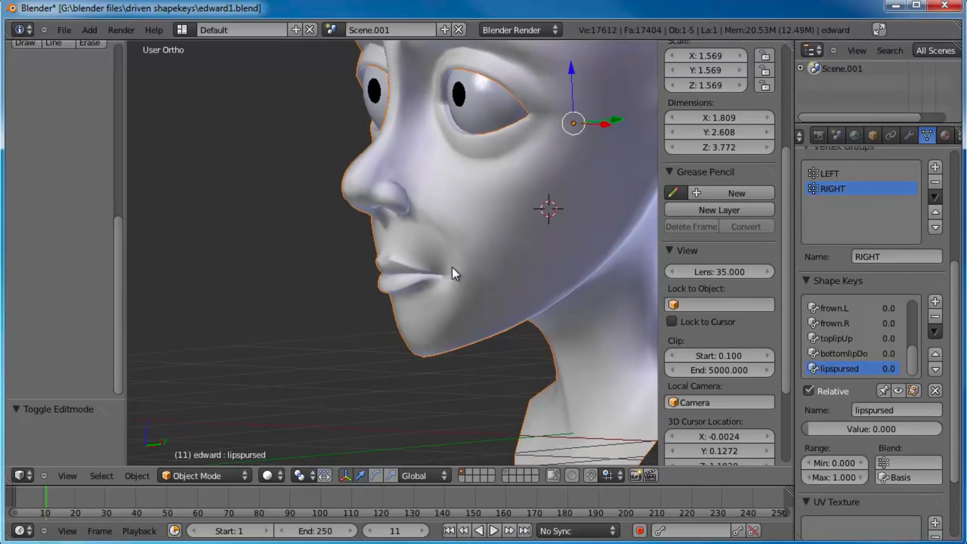
key(z)
mouse_move(441, 274)
middle_down()
mouse_move(533, 294)
mouse_move(447, 268)
middle_up()
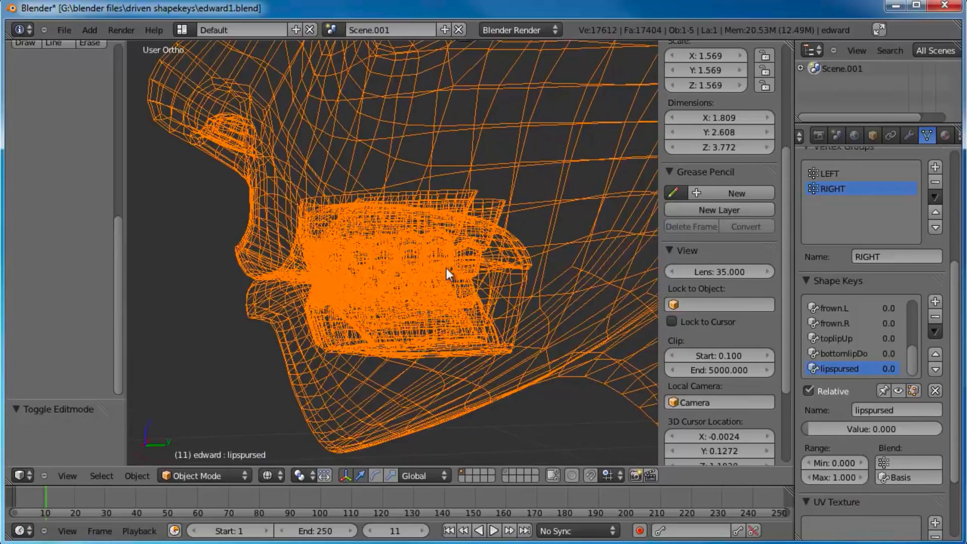
mouse_move(340, 226)
middle_down()
mouse_move(446, 234)
mouse_move(430, 288)
mouse_move(435, 212)
mouse_move(440, 338)
middle_up()
key(z)
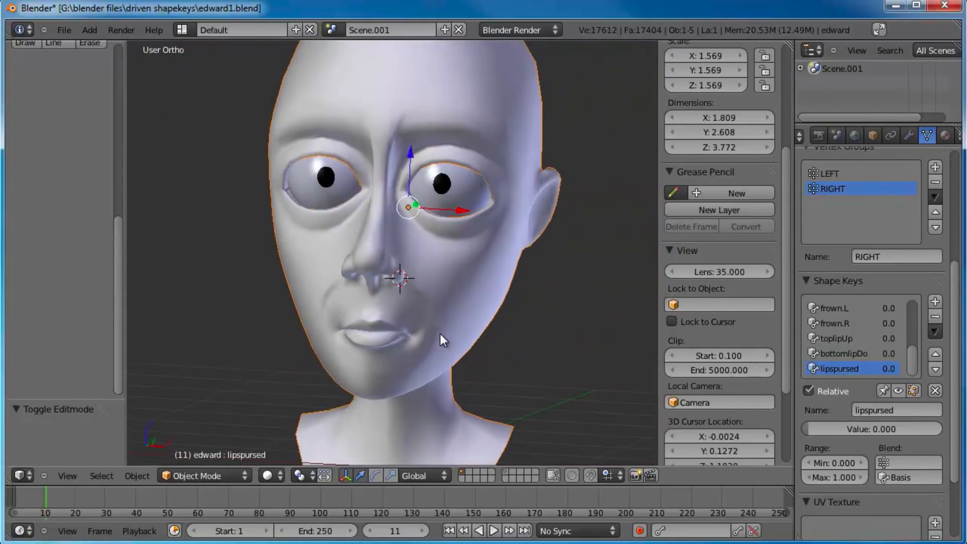
key(KP_1)
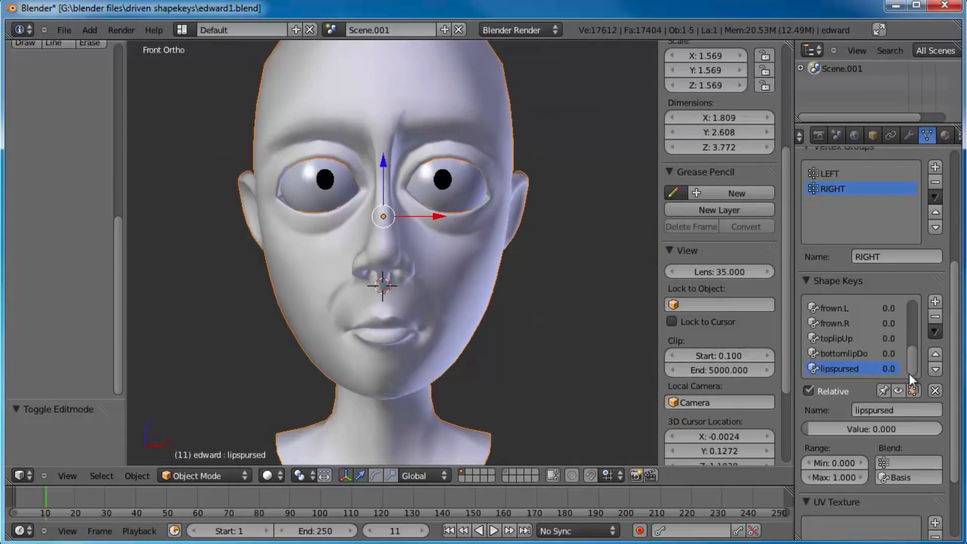
drag(909, 363, 932, 383)
scroll(455, 194, up, 1)
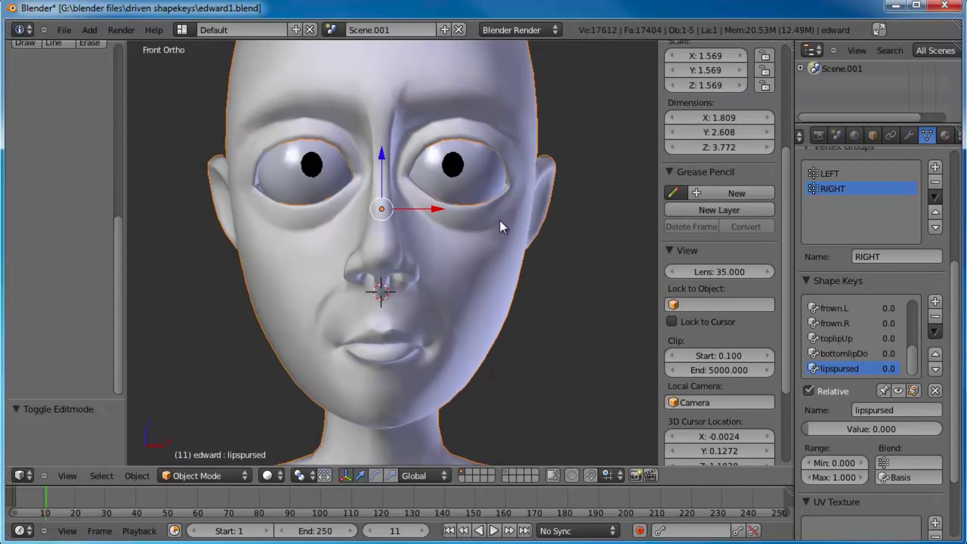
scroll(524, 222, up, 3)
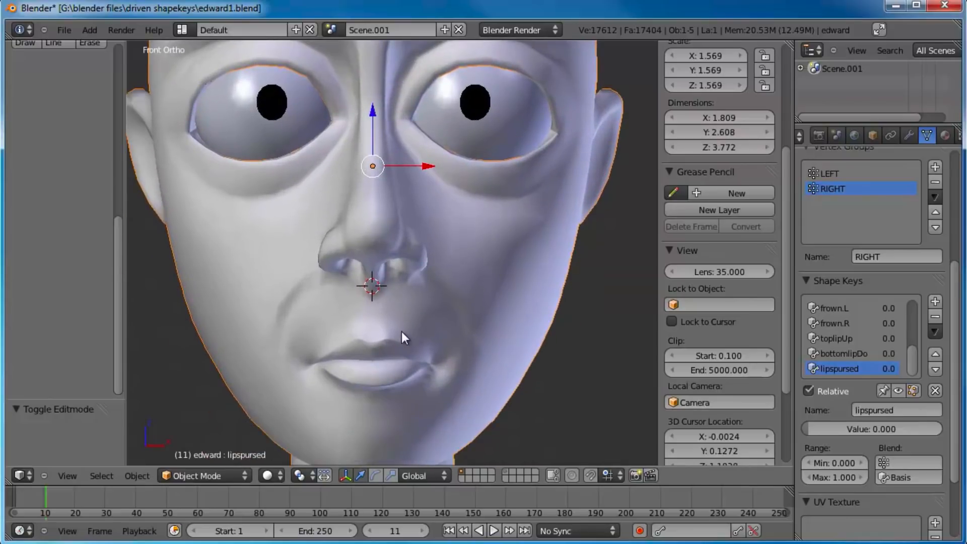
scroll(441, 292, up, 2)
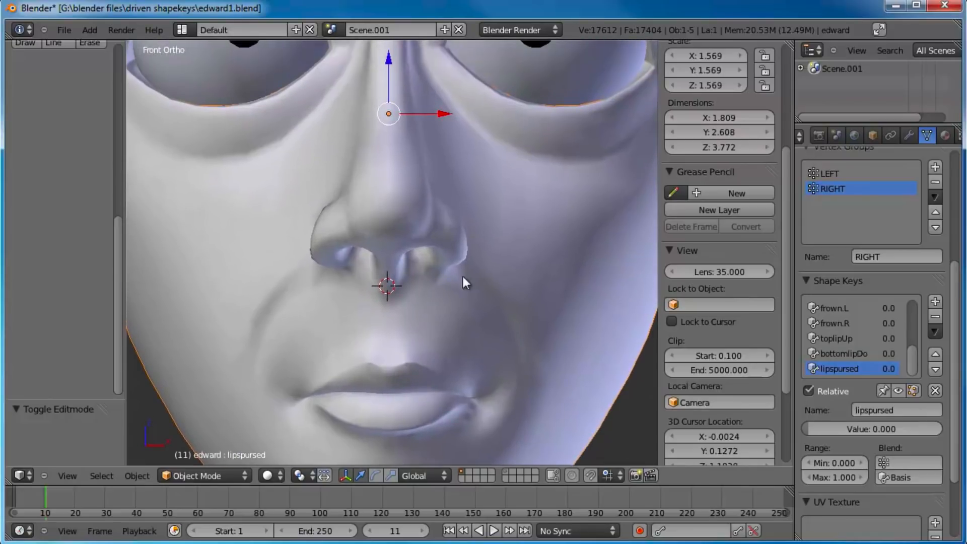
Step: Add another shape key and name it snarl
click(936, 302)
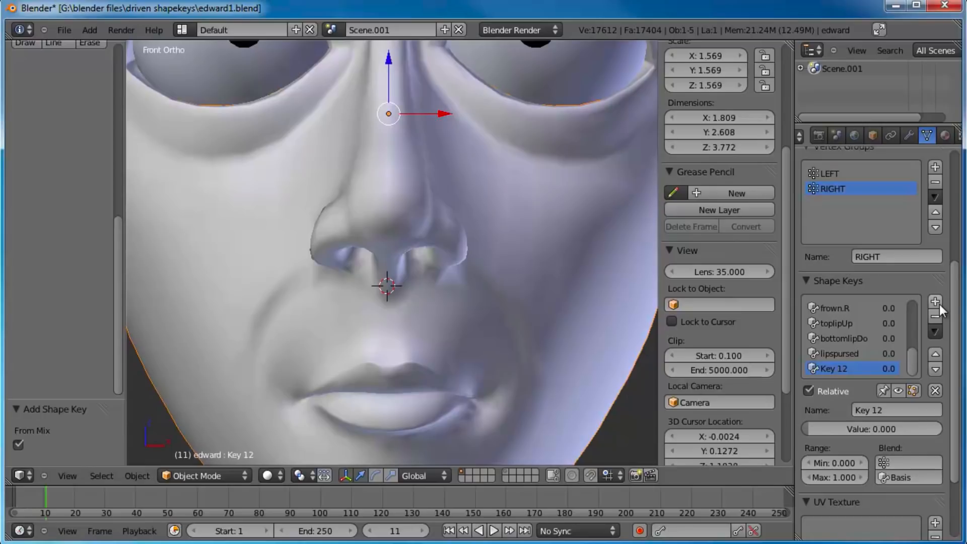
click(900, 411)
text(snarl)
key(Return)
shift+middle_drag(531, 280, 516, 272)
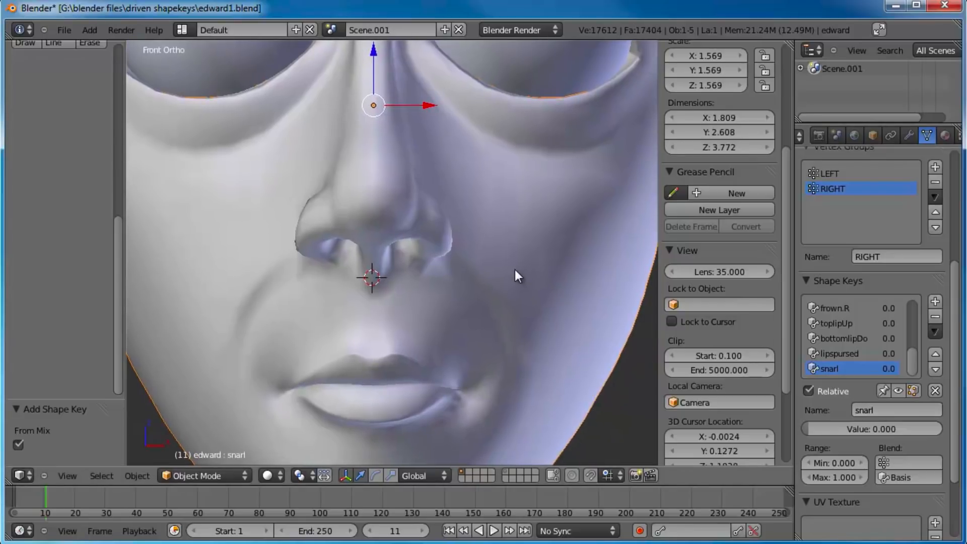
Step: In Edit Mode, select three vertices on the crease beside the nostril and three on the outer upper lip below them
key(Tab)
scroll(492, 282, up, 1)
shift+middle_drag(493, 303, 486, 264)
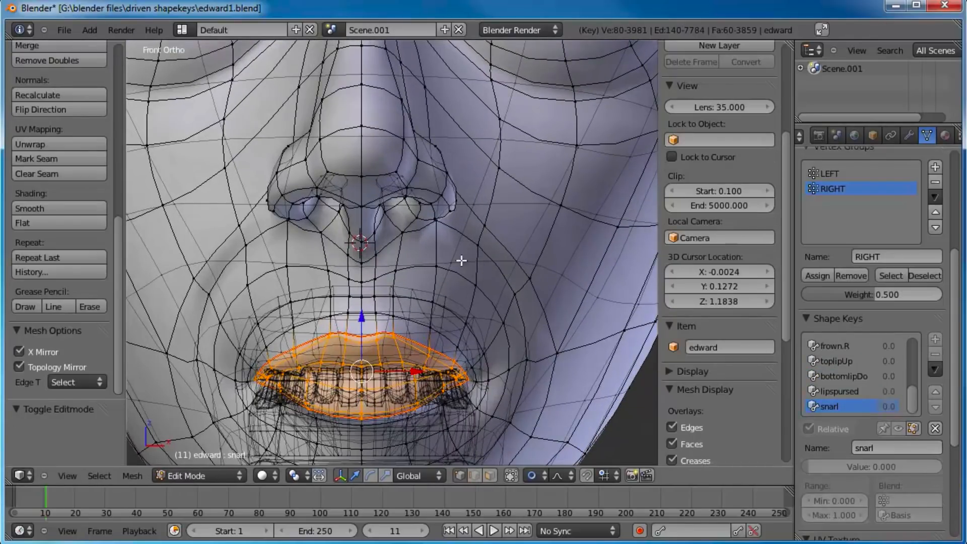
right_click(437, 225)
shift+right_click(471, 244)
shift+right_click(494, 230)
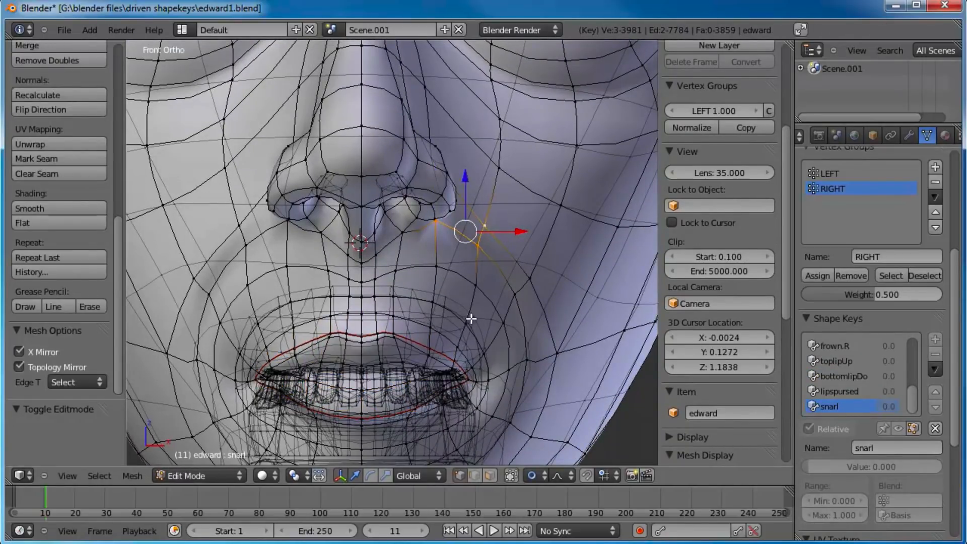
shift+right_click(427, 359)
shift+right_click(430, 349)
shift+middle_drag(463, 326, 462, 253)
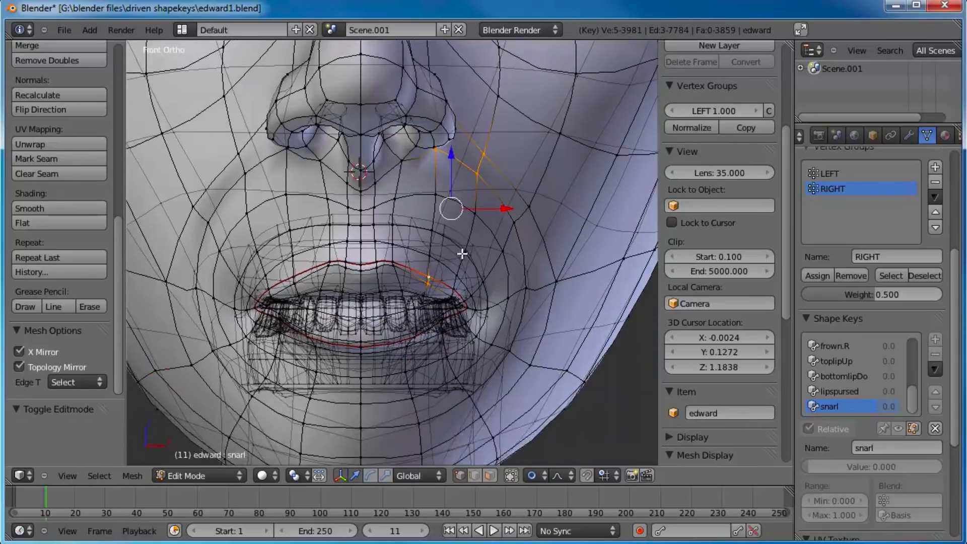
scroll(456, 256, up, 5)
shift+right_click(478, 341)
Step: Raise the selected crease and lip vertices about 0.05 and slightly outward with proportional editing
key(g)
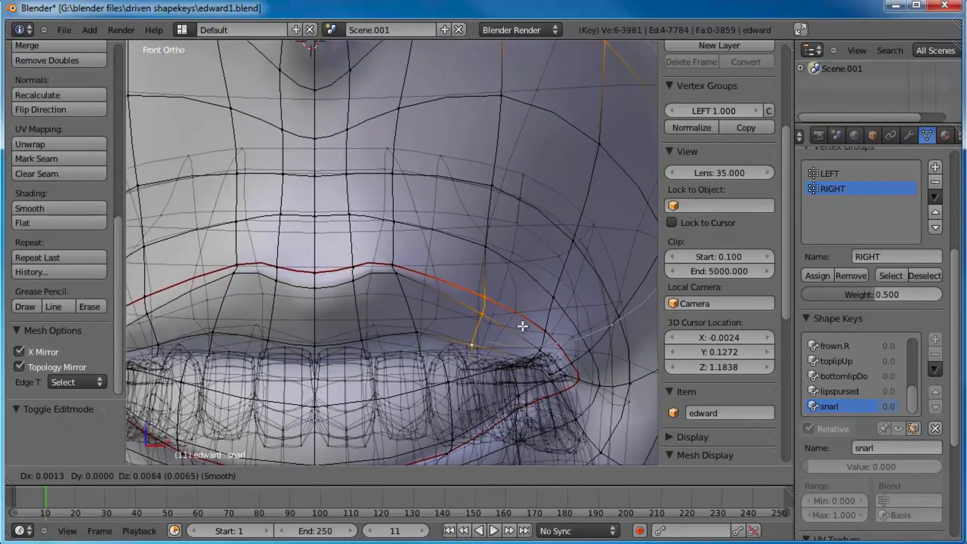
right_click(520, 298)
scroll(491, 229, down, 4)
shift+middle_drag(485, 220, 487, 272)
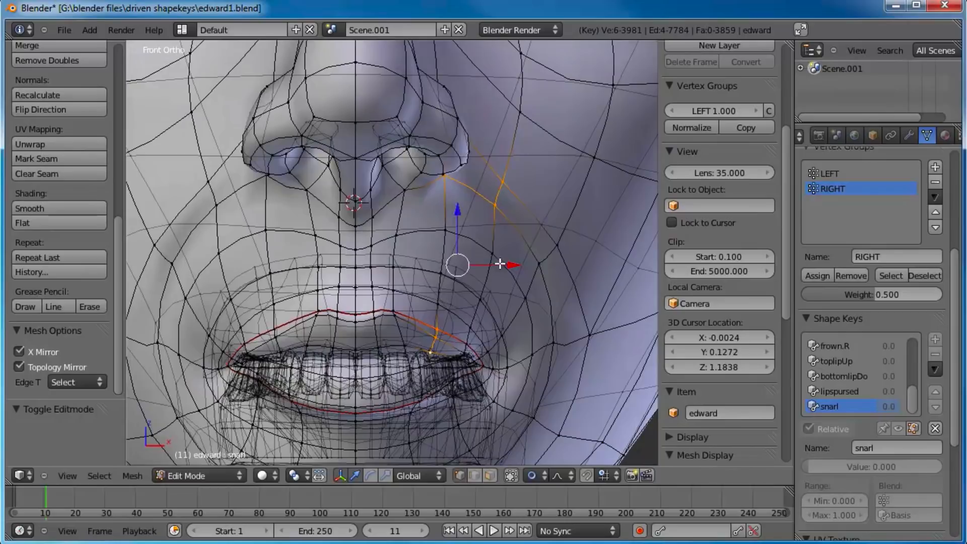
key(g)
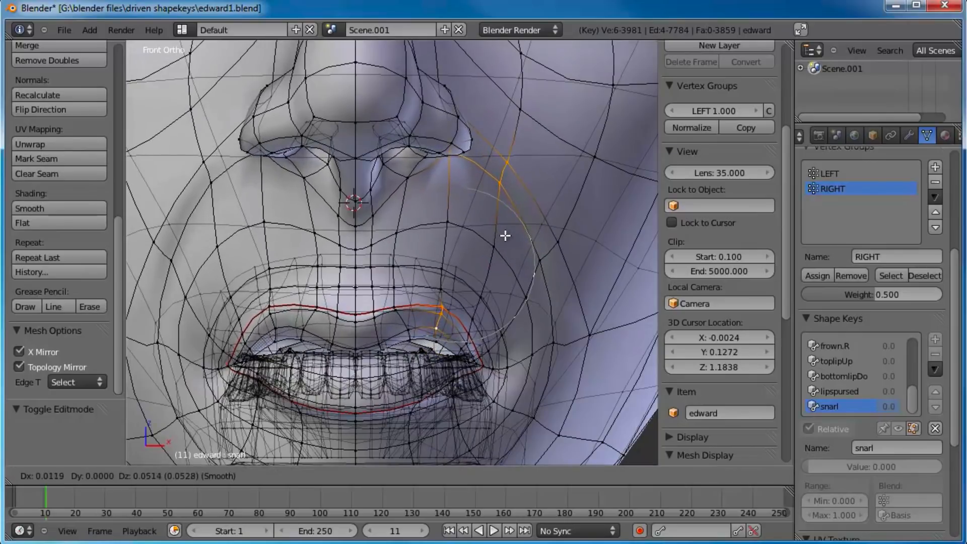
scroll(511, 231, down, 3)
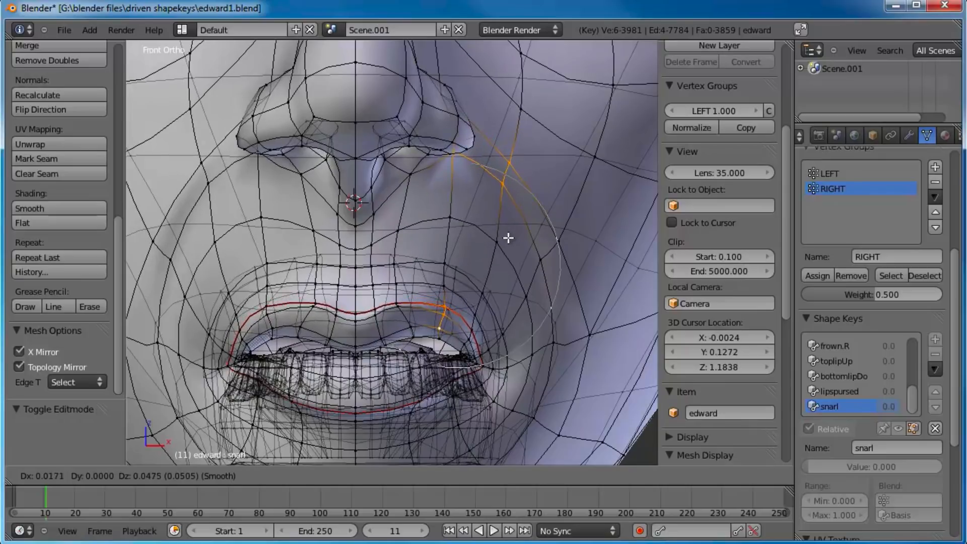
click(508, 238)
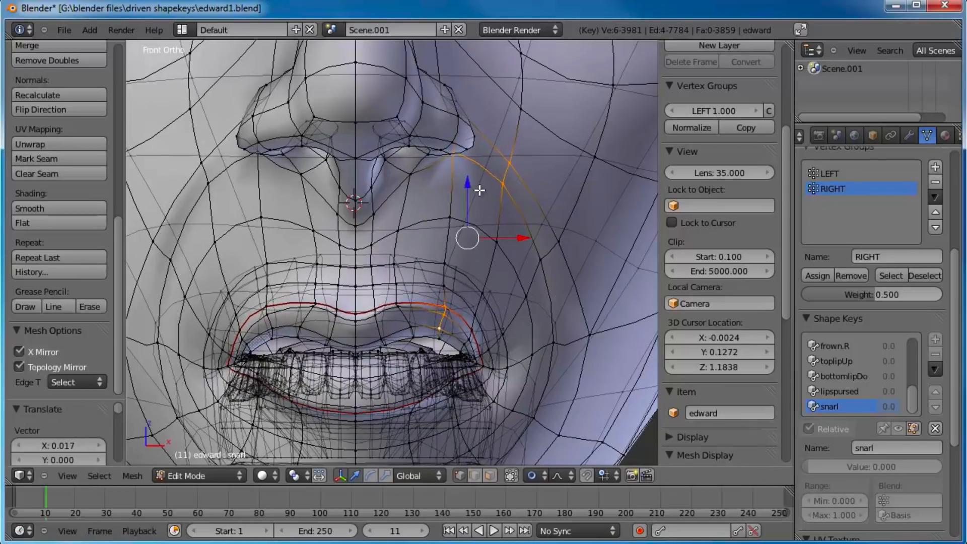
Step: Deselect the crease vertices and move the remaining upper lip vertices slightly up and toward the centre
shift+right_click(506, 177)
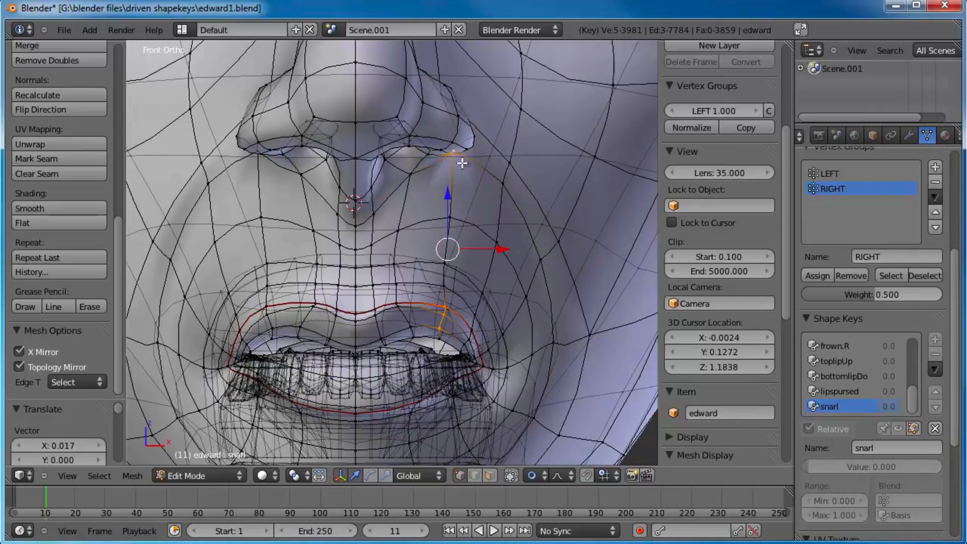
shift+right_click(460, 157)
key(g)
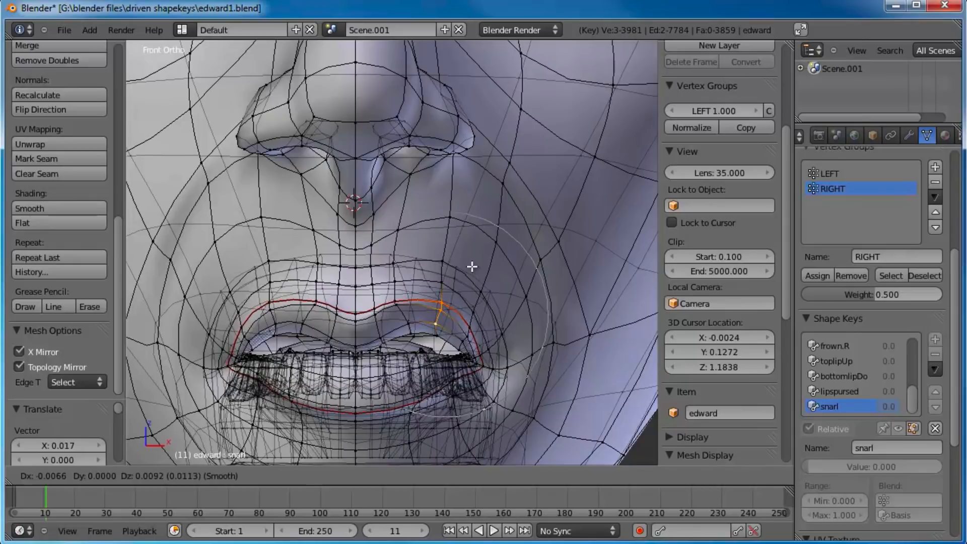
click(472, 266)
Step: Select the vertex between the nostril and the upper lip and move it up in two small moves
right_click(453, 215)
key(g)
click(454, 208)
key(g)
click(461, 204)
Step: Select a vertex on the nostril wing and move it slightly up and about 0.009 outward to flare the nostril
scroll(470, 195, down, 3)
shift+middle_drag(469, 182, 452, 237)
right_click(409, 206)
right_click(407, 219)
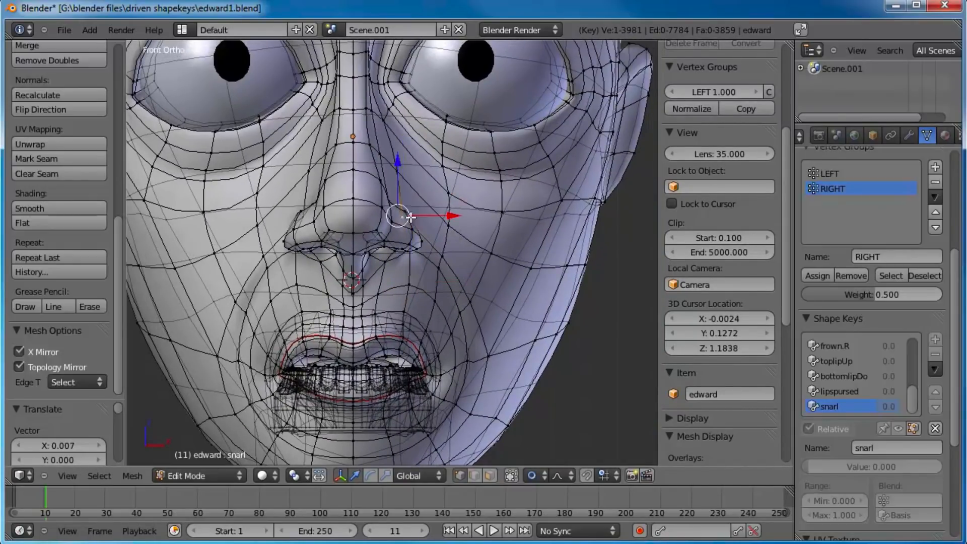
scroll(419, 218, up, 2)
key(g)
click(425, 209)
Step: Select the cheek vertex beside the nostril and pull it upward in two moves with proportional editing
right_click(482, 248)
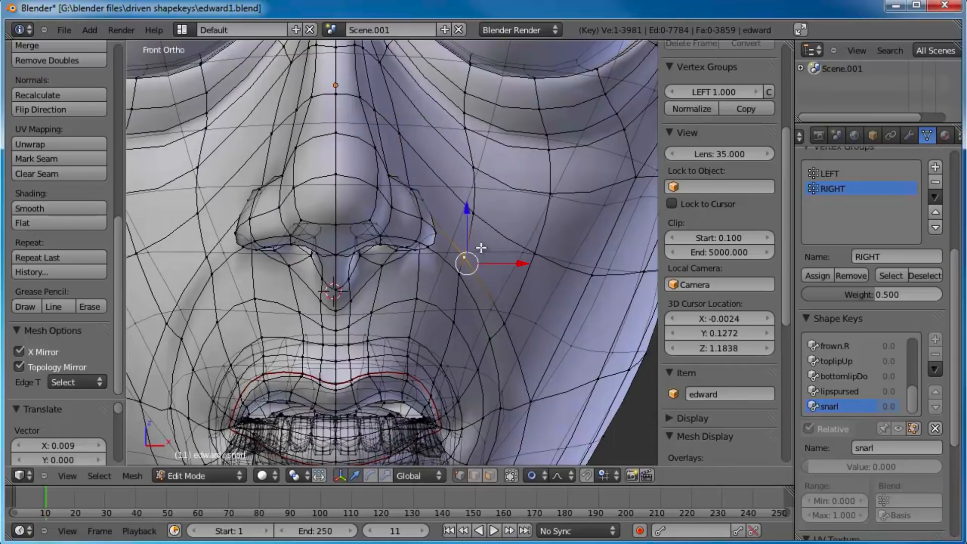
key(g)
click(487, 227)
key(g)
click(479, 197)
scroll(457, 236, down, 4)
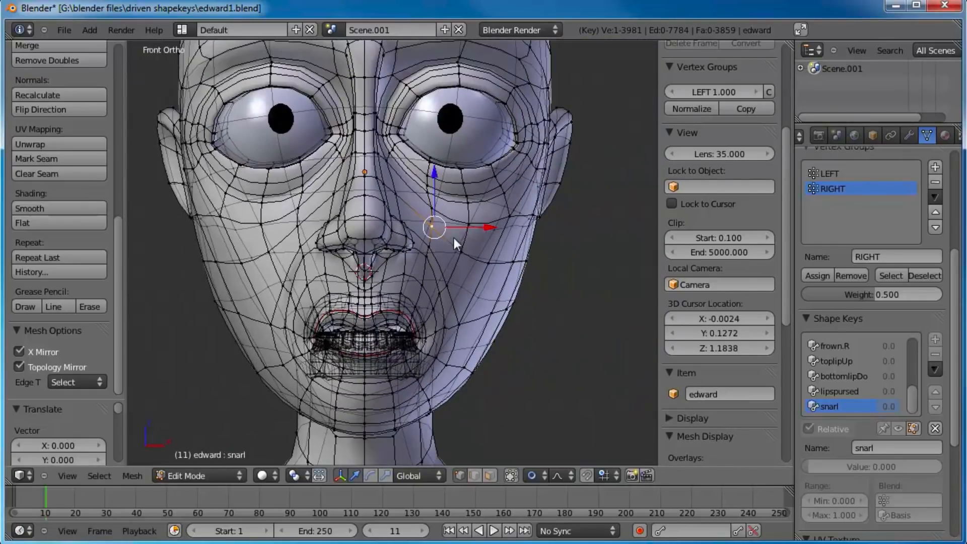
Step: Return to Object Mode and test the snarl shape by sliding its value, viewing the head from an angle
key(Tab)
drag(821, 434, 872, 429)
mouse_move(774, 414)
mouse_down()
mouse_move(964, 431)
mouse_move(771, 400)
mouse_up()
middle_drag(517, 322, 489, 299)
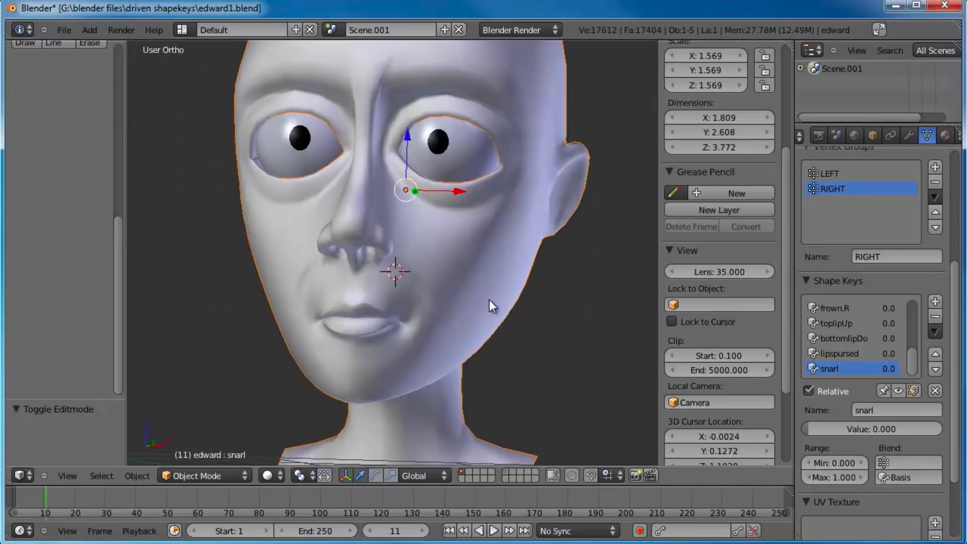
Step: Set the snarl key's value to 1, add a shape key from the mix, and name the pair snarl.L and snarl.R
drag(836, 429, 898, 403)
click(936, 302)
click(845, 354)
click(925, 412)
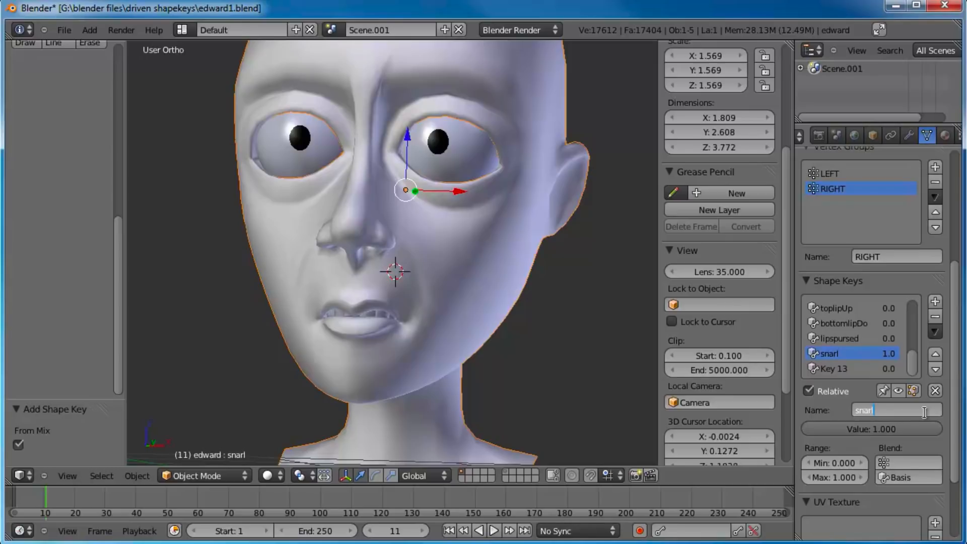
key(Return)
click(877, 369)
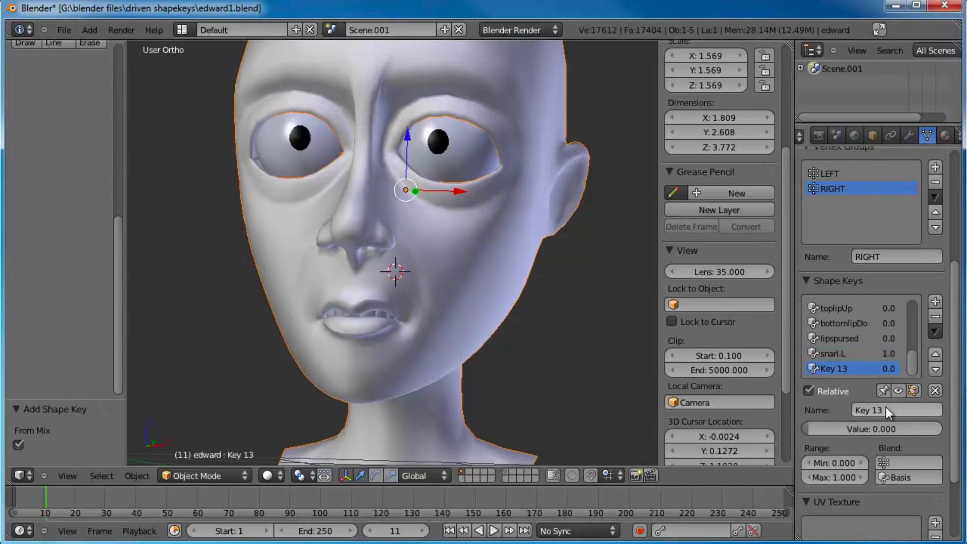
text(sn)
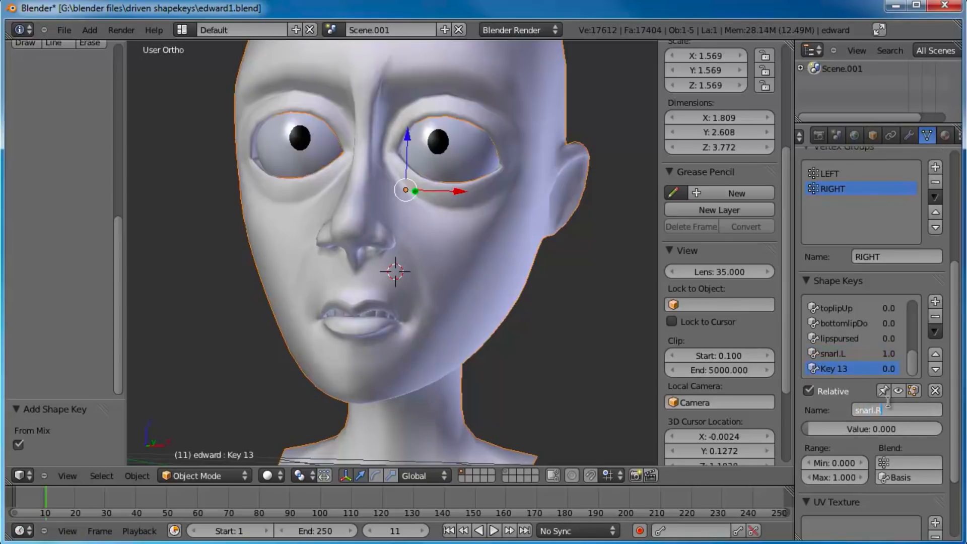
text(arl.R)
key(Return)
Step: Limit snarl.R to the RIGHT vertex group and snarl.L to the LEFT vertex group
click(904, 462)
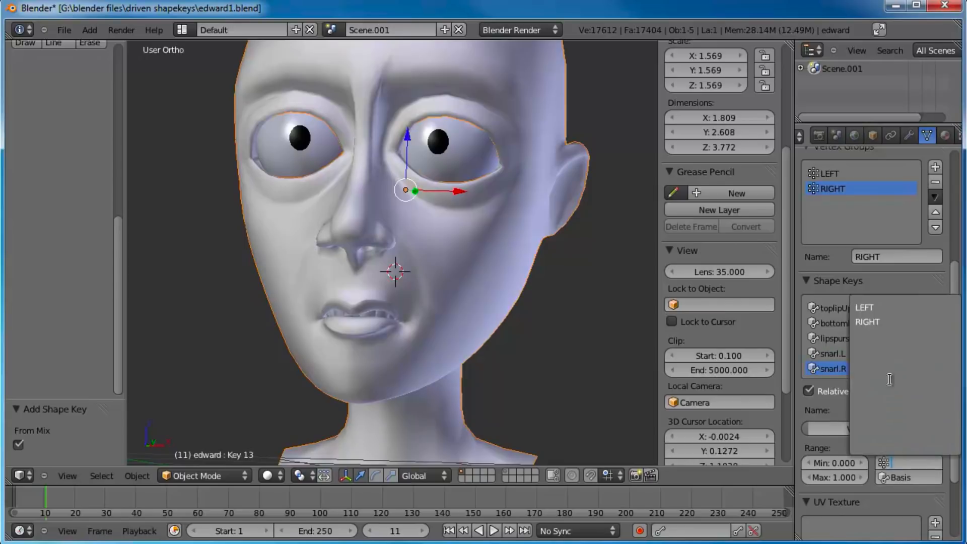
click(867, 322)
click(833, 353)
click(912, 462)
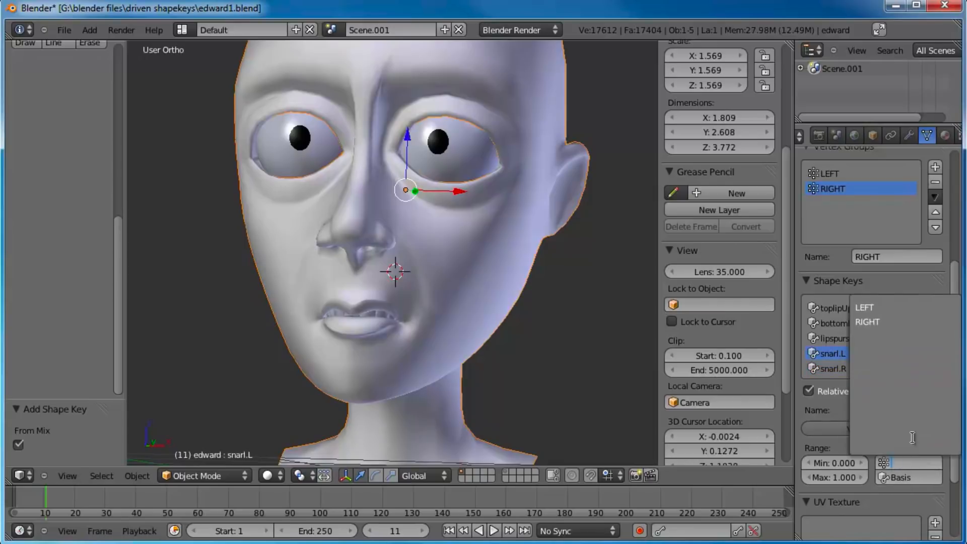
click(887, 308)
Step: Reset snarl.L to 0 and test snarl.R by sliding its value, leaving it at 0
drag(901, 432, 723, 420)
click(834, 368)
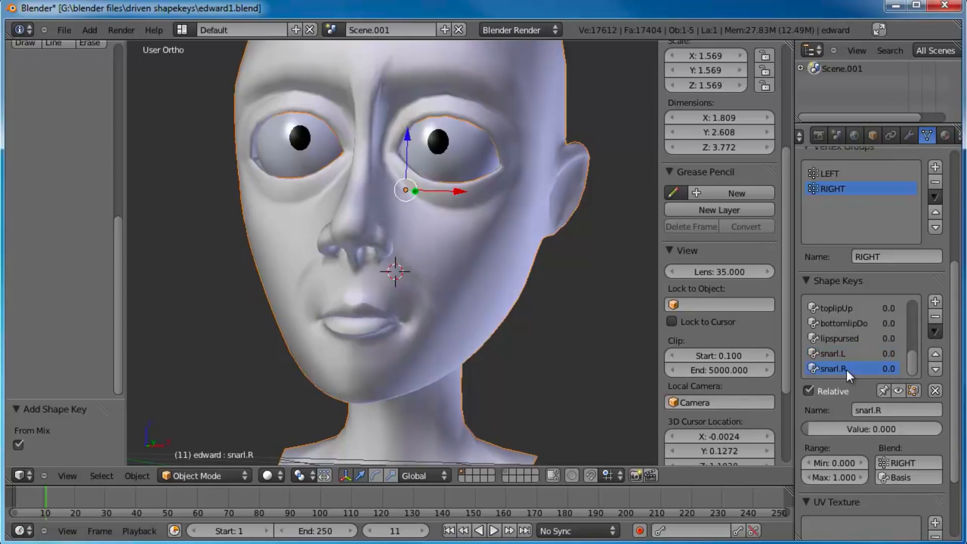
drag(831, 428, 661, 406)
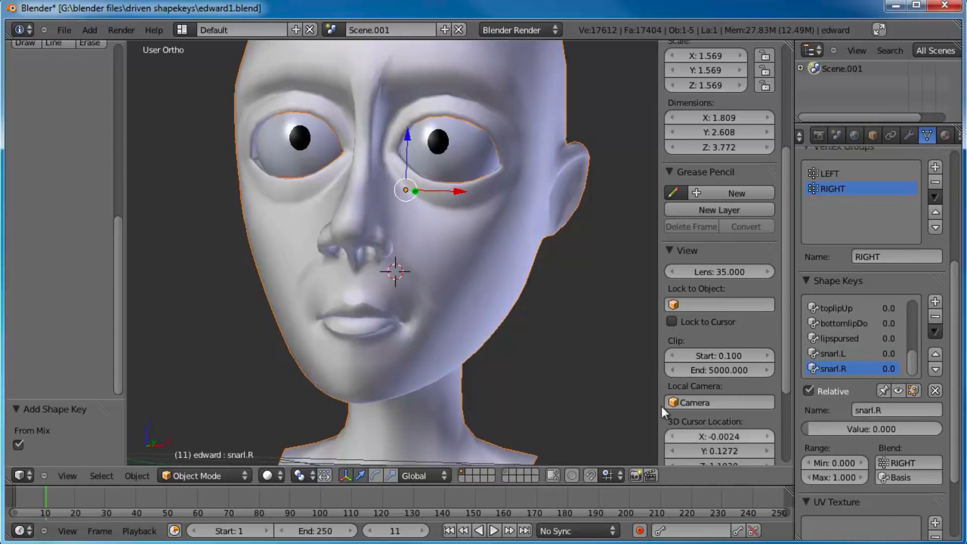
Step: Deselect the head and add a new shape key named squinch in front view
scroll(406, 289, down, 2)
middle_drag(406, 289, 462, 283)
key(KP_1)
scroll(461, 285, up, 3)
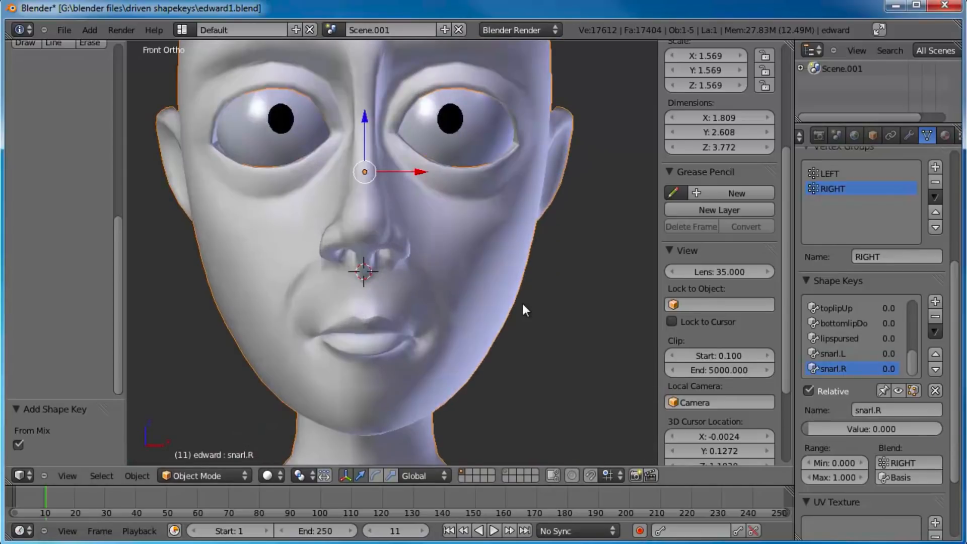
scroll(507, 292, down, 3)
key(a)
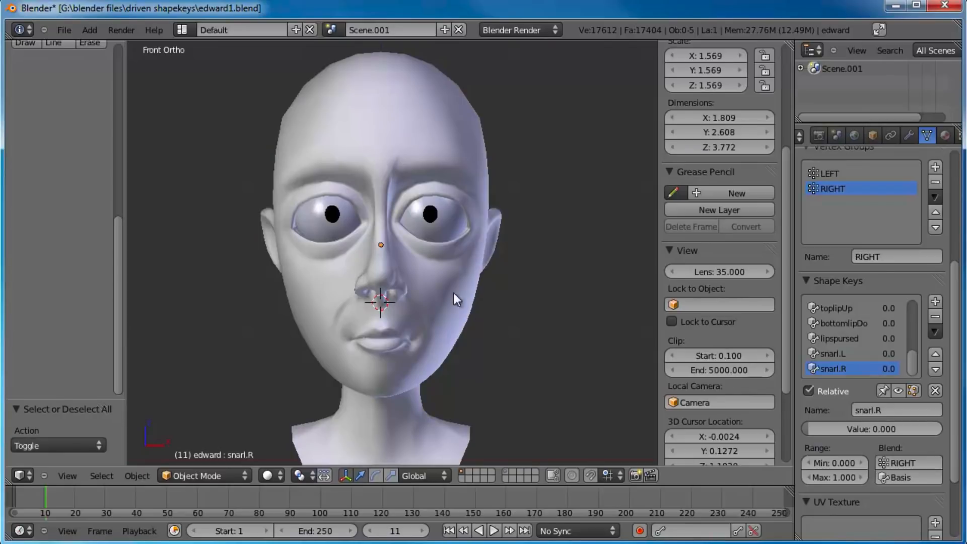
scroll(454, 295, up, 4)
scroll(413, 247, up, 2)
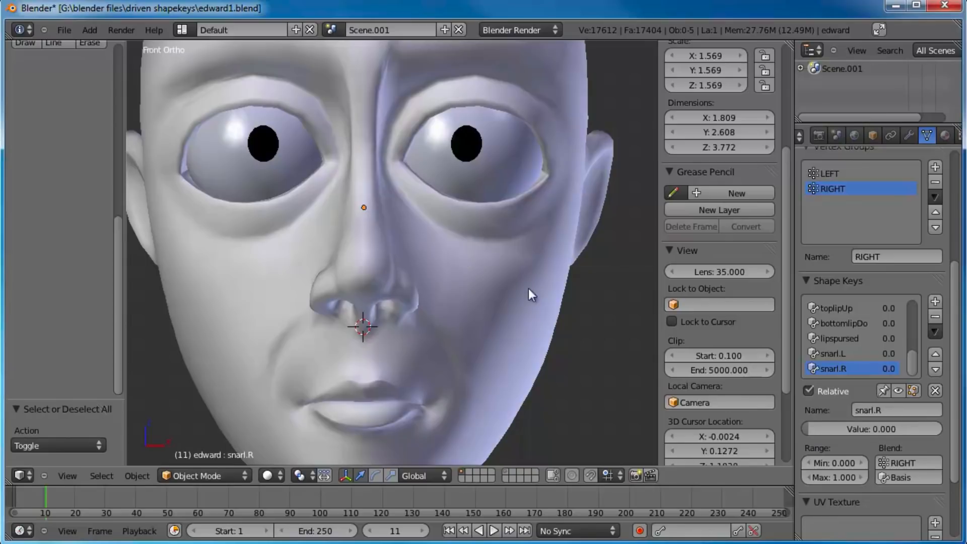
click(936, 301)
click(887, 408)
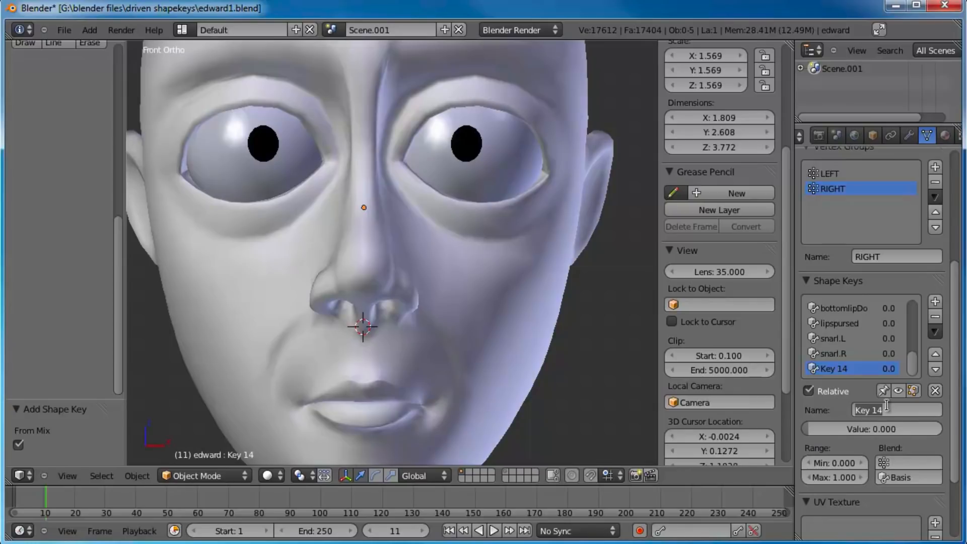
text(squinch)
key(Return)
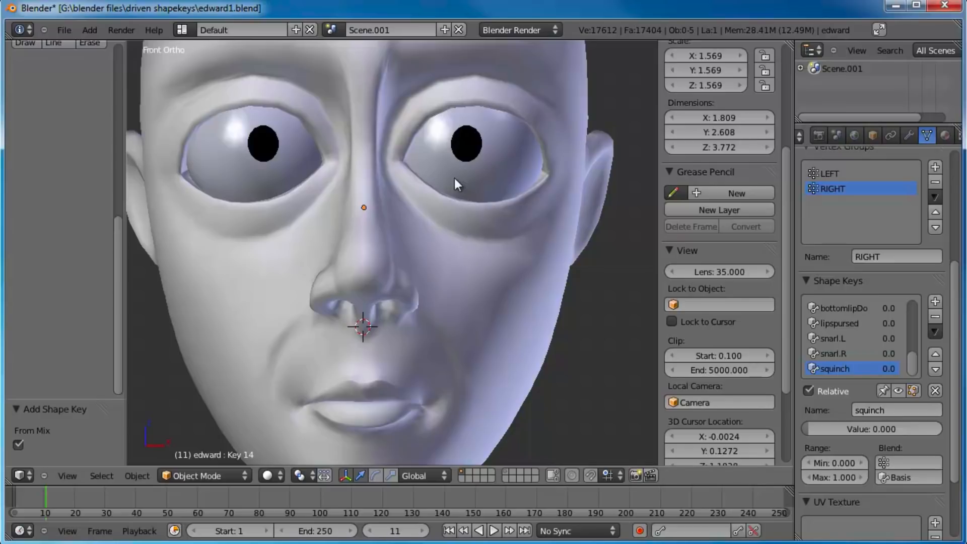
Step: Enter Edit Mode and pull the upper cheek vertices below the eye upward with proportional editing
shift+scroll(524, 277, up, 3)
key(Tab)
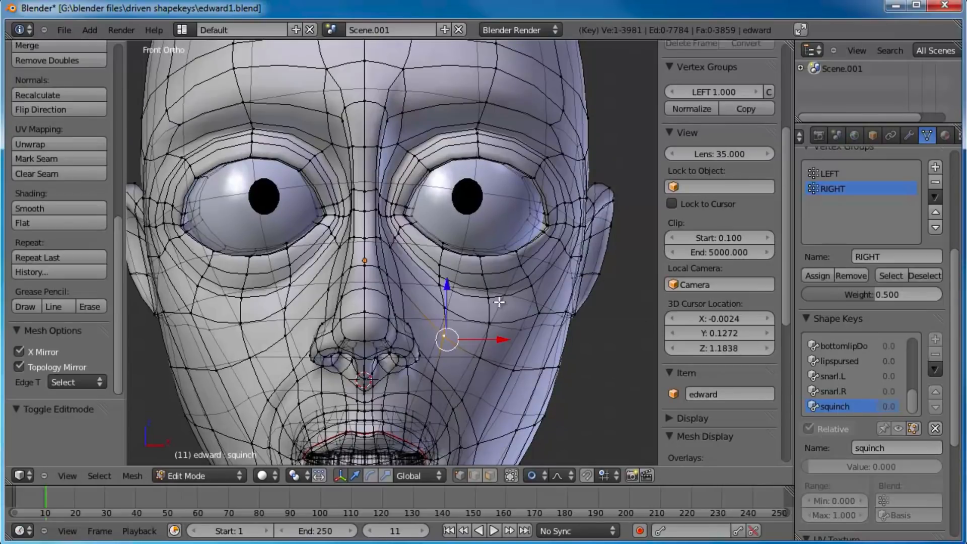
drag(446, 305, 442, 282)
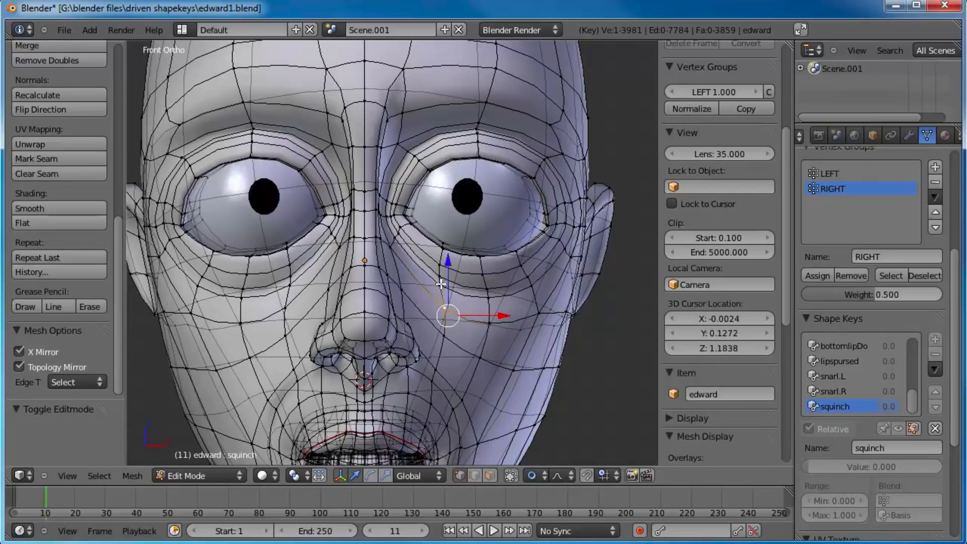
key(g)
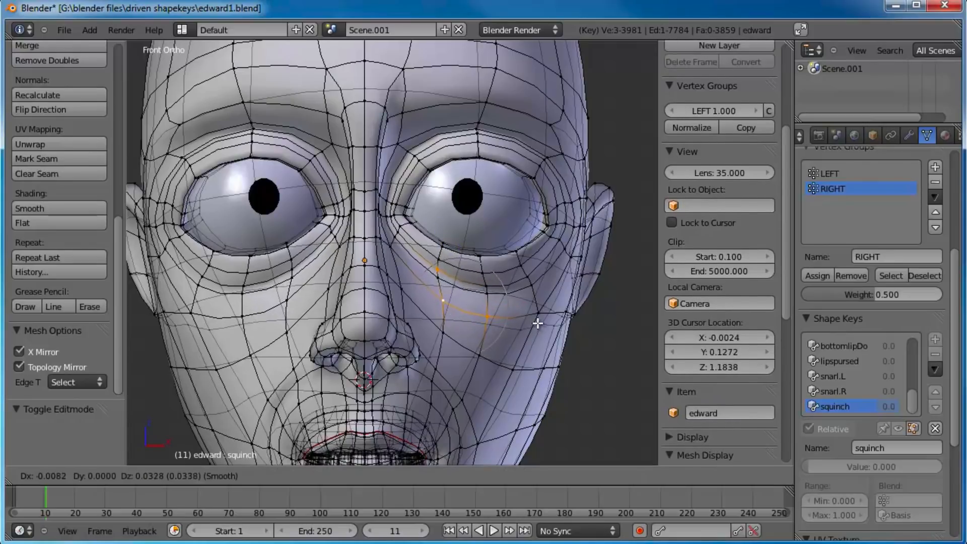
click(535, 302)
drag(481, 290, 488, 284)
Step: Raise the two vertices between the inner eye corner and the side of the nose bridge
right_click(397, 251)
key(g)
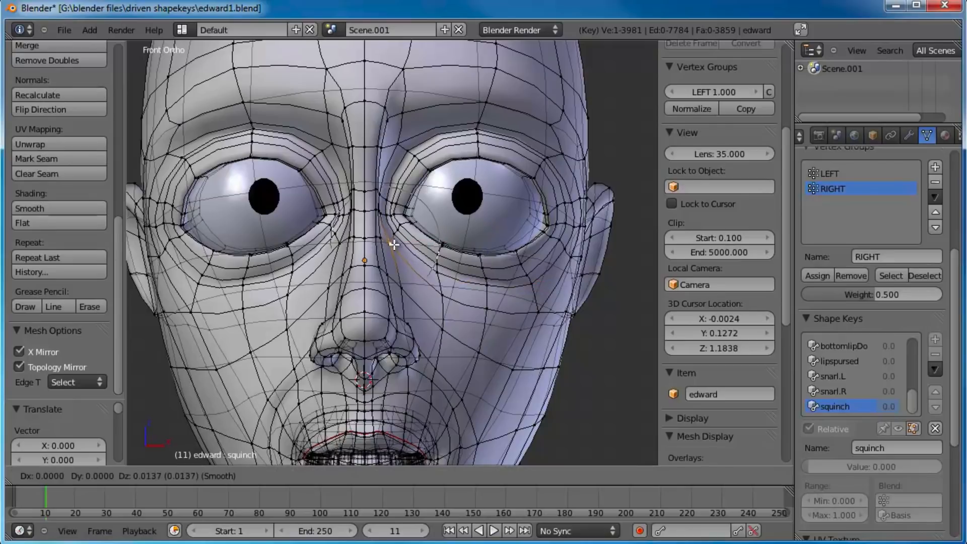
click(391, 240)
right_click(398, 286)
key(g)
click(395, 263)
Step: Nudge the vertices alongside the lower nose and the neighbouring inner cheek vertex upward
right_click(399, 301)
key(g)
right_click(402, 291)
right_click(407, 319)
right_click(403, 329)
key(g)
click(411, 317)
right_click(444, 331)
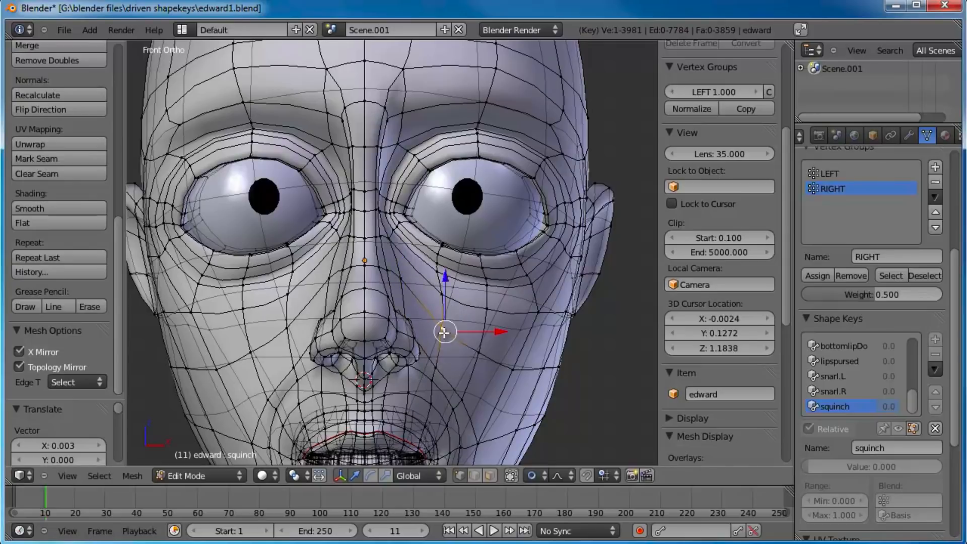
key(g)
click(447, 320)
Step: Adjust the outer, middle and inner vertices just under the lower eyelid to tighten the squint
right_click(533, 289)
key(g)
click(530, 276)
right_click(487, 279)
key(g)
click(484, 271)
right_click(437, 267)
key(g)
click(469, 304)
Step: Move the two upper cheek vertices and the mid-cheek vertex below them upward
right_click(487, 306)
key(g)
click(484, 293)
right_click(444, 288)
key(g)
click(442, 278)
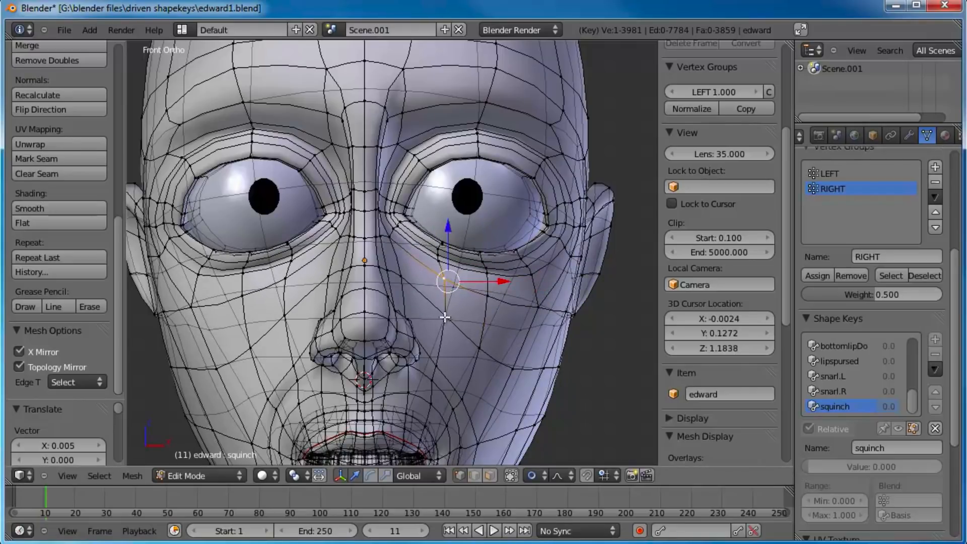
right_click(480, 347)
key(g)
click(480, 328)
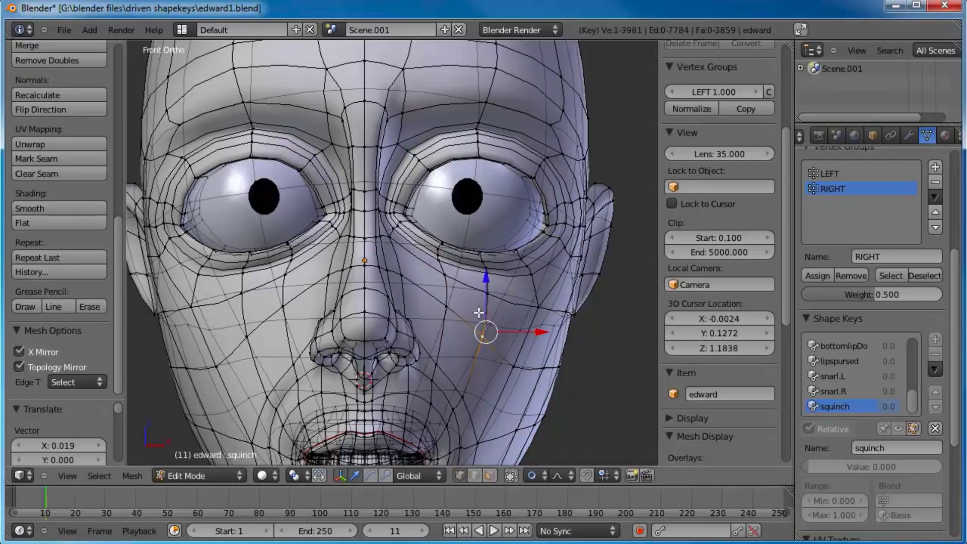
Step: Return to Object Mode and test the squinch shape by sliding its value, finishing at 1.000
key(Tab)
drag(872, 429, 754, 397)
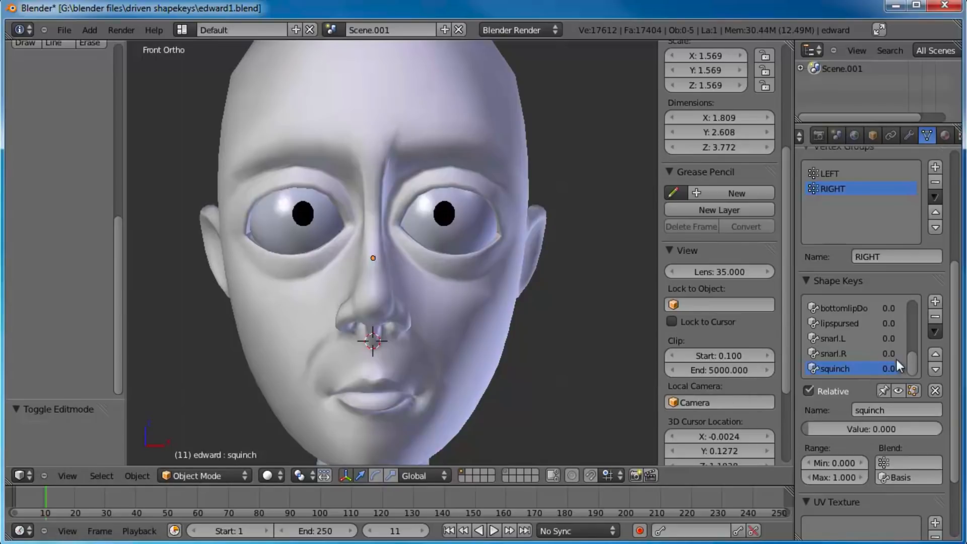
drag(837, 425, 940, 429)
Step: Add a shape key from the mix named squint.R and rename the squinch key squint.L
click(936, 301)
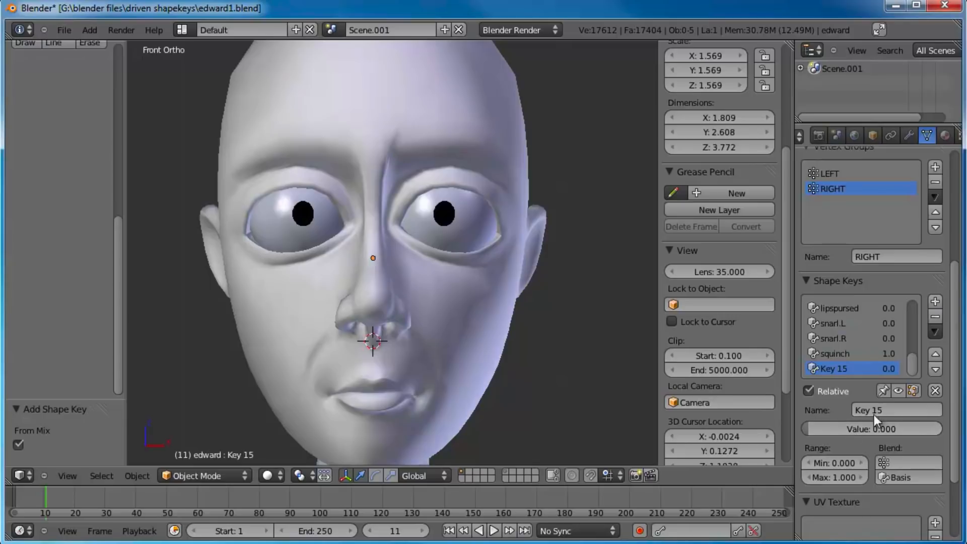
text(squint.R)
key(Return)
click(869, 356)
click(916, 412)
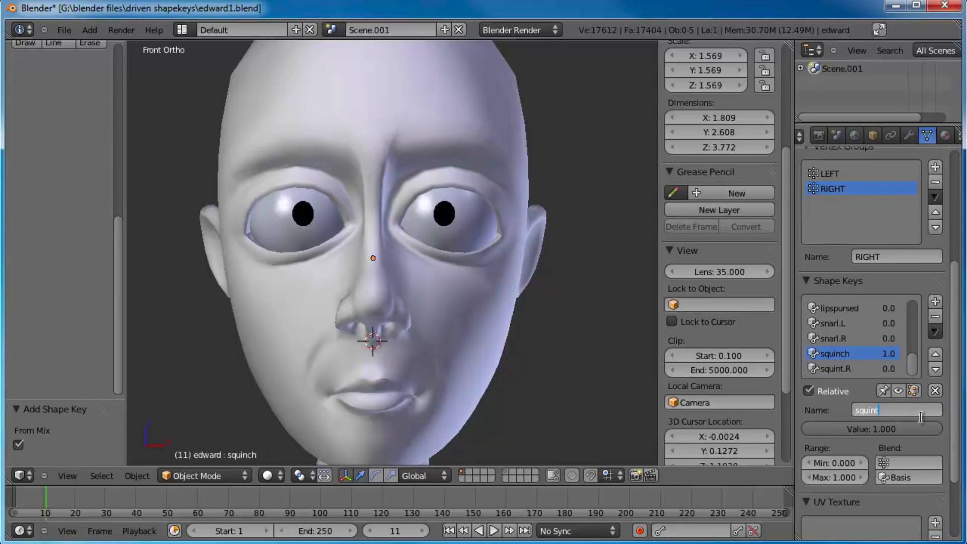
text(squint.L)
key(Return)
Step: Limit squint.L to the LEFT vertex group and squint.R to the RIGHT vertex group
click(906, 462)
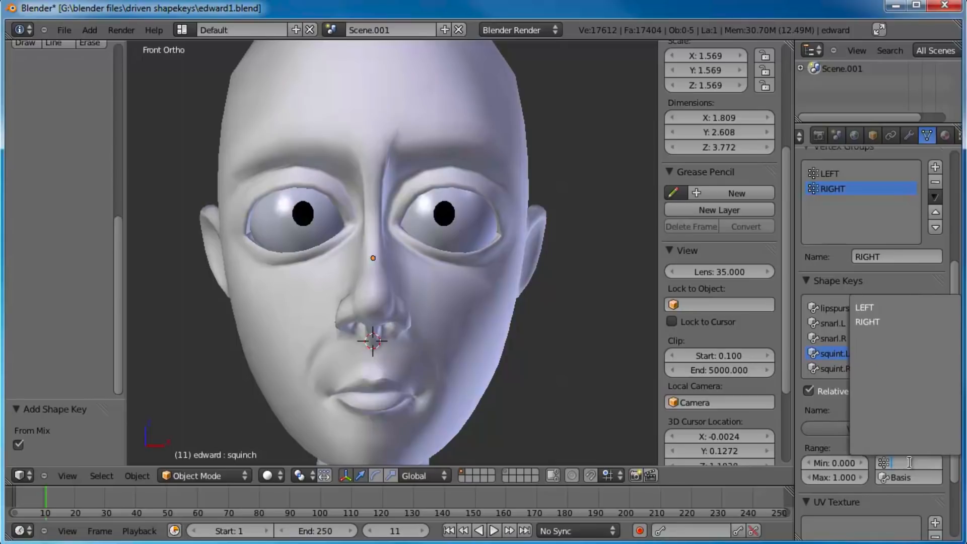
click(881, 327)
click(864, 368)
click(907, 463)
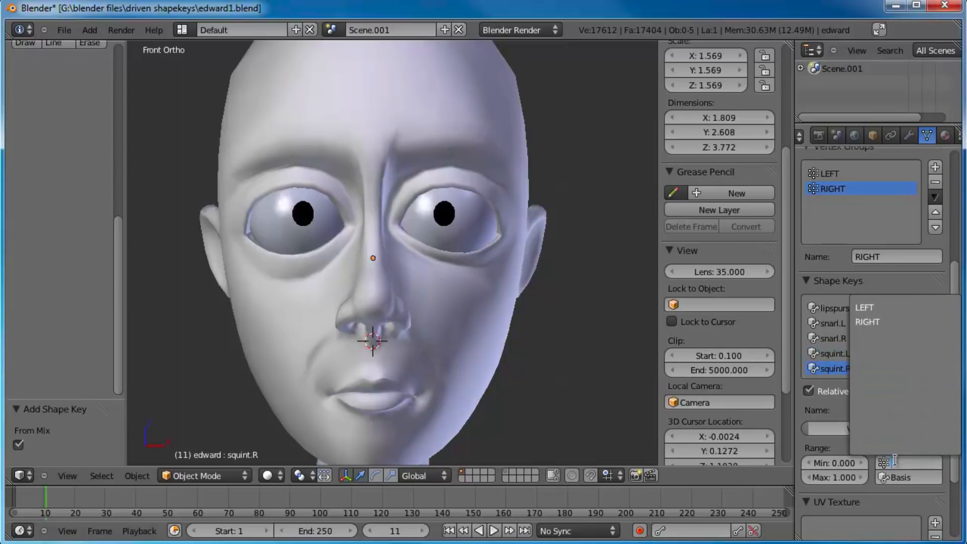
click(885, 323)
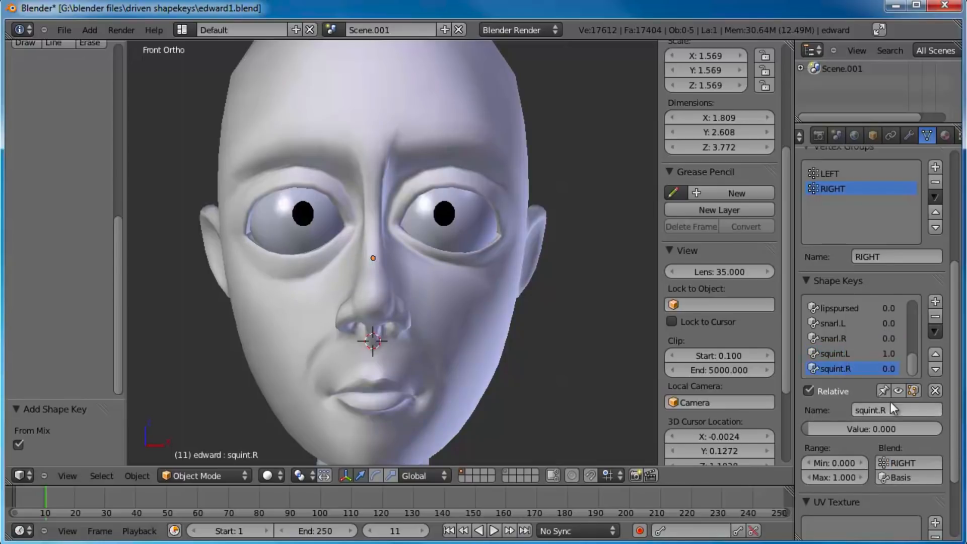
Step: Reset squint.L to 0 and test squint.R by sliding its value, leaving it at 0
click(867, 354)
drag(873, 427, 739, 412)
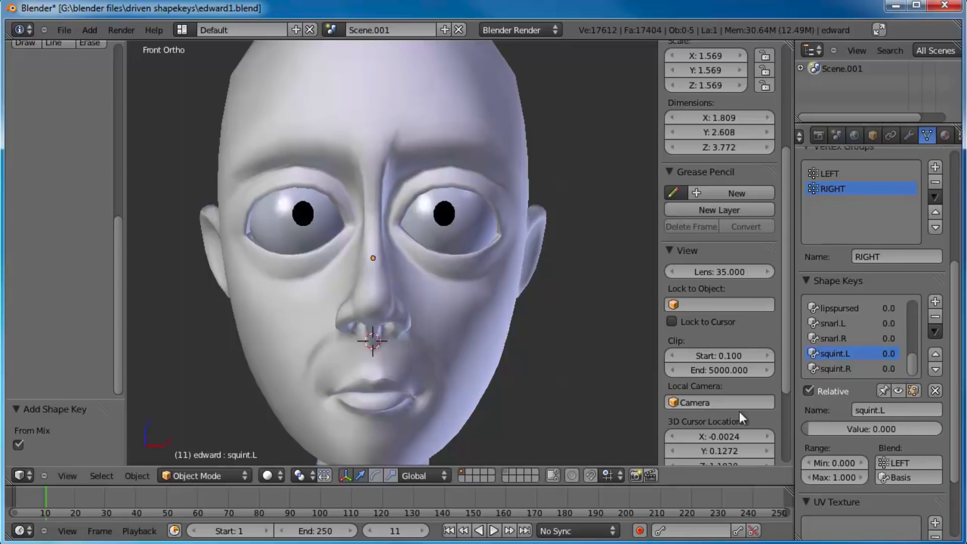
drag(864, 433, 761, 410)
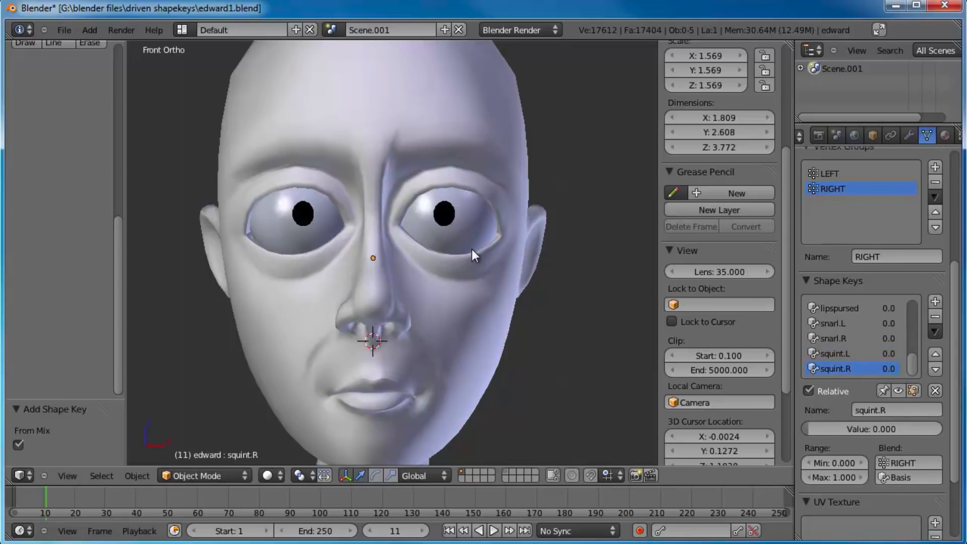
Step: Add a new shape key named eyelid_top
scroll(471, 249, up, 2)
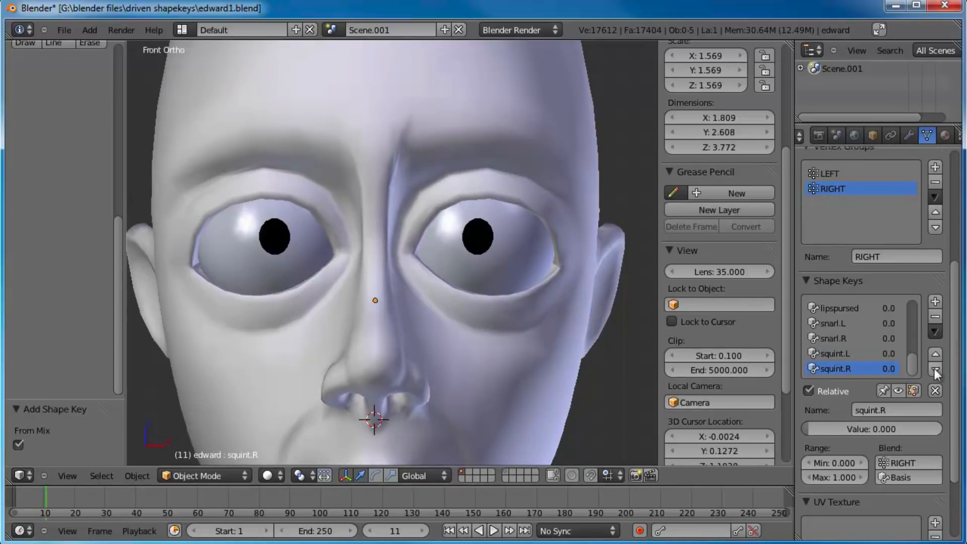
click(934, 302)
click(893, 407)
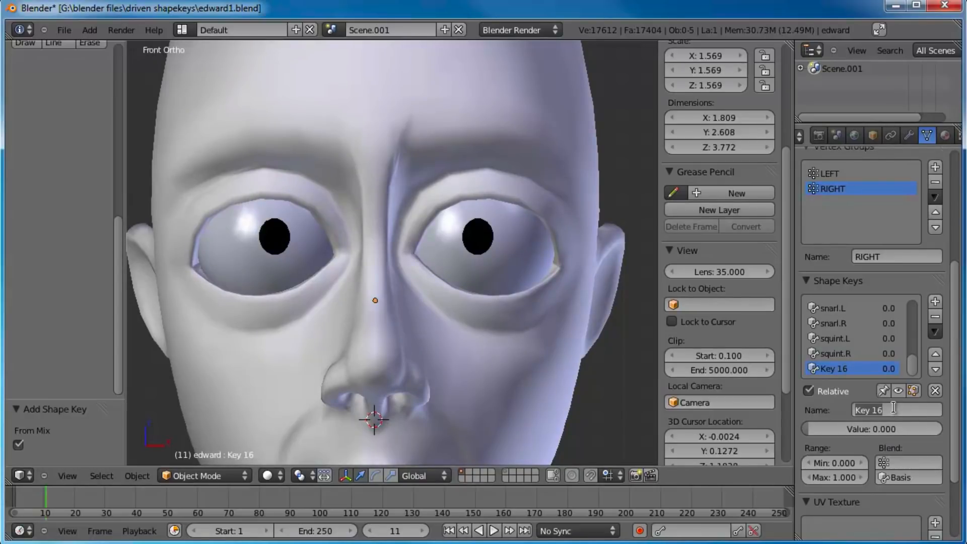
text(eyelid_top)
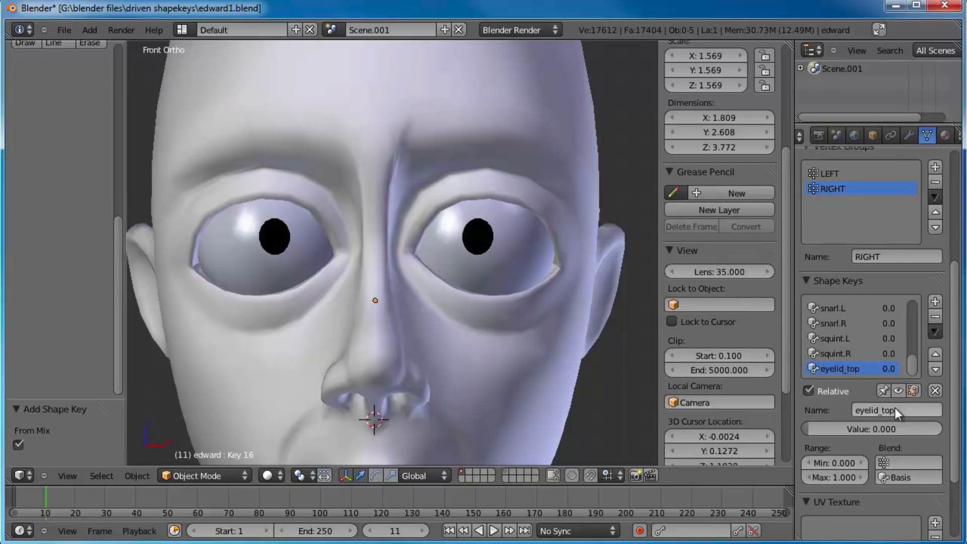
key(Return)
key(Tab)
key(Tab)
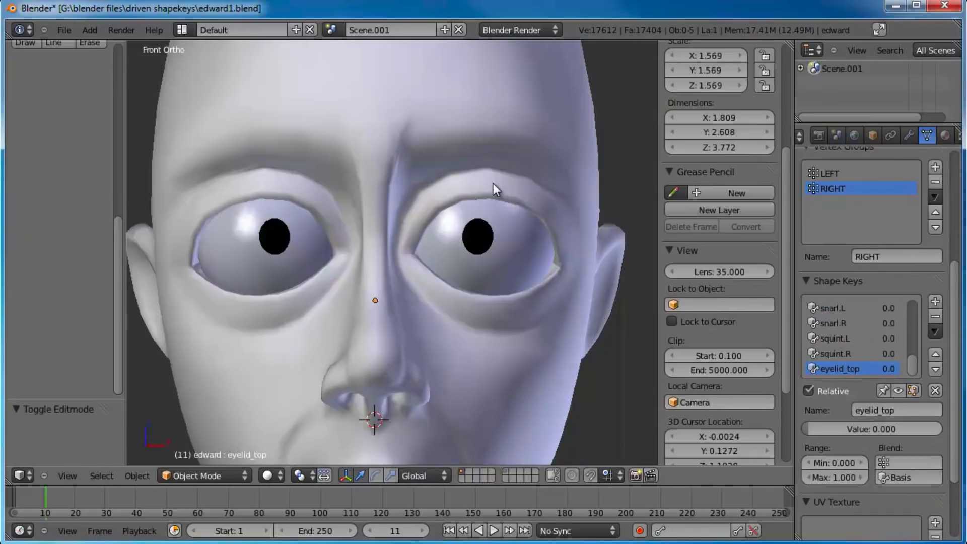
Step: Enter Edit Mode in side view and select a vertex on the upper eyelid's edge, inspecting it from an angle
key(KP_3)
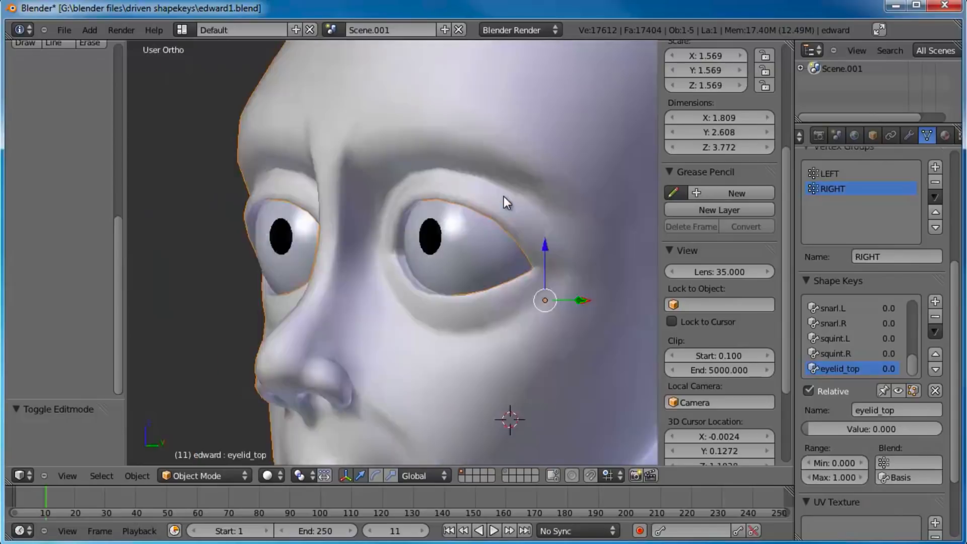
key(Tab)
scroll(459, 202, up, 6)
scroll(459, 203, up, 2)
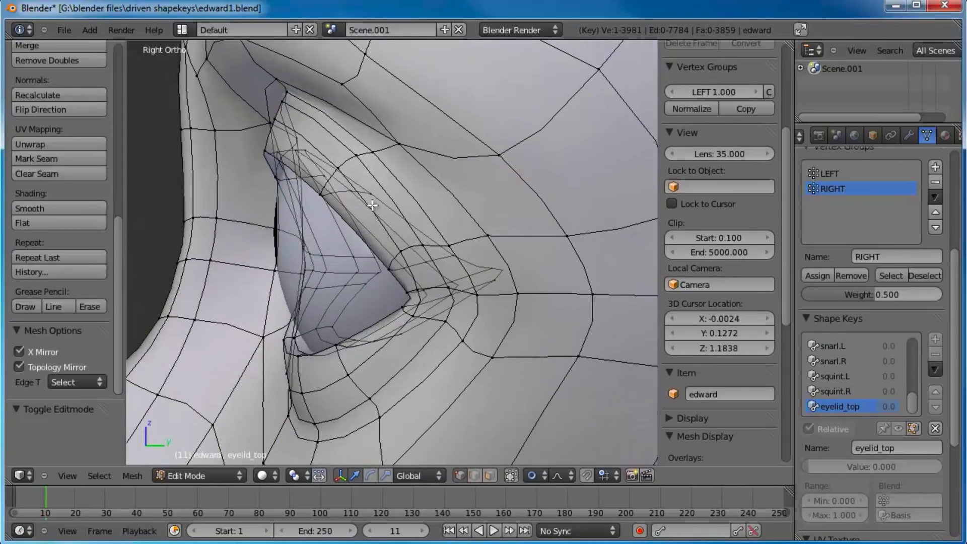
right_click(308, 152)
middle_drag(308, 174, 446, 246)
scroll(425, 196, down, 3)
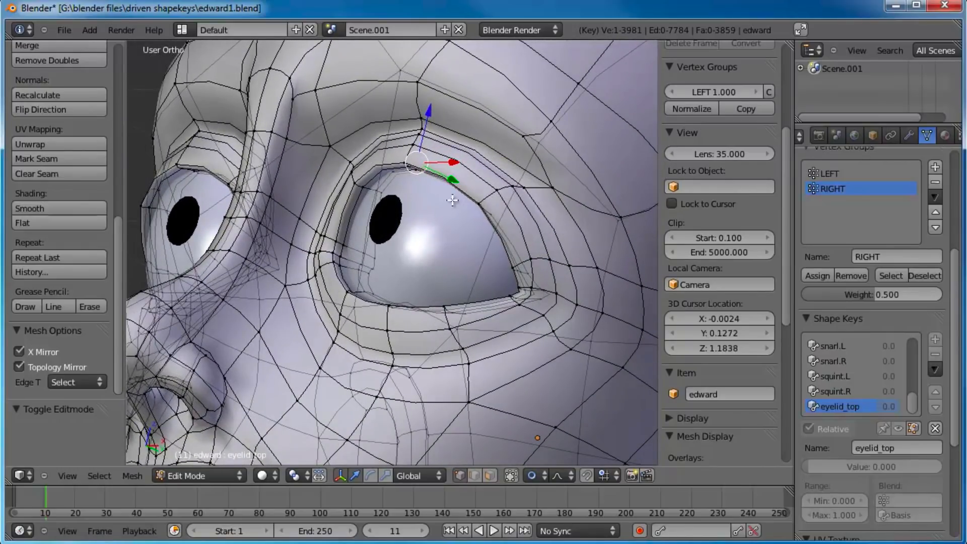
Step: Return to Object Mode and hide the character's left eyeball sphere to expose the eye socket
key(Tab)
right_click(415, 203)
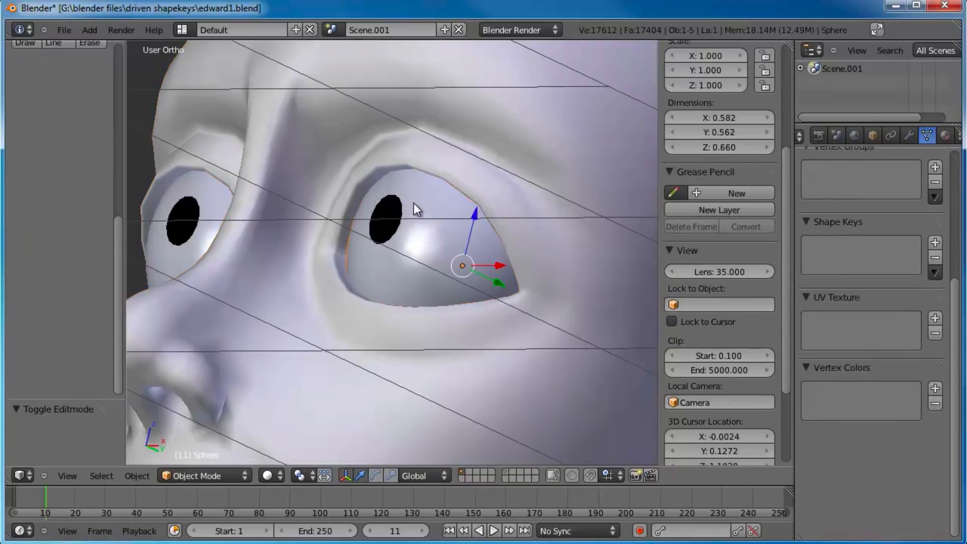
key(h)
middle_drag(413, 203, 453, 221)
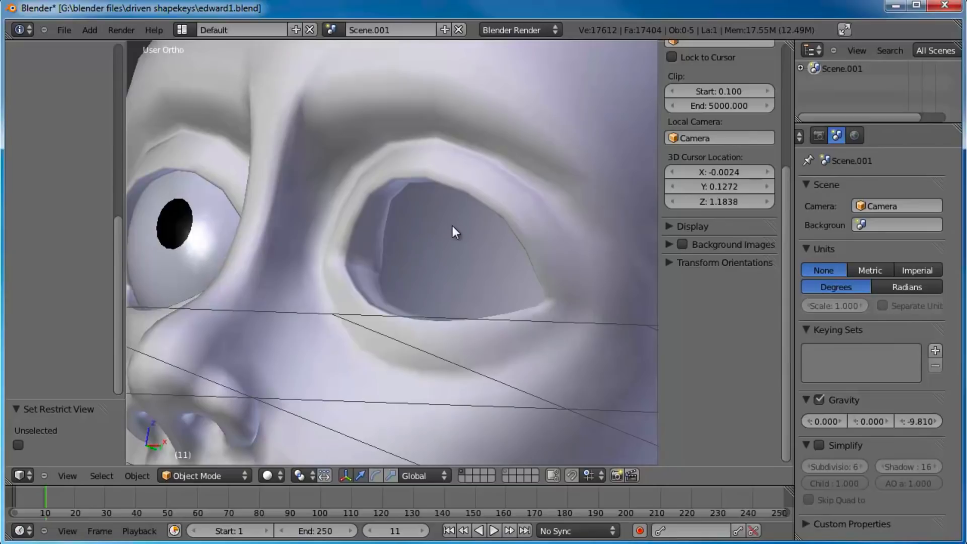
Step: Unhide the eyeball, enter Edit Mode on the edward head and select the middle vertices along the left eye's upper lid edge
key(alt+h)
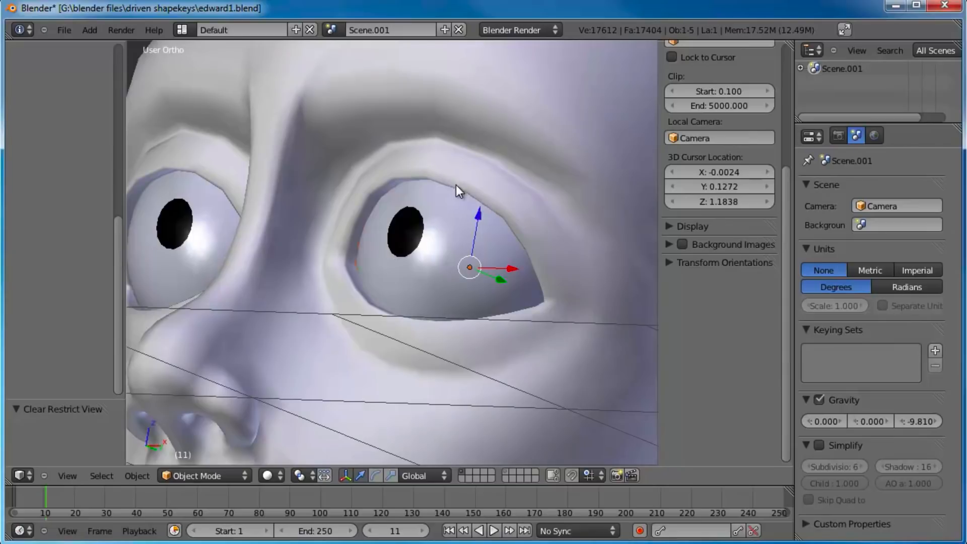
right_click(510, 144)
key(Tab)
middle_drag(468, 215, 447, 181)
scroll(460, 214, up, 2)
shift+right_click(453, 134)
shift+right_click(460, 139)
shift+right_click(461, 139)
shift+right_click(452, 124)
shift+right_click(455, 128)
middle_drag(520, 168, 472, 168)
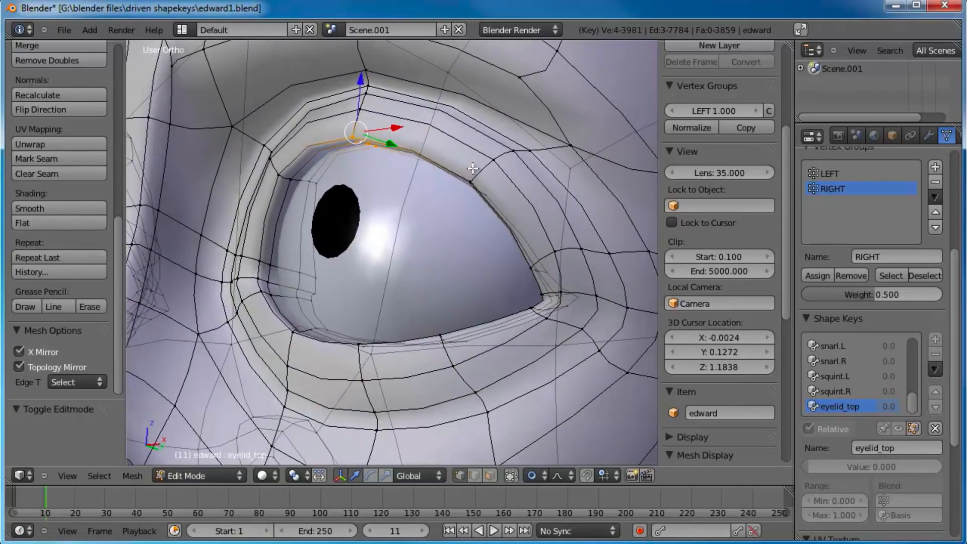
Step: Lower the selected upper-lid edge vertices over the eyeball in side view, shrinking the smooth proportional falloff to the lid area
key(KP_3)
shift+middle_drag(410, 188, 540, 153)
key(g)
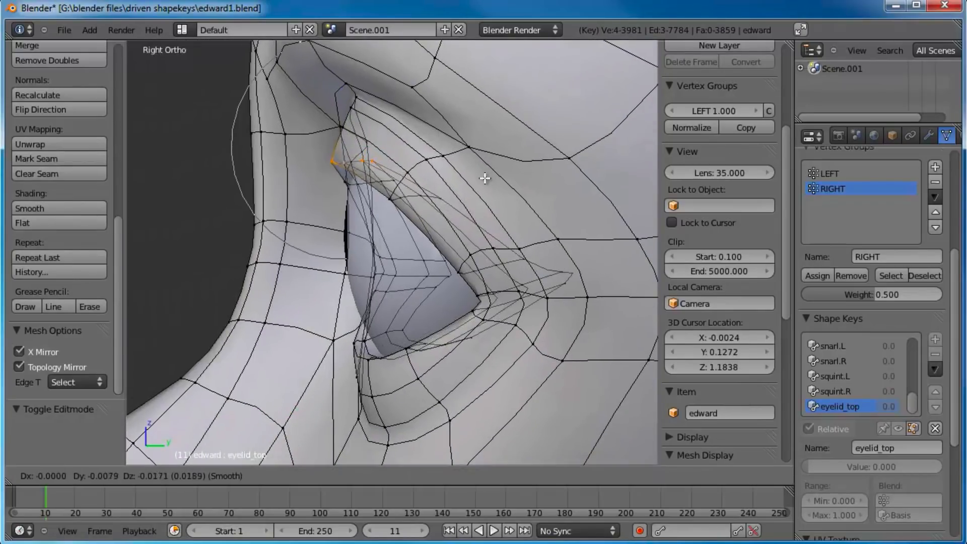
scroll(479, 201, down, 1)
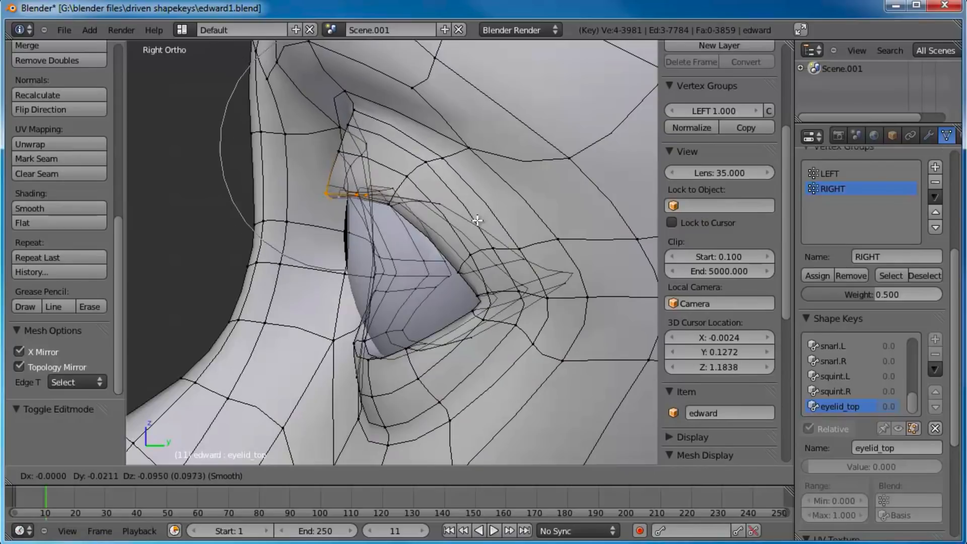
scroll(477, 223, up, 3)
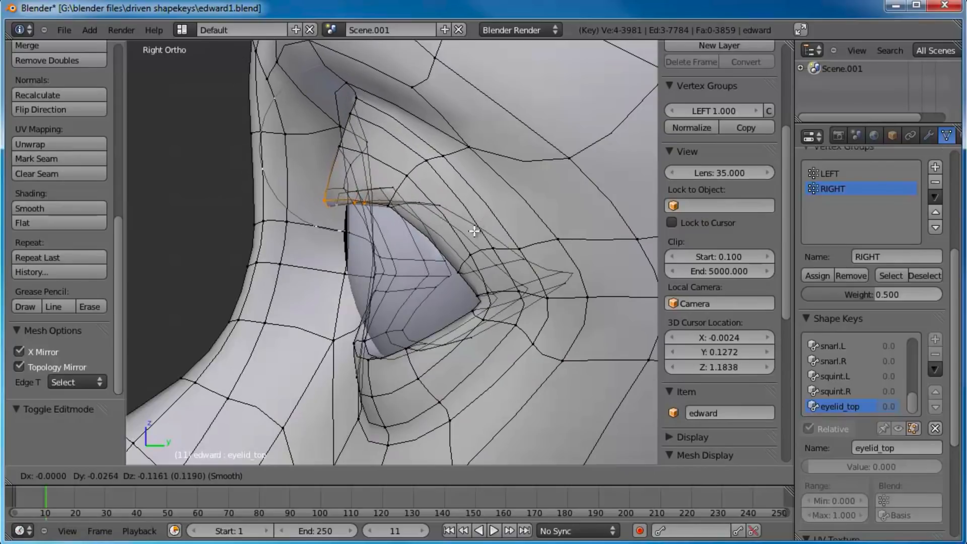
scroll(474, 233, up, 1)
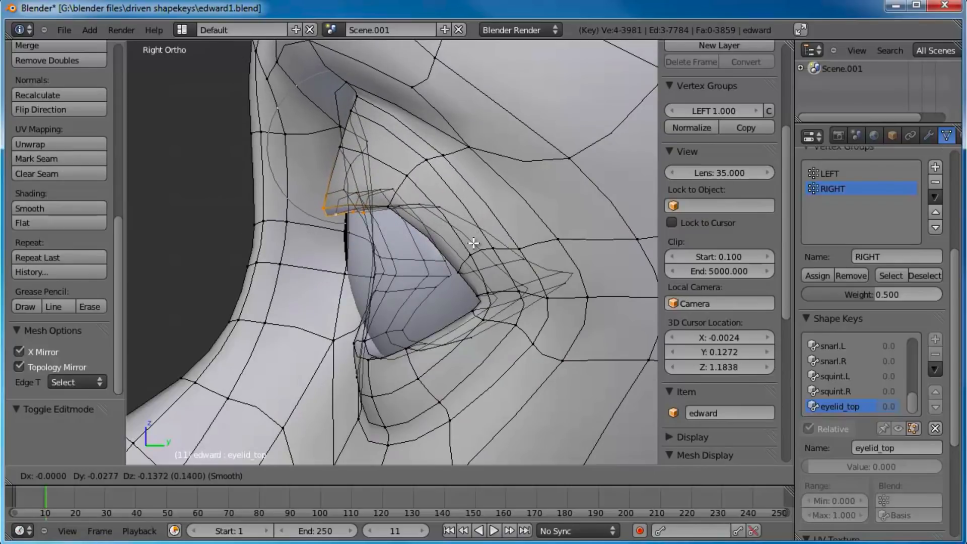
click(468, 254)
Step: Select the outer vertices of the upper lid edge and lower them in side view to follow the closing lid
right_click(395, 210)
key(g)
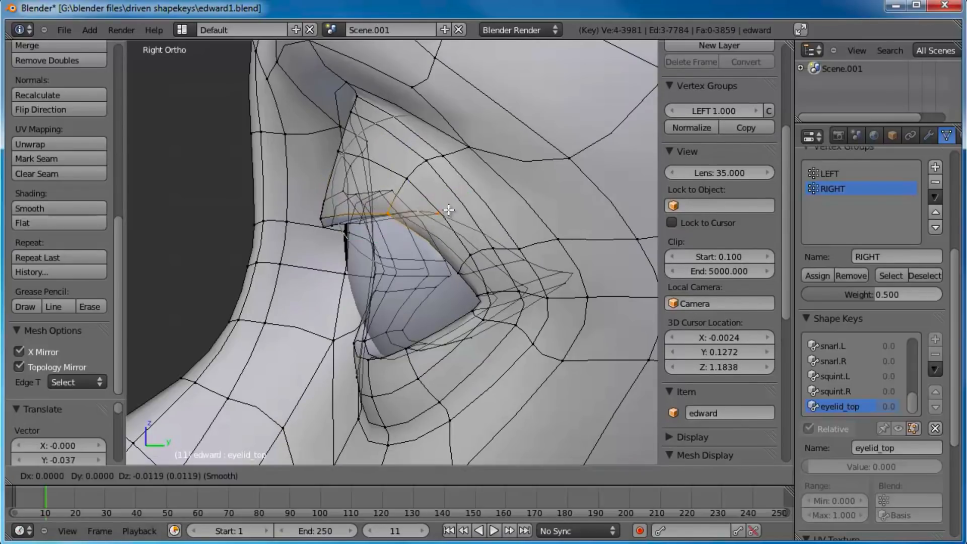
click(446, 239)
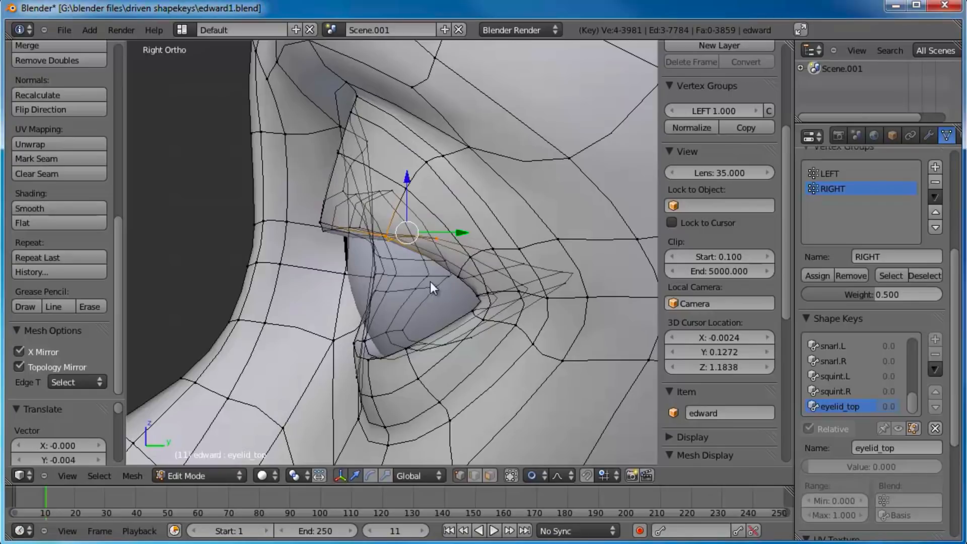
middle_drag(432, 280, 438, 276)
Step: Select the inner vertices of the upper lid edge and lower them in front view, level with the pupil's top
key(KP_1)
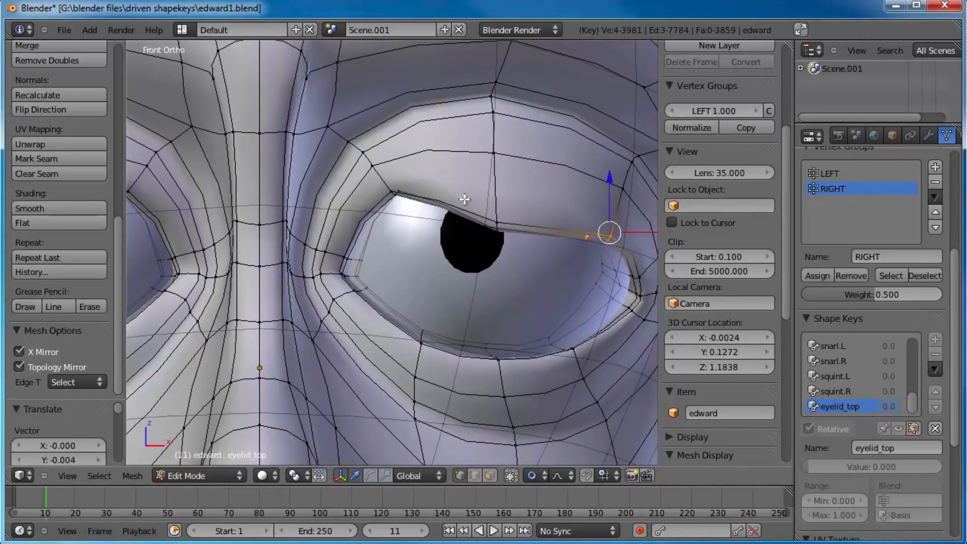
shift+middle_drag(464, 200, 450, 212)
right_click(387, 198)
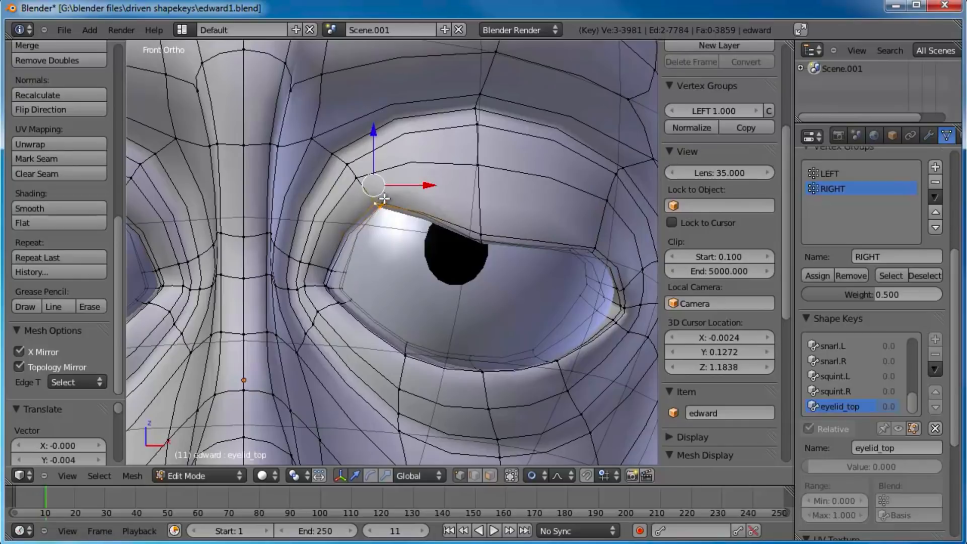
scroll(447, 205, down, 2)
key(g)
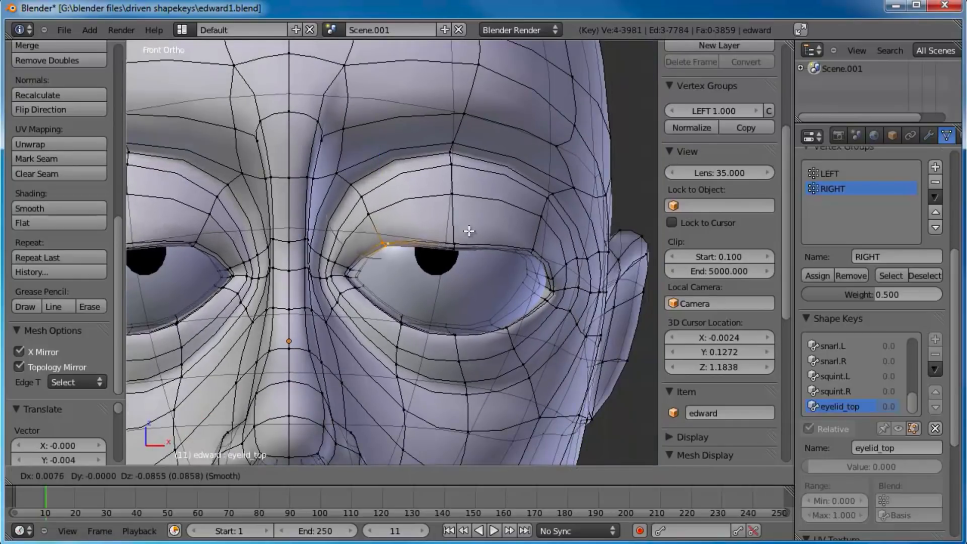
click(469, 243)
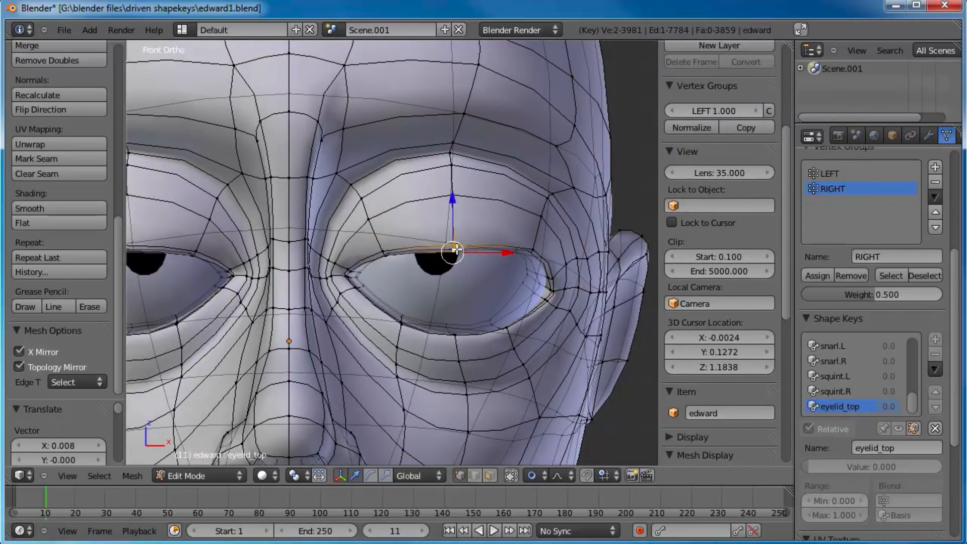
Step: Reselect the middle vertices of the upper lid edge and nudge them slightly downward in front view
key(a)
scroll(458, 248, up, 4)
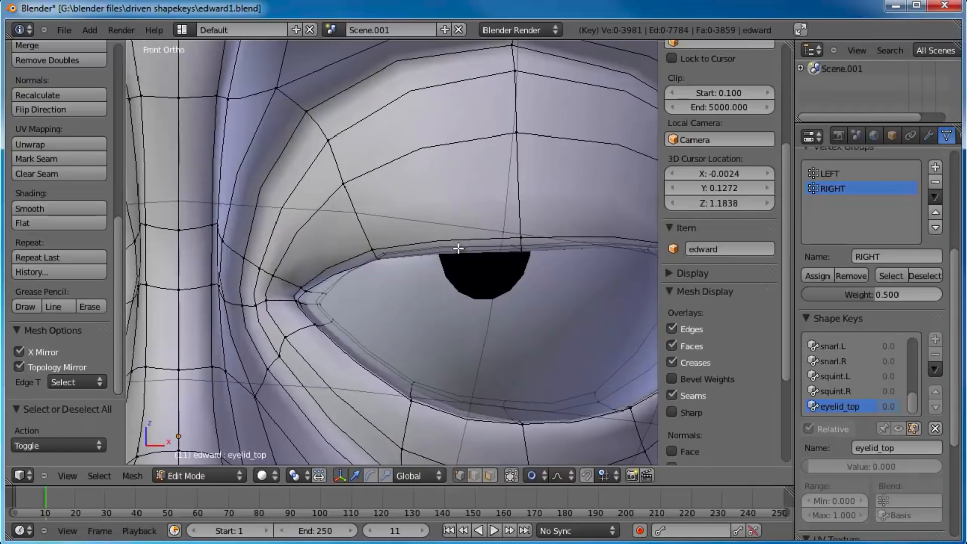
alt+right_click(538, 256)
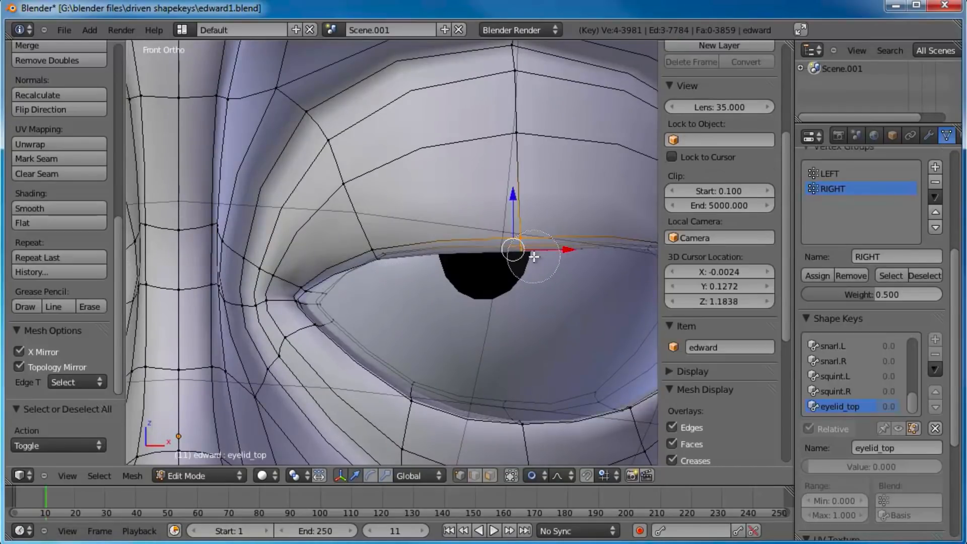
scroll(537, 254, down, 2)
key(g)
click(542, 258)
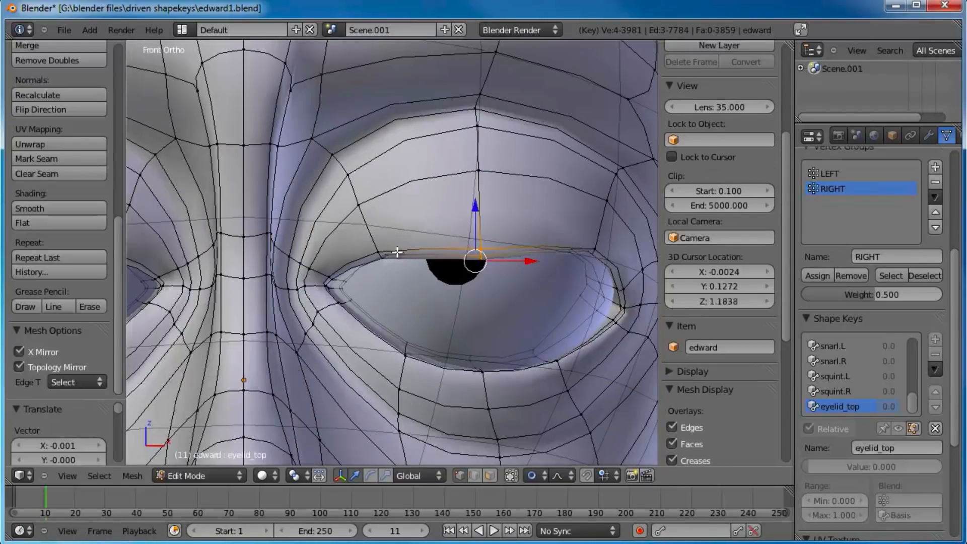
Step: Reselect the inner vertices of the upper lid edge and shift them slightly to refine the lid line
right_click(383, 255)
shift+right_click(376, 247)
shift+right_click(376, 243)
shift+right_click(384, 254)
key(g)
click(409, 255)
Step: Select the outer vertices of the upper lid edge and lower them about 0.06 toward the outer eye corner
shift+middle_drag(545, 272, 376, 257)
key(a)
right_click(428, 236)
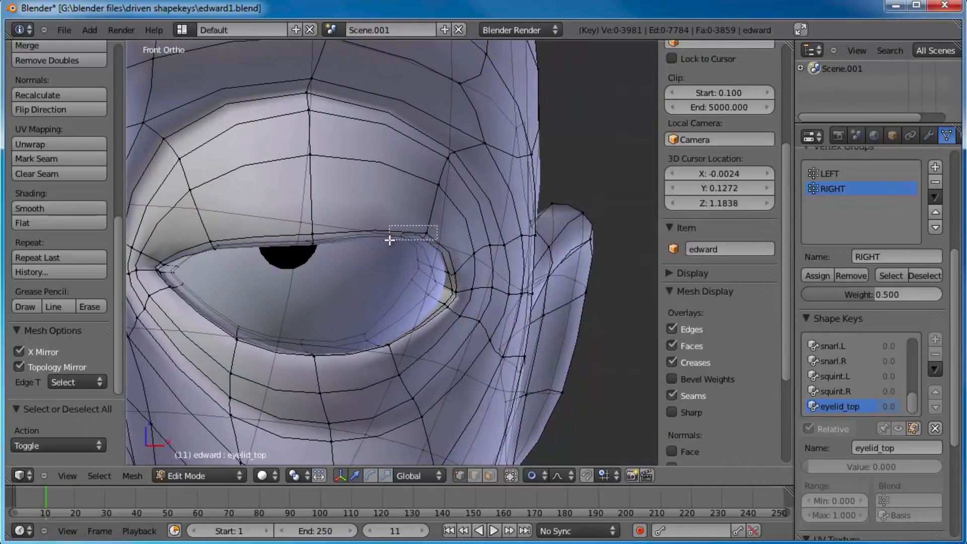
key(g)
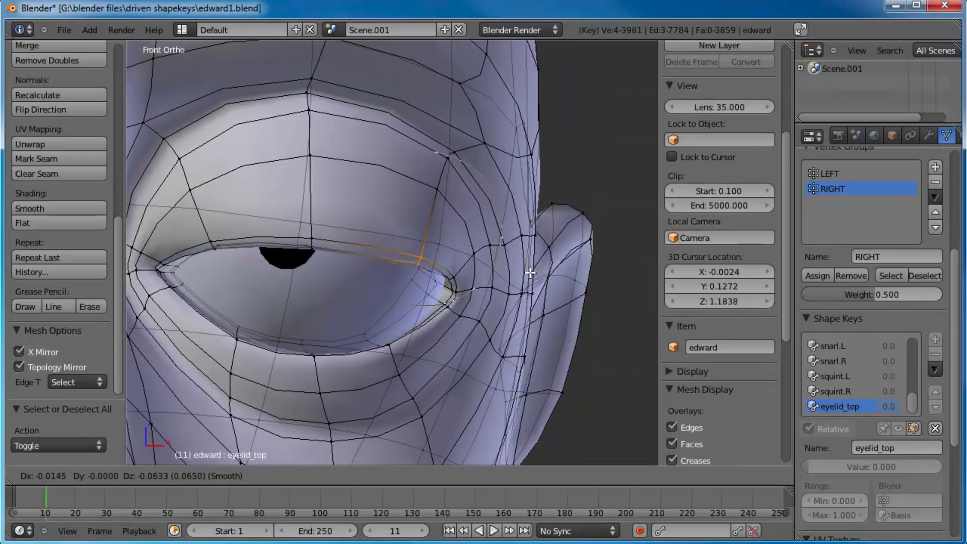
click(529, 276)
Step: Lower the middle and the inner vertices of the upper lid edge slightly to even out its curve in front view
key(a)
key(b)
drag(323, 224, 301, 261)
key(g)
click(300, 266)
right_click(195, 249)
key(g)
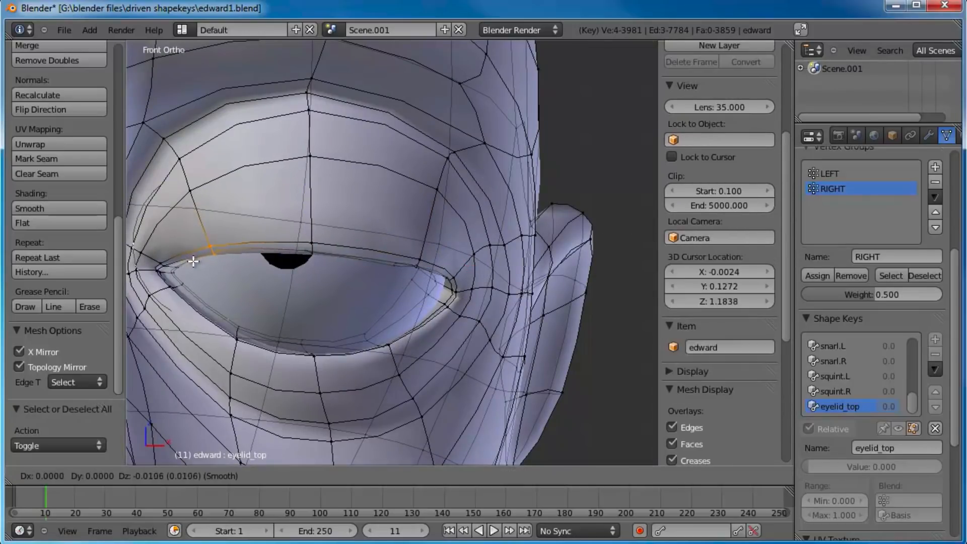
click(278, 237)
Step: Select the three vertices in the row above the upper lid edge and lower them about 0.05 in side view
scroll(278, 238, down, 3)
right_click(364, 200)
middle_drag(464, 237, 415, 231)
shift+right_click(418, 218)
shift+right_click(293, 213)
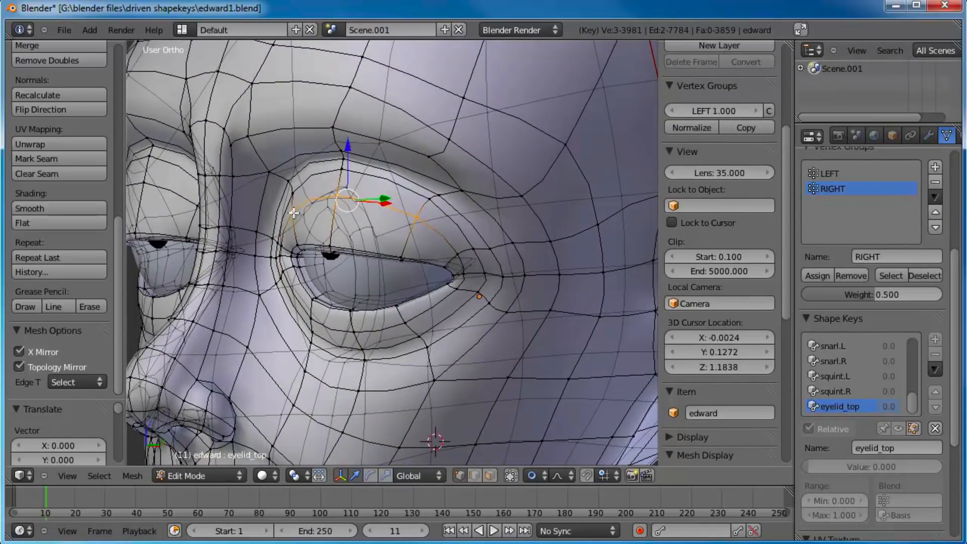
key(KP_3)
scroll(354, 210, up, 3)
key(g)
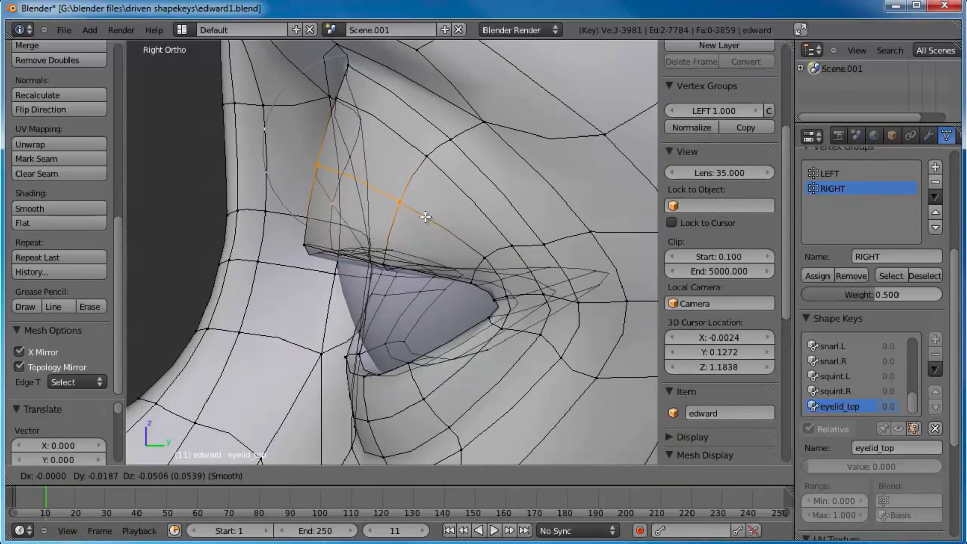
click(421, 215)
Step: Return to Object Mode and test the eyelid_top shape by sliding its value, leaving it at 0
scroll(422, 216, down, 2)
key(Tab)
middle_drag(308, 232, 454, 259)
drag(814, 434, 669, 385)
middle_drag(544, 257, 492, 249)
scroll(474, 301, down, 3)
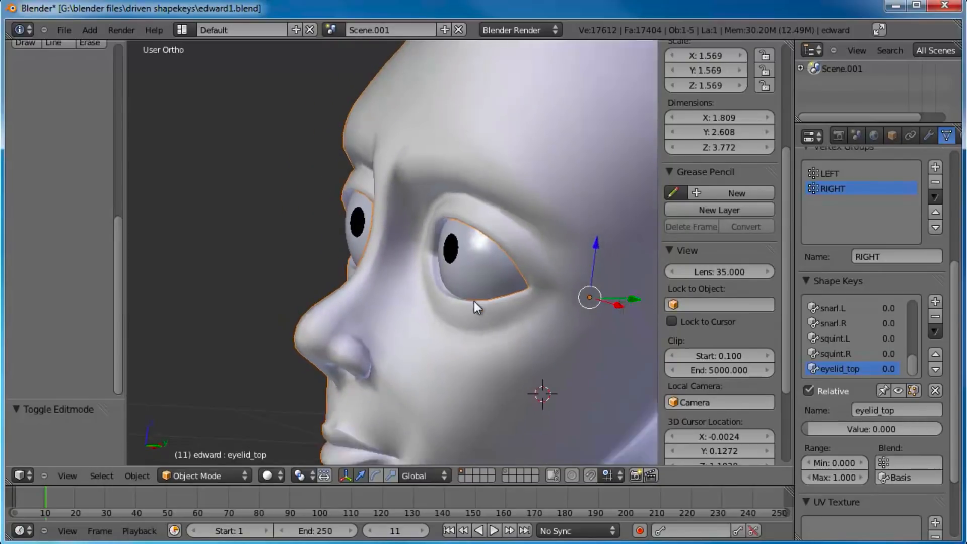
shift+middle_drag(495, 298, 481, 292)
Step: Add a new shape key named eyelid_bottom
key(KP_3)
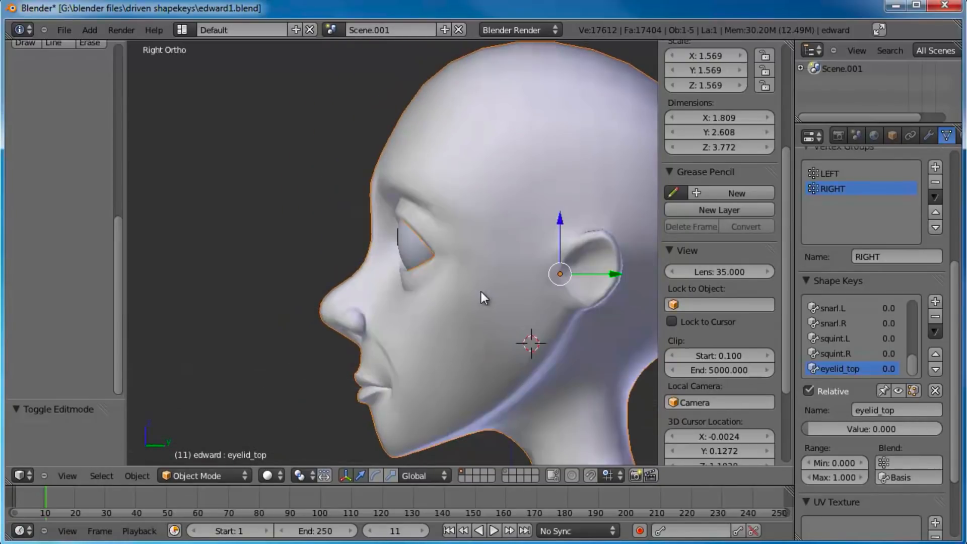
scroll(478, 291, up, 4)
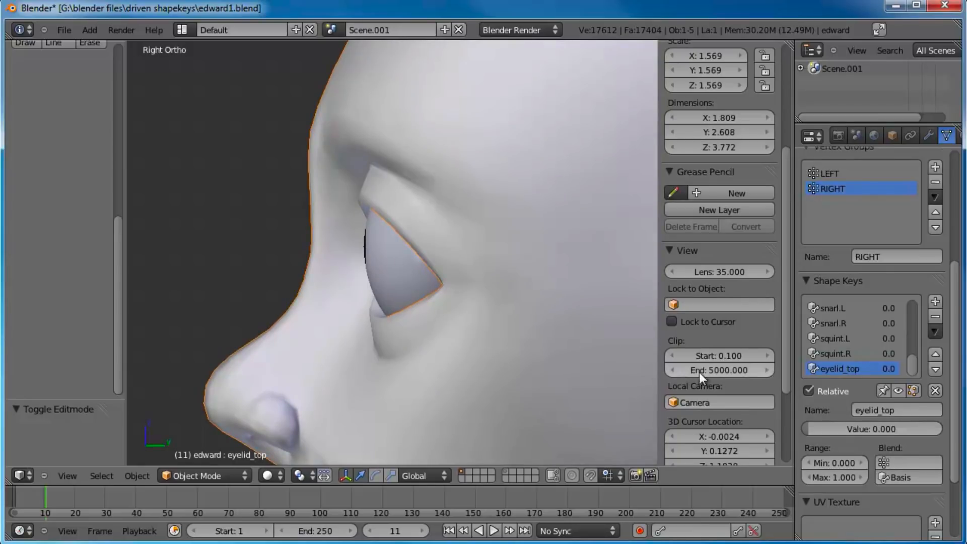
click(936, 299)
click(890, 410)
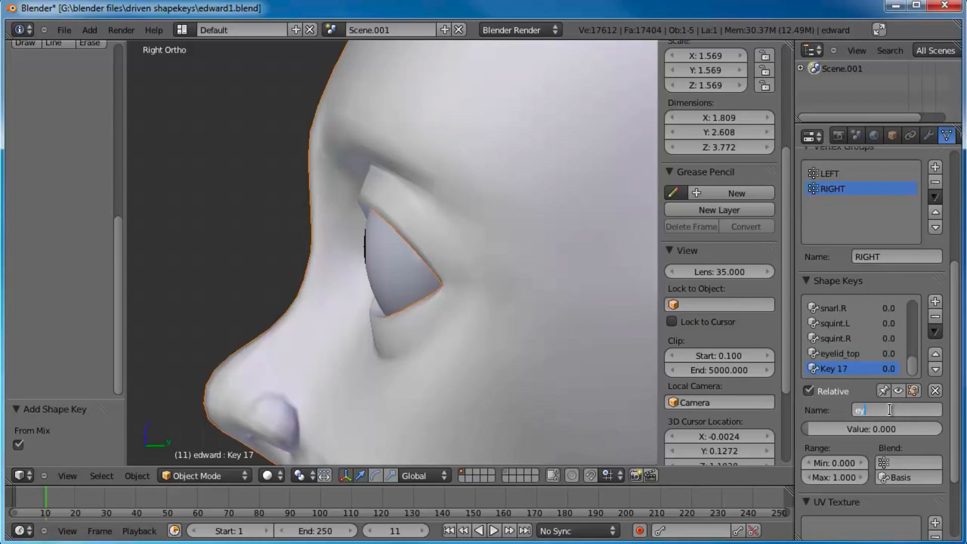
text(eyelid_bottom)
key(Return)
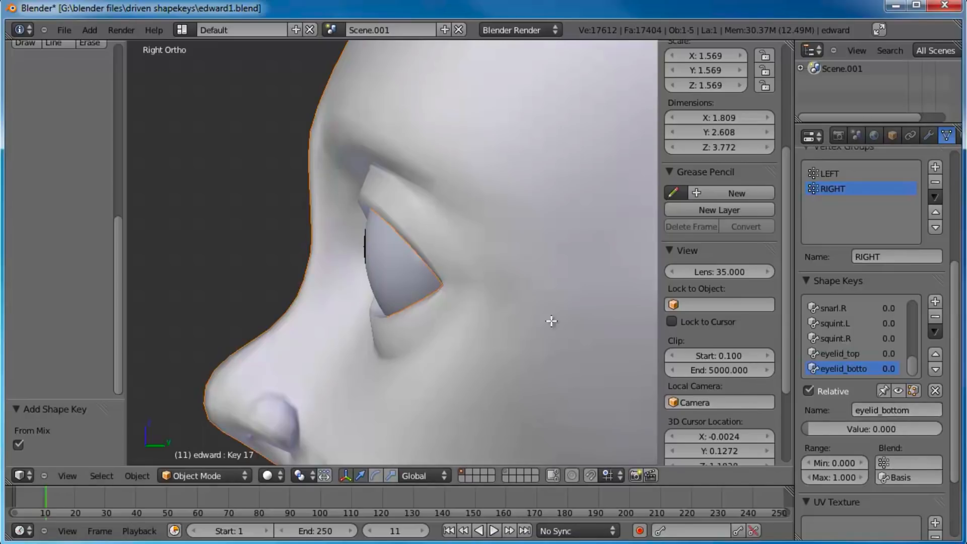
Step: Inspect the eyelid_top shape in Edit Mode, then return to Object Mode and set its value to 1
key(Tab)
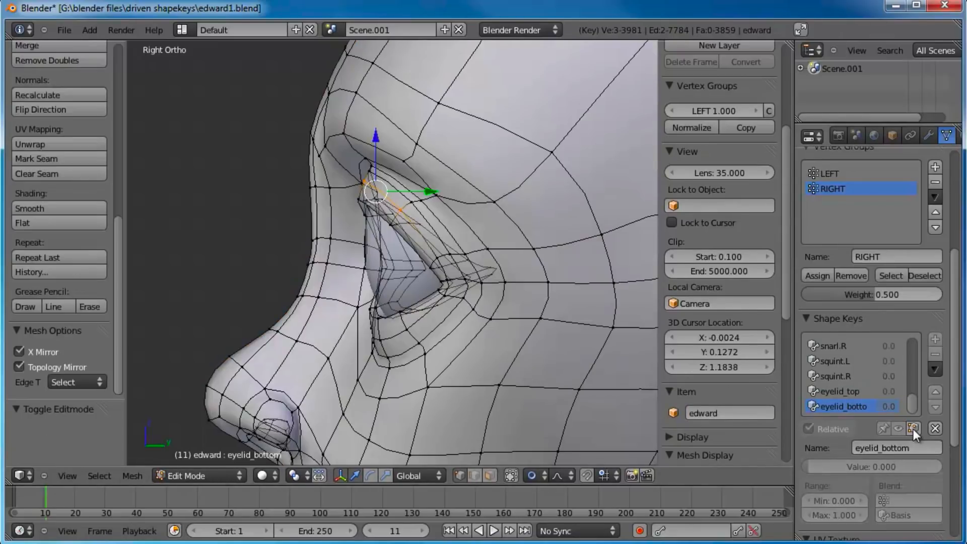
click(847, 391)
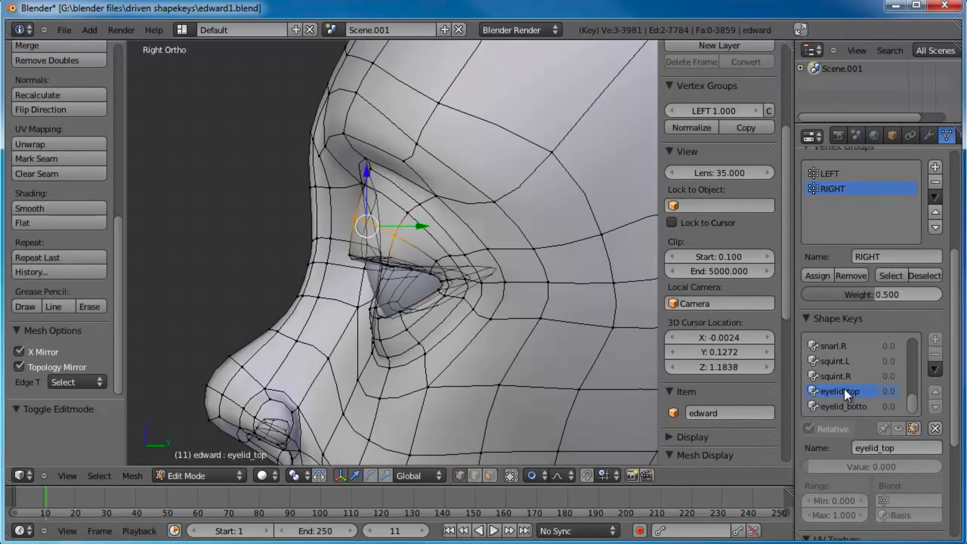
key(Tab)
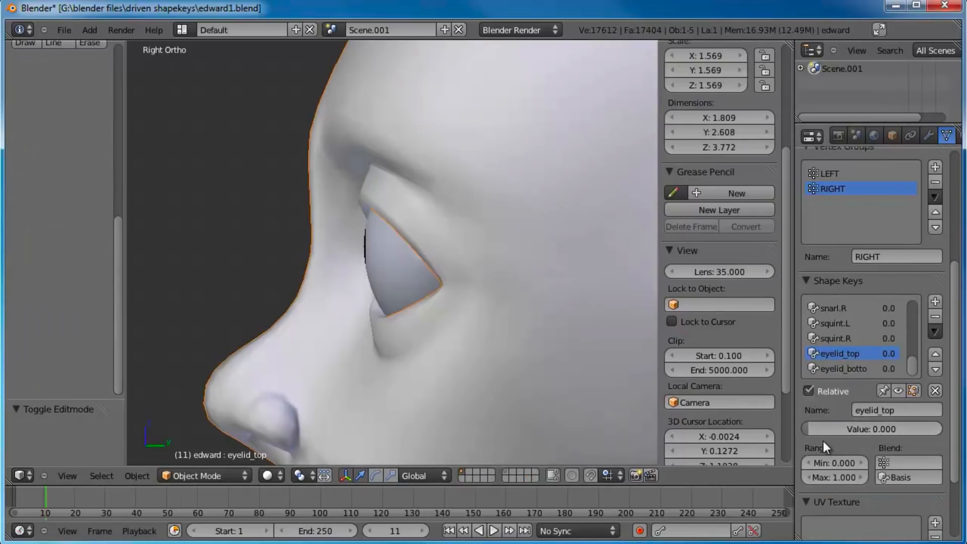
drag(817, 431, 941, 429)
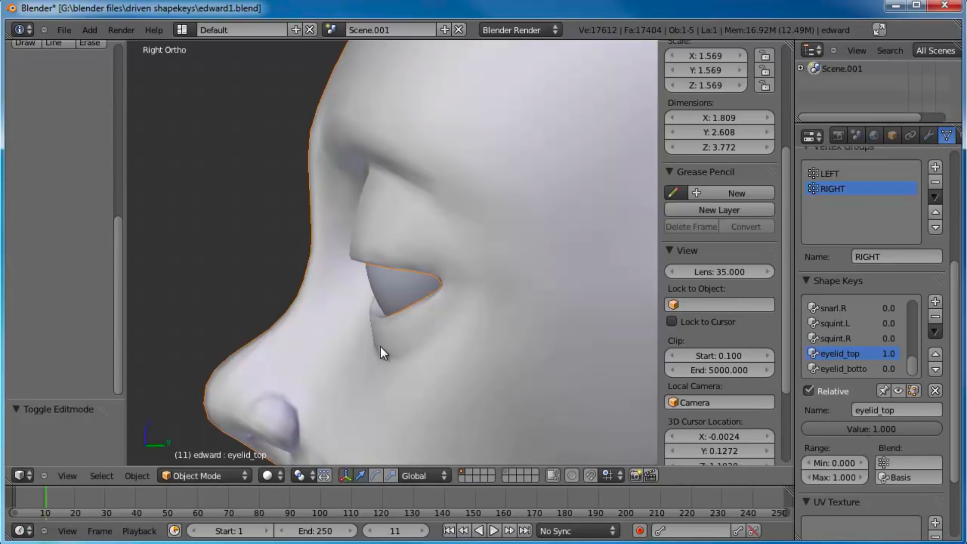
Step: Enter Edit Mode on the eyelid_bottom shape key and enable displaying applied shape keys while editing
key(Tab)
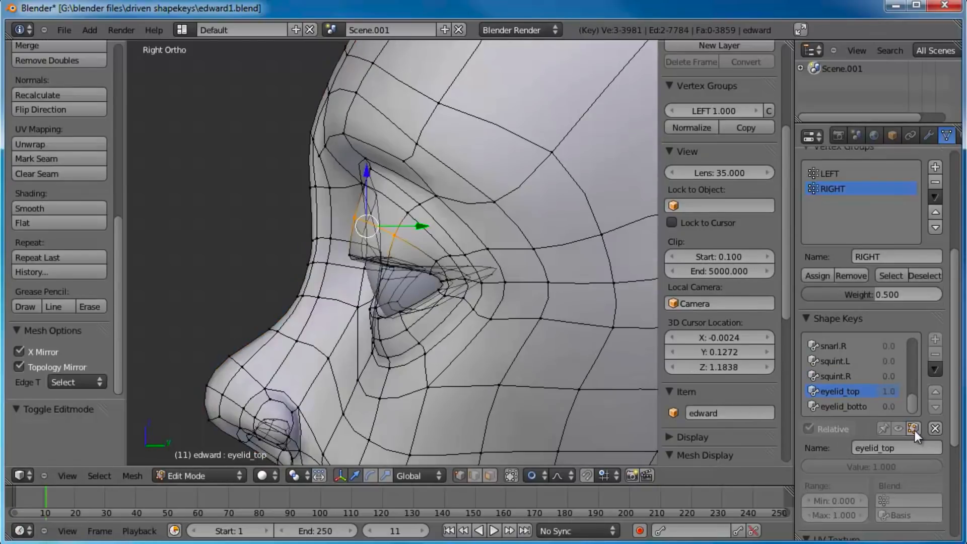
click(841, 407)
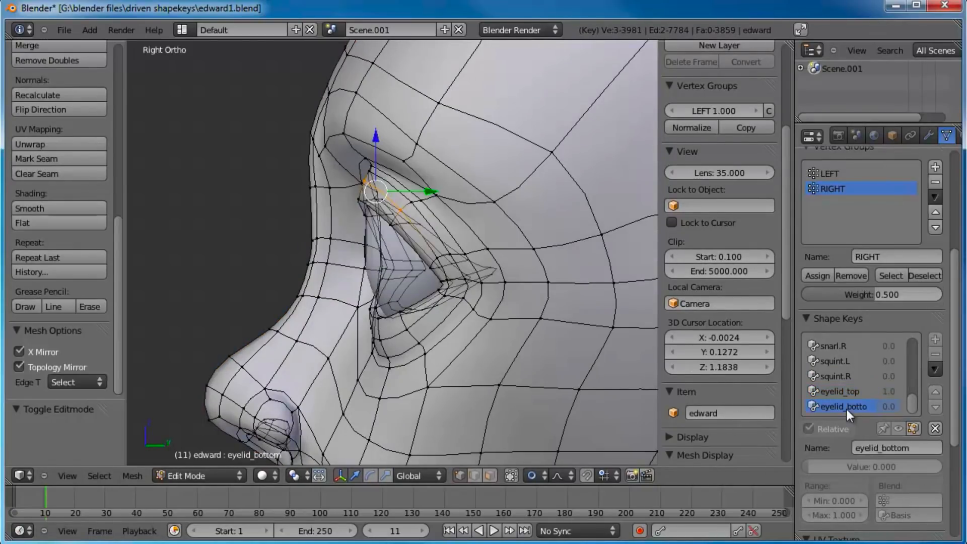
click(912, 428)
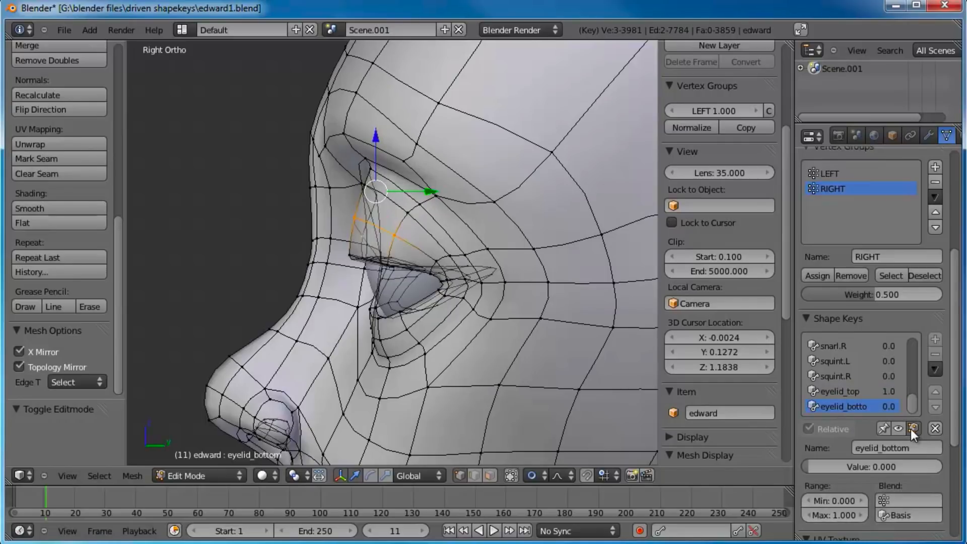
Step: In the front view, select the middle vertices of the lower eyelid edge and set the eyelid_bottom shape key's value to 1
shift+middle_drag(387, 332, 397, 302)
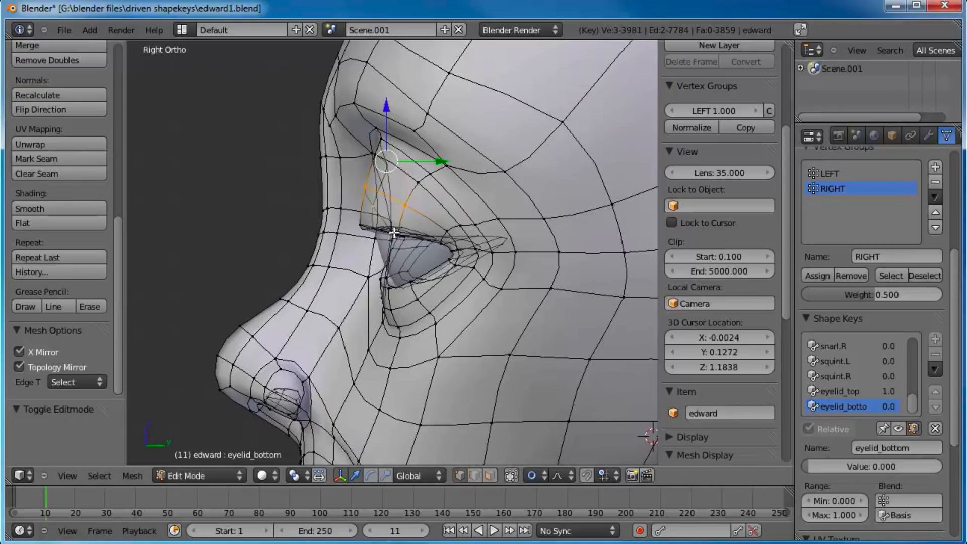
middle_drag(334, 238, 474, 275)
key(KP_1)
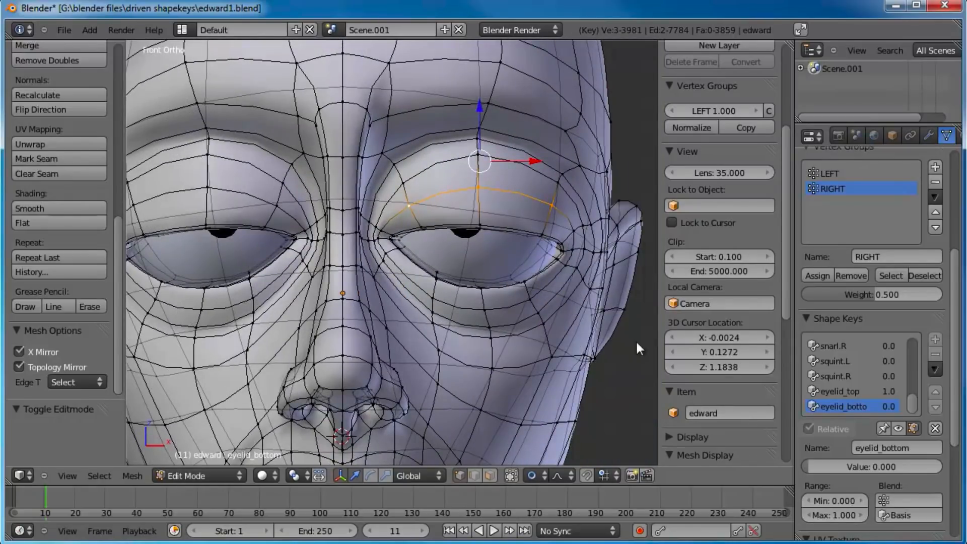
drag(833, 467, 761, 471)
right_click(474, 279)
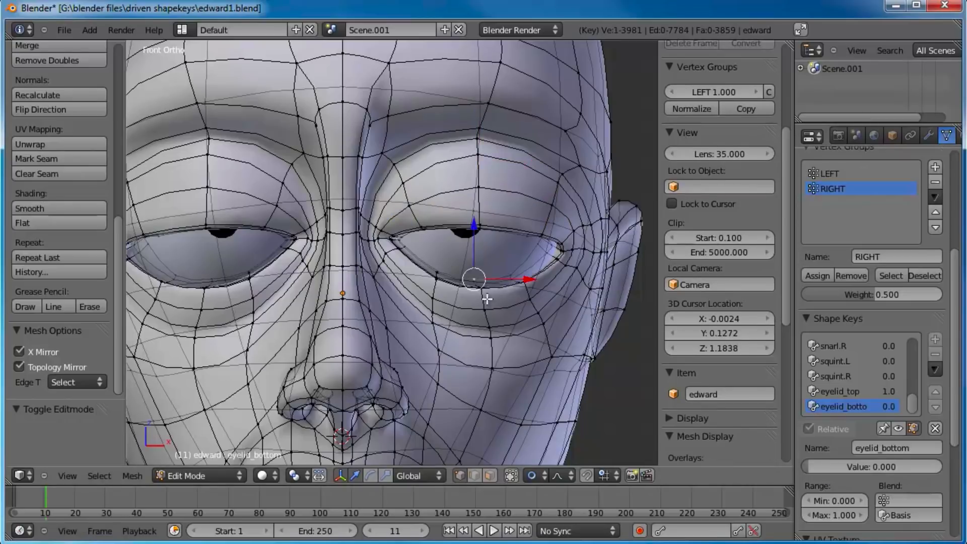
shift+right_click(483, 293)
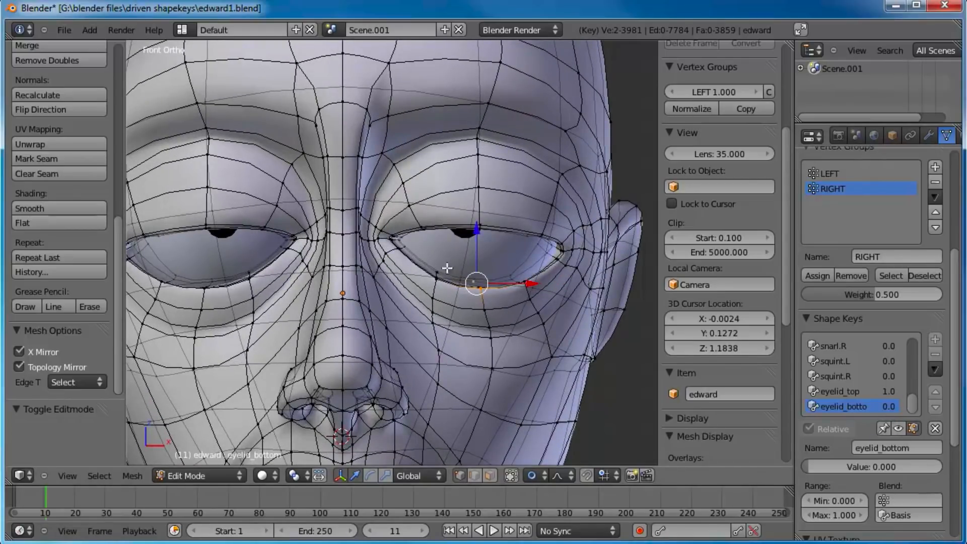
drag(822, 465, 866, 464)
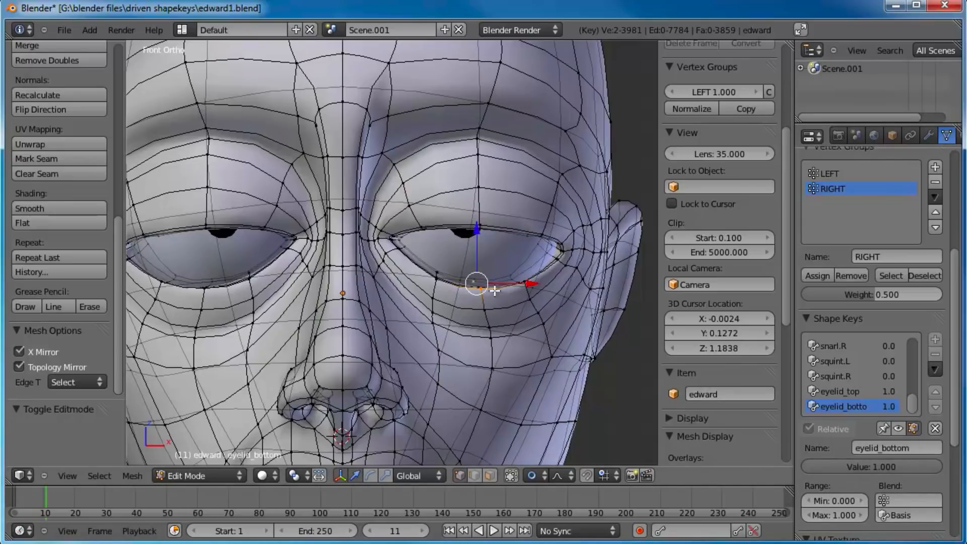
Step: Box-select the middle vertices of the lower eyelid rim and raise them to the upper lid with smooth proportional falloff
scroll(488, 291, up, 2)
key(a)
key(b)
drag(529, 283, 498, 317)
key(g)
scroll(525, 307, down, 7)
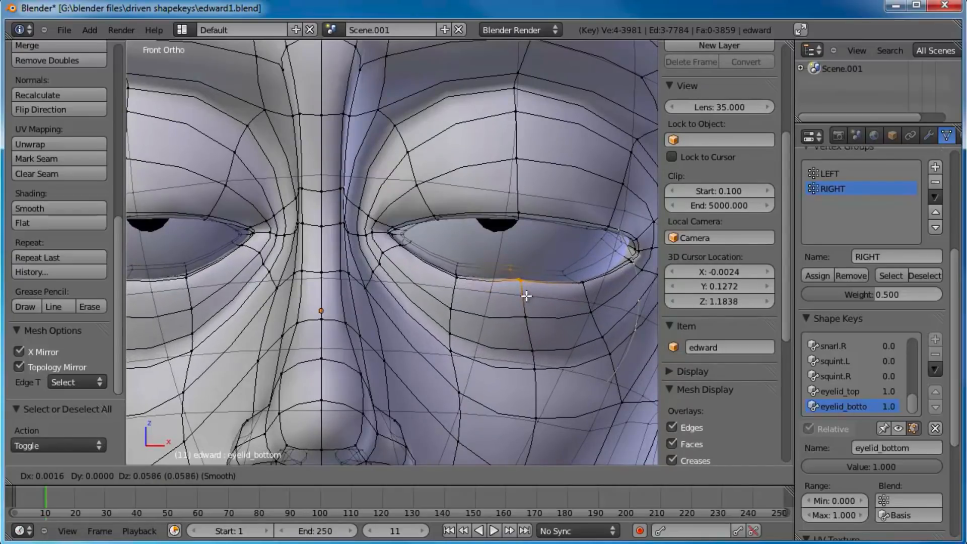
click(527, 248)
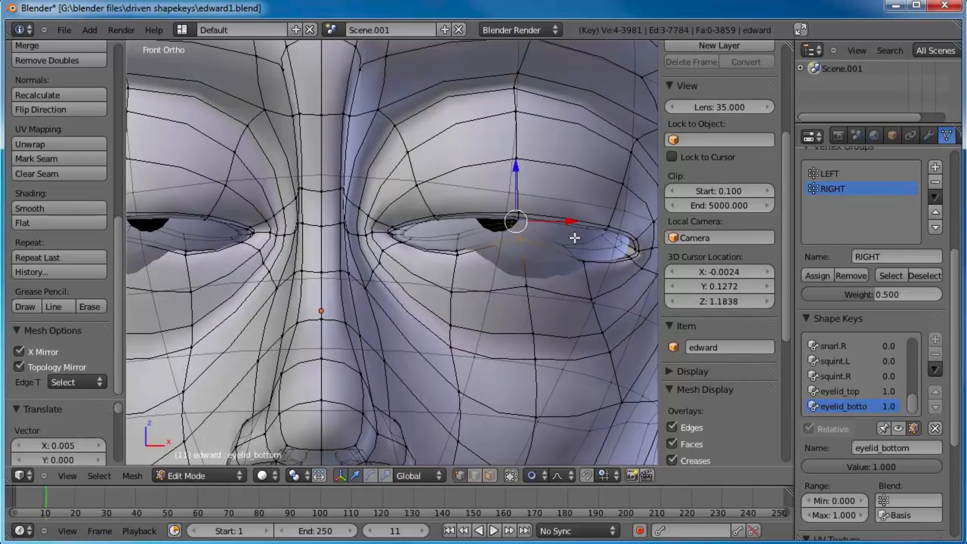
Step: In the side view, move the middle lower-lid vertices forward over the eyeball and rotate them about 23°
key(KP_3)
key(r)
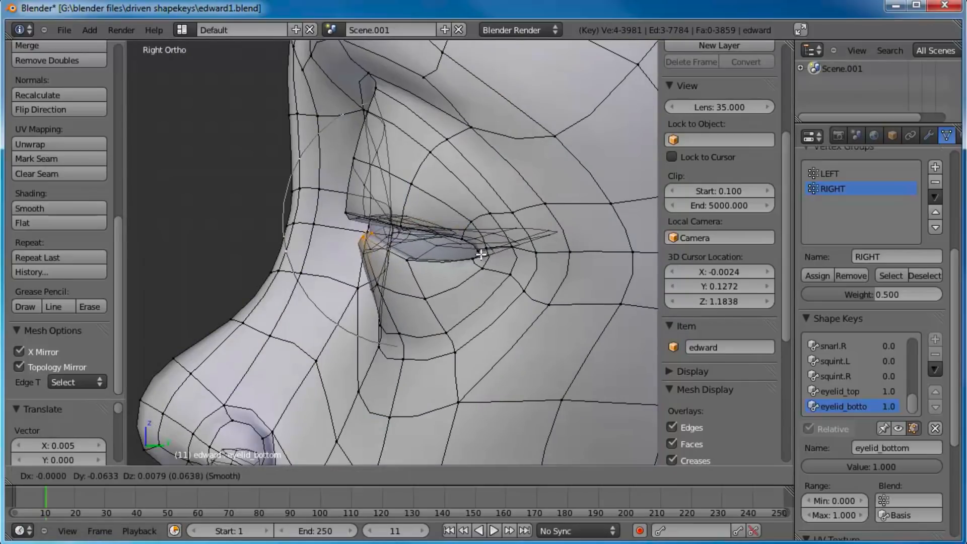
scroll(510, 222, down, 3)
click(508, 263)
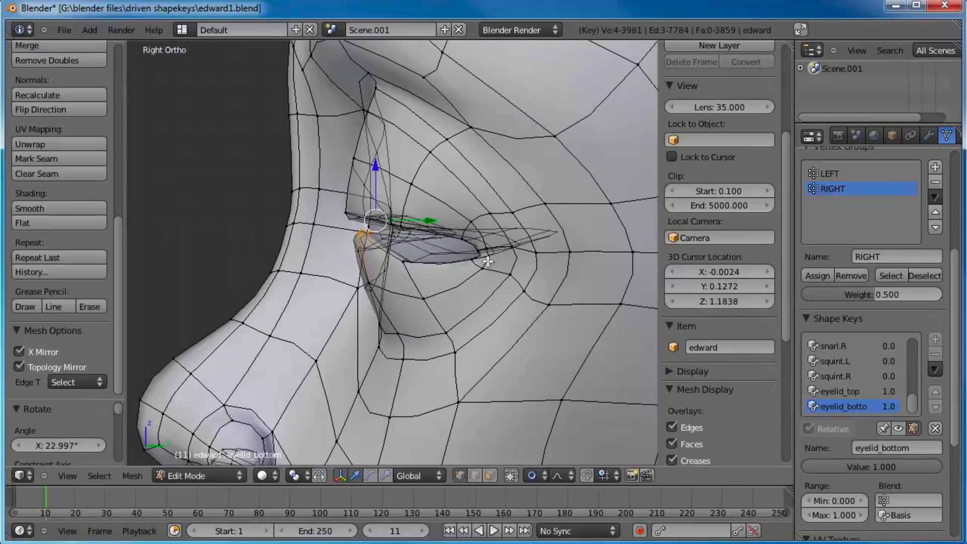
scroll(484, 257, up, 3)
key(g)
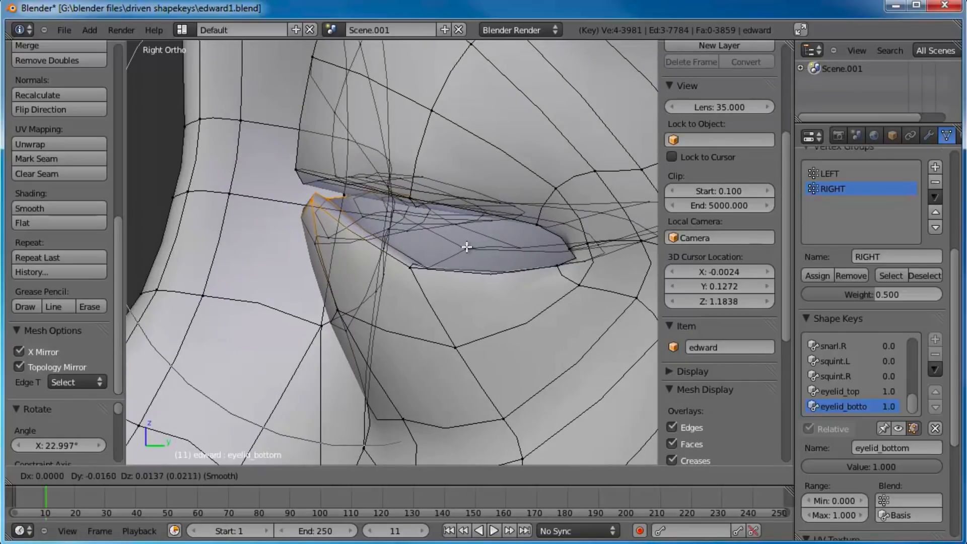
click(466, 247)
Step: Nudge the single inner-side vertex at the front of the lower-lid rim up under the upper lid using a small proportional influence
right_click(308, 194)
key(g)
scroll(334, 196, up, 8)
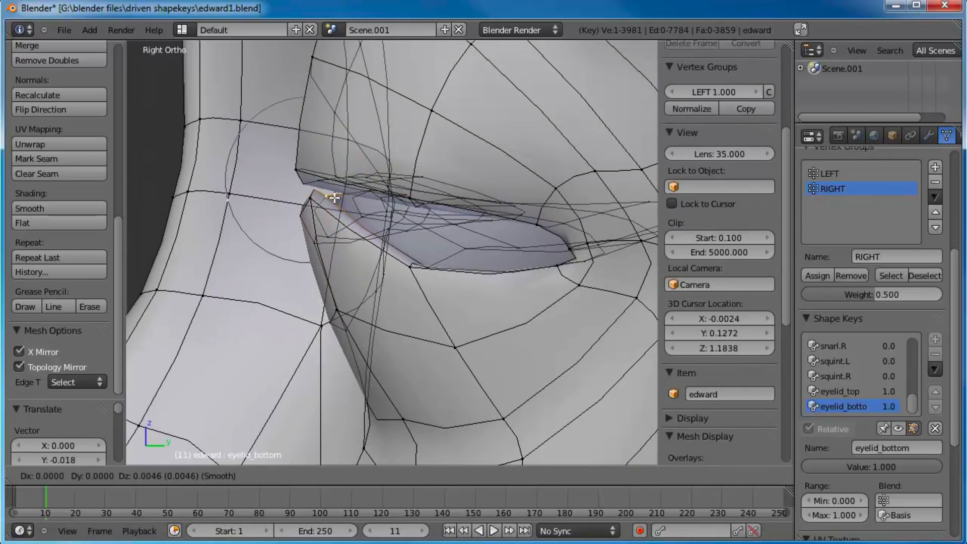
scroll(331, 192, up, 5)
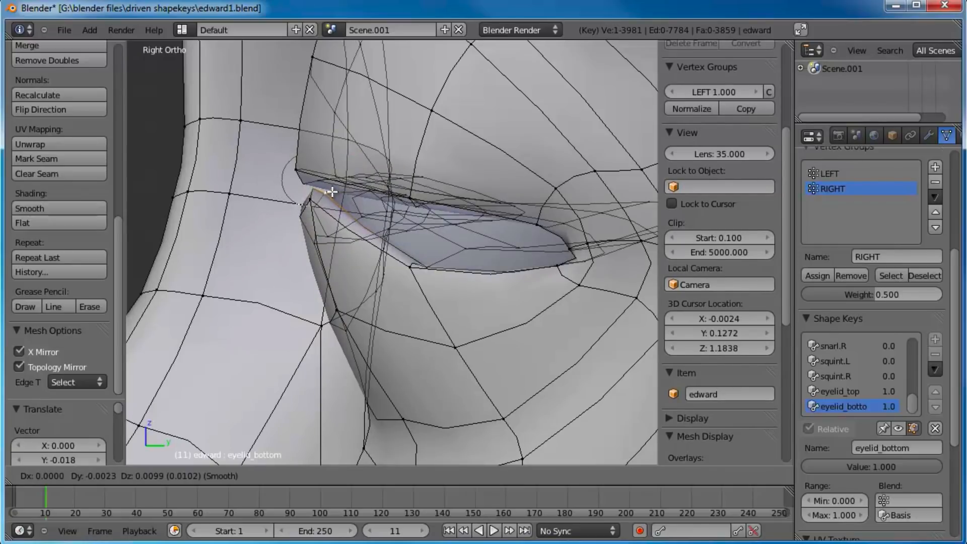
click(330, 188)
key(g)
click(324, 223)
key(g)
click(325, 187)
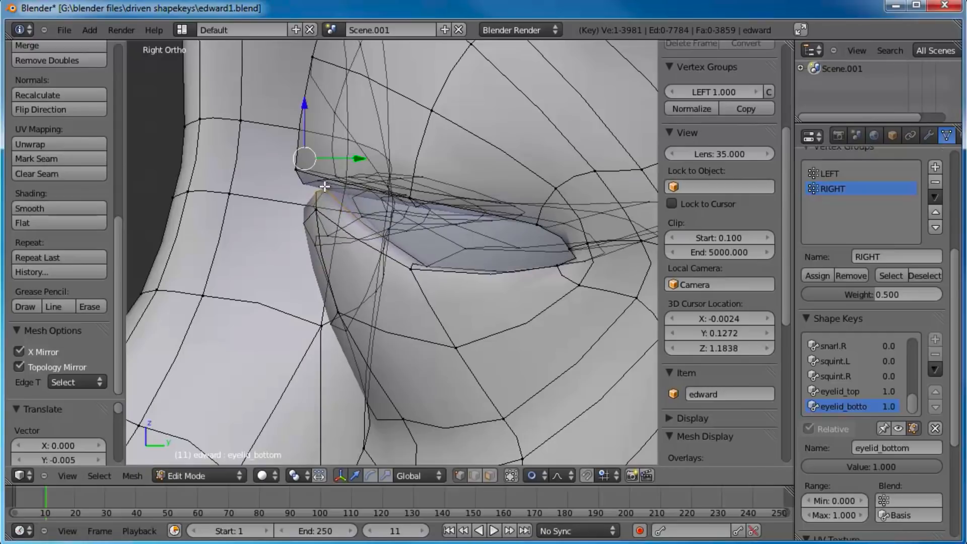
Step: Raise the outer lower-lid rim vertices and bring them forward in the side view to meet the upper lid
right_click(418, 268)
key(g)
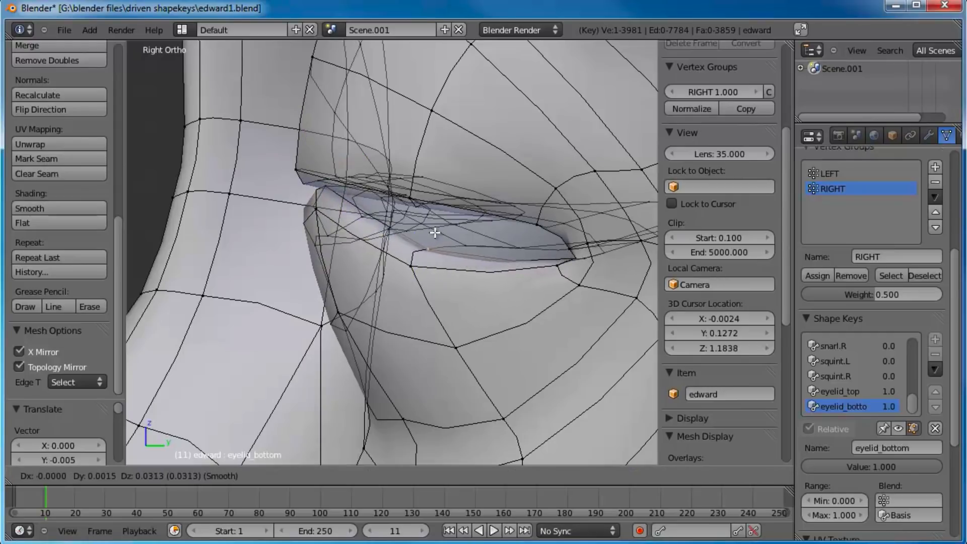
click(432, 231)
right_click(409, 268)
shift+right_click(504, 248)
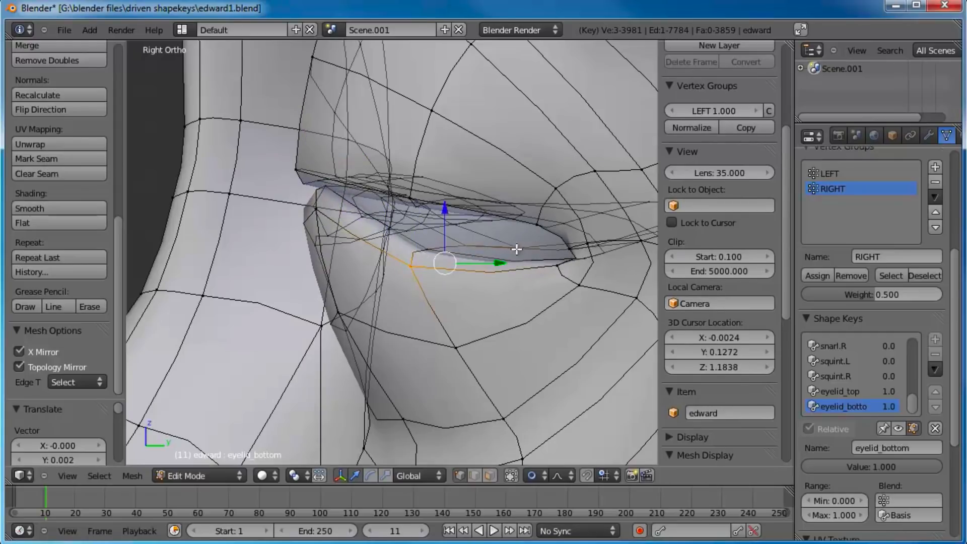
shift+right_click(415, 250)
key(g)
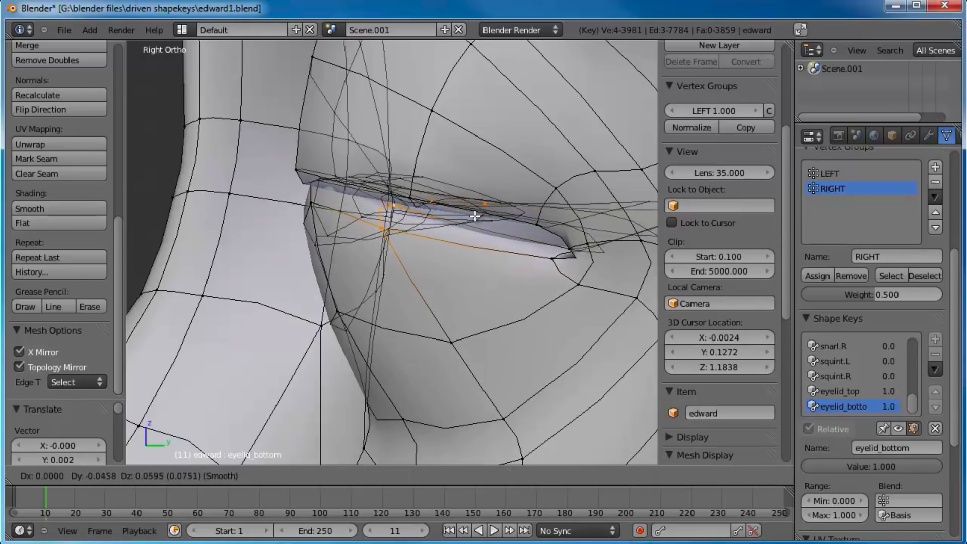
click(475, 215)
Step: In the front view, shift the outer lower-lid rim vertices and the lid vertex below them outward toward the eye corner
key(KP_1)
scroll(476, 209, down, 5)
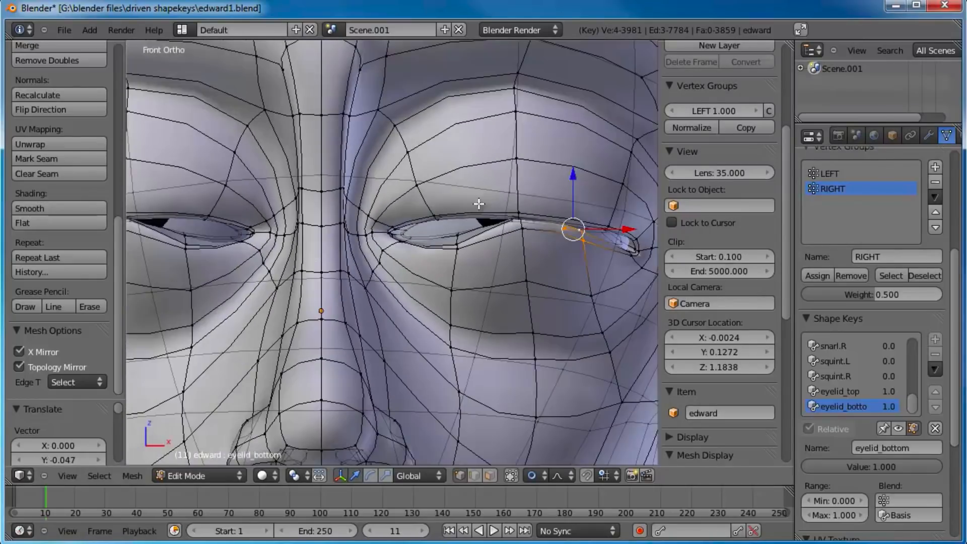
shift+middle_drag(486, 217, 416, 227)
scroll(418, 227, up, 4)
key(g)
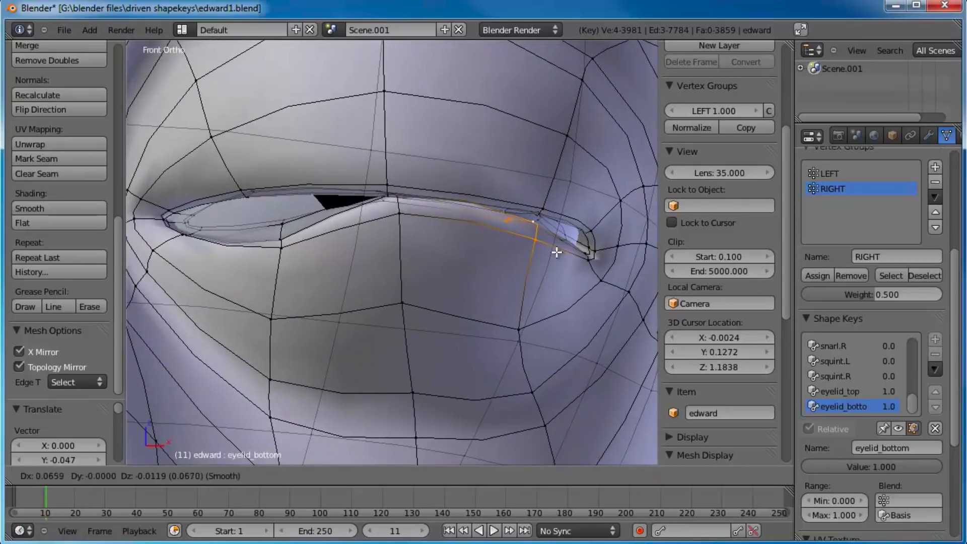
click(560, 252)
right_click(518, 325)
key(g)
click(558, 322)
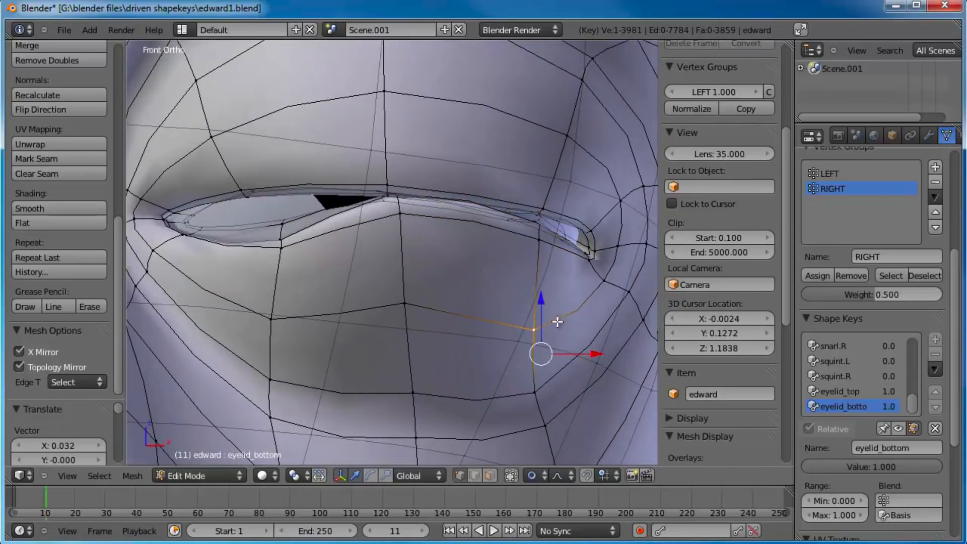
Step: Select the lower-lid rim vertices nearer the nose, scale them to about 0.37 and move them up against the upper lid
right_click(284, 217)
shift+right_click(284, 224)
shift+right_click(282, 239)
shift+right_click(283, 249)
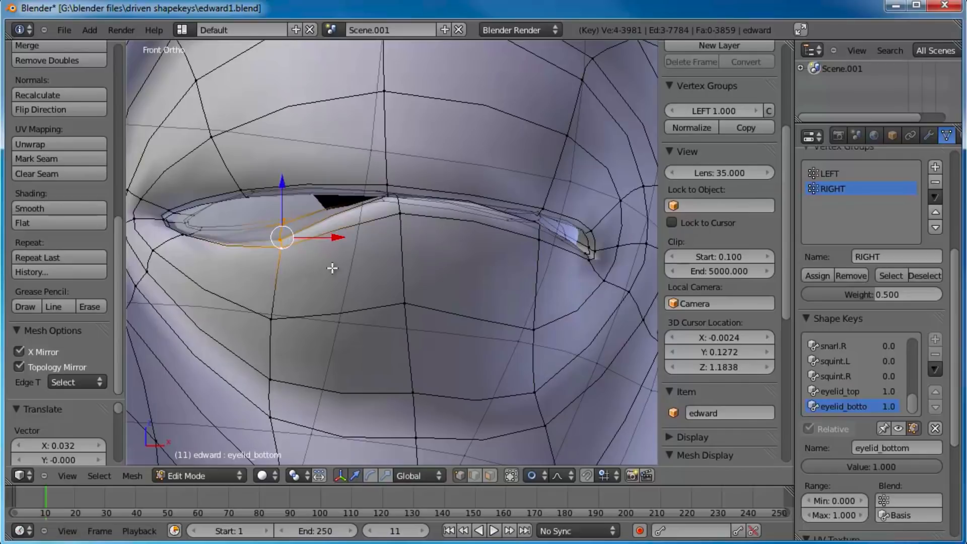
key(g)
click(316, 253)
key(s)
click(304, 253)
key(g)
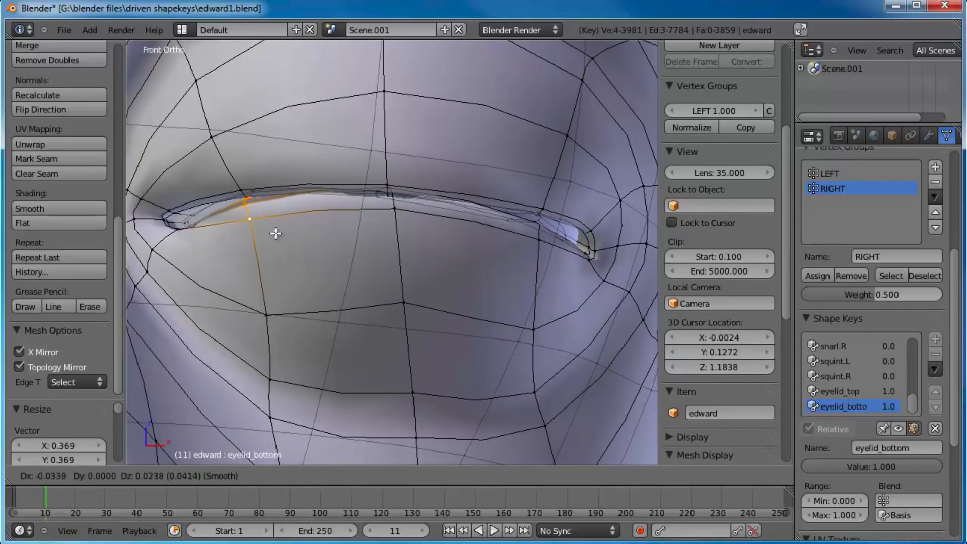
click(276, 233)
Step: Move the lower-lid vertices beside the inner eye corner up to the upper lid
right_click(182, 230)
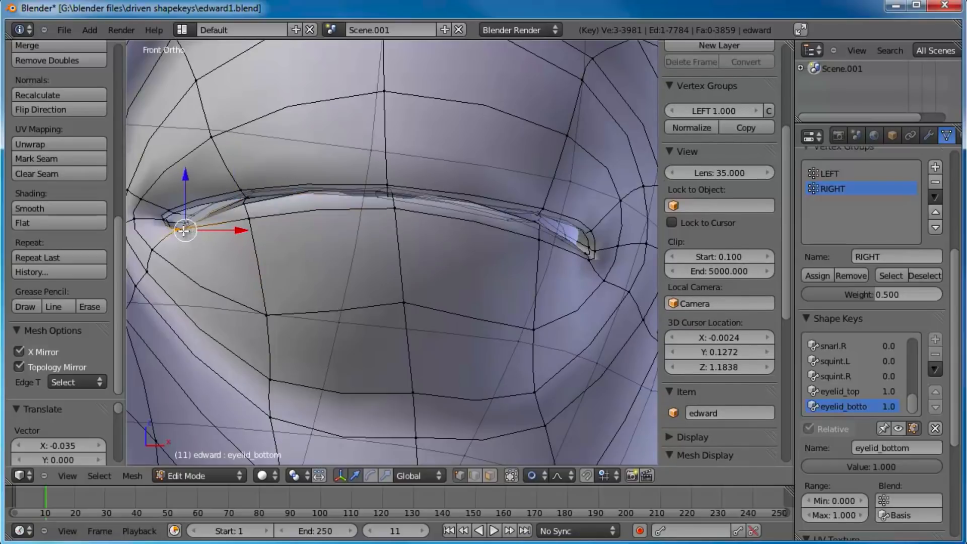
key(g)
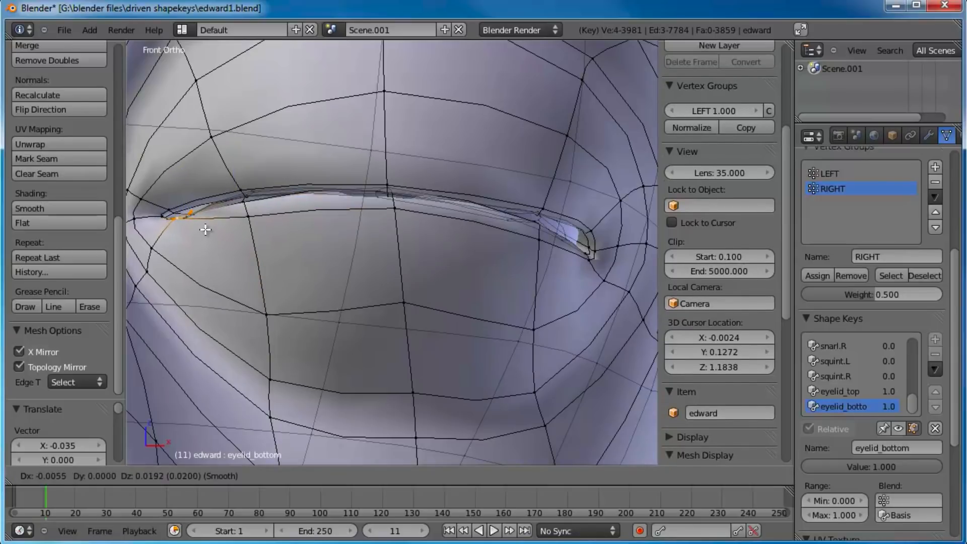
click(206, 225)
Step: Lower the vertex at the middle of the bottom eyelid's surface and adjust the outer rim vertex
right_click(405, 327)
key(g)
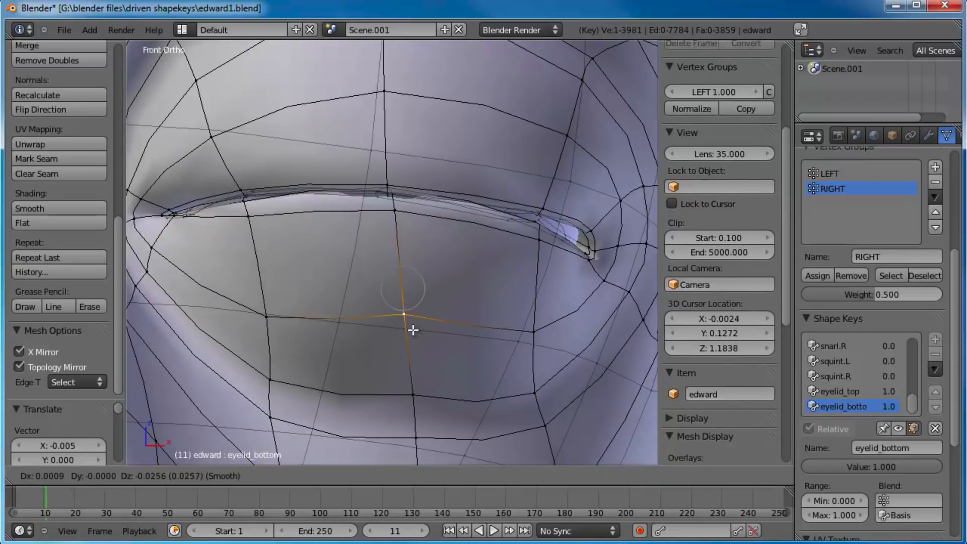
click(409, 333)
right_click(540, 254)
key(g)
click(559, 256)
Step: From an angled view, reposition the lower-lid rim vertices at the middle of the eye to follow the eyeball's curve
shift+middle_drag(632, 250, 542, 251)
middle_drag(454, 256, 441, 219)
middle_drag(431, 257, 393, 188)
key(g)
click(408, 197)
scroll(428, 207, down, 3)
middle_drag(509, 233, 448, 305)
key(g)
click(387, 262)
Step: Examine how the lower eyelid meets the upper eyelid from the front, at an angle and close up
scroll(465, 265, down, 3)
scroll(392, 282, down, 2)
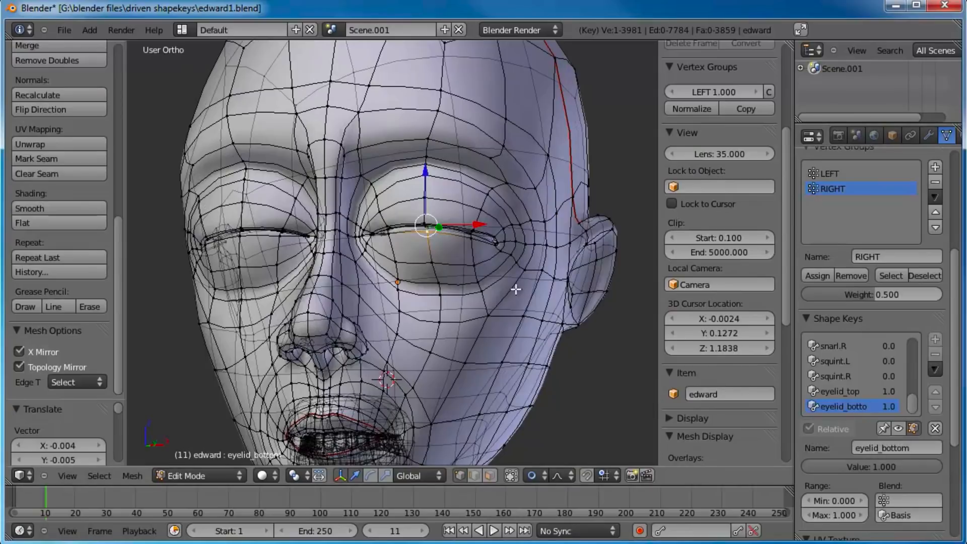
scroll(470, 289, up, 4)
shift+middle_drag(524, 276, 413, 231)
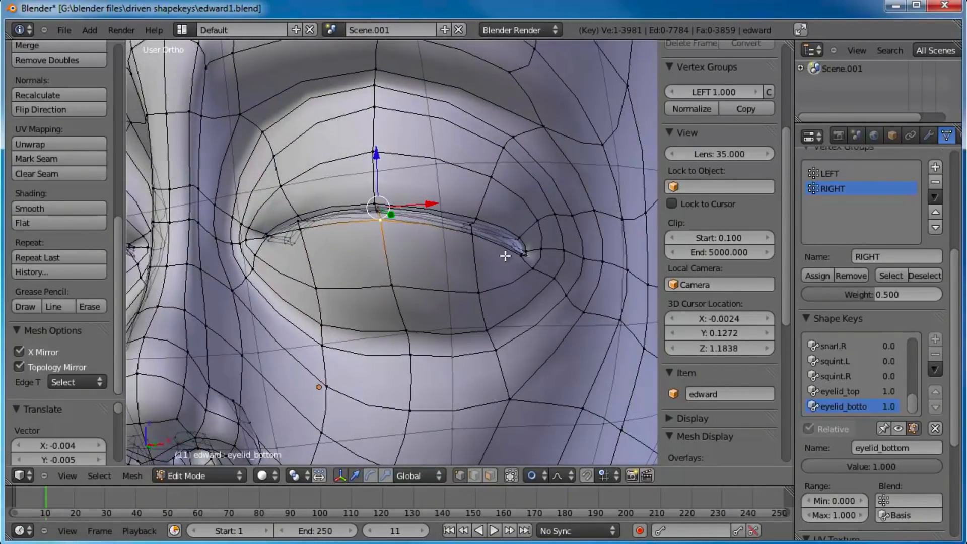
key(KP_1)
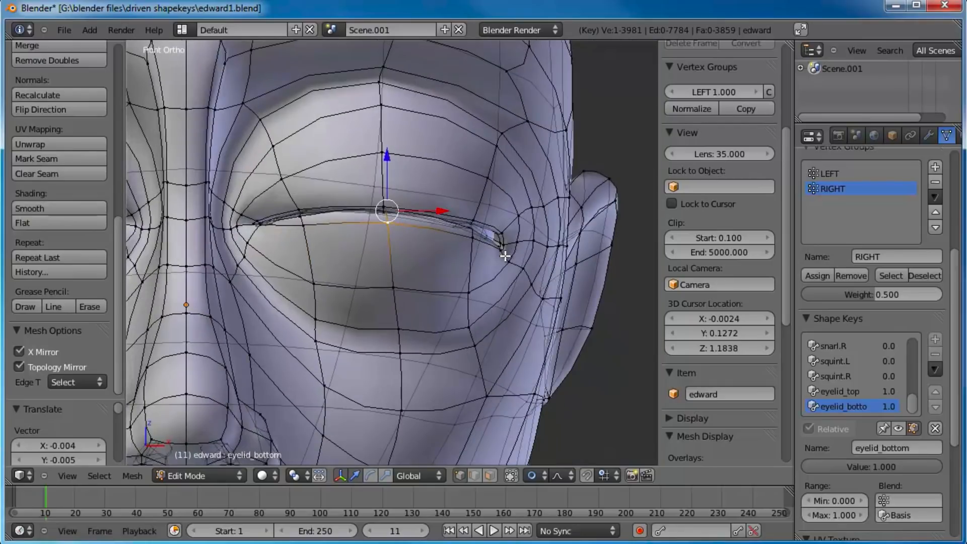
scroll(505, 257, up, 3)
key(g)
click(441, 214)
middle_drag(441, 214, 416, 353)
scroll(410, 179, up, 3)
scroll(418, 330, up, 5)
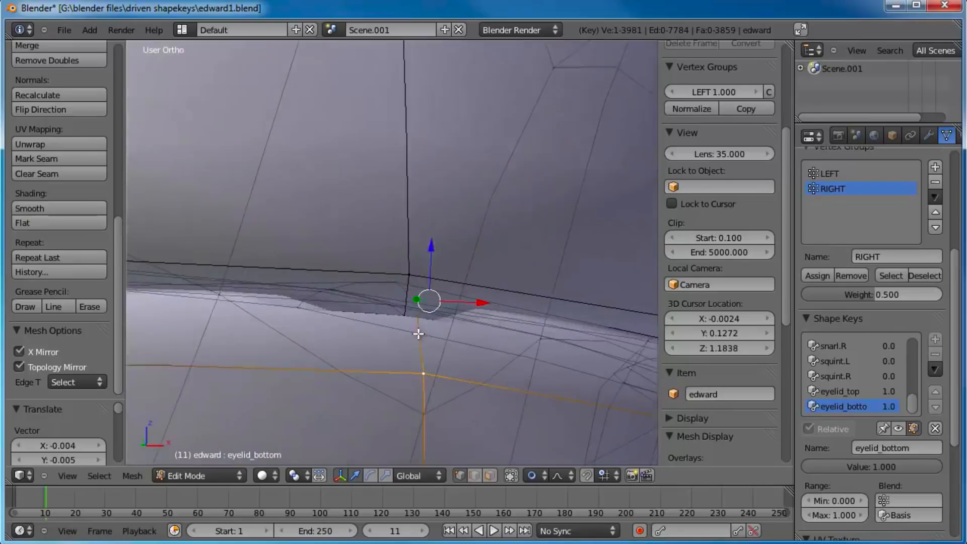
Step: Select the middle vertices of the lower-lid rim and lower them slightly below the upper lid in the front view
shift+right_click(400, 306)
shift+right_click(265, 332)
shift+right_click(292, 308)
scroll(417, 339, down, 6)
key(KP_1)
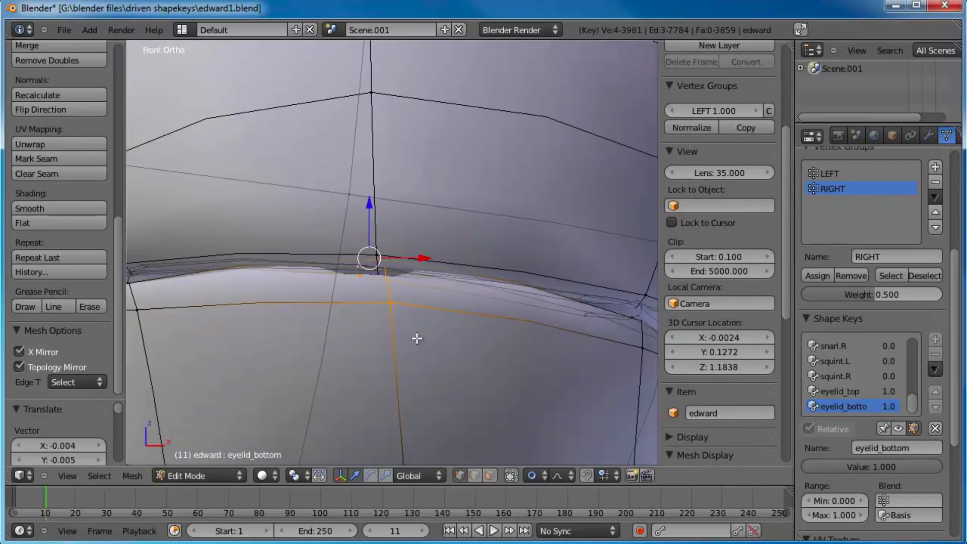
scroll(382, 321, down, 3)
key(g)
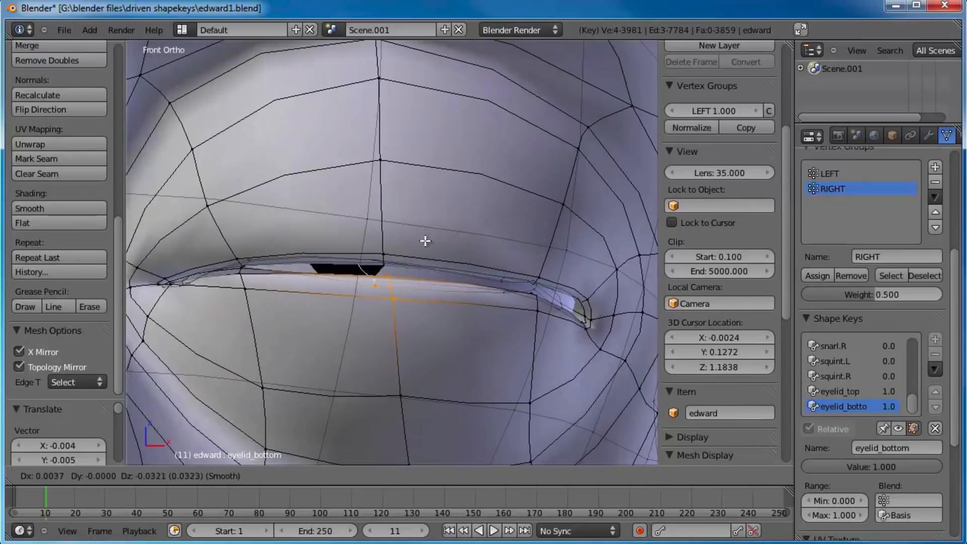
click(424, 252)
Step: Box-select the outer lower-lid rim vertices and move them down to line up with the lowered middle of the rim
right_click(498, 297)
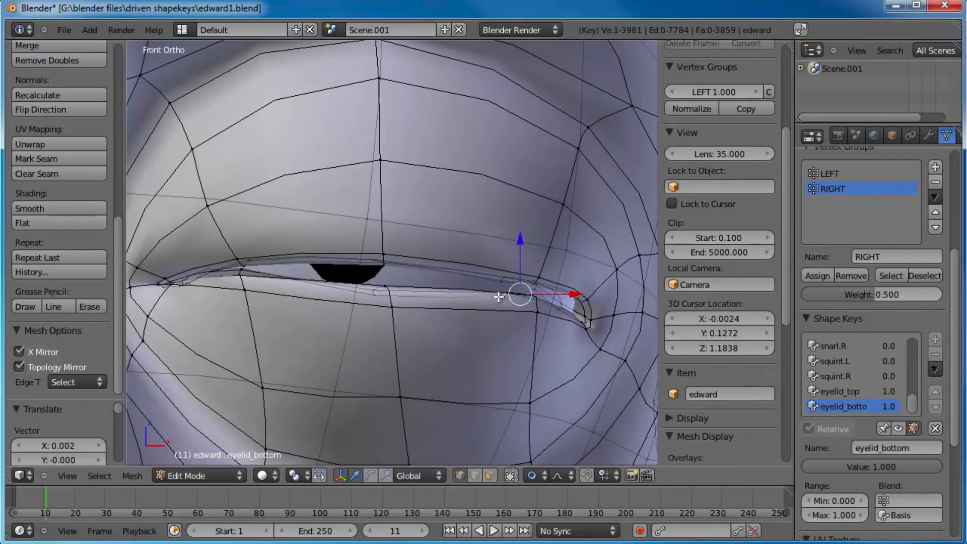
scroll(522, 301, up, 3)
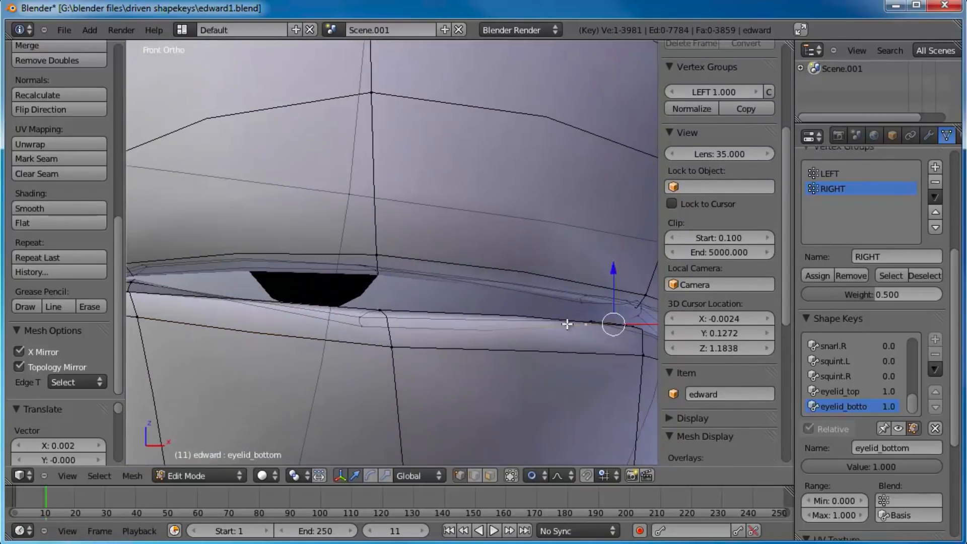
middle_drag(565, 322, 531, 326)
shift+middle_drag(582, 346, 438, 270)
key(a)
key(b)
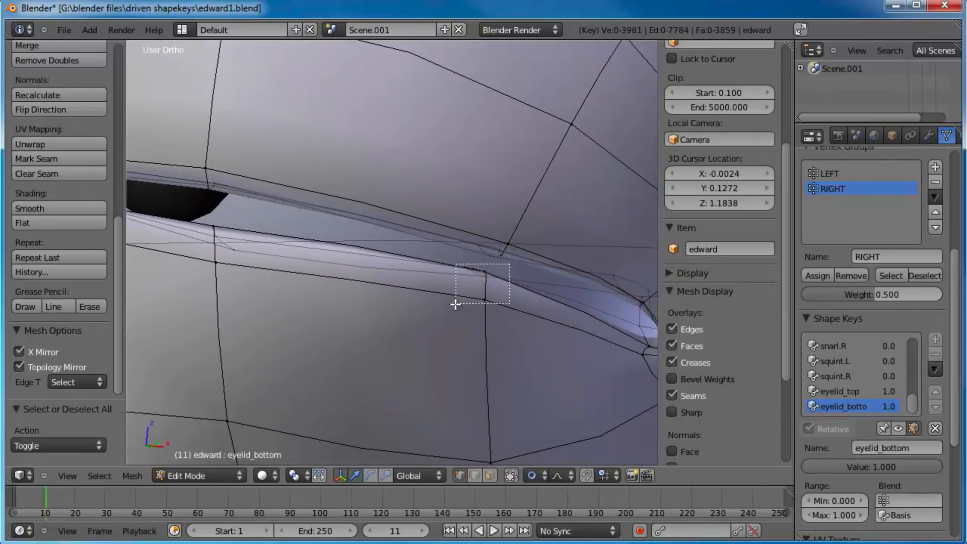
drag(456, 305, 456, 305)
key(g)
click(460, 346)
Step: Zoom in on the outer lower-lid rim and move its stray inner vertex down into line with the edge
scroll(509, 328, down, 4)
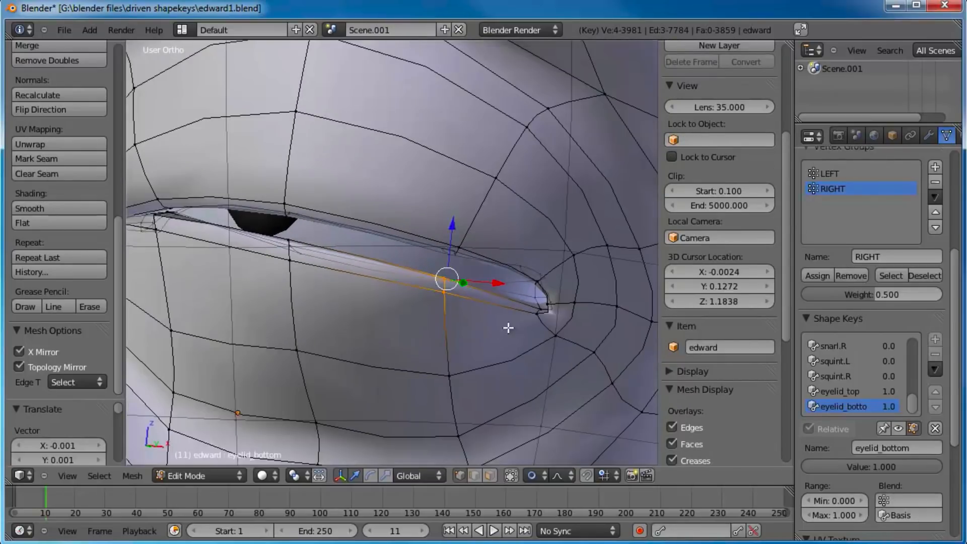
scroll(497, 309, up, 1)
scroll(455, 324, up, 2)
scroll(438, 305, up, 1)
right_click(493, 330)
key(g)
click(472, 389)
Step: Circle in on the inner part of the lower-lid rim, select its vertices and move them down away from the upper lid
scroll(483, 366, down, 3)
middle_drag(307, 263, 558, 285)
shift+middle_drag(224, 263, 333, 271)
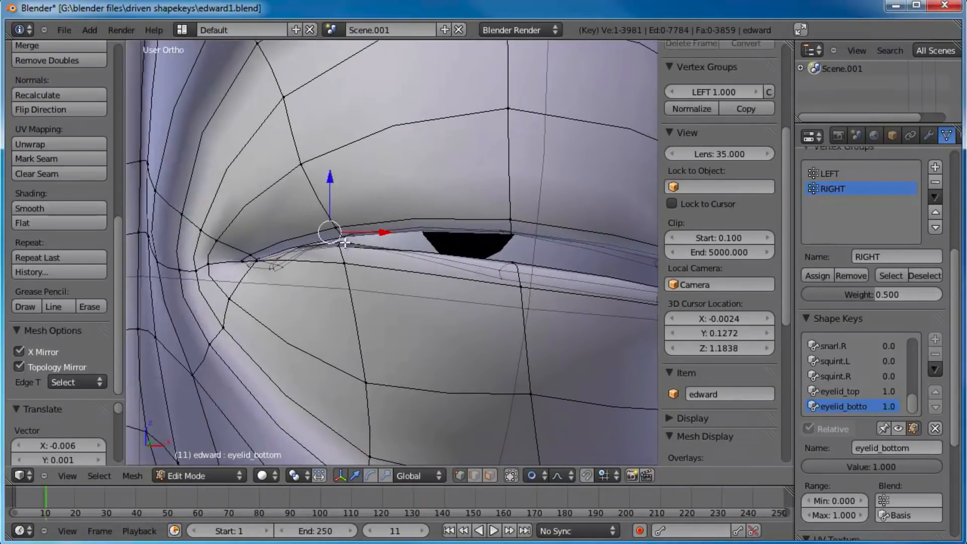
scroll(350, 249, up, 3)
key(a)
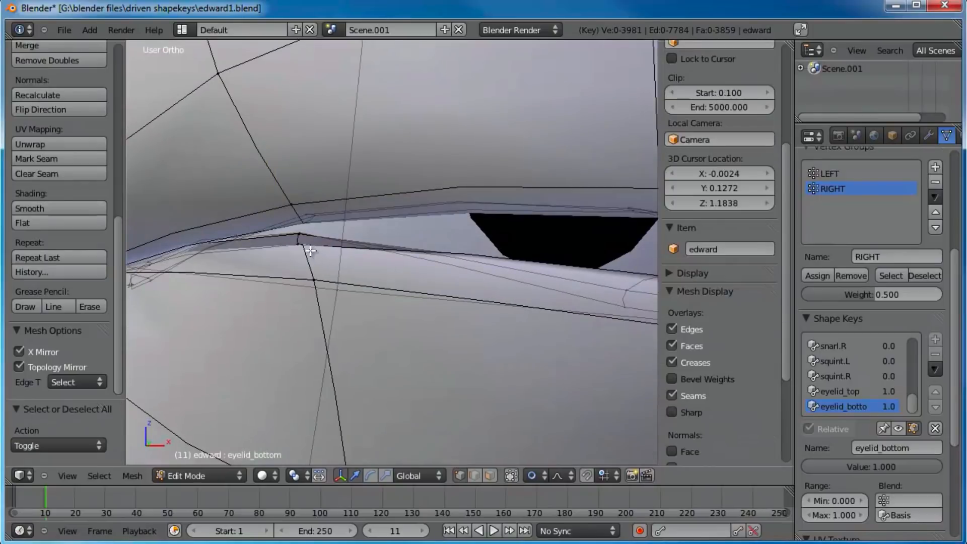
drag(307, 253, 309, 259)
key(g)
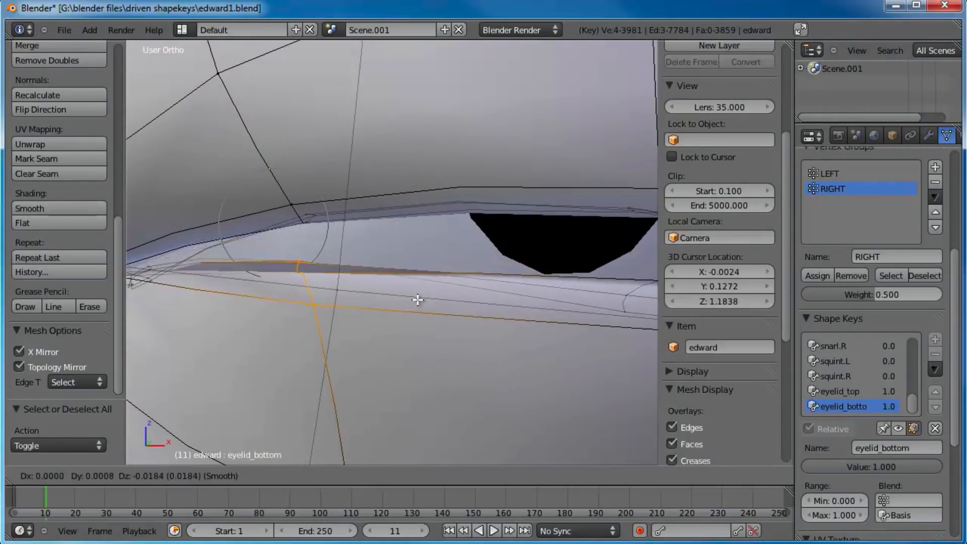
click(422, 296)
scroll(423, 295, down, 4)
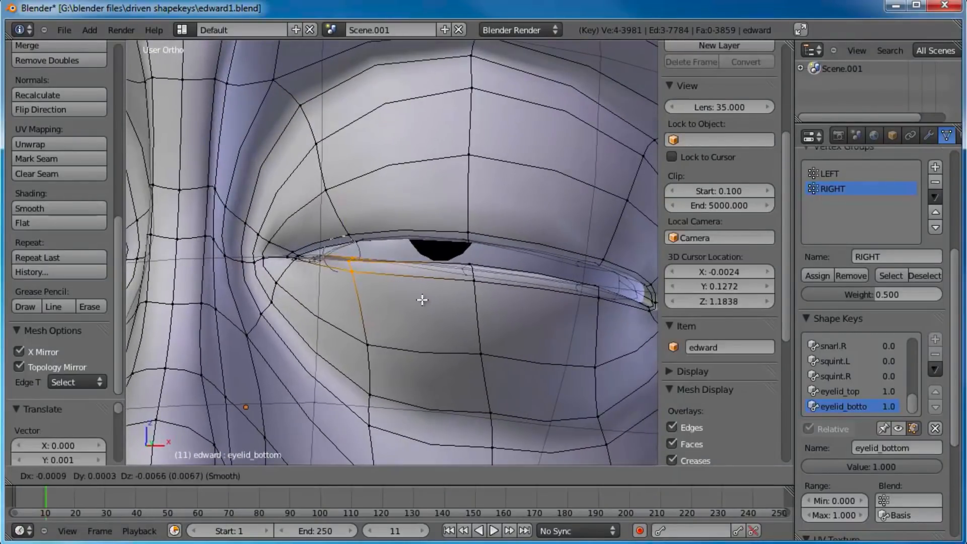
Step: Nudge the middle vertices of the lower-lid rim slightly to smooth the edge of the eyelid_bottom shape
right_click(473, 260)
key(g)
click(479, 268)
right_click(480, 284)
middle_drag(389, 279, 403, 302)
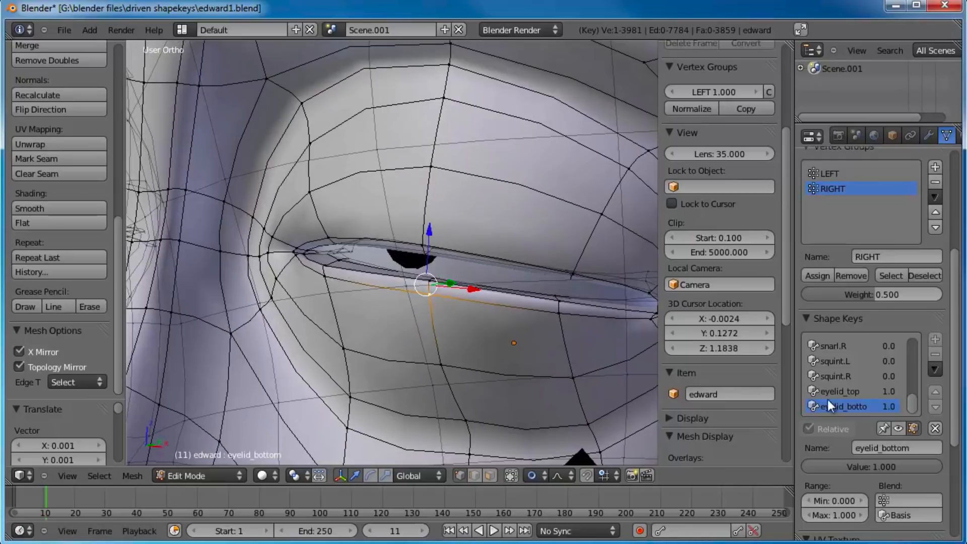
Step: In the eyelid_top shape key, box-select the middle vertices of the upper-lid rim and lower them onto the lower lid
click(846, 392)
middle_drag(438, 267, 391, 232)
key(a)
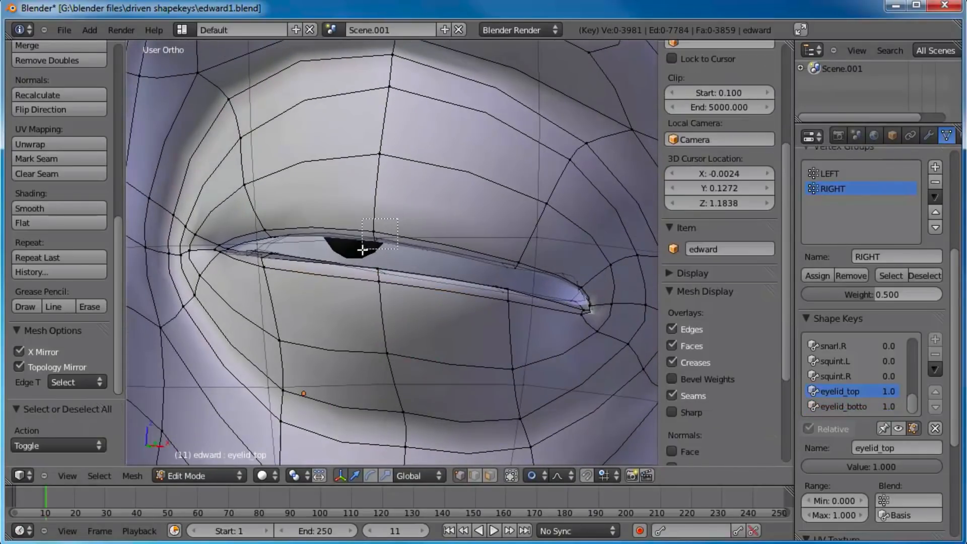
drag(360, 250, 361, 251)
key(g)
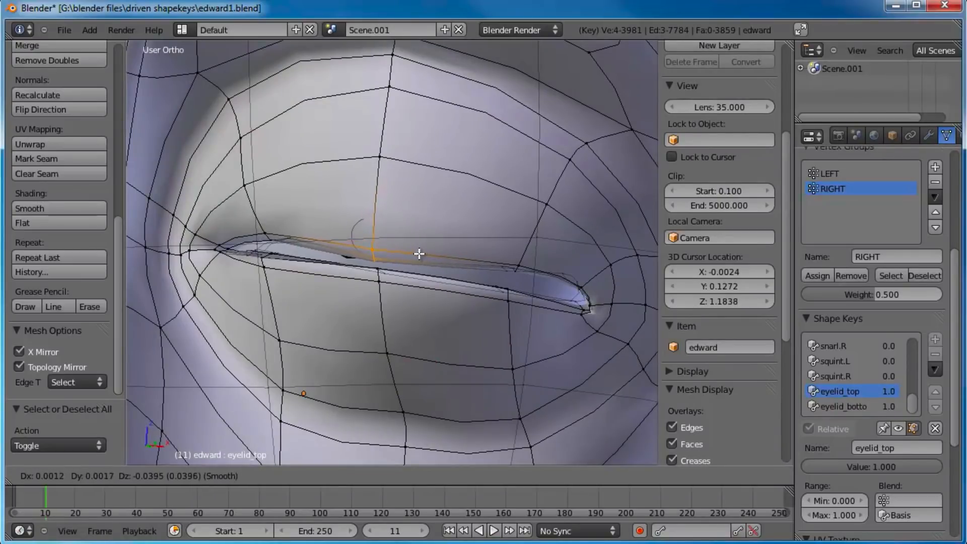
click(418, 254)
Step: Box-select the outer vertices of the upper-lid rim and lower them to meet the lower lid
key(a)
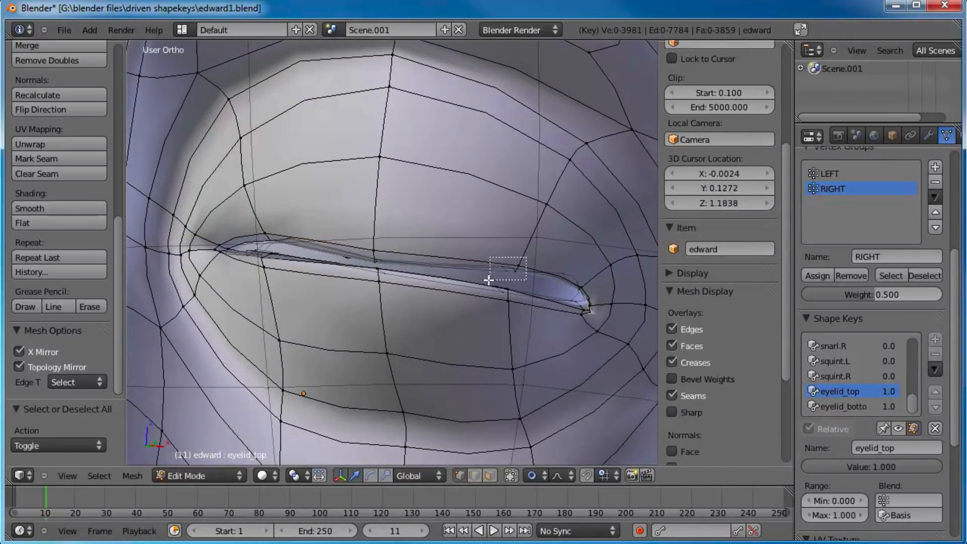
drag(488, 281, 488, 280)
key(g)
click(591, 279)
Step: Adjust the outer and inner vertices of the upper-lid edge loop just above the rim
right_click(559, 216)
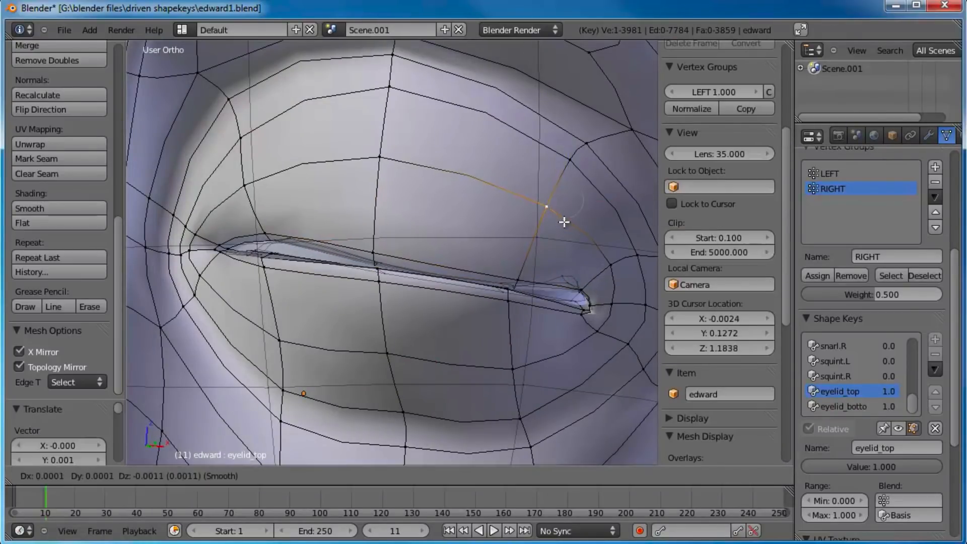
right_click(235, 185)
key(g)
click(254, 205)
Step: Select the inner vertices of the upper-lid rim and move them down to close the gap near the nose
scroll(296, 232, up, 4)
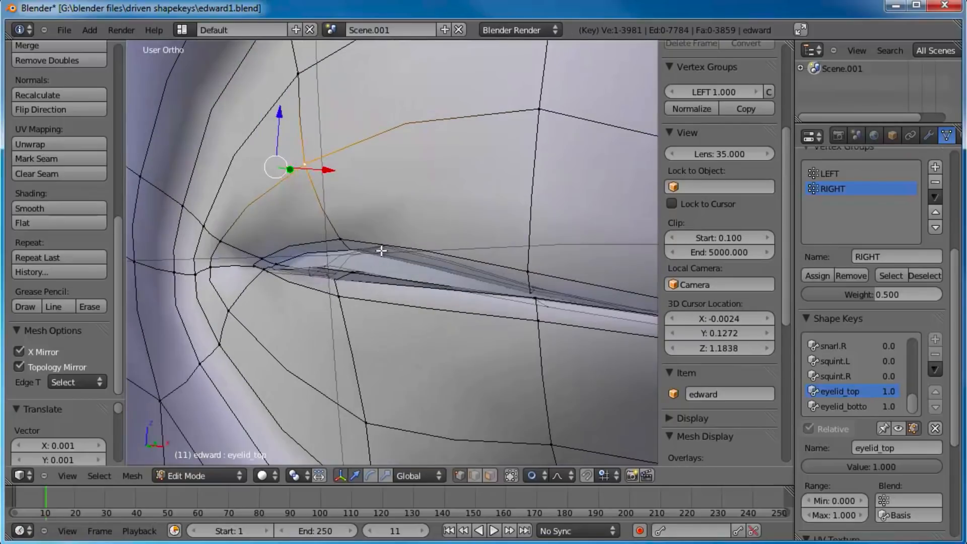
key(a)
key(c)
drag(372, 225, 386, 231)
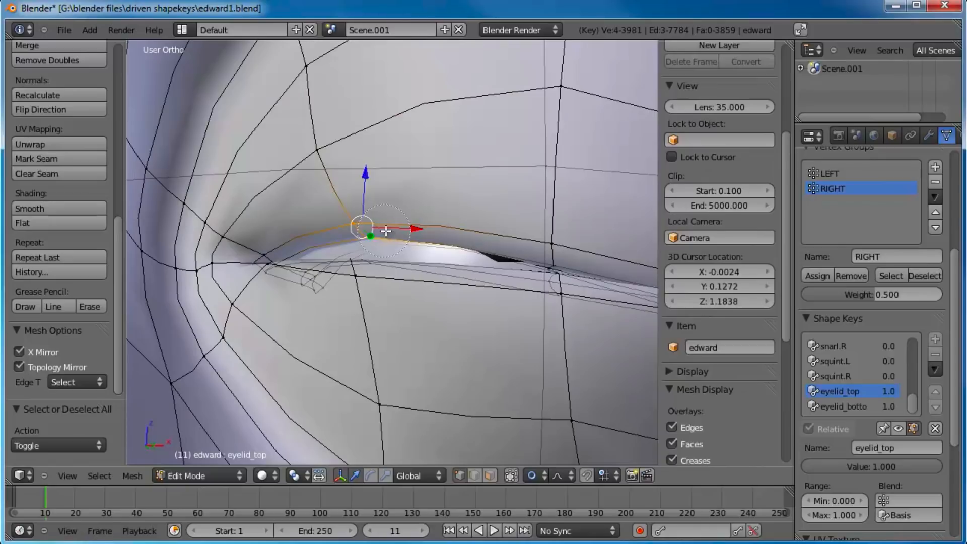
key(g)
click(425, 260)
Step: Box-select the upper-lid rim vertices beside the outer eye corner and lower them to close the corner
scroll(425, 262, down, 3)
middle_drag(425, 261, 352, 222)
scroll(401, 255, up, 3)
shift+middle_drag(504, 267, 416, 282)
scroll(416, 283, up, 2)
key(a)
key(b)
drag(412, 277, 338, 321)
key(g)
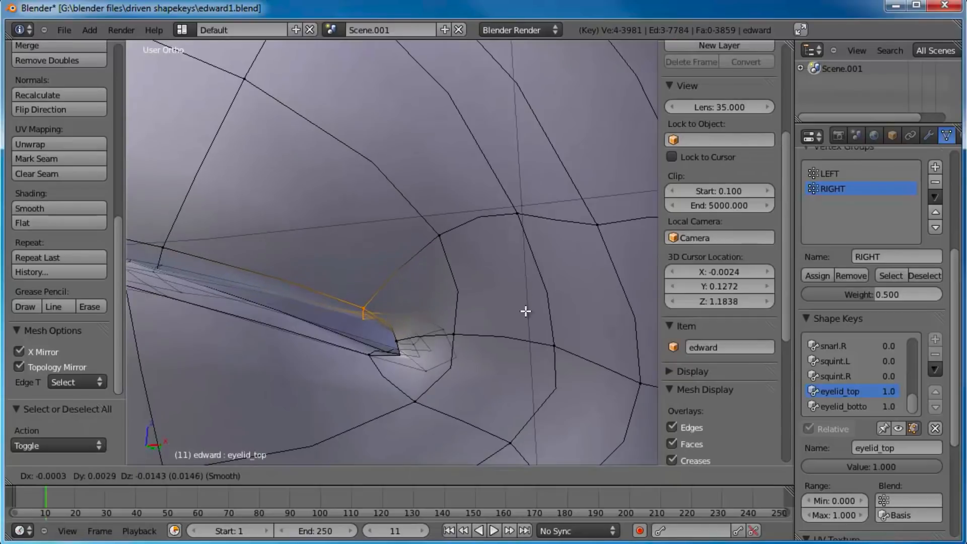
click(526, 342)
Step: Reposition the middle and inner vertices of the first loop below the lower-lid rim in the eyelid_top shape
scroll(453, 334, down, 2)
scroll(425, 307, down, 1)
shift+middle_drag(395, 232, 559, 214)
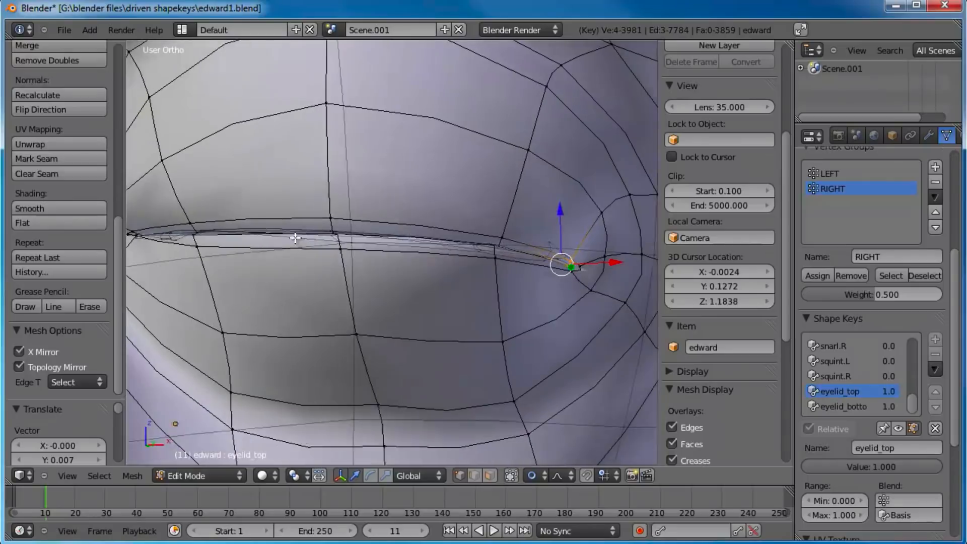
shift+middle_drag(310, 238, 362, 232)
shift+middle_drag(257, 235, 268, 233)
scroll(432, 281, down, 2)
right_click(428, 298)
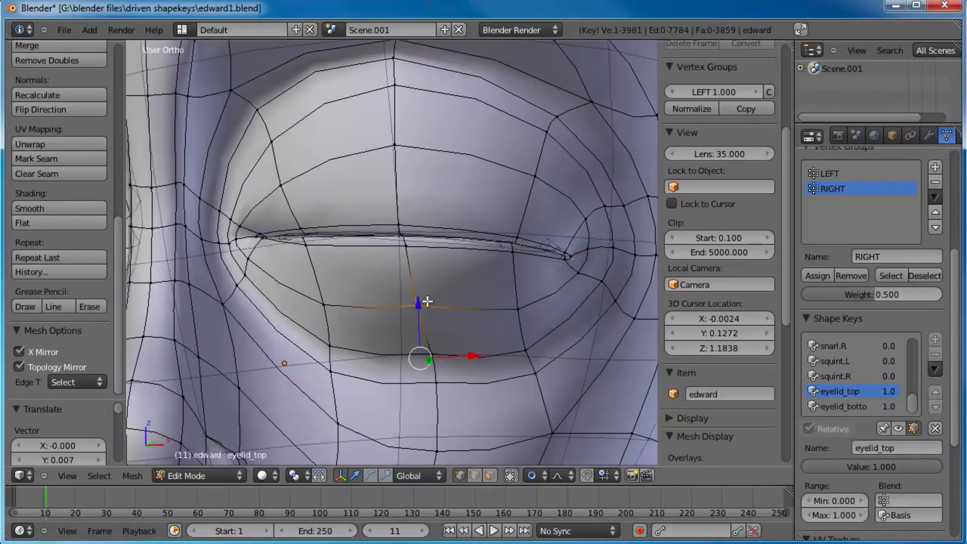
key(g)
scroll(428, 309, down, 2)
click(434, 339)
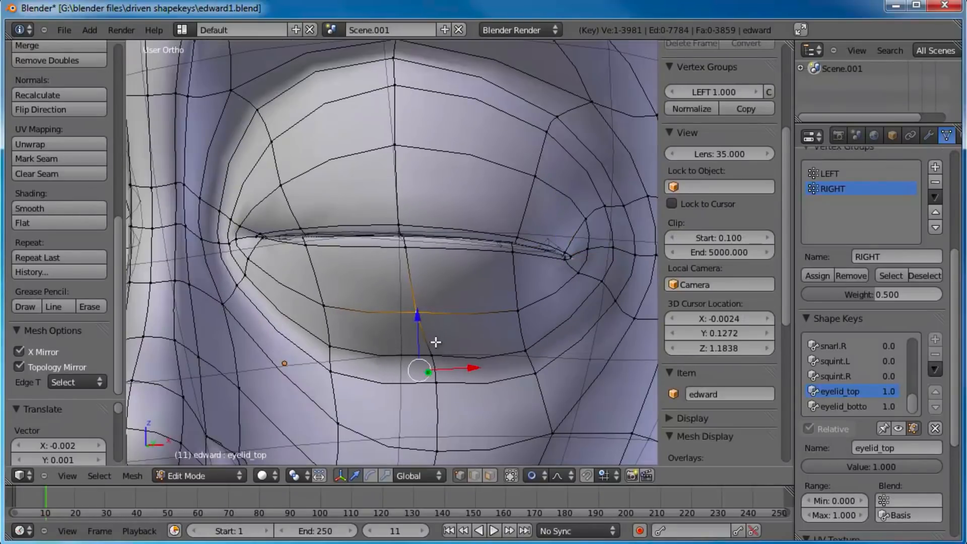
key(g)
click(330, 305)
Step: Return to Object Mode and examine the closed eyelids from the front and from an angle
scroll(361, 210, down, 4)
scroll(361, 210, down, 2)
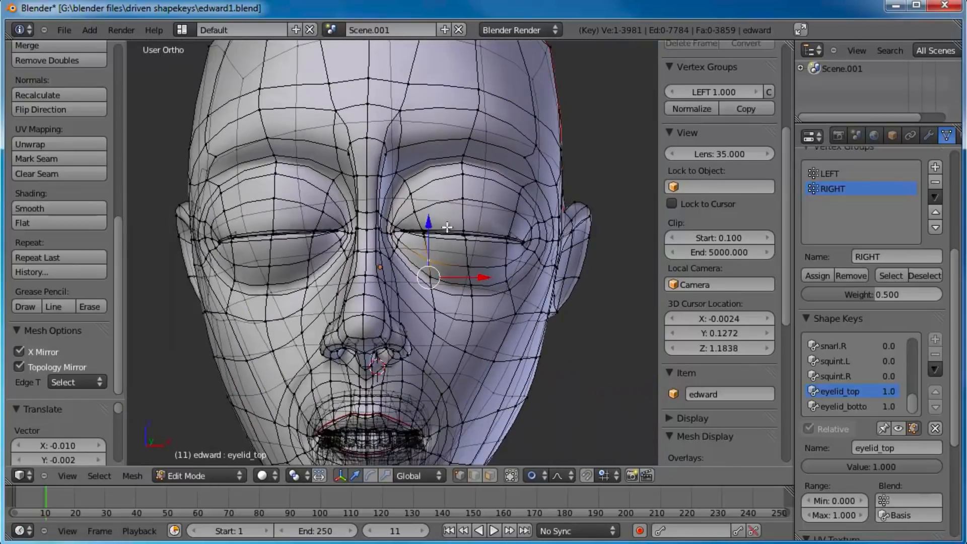
key(KP_1)
key(Tab)
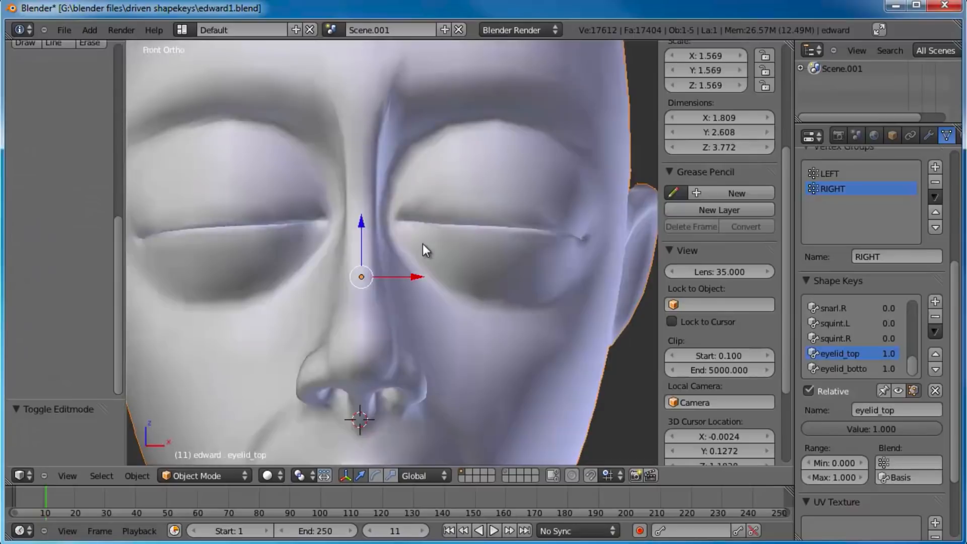
middle_drag(490, 262, 395, 250)
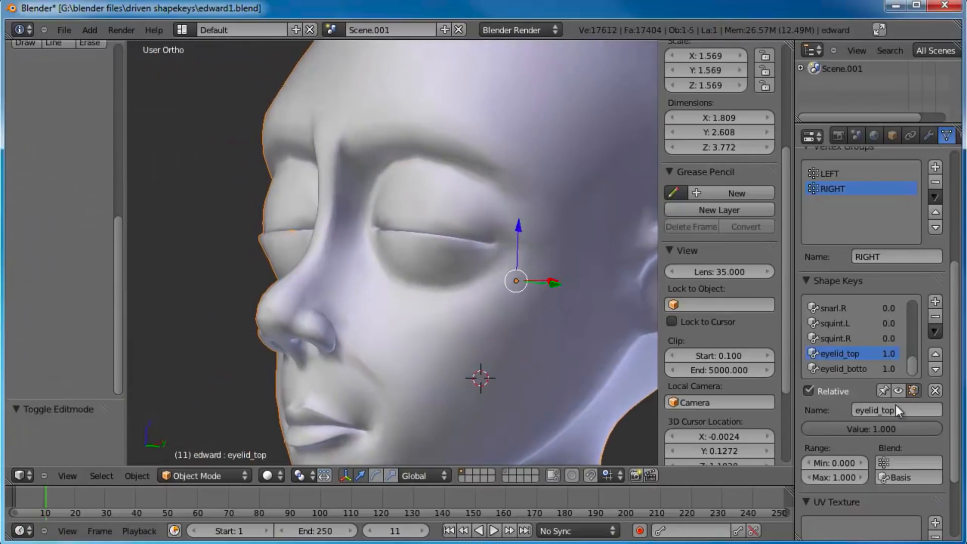
middle_drag(312, 226, 337, 247)
scroll(302, 249, up, 6)
Step: In the eyelid_bottom shape key, move the outer lower-lid rim vertices back against the upper lid in Edit Mode
middle_drag(237, 226, 455, 231)
click(860, 370)
key(Tab)
scroll(448, 340, up, 5)
shift+right_click(482, 348)
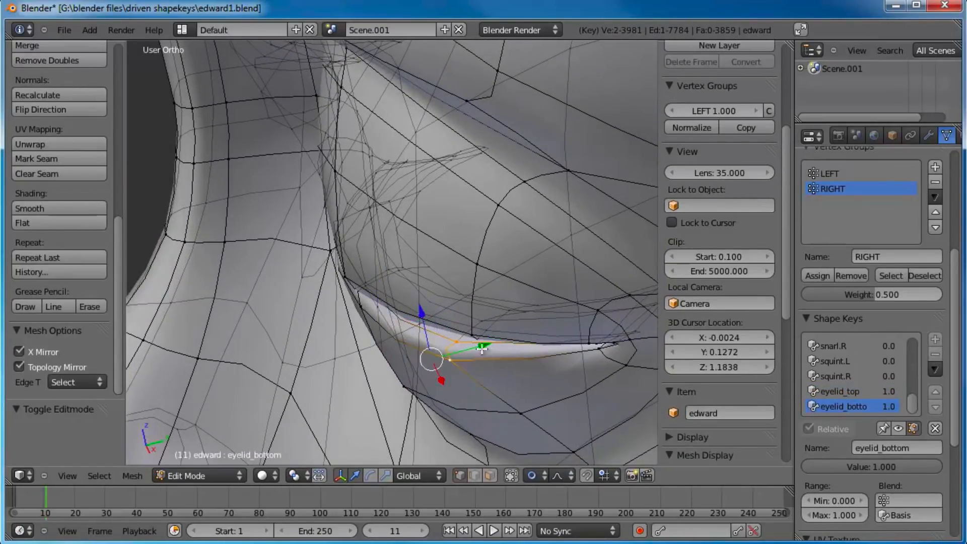
key(g)
click(519, 335)
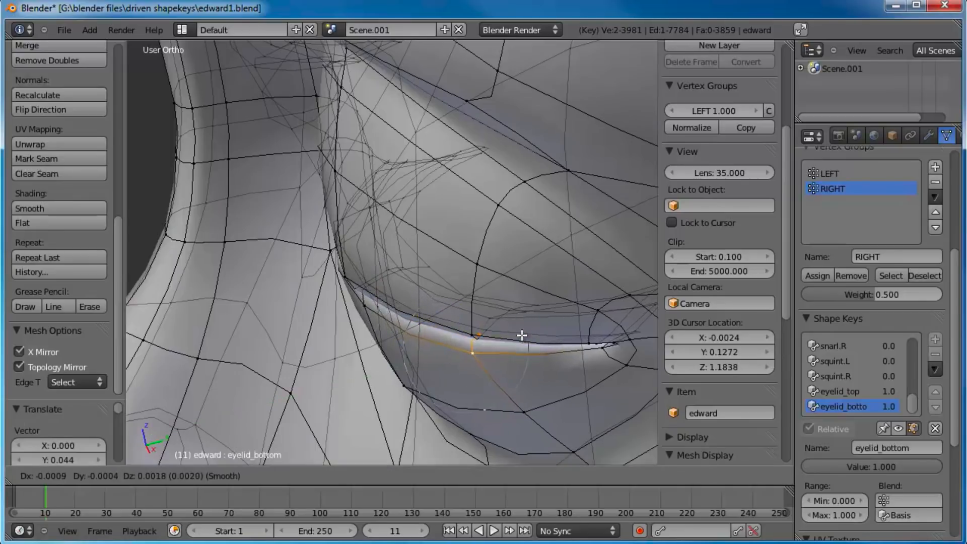
Step: Return to Object Mode and bring the eyelid_top value down to 0 to check how the upper lid opens
scroll(473, 344, down, 4)
key(Tab)
middle_drag(370, 303, 369, 235)
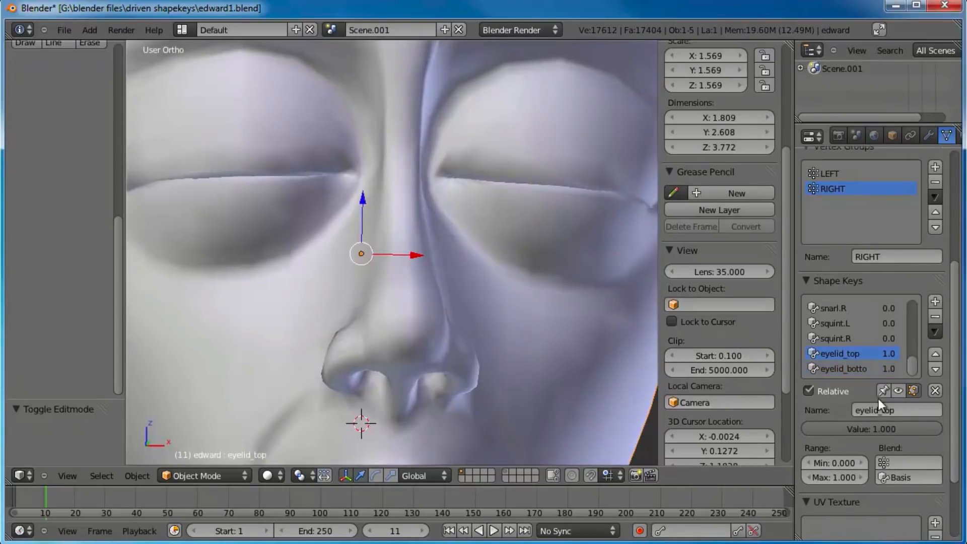
drag(889, 427, 670, 430)
drag(801, 430, 652, 421)
drag(840, 427, 583, 304)
middle_drag(583, 304, 439, 267)
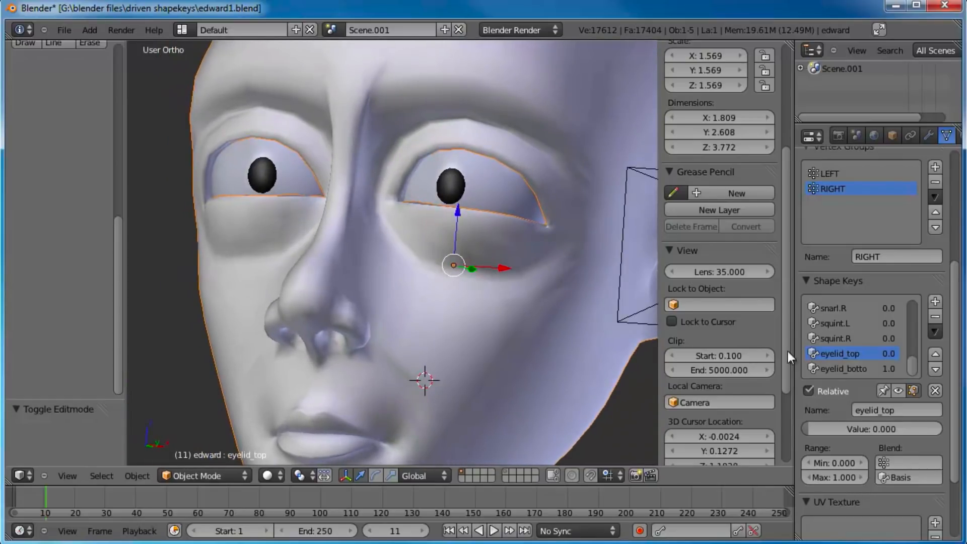
Step: In Edit Mode, set eyelid_top to 1.0 and move the middle vertex of the crease under the lower lid
key(Tab)
scroll(491, 281, up, 3)
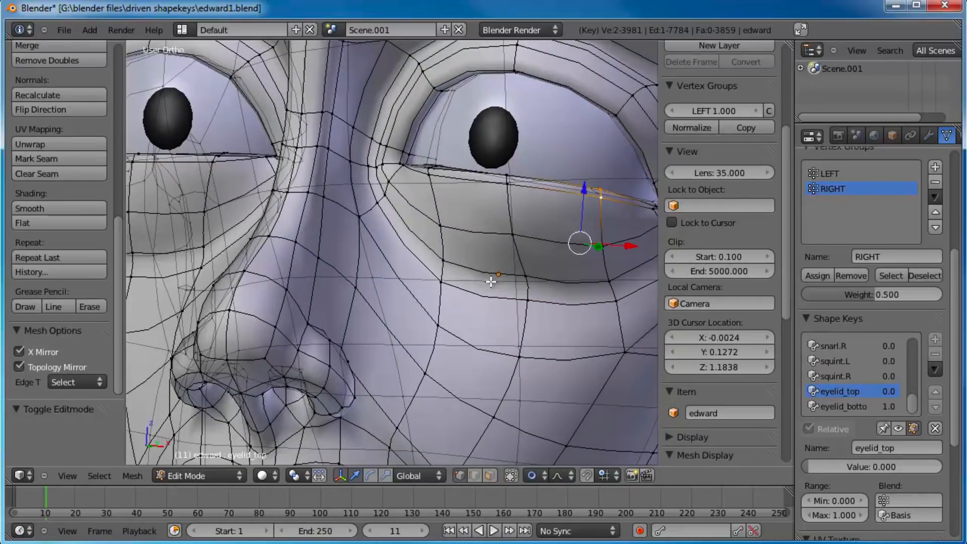
right_click(530, 280)
key(g)
click(525, 277)
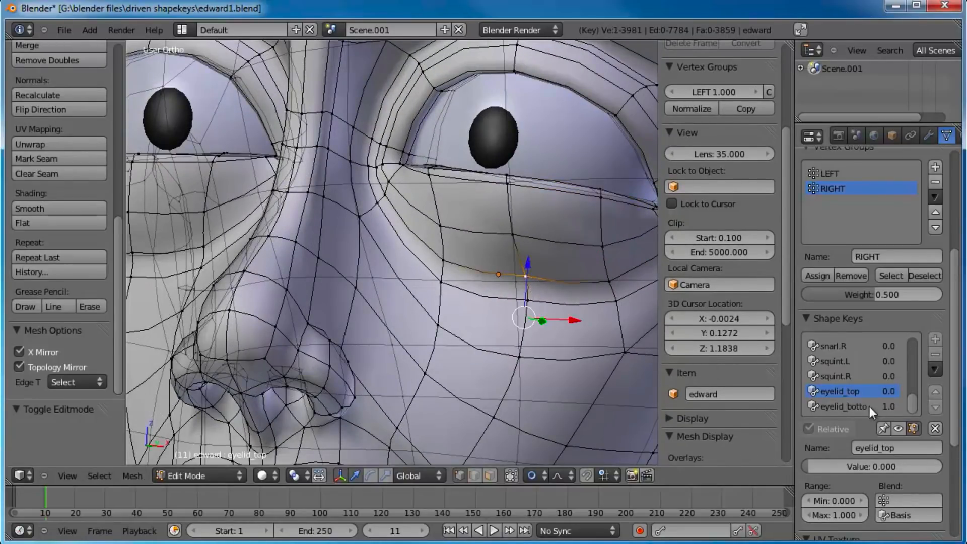
drag(877, 466, 939, 476)
key(g)
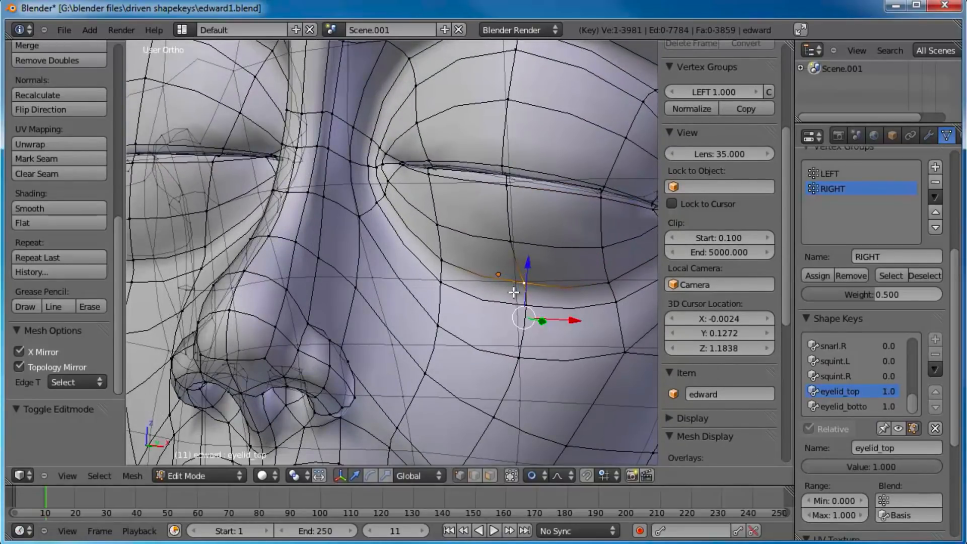
click(514, 290)
Step: Compare eyelid_top at 0 and 1.0 and reposition the lower crease vertex to match its place at both values
drag(852, 467, 942, 474)
drag(853, 480, 953, 467)
drag(884, 468, 711, 456)
key(g)
click(529, 300)
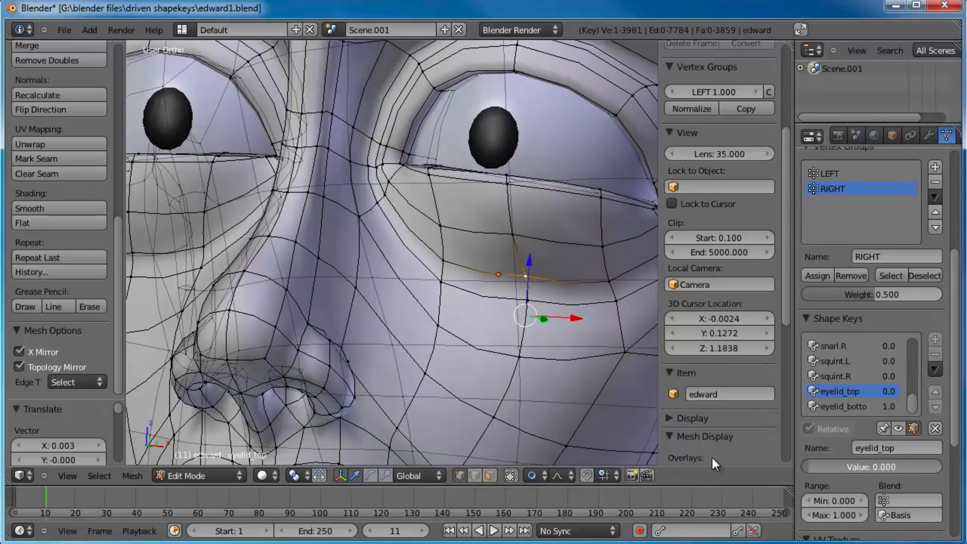
drag(859, 467, 943, 468)
key(g)
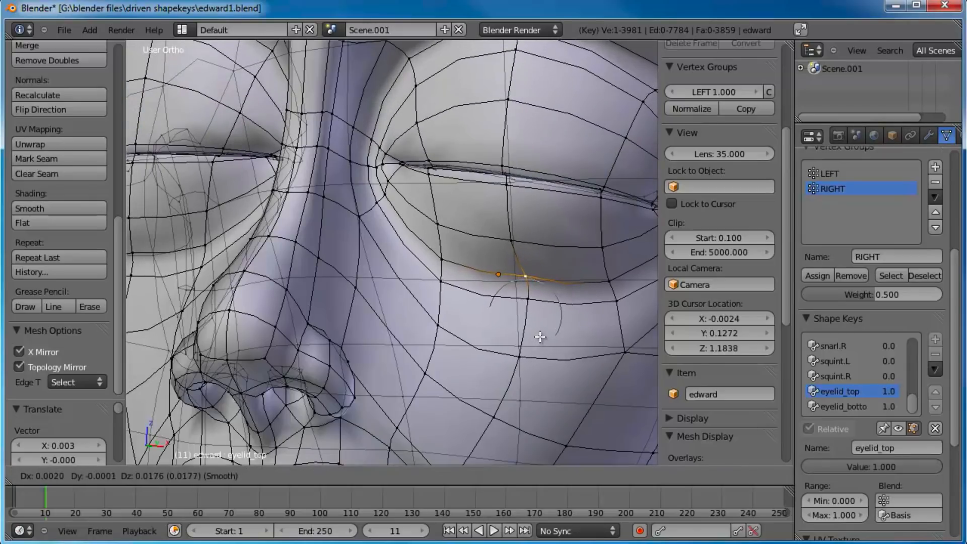
click(541, 339)
Step: Move the middle lower-lid vertex above the crease slightly in eyelid_top, comparing the shape at 0 and 1.0
drag(858, 469, 687, 454)
right_click(519, 249)
key(g)
click(518, 247)
drag(854, 471, 872, 412)
Step: In the eyelid_bottom shape key, move the middle vertex of the lower-lid crease slightly down
click(873, 411)
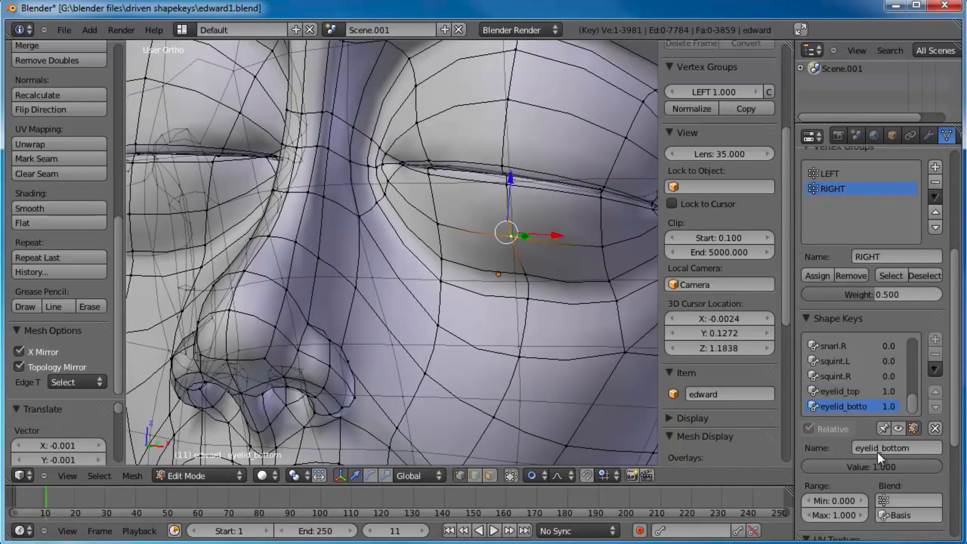
right_click(525, 272)
key(g)
click(552, 301)
right_click(536, 288)
key(g)
click(531, 297)
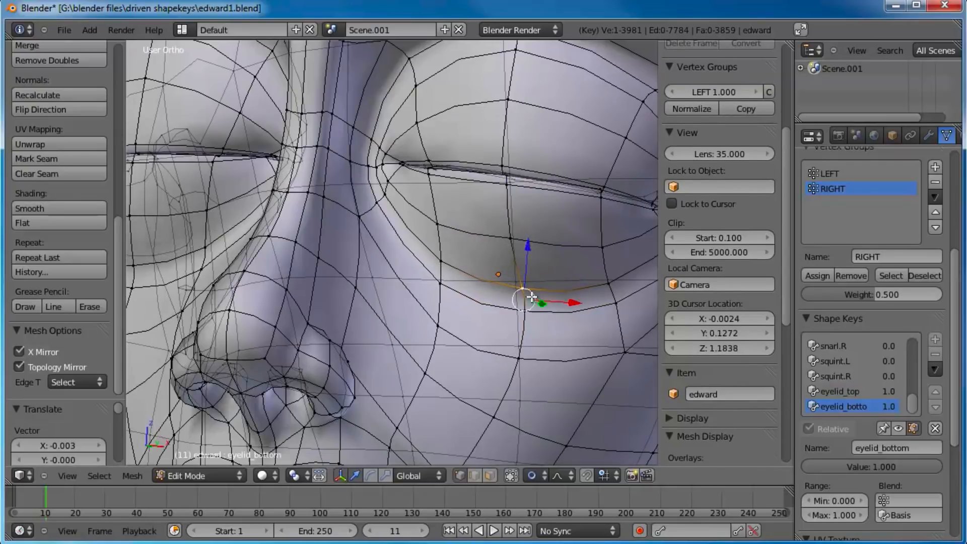
Step: Return to Object Mode, set eyelid_bottom and eyelid_top to 0, and view the open eyes from the front
scroll(532, 297, down, 6)
key(Tab)
drag(902, 429, 670, 416)
click(847, 354)
drag(896, 425, 660, 419)
scroll(446, 256, down, 4)
key(KP_1)
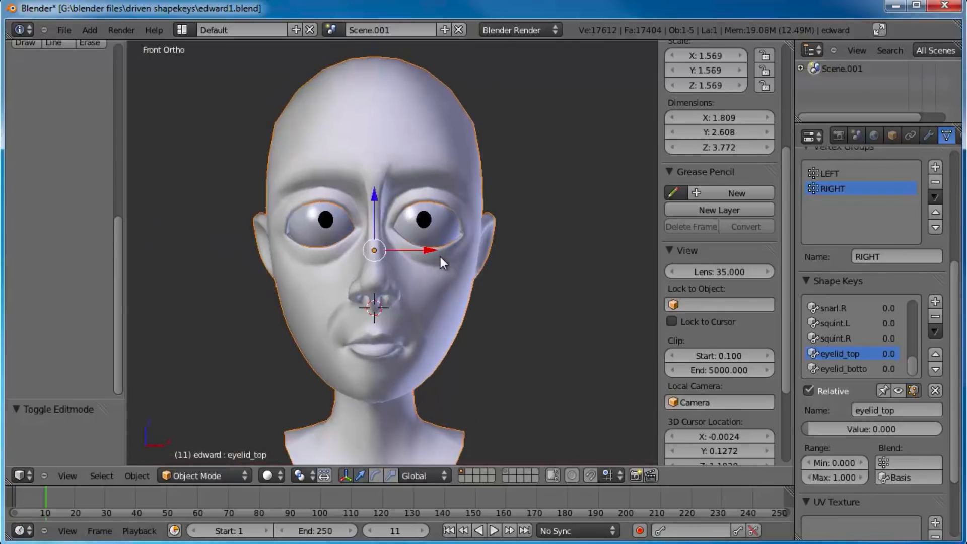
shift+middle_drag(410, 187, 421, 235)
scroll(422, 248, up, 3)
shift+middle_drag(528, 241, 527, 235)
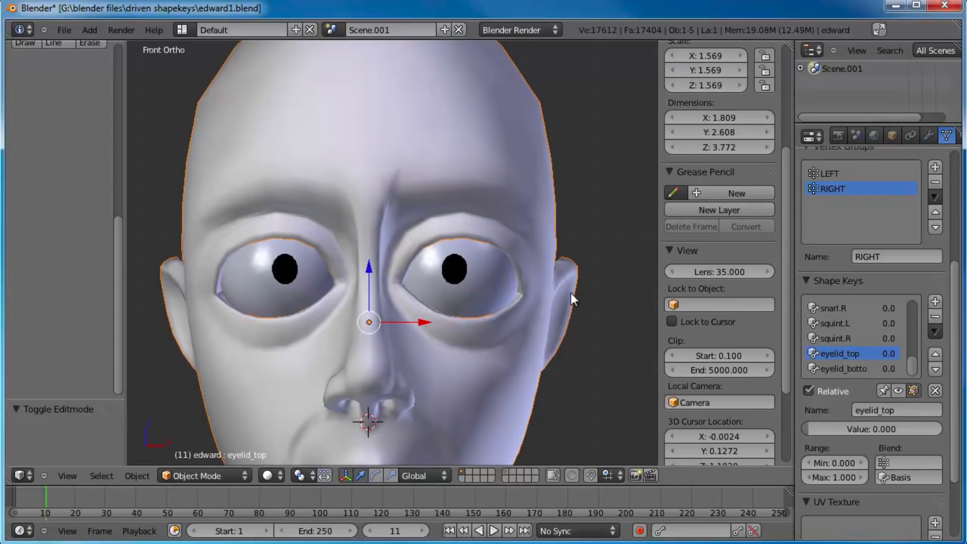
shift+middle_drag(571, 293, 570, 274)
Step: Set eyelid_top to 1.0 and add a new shape key from the mix
drag(815, 429, 945, 429)
click(935, 302)
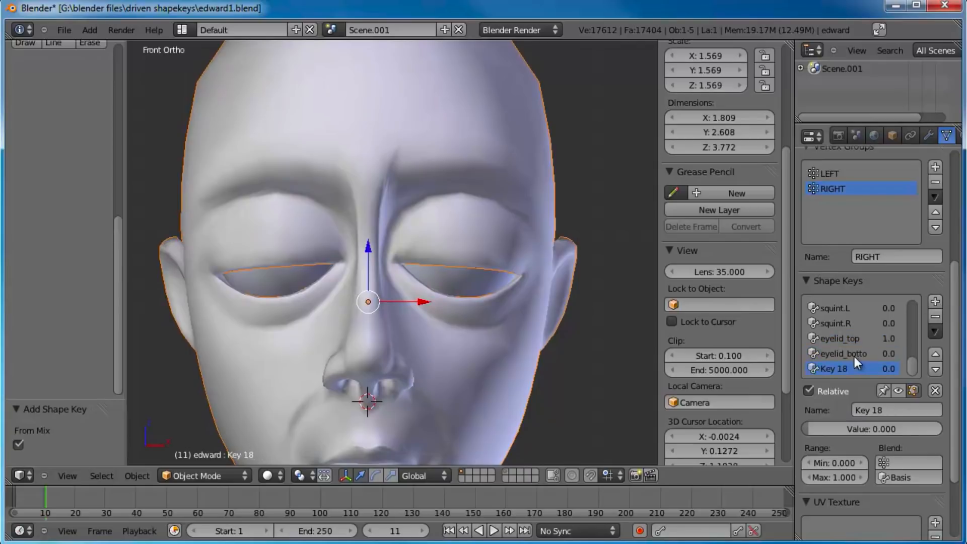
click(854, 337)
click(842, 367)
click(853, 339)
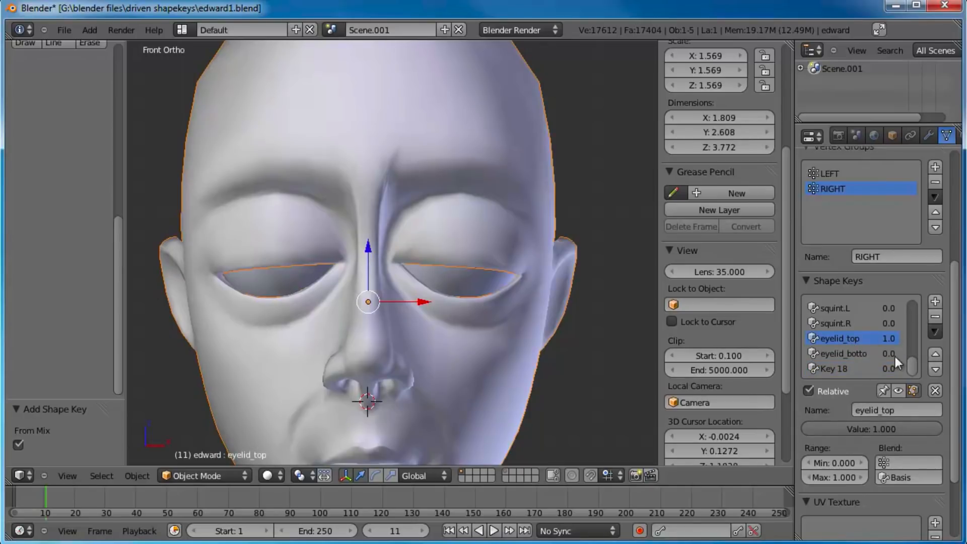
Step: Move the new shape key above eyelid_bottom in the list and open its name for editing
click(841, 370)
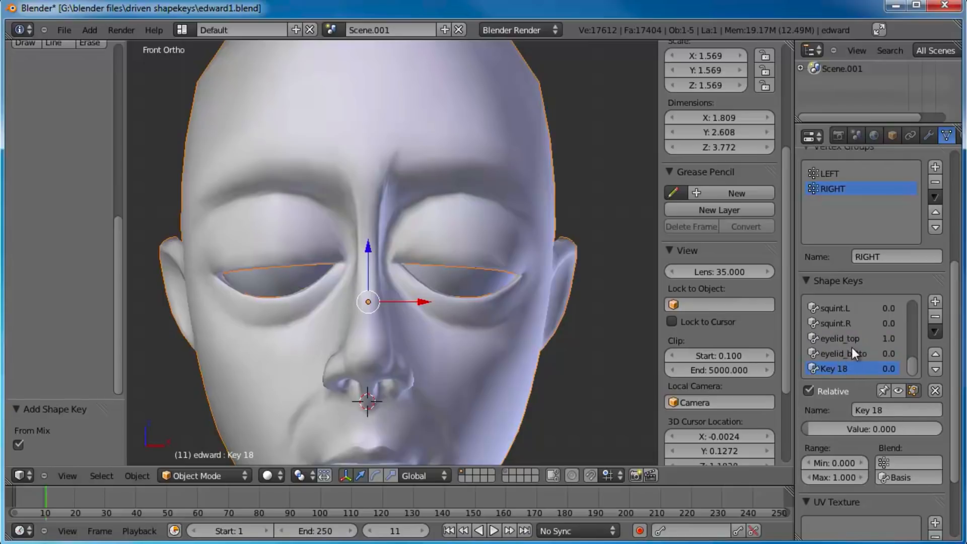
click(933, 356)
click(895, 409)
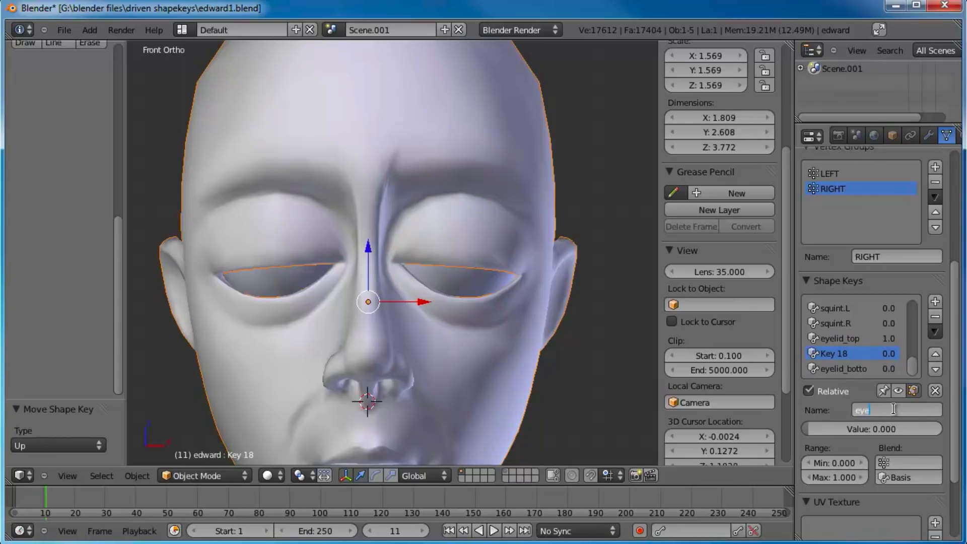
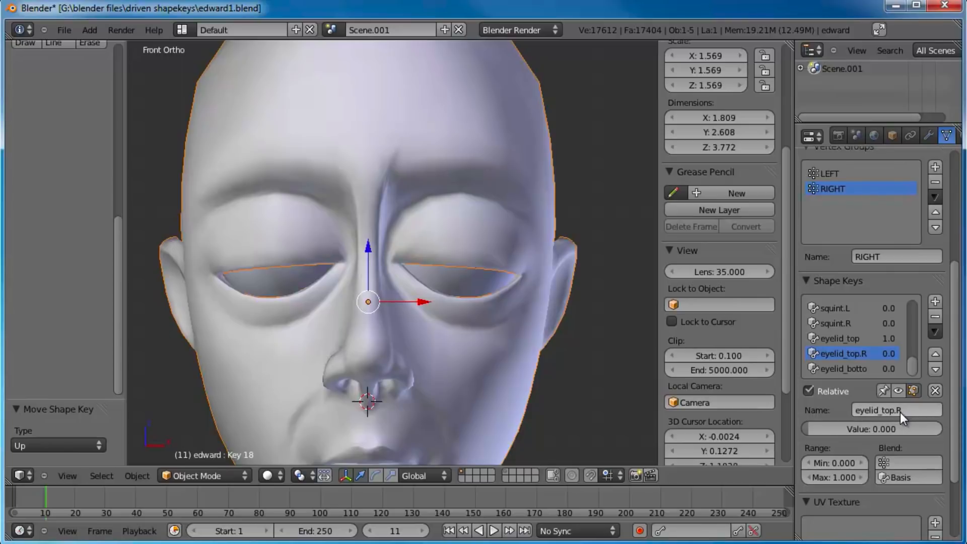
Step: Rename the eyelid_top shape key to eyelid_top.L
click(845, 340)
text(eyelid_top.R.000)
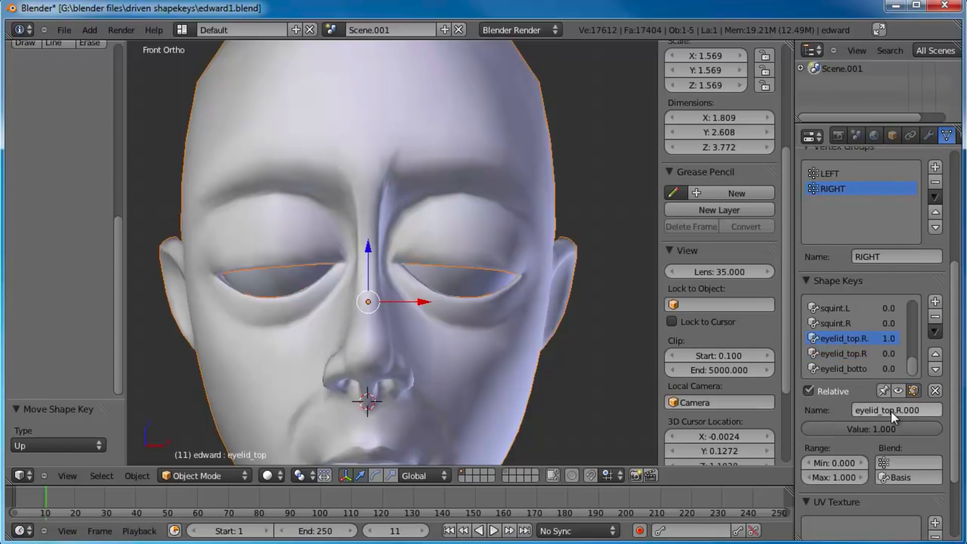
click(898, 410)
drag(898, 410, 958, 414)
text(L)
key(Return)
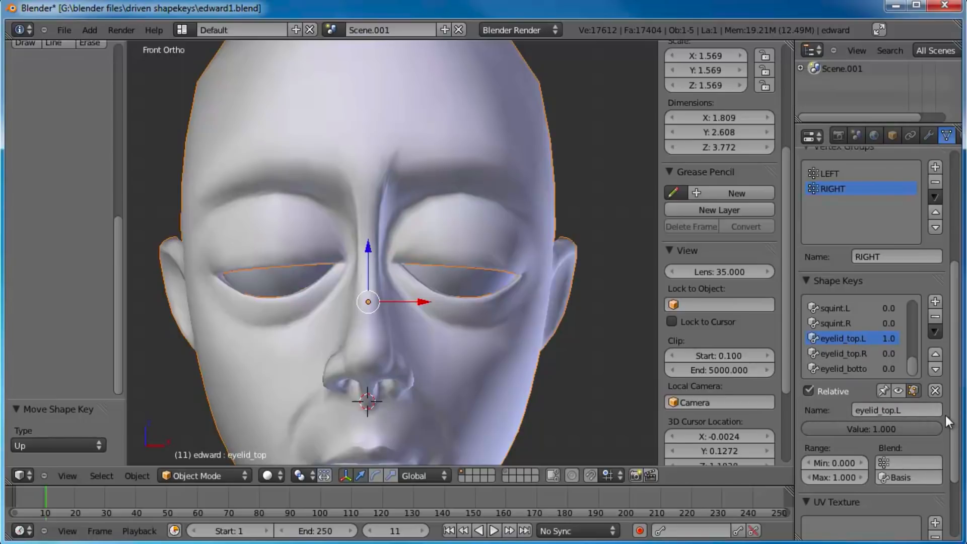
Step: Assign the LEFT vertex group to the eyelid_top.L shape key and the RIGHT vertex group to eyelid_top.R
click(907, 462)
click(880, 340)
click(869, 353)
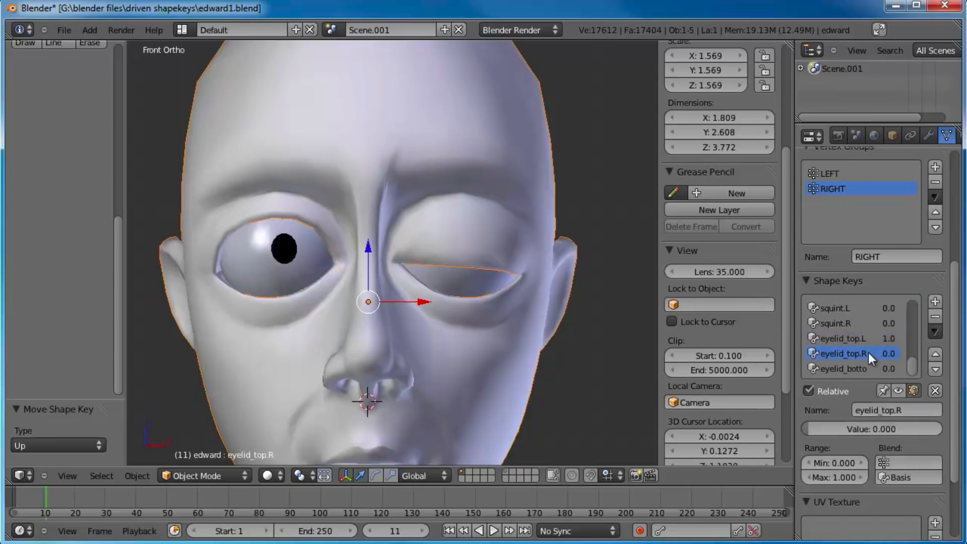
click(907, 462)
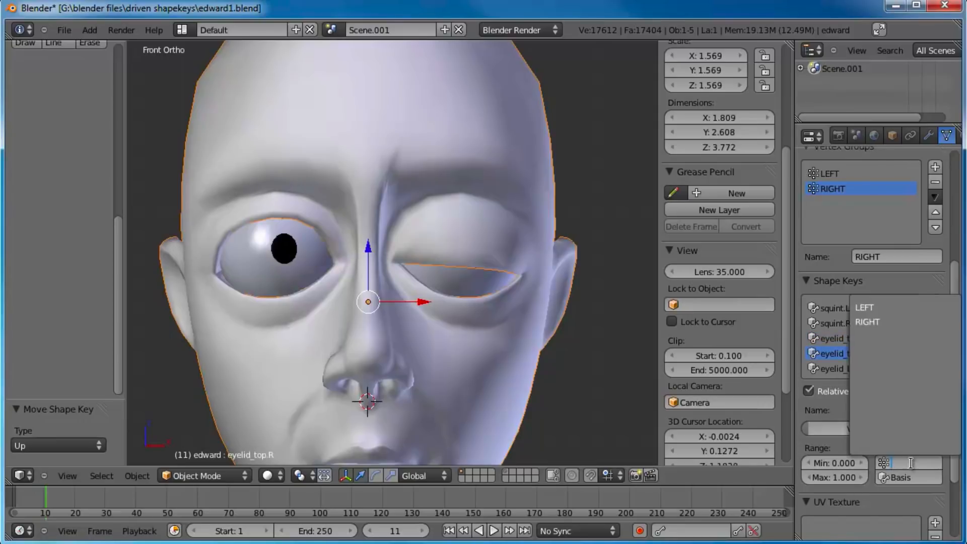
click(885, 328)
Step: Set the values of eyelid_top.R and eyelid_top.L to 0
drag(853, 433, 715, 389)
click(859, 340)
drag(885, 430, 694, 413)
Step: With eyelid_bottom set to 1.0, add a new shape key from the mix and name it eyelid_bottom.R
click(845, 370)
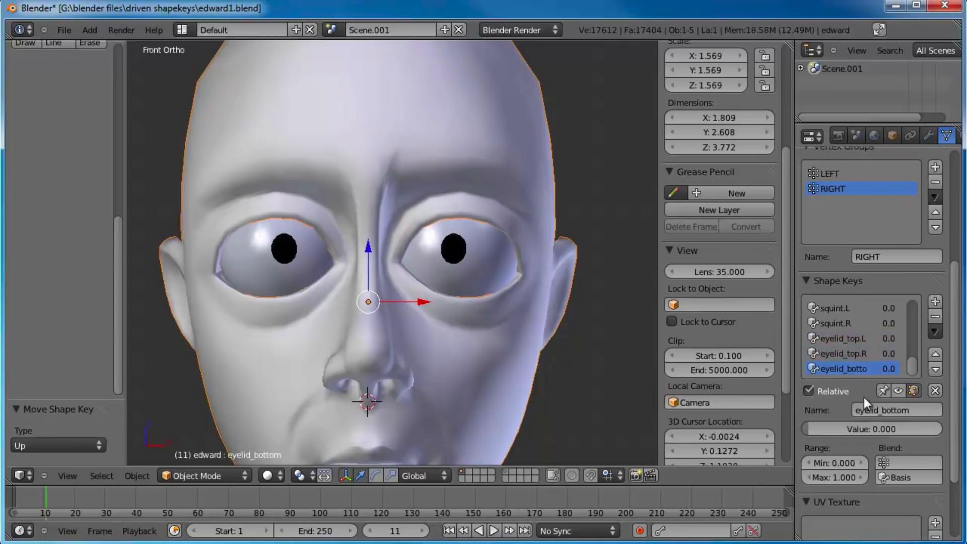
drag(871, 428, 942, 429)
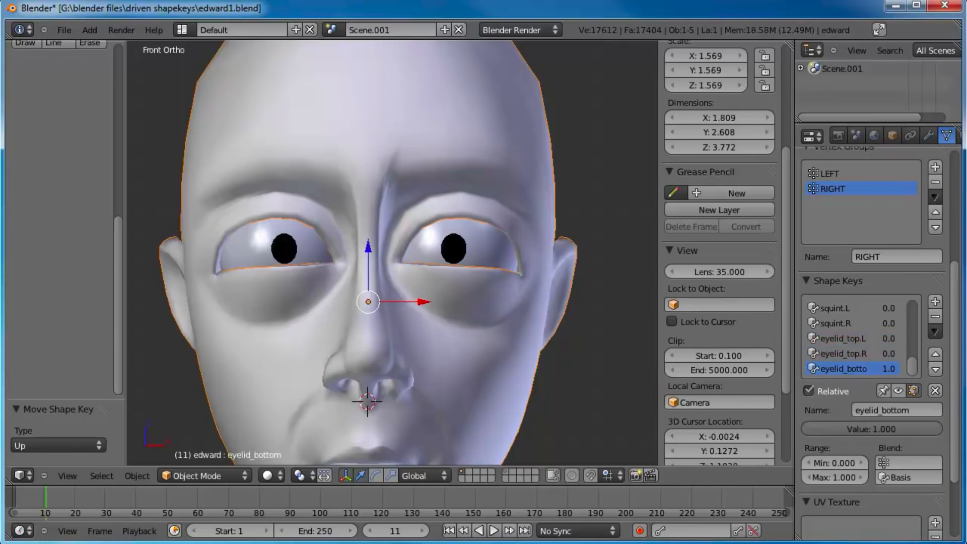
click(936, 303)
click(899, 409)
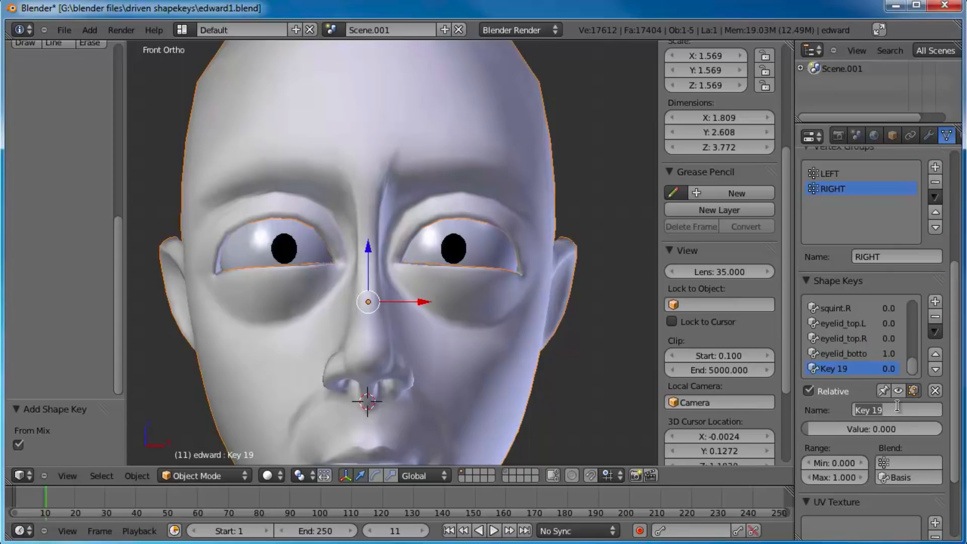
text(eyelid_bottom.R)
key(Return)
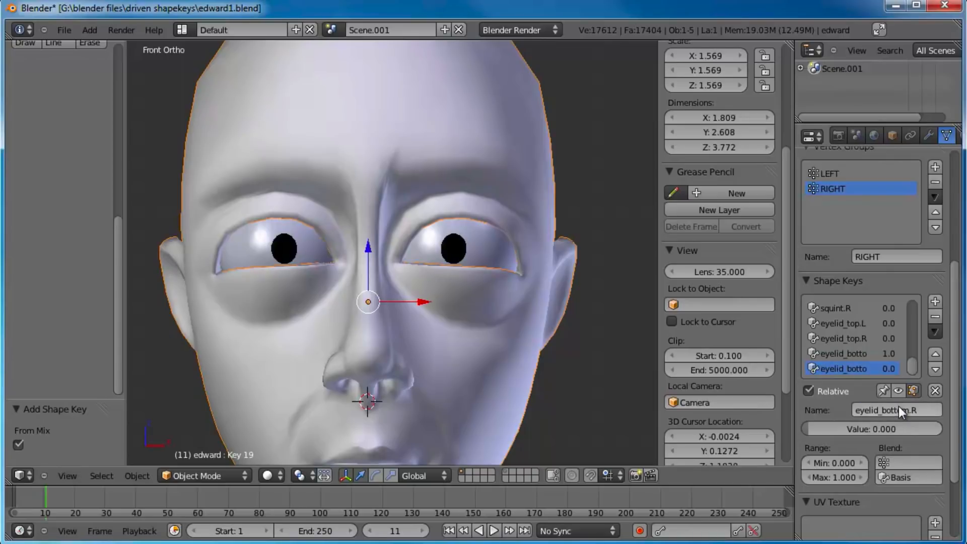
Step: Rename eyelid_bottom to eyelid_bottom.L and limit it to the LEFT vertex group
click(856, 354)
click(926, 409)
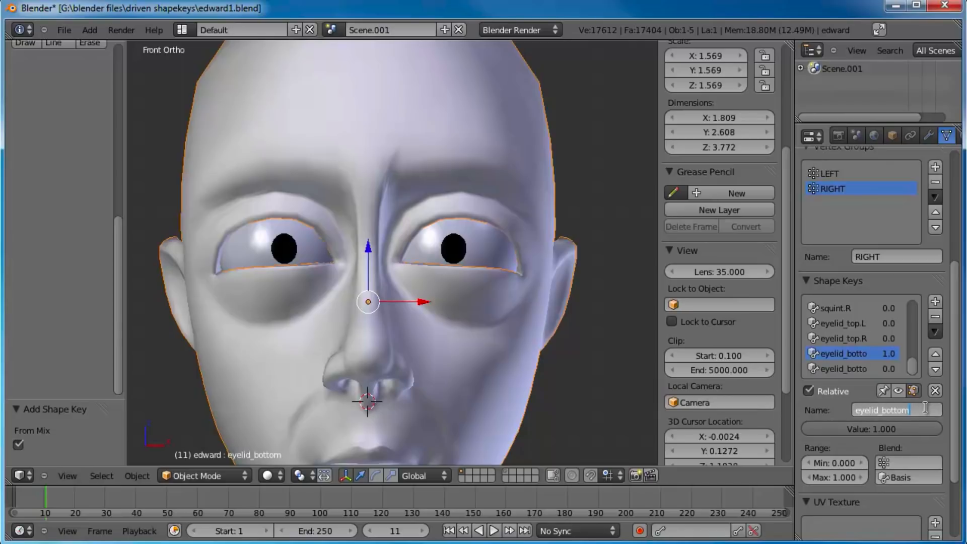
click(909, 463)
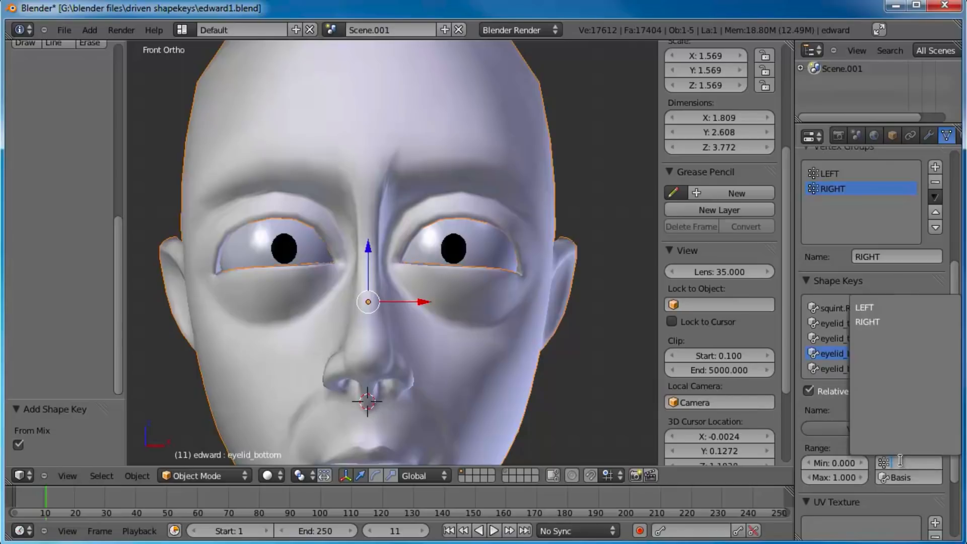
click(887, 321)
Step: Limit the eyelid_bottom.R shape key to the RIGHT vertex group
click(858, 368)
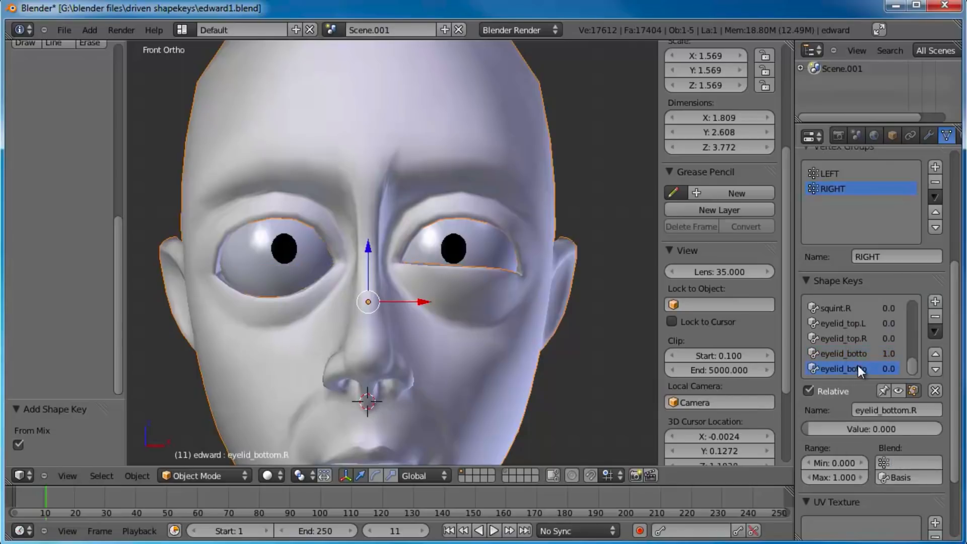
click(911, 463)
click(875, 323)
Step: Set eyelid_bottom.L to 0 and save the blend file over the existing one
click(860, 352)
drag(900, 430, 710, 425)
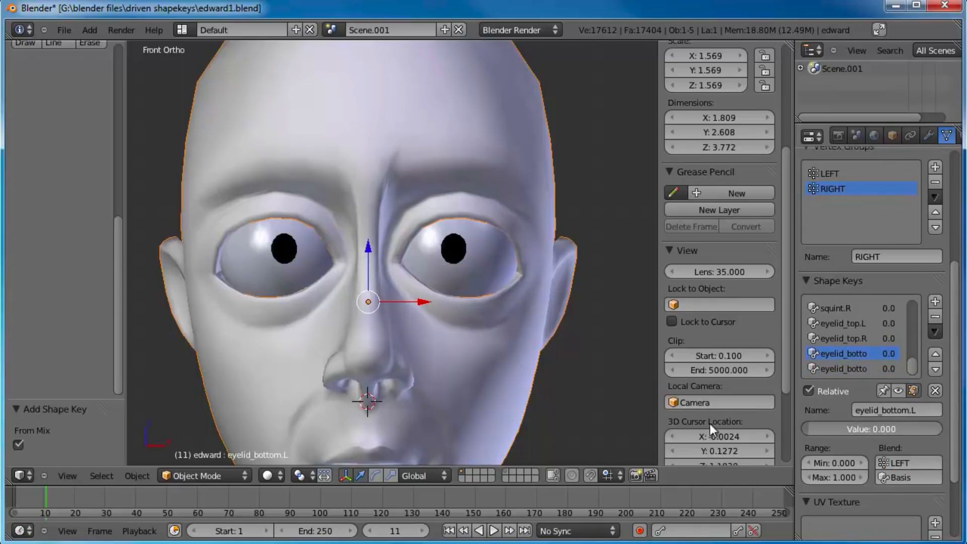
drag(912, 367, 884, 374)
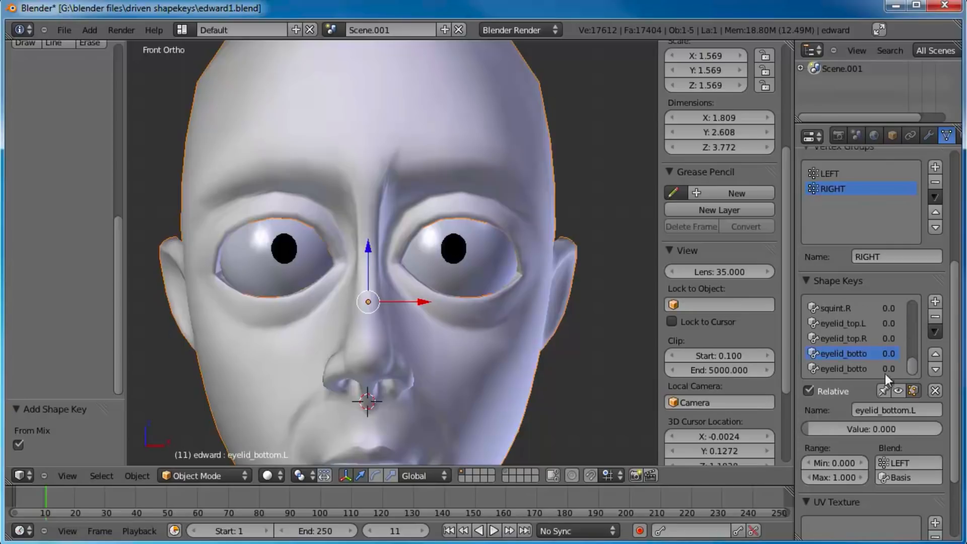
key(ctrl+s)
click(518, 274)
Step: Add a new shape key named browangry
scroll(517, 274, down, 2)
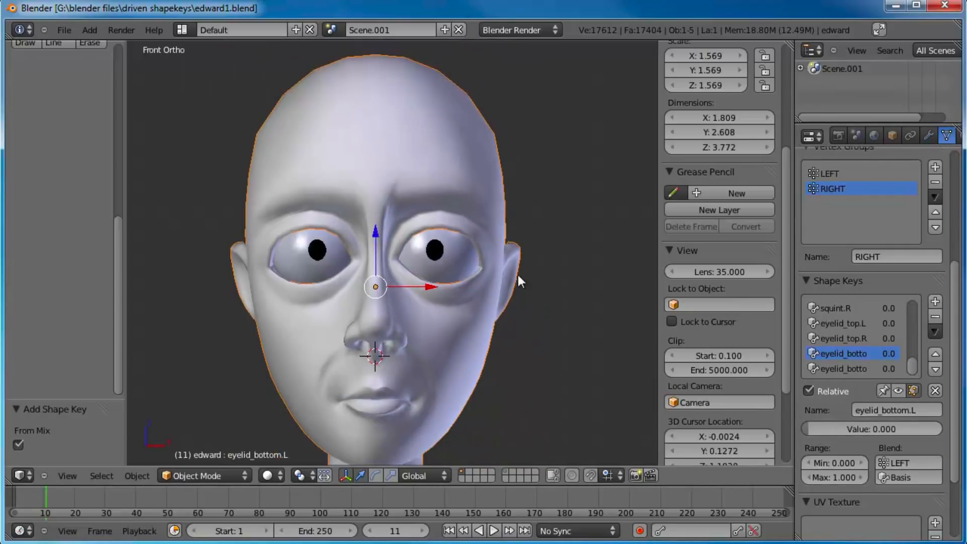
shift+middle_drag(517, 274, 539, 298)
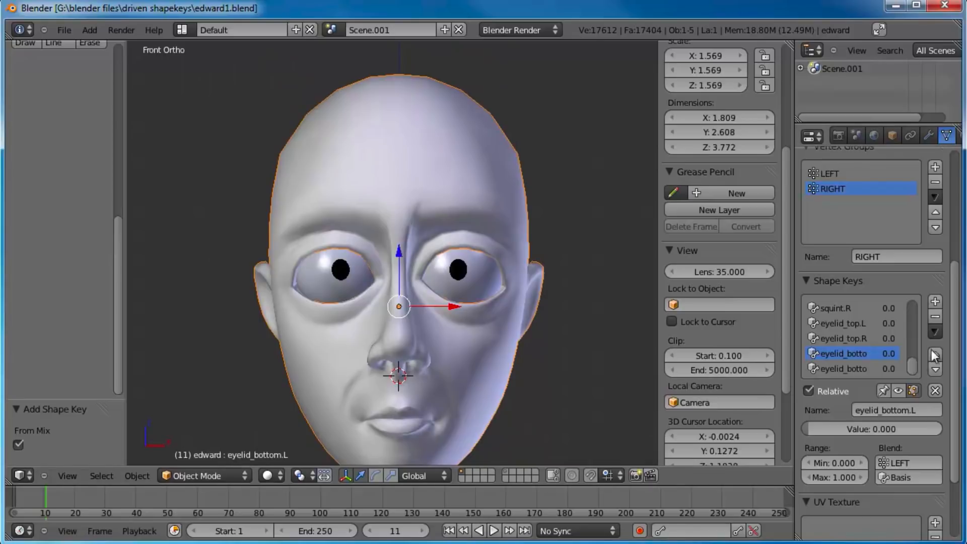
click(936, 303)
click(895, 409)
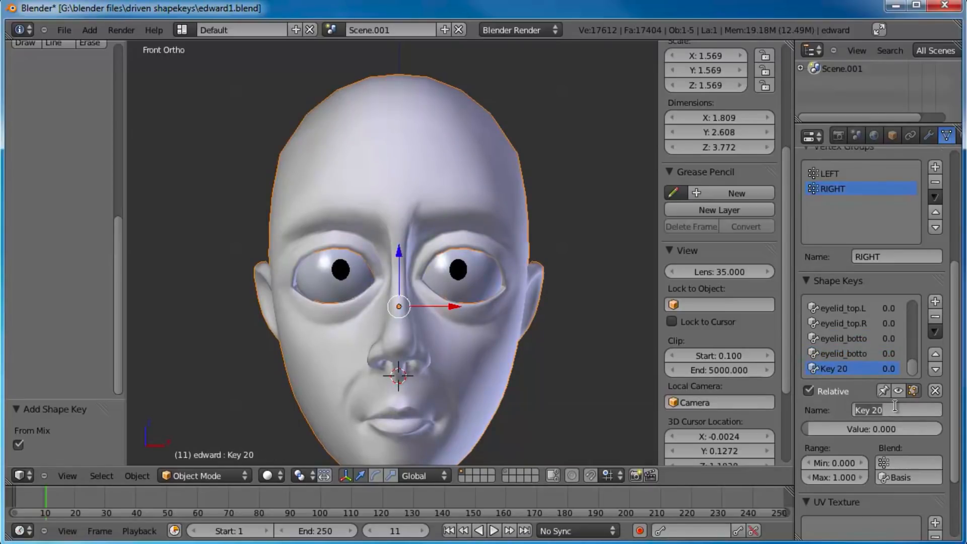
text(browangry)
key(Return)
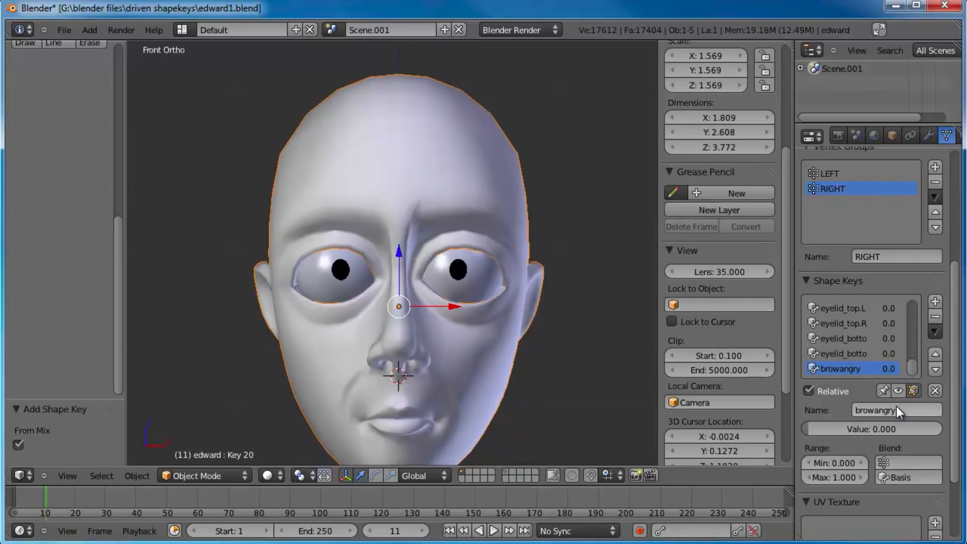
Step: In Edit Mode, select the arc of vertices between the brows and move it straight down with proportional editing
key(Tab)
scroll(459, 239, up, 4)
key(a)
right_click(433, 194)
shift+right_click(429, 181)
shift+right_click(409, 174)
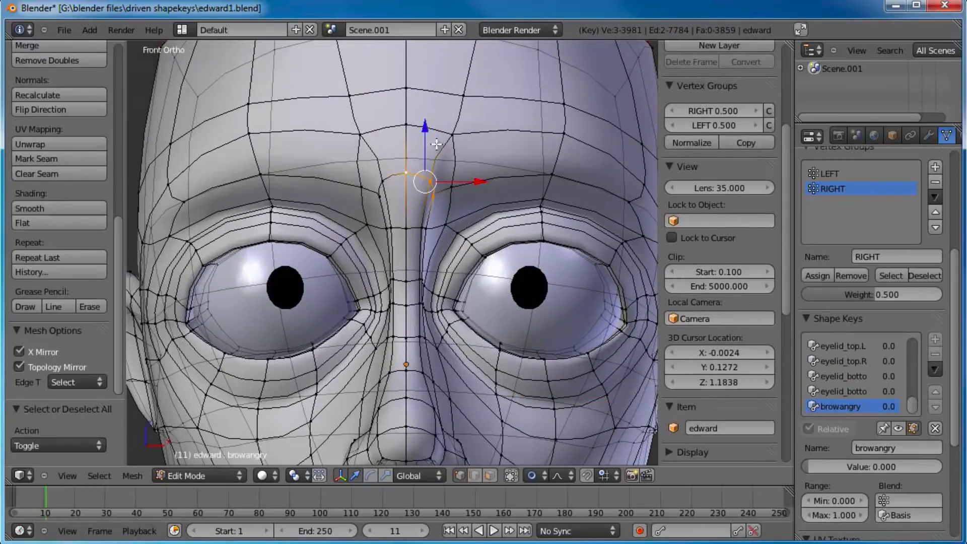
shift+right_click(383, 179)
shift+right_click(379, 196)
key(g)
key(z)
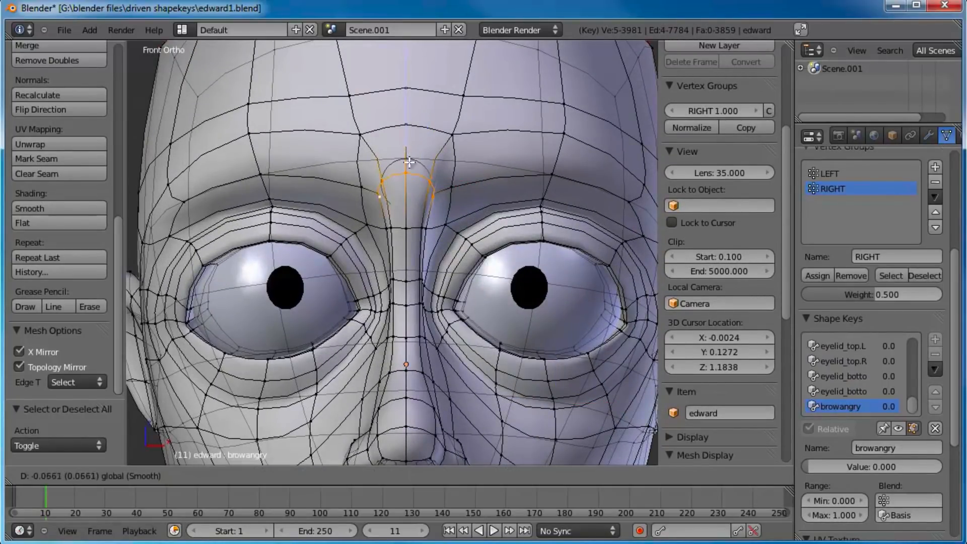
click(409, 160)
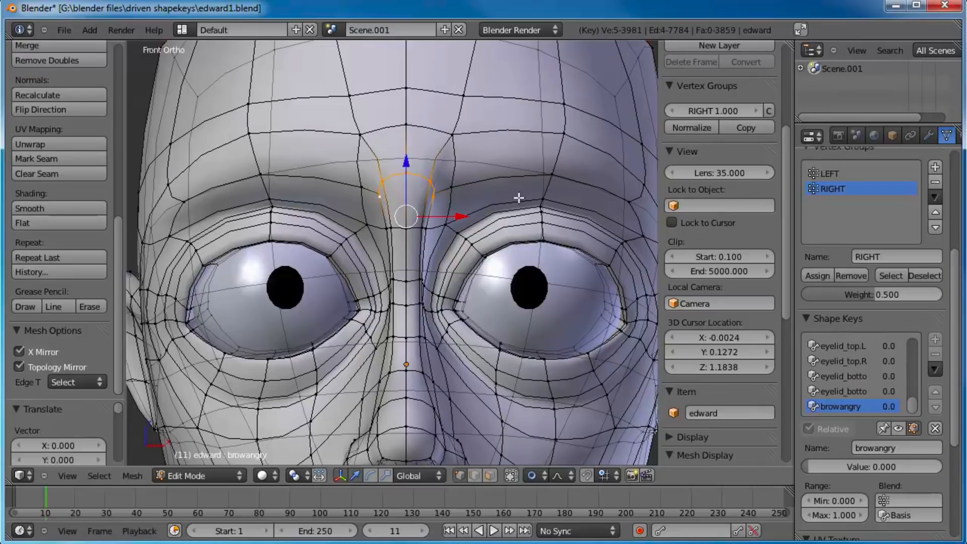
Step: Turn on shape key display in Edit Mode and lower the vertices between the brows further with a larger proportional radius
click(913, 429)
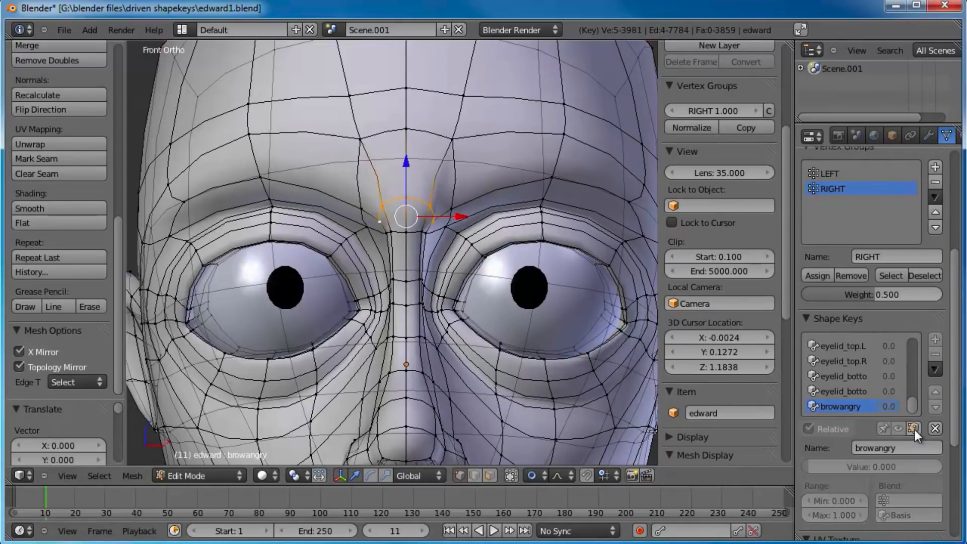
key(g)
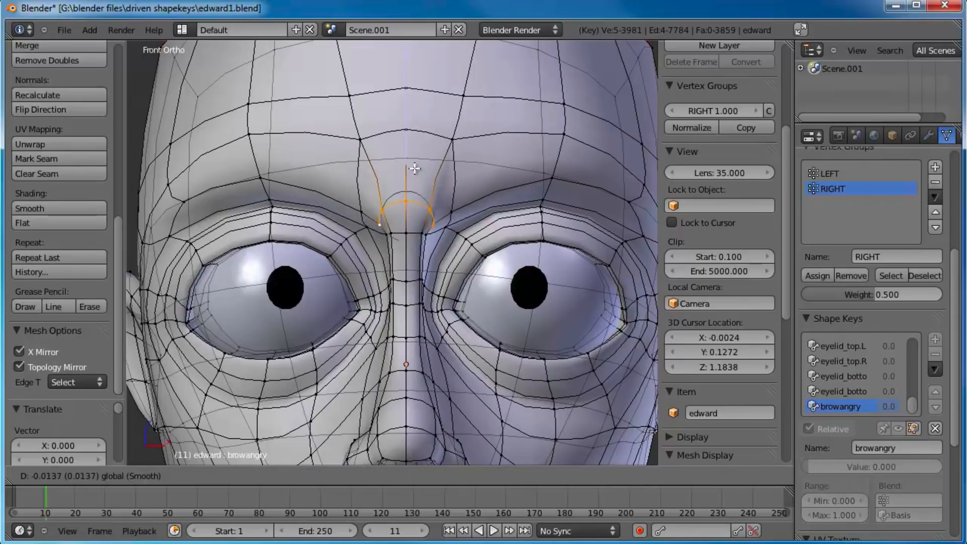
scroll(415, 168, down, 4)
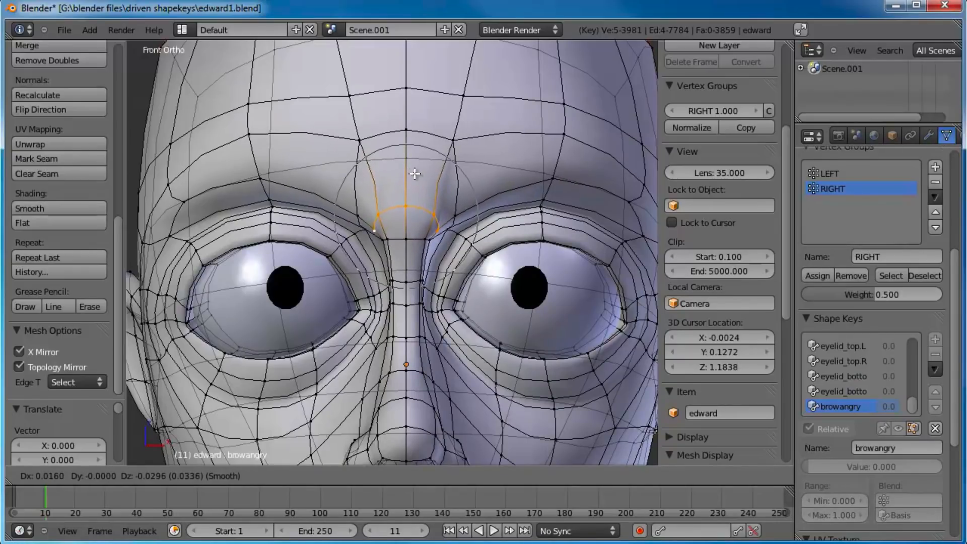
click(415, 179)
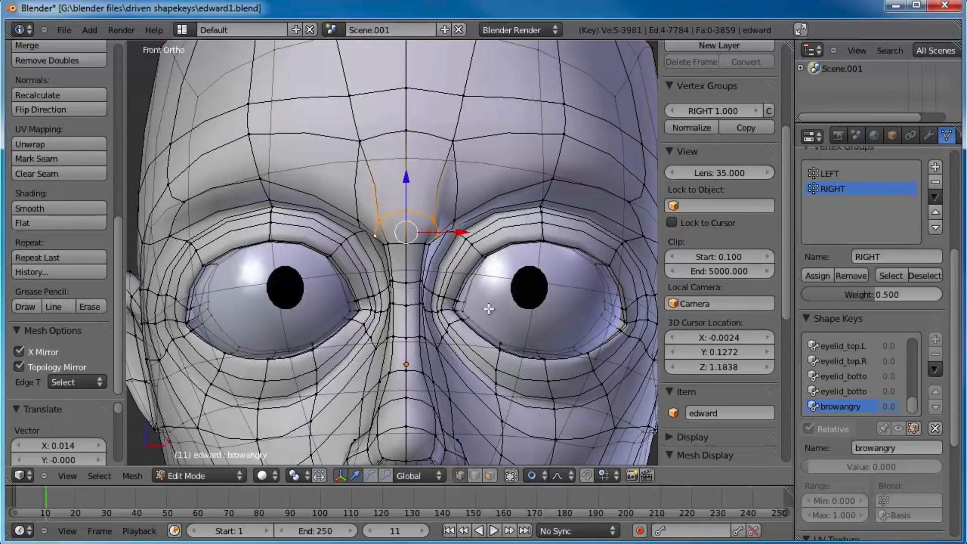
click(530, 480)
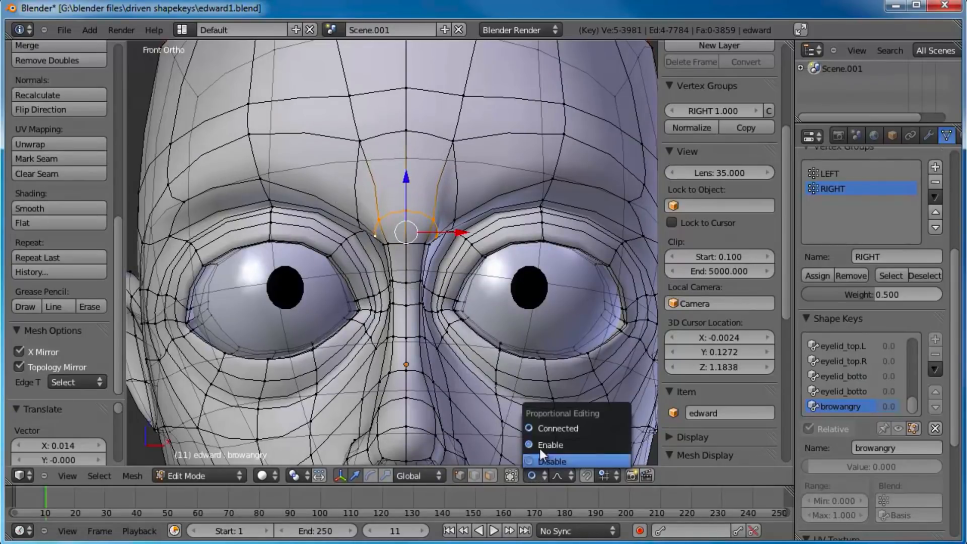
drag(407, 182, 407, 189)
right_click(408, 190)
Step: Select the central lower-forehead vertex and the one beside it, and move them down about 0.066
right_click(449, 141)
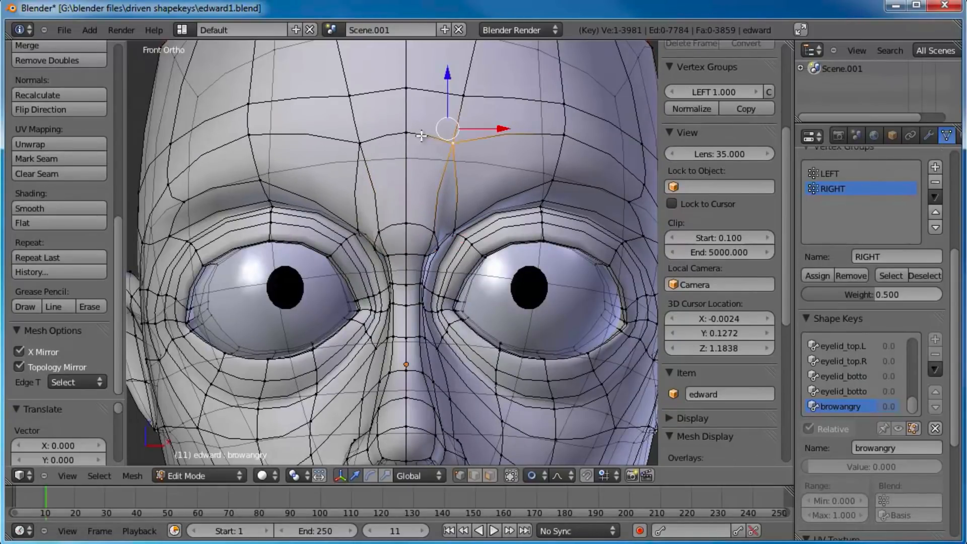
right_click(368, 139)
shift+right_click(411, 135)
key(g)
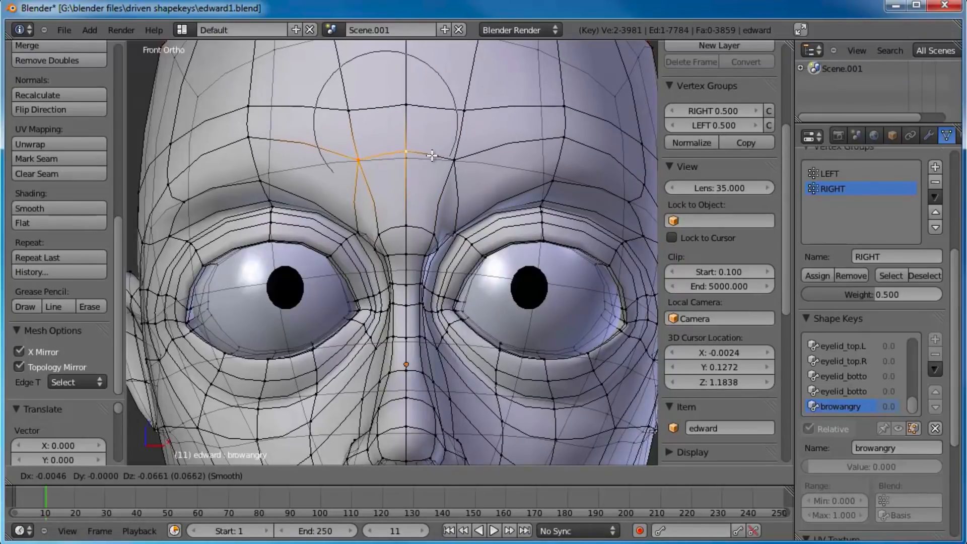
click(433, 157)
Step: In the right side view, pull the lower-forehead and between-brow vertices forward to make the brow bulge
key(KP_3)
key(g)
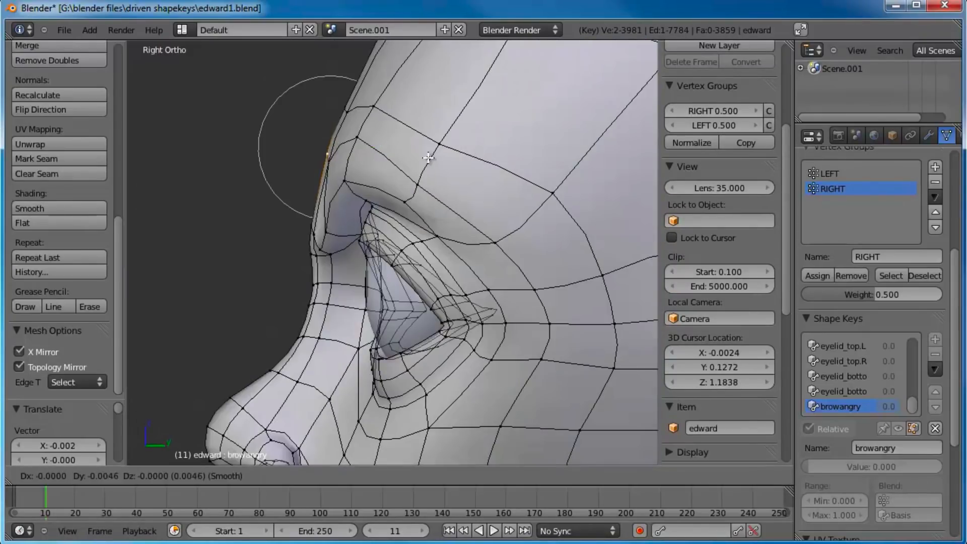
click(415, 174)
right_click(308, 227)
key(g)
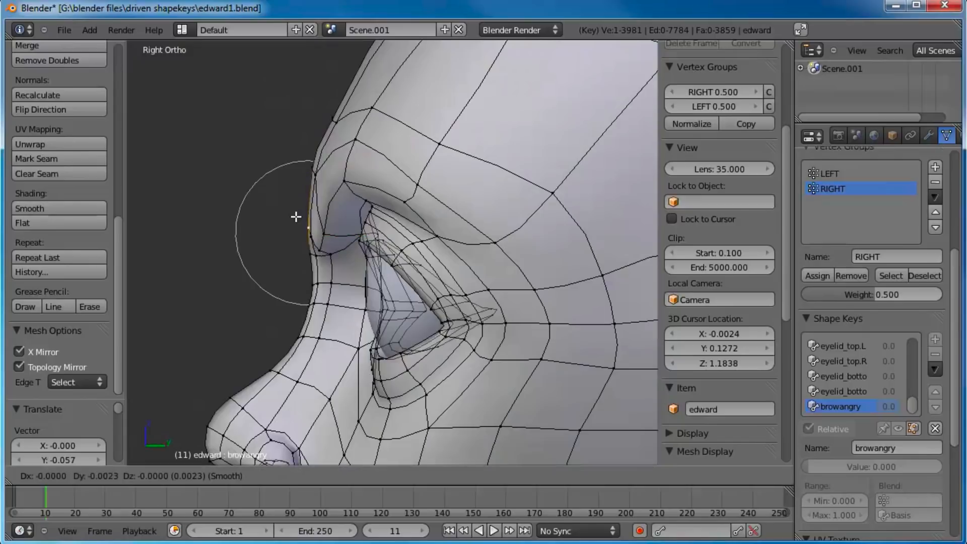
click(290, 220)
right_click(316, 173)
key(g)
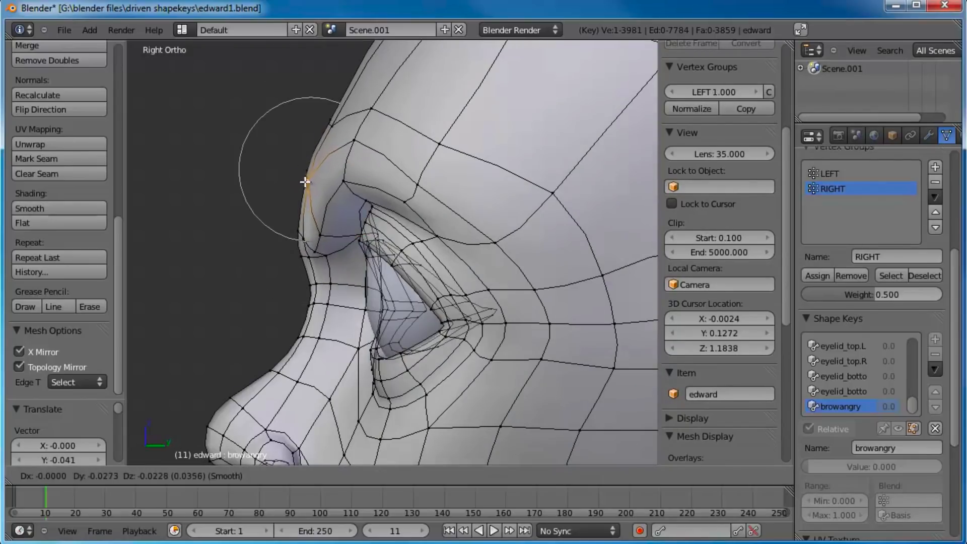
click(294, 185)
Step: From the front, move two vertices on the forehead's centre line down toward the nose bridge
middle_drag(295, 185, 447, 249)
key(KP_1)
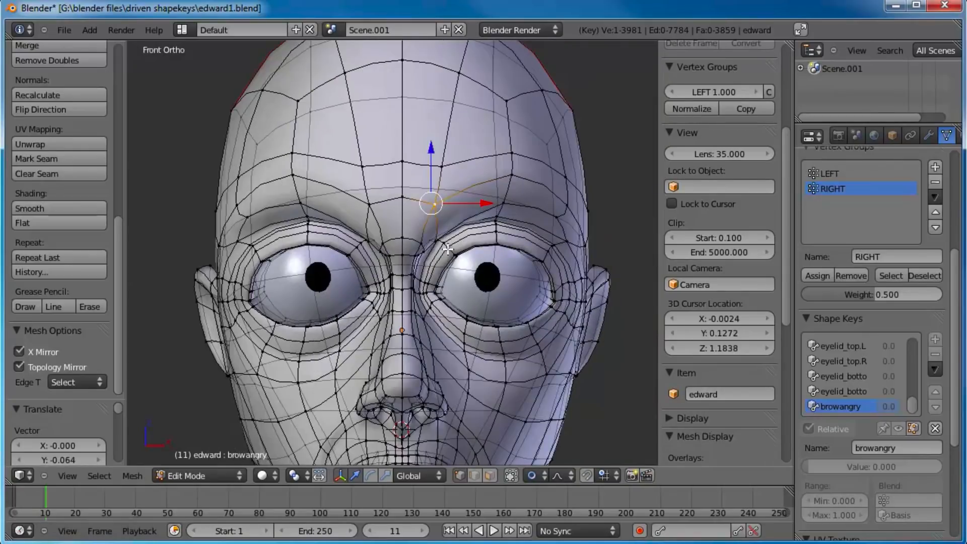
scroll(448, 249, up, 4)
right_click(410, 124)
key(g)
click(417, 153)
right_click(408, 190)
key(g)
click(409, 212)
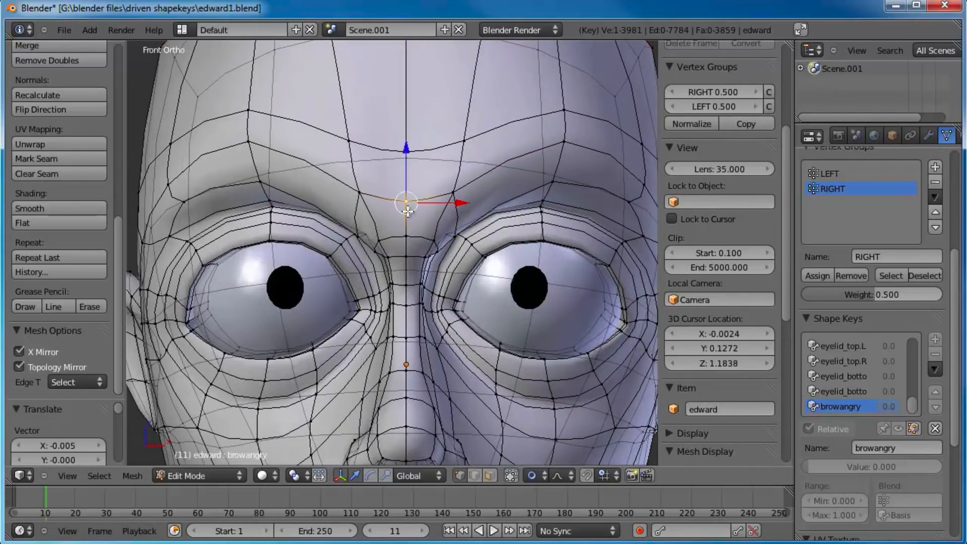
Step: Adjust the inner brow vertex on the character's right side and the forehead vertex directly above it
scroll(408, 211, down, 2)
right_click(370, 214)
key(g)
click(372, 216)
right_click(364, 191)
key(g)
click(361, 191)
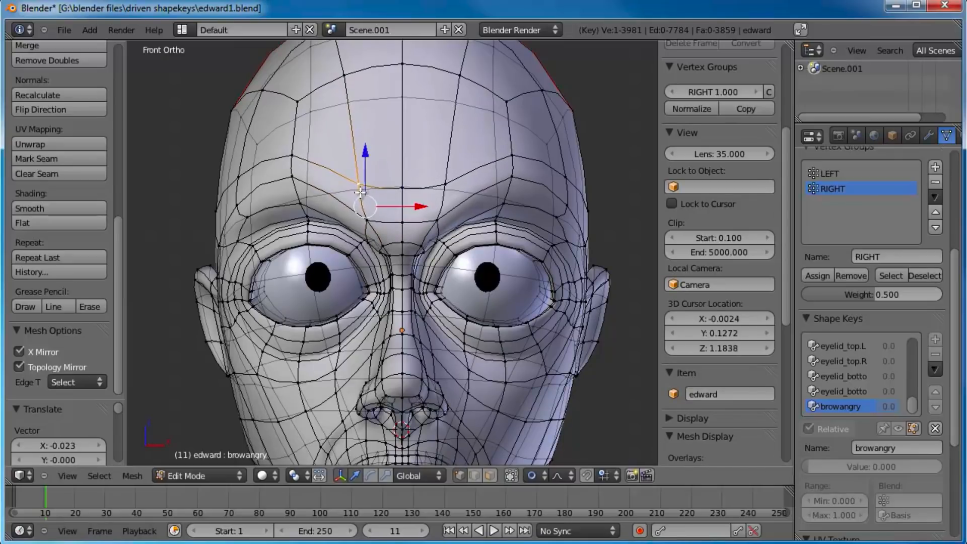
Step: Lower the forehead vertex above the character's right eye and the mid-brow vertex beneath it slightly
right_click(296, 175)
shift+right_click(294, 156)
key(g)
click(294, 163)
right_click(297, 205)
key(g)
click(298, 213)
Step: Reposition the character's right inner brow vertex and lower the forehead vertex above the middle of that brow again
right_click(365, 215)
key(g)
click(365, 218)
key(g)
click(357, 203)
right_click(291, 170)
key(g)
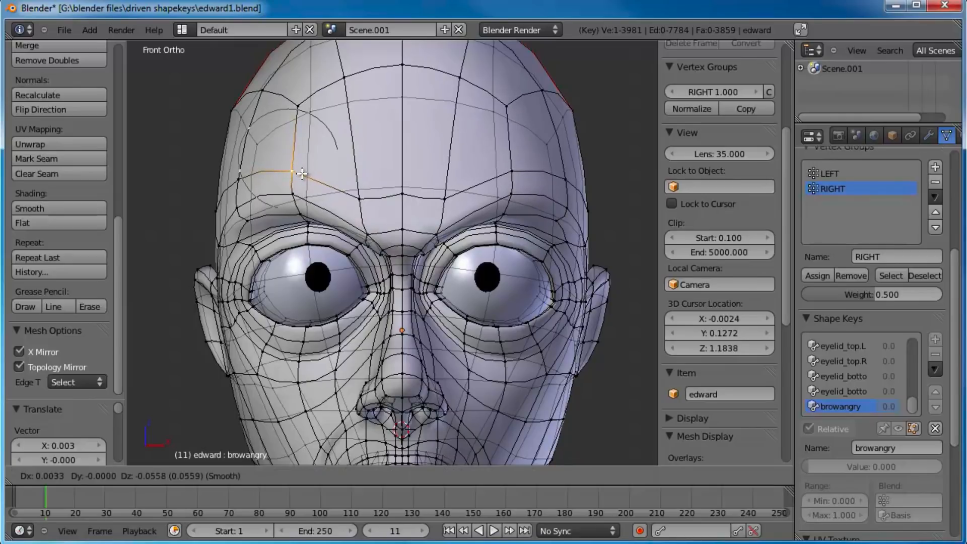
click(394, 245)
Step: Lower the centre vertex between the brows, and pull it forward about 0.033 from a side angle
right_click(404, 232)
key(g)
click(405, 237)
middle_drag(405, 239, 497, 247)
key(g)
click(503, 259)
right_click(460, 279)
key(g)
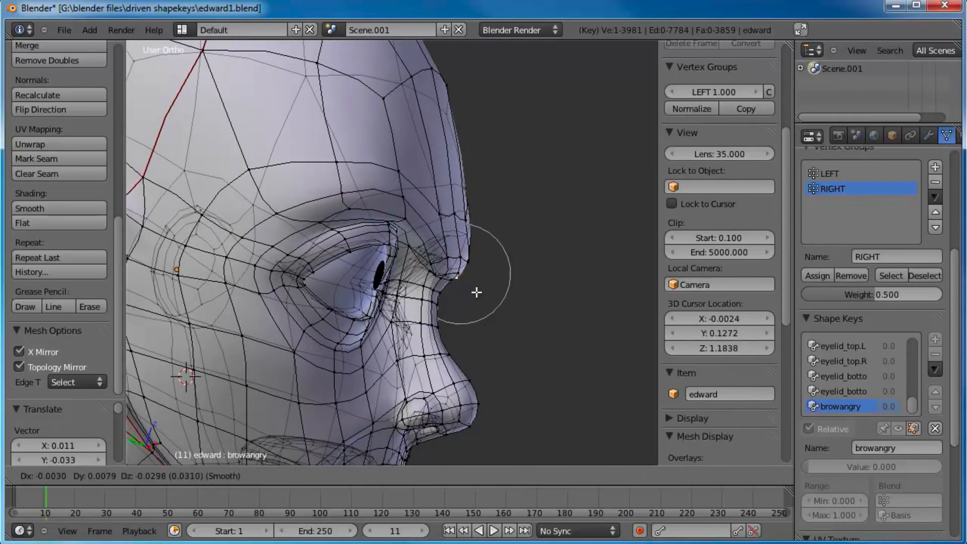
right_click(477, 291)
Step: Move the vertex under the brow bulge at the top of the nose bridge slightly from the side angle
right_click(454, 283)
key(g)
click(451, 300)
Step: Move the character's left inner brow vertex about 0.04 outward and down in the browangry shape
middle_drag(451, 300, 433, 247)
right_click(436, 256)
key(g)
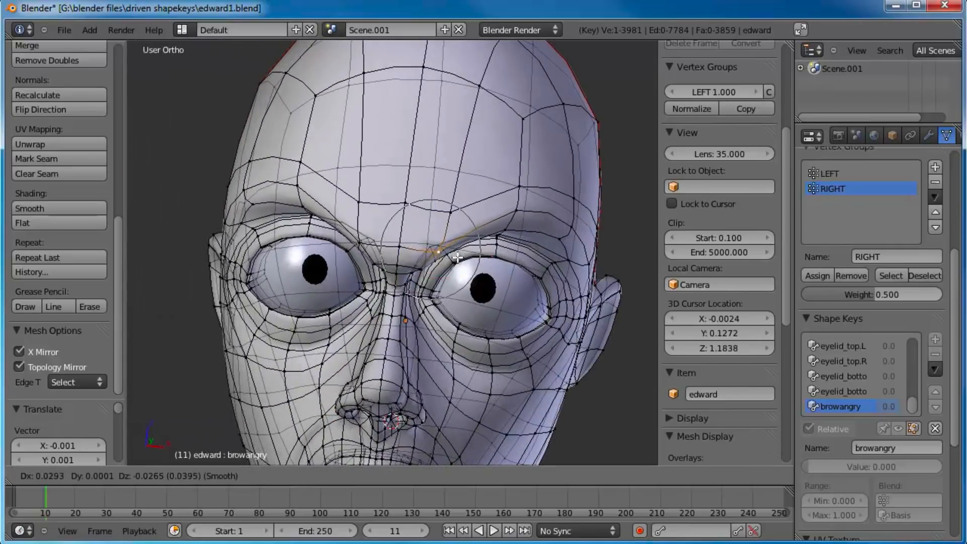
click(460, 254)
Step: Leave mesh editing, return to the front view, and set the browangry shape key's value to 1.000
scroll(461, 253, down, 2)
key(KP_1)
key(Tab)
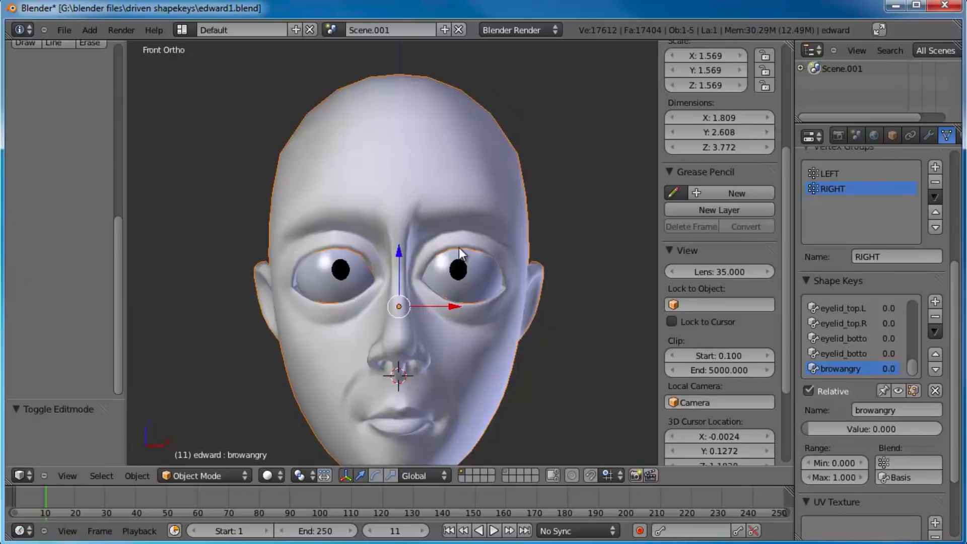
drag(845, 430, 749, 416)
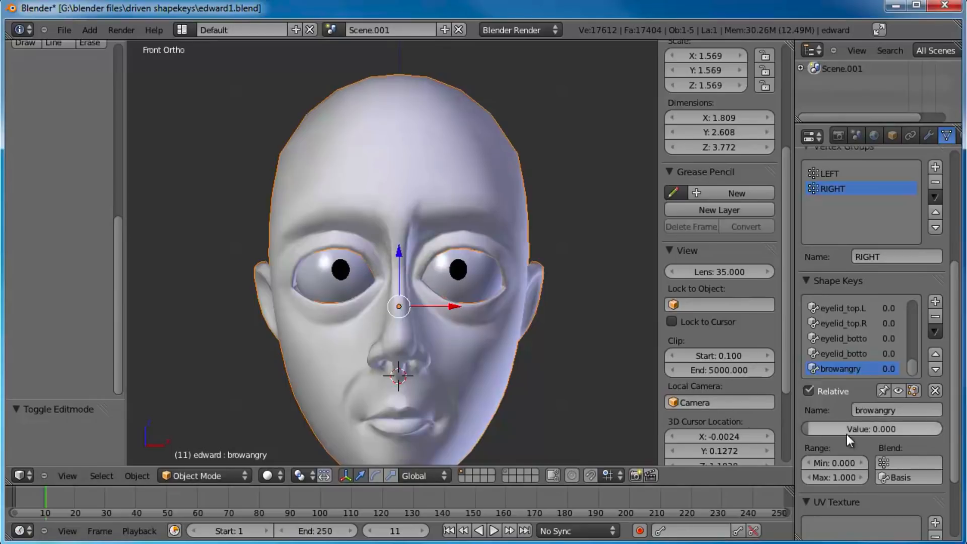
drag(901, 436, 948, 433)
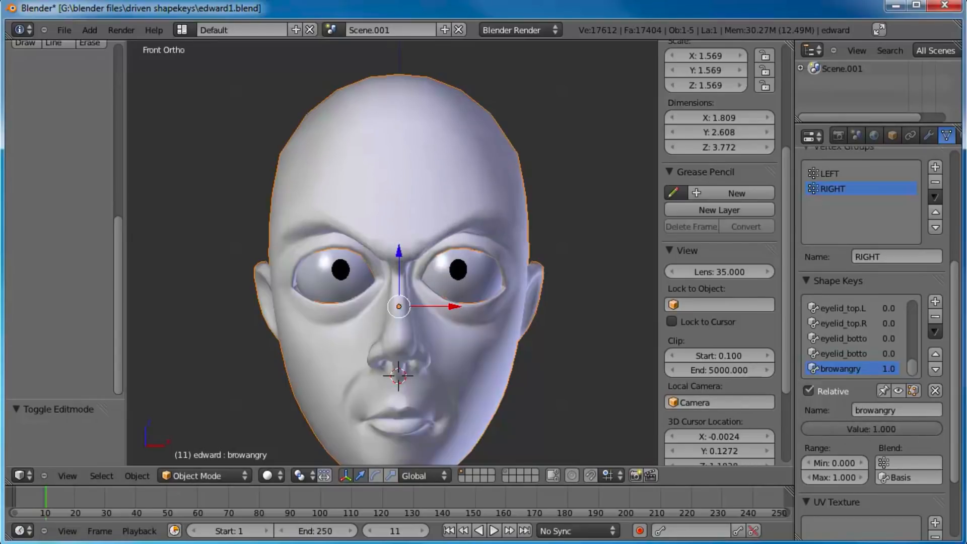
Step: Add a shape key from the current mix and rename the browangry key to browangry.L
click(936, 301)
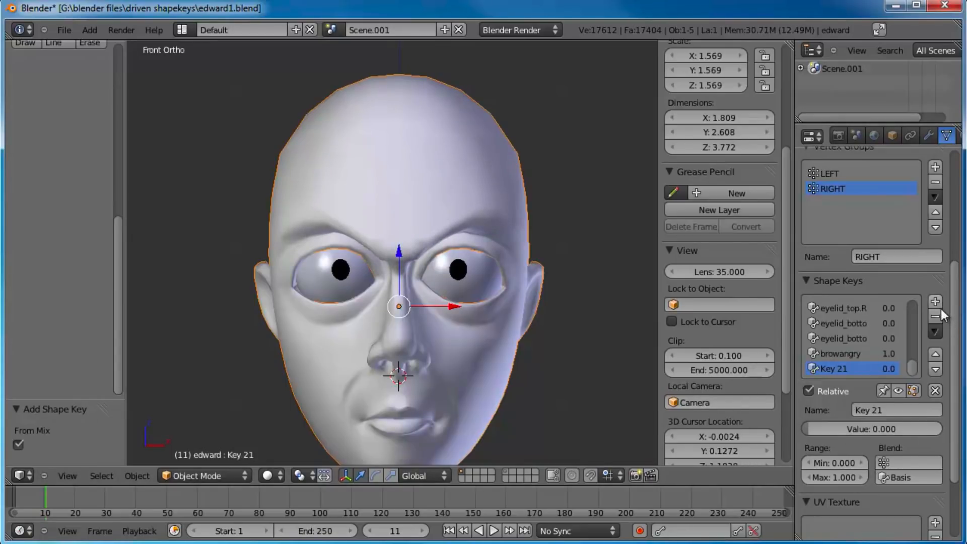
click(848, 355)
click(932, 412)
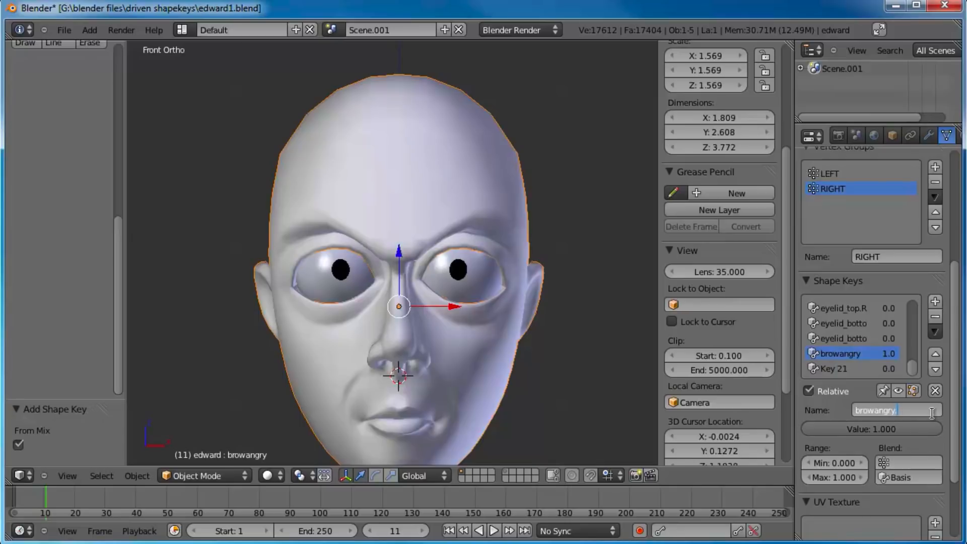
click(932, 412)
text(.L)
key(Return)
Step: Rename the newly added last shape key as browangry.R
click(846, 368)
text(browangry.L.000)
click(902, 410)
drag(896, 411, 955, 415)
text(R)
key(Return)
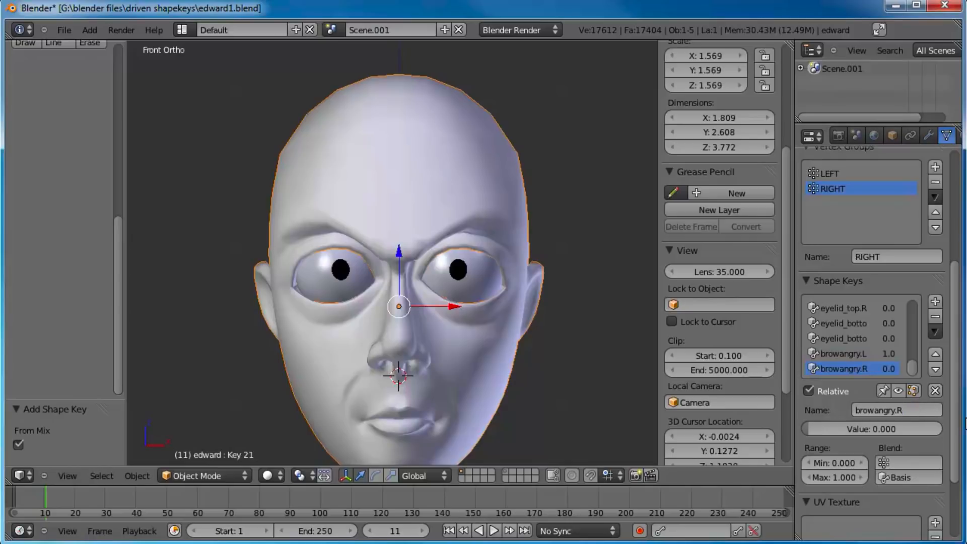
Step: Limit browangry.R to the RIGHT vertex group and browangry.L to the LEFT vertex group
click(920, 459)
click(892, 324)
click(868, 355)
click(909, 463)
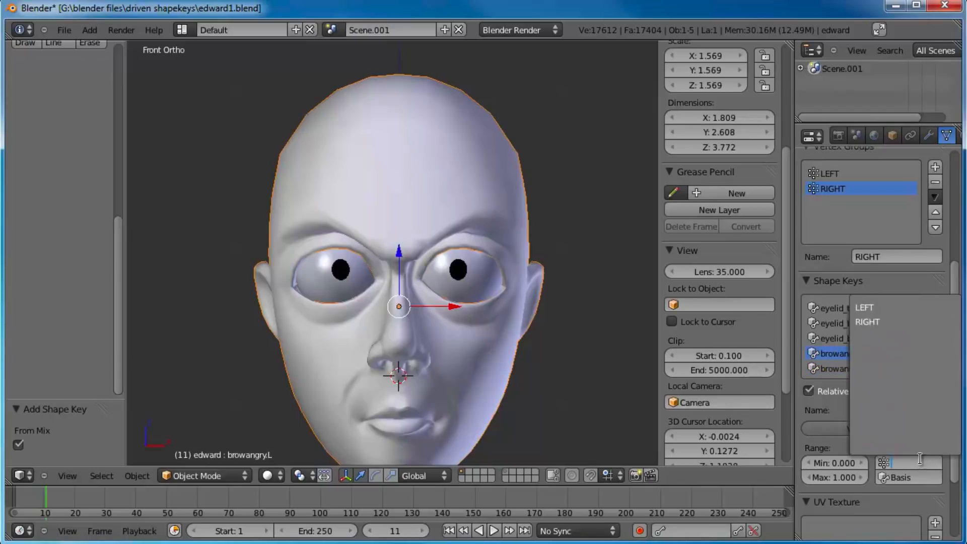
click(865, 308)
Step: Check the left angry brow from an angle, reset browangry.L's value to 0.000, and return to the front view
middle_drag(525, 331, 423, 254)
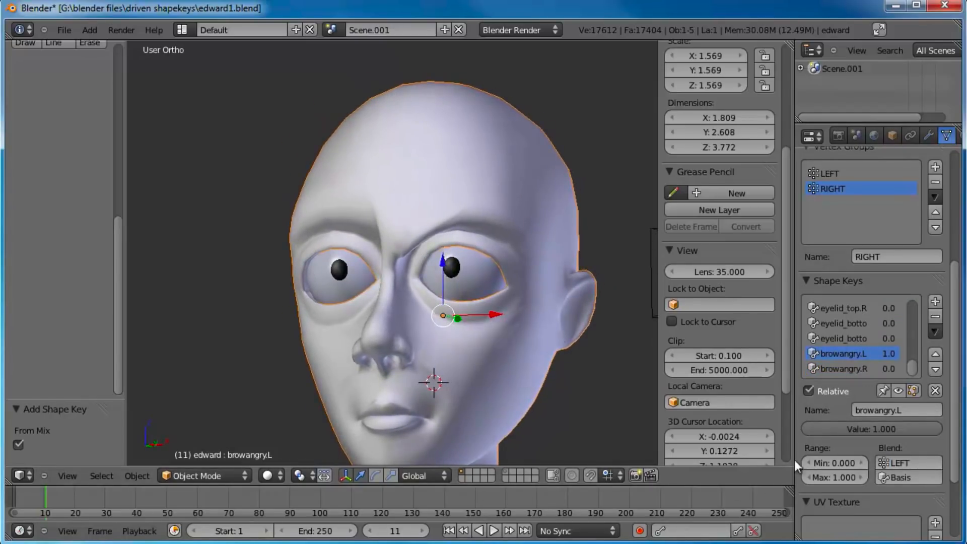
drag(888, 427, 596, 373)
middle_drag(596, 373, 546, 273)
key(KP_1)
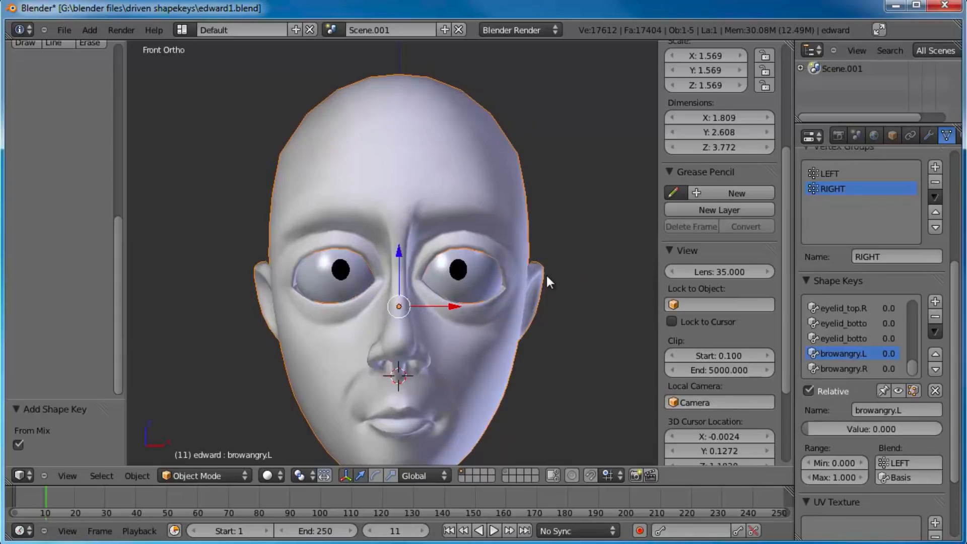
Step: Add another shape key and name it browsad
click(935, 302)
click(906, 410)
text(sa)
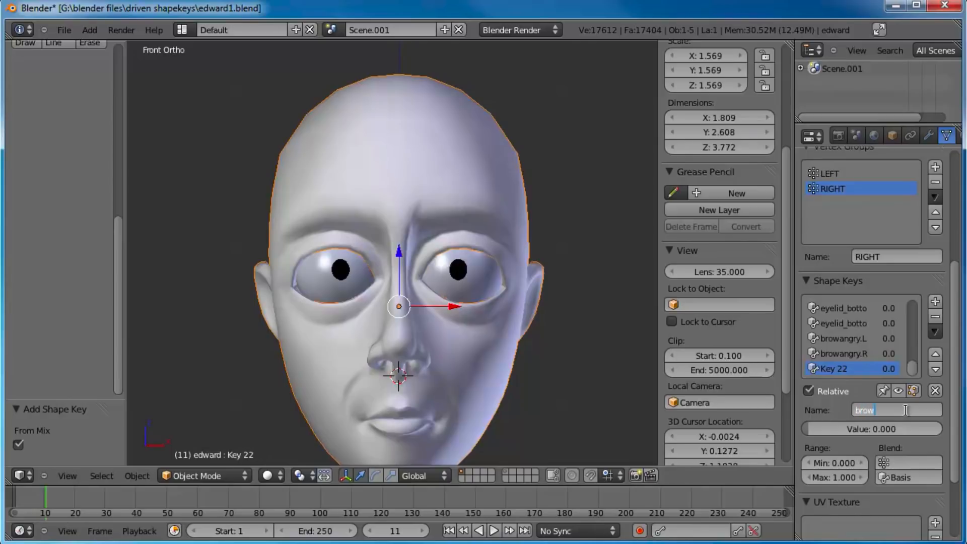
text(ad)
key(Return)
Step: Enter mesh editing and raise the inner brow and mid-forehead vertices on both sides to form the sad brow shape
key(Tab)
scroll(390, 201, up, 2)
scroll(390, 201, up, 1)
right_click(425, 194)
shift+right_click(427, 203)
shift+right_click(442, 199)
shift+right_click(442, 153)
shift+right_click(405, 146)
shift+right_click(405, 187)
shift+right_click(385, 194)
shift+right_click(382, 206)
shift+right_click(366, 198)
shift+right_click(365, 154)
drag(407, 145, 459, 109)
shift+middle_drag(458, 109, 449, 176)
Step: Raise the forehead, lower inner brow and mid-brow vertices above the character's left eye slightly
right_click(443, 157)
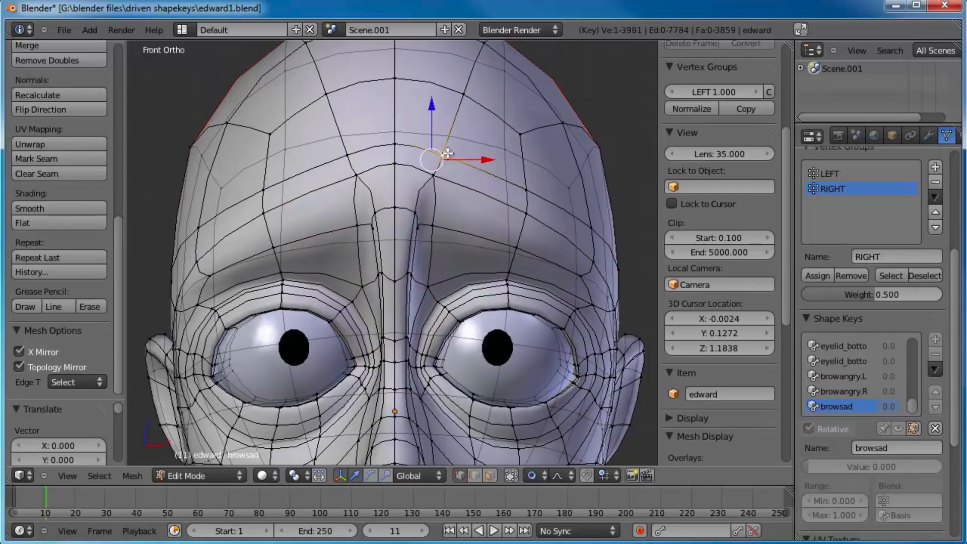
key(g)
click(444, 149)
right_click(438, 231)
right_click(428, 280)
key(g)
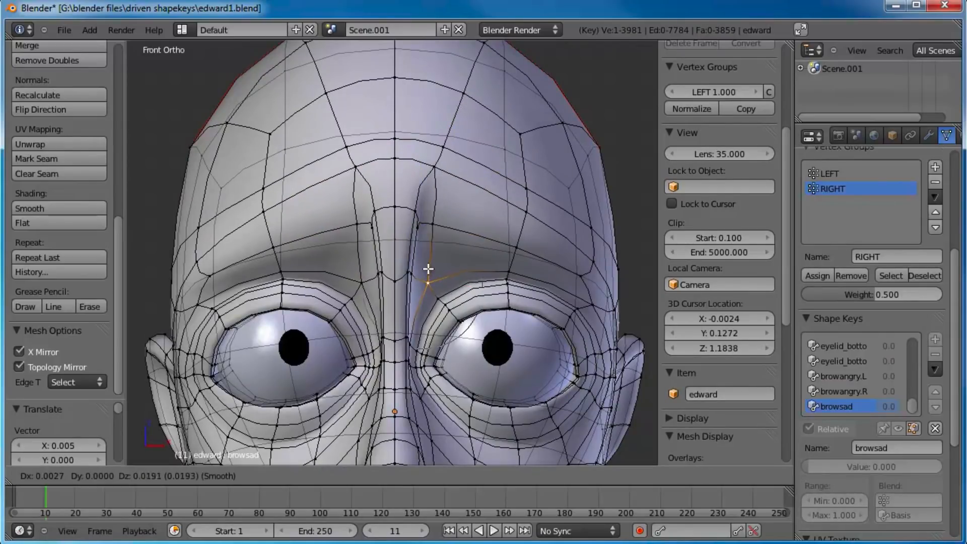
click(429, 263)
right_click(515, 254)
key(g)
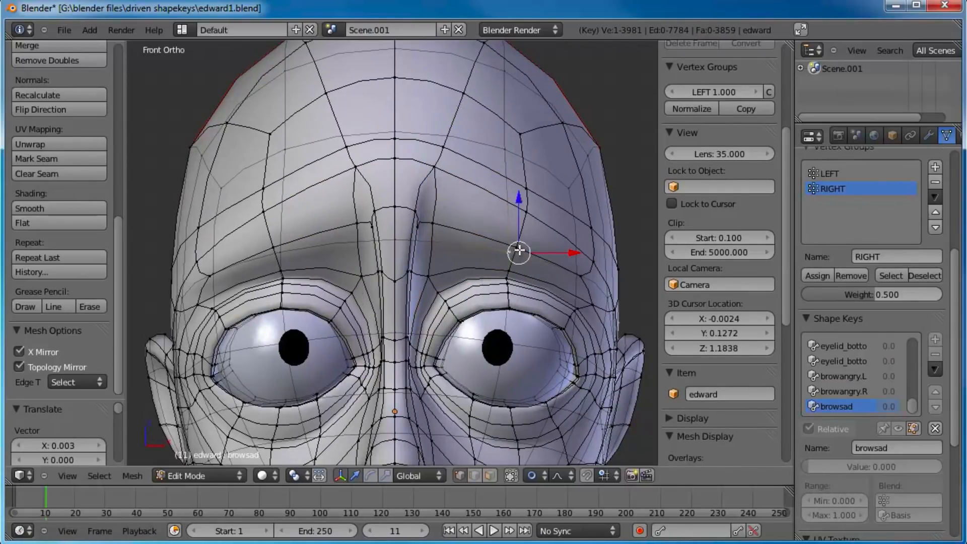
click(502, 242)
Step: Adjust the forehead vertex above the character's left inner brow, and raise the centre forehead vertex slightly
scroll(502, 242, down, 2)
right_click(427, 196)
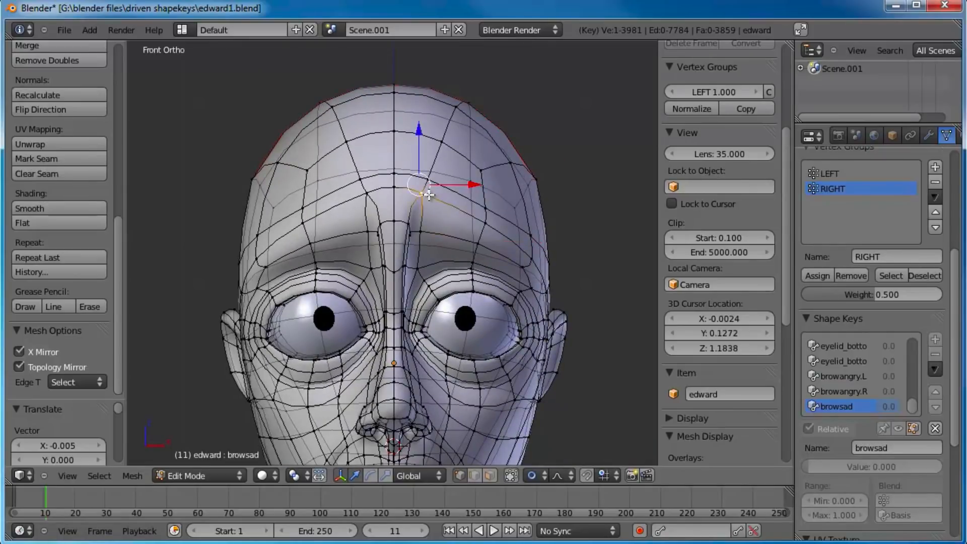
key(g)
click(398, 177)
right_click(397, 186)
key(g)
click(396, 180)
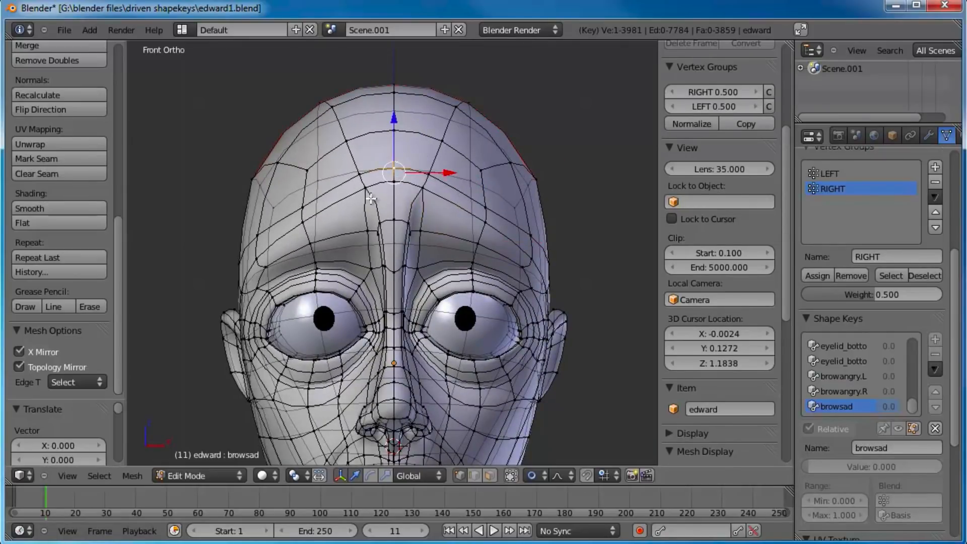
Step: Reposition the top vertex of the character's right inner brow and the vertex just beneath it
right_click(369, 202)
key(g)
click(370, 199)
right_click(378, 212)
key(g)
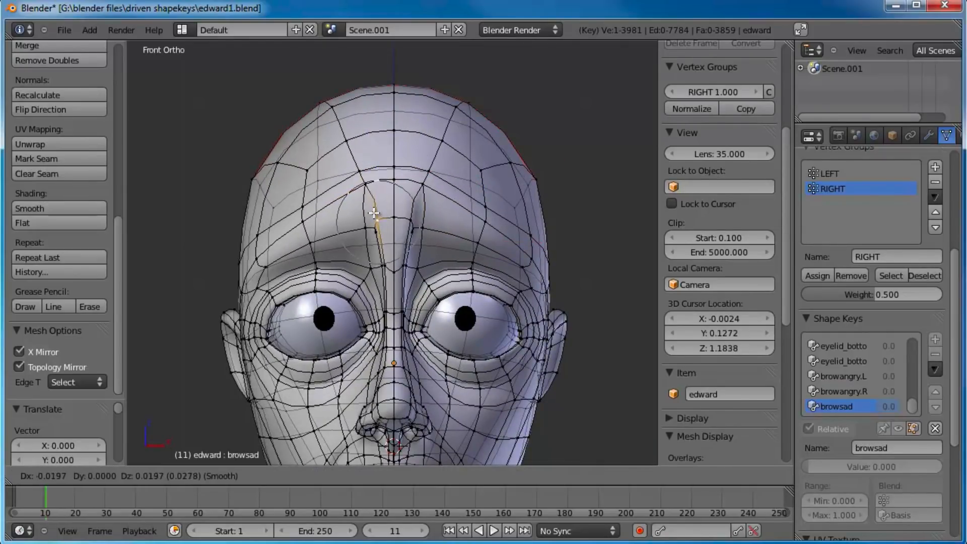
click(379, 208)
Step: Leave mesh editing, set browsad's value to 1.000, and add a shape key from the mix named browsad.R
key(Tab)
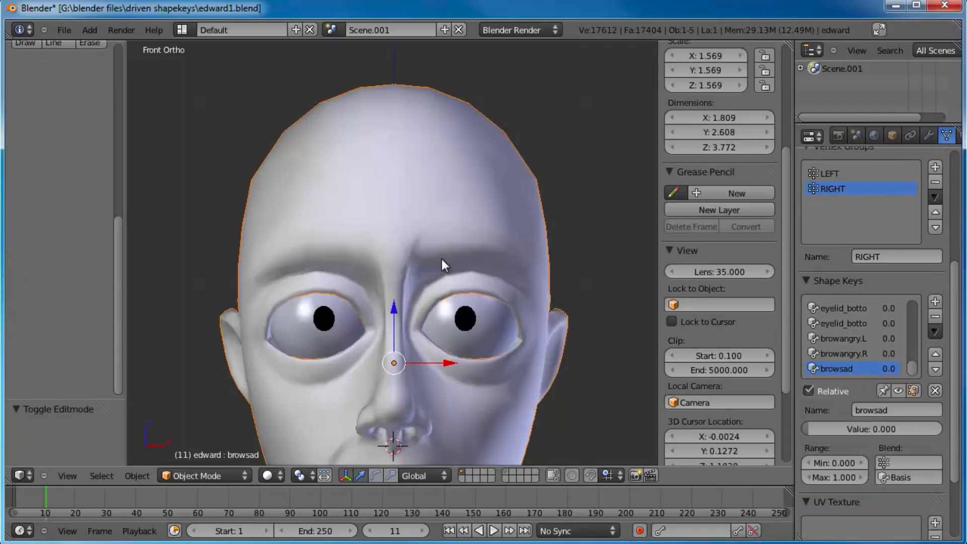
drag(816, 428, 964, 421)
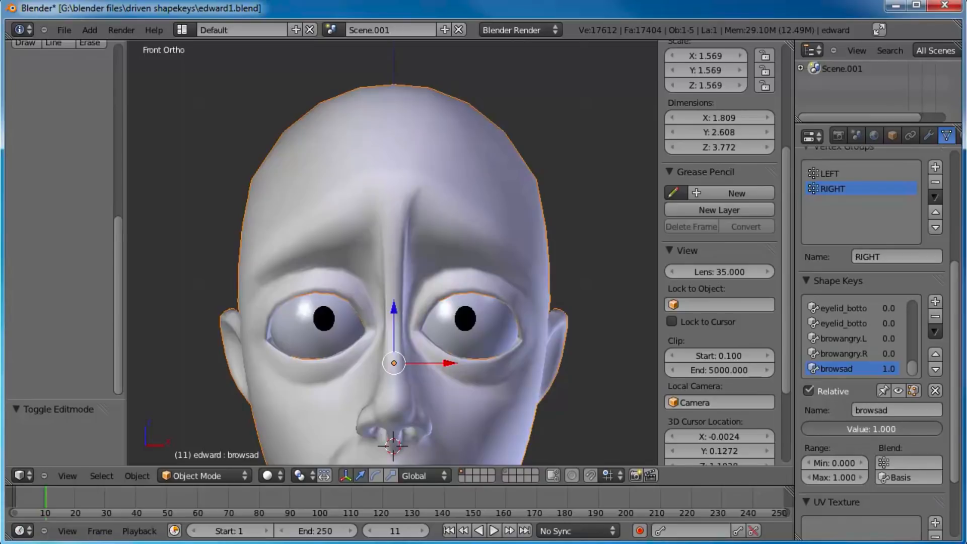
click(936, 302)
click(881, 414)
text(browsad.R)
key(Return)
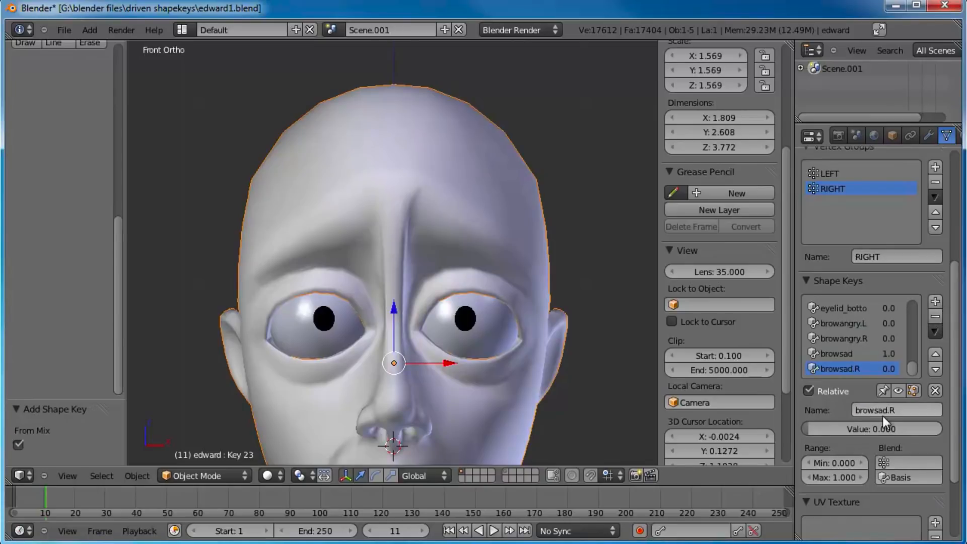
Step: Rename the browsad shape key as browsad.L
click(875, 356)
click(916, 412)
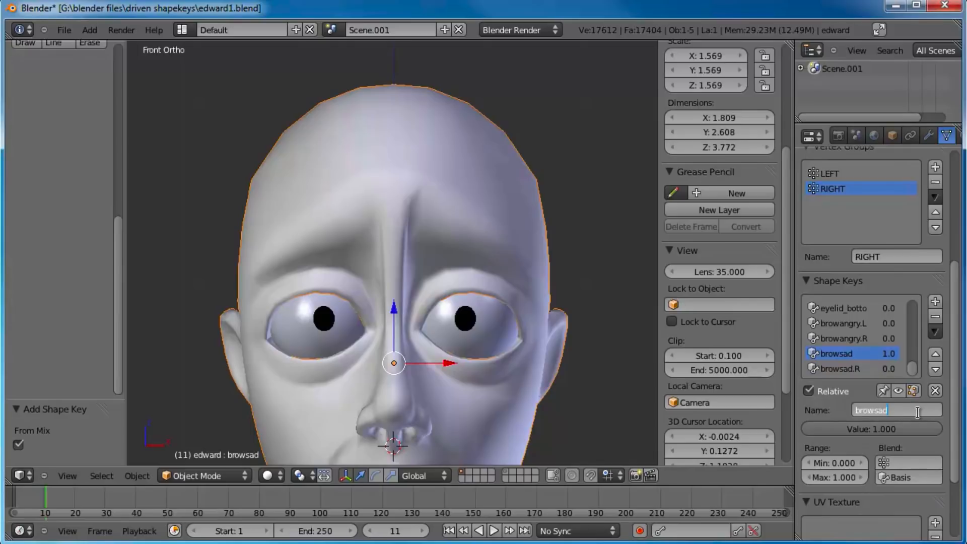
key(End)
text(.L)
key(Return)
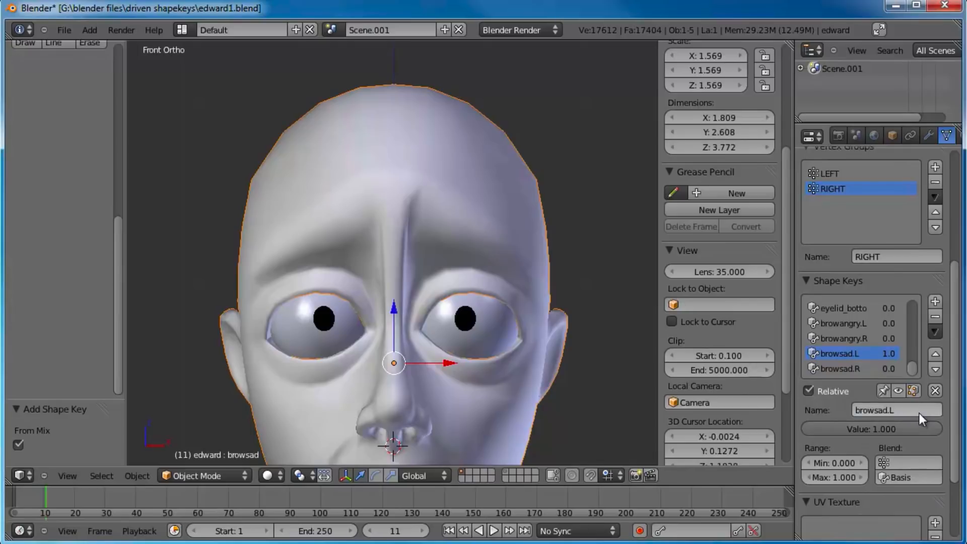
Step: Limit browsad.L to the LEFT vertex group and browsad.R to the RIGHT vertex group
click(911, 463)
click(887, 308)
click(868, 367)
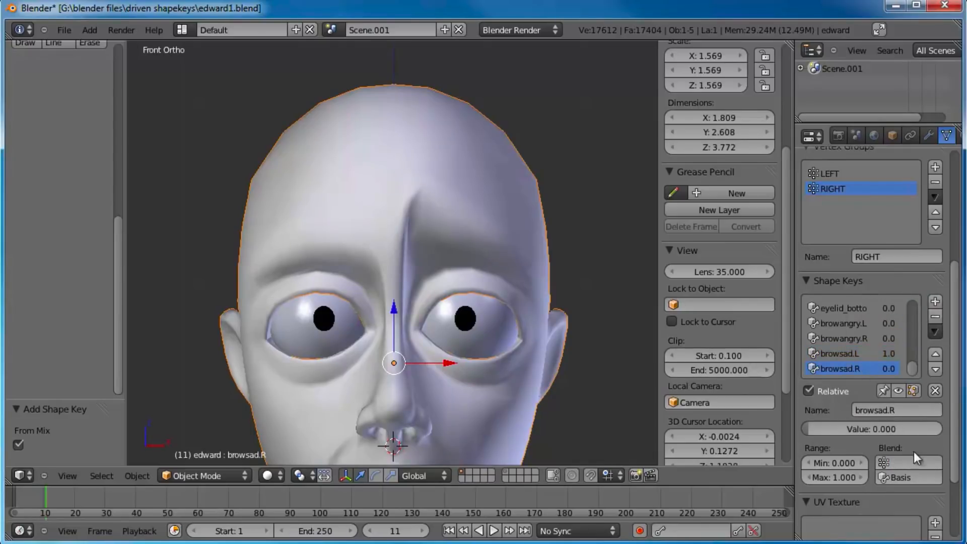
click(913, 462)
click(887, 323)
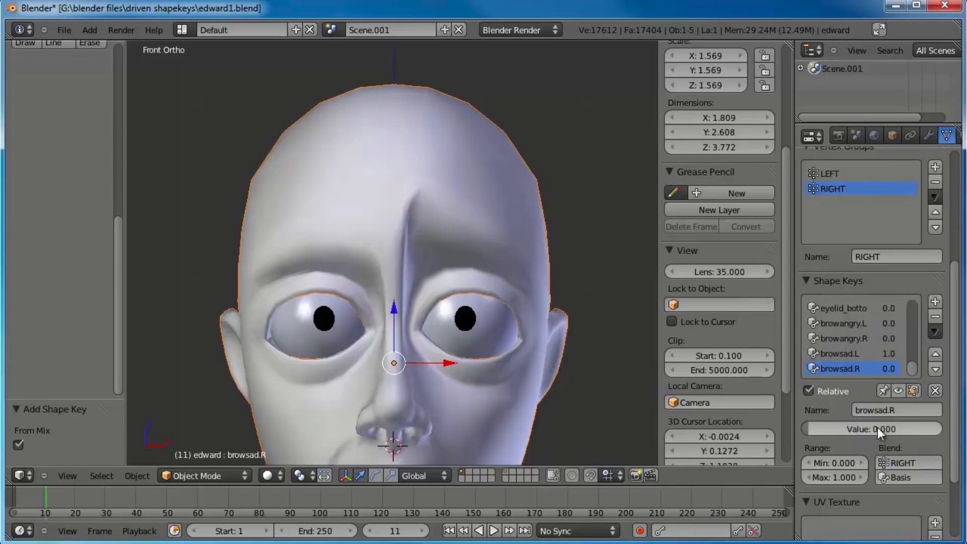
Step: Test browsad.R's value, and return both browsad.R and browsad.L to 0.000
drag(820, 430, 778, 426)
click(870, 354)
drag(908, 424, 644, 421)
Step: Frame the whole head in the front view and save the file over edward1.blend
scroll(497, 310, down, 2)
shift+middle_drag(497, 310, 474, 255)
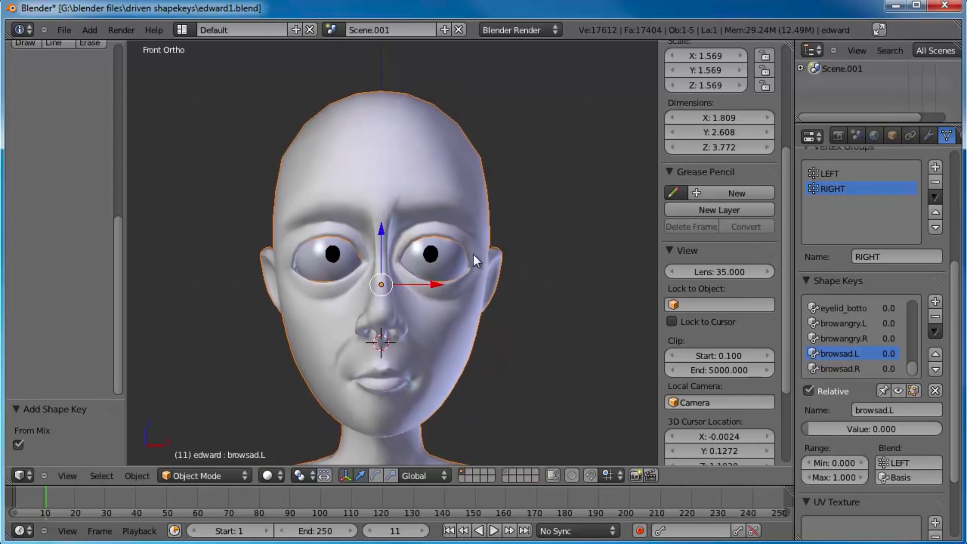
shift+middle_drag(507, 286, 521, 253)
key(ctrl+s)
click(521, 254)
Step: Make eyelid_bottom.R the active shape key, deselect the head, and inspect the eyes in the front view
scroll(869, 355, up, 3)
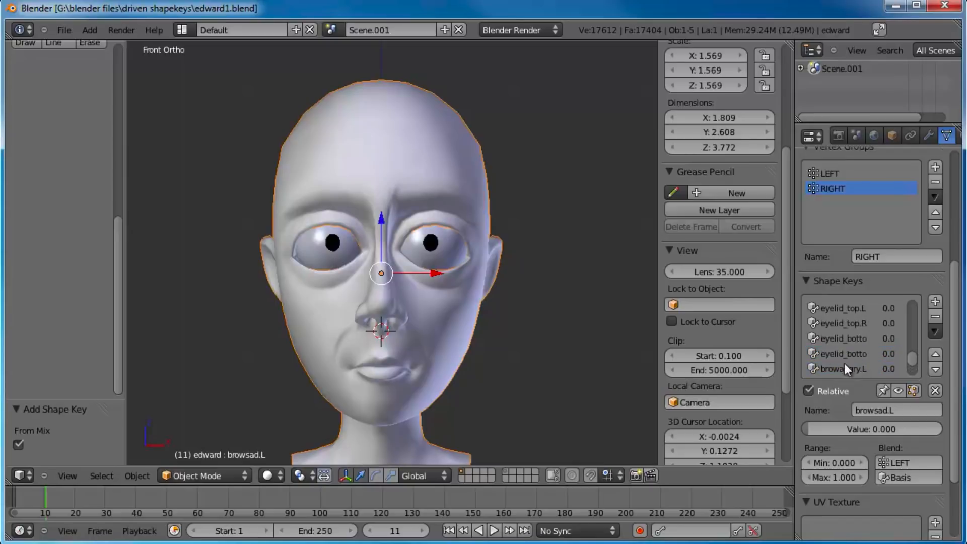
click(838, 353)
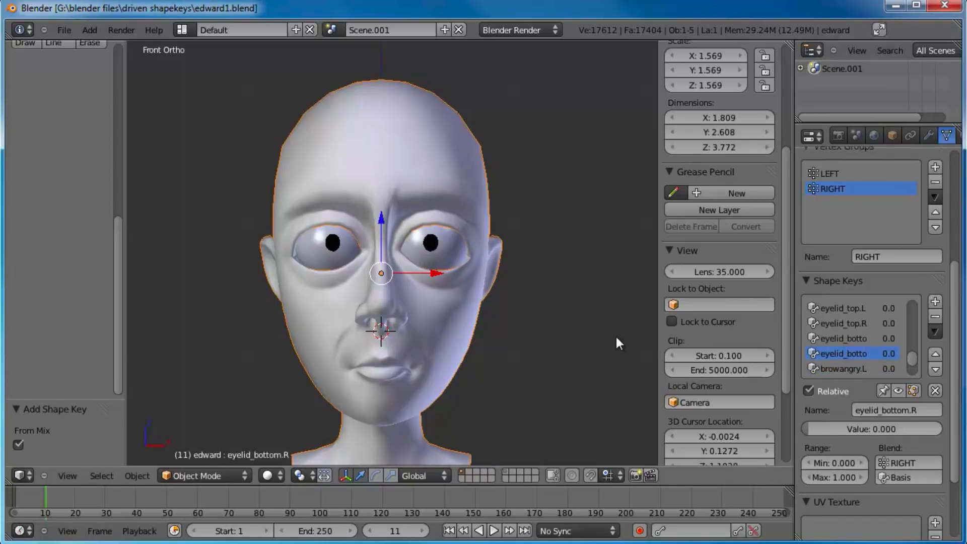
scroll(475, 262, up, 2)
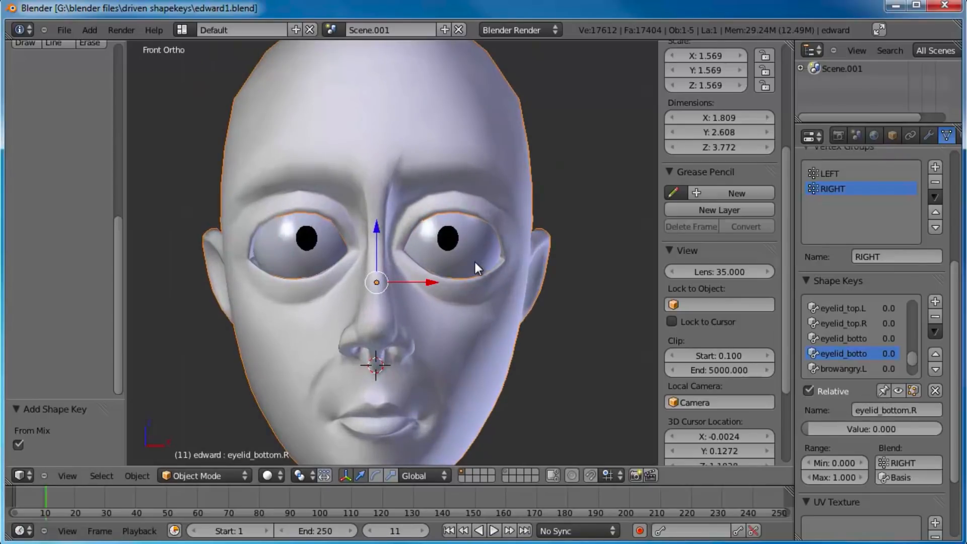
scroll(476, 262, up, 1)
key(a)
scroll(528, 262, down, 4)
middle_drag(410, 277, 445, 262)
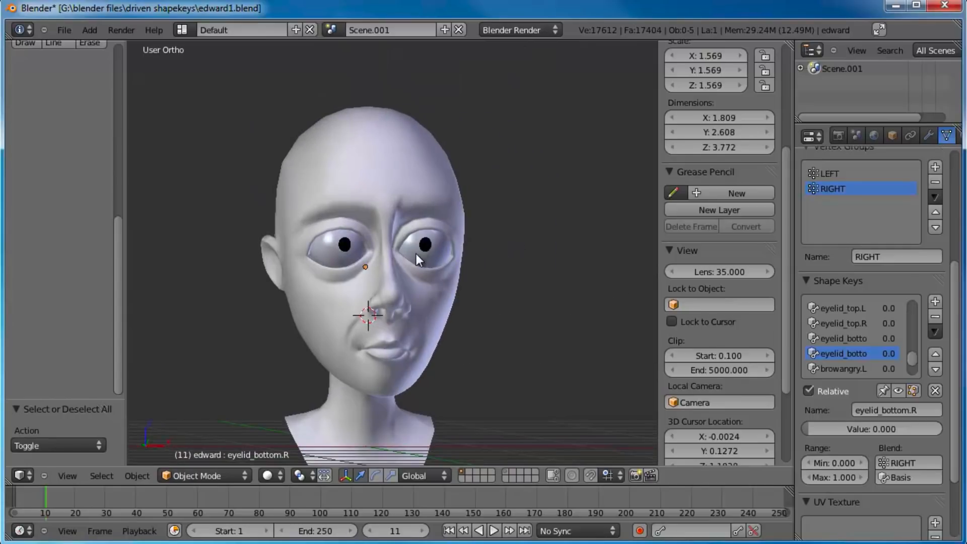
key(KP_1)
scroll(416, 253, up, 4)
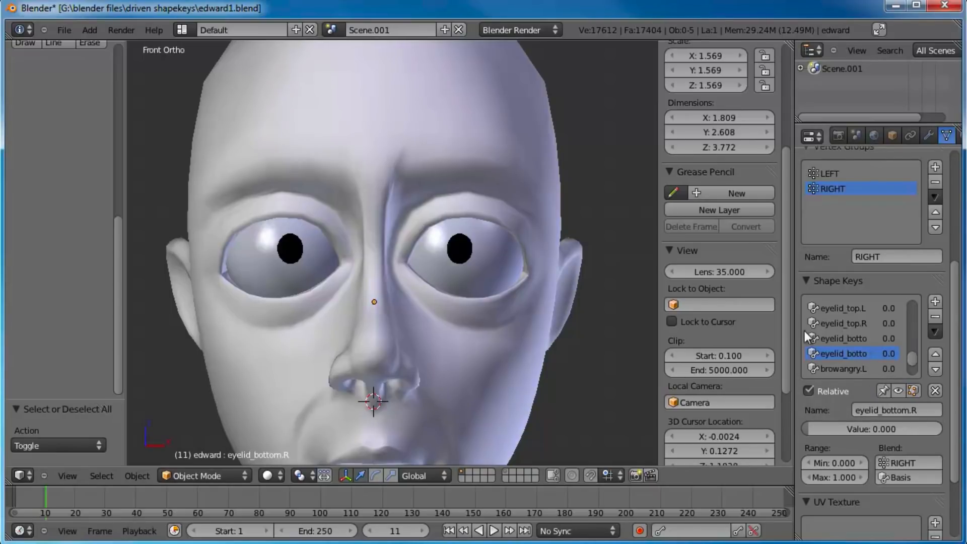
Step: Widen the properties area, test eyelid_bottom.R's value, and set its minimum range to -0.25
drag(794, 331, 746, 332)
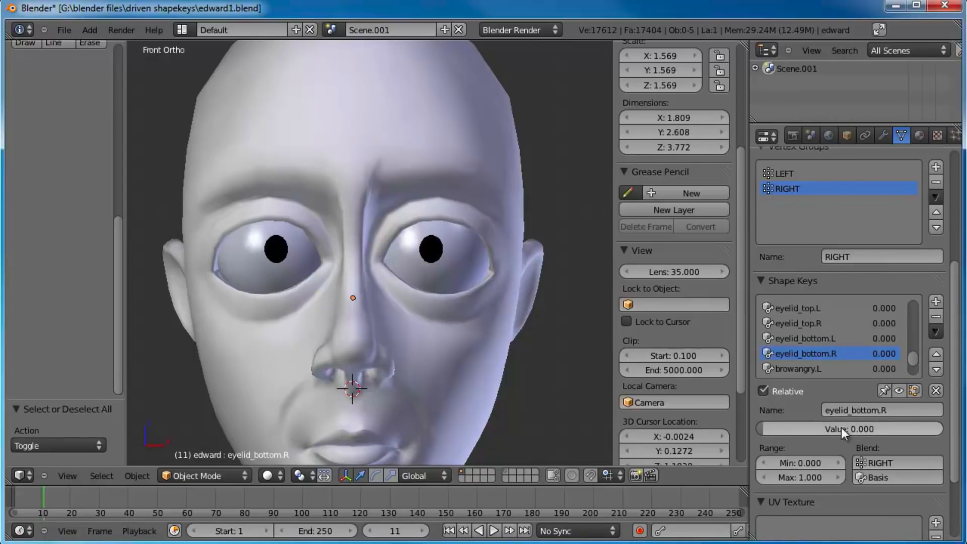
drag(808, 426, 729, 424)
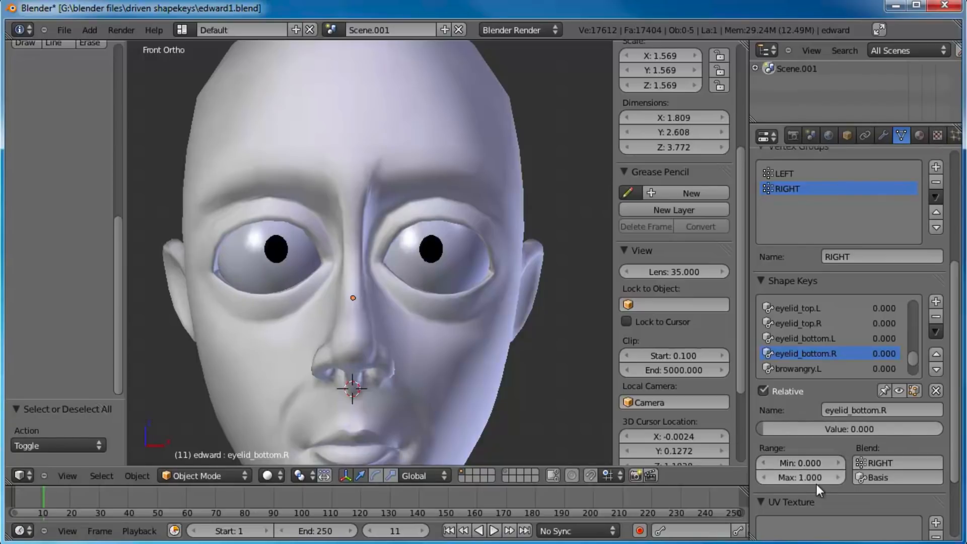
click(805, 464)
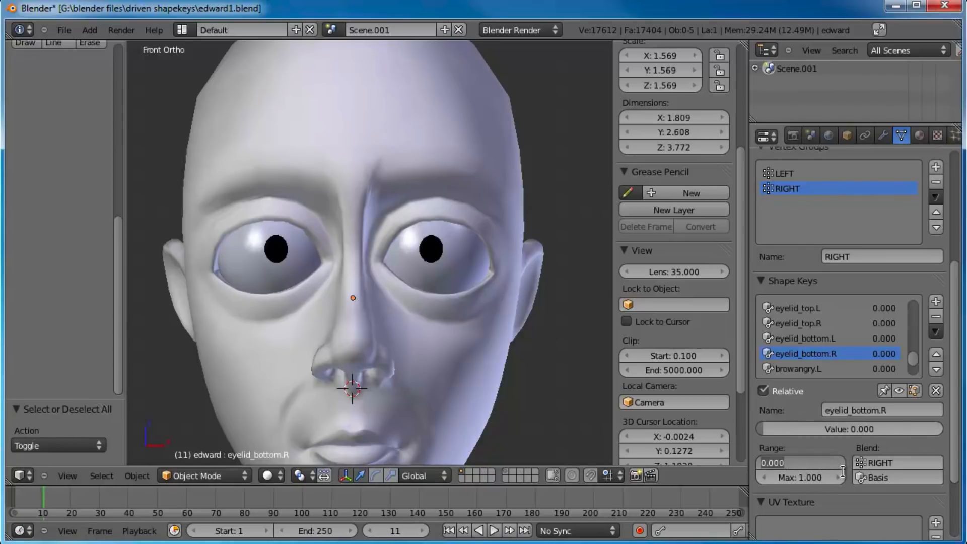
key(BackSpace)
text(-0.25)
key(Return)
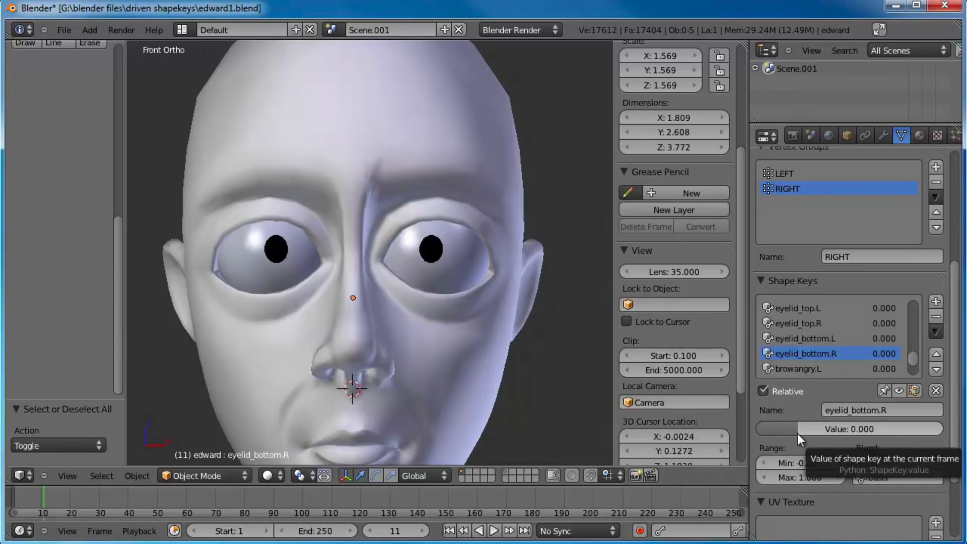
Step: Set eyelid_bottom.R's minimum range to -0.5, test the value down to -0.5 from the side, and return it to 0
mouse_move(799, 433)
mouse_down()
mouse_move(737, 427)
mouse_move(808, 436)
mouse_move(737, 430)
mouse_move(788, 433)
mouse_up()
click(811, 465)
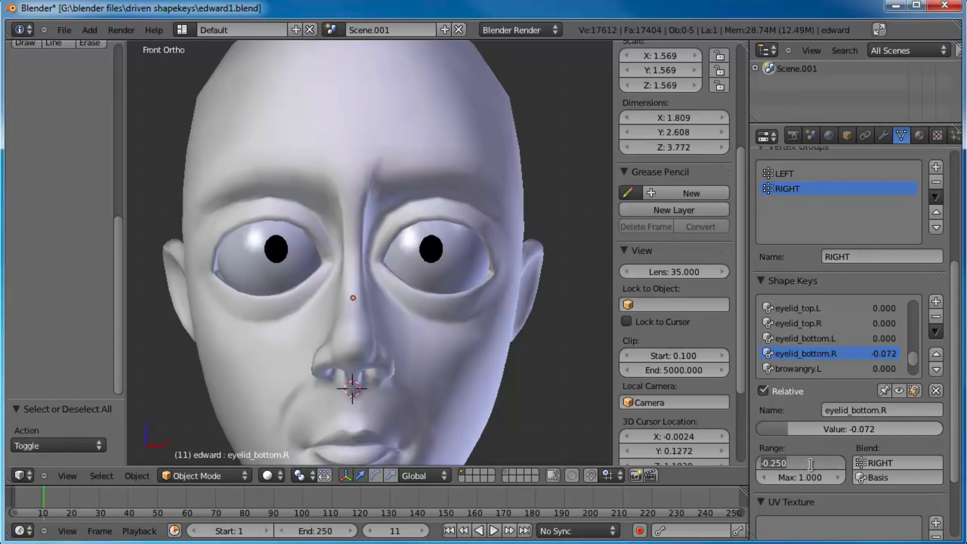
key(BackSpace)
text(-0.5)
key(Return)
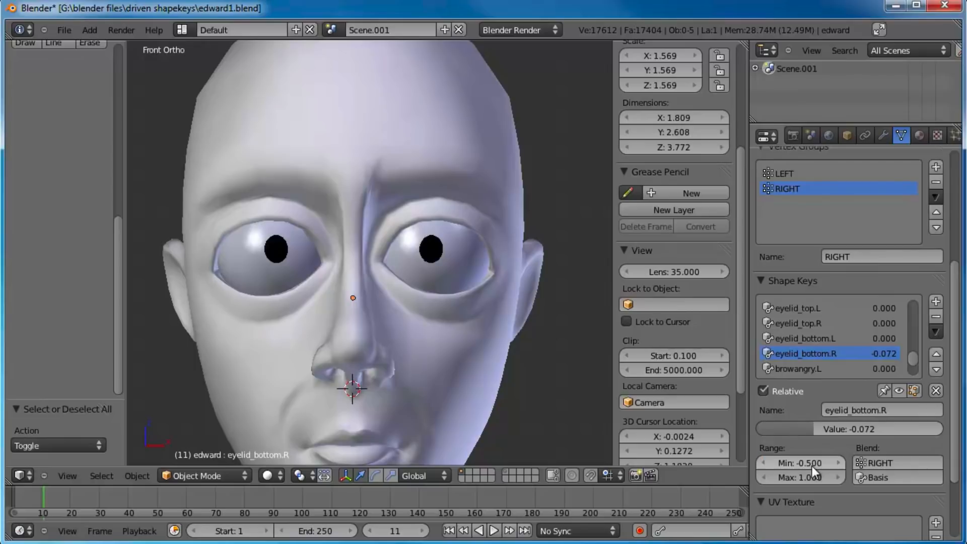
drag(814, 430, 725, 424)
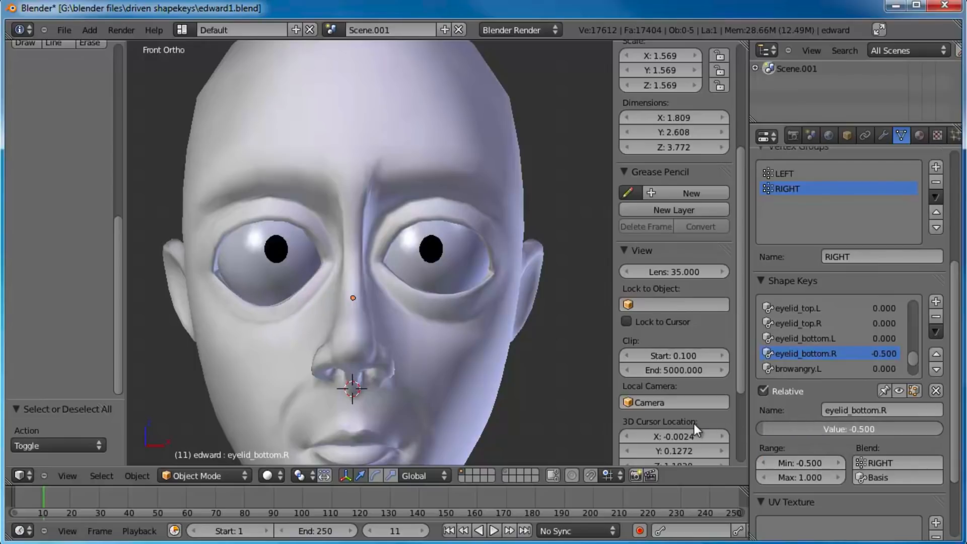
middle_drag(298, 250, 429, 295)
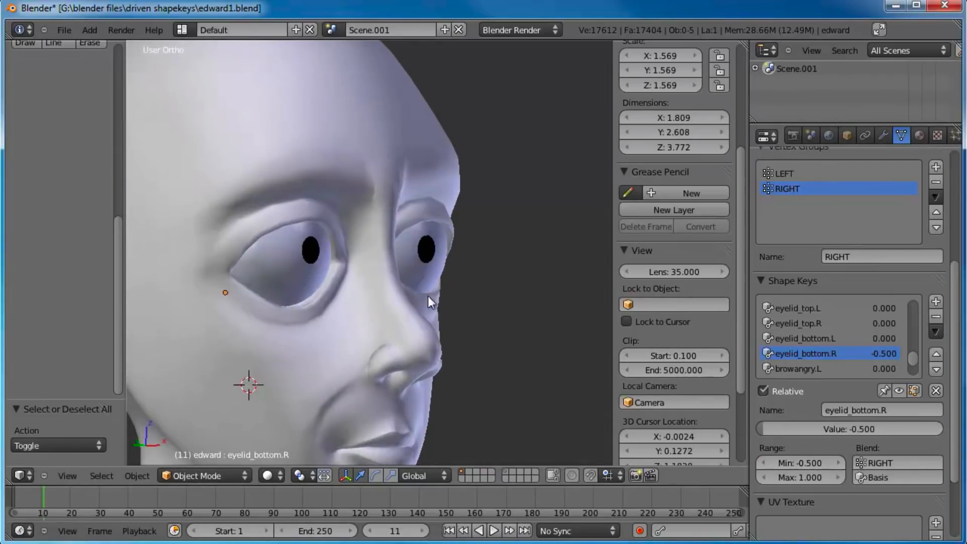
mouse_move(806, 429)
mouse_down()
mouse_move(844, 434)
mouse_move(752, 433)
mouse_move(814, 436)
mouse_up()
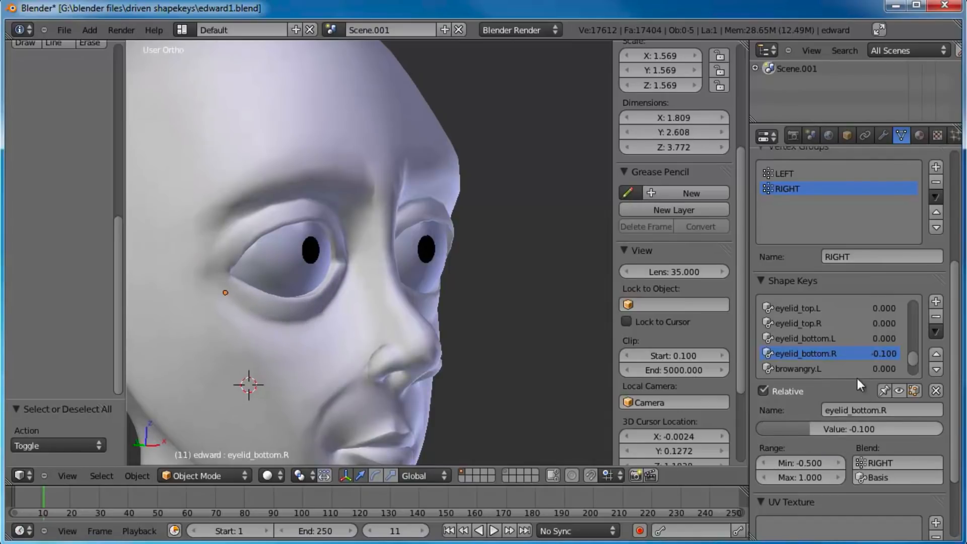
click(857, 427)
text(0)
key(Return)
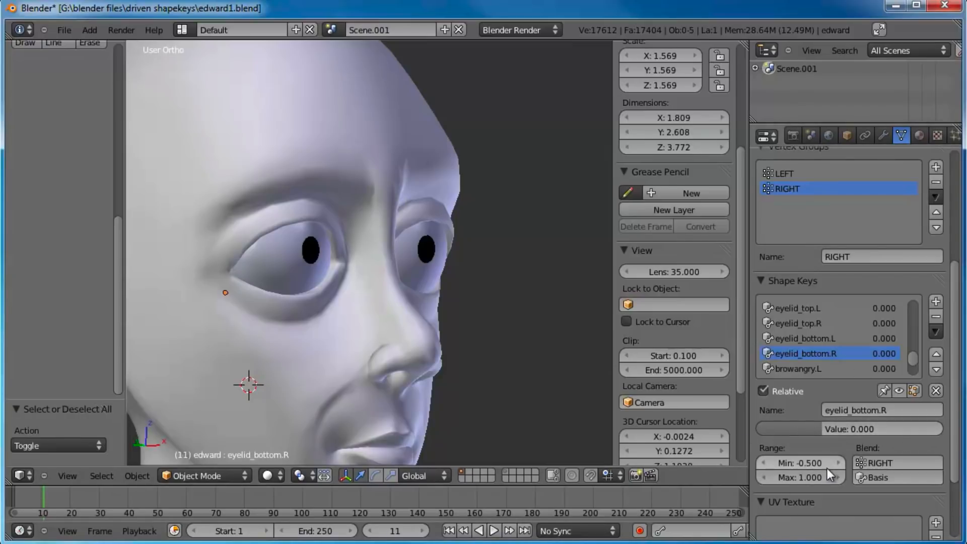
Step: Set the minimum range of the eyelid_bottom.L shape key to -0.5
click(805, 339)
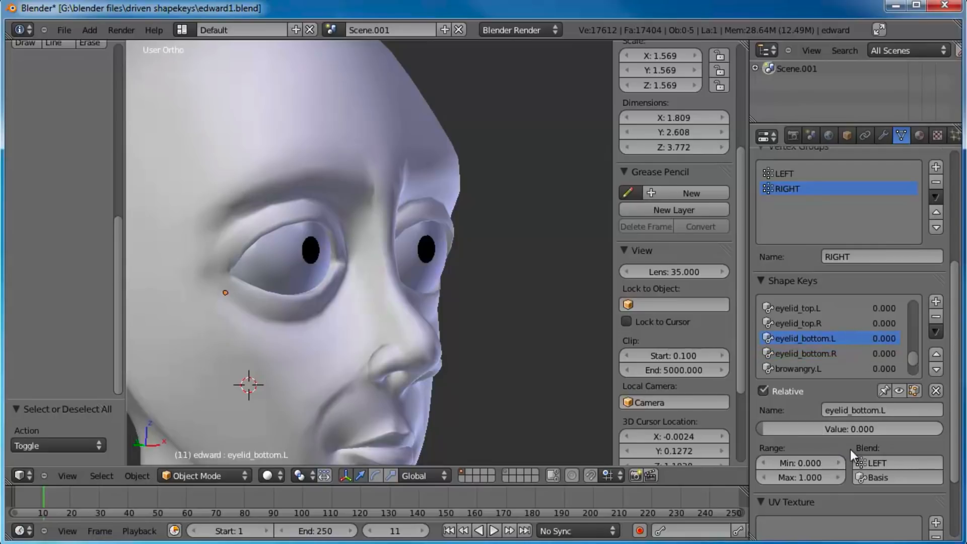
click(812, 463)
key(Return)
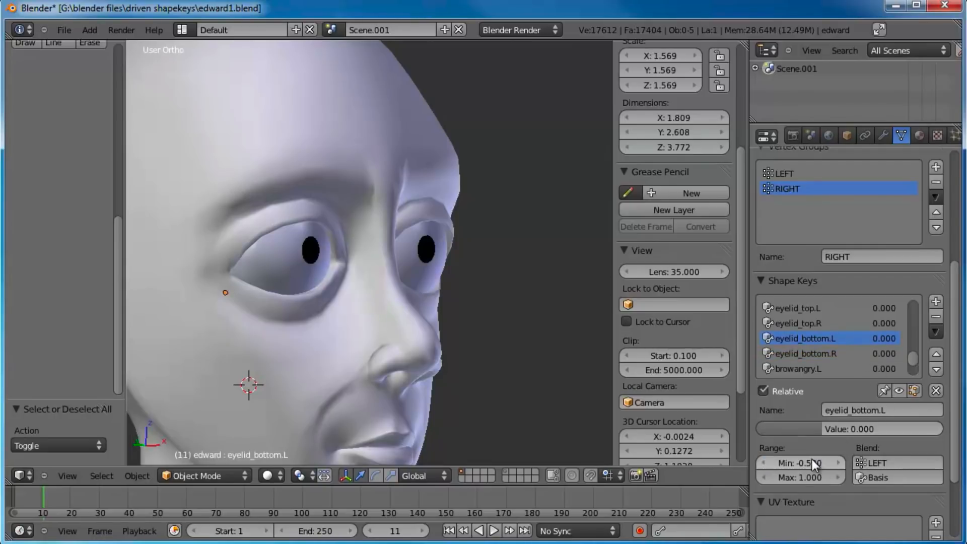
Step: Set eyelid_top.R's minimum range to -0.5 and test its value at that minimum
click(840, 325)
click(815, 461)
text(-0.5)
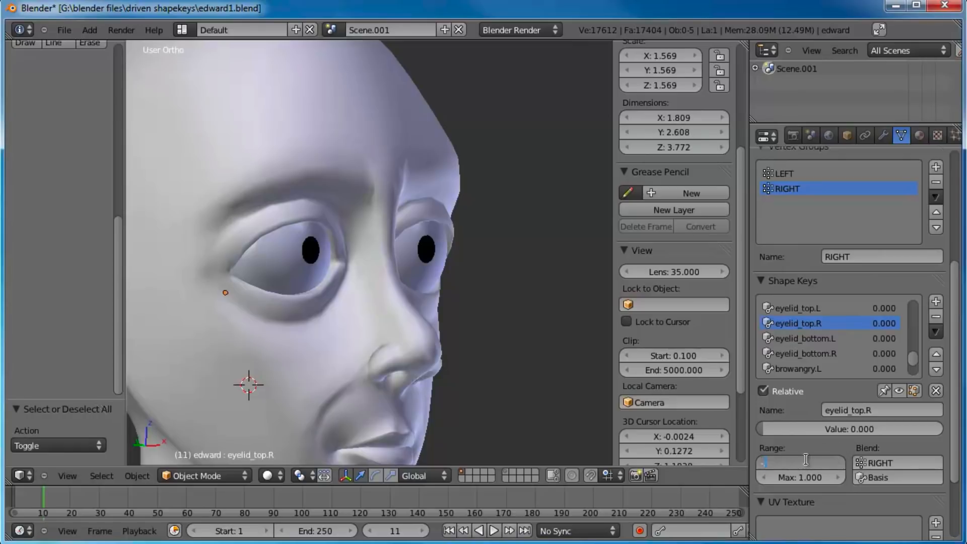
key(Return)
drag(825, 428, 727, 433)
Step: Set eyelid_top.R's minimum range to -0.3 and lower its value to -0.3, checking the eye from the front
click(807, 463)
key(BackSpace)
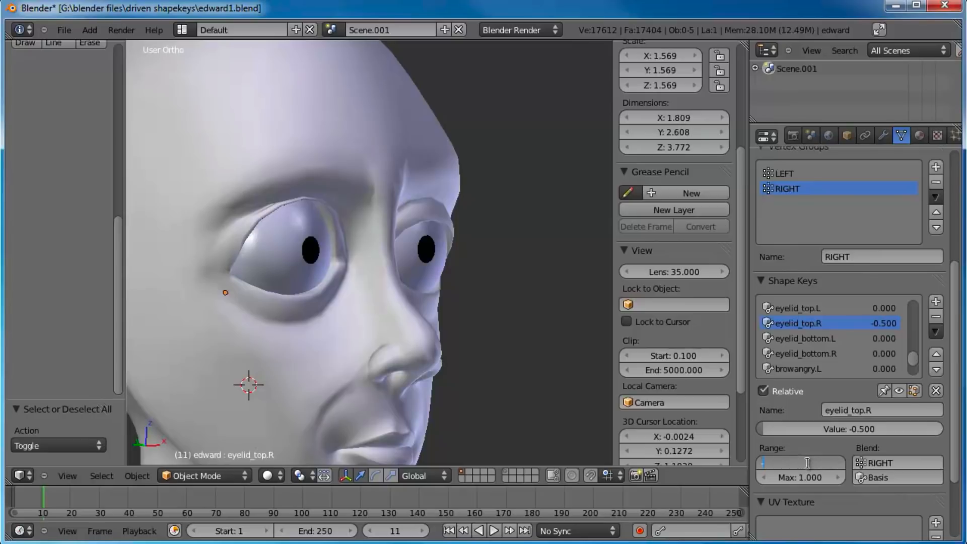
text(-3)
key(Return)
drag(770, 434, 737, 432)
middle_drag(454, 262, 383, 270)
drag(820, 430, 655, 422)
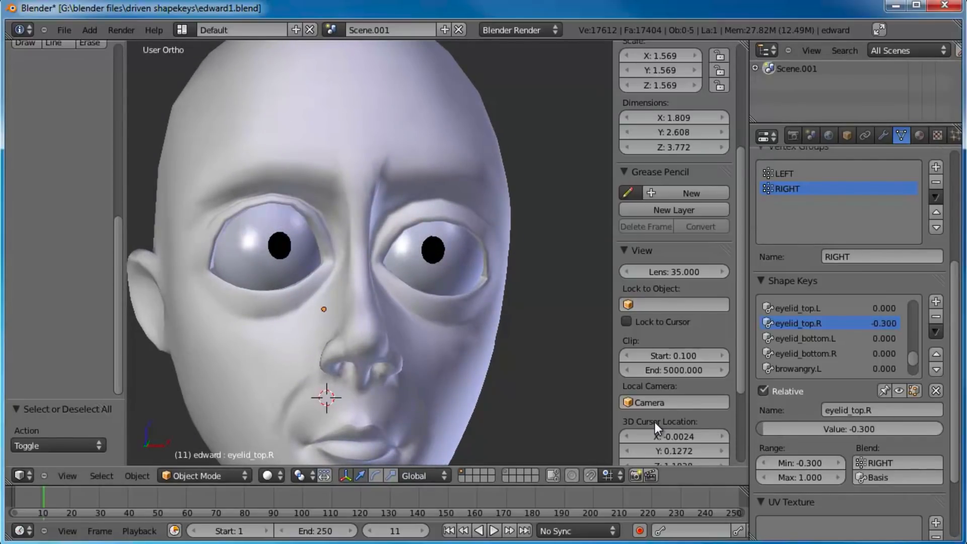
Step: Lower eyelid_bottom.R's value to its minimum and set its minimum range to -0.3
click(805, 353)
drag(826, 431, 701, 427)
mouse_move(448, 340)
middle_down()
mouse_move(428, 340)
mouse_move(491, 334)
mouse_move(444, 337)
middle_up()
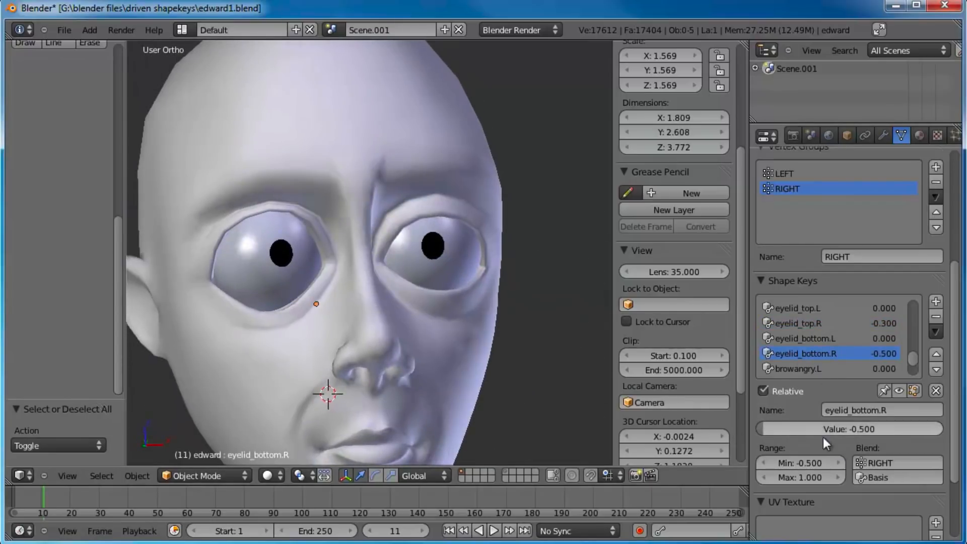
click(806, 459)
text(-0.3)
key(Return)
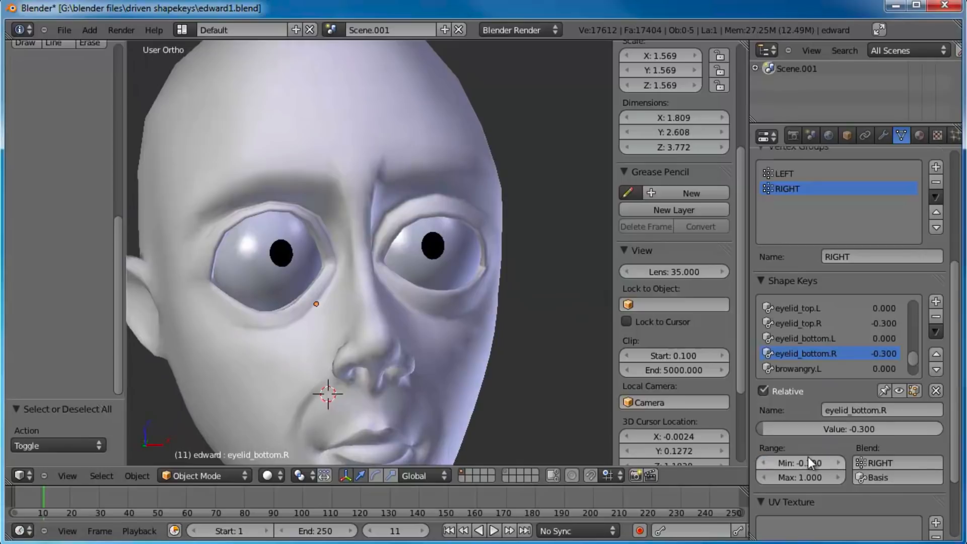
Step: Set eyelid_bottom.L's minimum range to -0.3 and lower its value to -0.3
click(830, 339)
click(817, 462)
key(BackSpace)
text(-0.3)
key(Return)
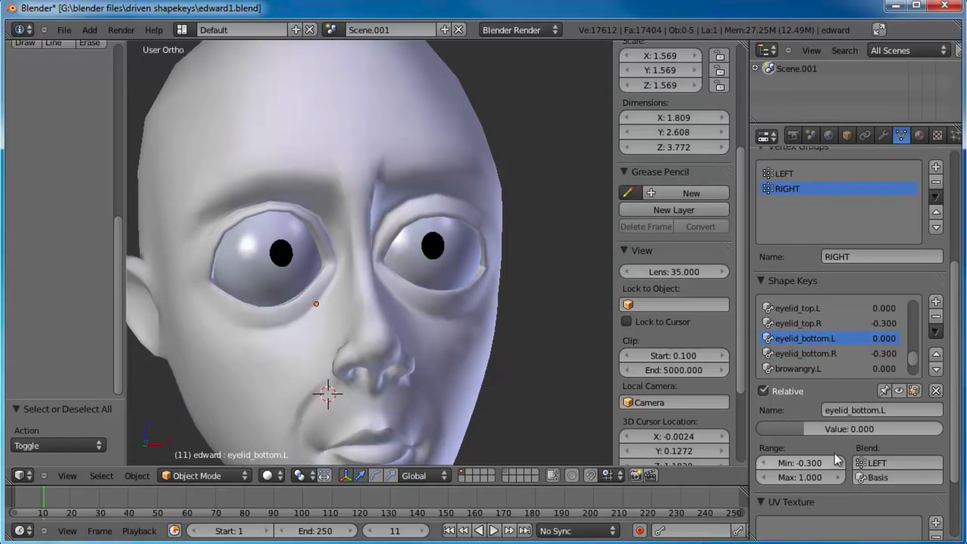
drag(836, 430, 725, 407)
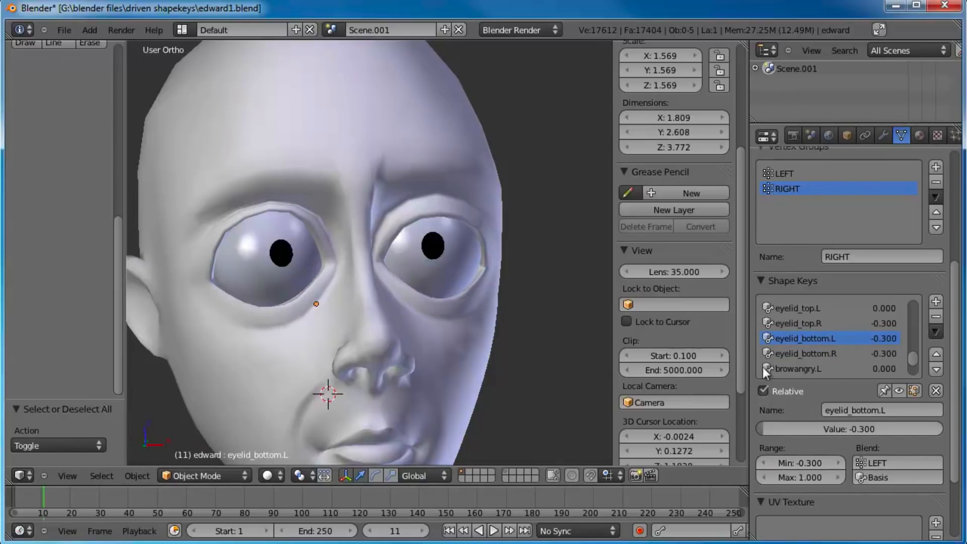
Step: Set eyelid_top.L's minimum range to -0.3, lower its value to -0.3, and check the widened eyes on the whole head
click(808, 310)
click(807, 460)
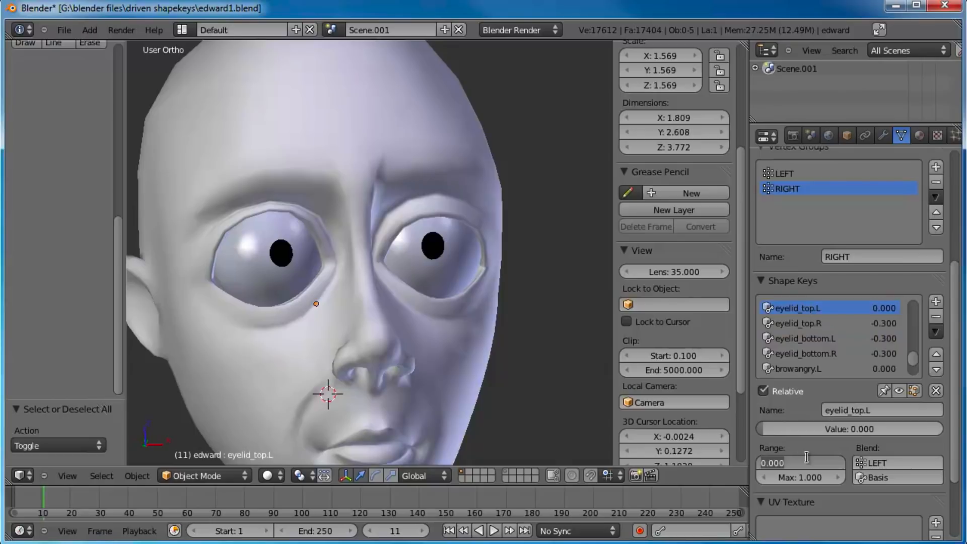
text(-0.3)
key(Return)
drag(800, 422, 736, 426)
scroll(473, 323, down, 5)
mouse_move(434, 305)
middle_down()
mouse_move(419, 304)
mouse_move(453, 301)
middle_up()
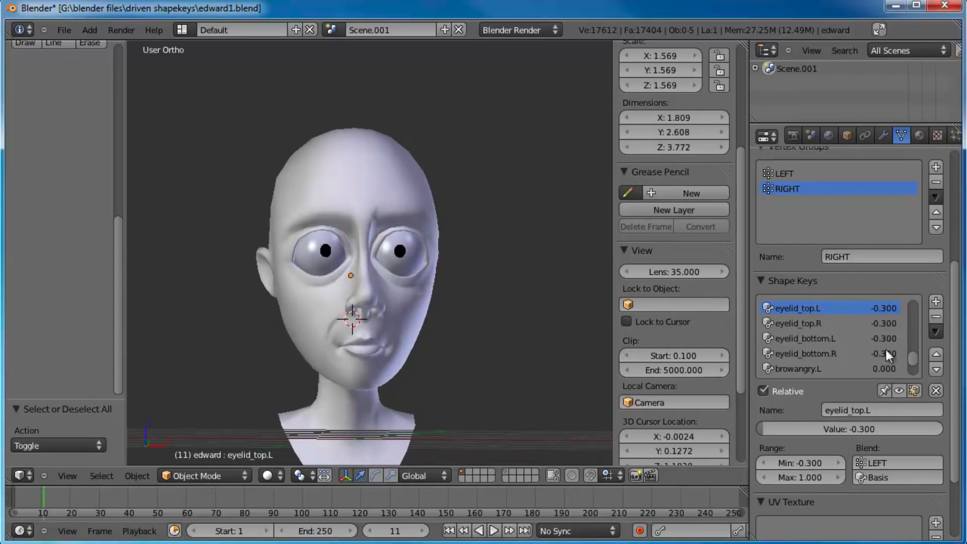
Step: Return the values of eyelid_top.L and eyelid_top.R to 0
click(858, 425)
text(0)
key(Return)
click(860, 324)
click(873, 429)
text(00)
key(Return)
Step: Return the values of eyelid_bottom.L and eyelid_bottom.R to 0
click(848, 339)
click(860, 429)
text(0)
key(Return)
click(845, 355)
click(855, 429)
text(0)
key(Return)
Step: Add a new shape key after browsad.R at the end of the list and name it browouterUp
drag(913, 359, 918, 380)
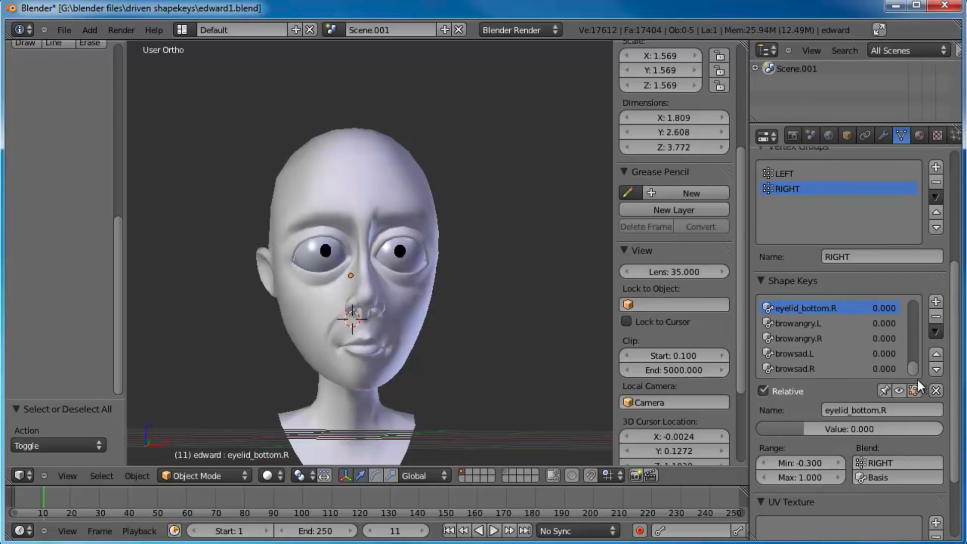
click(784, 367)
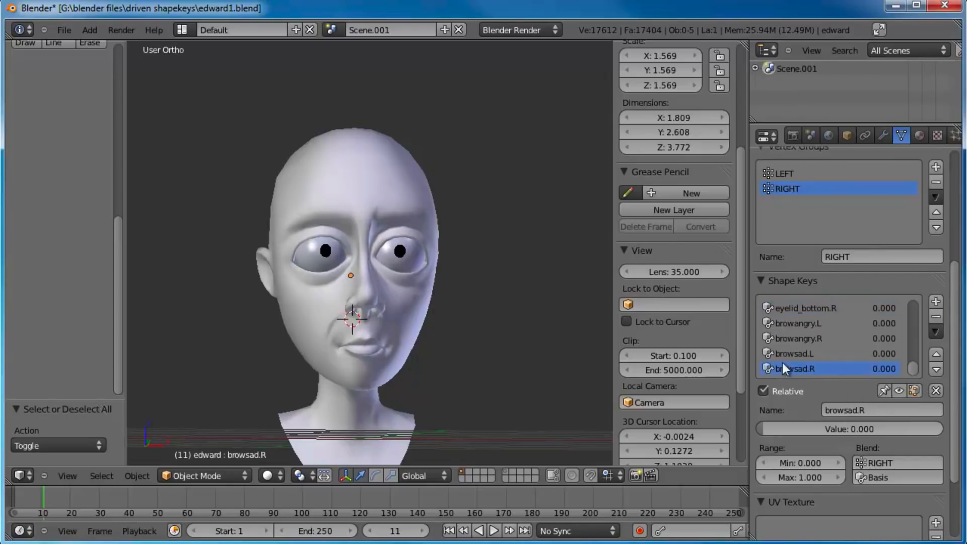
key(KP_1)
scroll(394, 258, up, 3)
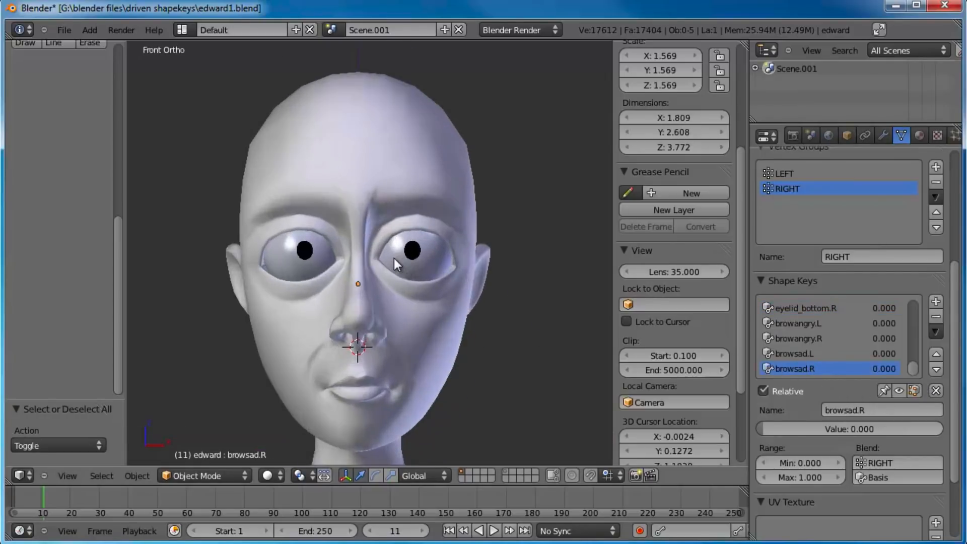
shift+middle_drag(403, 237, 407, 261)
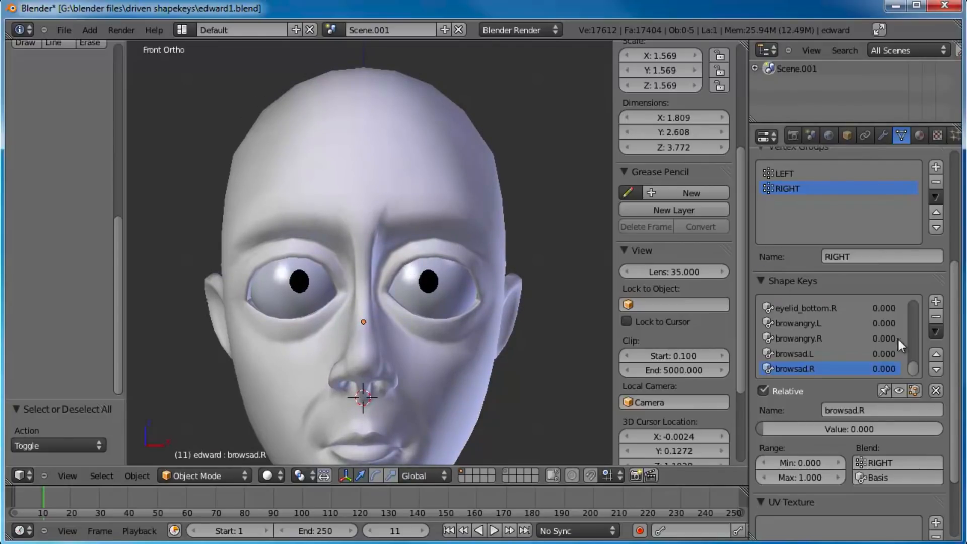
click(936, 303)
click(877, 410)
text(b)
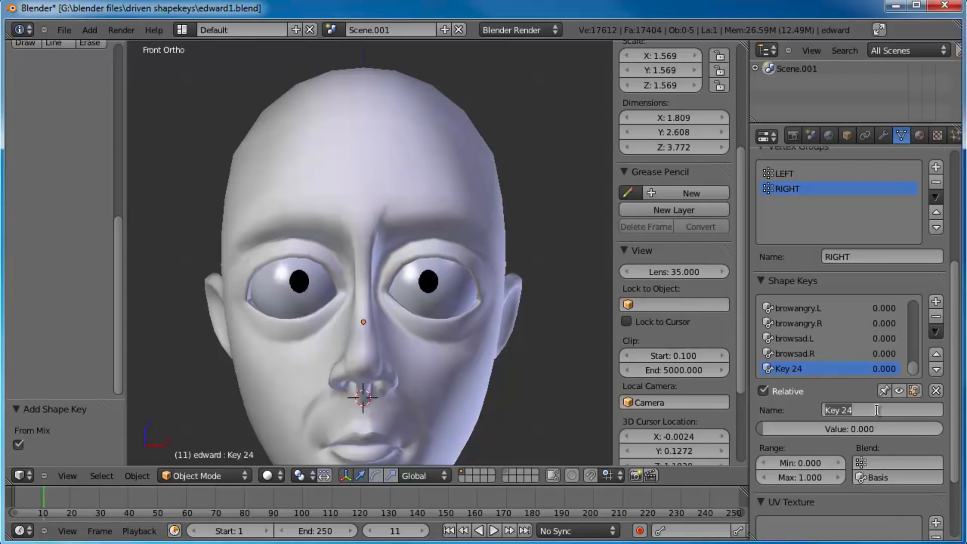
text(rowouterUp)
key(Return)
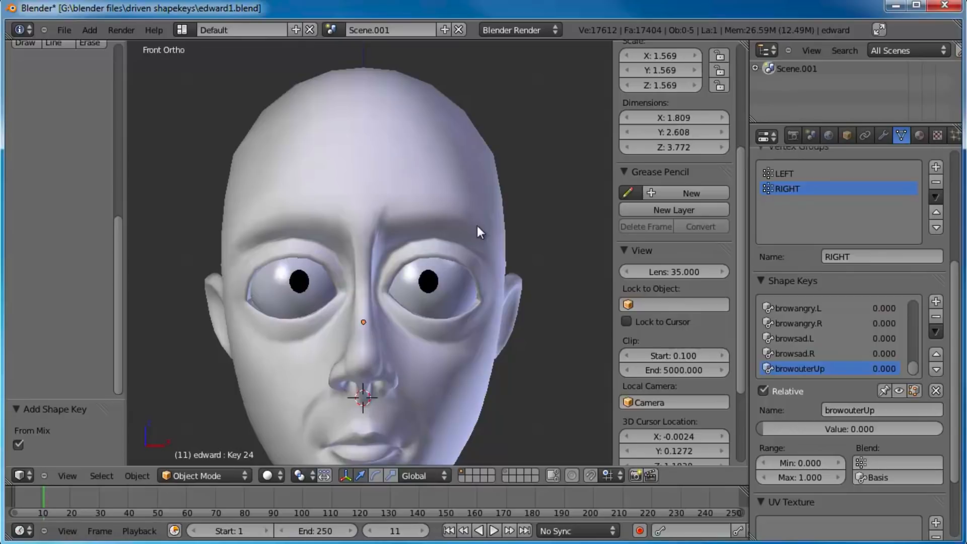
Step: In Edit Mode, select five vertices above the outer end of the character's left eyebrow
key(Tab)
right_click(445, 202)
shift+right_click(445, 223)
shift+right_click(450, 184)
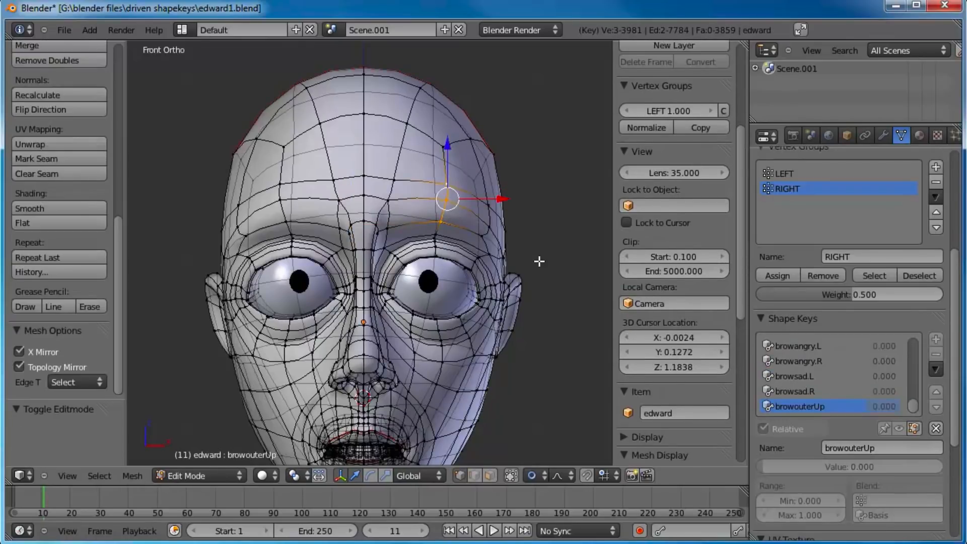
key(g)
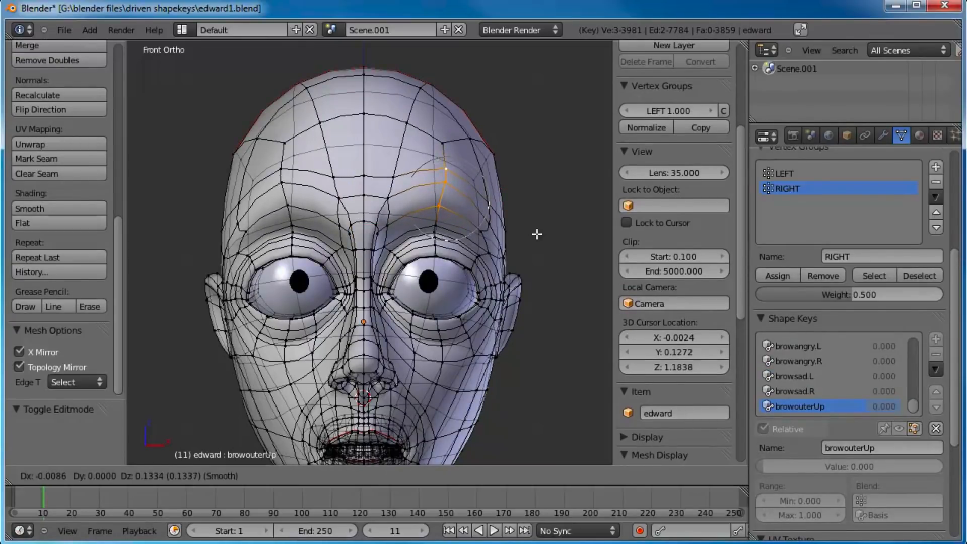
right_click(537, 234)
shift+right_click(489, 234)
shift+right_click(490, 204)
Step: Raise the selected outer brow vertices along Z with proportional editing, nudge them about 0.009 inward, and return to Object Mode
key(g)
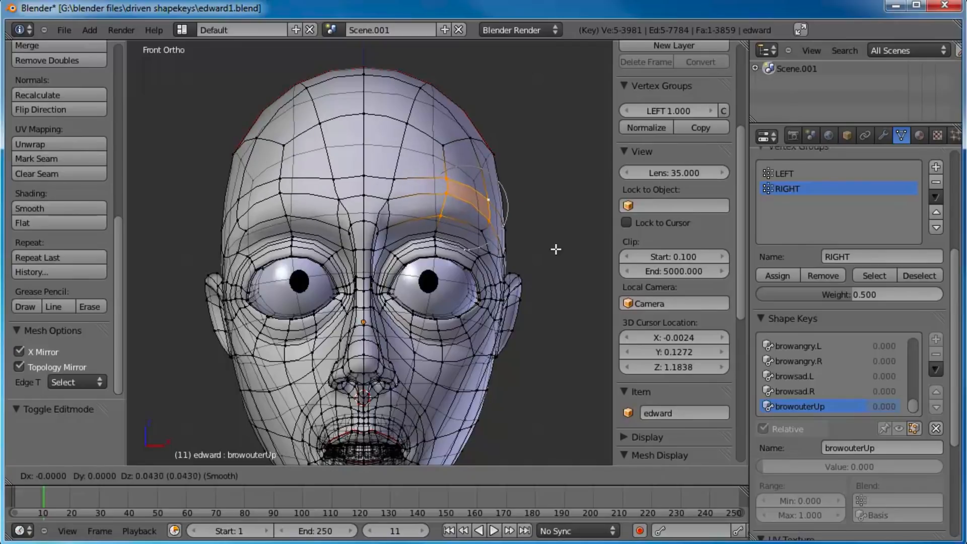
key(z)
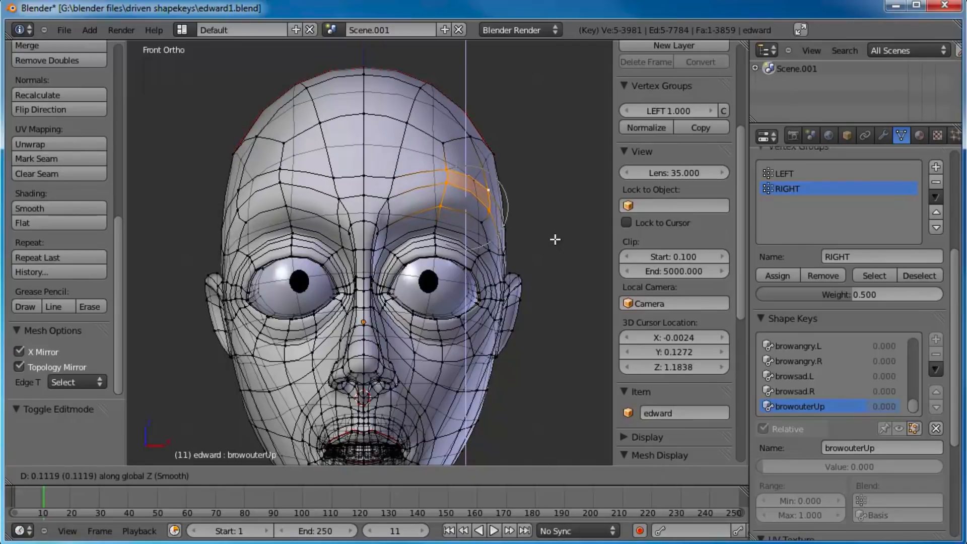
click(556, 236)
key(g)
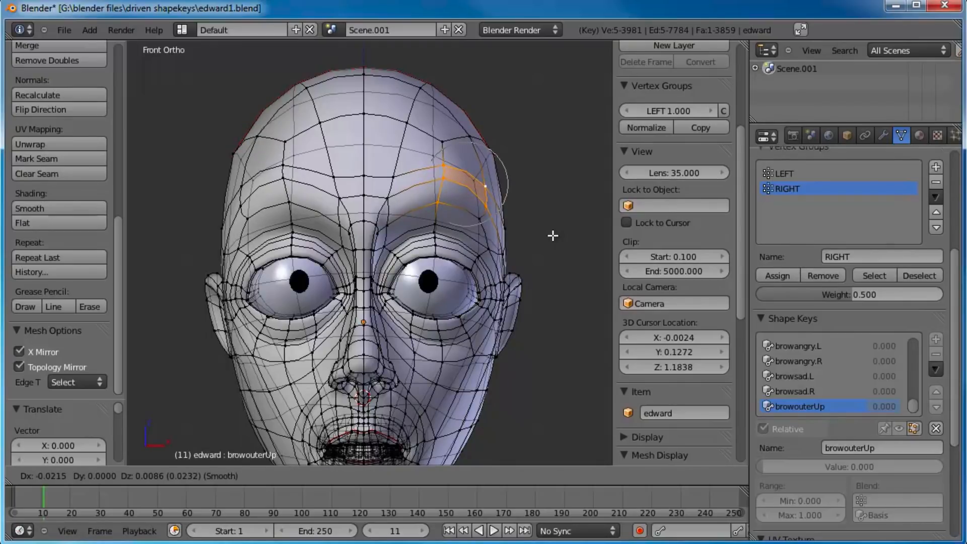
click(553, 236)
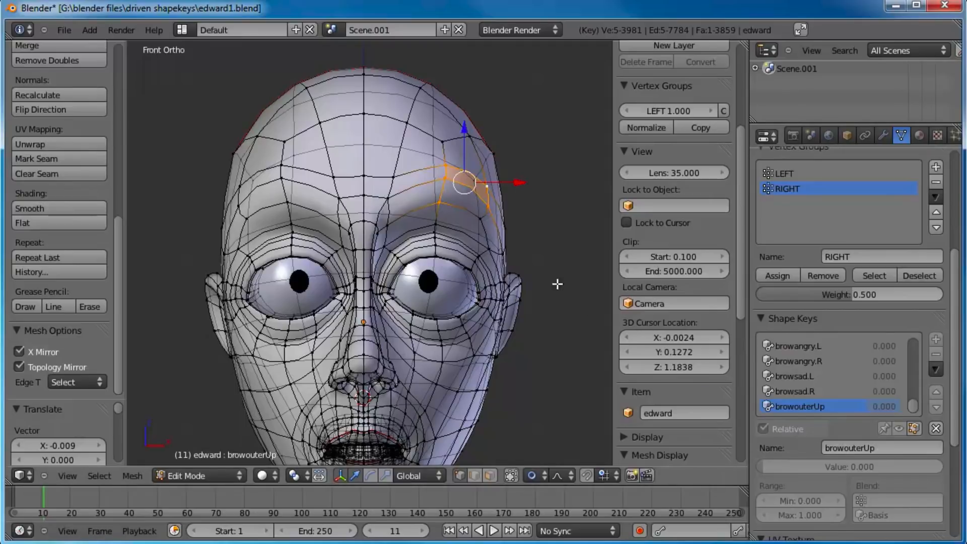
key(Tab)
Step: Rename the browouterUp shape key to browouter
click(867, 409)
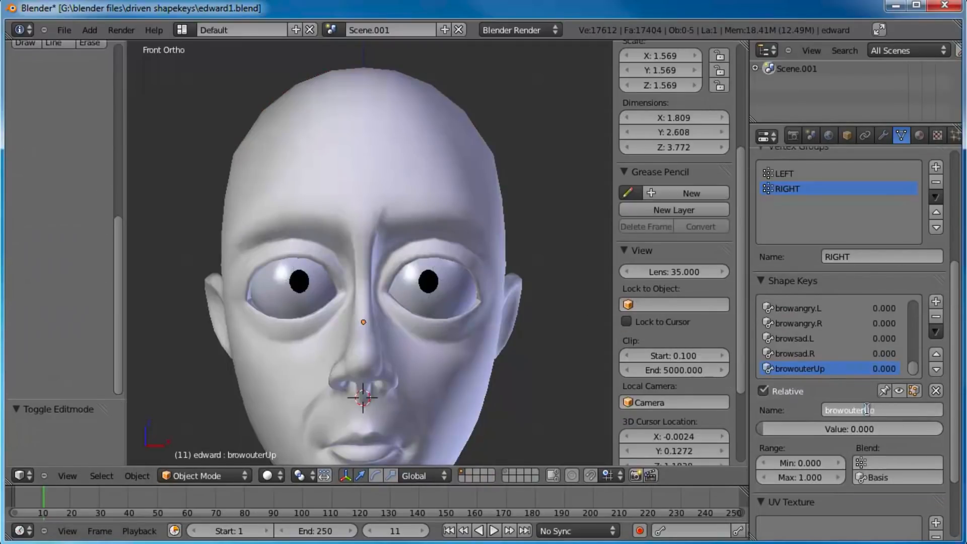
key(Delete)
key(Delete)
key(Return)
Step: Set browouter's minimum range to -0.3 and test its value at -0.3
click(826, 463)
key(BackSpace)
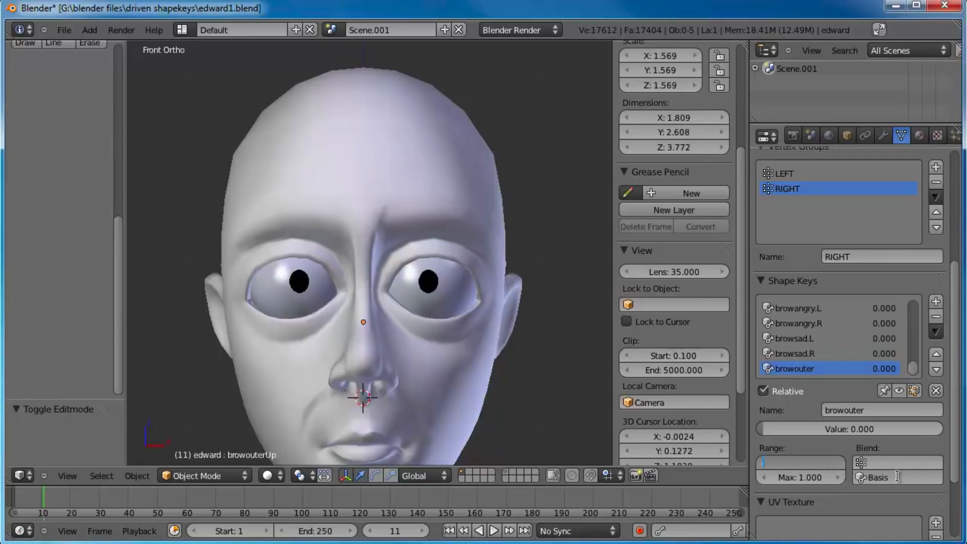
text(-0.3)
key(Return)
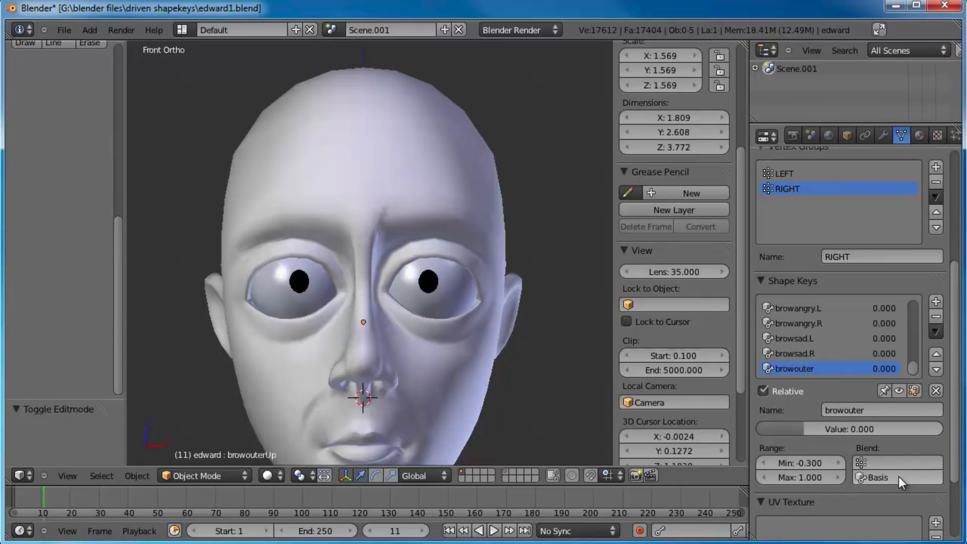
drag(805, 429, 739, 429)
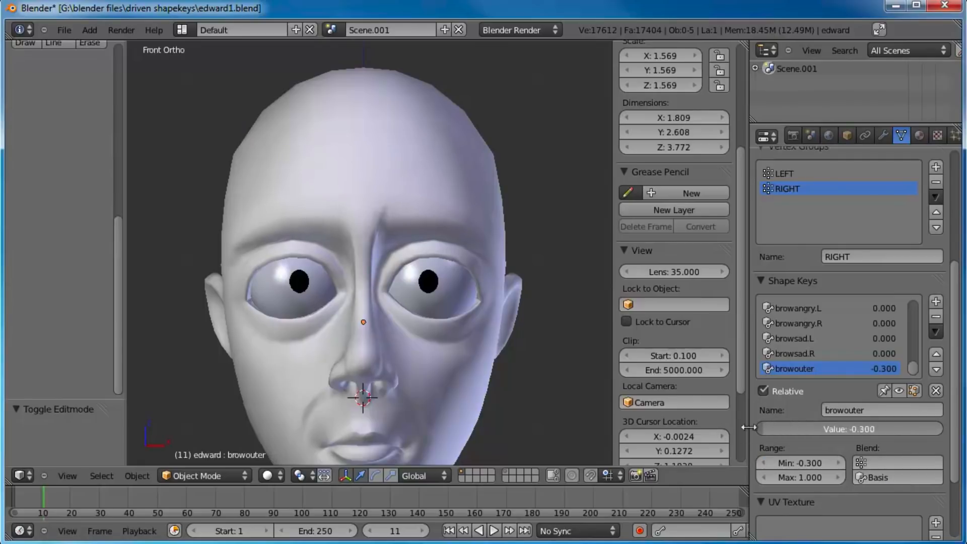
Step: Set browouter's minimum range to -0.5 and lower its value to -0.5
click(803, 463)
text(-0.5)
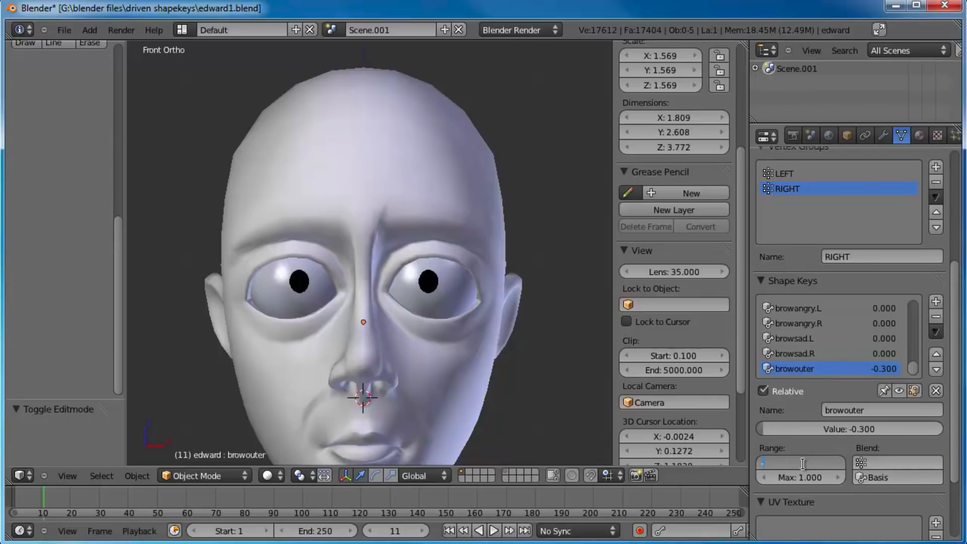
key(Return)
drag(790, 431, 739, 427)
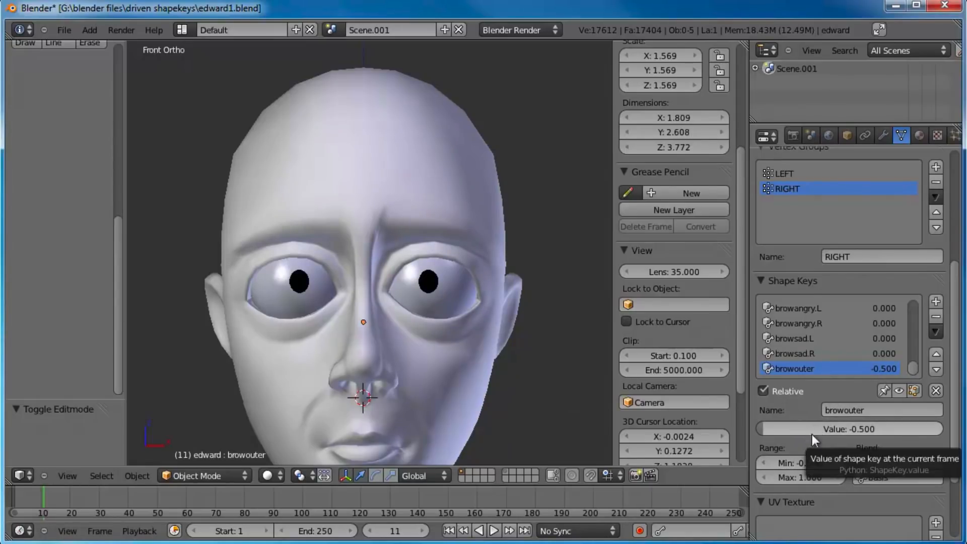
Step: Set browouter's minimum range to -1 and test its value at -1 and at 1
click(802, 463)
text(-1)
key(Return)
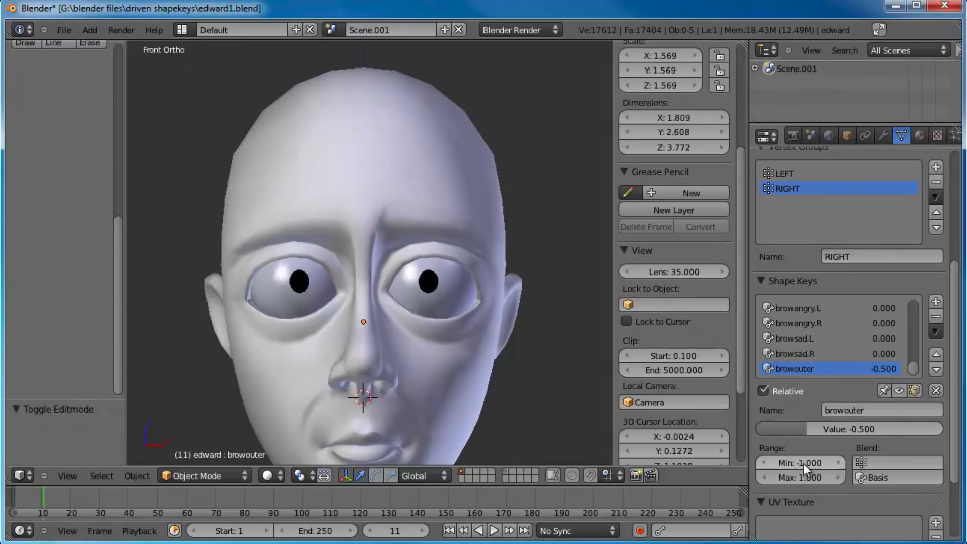
drag(811, 430, 443, 268)
mouse_move(443, 268)
middle_down()
mouse_move(532, 243)
mouse_move(412, 268)
mouse_move(451, 276)
middle_up()
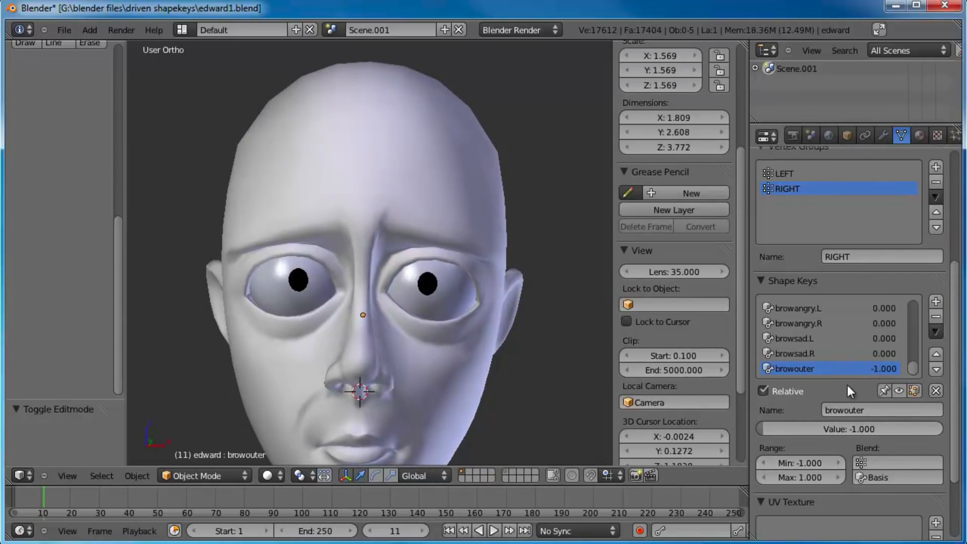
drag(836, 428, 941, 429)
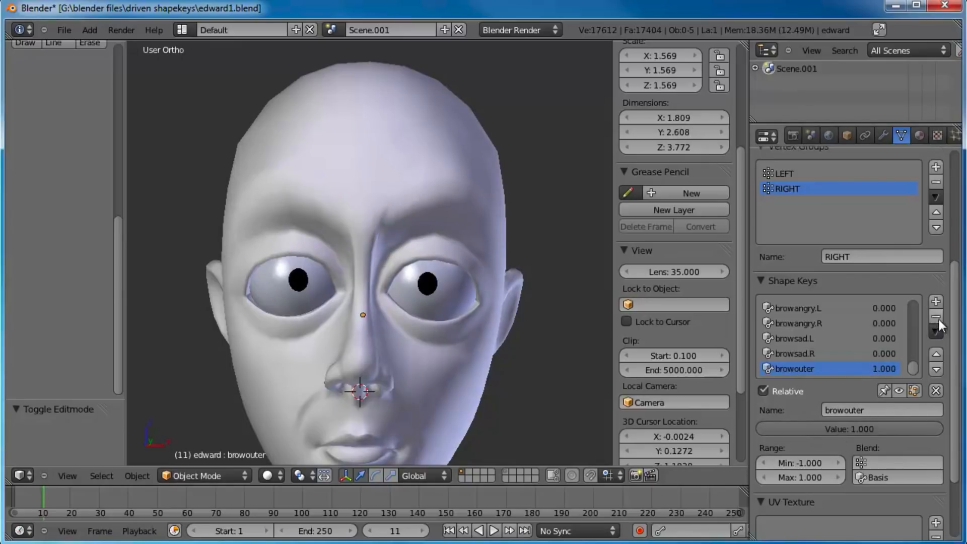
Step: Add a new shape key from the current mix and rename the browouter key to browouter.L
click(936, 302)
click(804, 352)
click(900, 409)
key(Return)
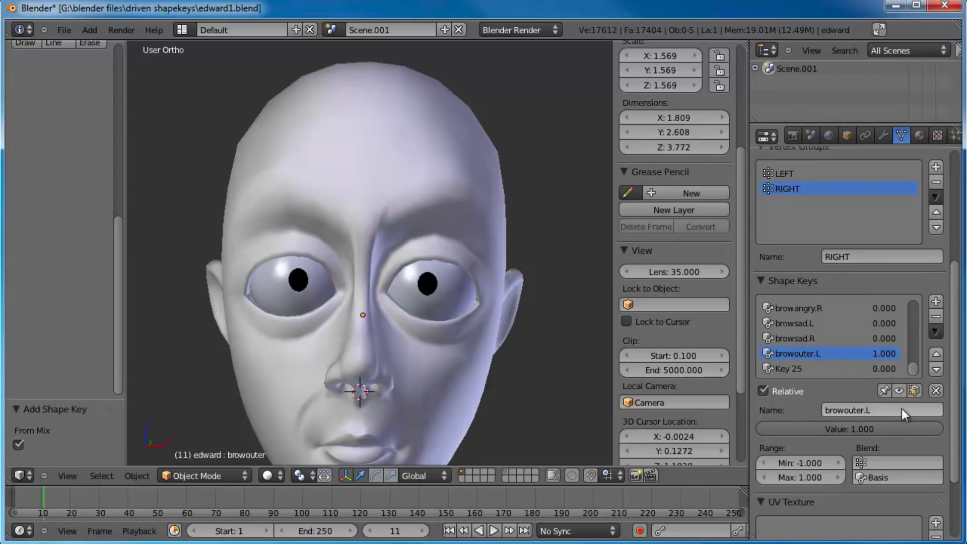
Step: Rename the new shape key browouter.R and set its minimum range to -1
click(814, 369)
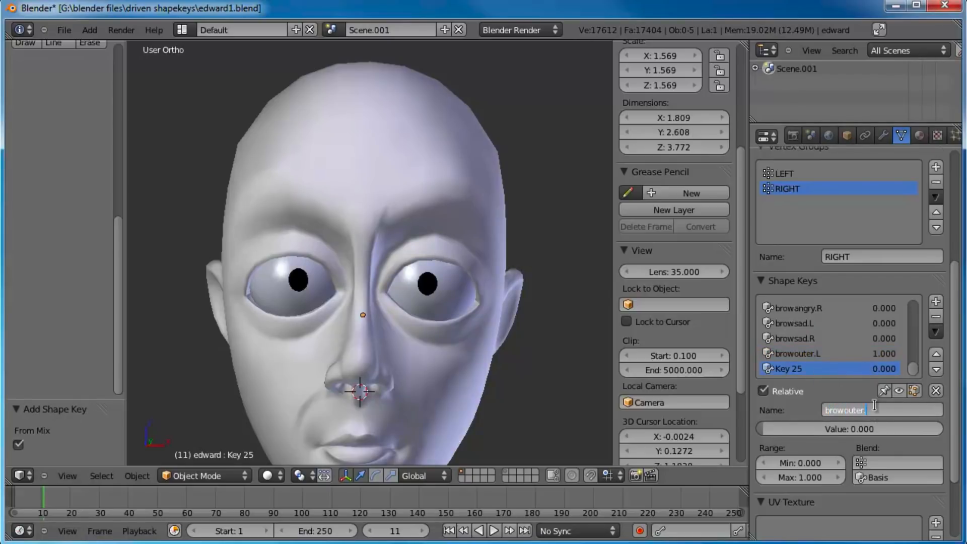
text(R)
key(Return)
click(801, 463)
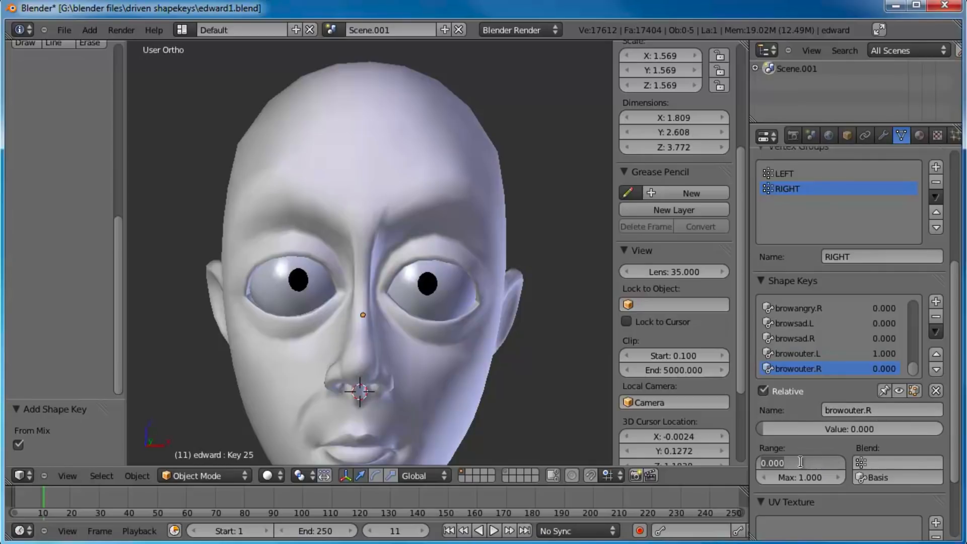
text(-1)
key(Return)
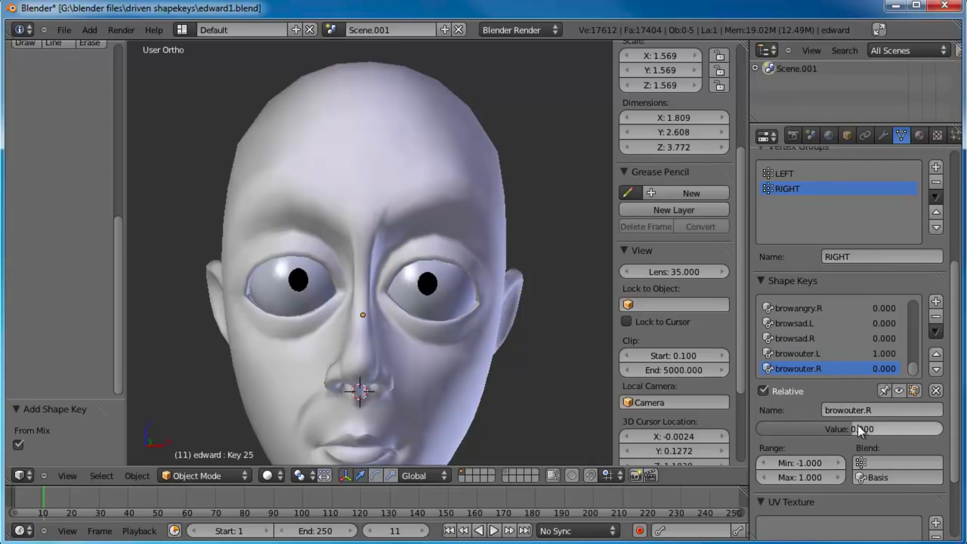
Step: Assign the RIGHT vertex group as browouter.R's blend group and LEFT as browouter.L's
click(881, 461)
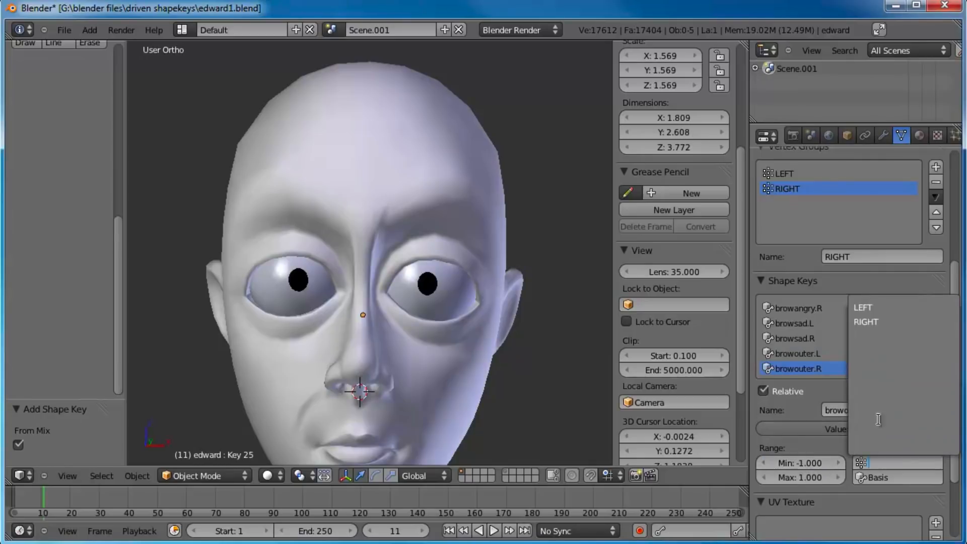
click(881, 322)
click(826, 353)
click(889, 462)
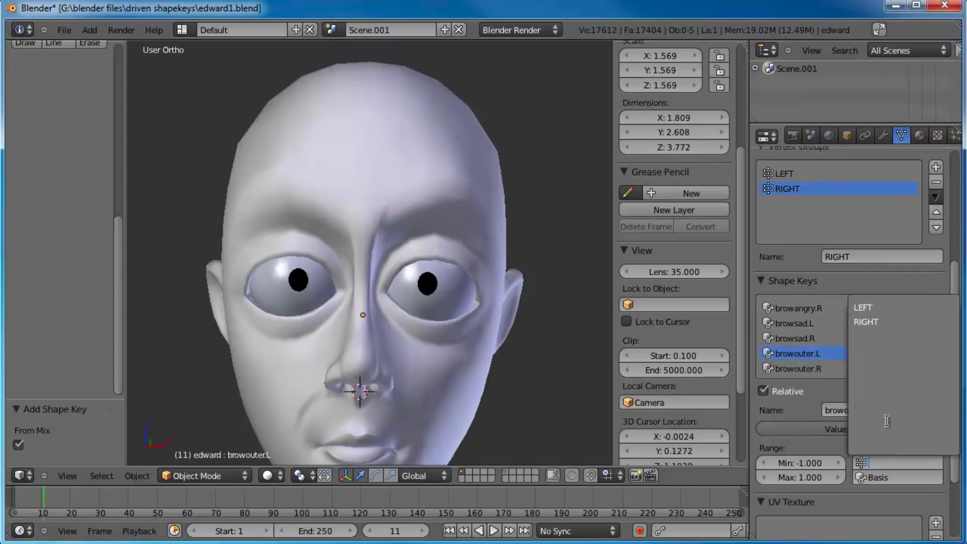
click(872, 307)
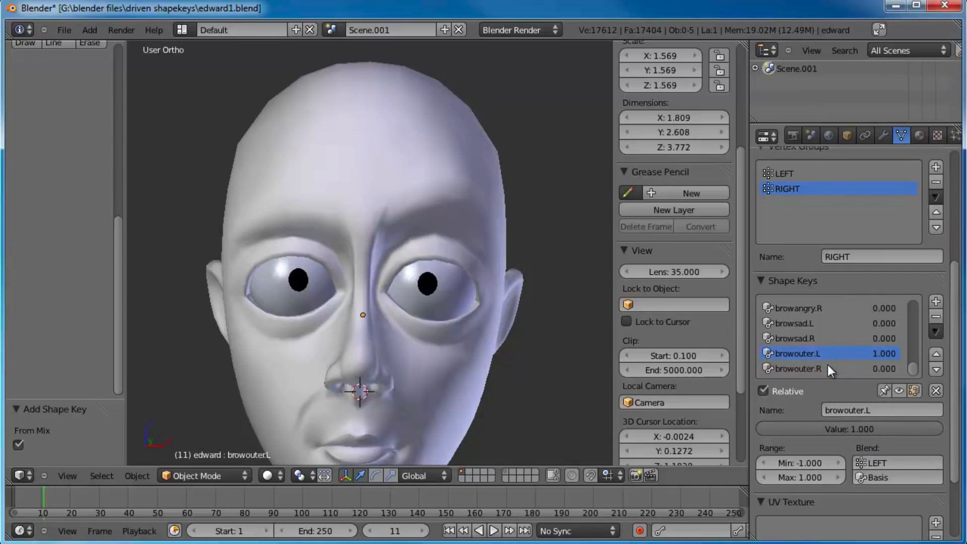
Step: Test browouter.L through its value range back to 1, and raise browouter.R to 1
drag(887, 433, 661, 417)
drag(586, 410, 965, 423)
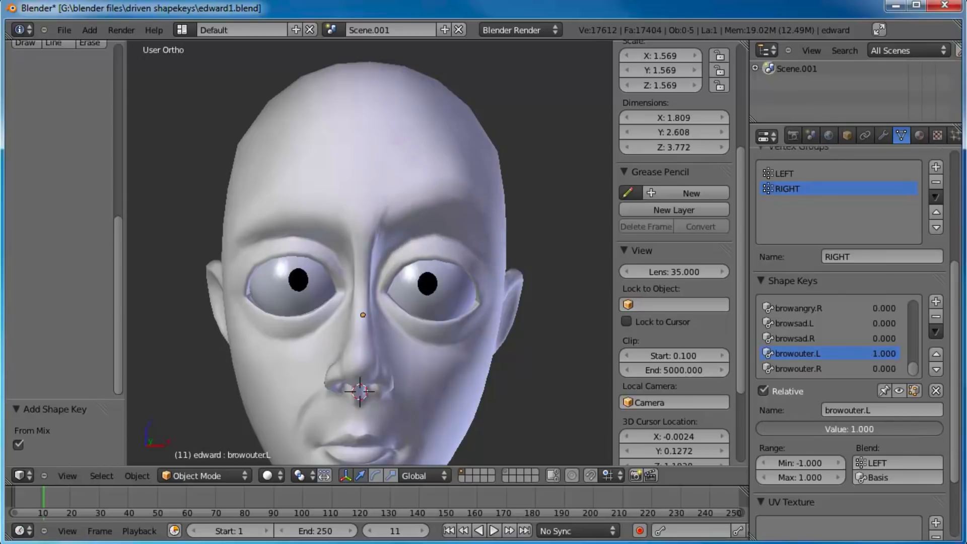
drag(766, 442, 964, 435)
click(856, 368)
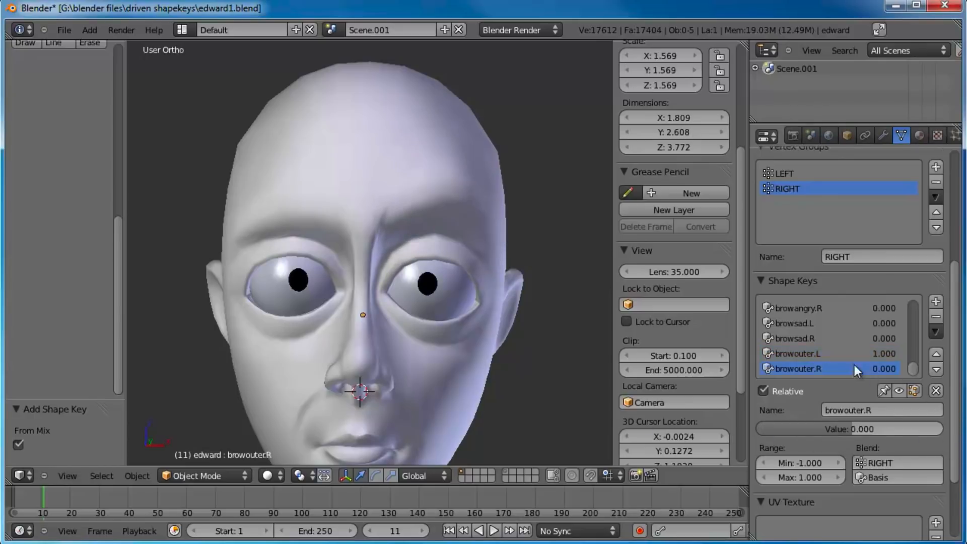
drag(870, 432, 963, 428)
Step: Test the brow keys in combination with browangry.R at about 0.758 and browsad.L at about 0.697
click(816, 308)
drag(794, 431, 926, 443)
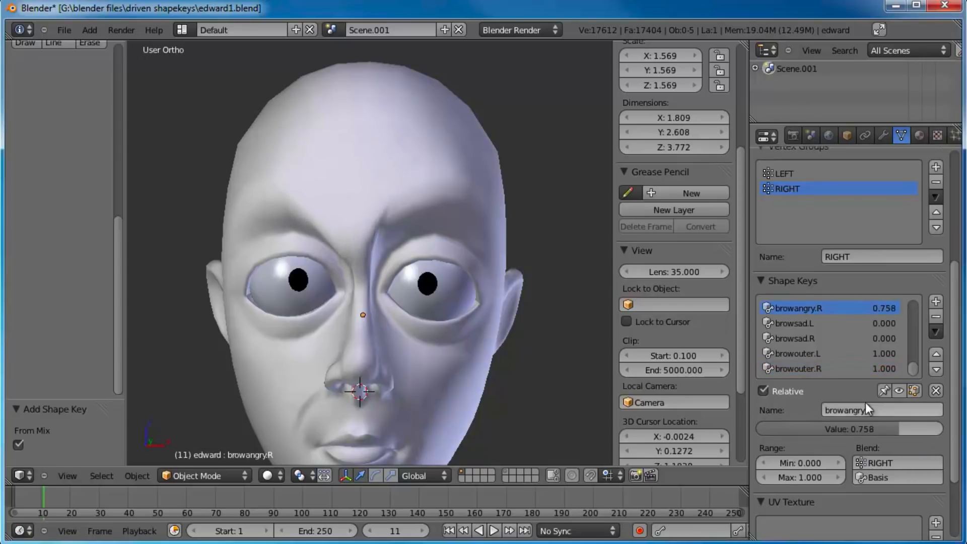
click(809, 334)
drag(852, 423, 921, 433)
middle_drag(393, 302, 433, 275)
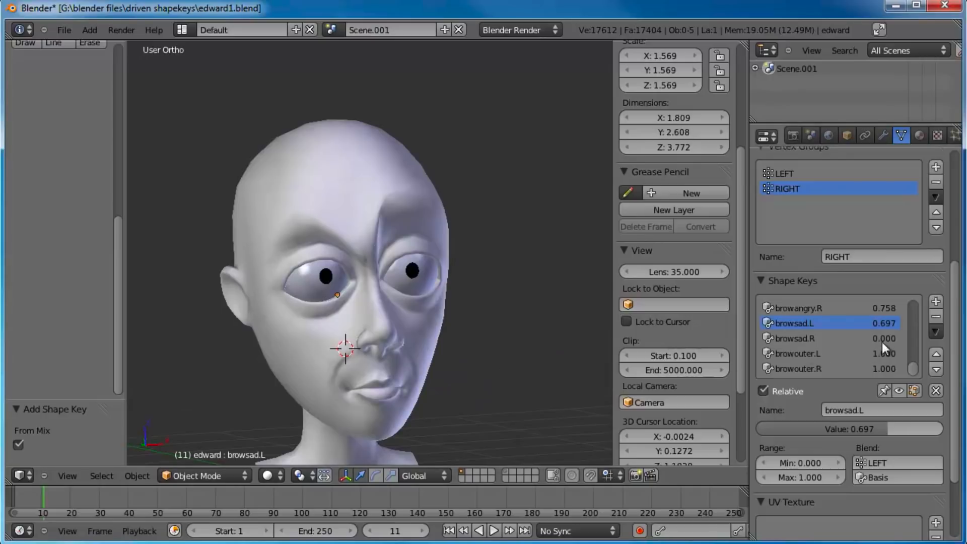
Step: Reset the values of browsad.L, browouter.L, browouter.R and browangry.R to 0
key(BackSpace)
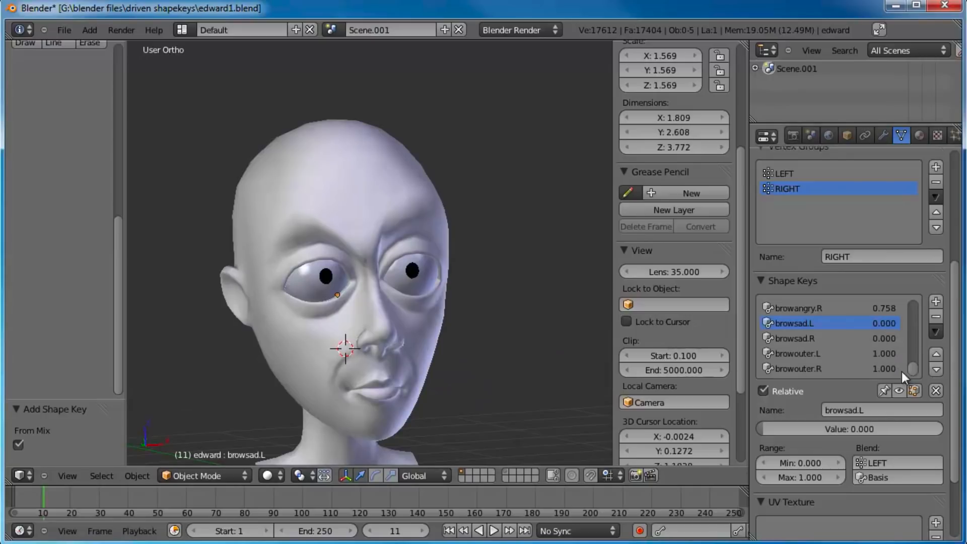
click(869, 430)
key(Return)
click(833, 353)
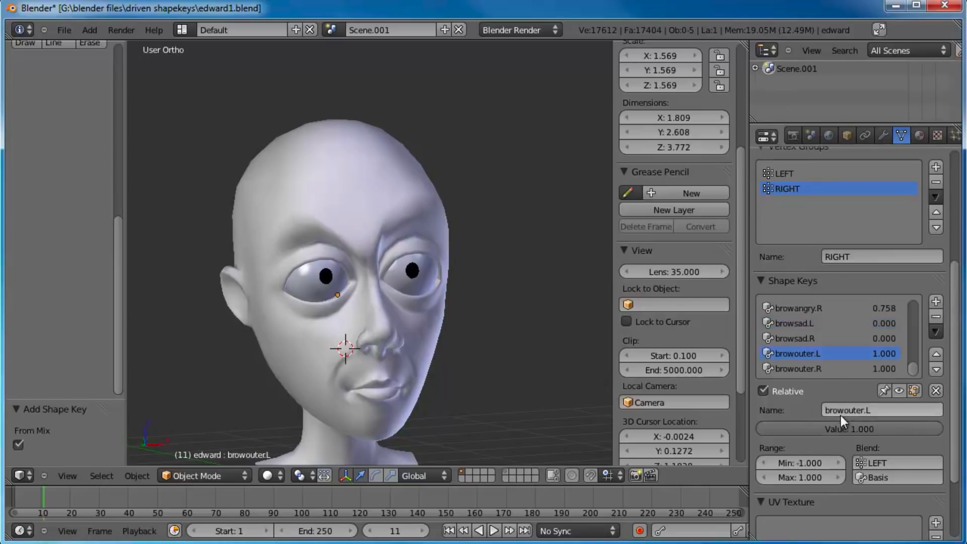
key(BackSpace)
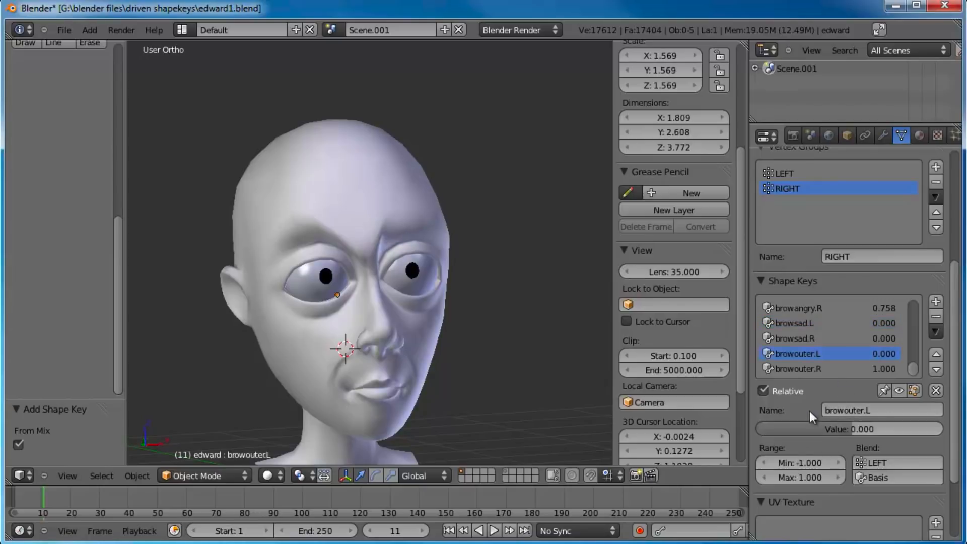
click(826, 367)
key(BackSpace)
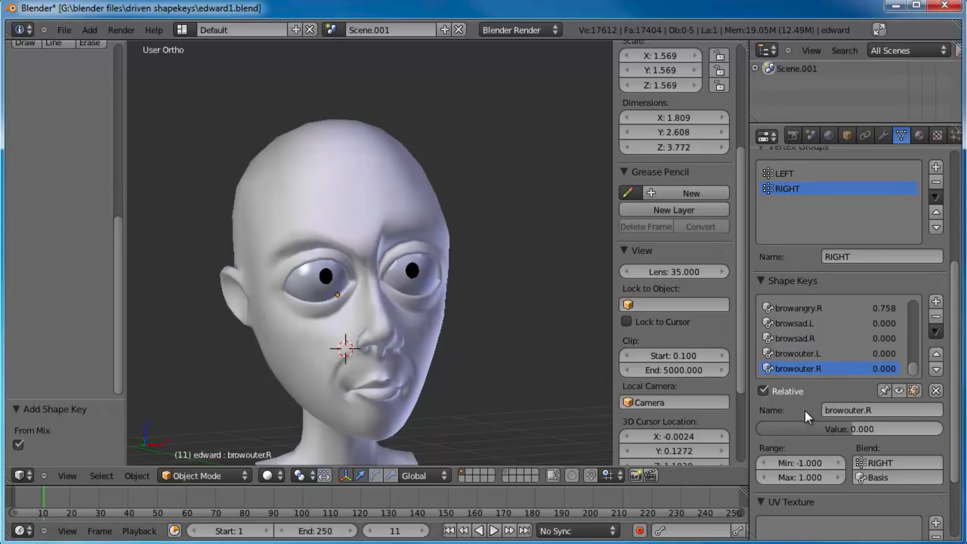
click(806, 307)
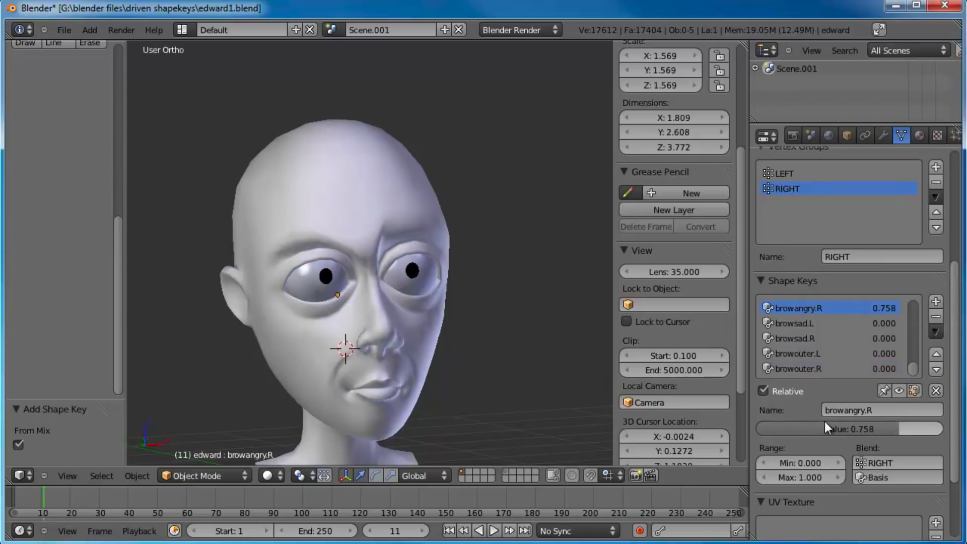
key(BackSpace)
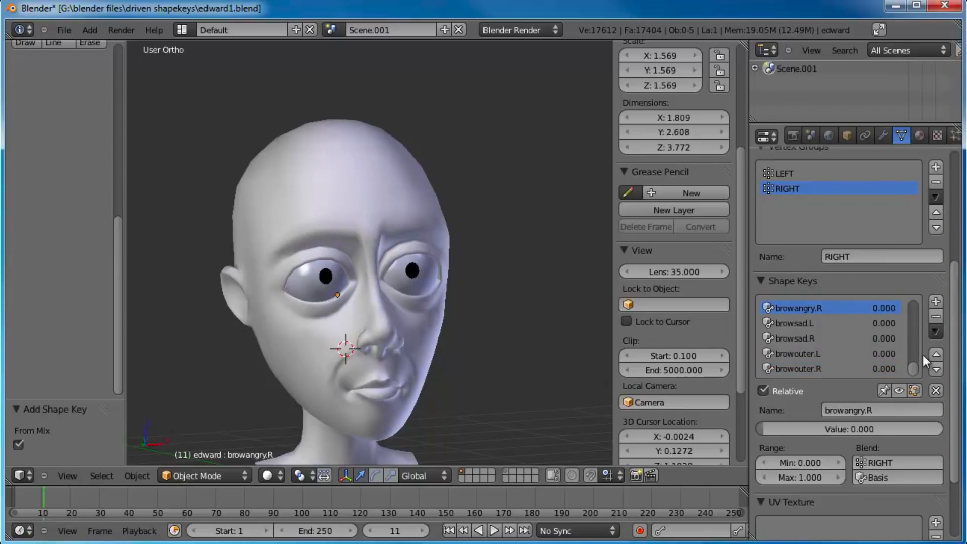
Step: Add a new shape key to the head from the neutral mix and name it cheekpuff
mouse_move(914, 366)
mouse_down()
mouse_move(914, 321)
mouse_move(914, 380)
mouse_up()
middle_drag(497, 322, 447, 299)
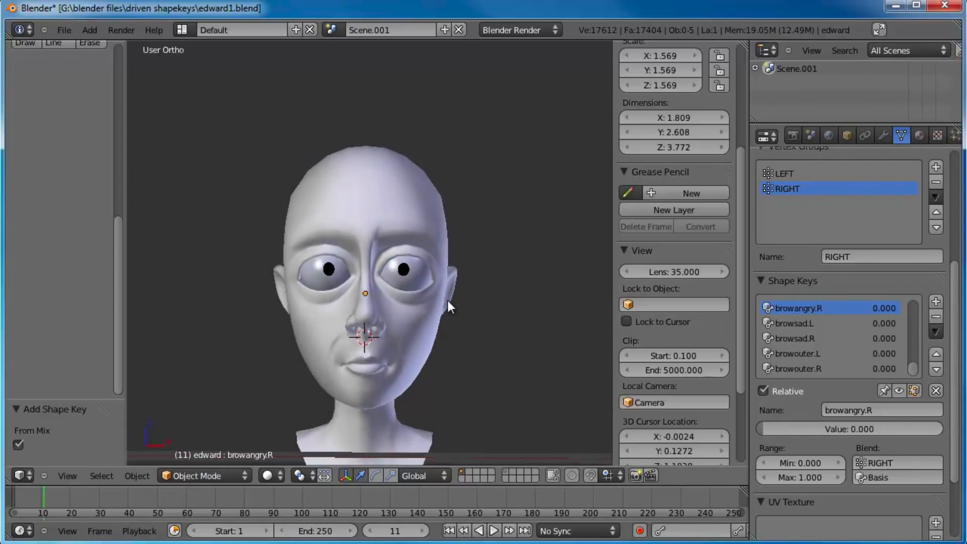
key(KP_1)
scroll(446, 298, up, 2)
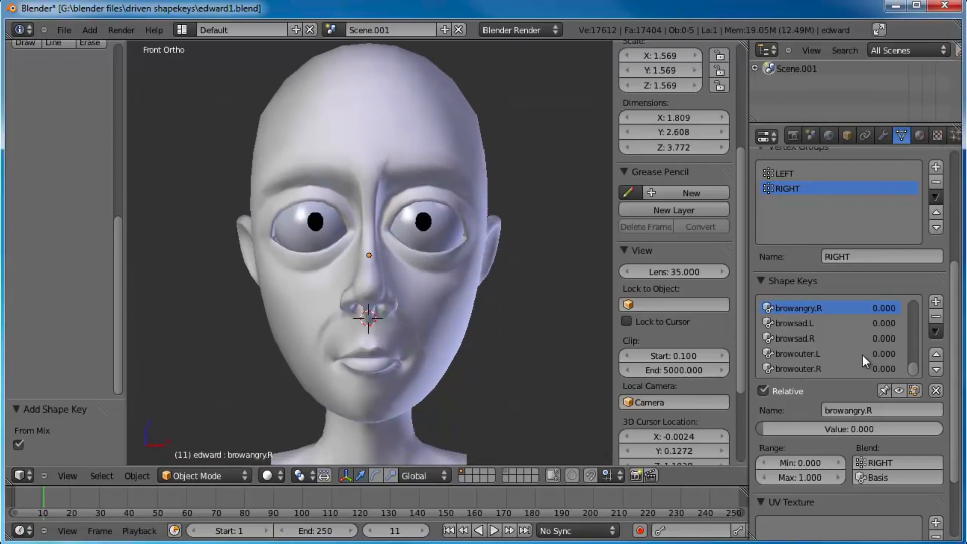
click(936, 302)
click(850, 409)
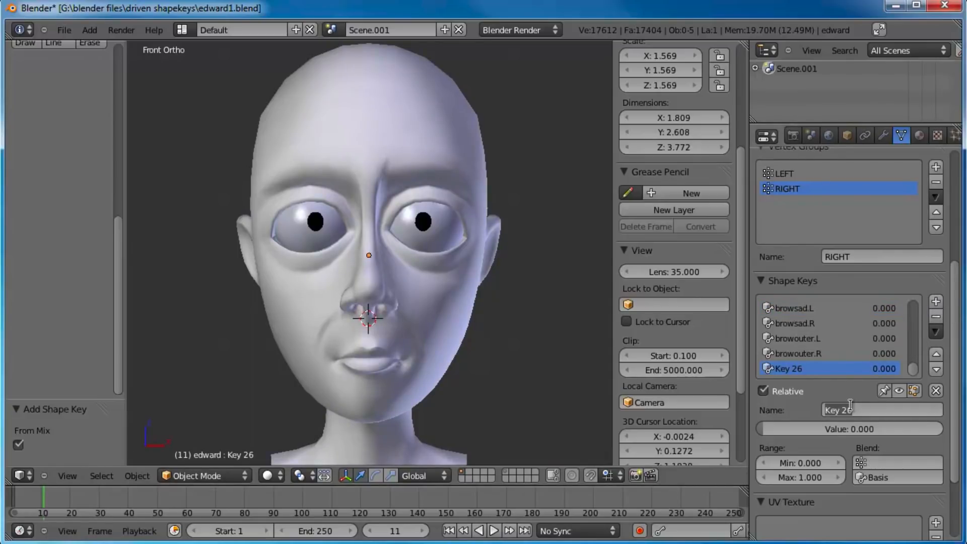
text(cheekpuff)
key(Return)
Step: In Edit Mode, pull a lower cheek vertex outward about 0.203 along X with an enlarged proportional editing radius
key(Tab)
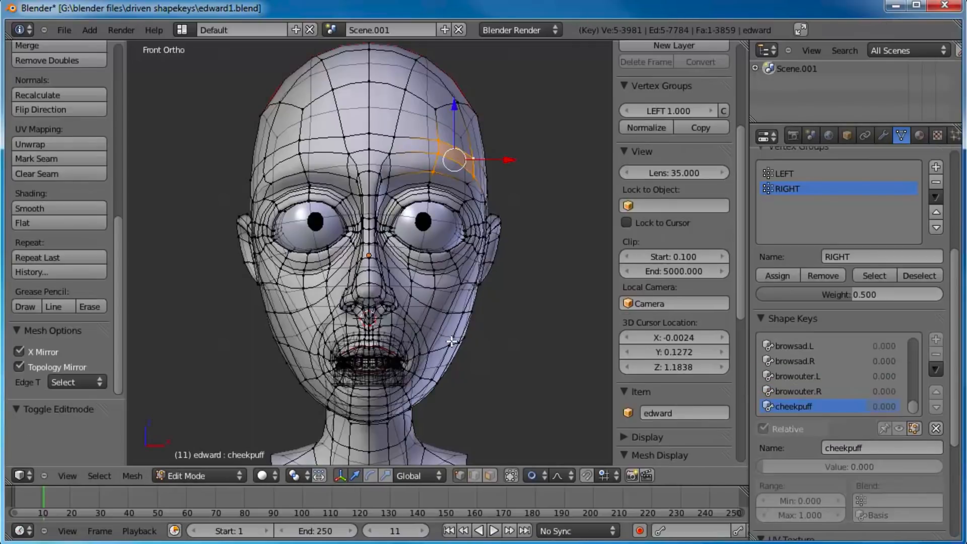
scroll(452, 341, up, 4)
right_click(508, 292)
key(g)
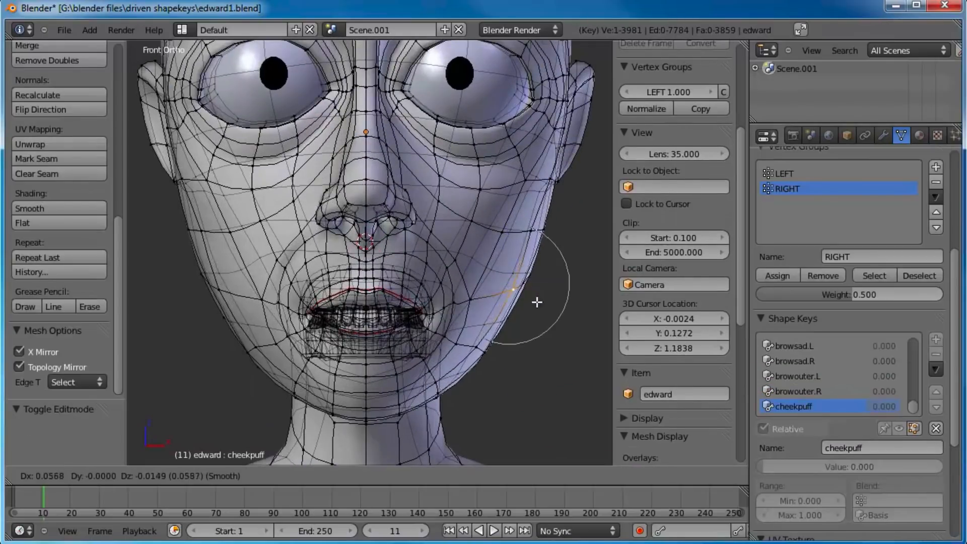
scroll(554, 312, down, 5)
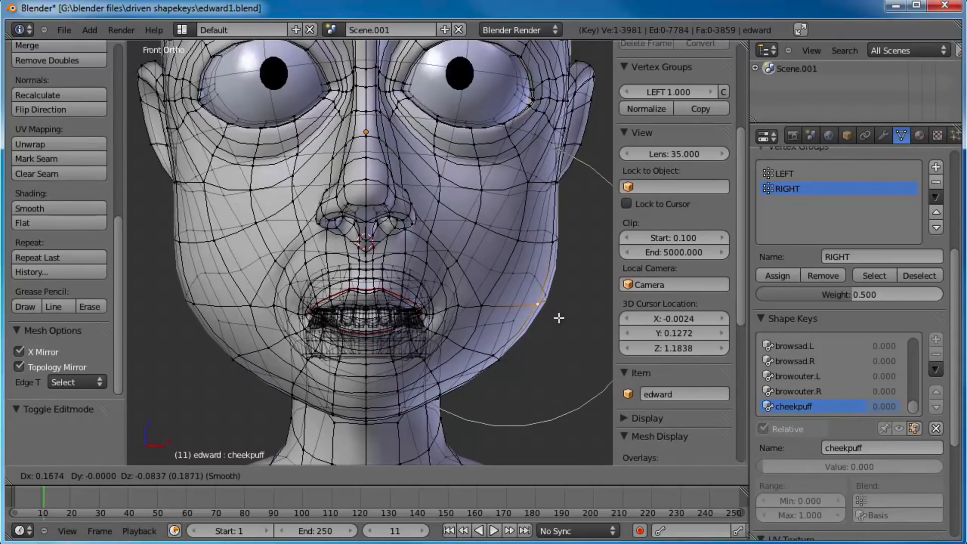
click(559, 315)
Step: Pull the puffed cheek vertex forward toward the mouth with proportional editing, and nudge it about 0.013 outward in X
middle_drag(557, 310, 436, 206)
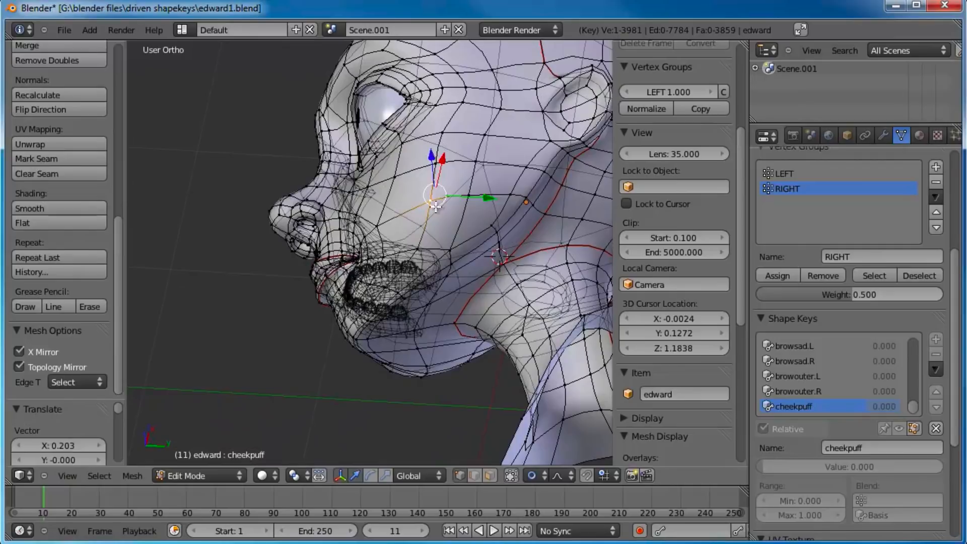
key(g)
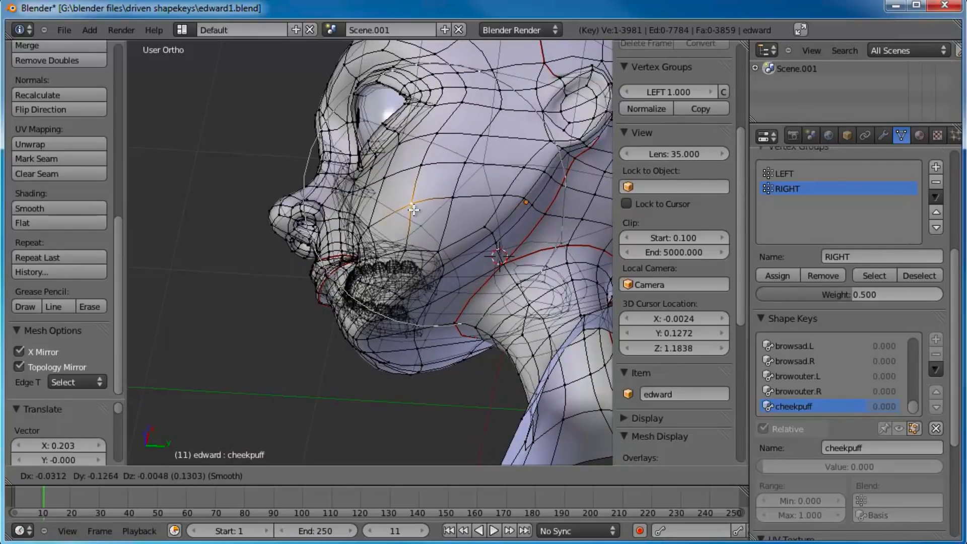
scroll(412, 209, down, 3)
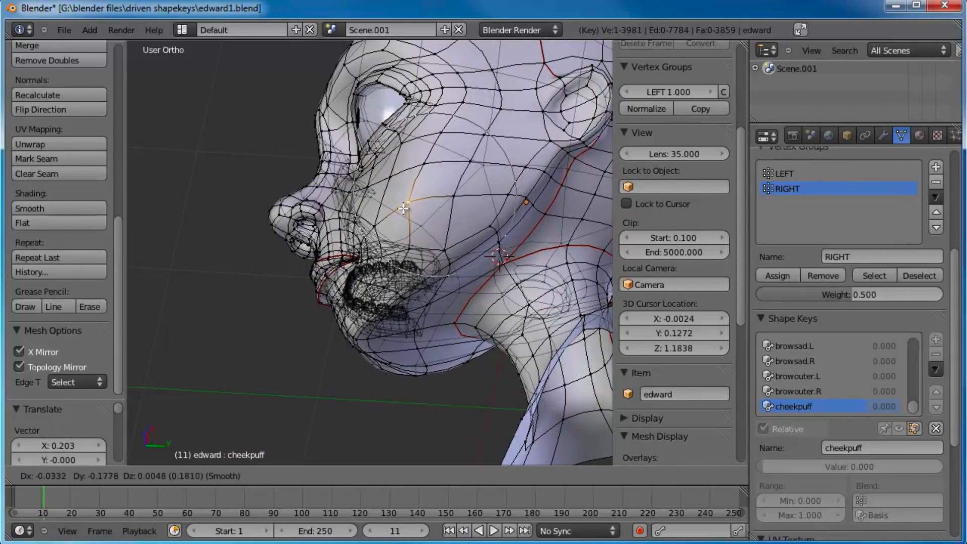
scroll(388, 199, up, 7)
click(373, 188)
middle_drag(373, 188, 477, 233)
key(g)
click(480, 233)
Step: Reposition one vertex low on the puffed cheek and one near its upper edge with proportional editing to round the bulge
right_click(449, 308)
key(g)
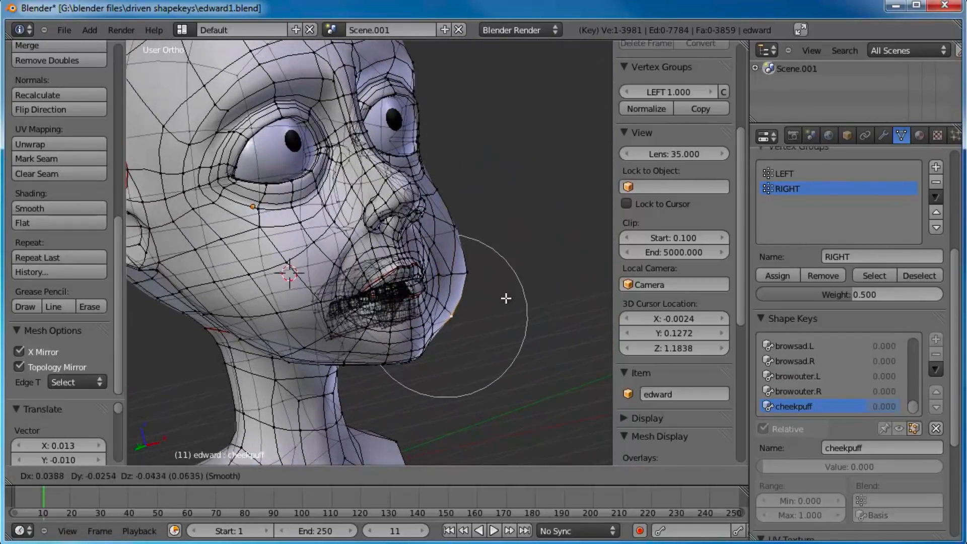
click(477, 272)
right_click(463, 214)
key(g)
click(466, 214)
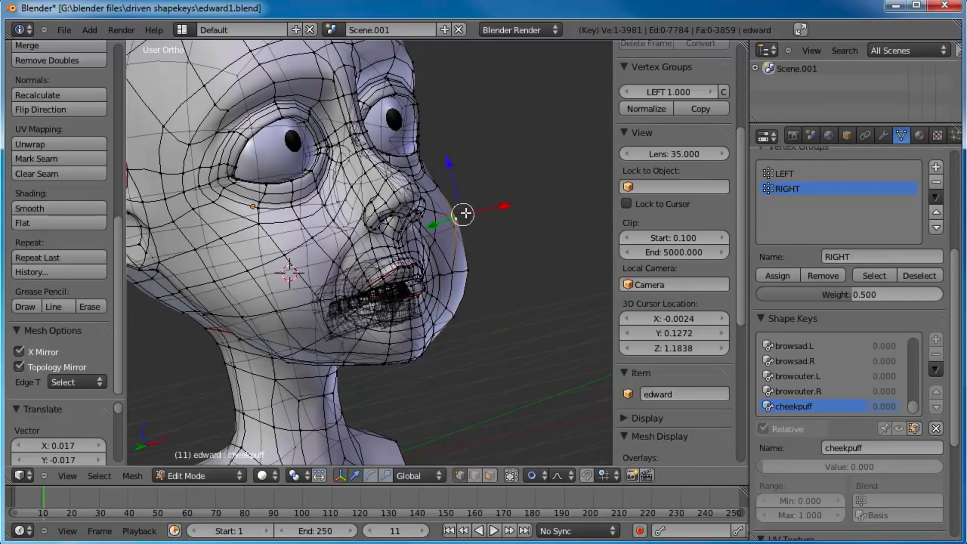
Step: Nudge several more vertices around the cheek and jaw with proportional editing to smooth the puffed outline
mouse_move(451, 269)
middle_down()
mouse_move(432, 207)
mouse_move(465, 278)
middle_up()
key(g)
click(441, 214)
key(g)
click(467, 282)
right_click(498, 283)
key(g)
click(487, 291)
right_click(480, 332)
key(g)
click(476, 322)
Step: Deselect all vertices, return to Object Mode, and test cheekpuff at value 1 and back at 0
middle_drag(403, 251, 436, 256)
scroll(433, 264, down, 3)
key(a)
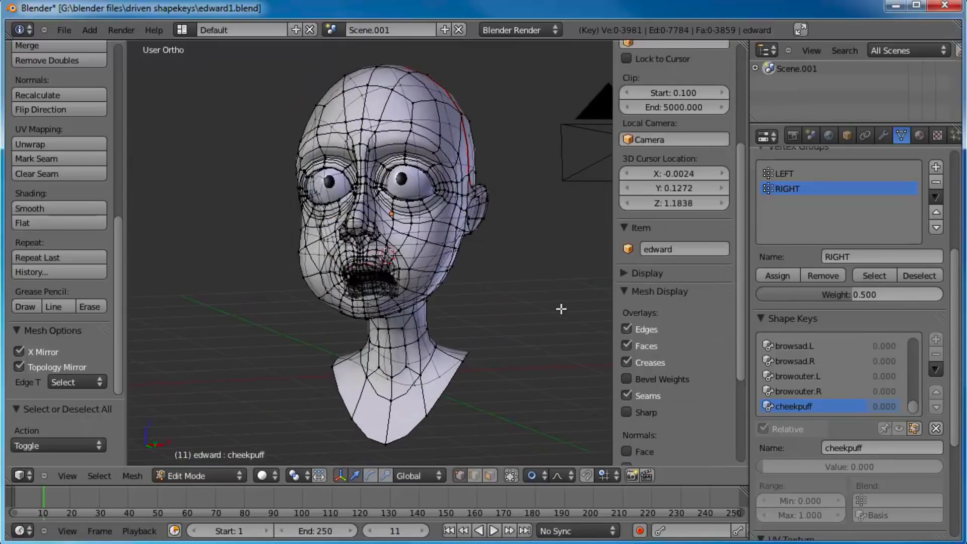
key(Tab)
middle_drag(491, 315, 508, 323)
drag(773, 429, 867, 429)
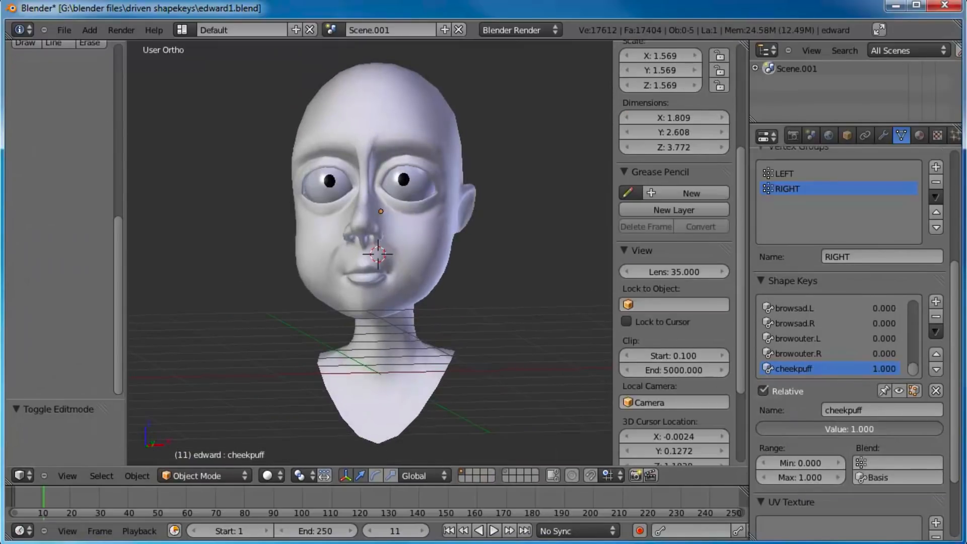
drag(932, 429, 686, 394)
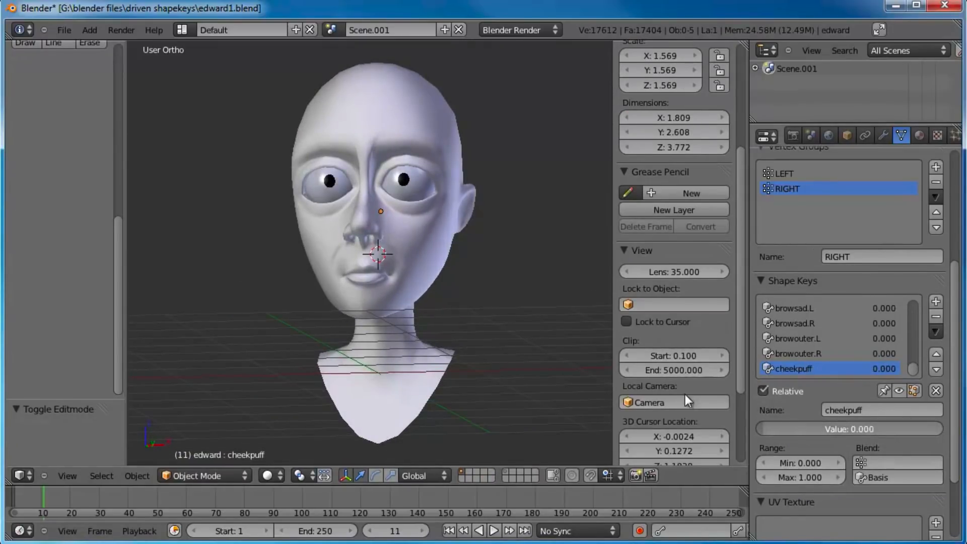
Step: In Edit Mode for the cheekpuff key, select the face loops running around the upper and lower lips
key(KP_1)
scroll(389, 219, up, 5)
key(Tab)
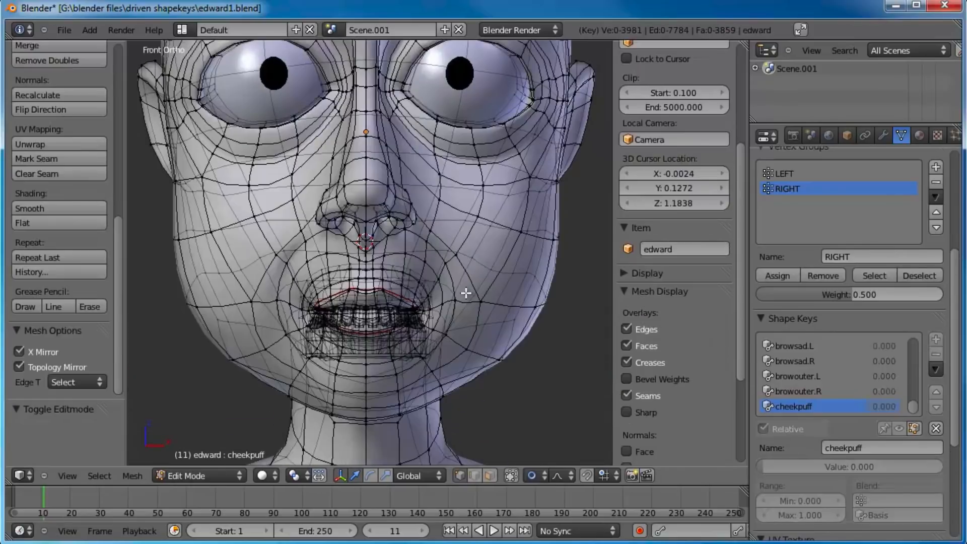
middle_drag(434, 281, 378, 241)
click(378, 242)
alt+right_click(379, 271)
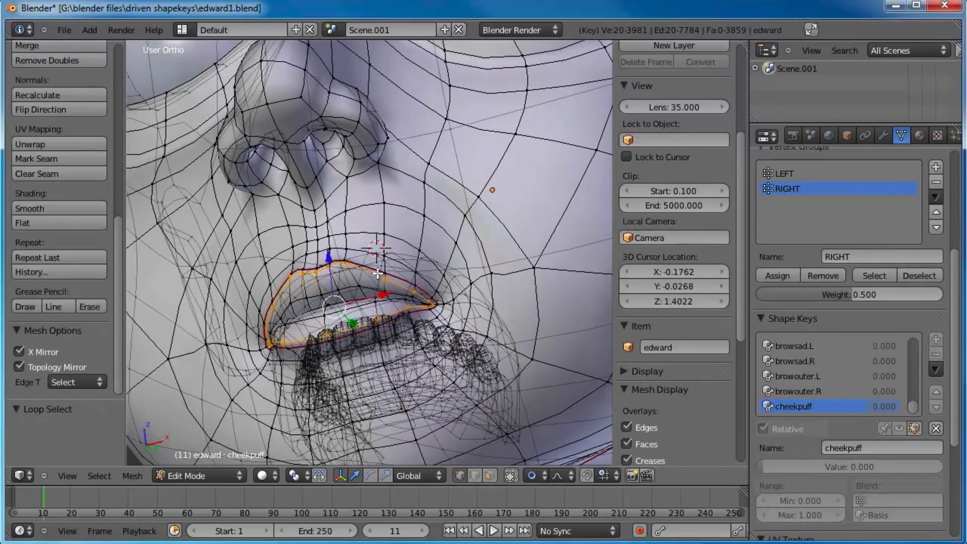
middle_drag(400, 271, 394, 283)
key(ctrl+z)
alt+shift+right_click(382, 289)
key(KP_3)
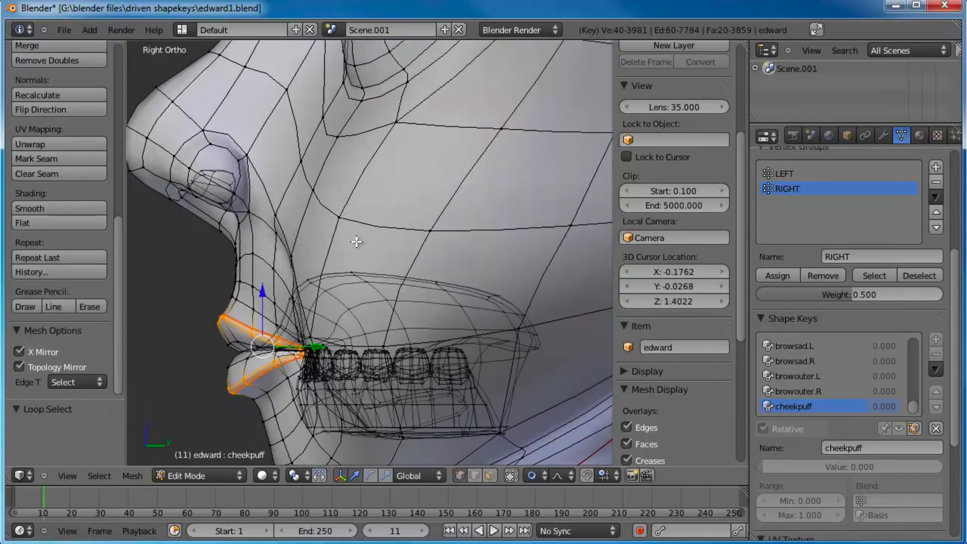
key(KP_Decimal)
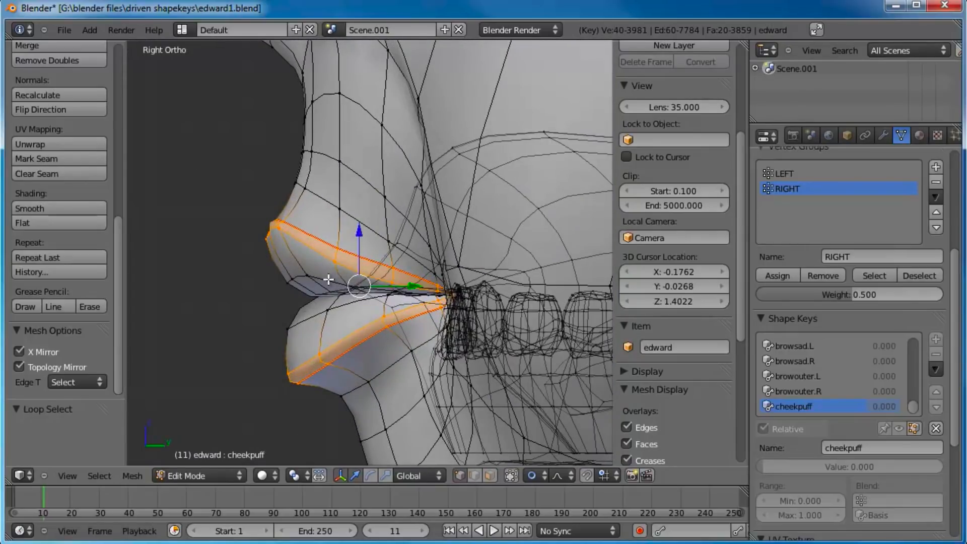
alt+shift+right_click(327, 299)
key(KP_1)
scroll(524, 190, down, 1)
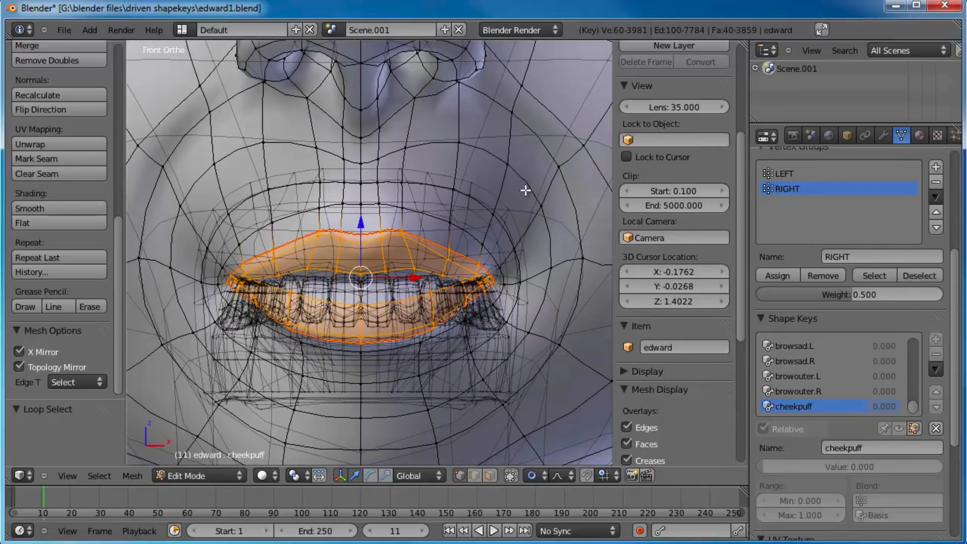
Step: Scale the selected lips with proportional editing to about 0.879 along X, and compress them slightly along Y
key(s)
key(x)
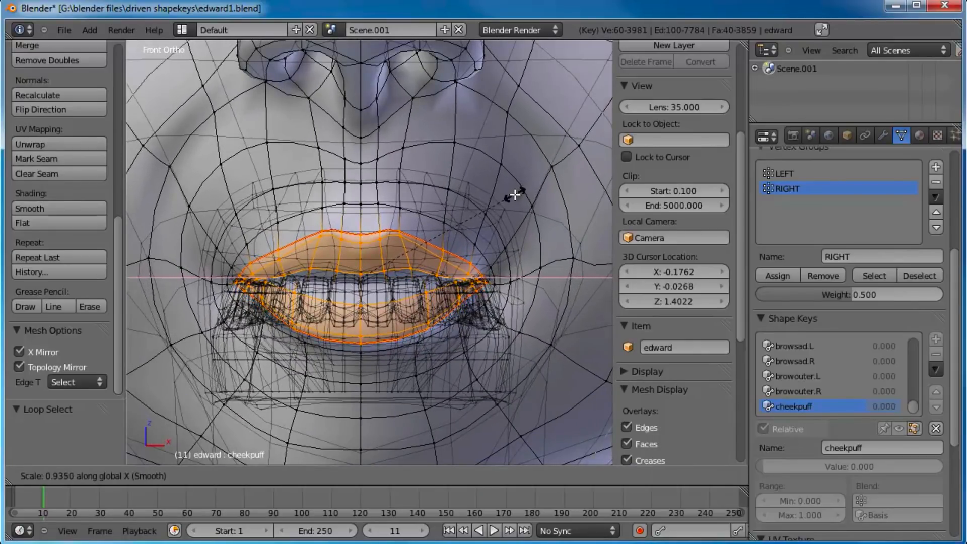
click(505, 201)
scroll(484, 212, down, 3)
middle_drag(460, 227, 431, 222)
key(g)
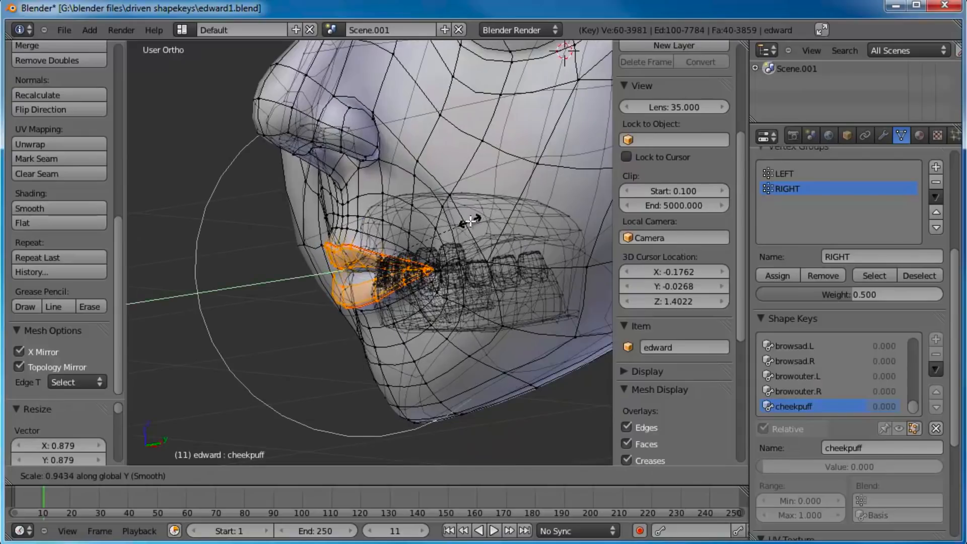
click(429, 241)
Step: Return to Object Mode and test cheekpuff between 0 and 1 from several angles, leaving its value at 1
key(Tab)
scroll(429, 239, down, 3)
middle_drag(430, 239, 460, 228)
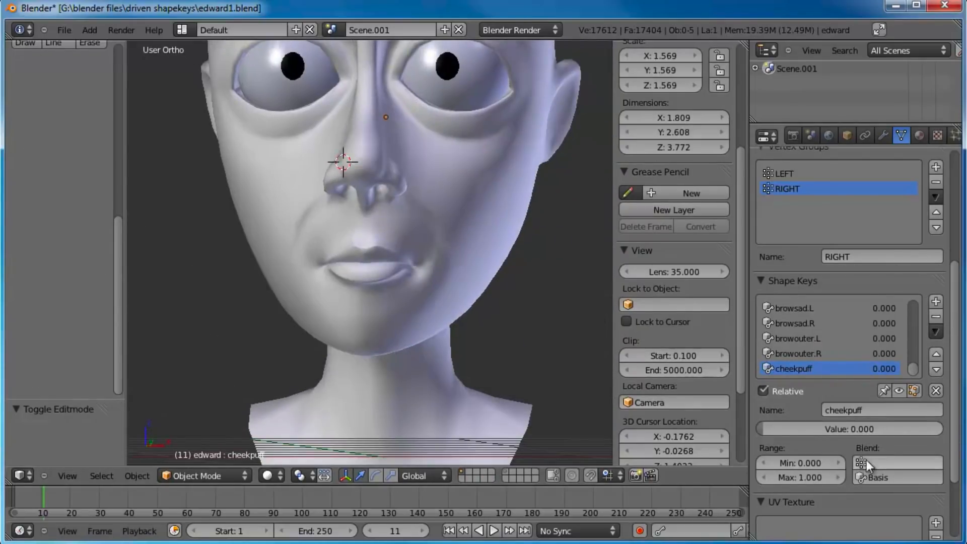
drag(804, 430, 943, 430)
middle_drag(403, 201, 477, 247)
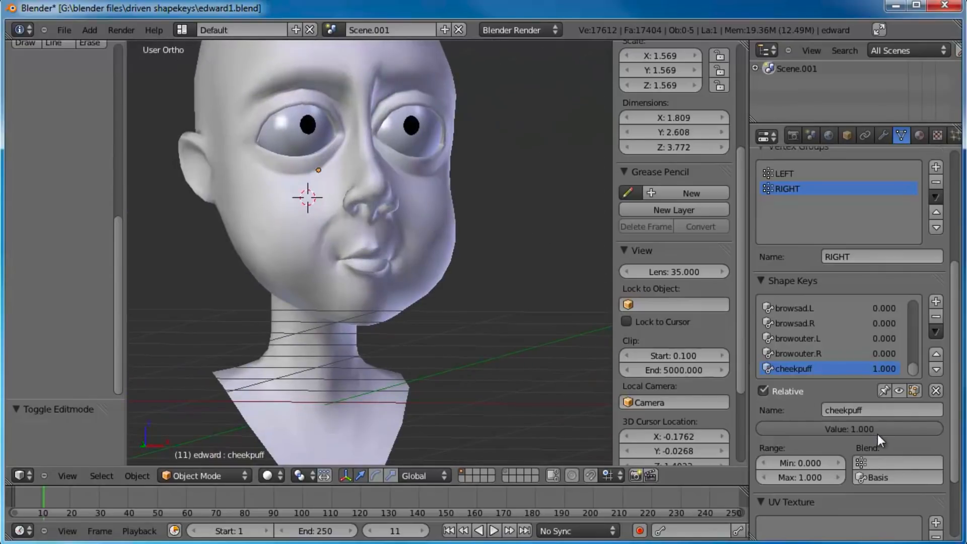
drag(878, 434, 594, 398)
drag(798, 430, 959, 430)
Step: Add a new shape key from the current mix and name it cheekpuff.R
click(936, 302)
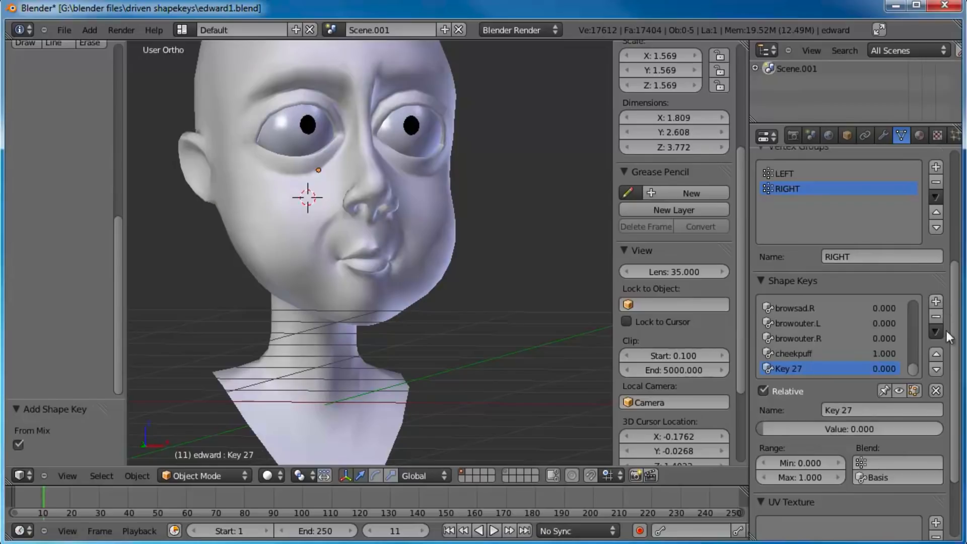
click(894, 463)
click(847, 409)
text(cheekpuff.R)
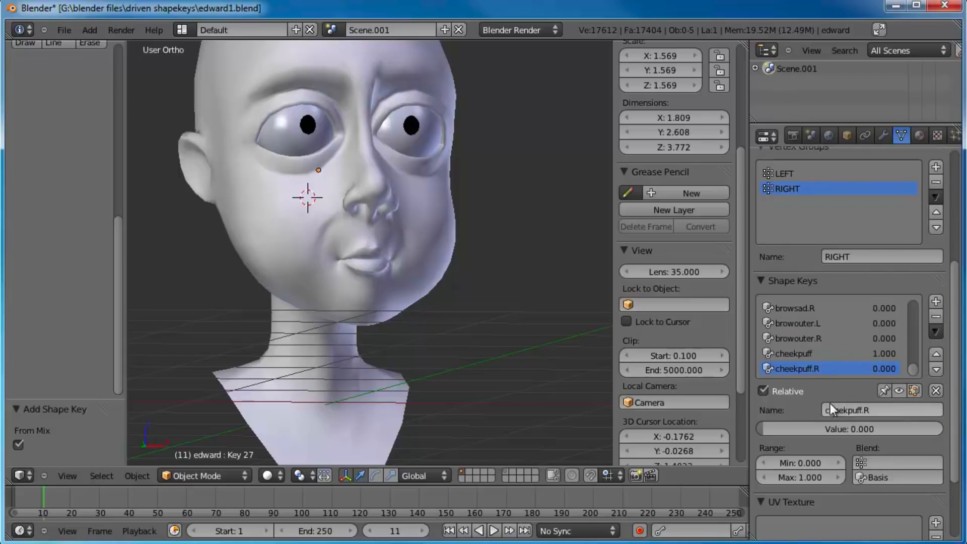
key(Return)
Step: Rename the original cheekpuff key as cheekpuff.L and limit its blend to the LEFT vertex group
click(821, 354)
click(898, 409)
text(.)
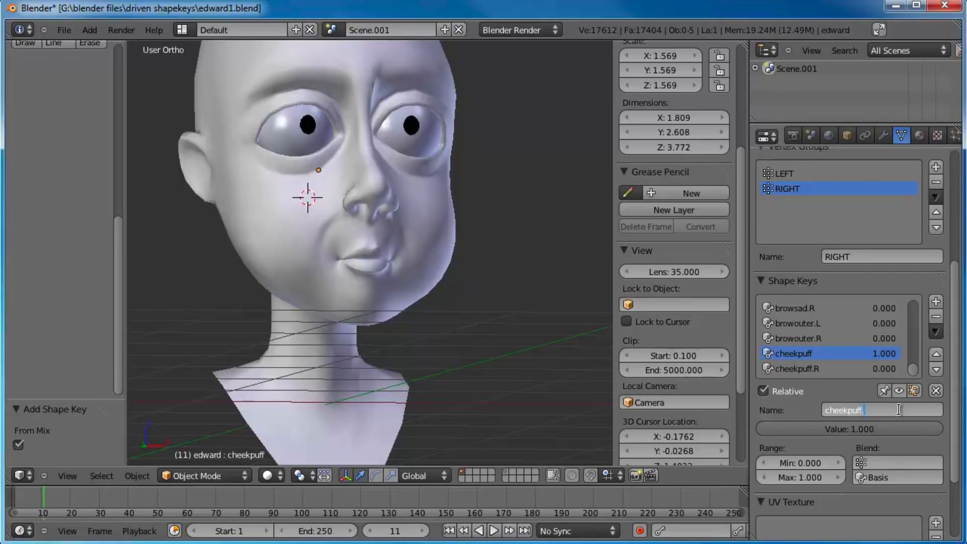
text(L)
key(Return)
click(898, 462)
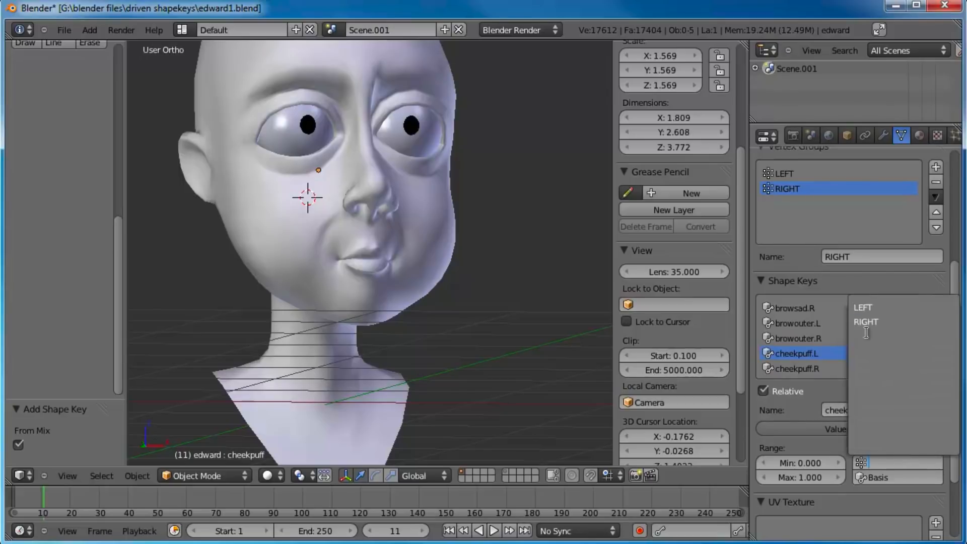
click(866, 322)
Step: Limit the cheekpuff.R key's blend to the RIGHT vertex group, keeping its value at 0
click(821, 368)
click(899, 462)
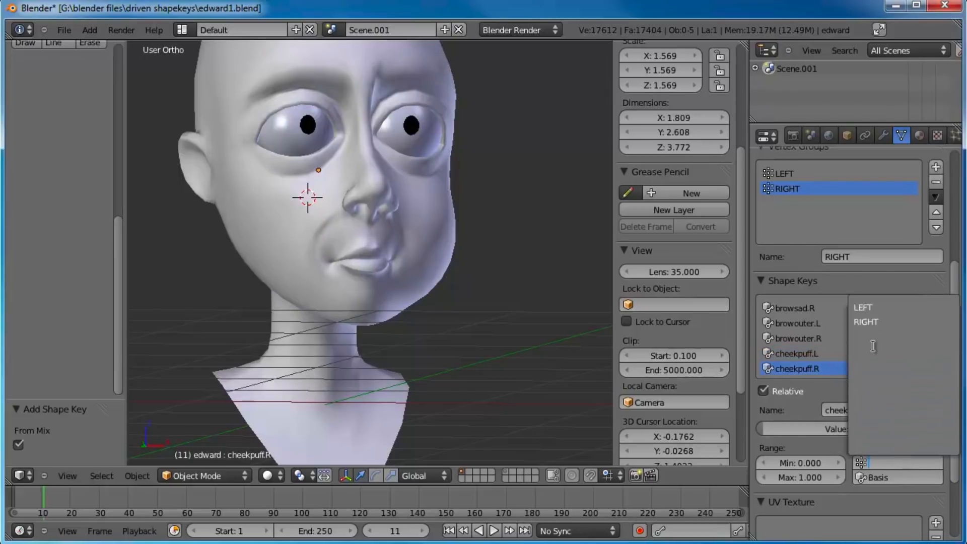
click(877, 323)
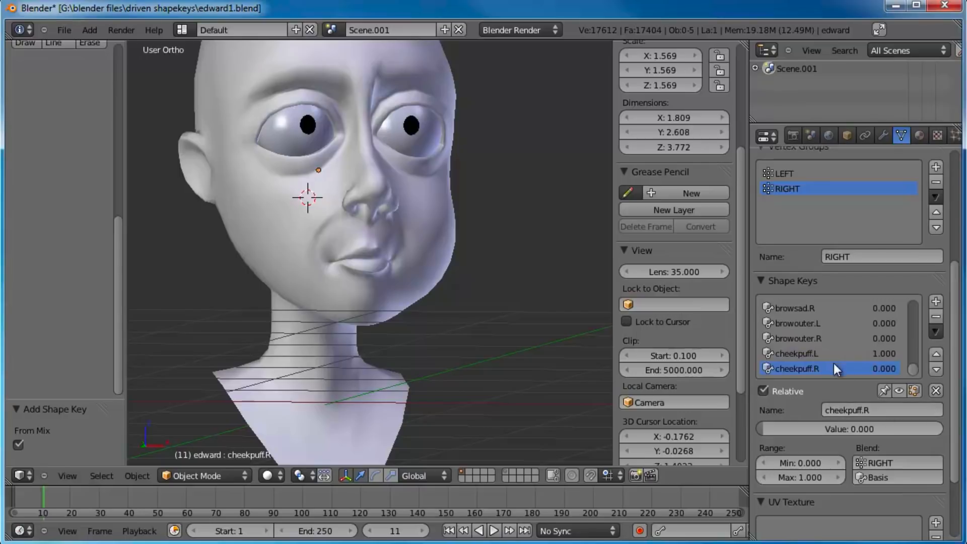
drag(863, 429, 726, 416)
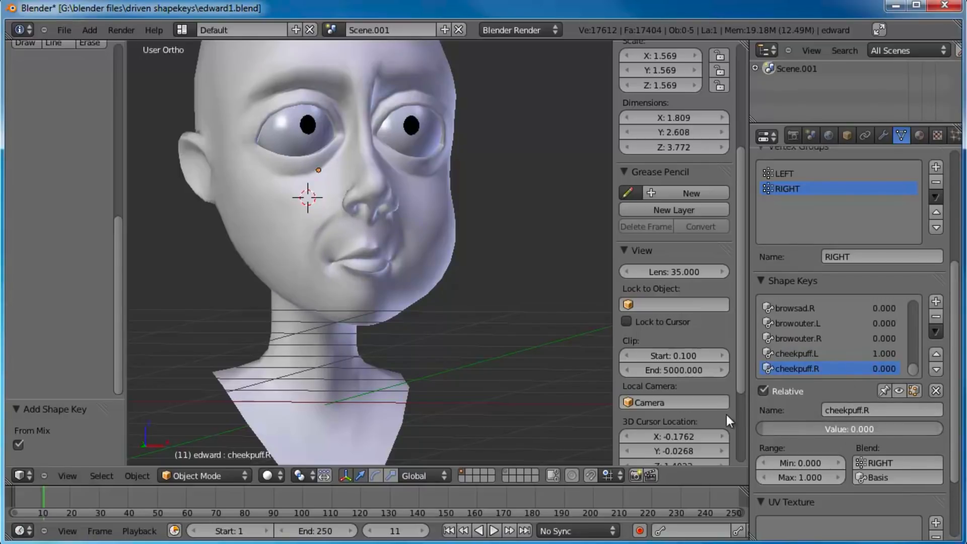
Step: Reset the cheekpuff.L value to 0 and check the neutral head from the front
click(832, 353)
drag(842, 433, 572, 409)
middle_drag(572, 409, 482, 262)
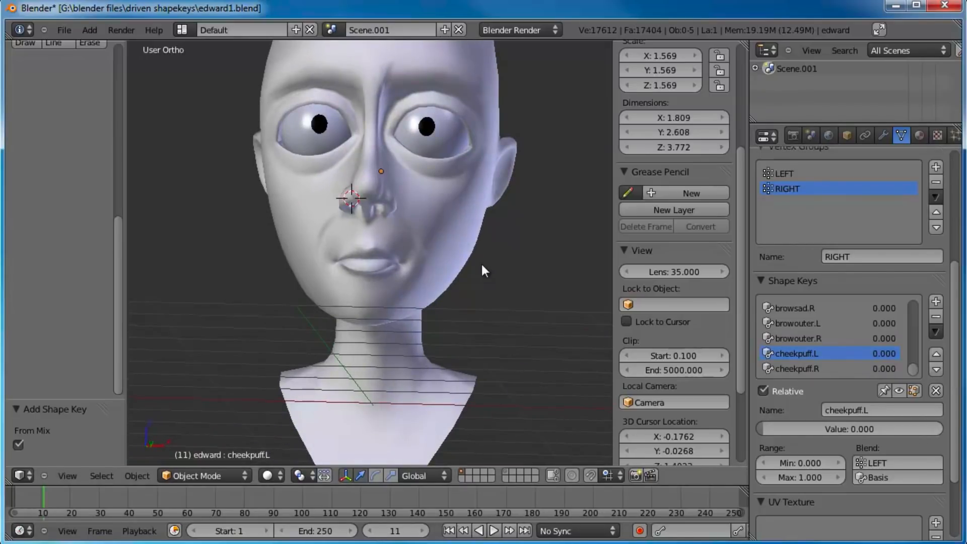
key(KP_1)
scroll(405, 174, down, 2)
shift+middle_drag(405, 175, 410, 213)
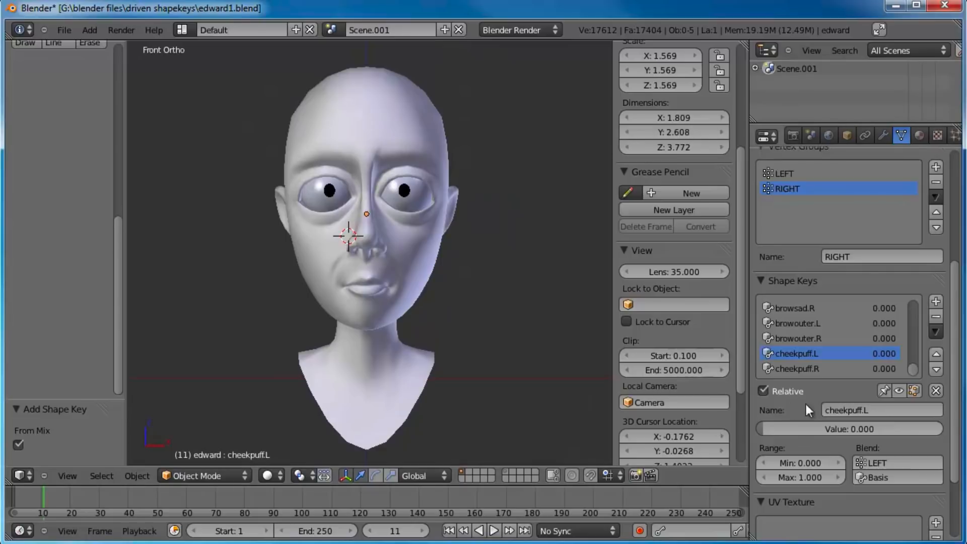
Step: Go back to the start of the shape key list and make Basis the active key
drag(917, 362, 914, 293)
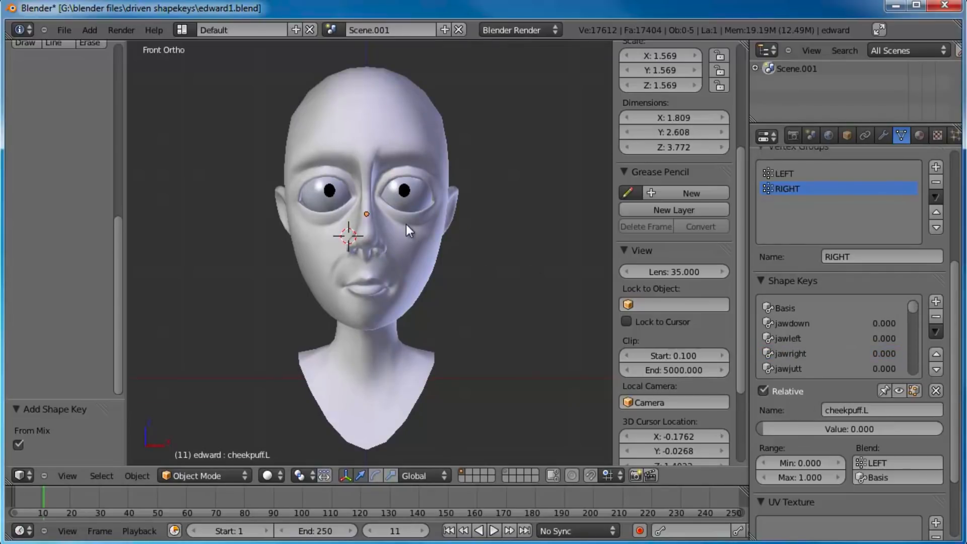
scroll(406, 225, up, 2)
shift+middle_drag(416, 232, 407, 259)
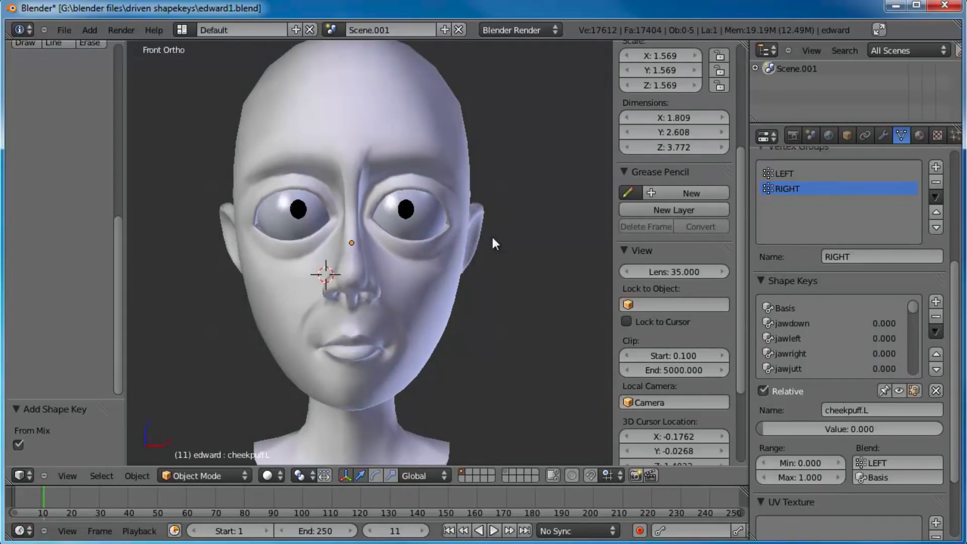
middle_drag(452, 270, 504, 273)
drag(917, 320, 914, 298)
click(826, 308)
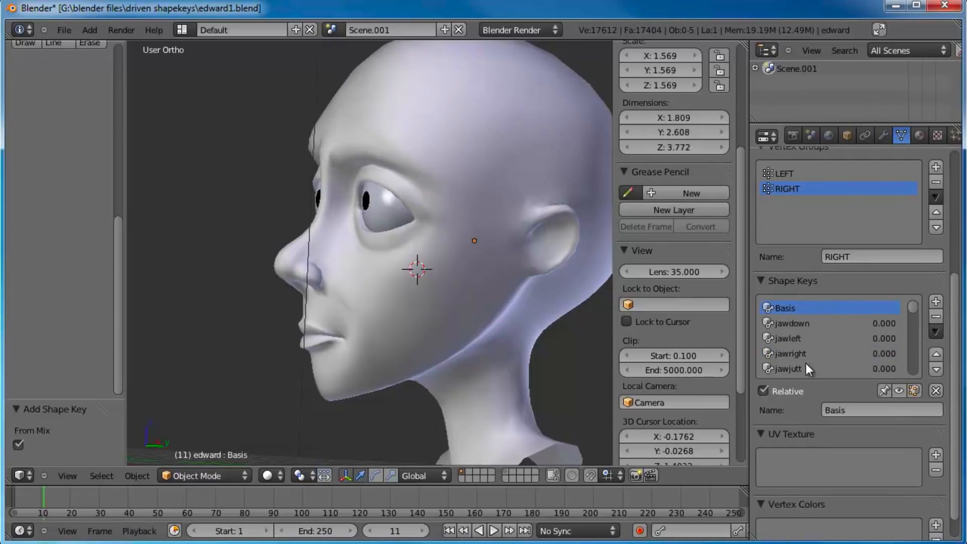
middle_drag(385, 261, 428, 287)
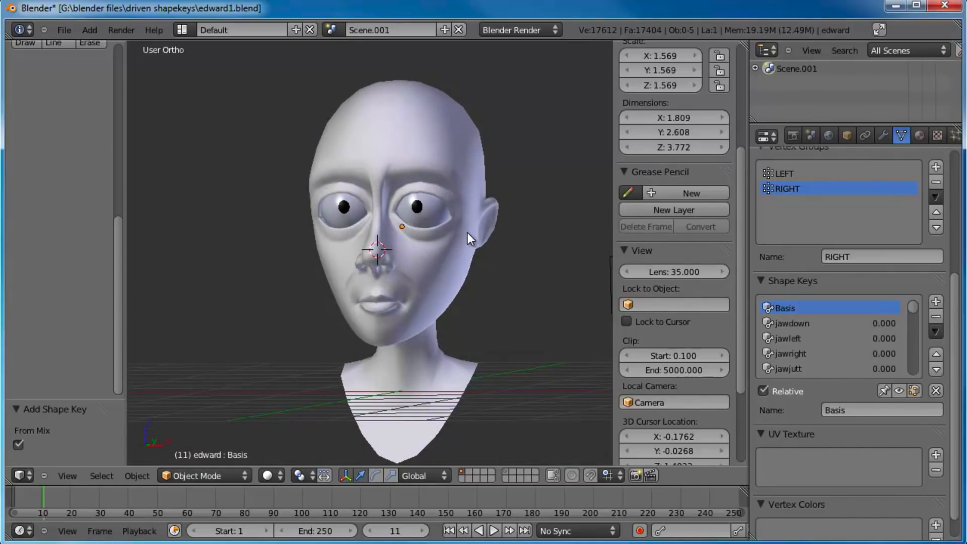
Step: Deselect all objects in the scene and look over the neutral head
mouse_move(427, 249)
middle_down()
mouse_move(382, 258)
mouse_move(488, 250)
mouse_move(496, 239)
mouse_move(415, 262)
mouse_move(433, 249)
middle_up()
right_click(480, 224)
key(a)
scroll(426, 260, up, 1)
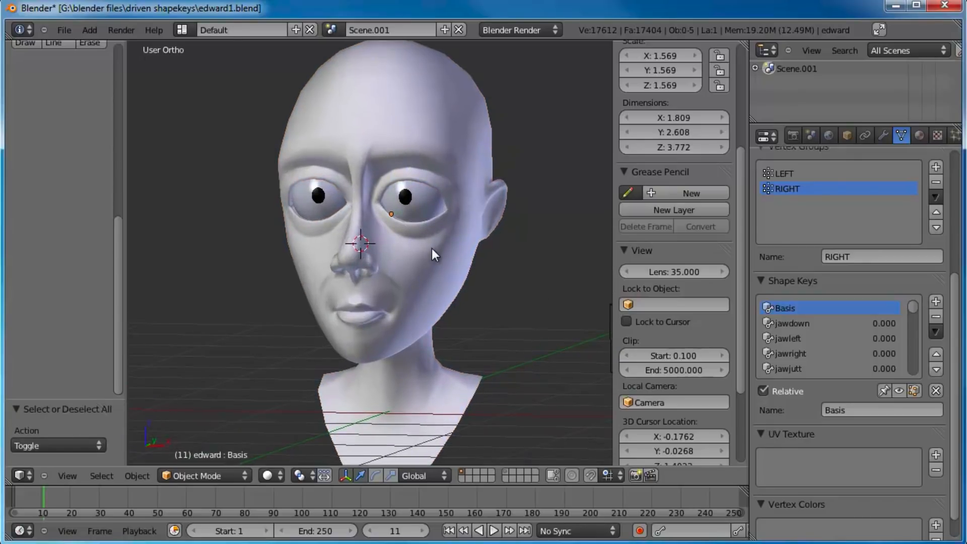